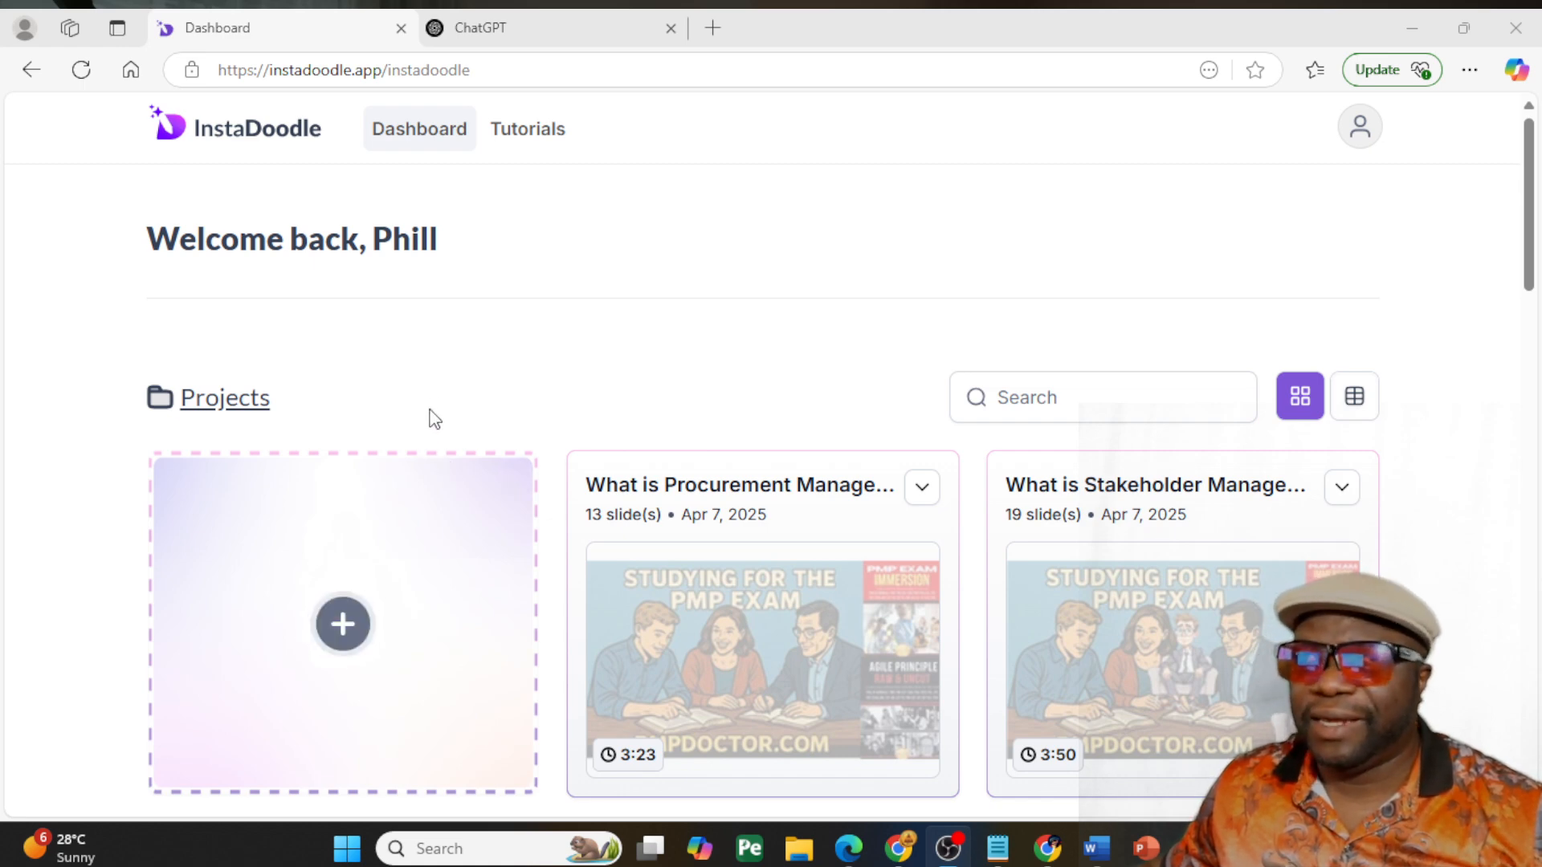
- Create a new project in Manual Mode from the Stickman template
click(345, 614)
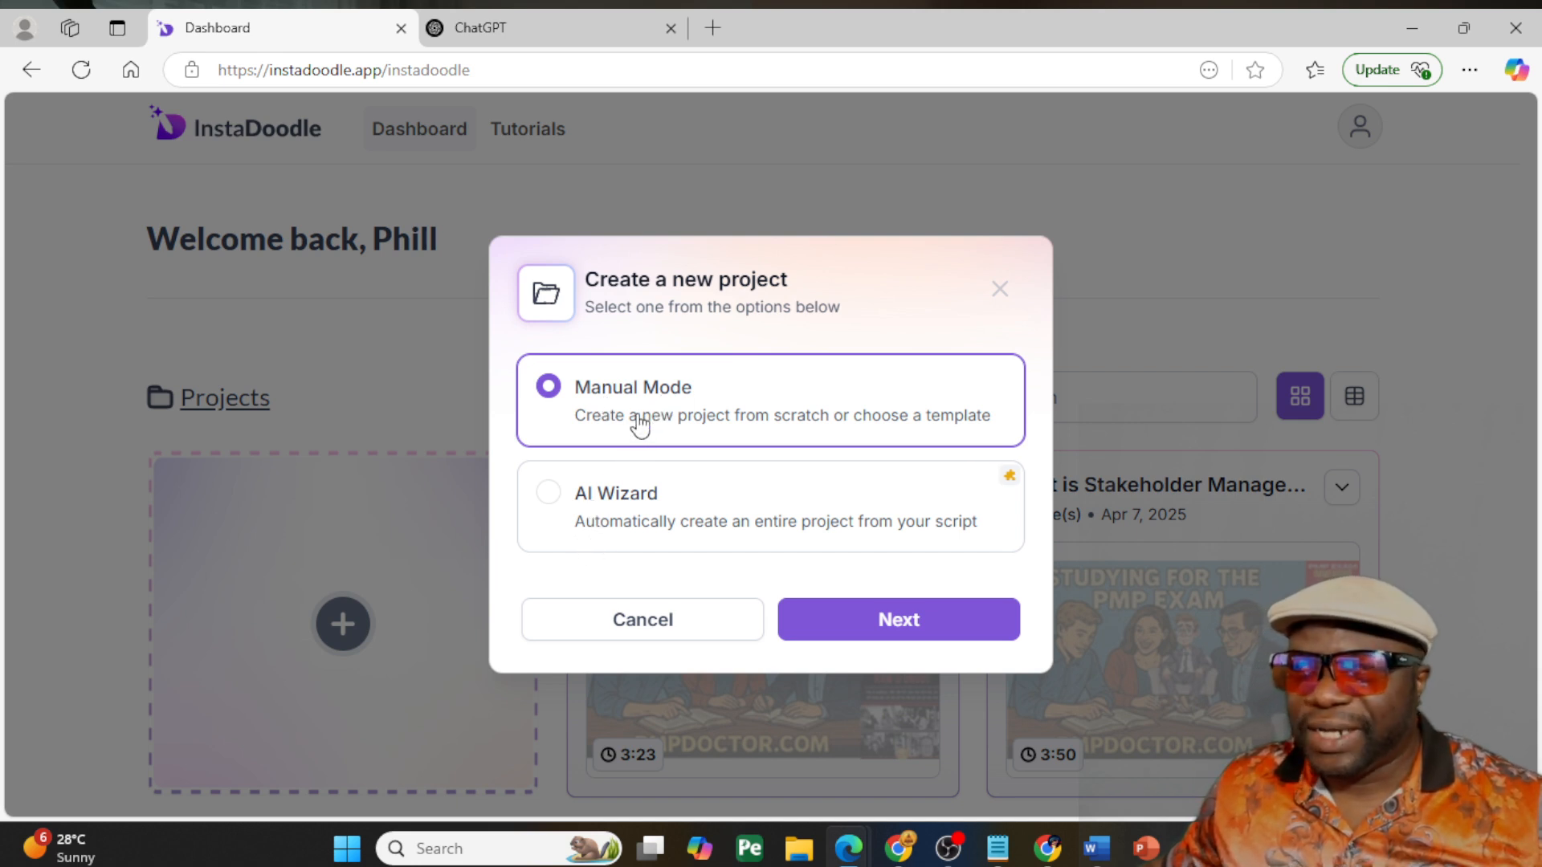
click(838, 625)
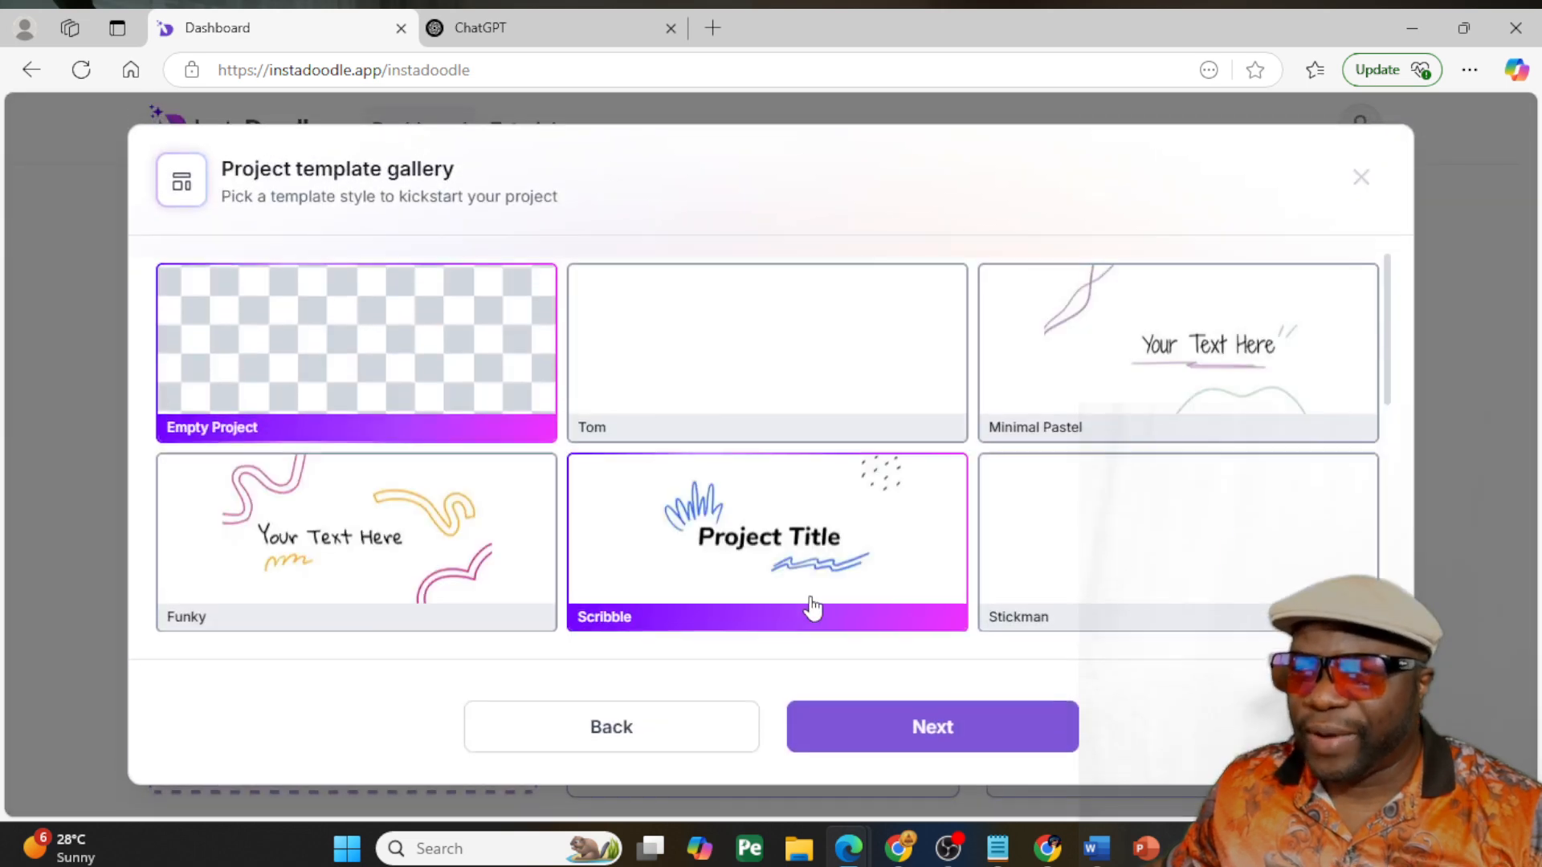
scroll(404, 513, down, 2)
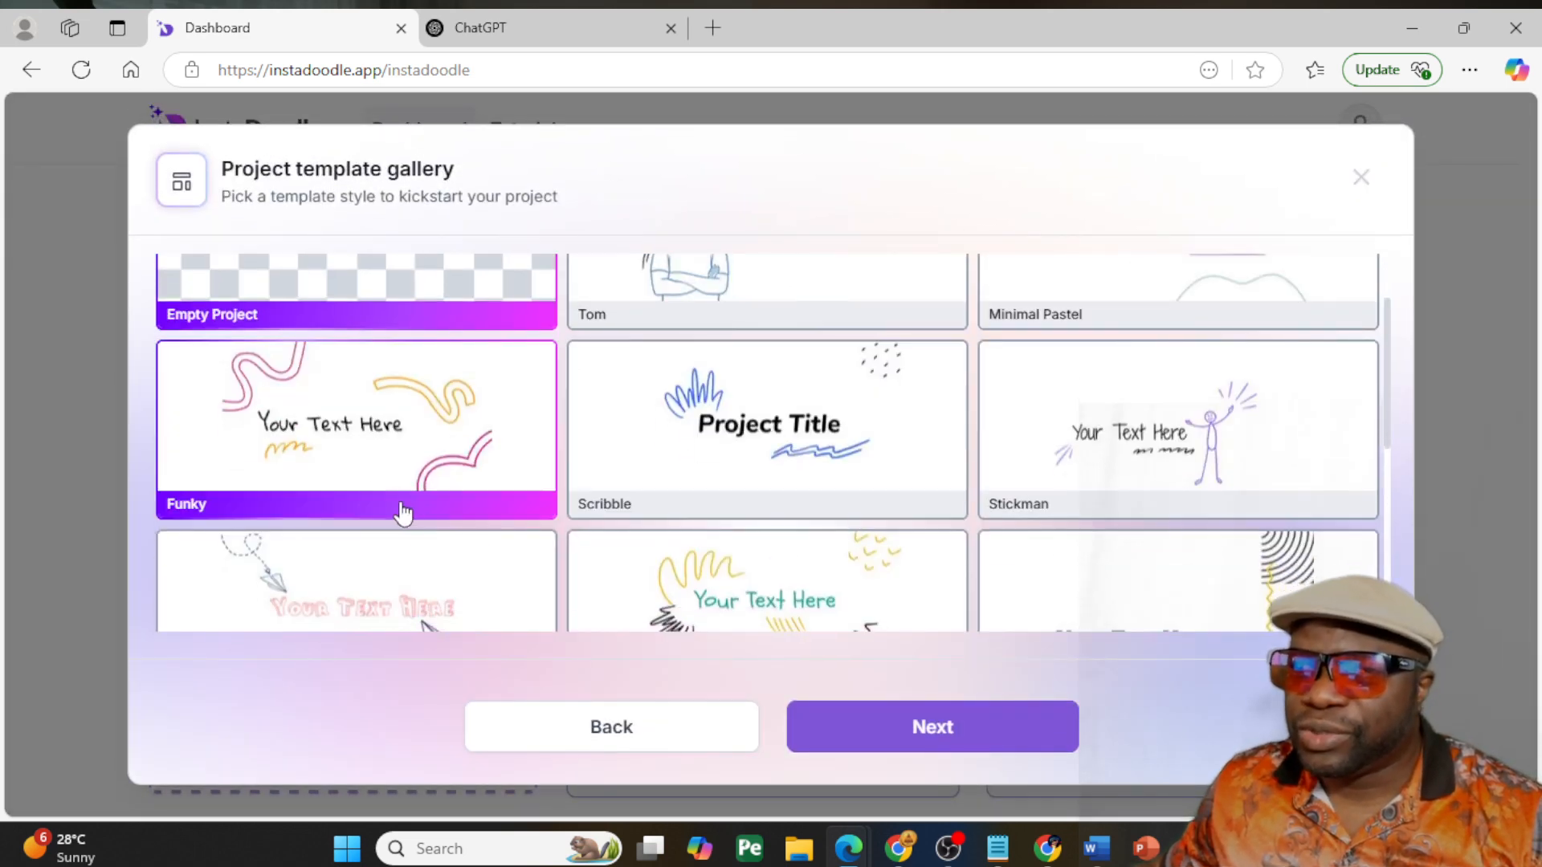
click(1090, 440)
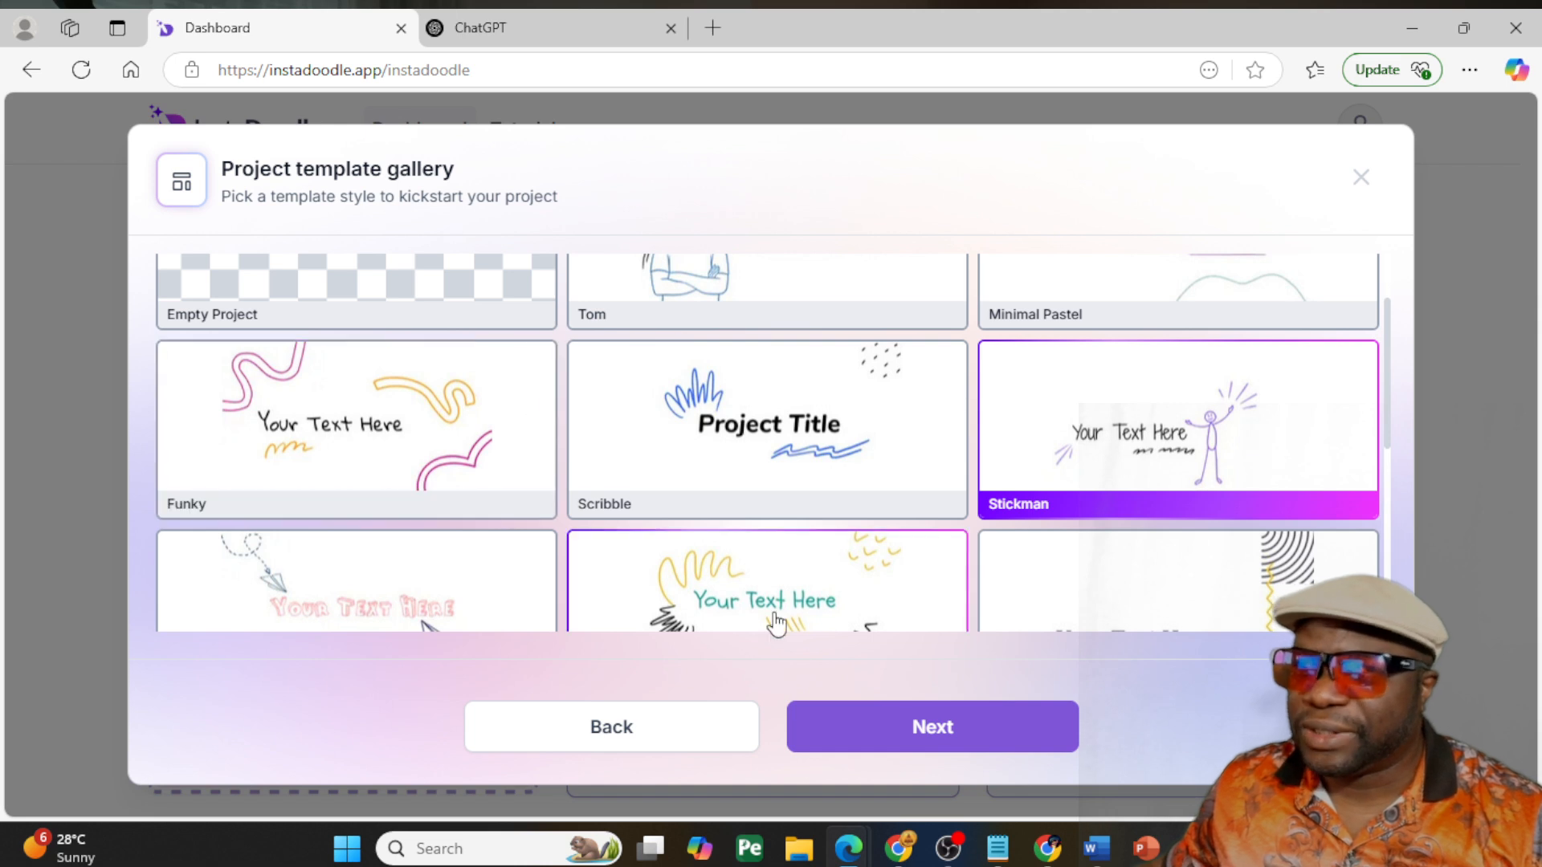
click(864, 726)
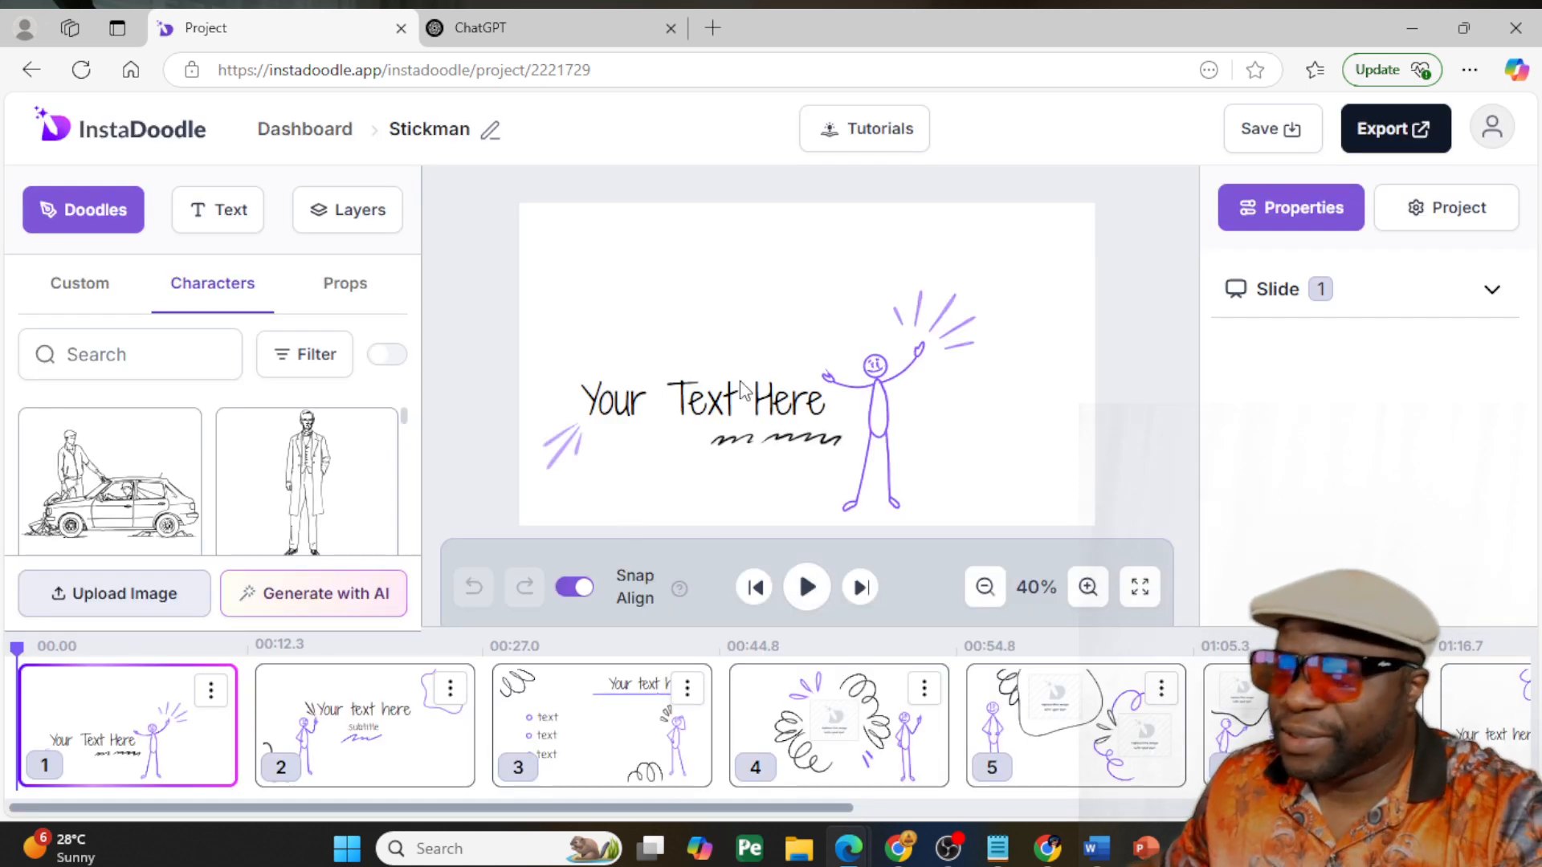
- Replace the first slide's placeholder text with "How to Bake a Cake" and move it up near the slide's upper edge
click(720, 416)
triple_click(721, 403)
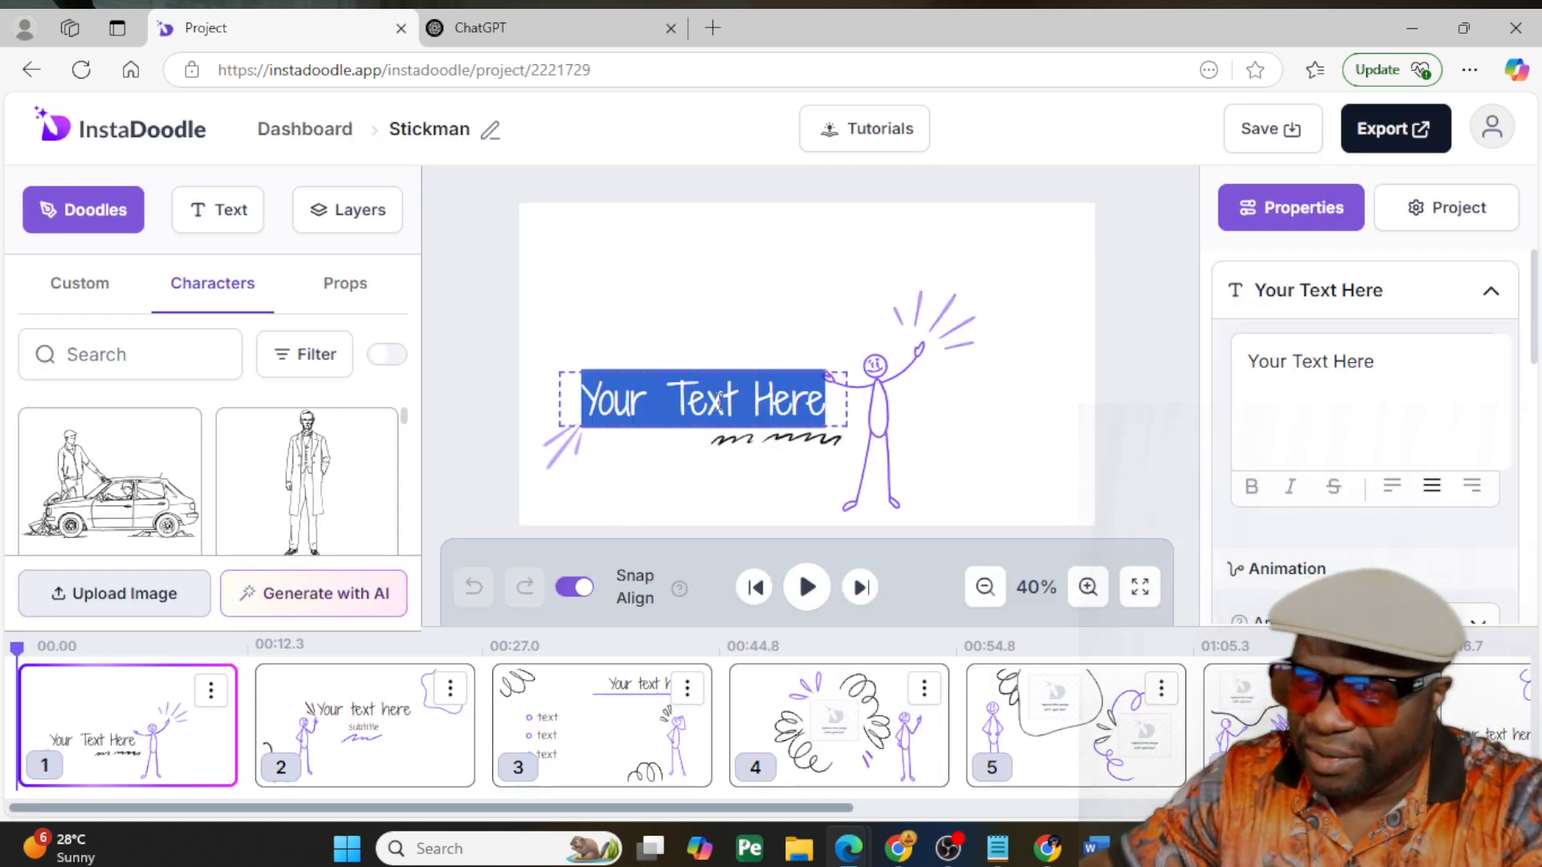
text(How )
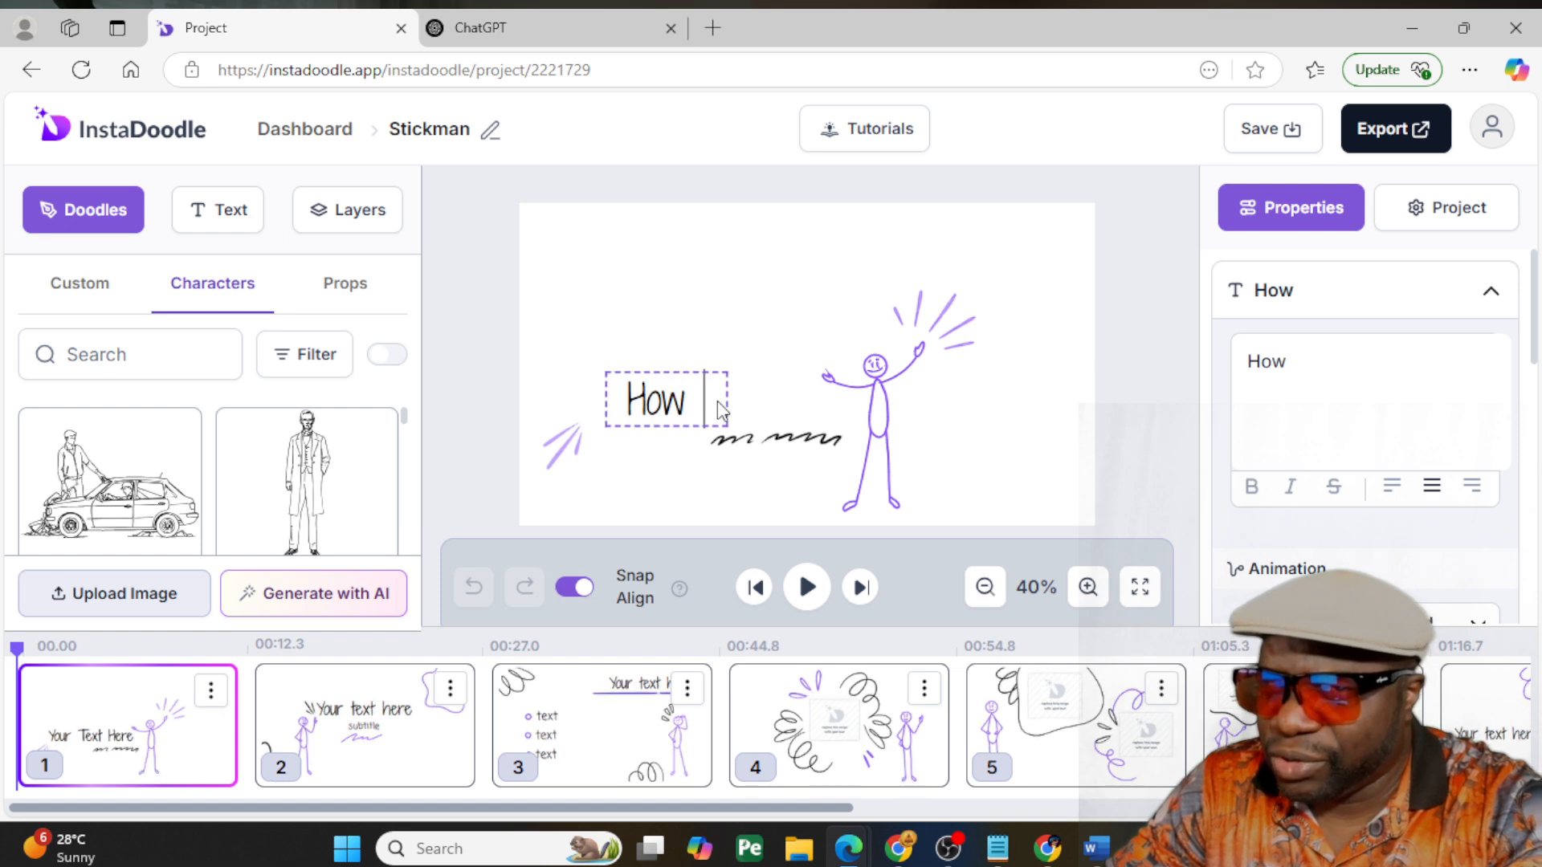
text(to Bake a Cke)
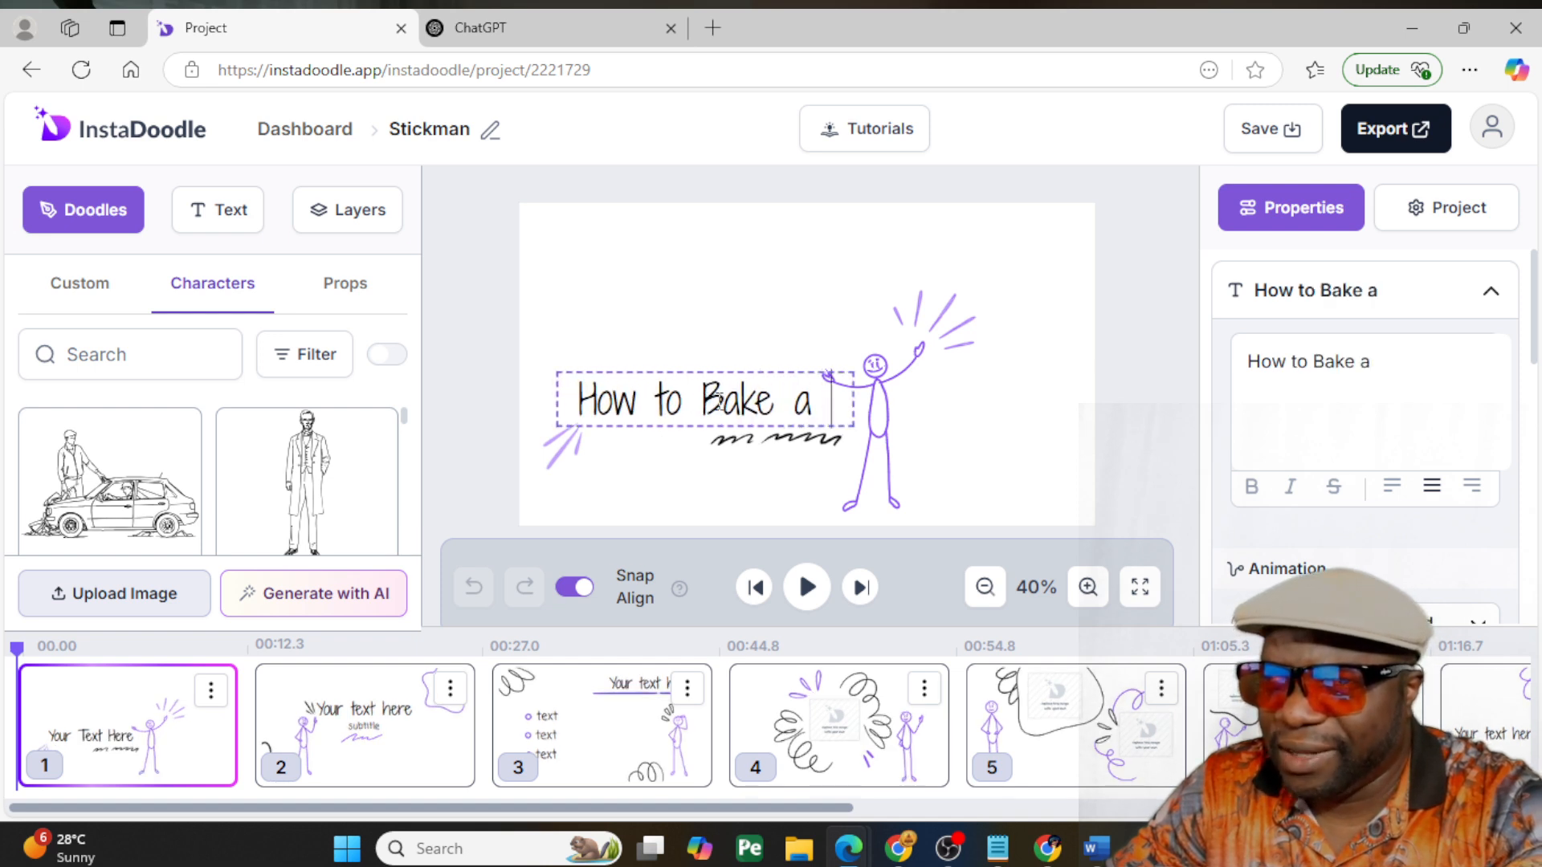
key(BackSpace)
key(BackSpace)
key(BackSpace)
text(ak)
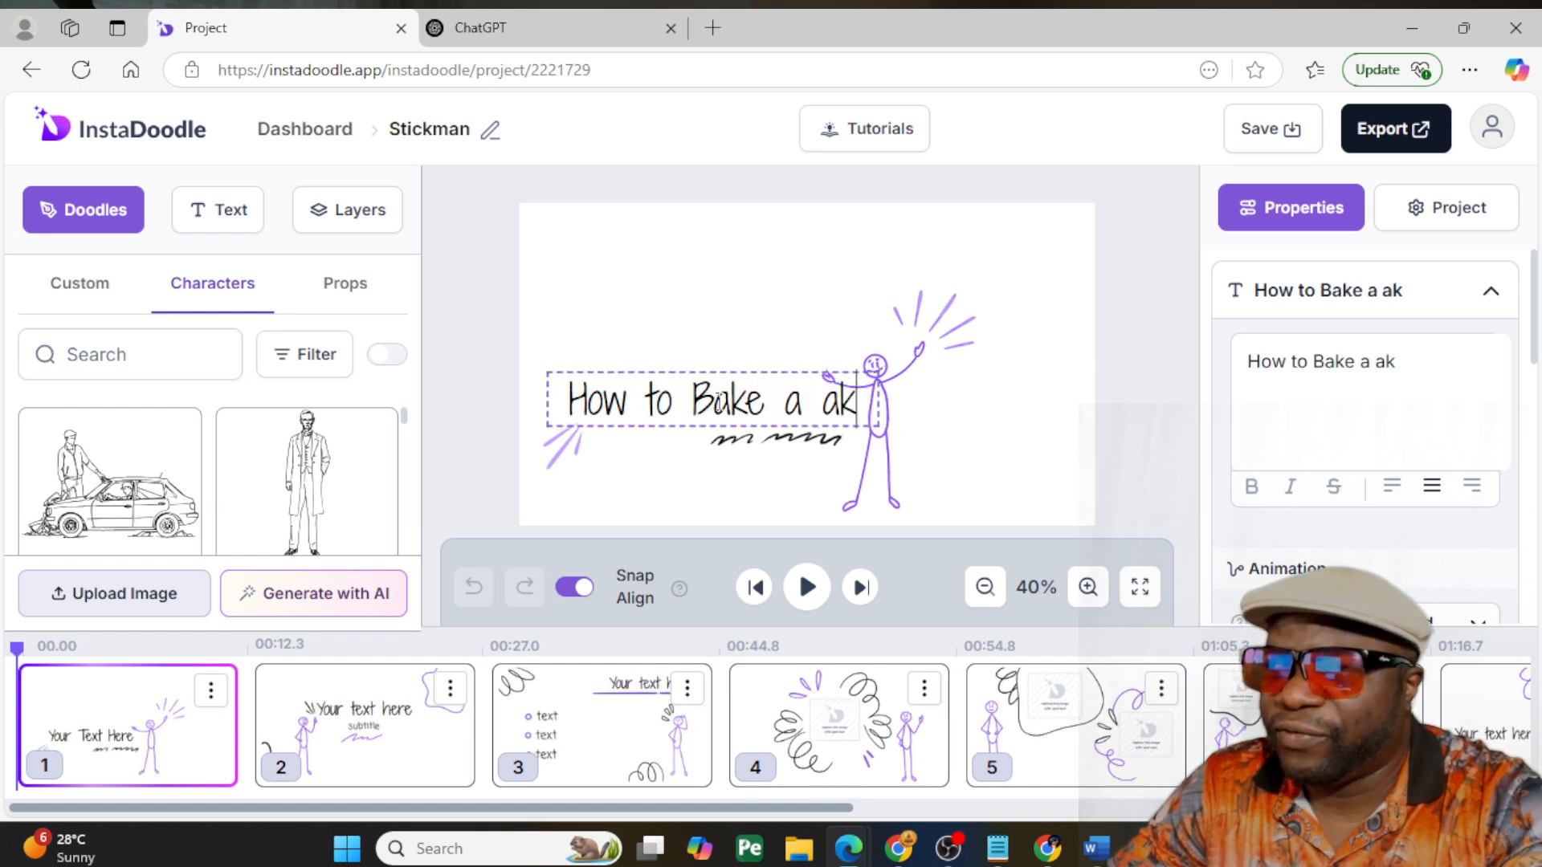
key(BackSpace)
key(BackSpace)
text(Caker)
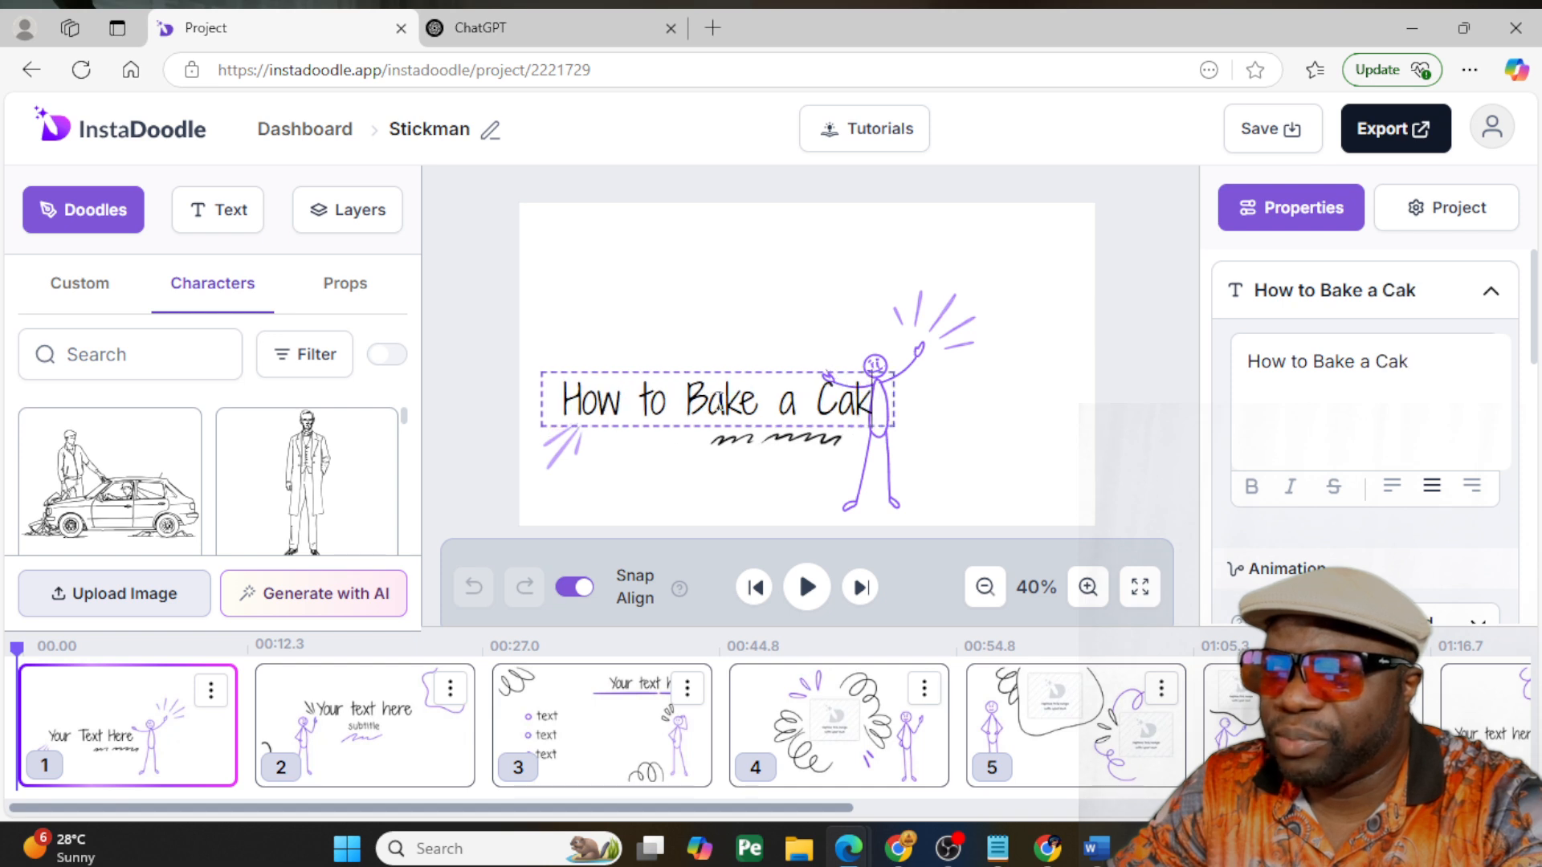
key(BackSpace)
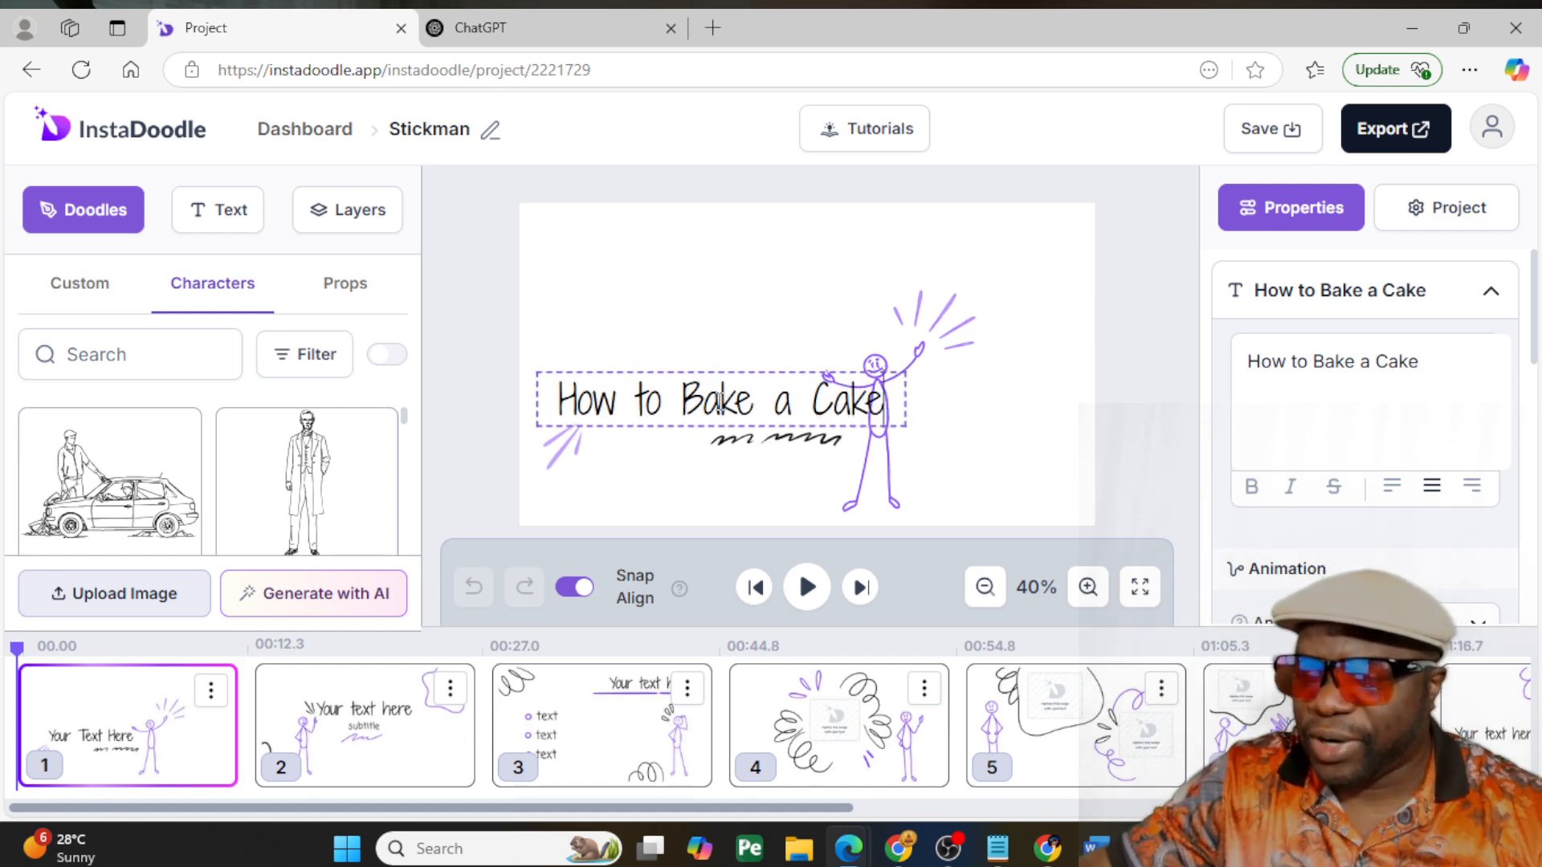
click(425, 381)
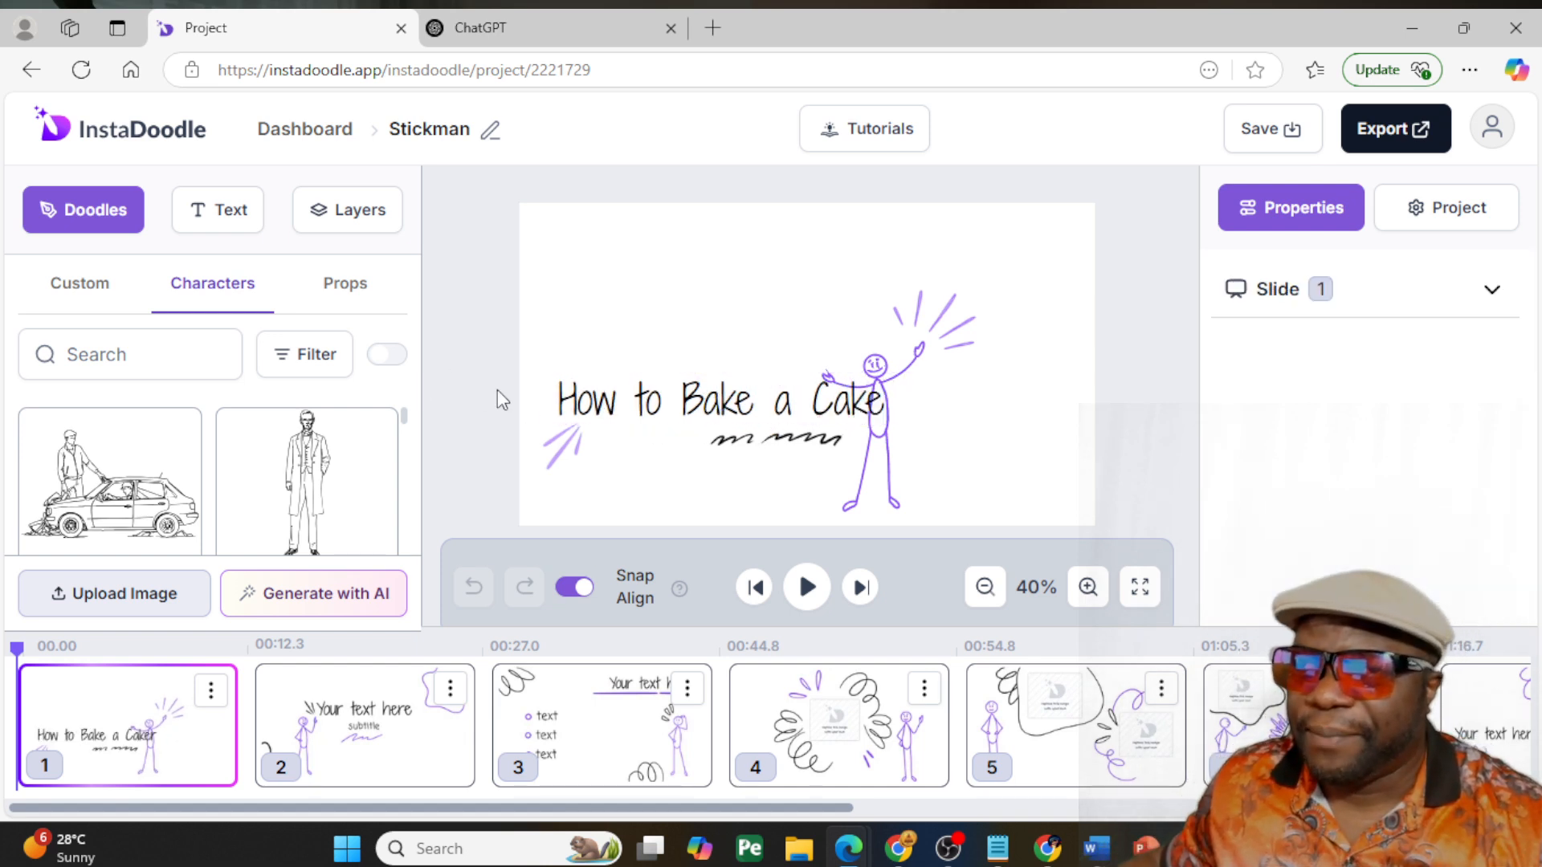
click(648, 418)
drag(648, 417, 639, 286)
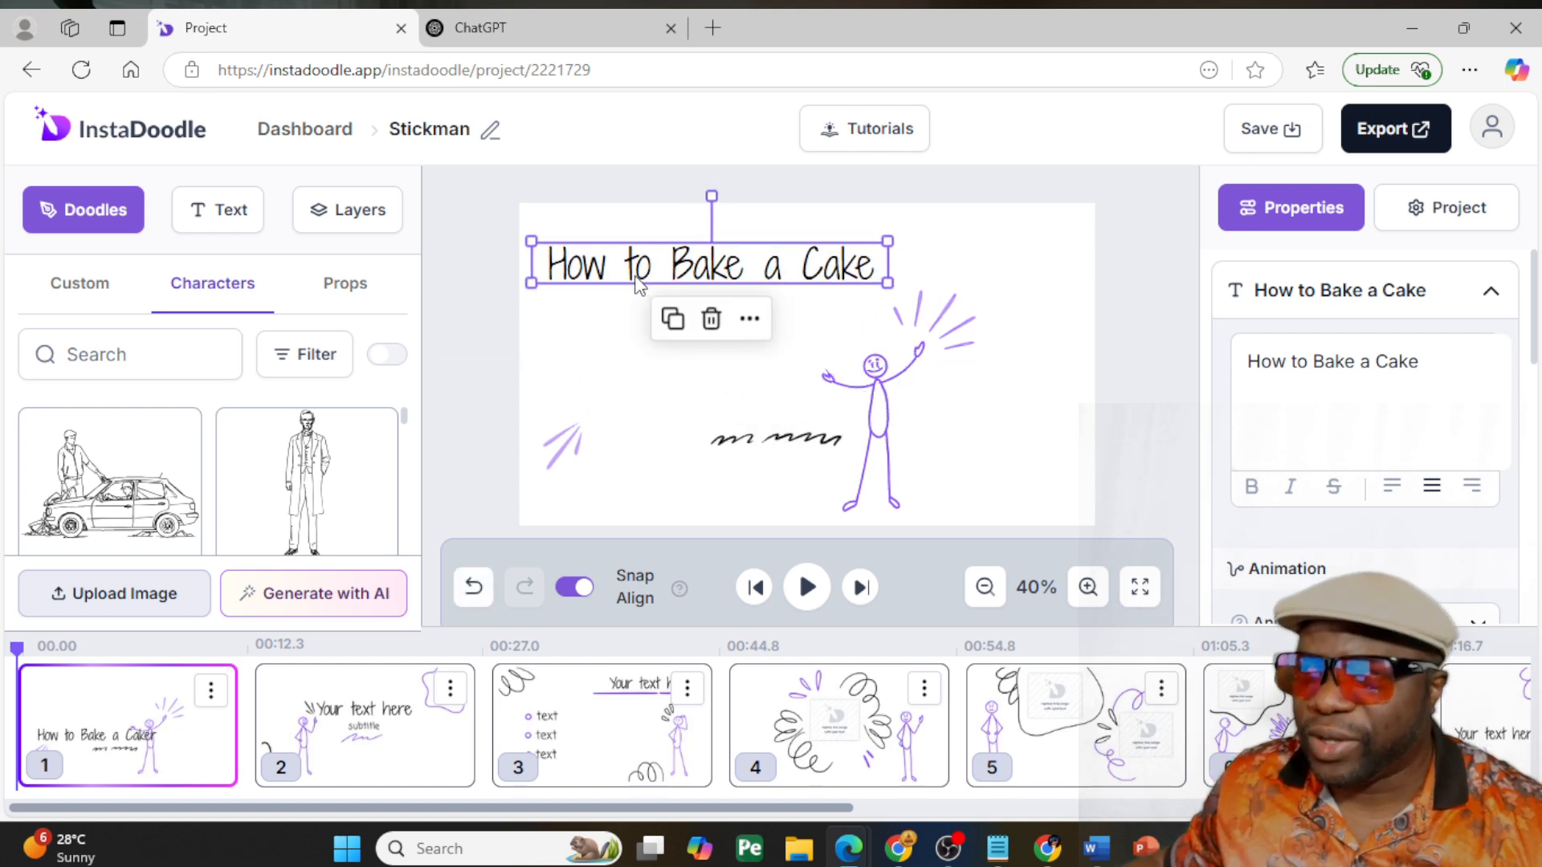
- Switch to ChatGPT and submit the prompt "how to bake a cake in slides 7 steps"
click(509, 32)
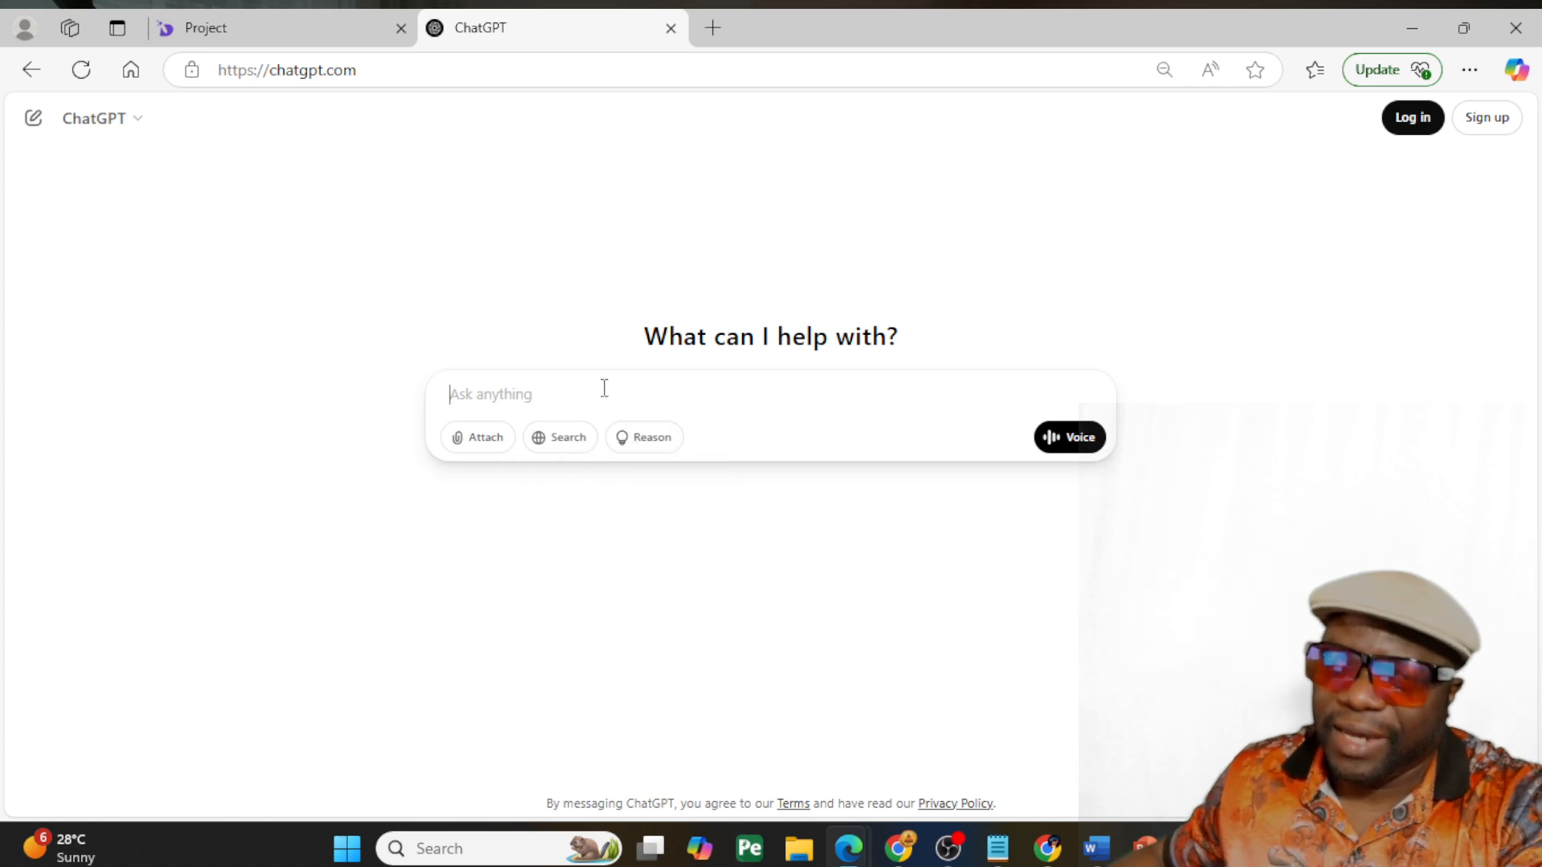
text(how to bake a c)
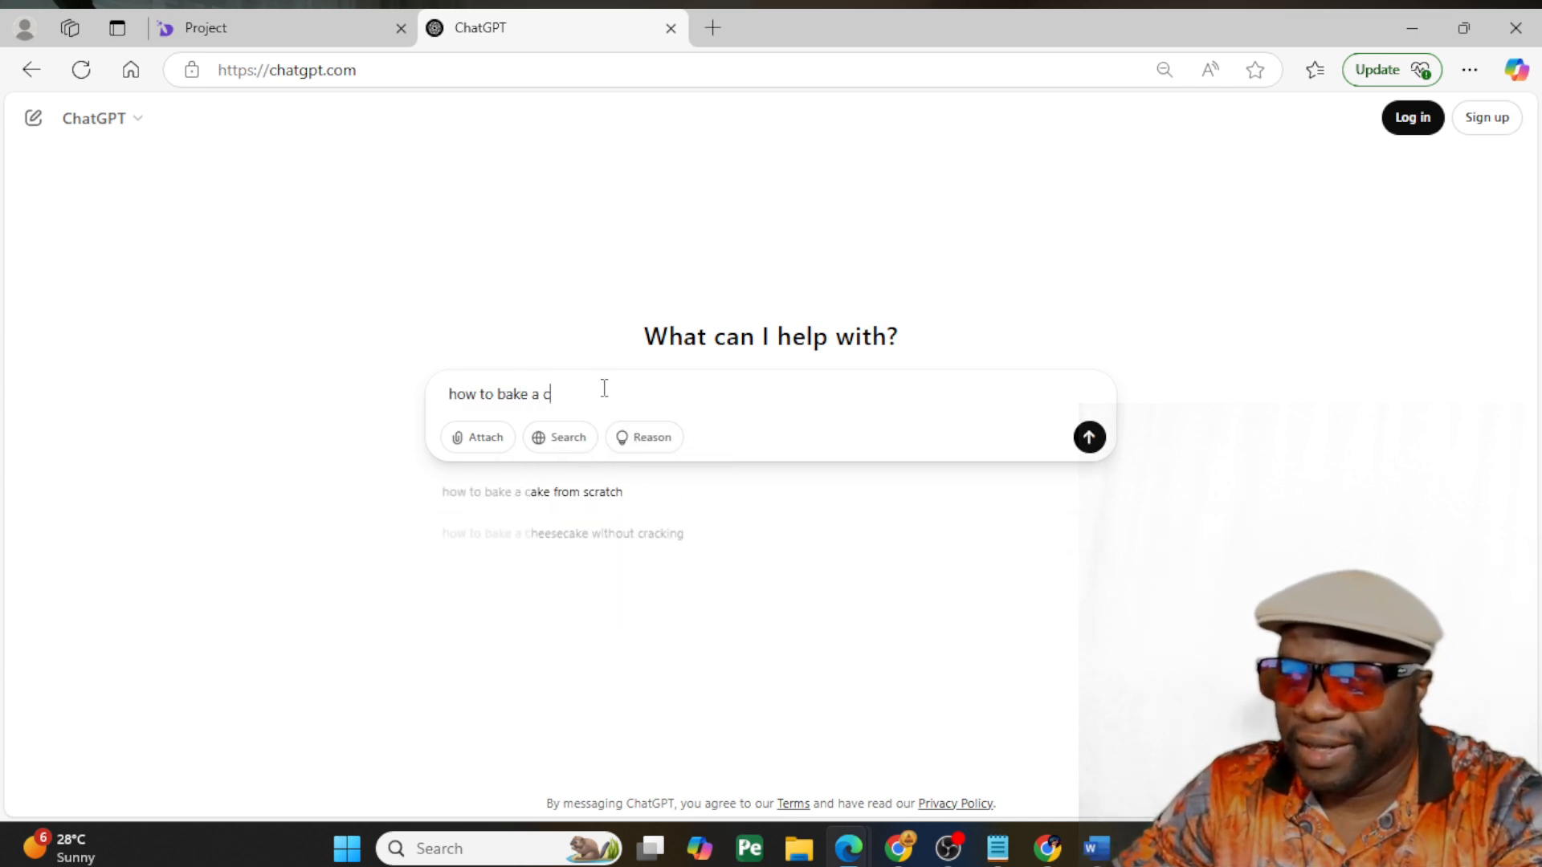
text(ake in slide)
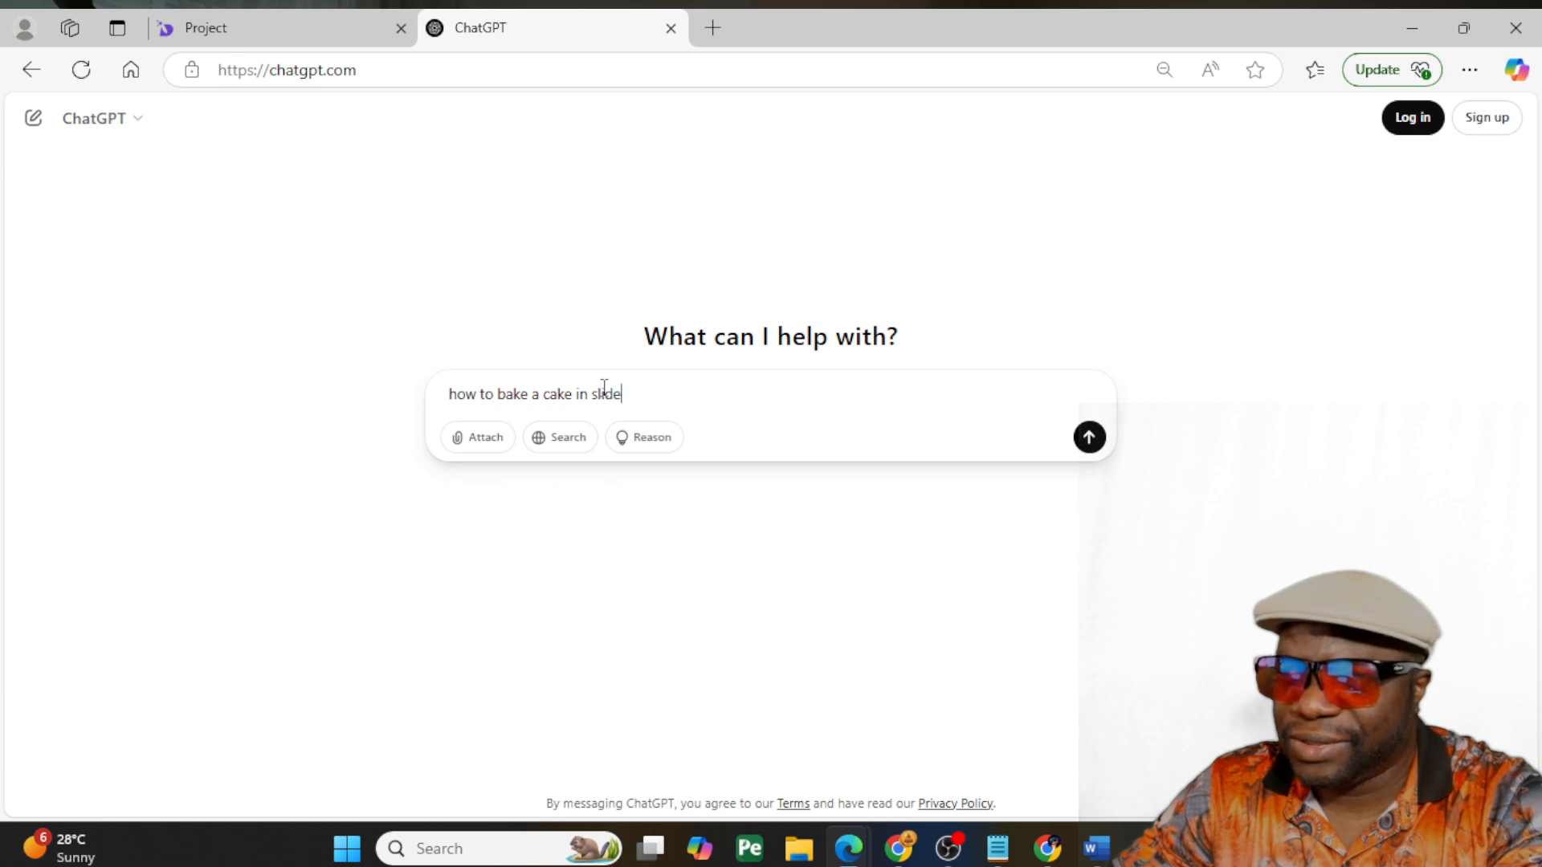
text(s 7 ste)
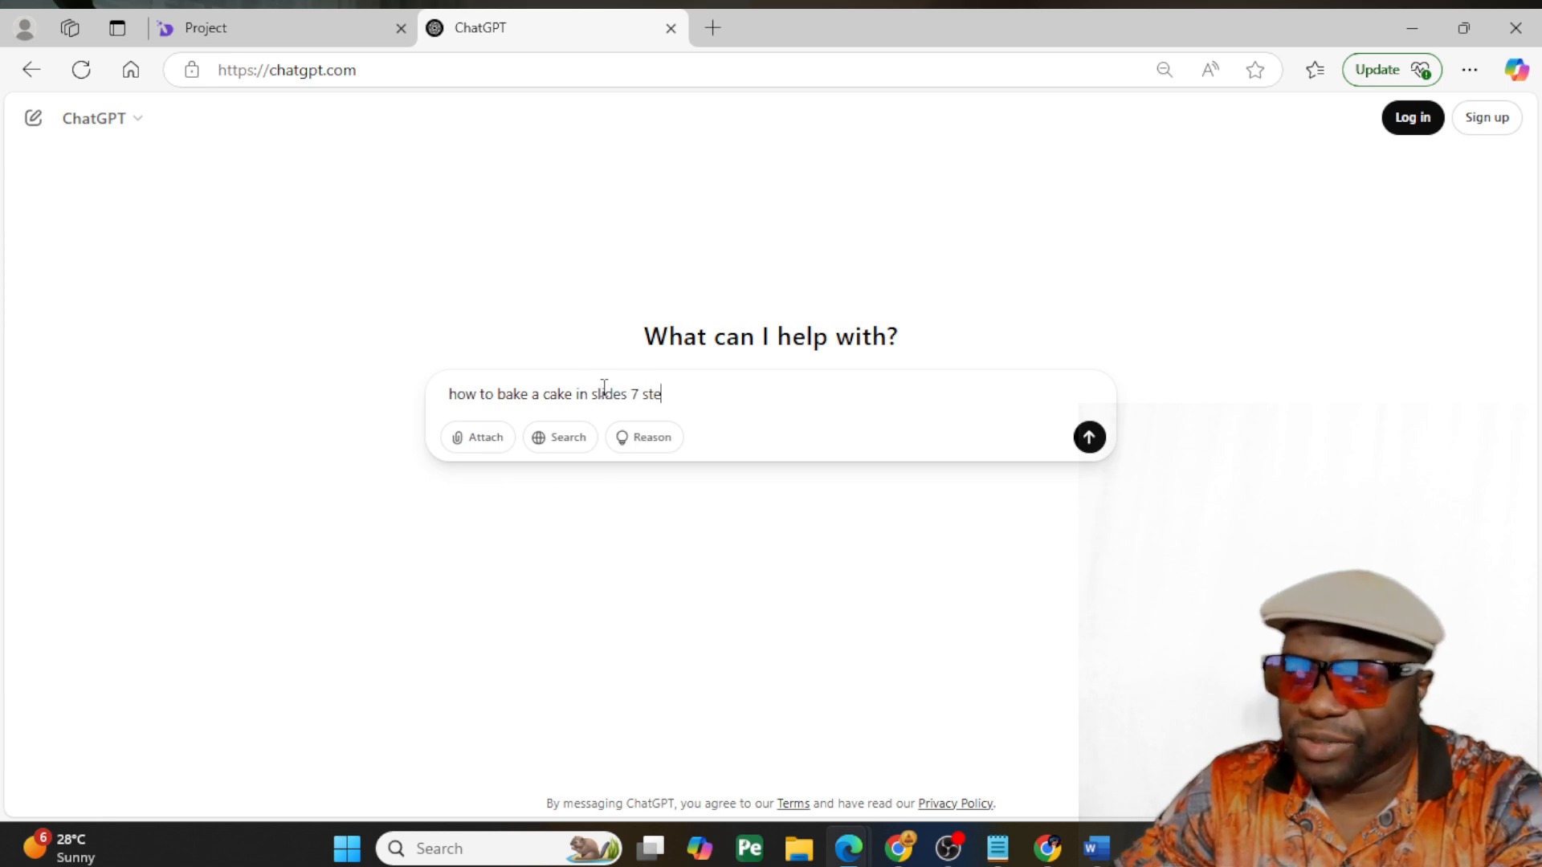
text(ps)
key(Return)
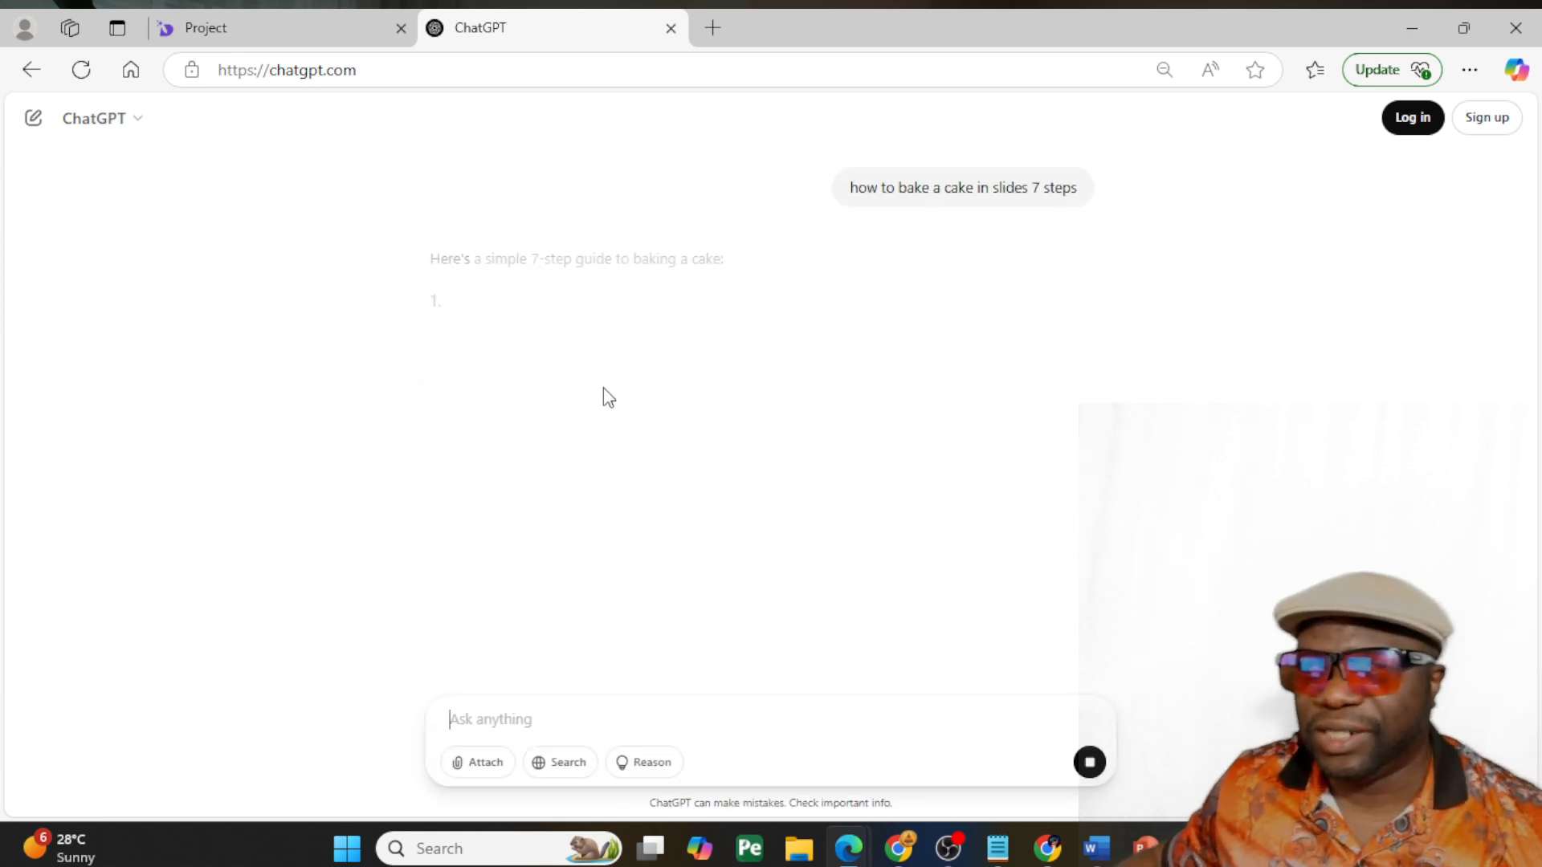
- Copy the "Preheat the Oven" heading and description from ChatGPT and replace slide 2's "Your text here" with it in InstaDoodle
drag(753, 374, 446, 304)
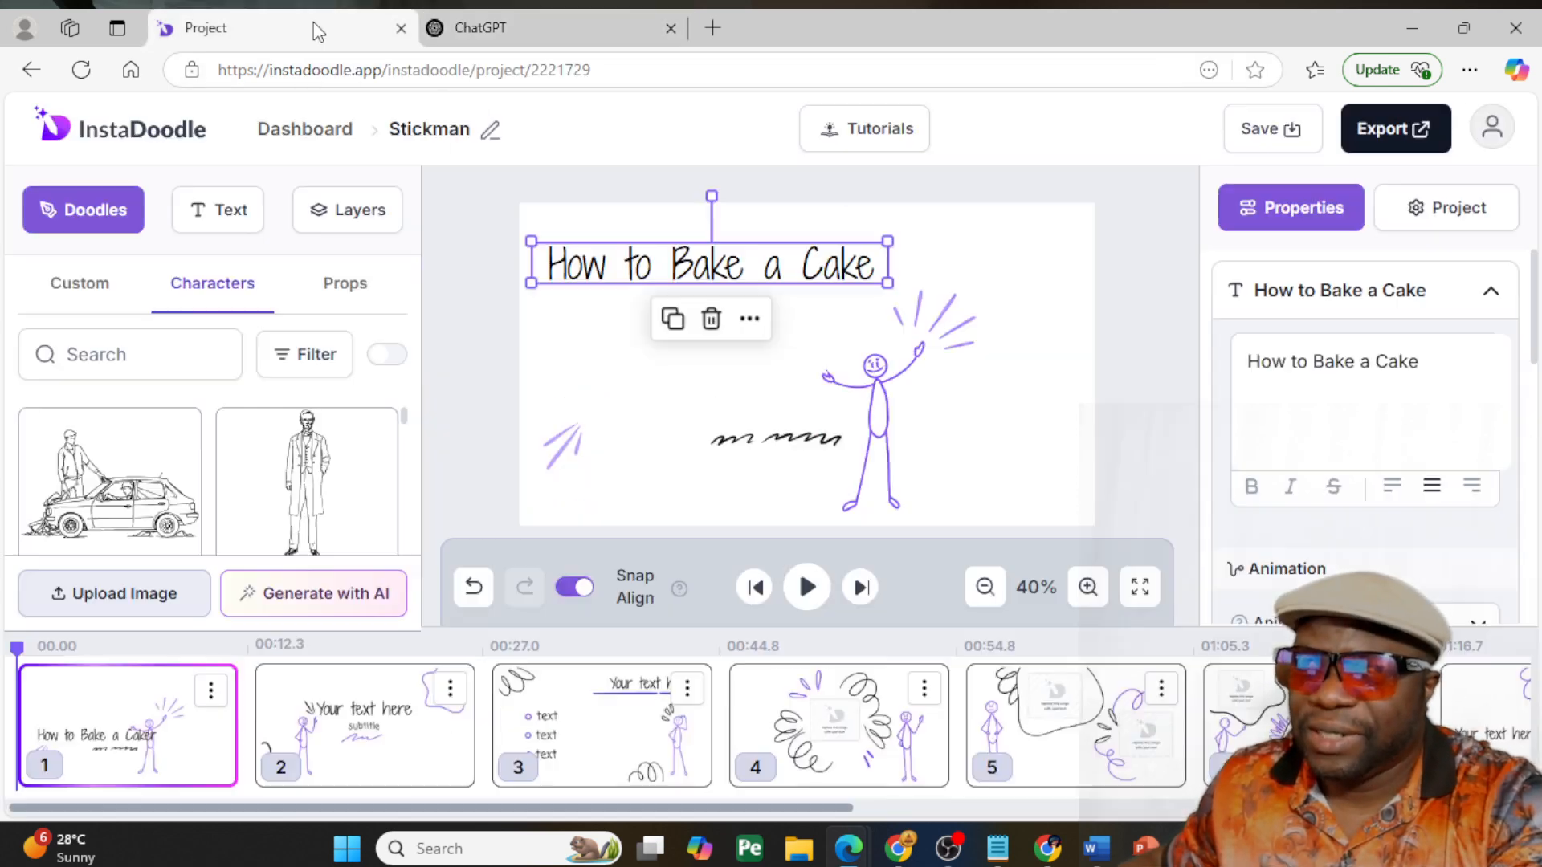
click(313, 27)
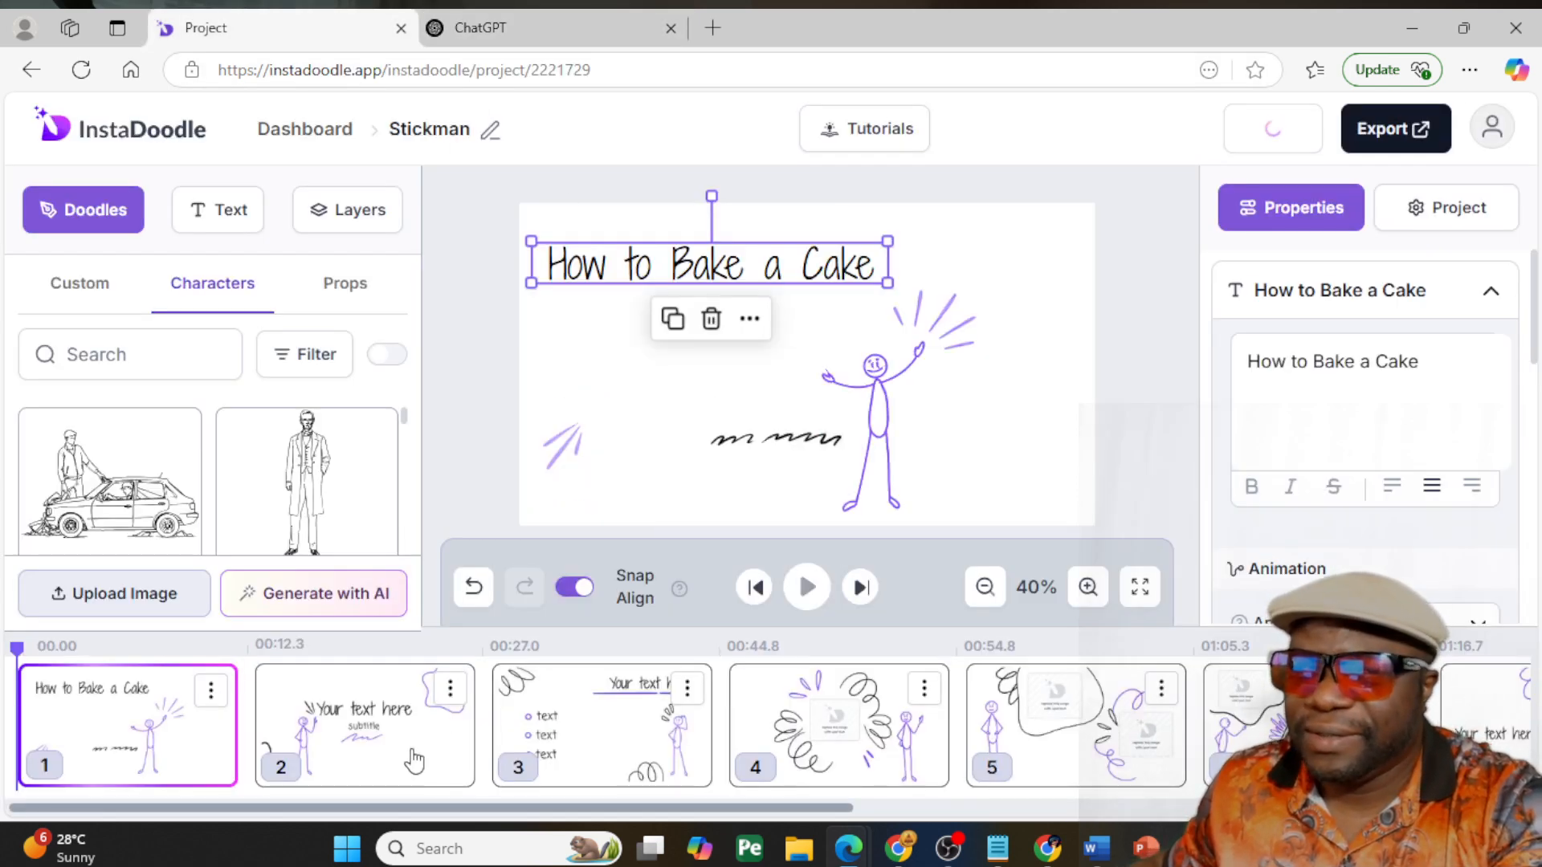
click(377, 689)
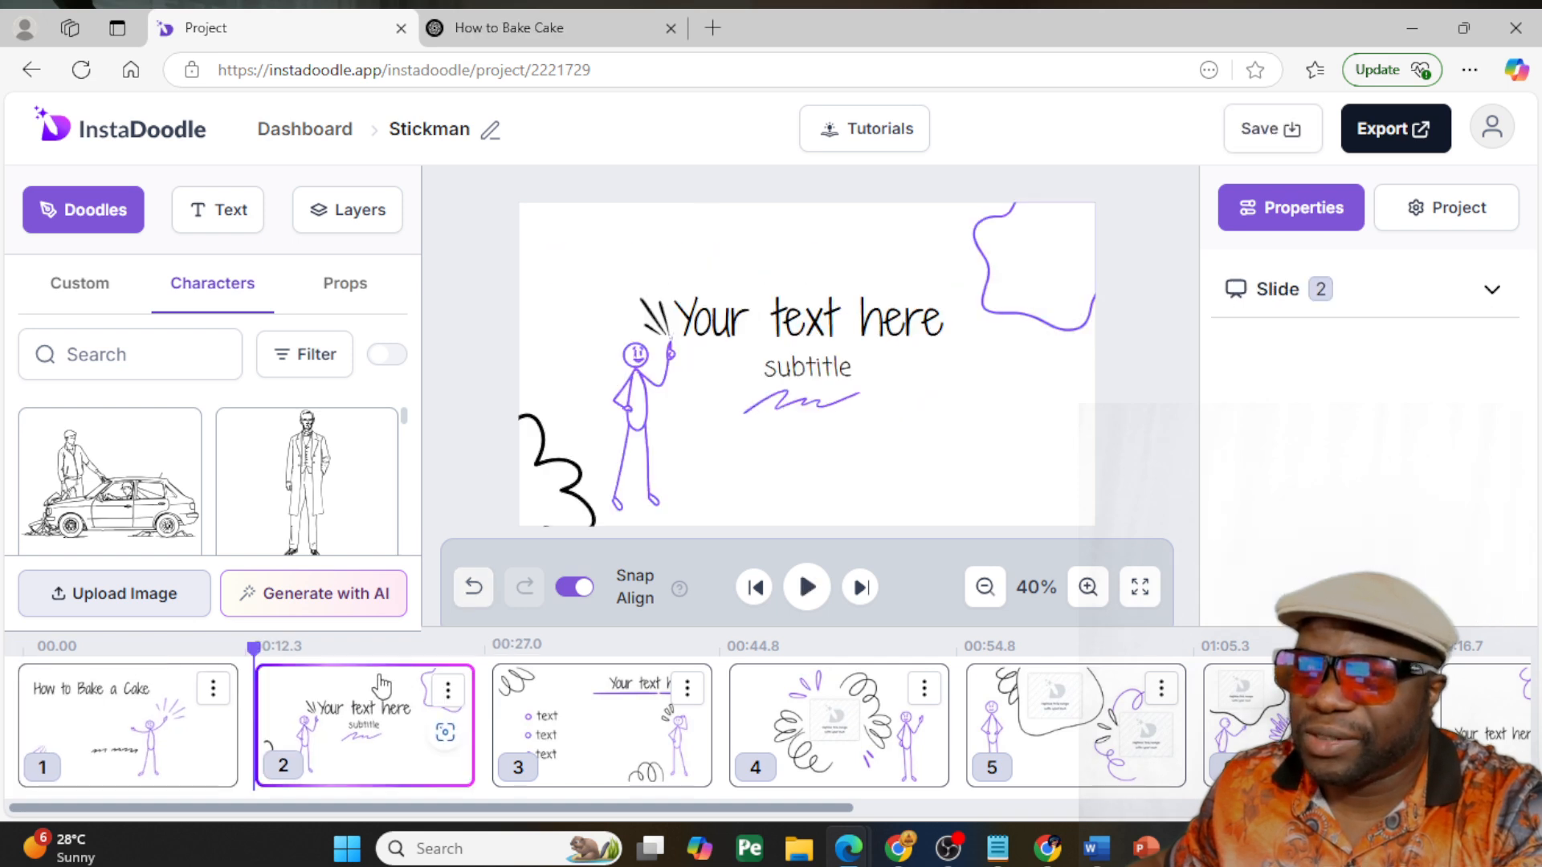
click(765, 319)
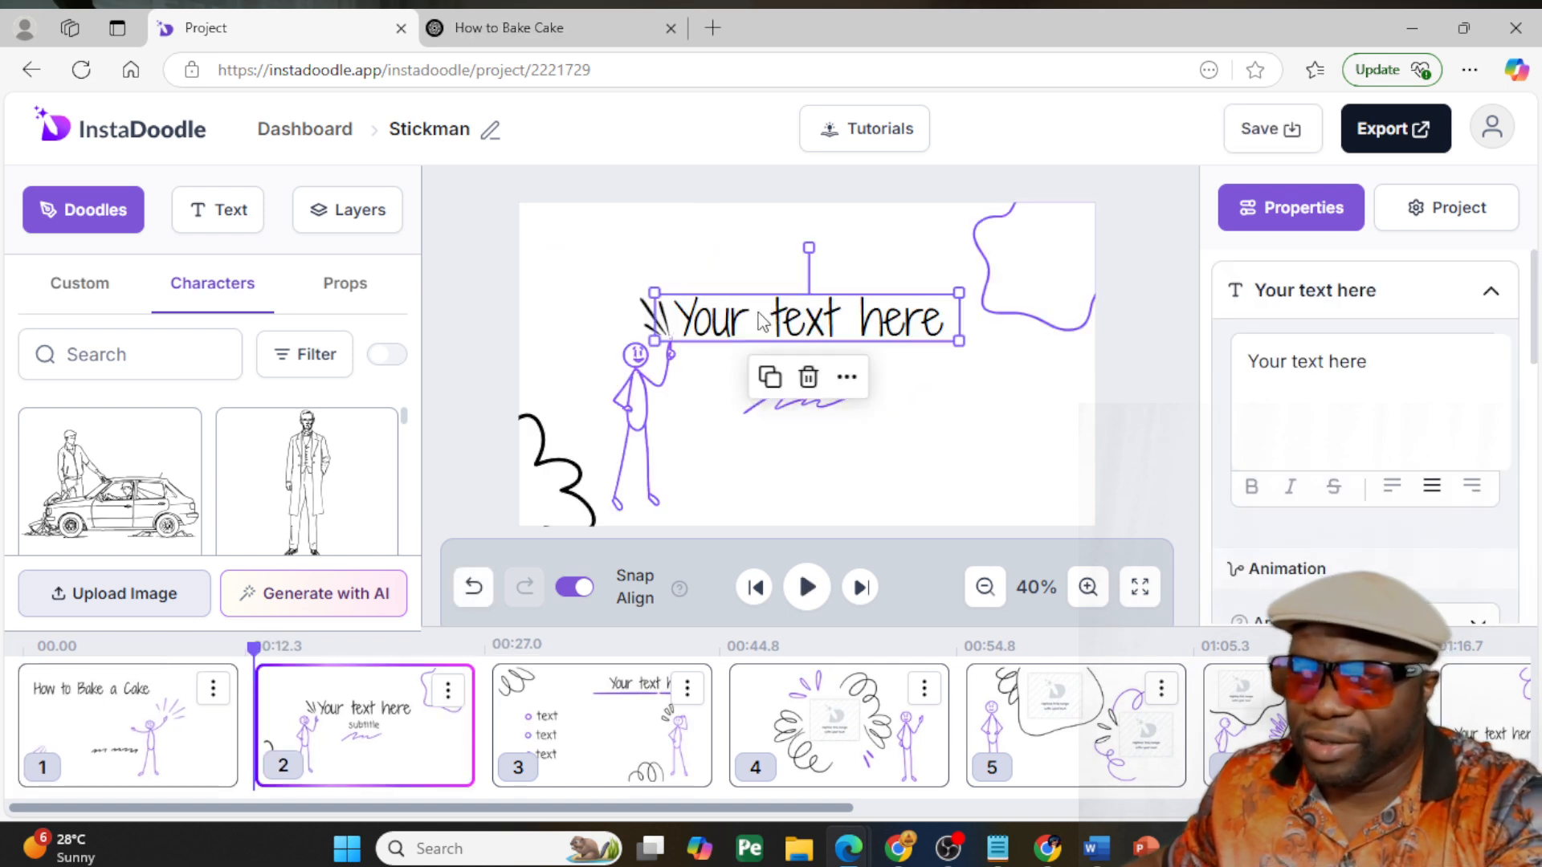
double_click(763, 319)
key(ctrl+v)
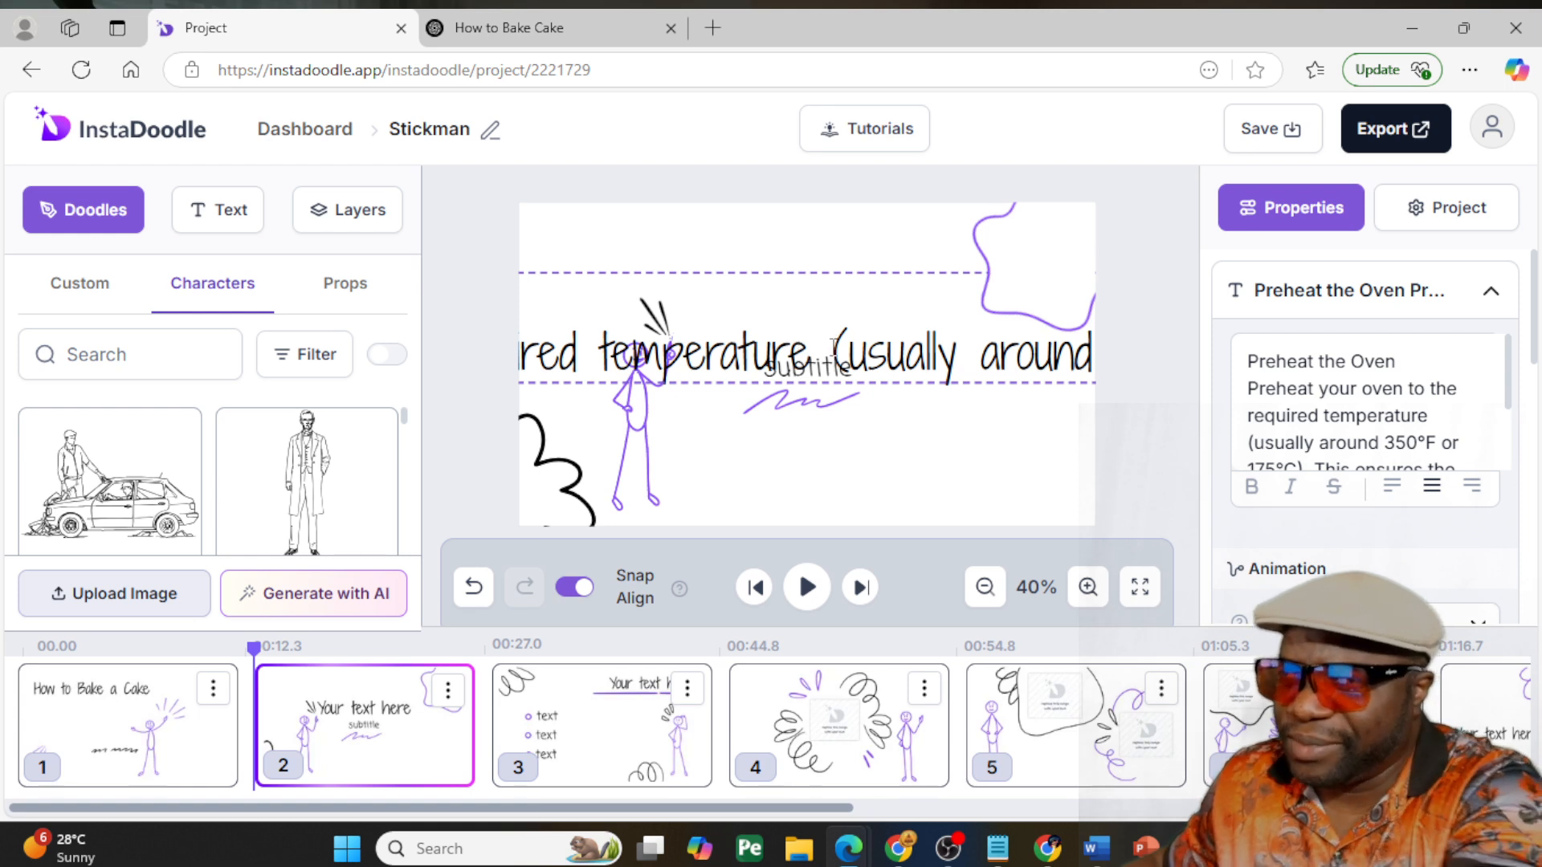
click(908, 469)
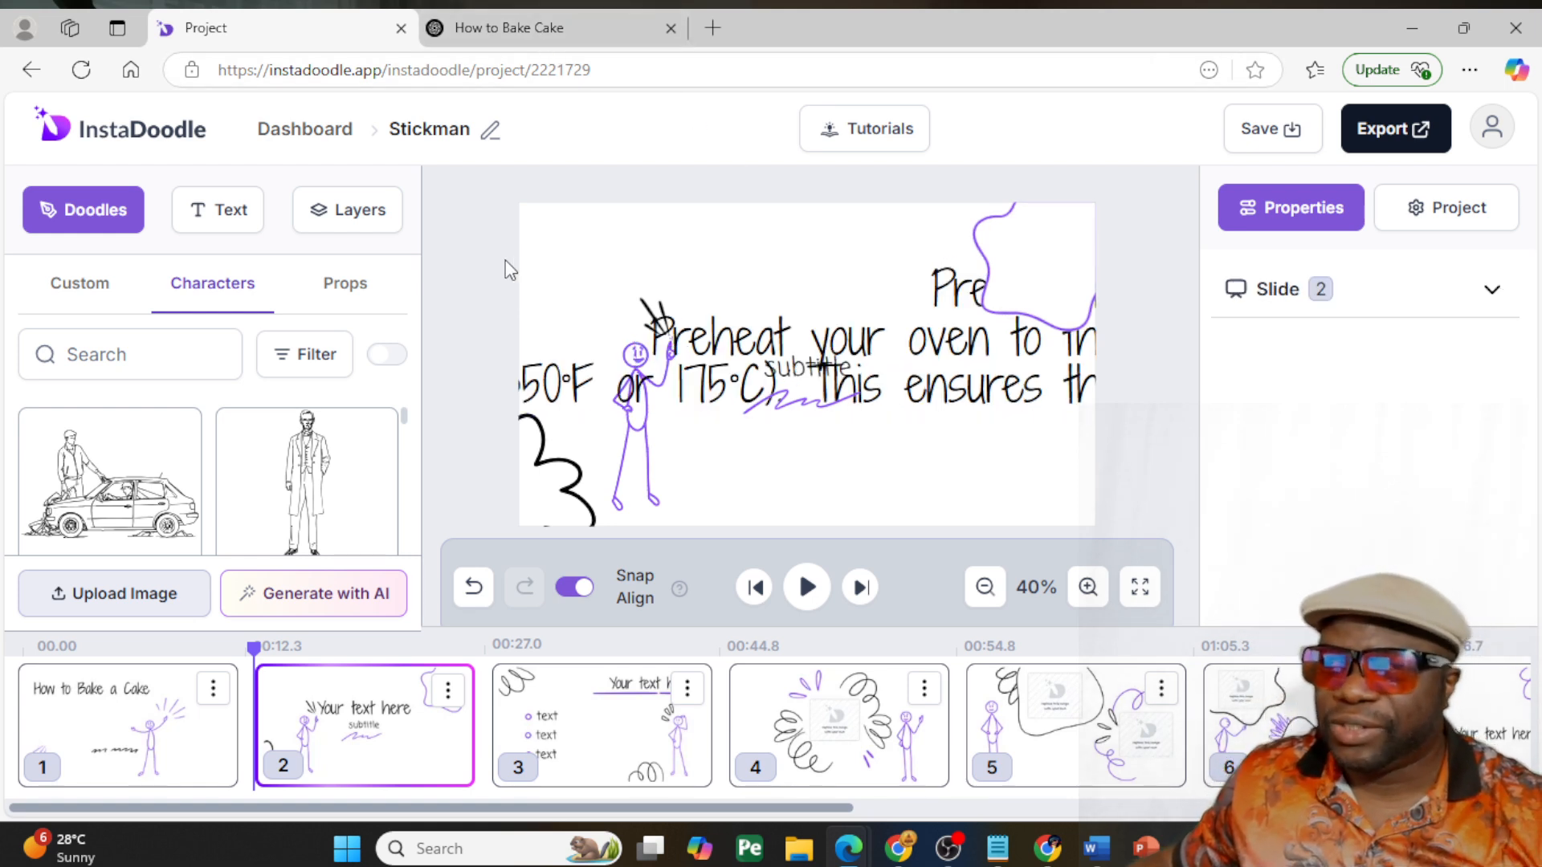
- Examine the template layouts of slides 3 and 4
drag(276, 807, 245, 806)
click(681, 731)
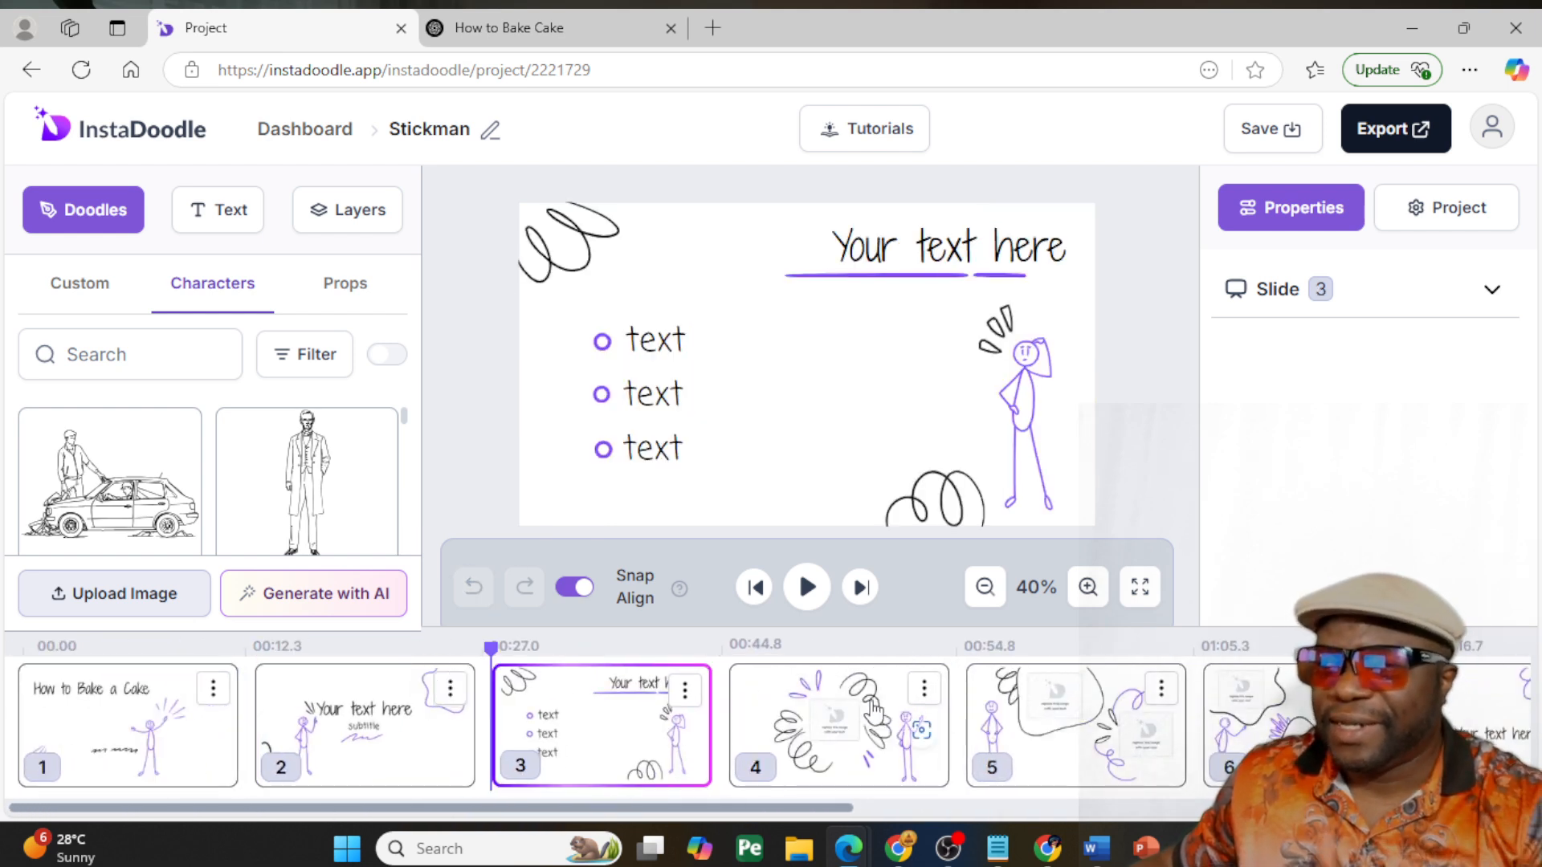
click(866, 721)
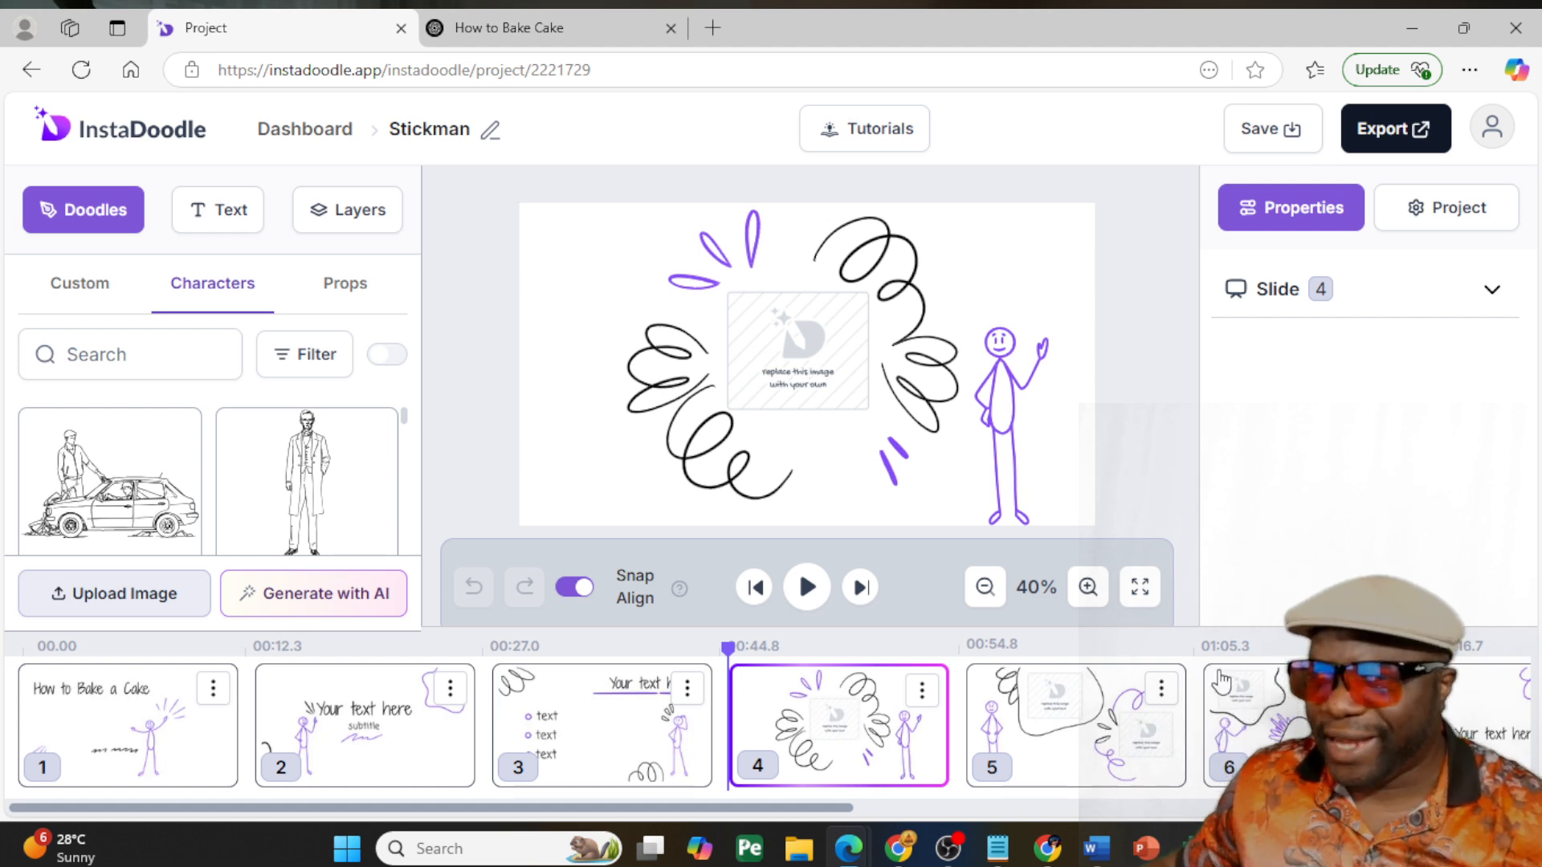
drag(826, 807, 309, 771)
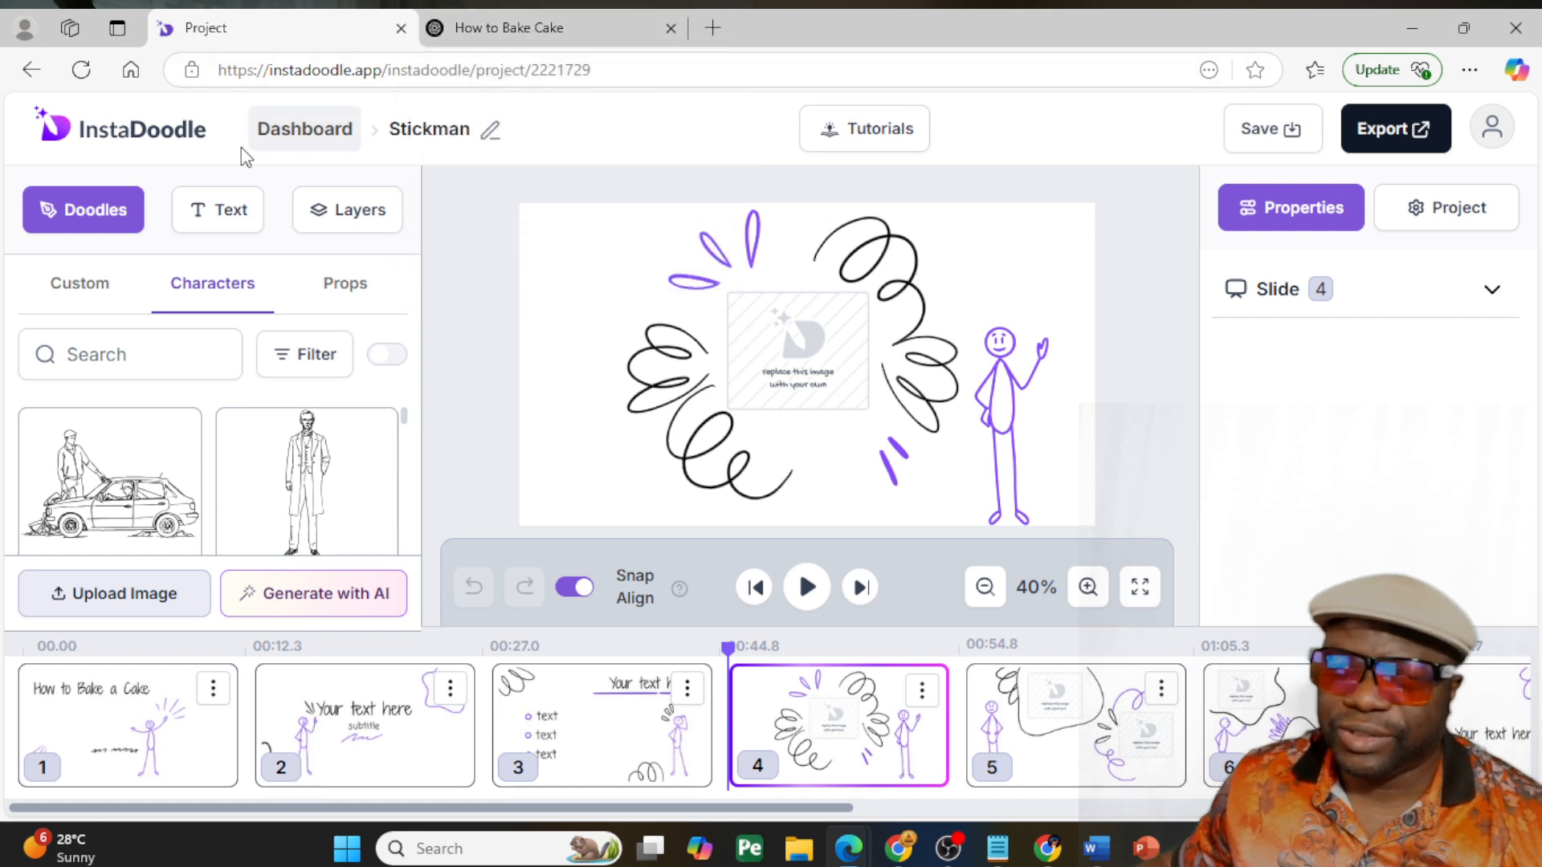
- Return to the project dashboard and start a new project with the AI Wizard
click(306, 134)
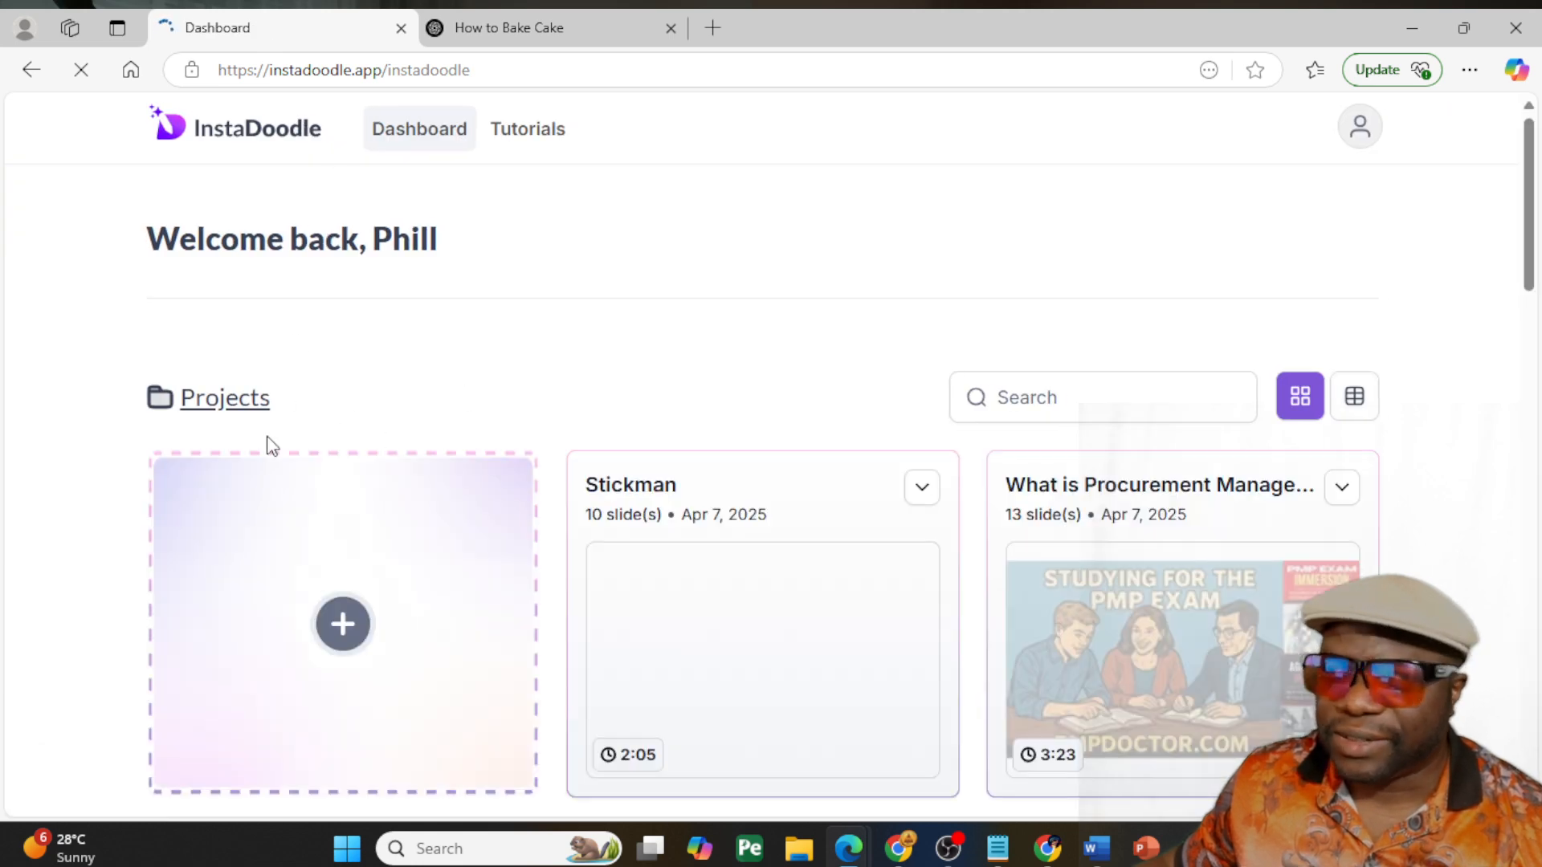
scroll(393, 522, down, 1)
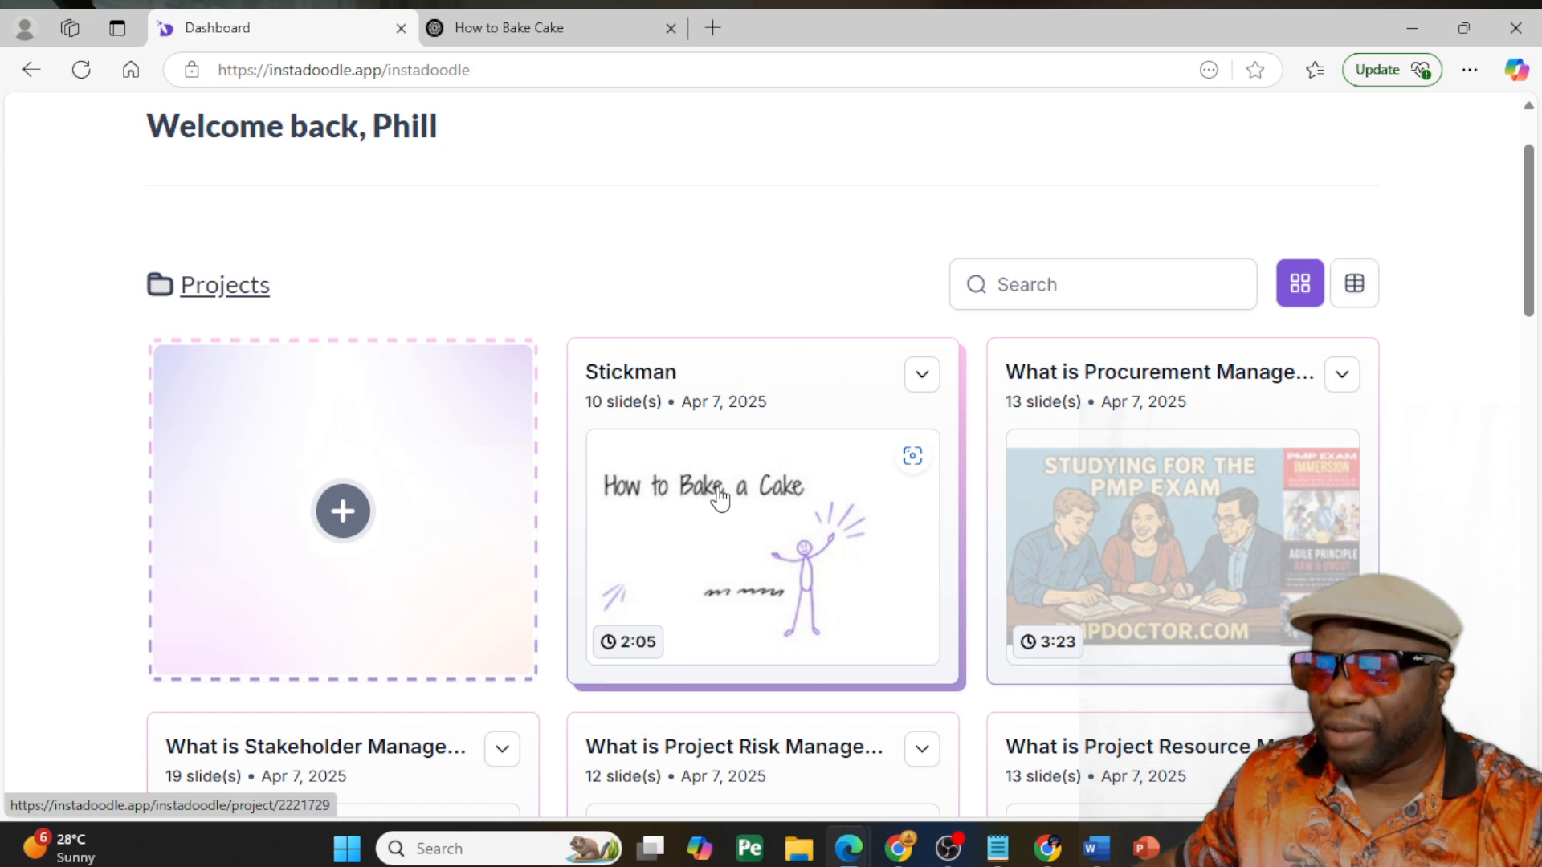
click(344, 511)
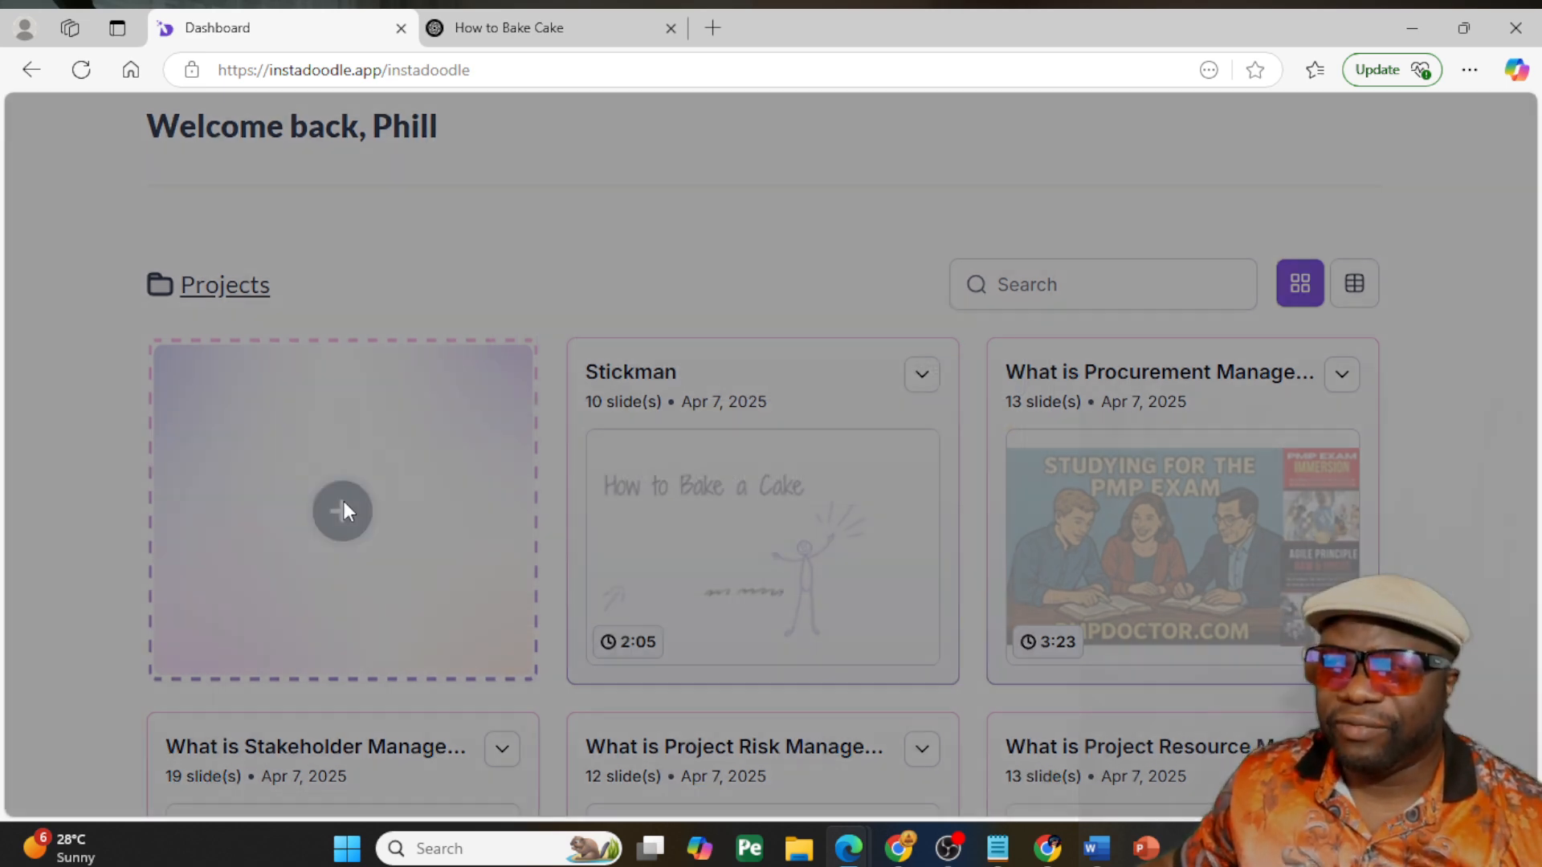
click(540, 494)
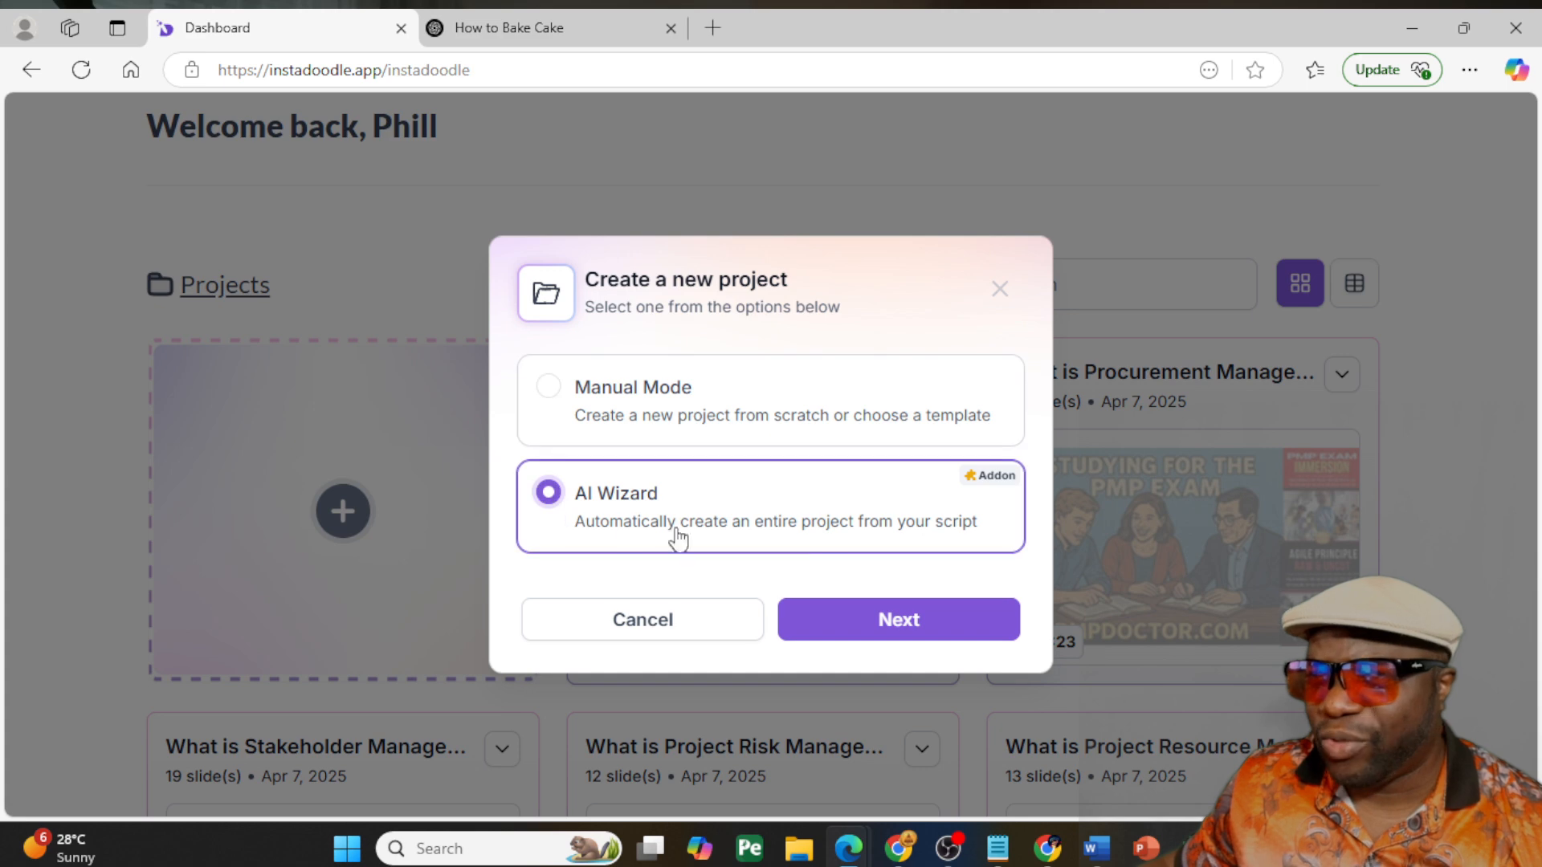
click(976, 624)
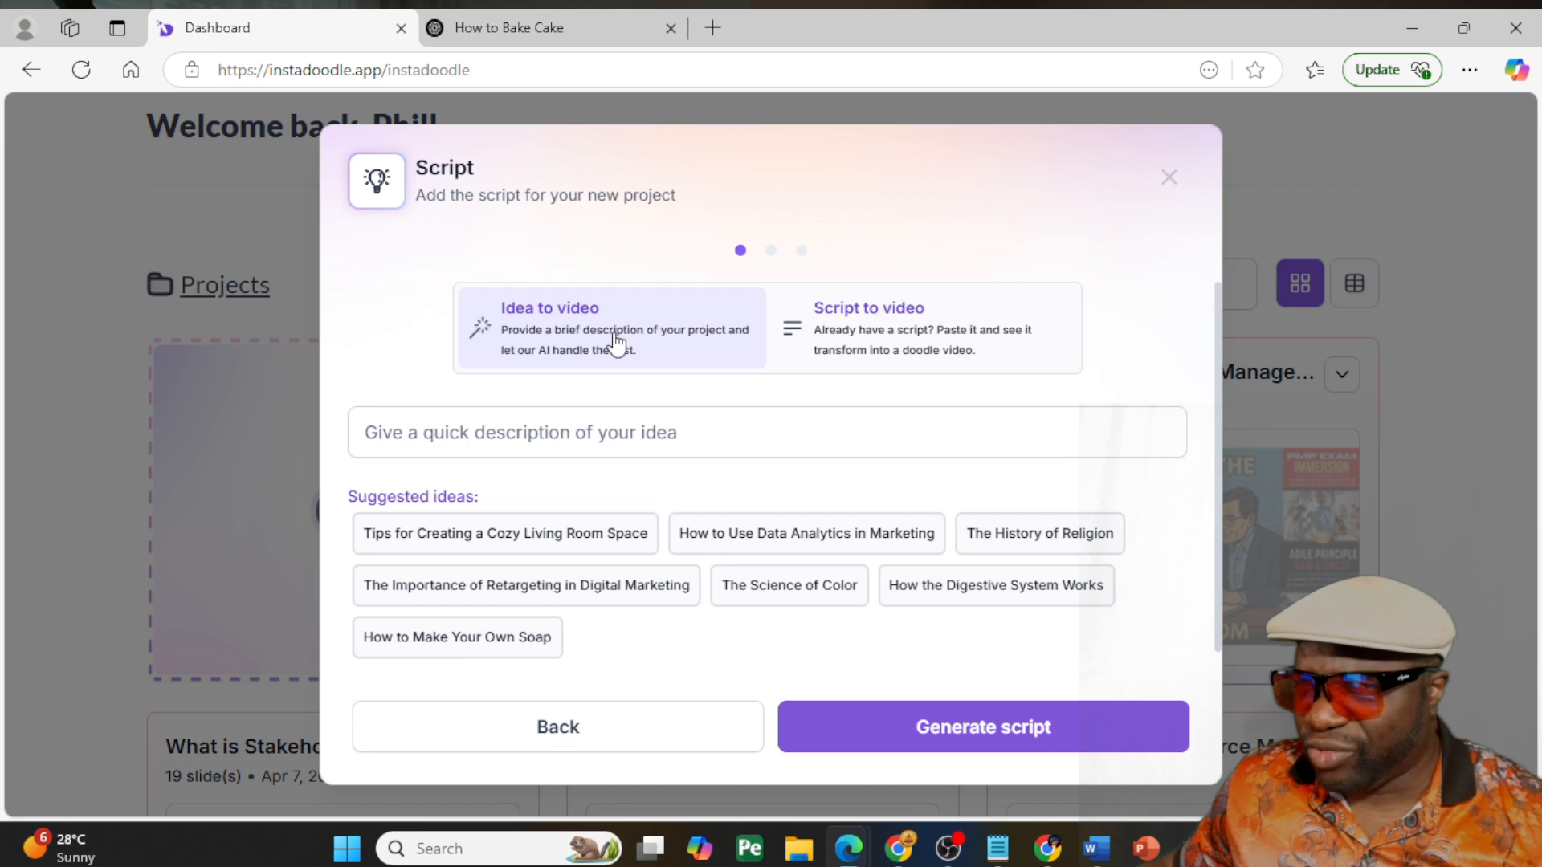
- Generate an AI script from the idea "How to Bake a Cake"
click(575, 432)
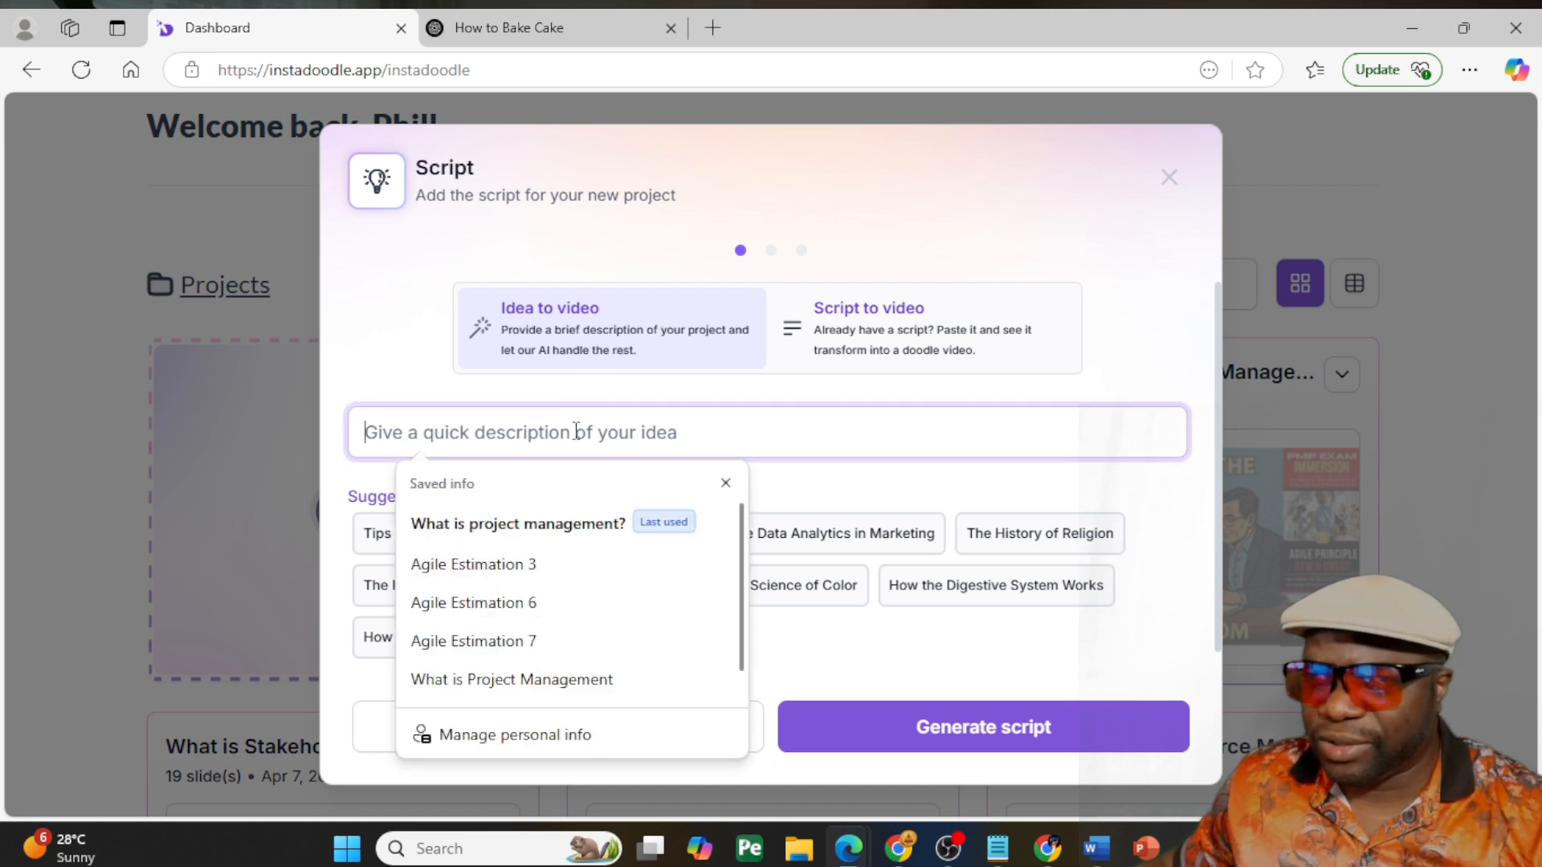
text(H)
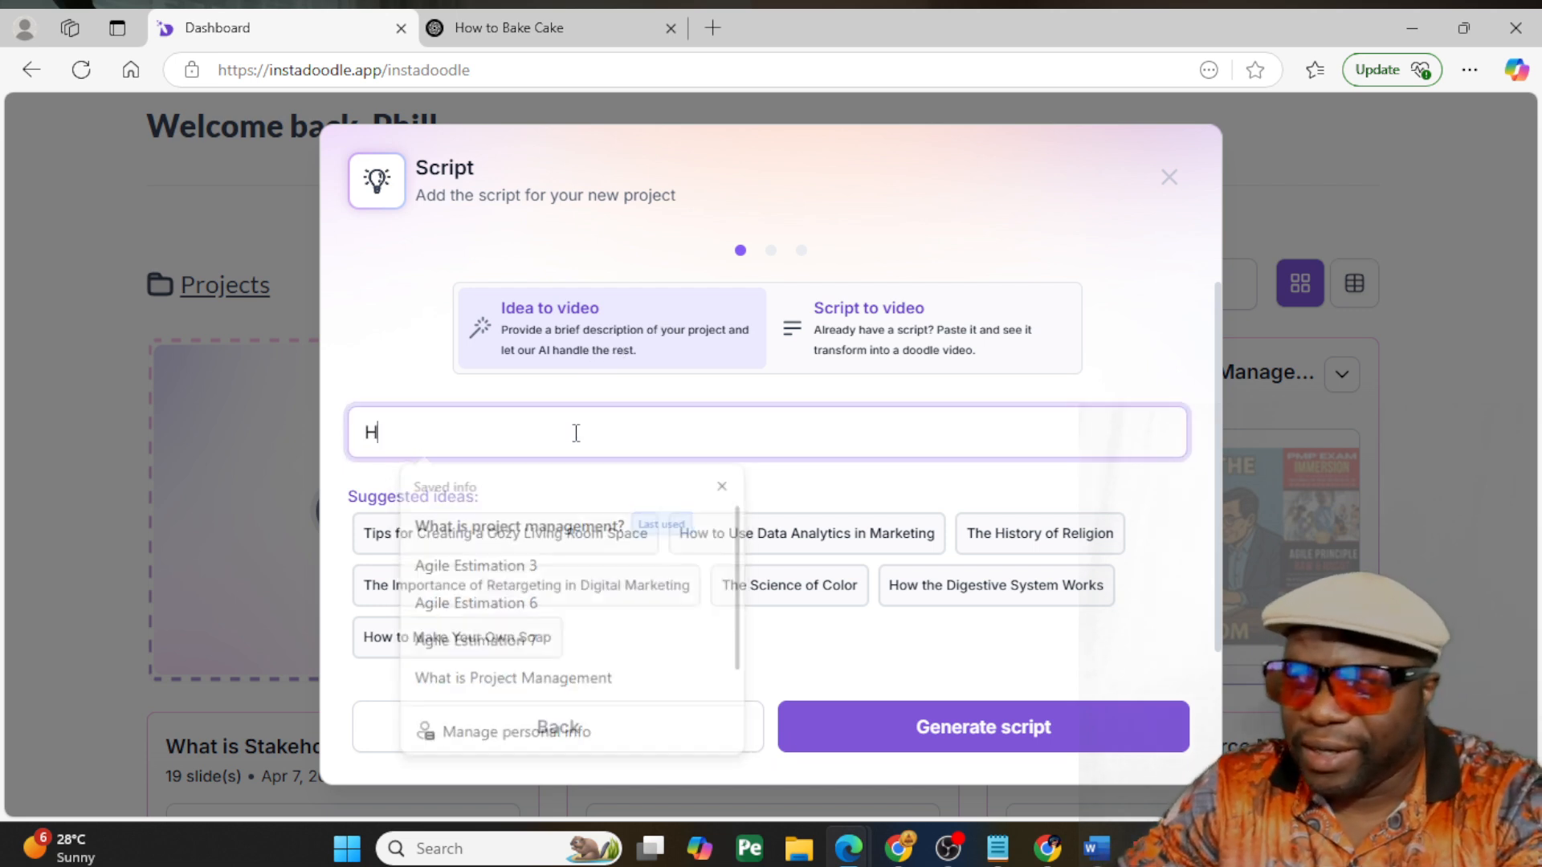
text(ow to Ba)
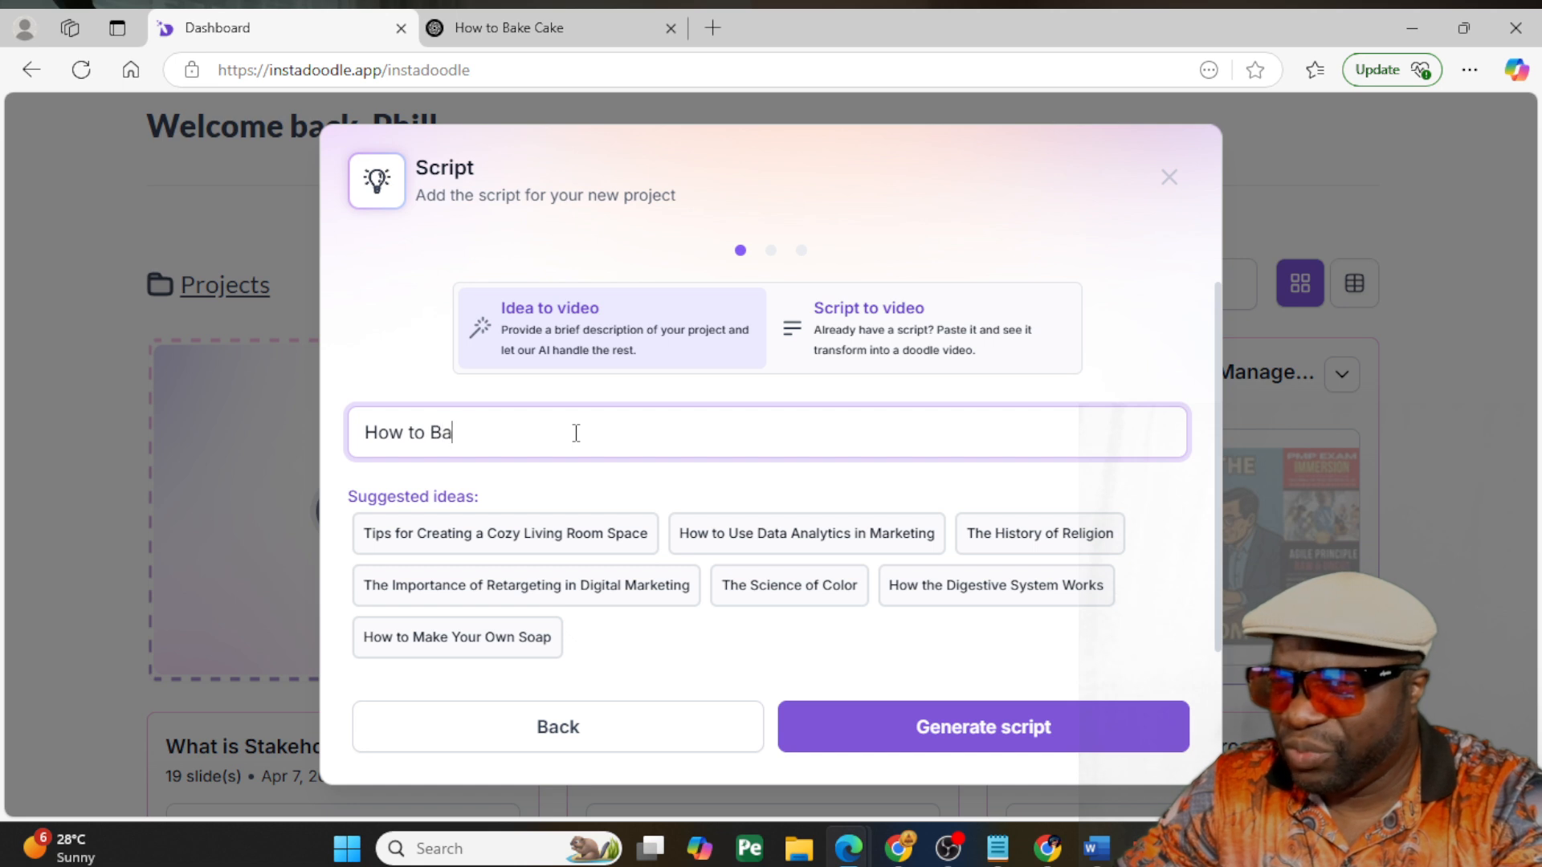
text(ke a Cake)
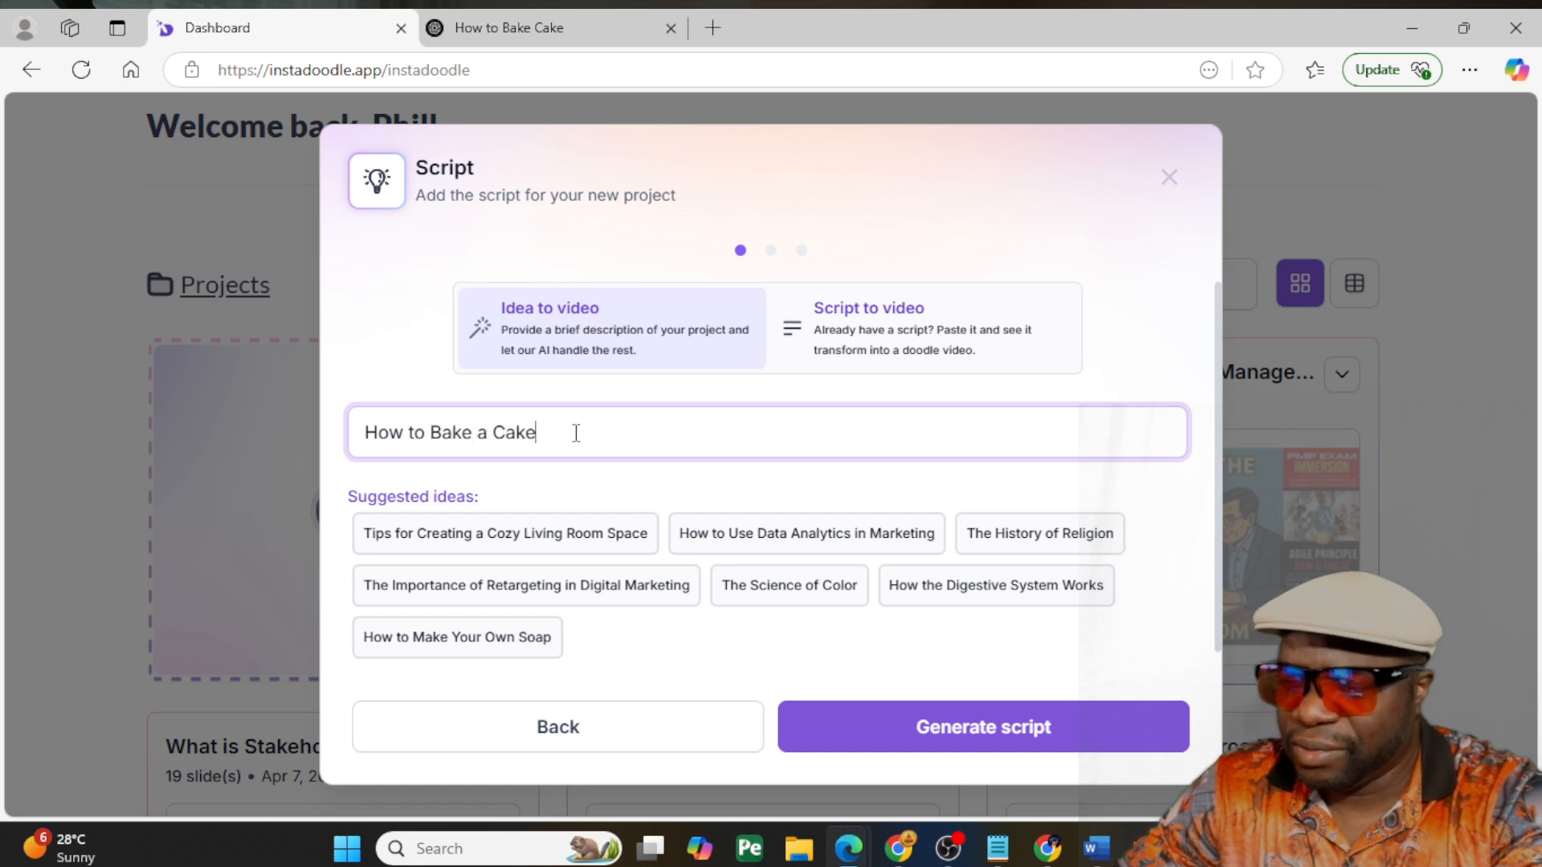
click(983, 732)
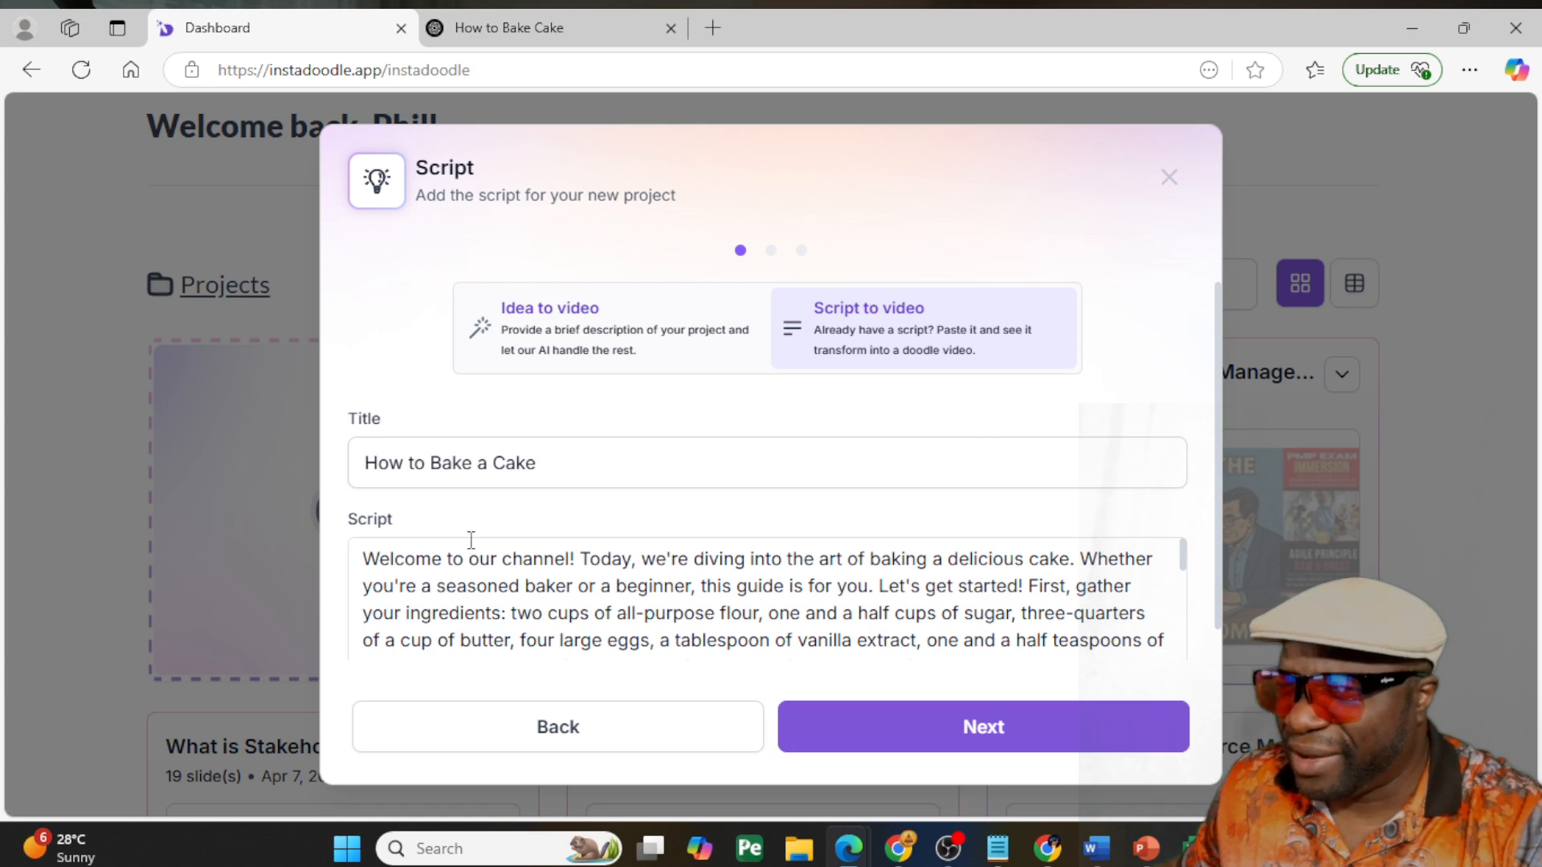
- Read through the generated cake script and accept it to generate the slides
scroll(499, 591, down, 10)
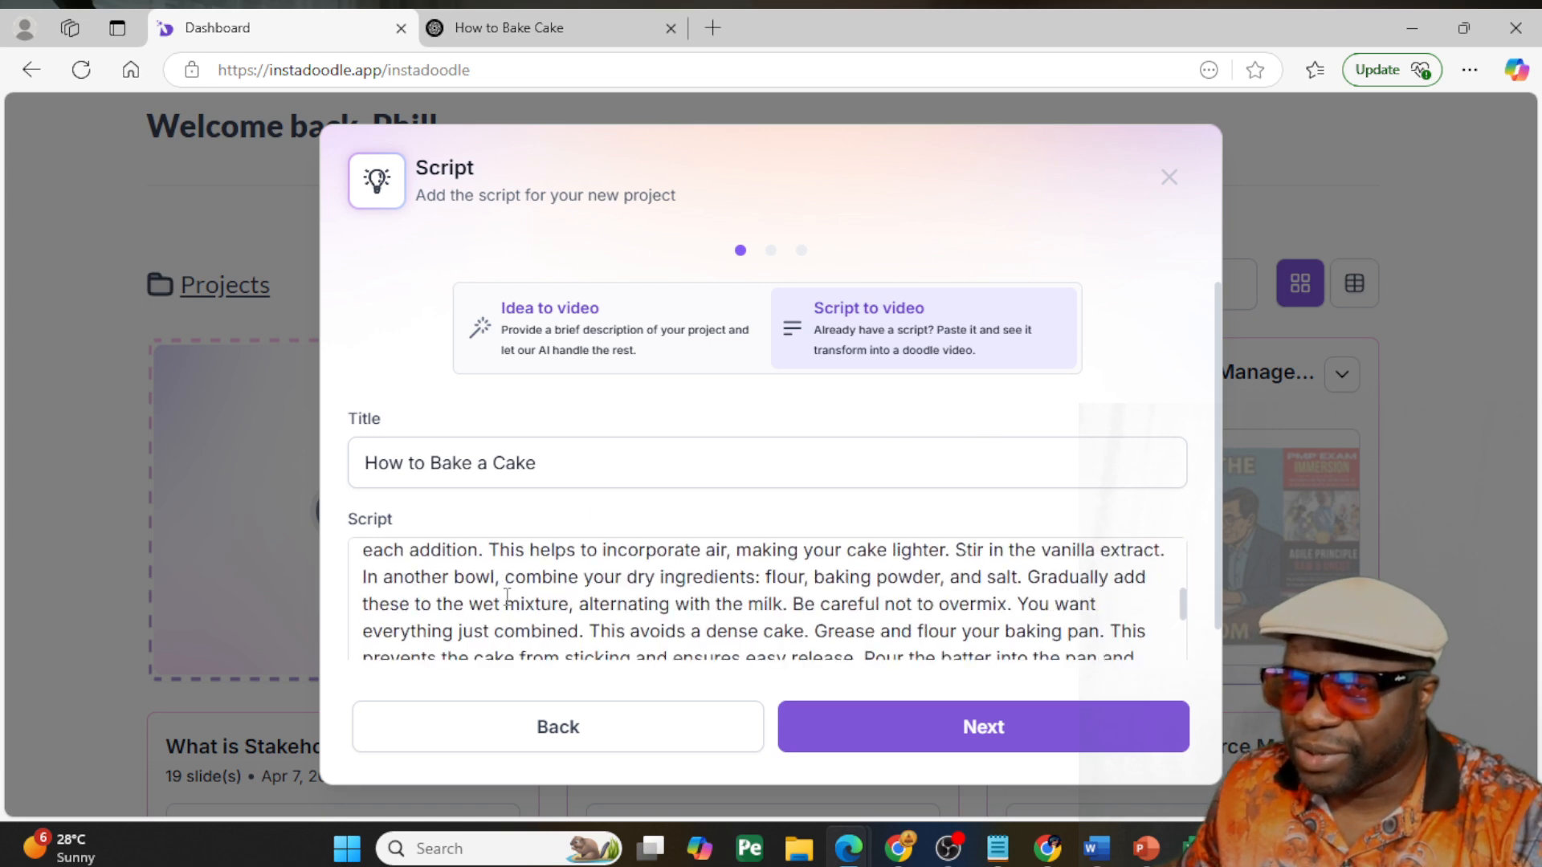
scroll(558, 624, up, 10)
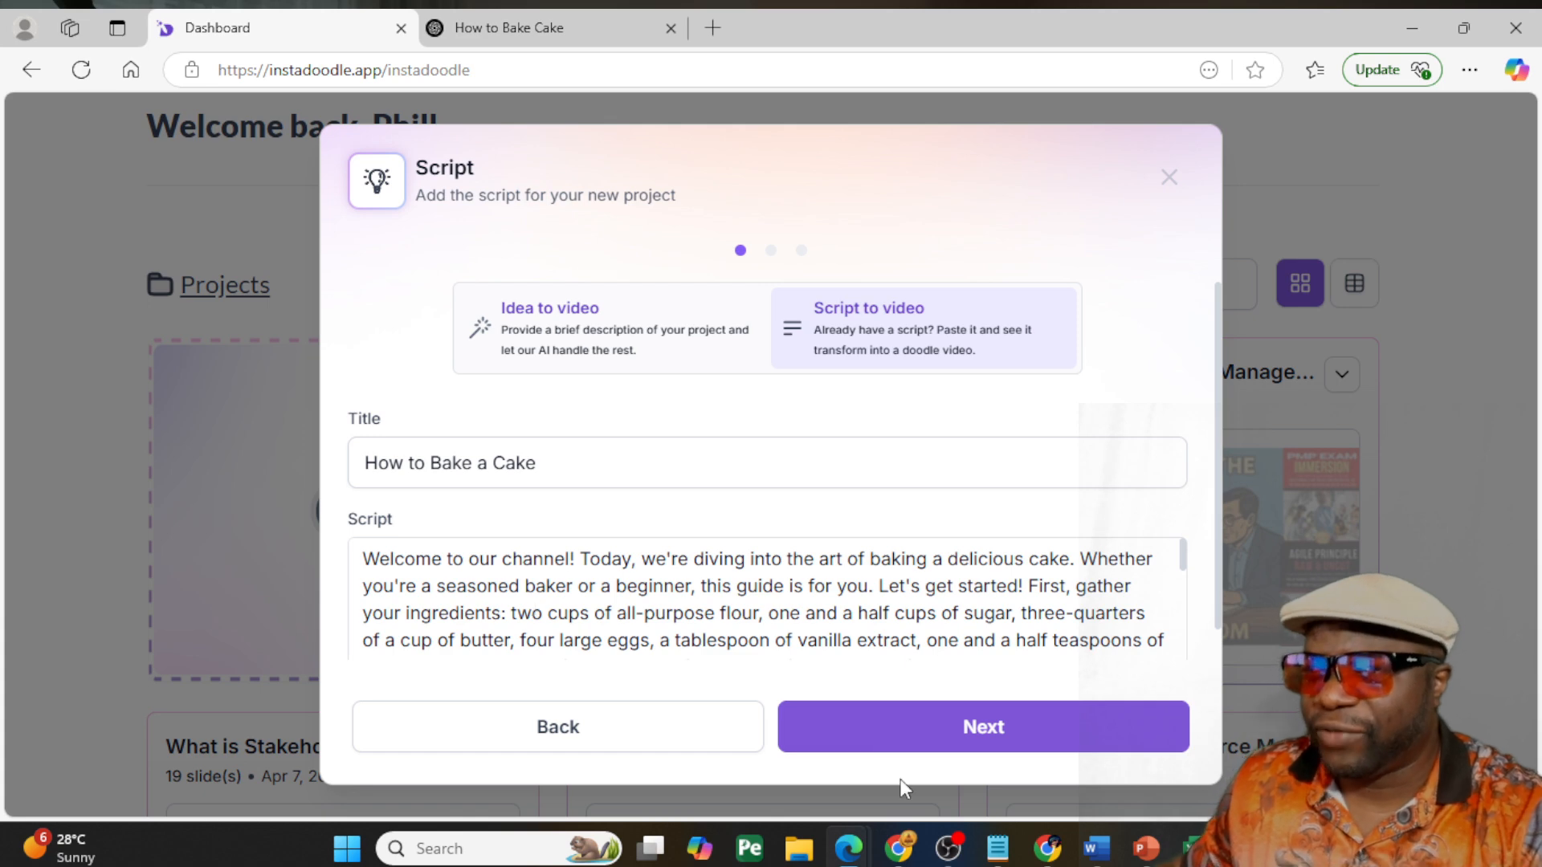
click(938, 736)
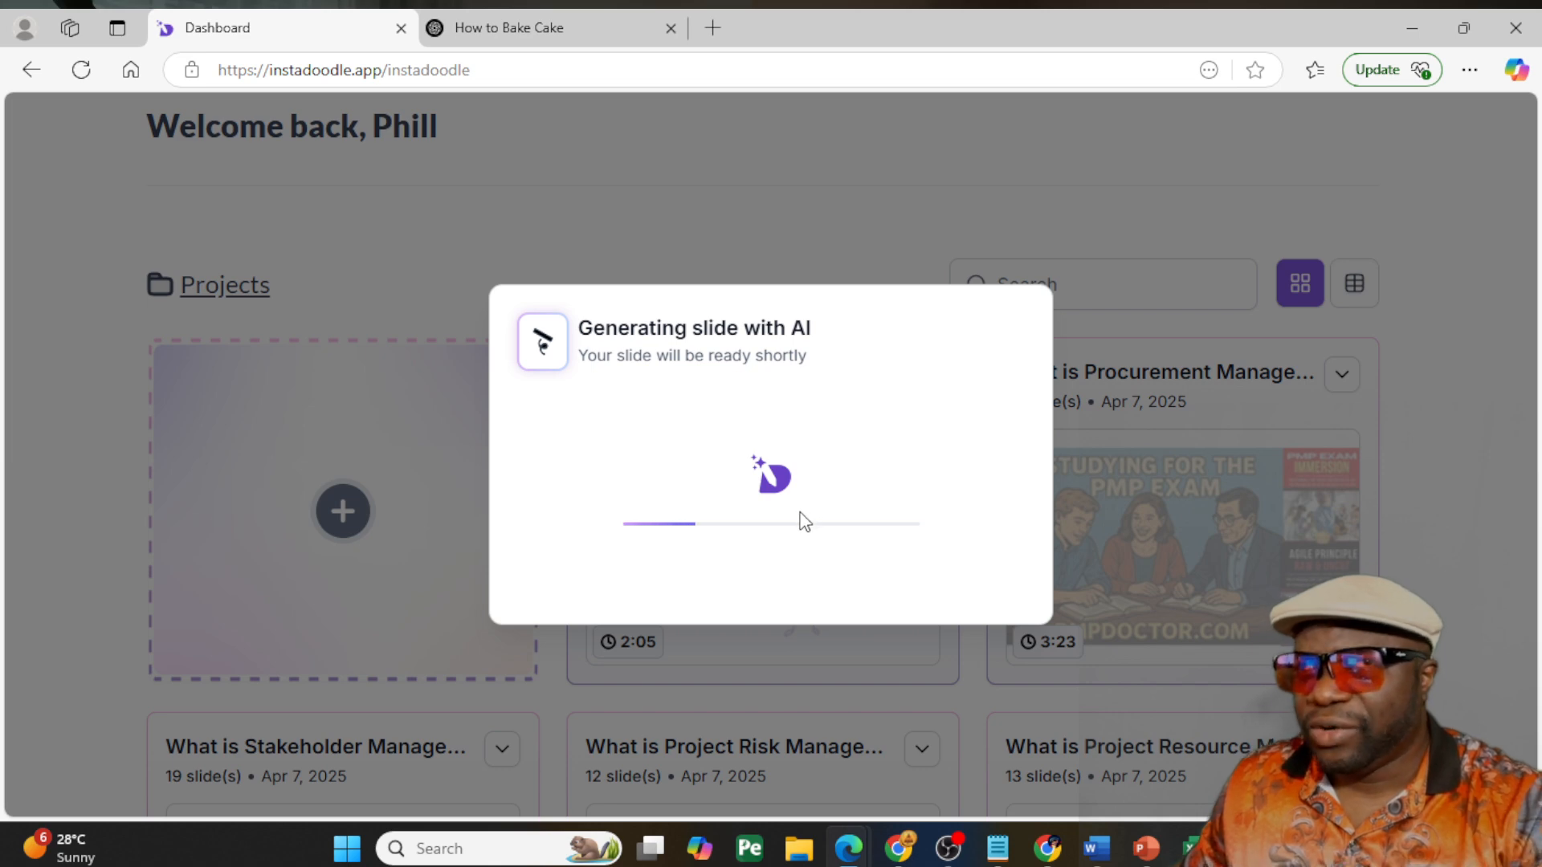
- Switch to ChatGPT to review the seven cake-baking steps, and return to InstaDoodle
click(544, 32)
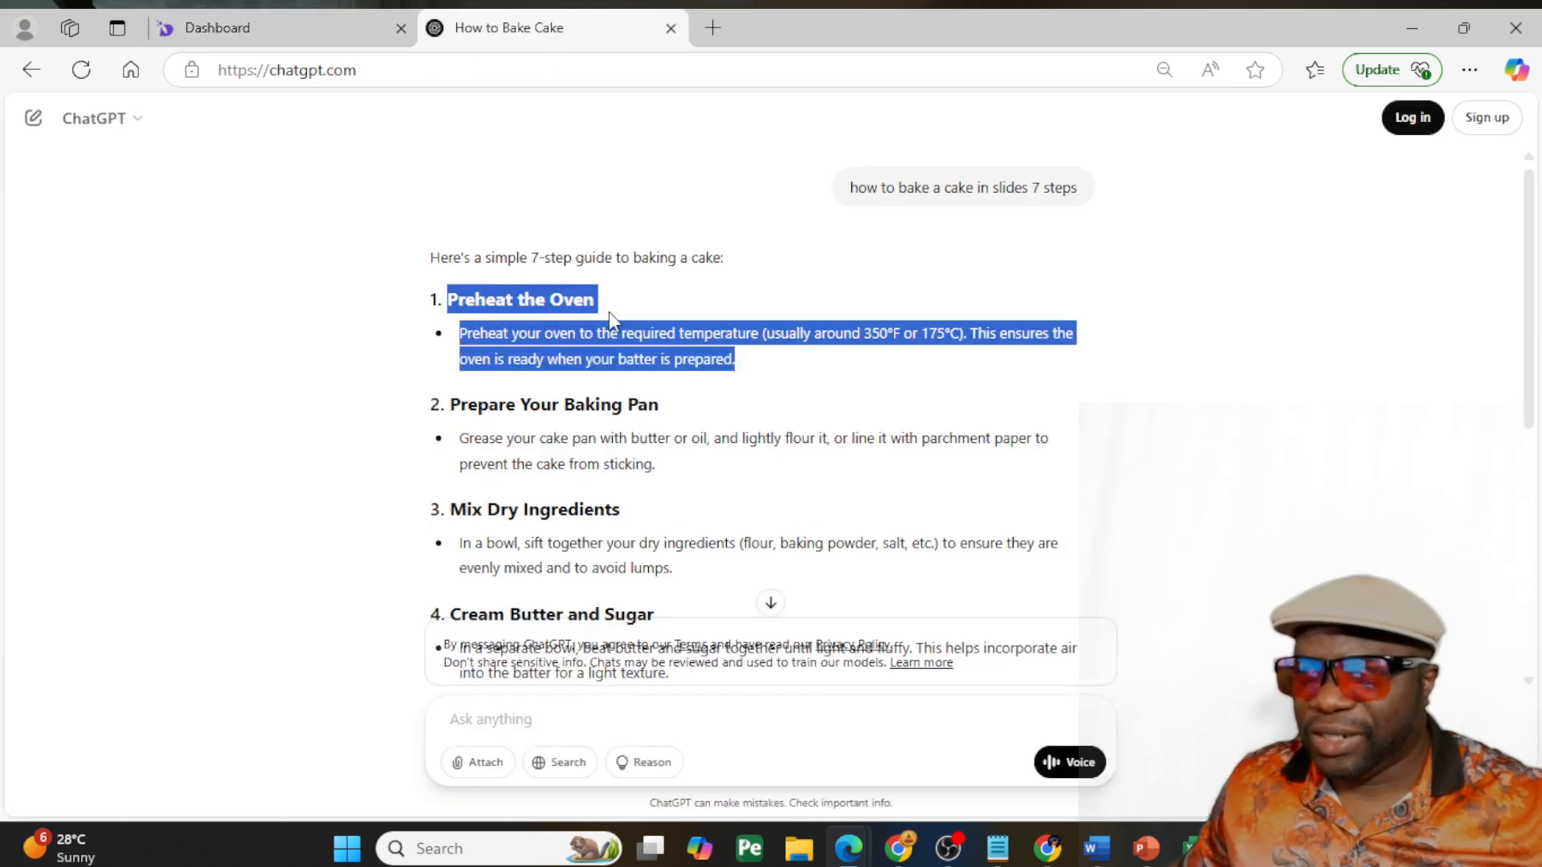
scroll(612, 404, down, 3)
scroll(614, 409, down, 4)
scroll(617, 426, up, 10)
click(327, 28)
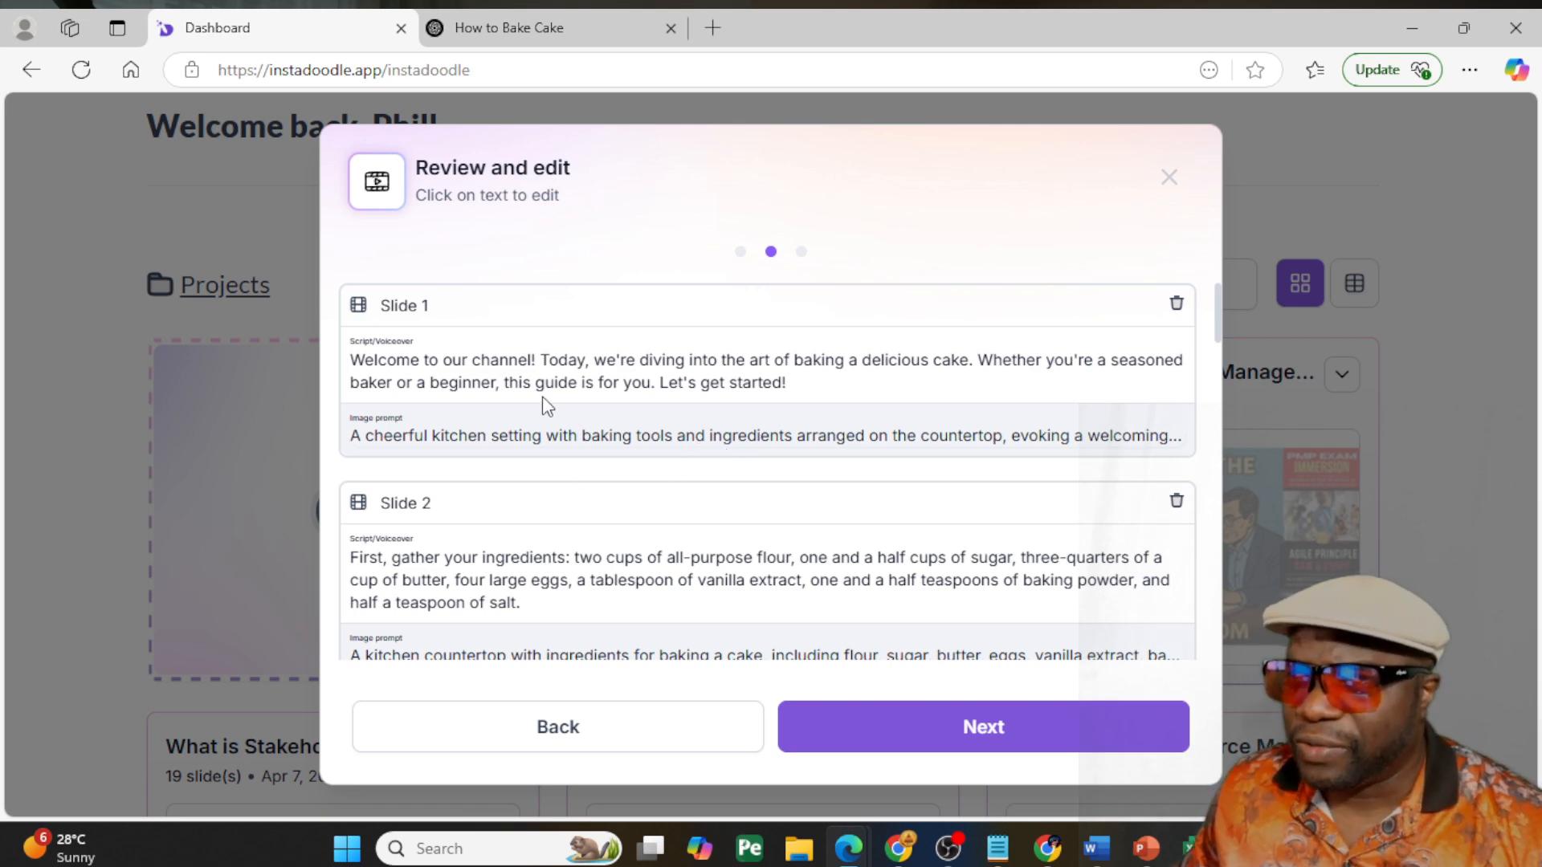
- Review the voiceover scripts and image prompts of all generated slides and continue to the style and voiceover settings
scroll(544, 402, down, 3)
scroll(542, 396, down, 20)
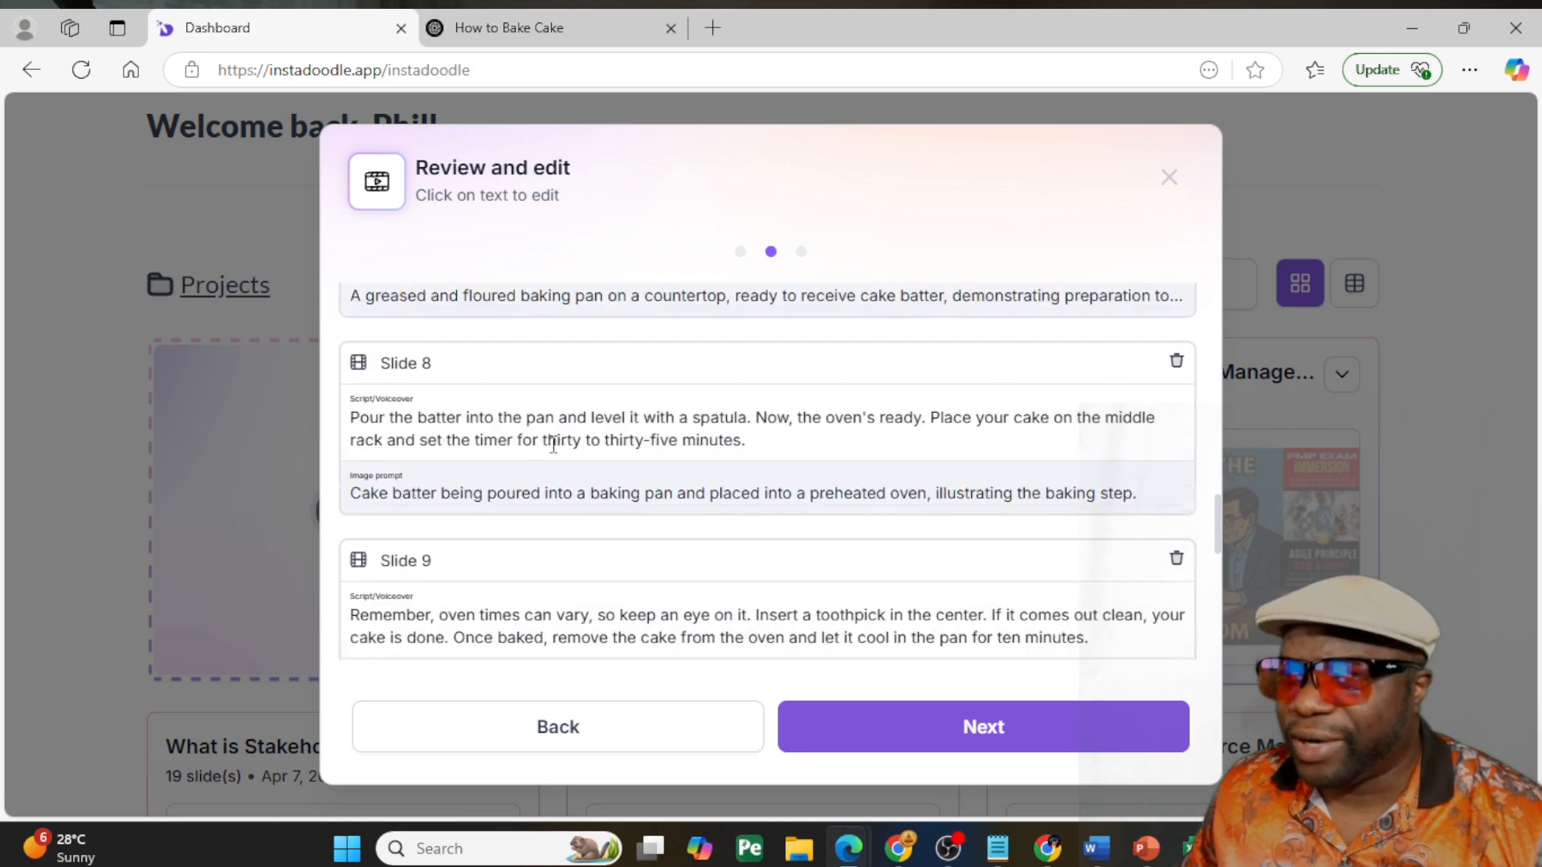
scroll(553, 449, down, 2)
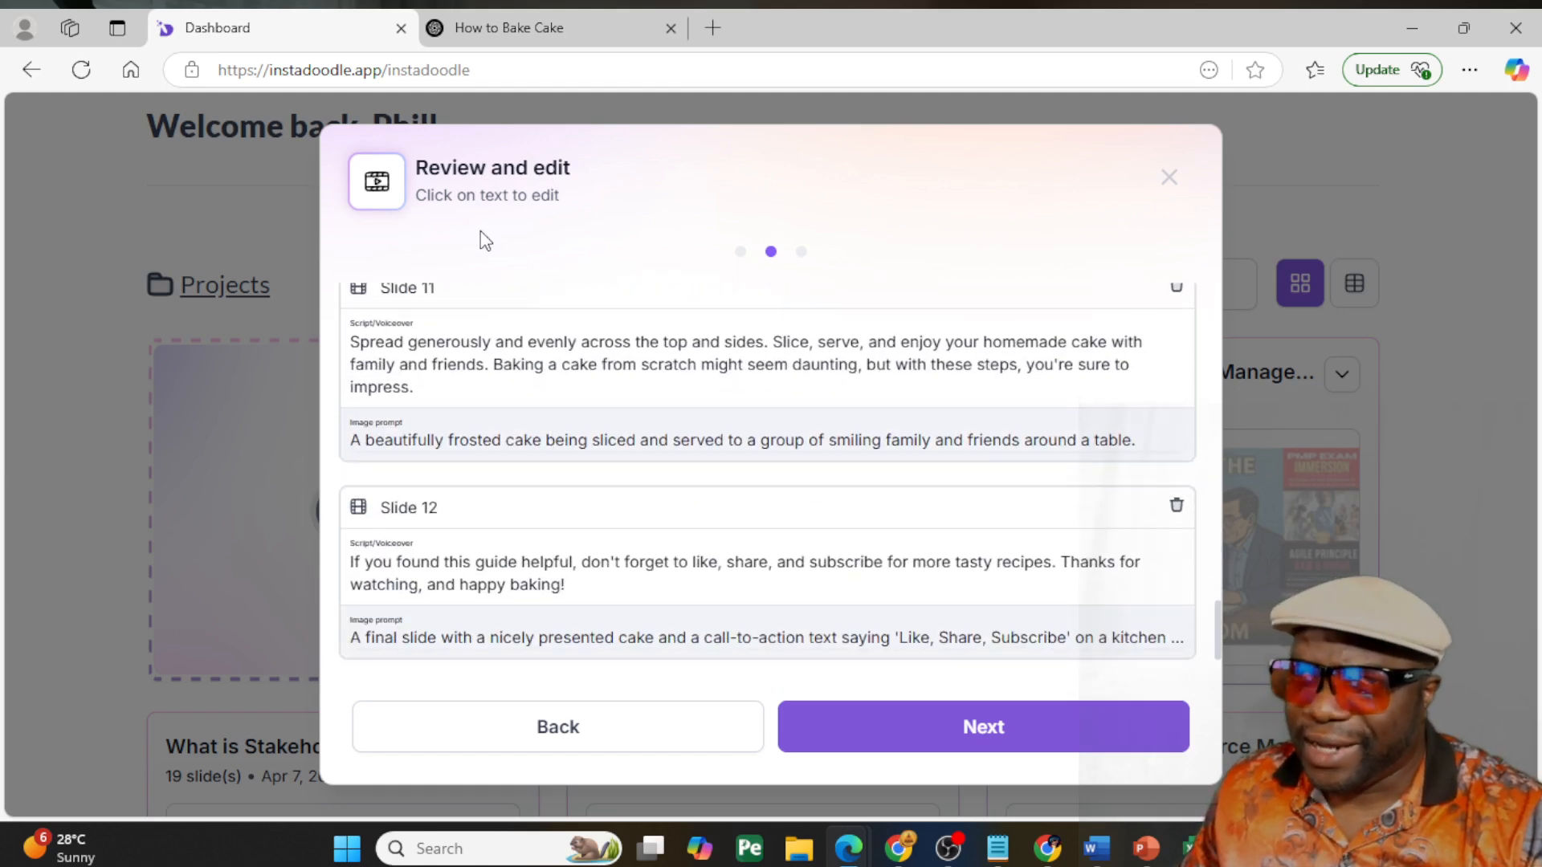
click(556, 371)
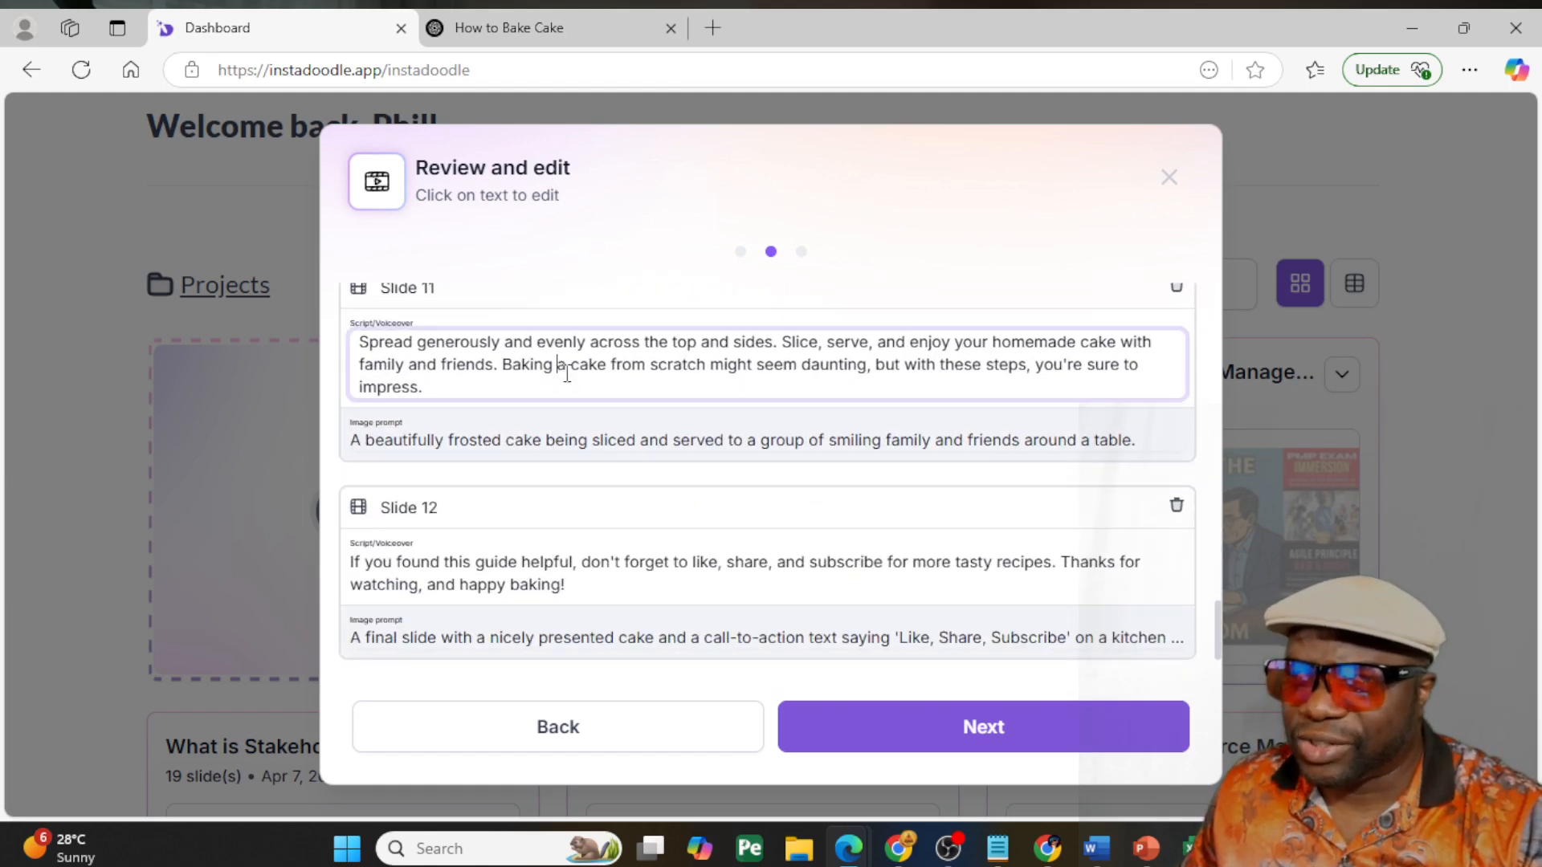
scroll(621, 542, up, 20)
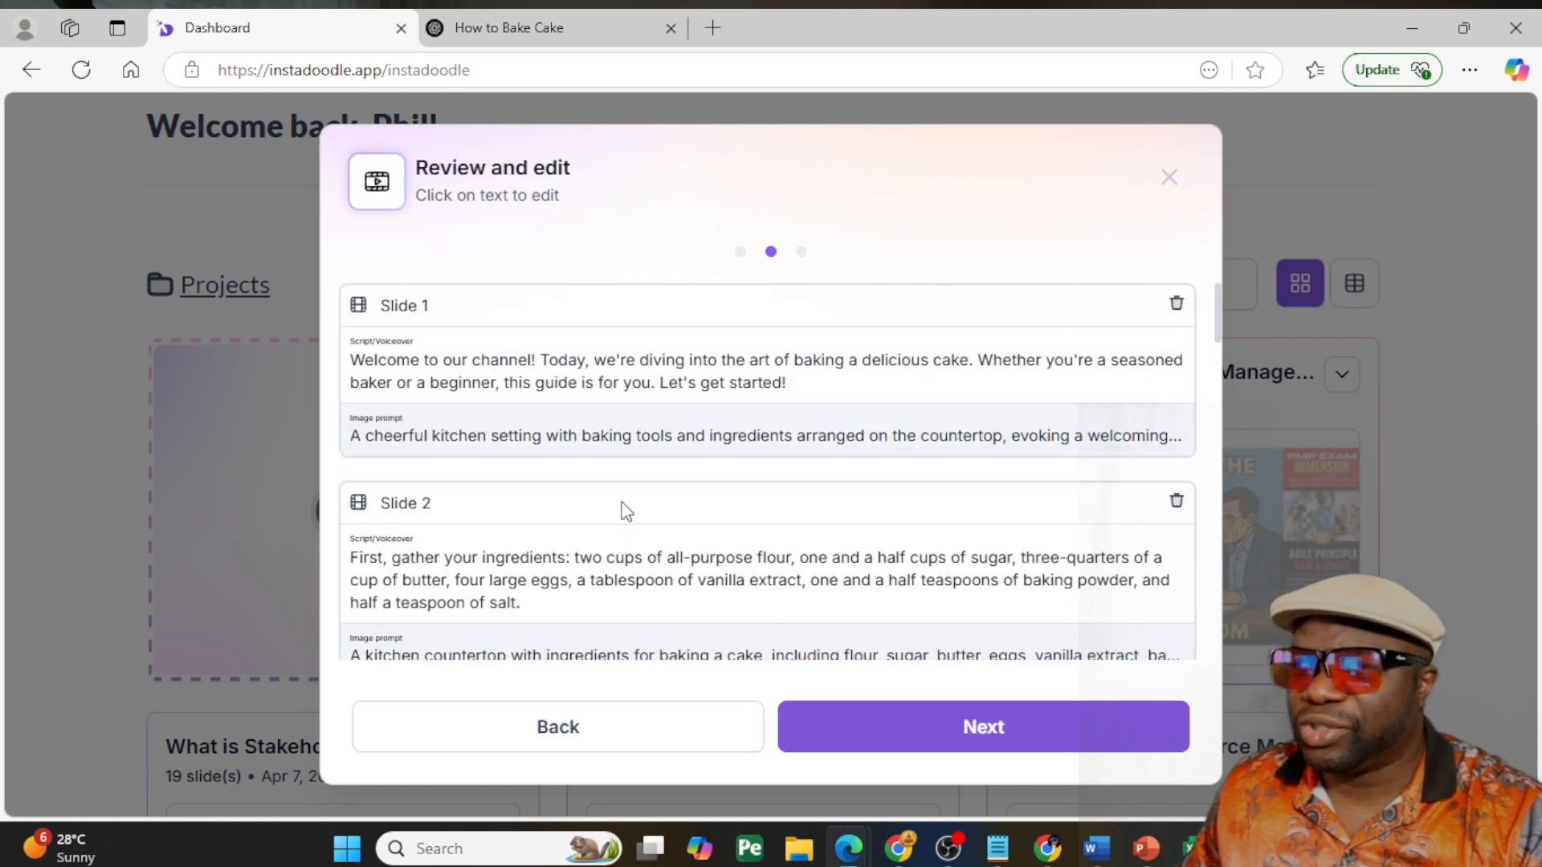
click(913, 726)
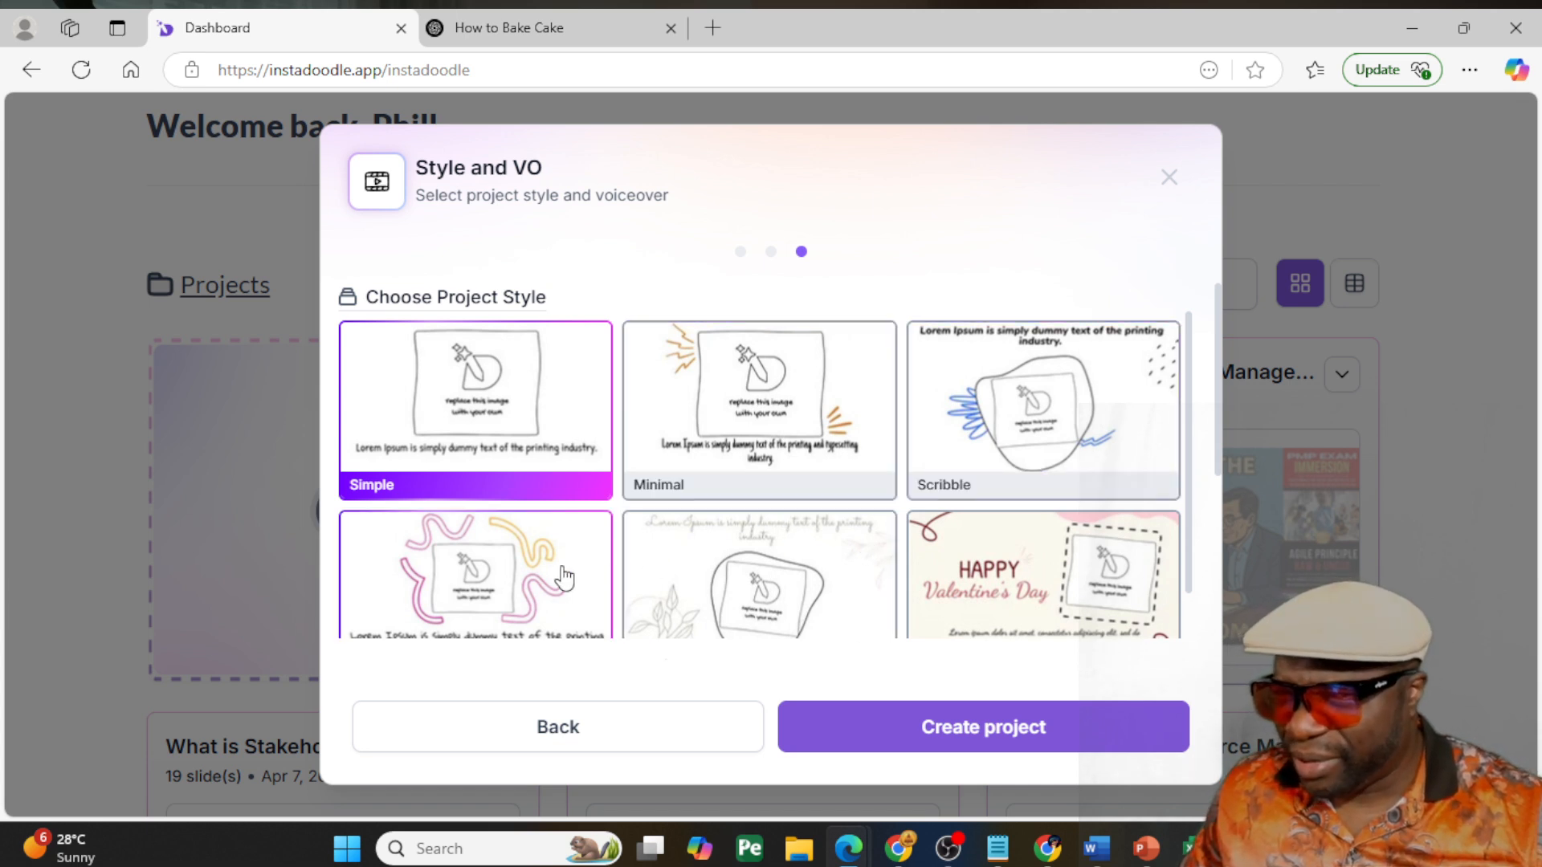
- Compare the available project styles and create the project in the Simple style
scroll(470, 598, down, 1)
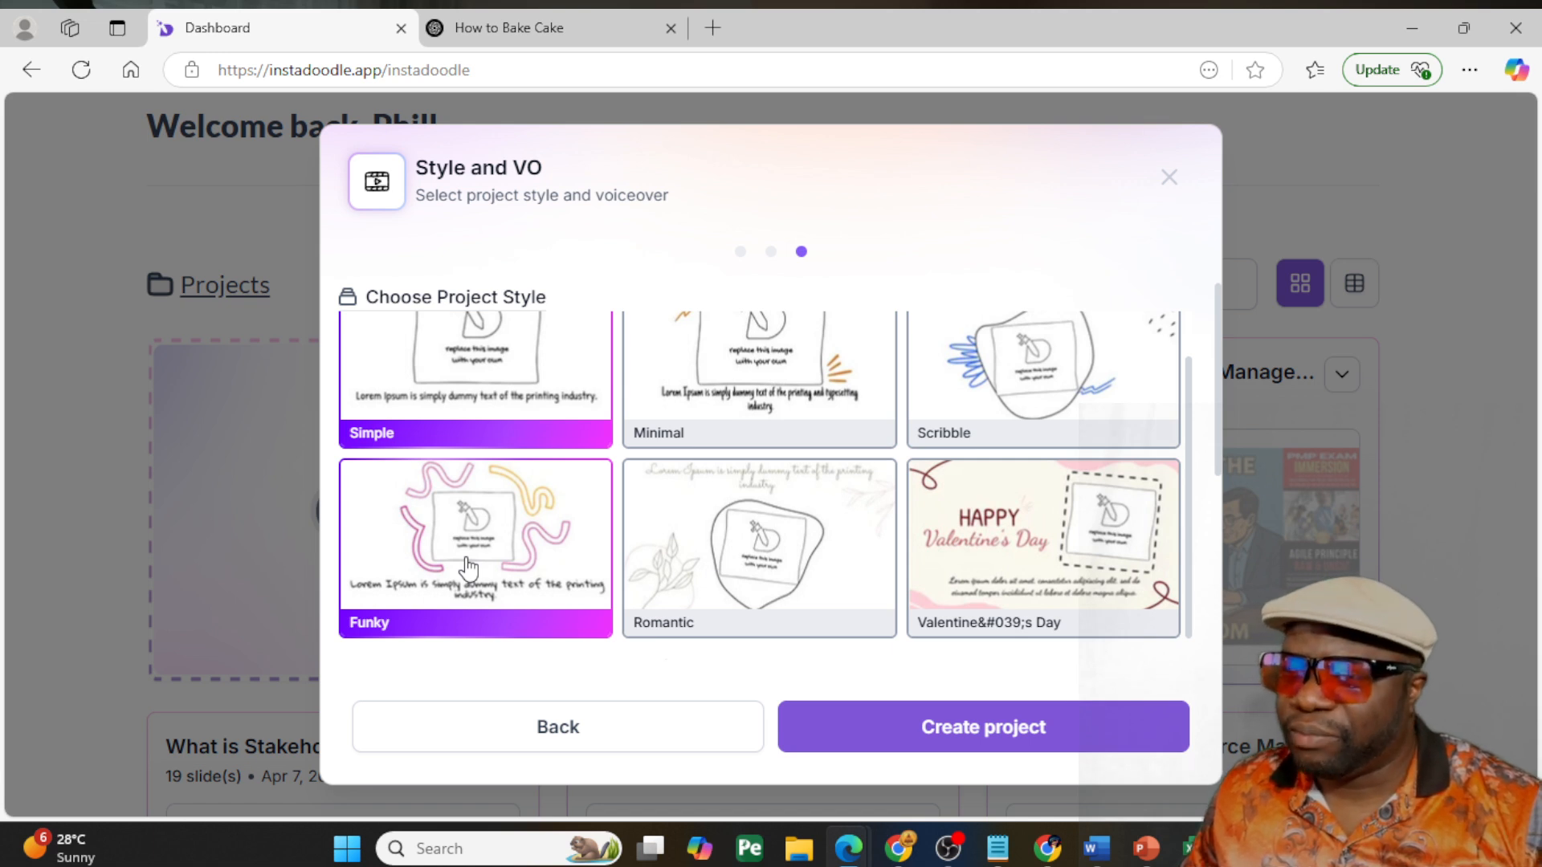
scroll(470, 568, up, 1)
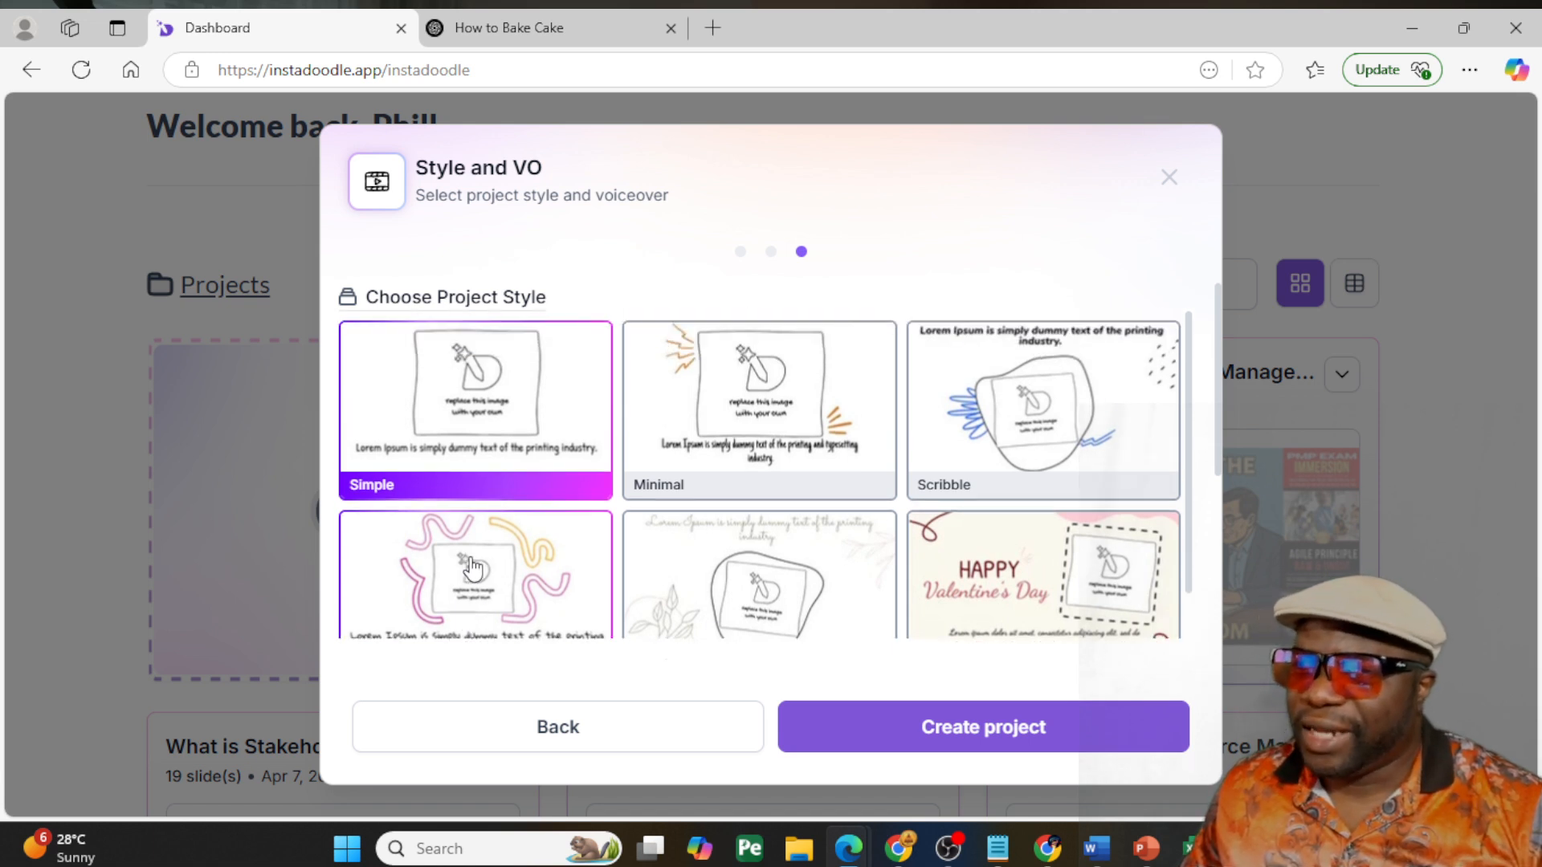
scroll(469, 568, down, 1)
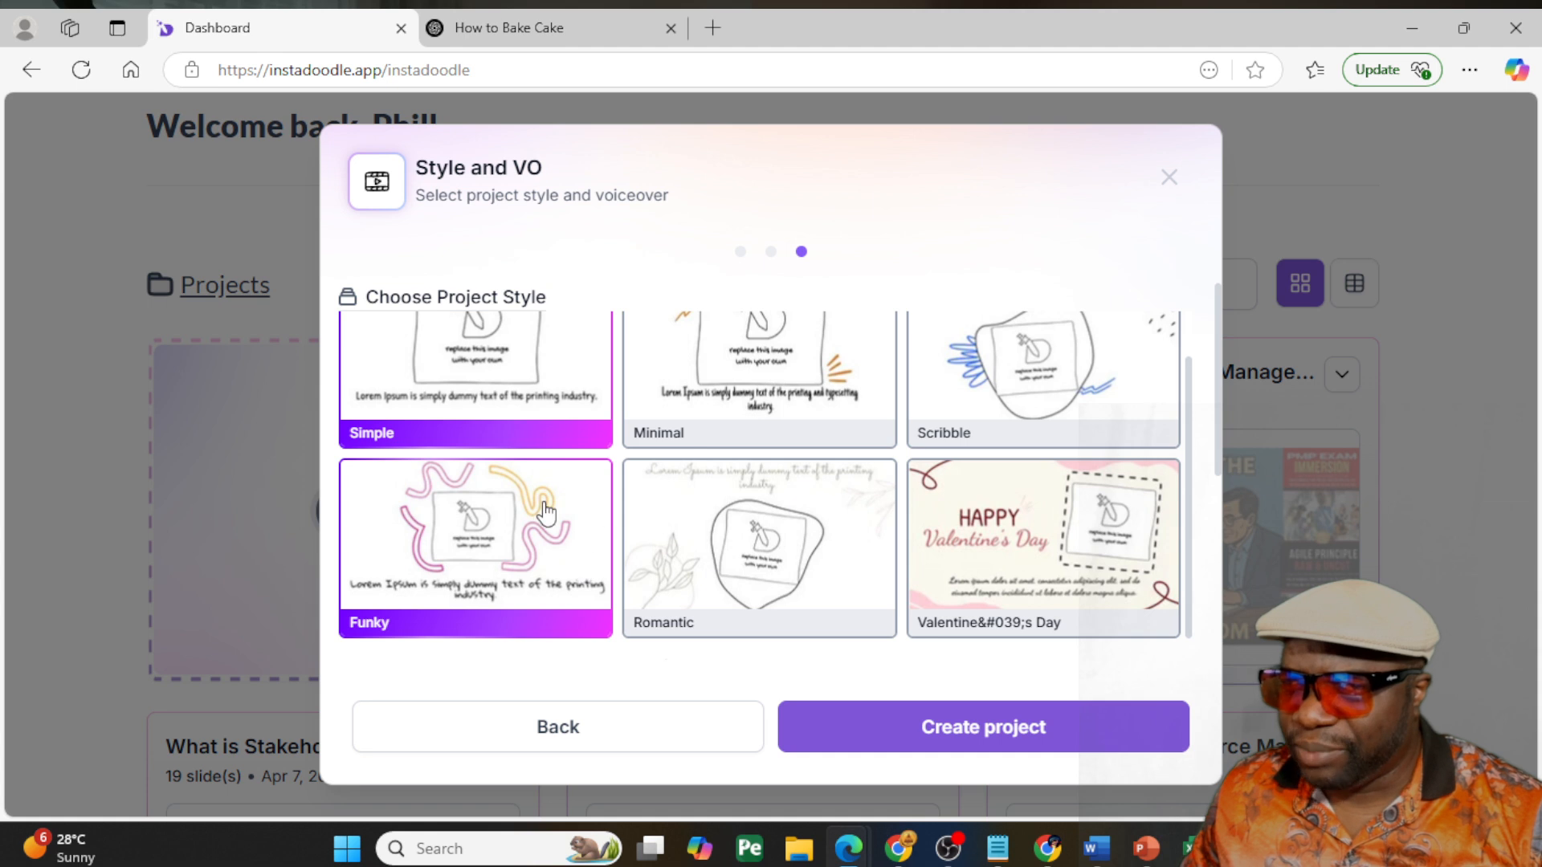
scroll(594, 502, up, 1)
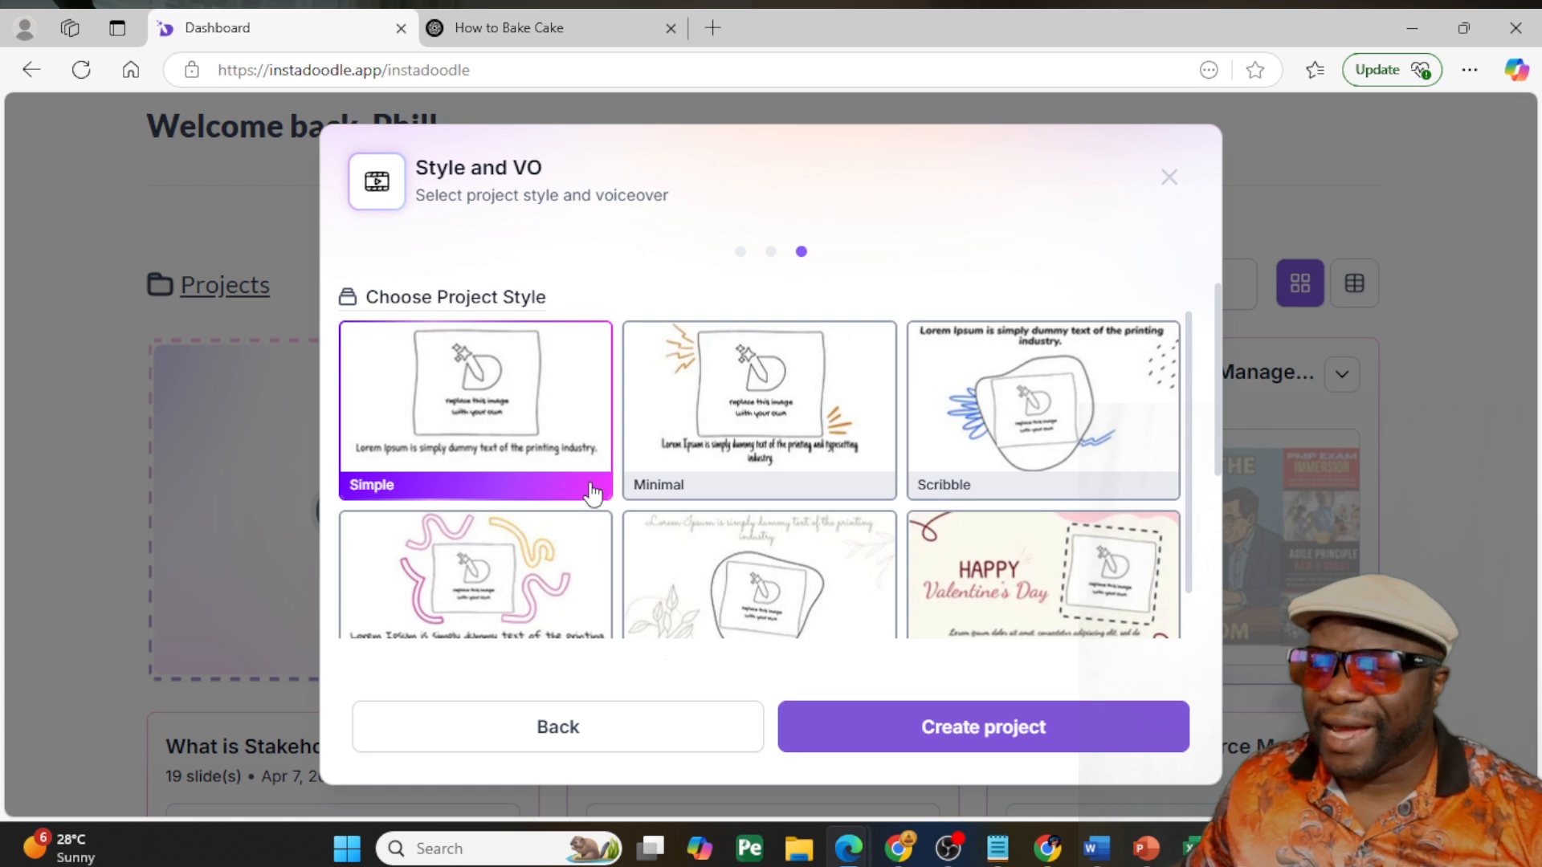
scroll(562, 572, down, 1)
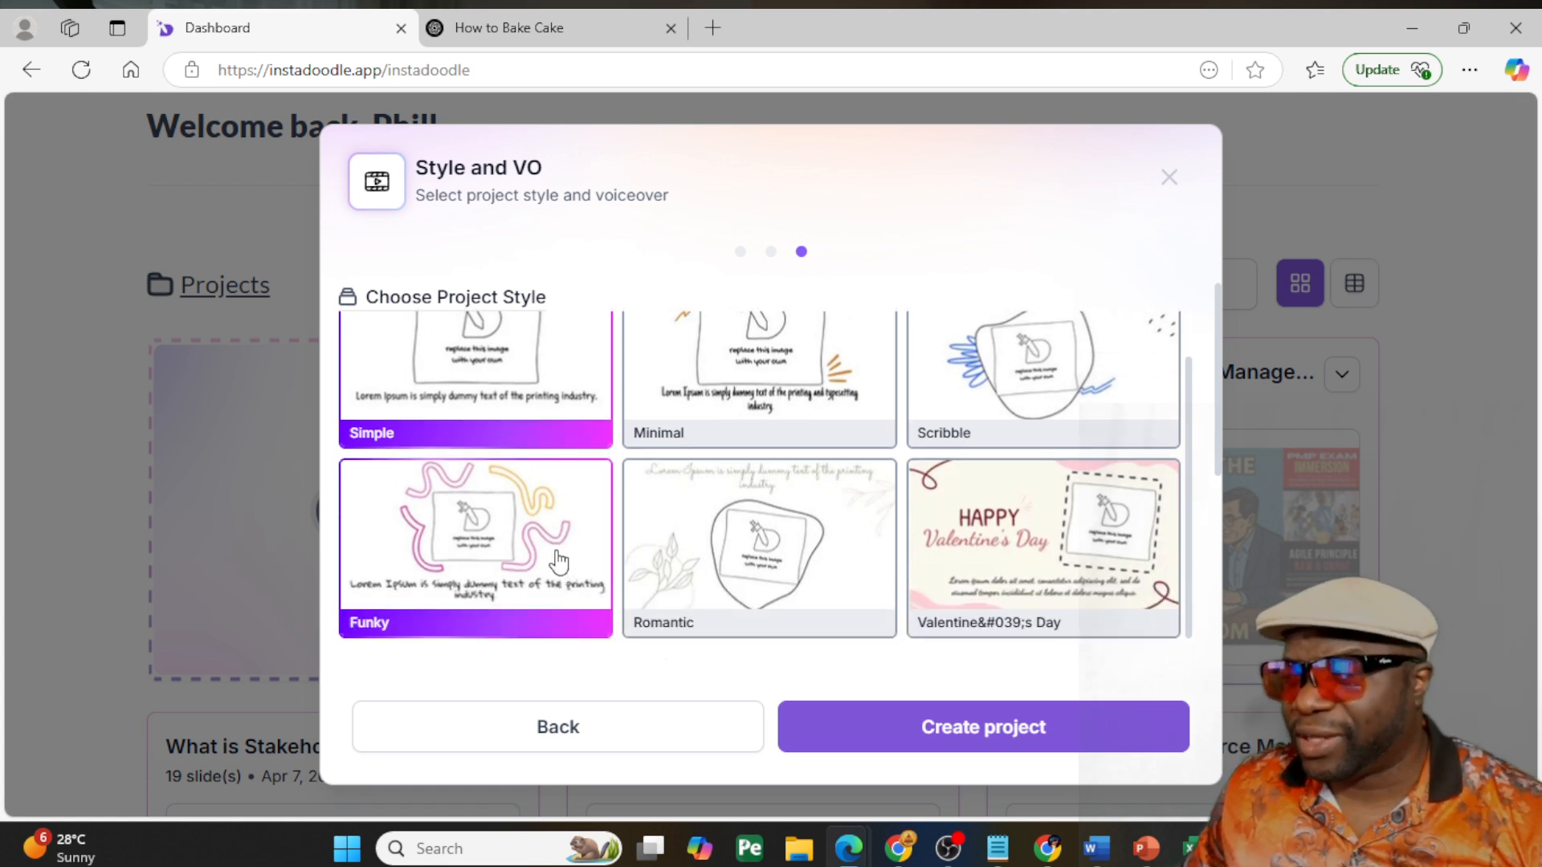
scroll(562, 561, up, 1)
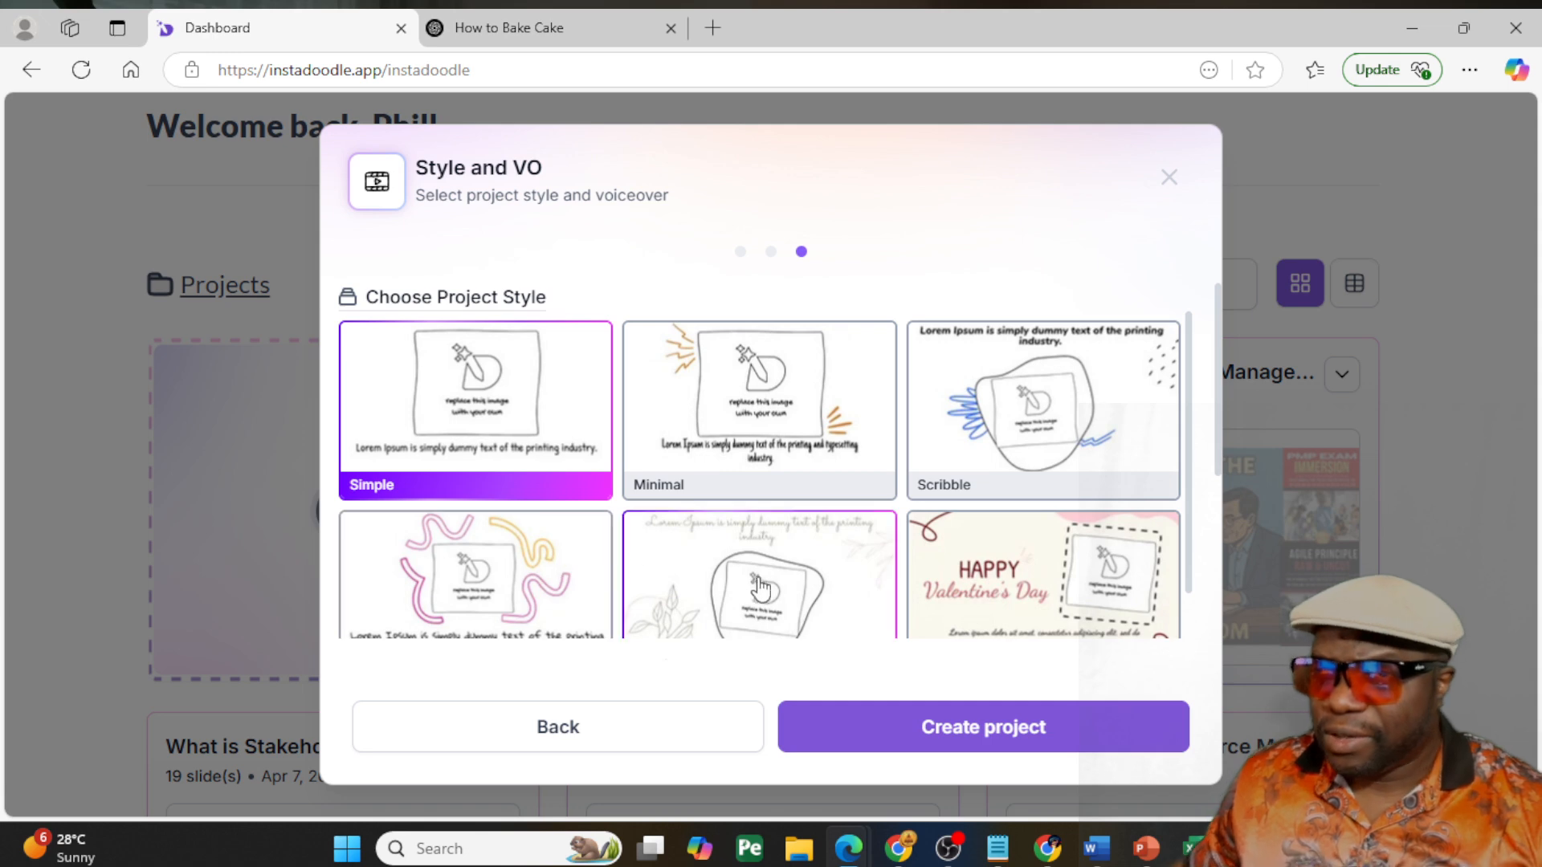
scroll(754, 590, down, 1)
scroll(755, 594, up, 1)
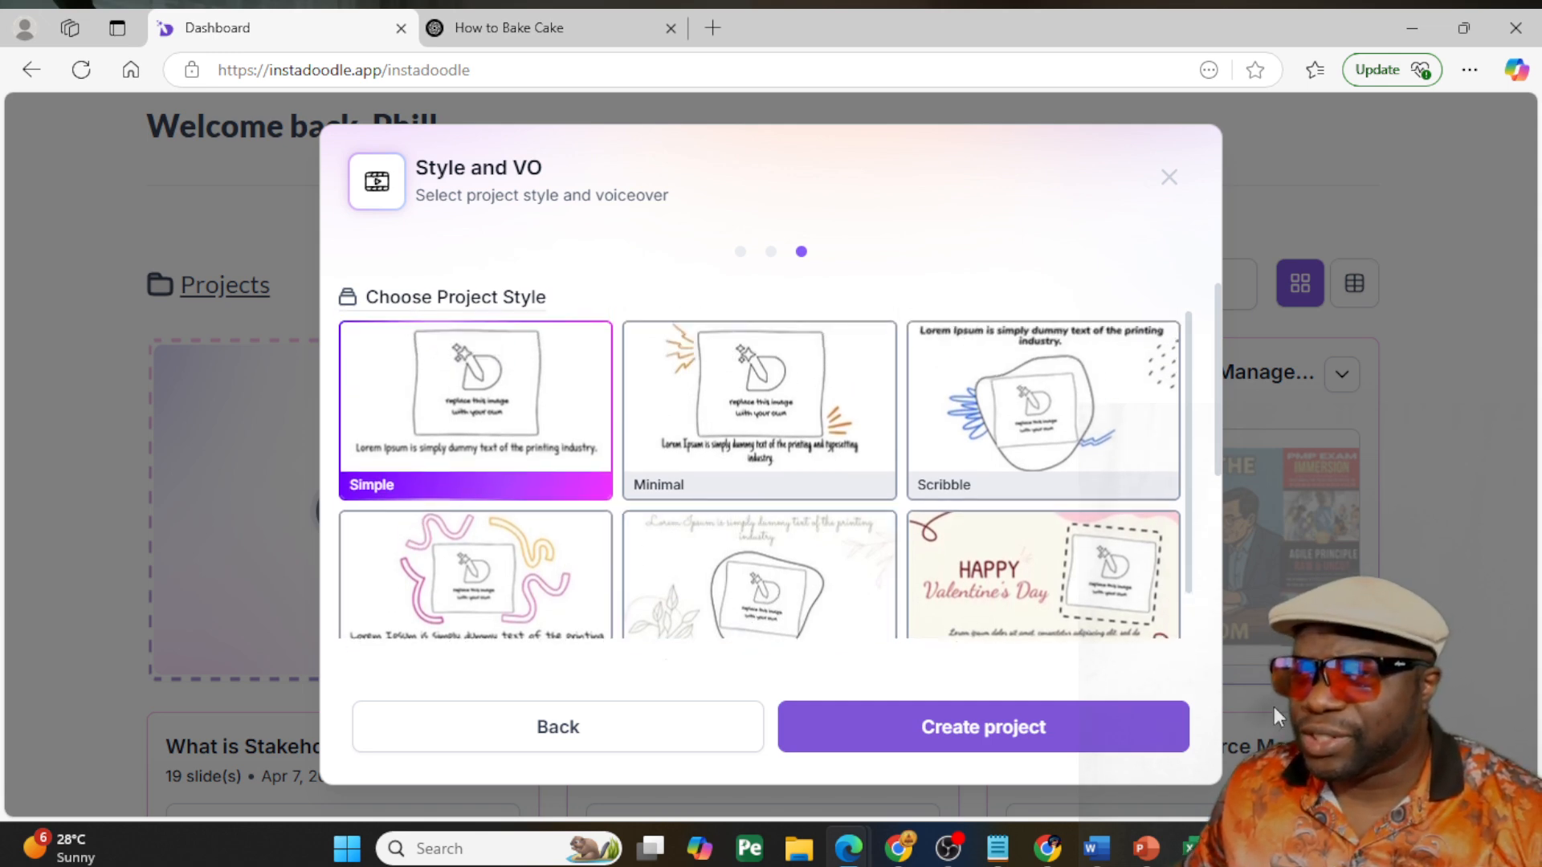
click(1092, 726)
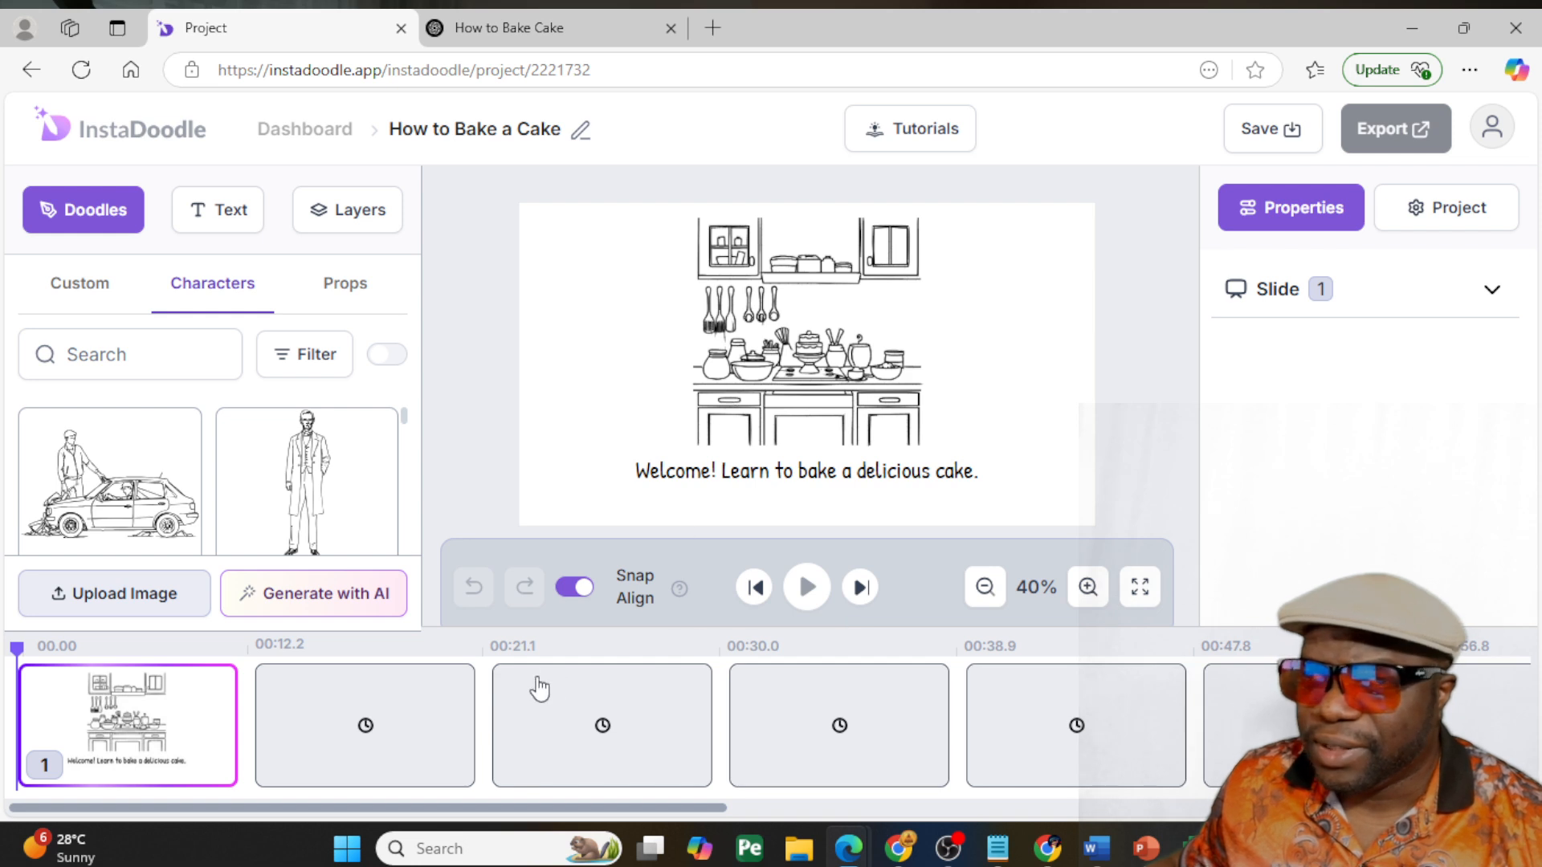
- Try placing a custom project team doodle on slide 2, and delete it again
click(434, 714)
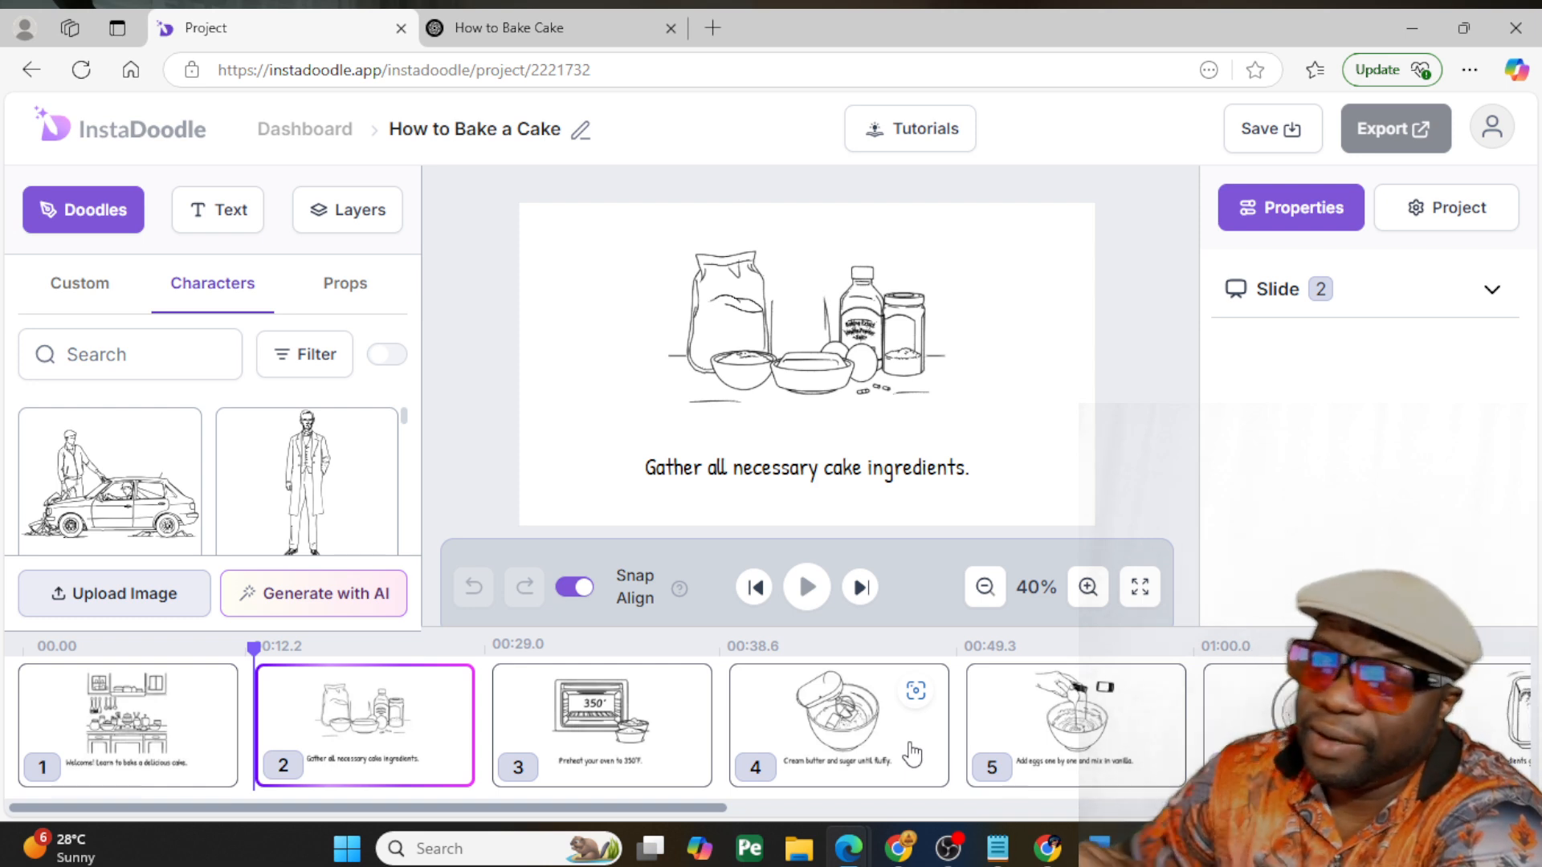
click(90, 289)
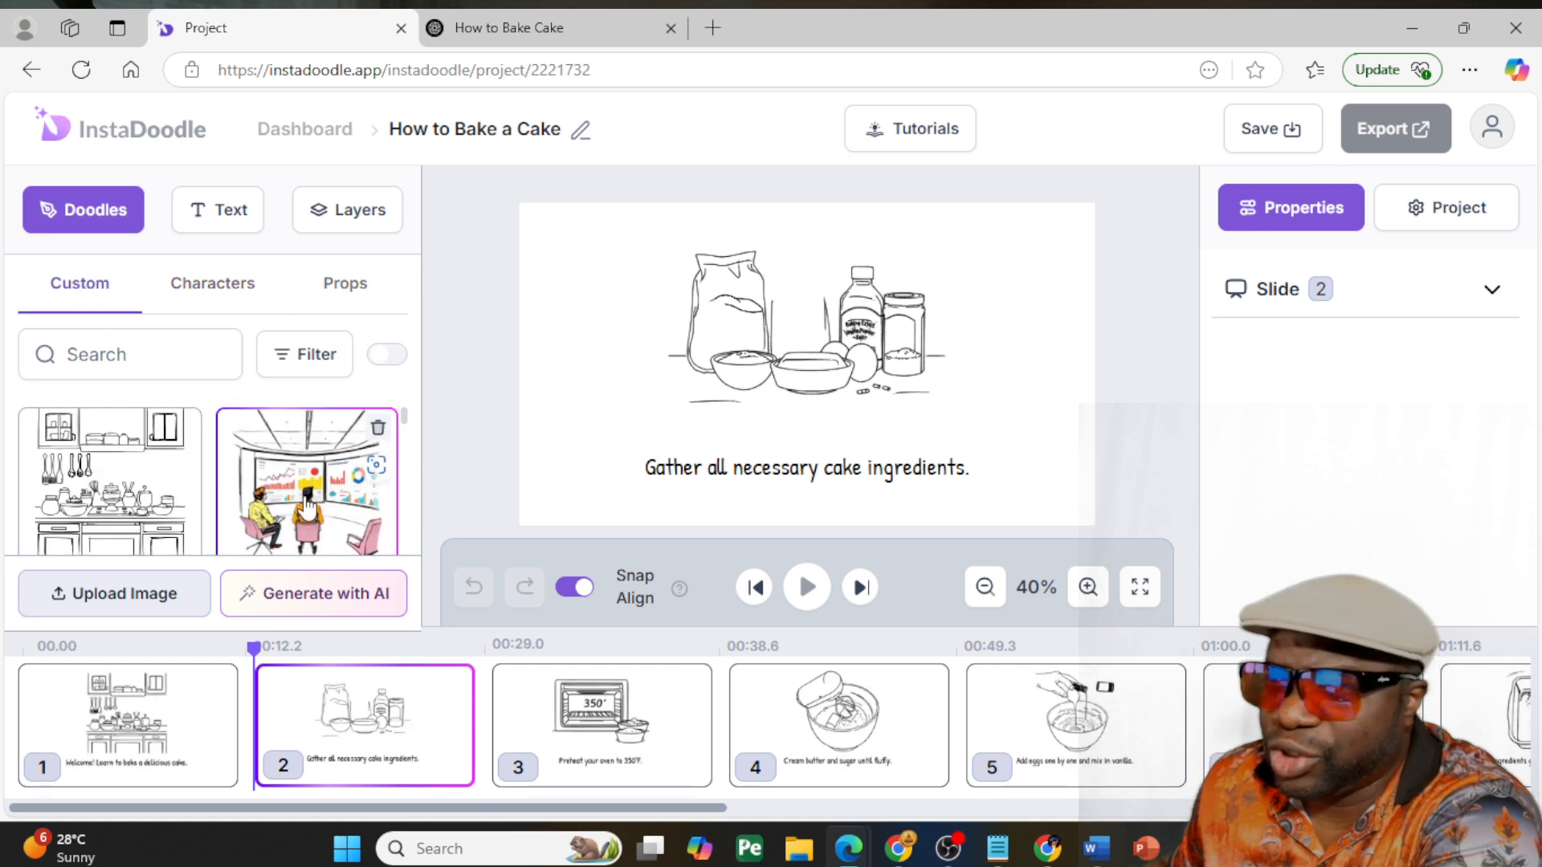
scroll(309, 506, down, 5)
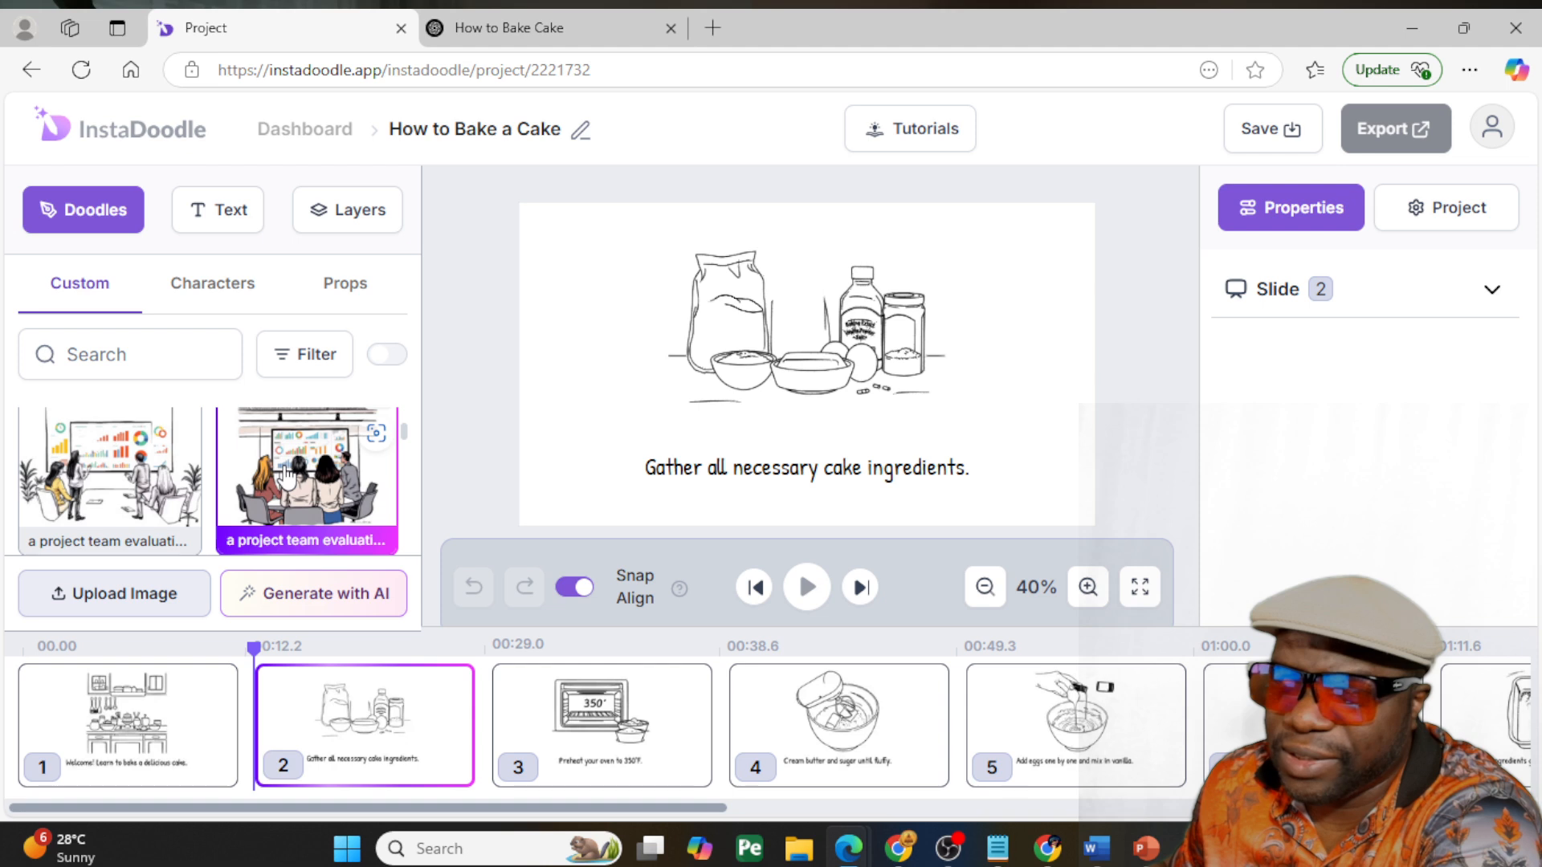
click(309, 474)
drag(833, 388, 634, 408)
key(Delete)
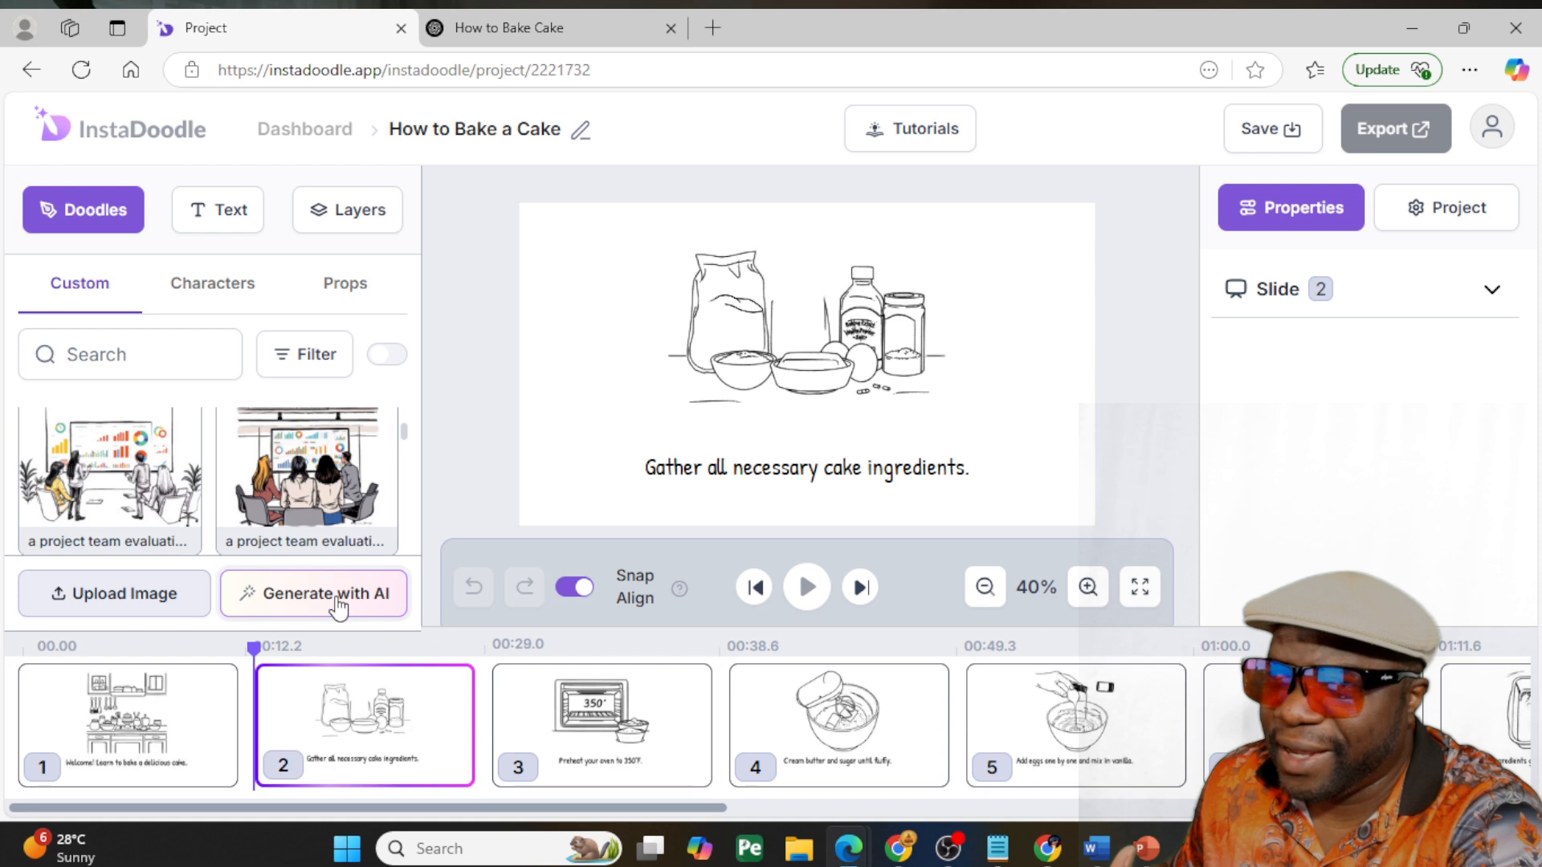
- Copy slide 2's caption "Gather all necessary cake ingredients." and paste it as the prompt for an AI-generated doodle
click(717, 478)
double_click(715, 471)
key(ctrl+c)
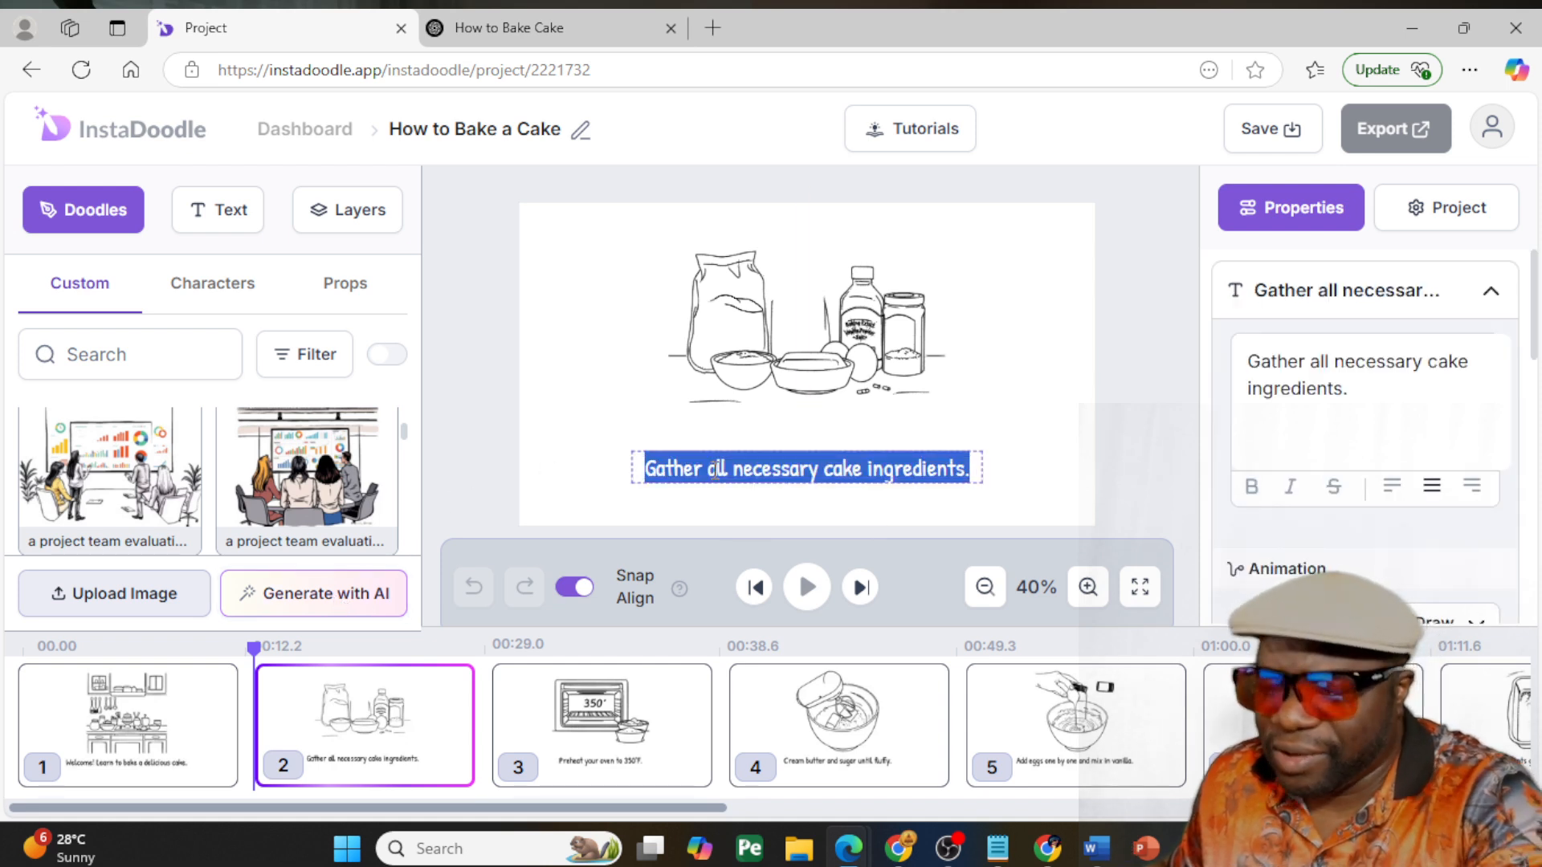
click(463, 424)
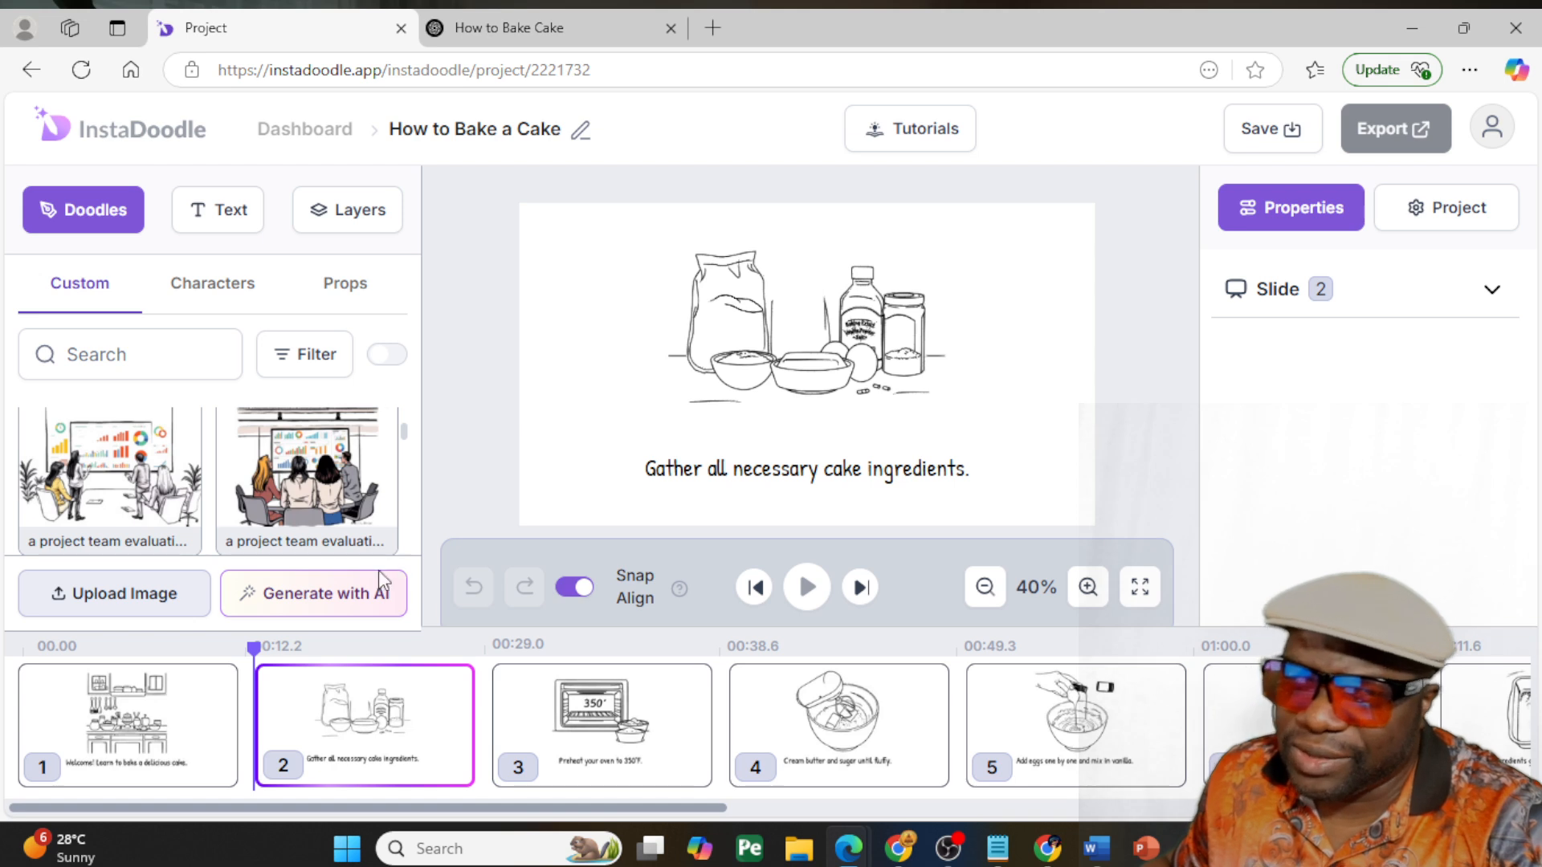
click(354, 594)
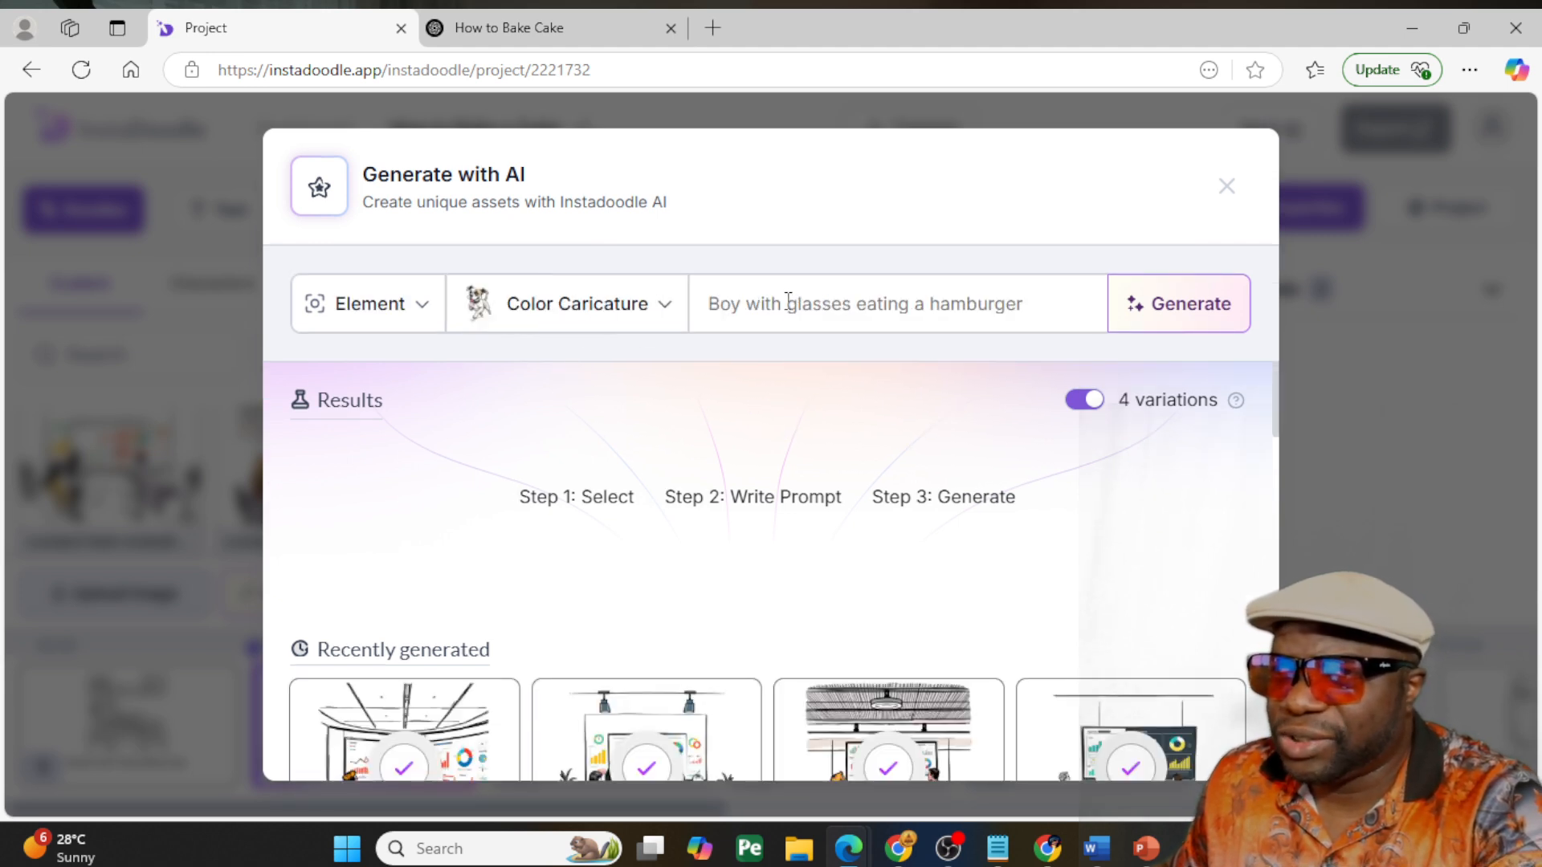
click(786, 308)
key(ctrl+v)
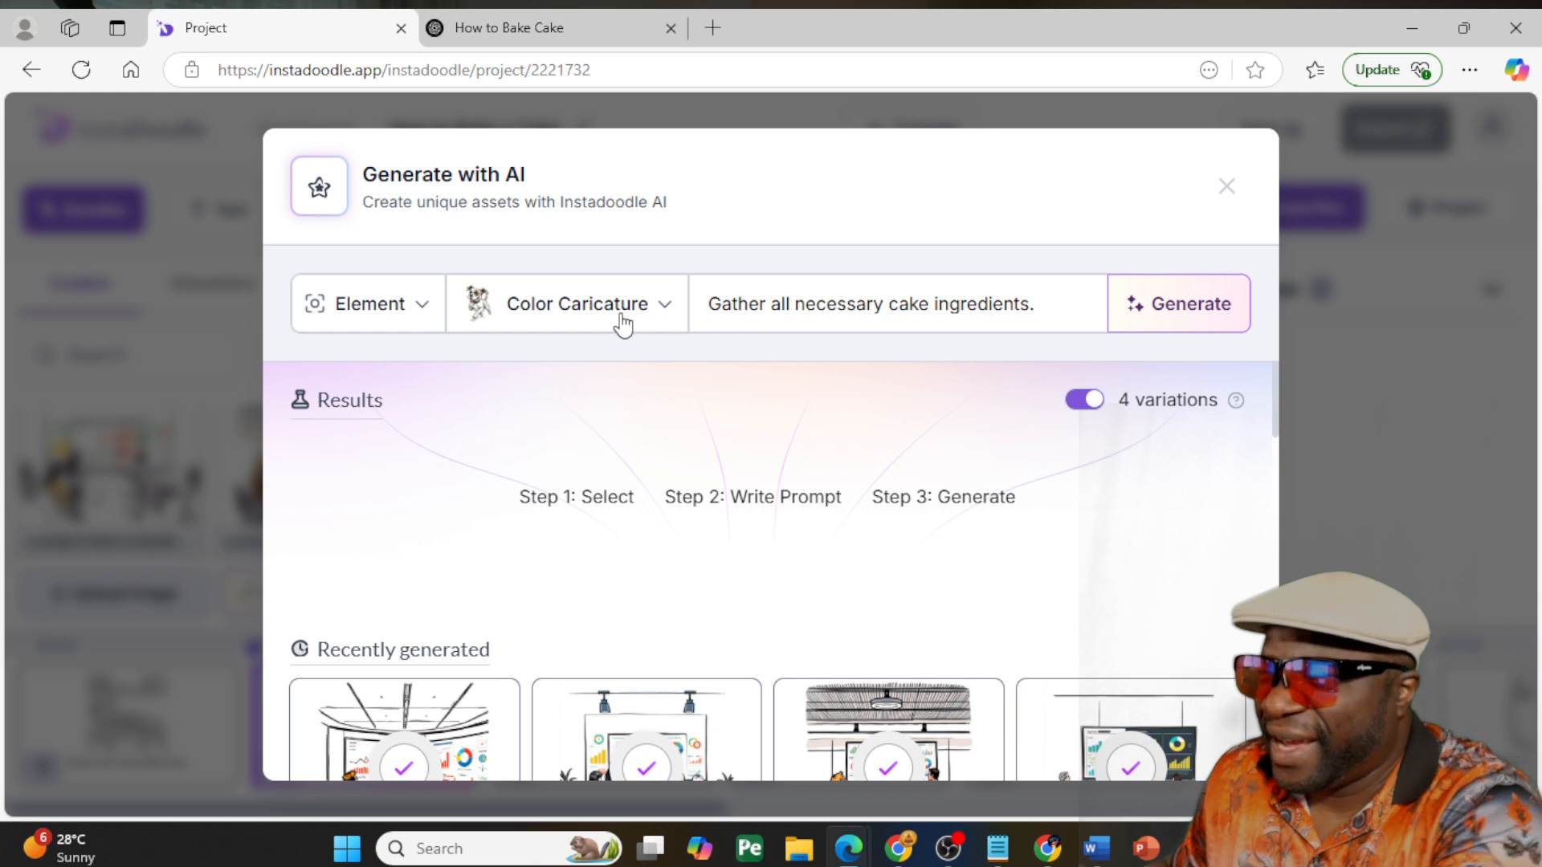
- Examine the asset type and drawing style options for the AI-generated doodle
click(411, 305)
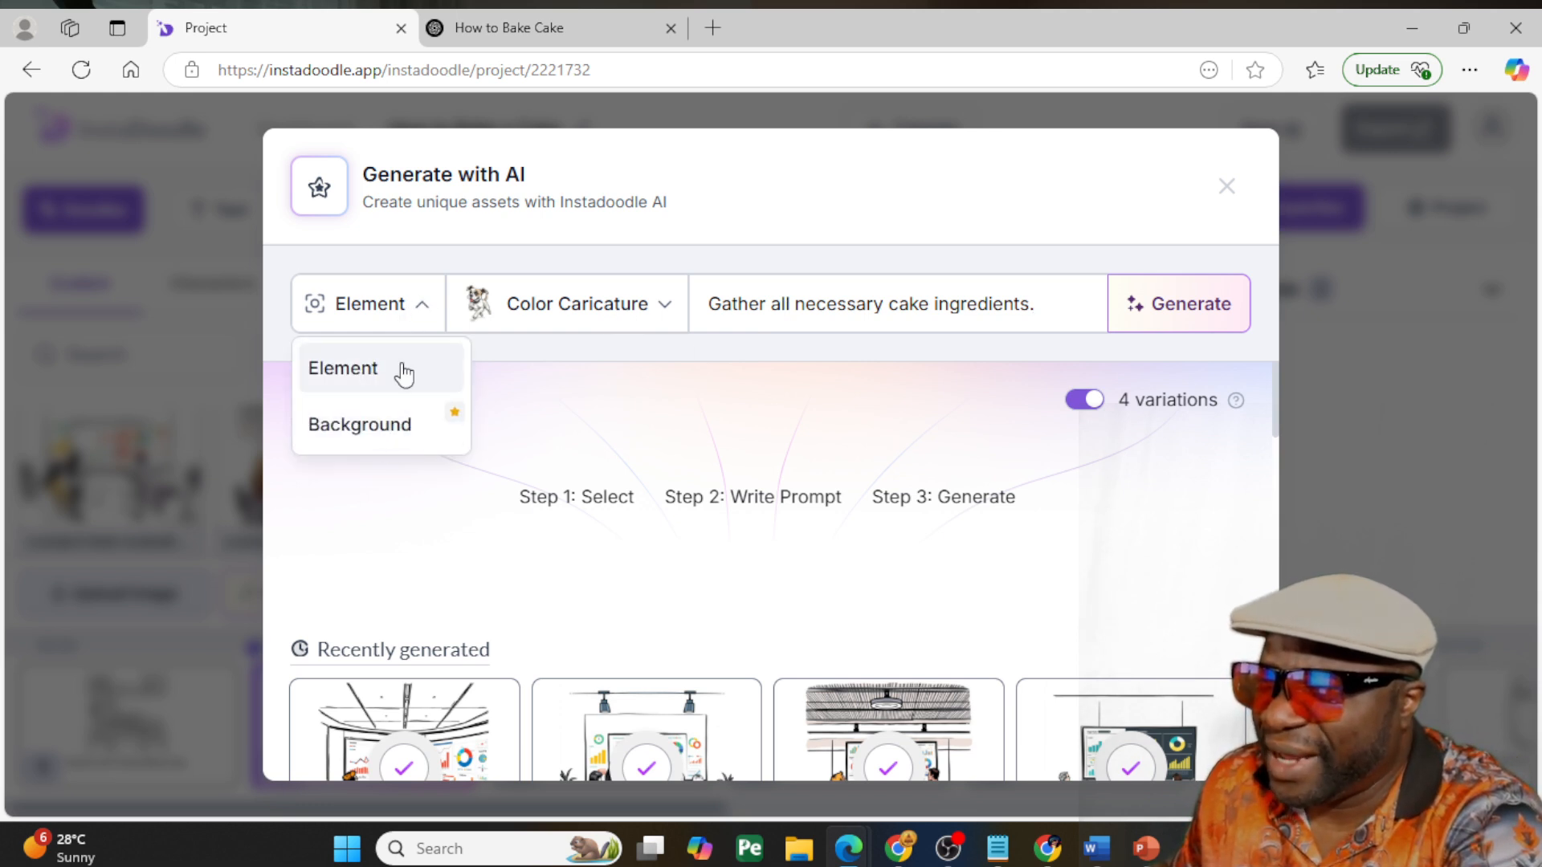
click(620, 317)
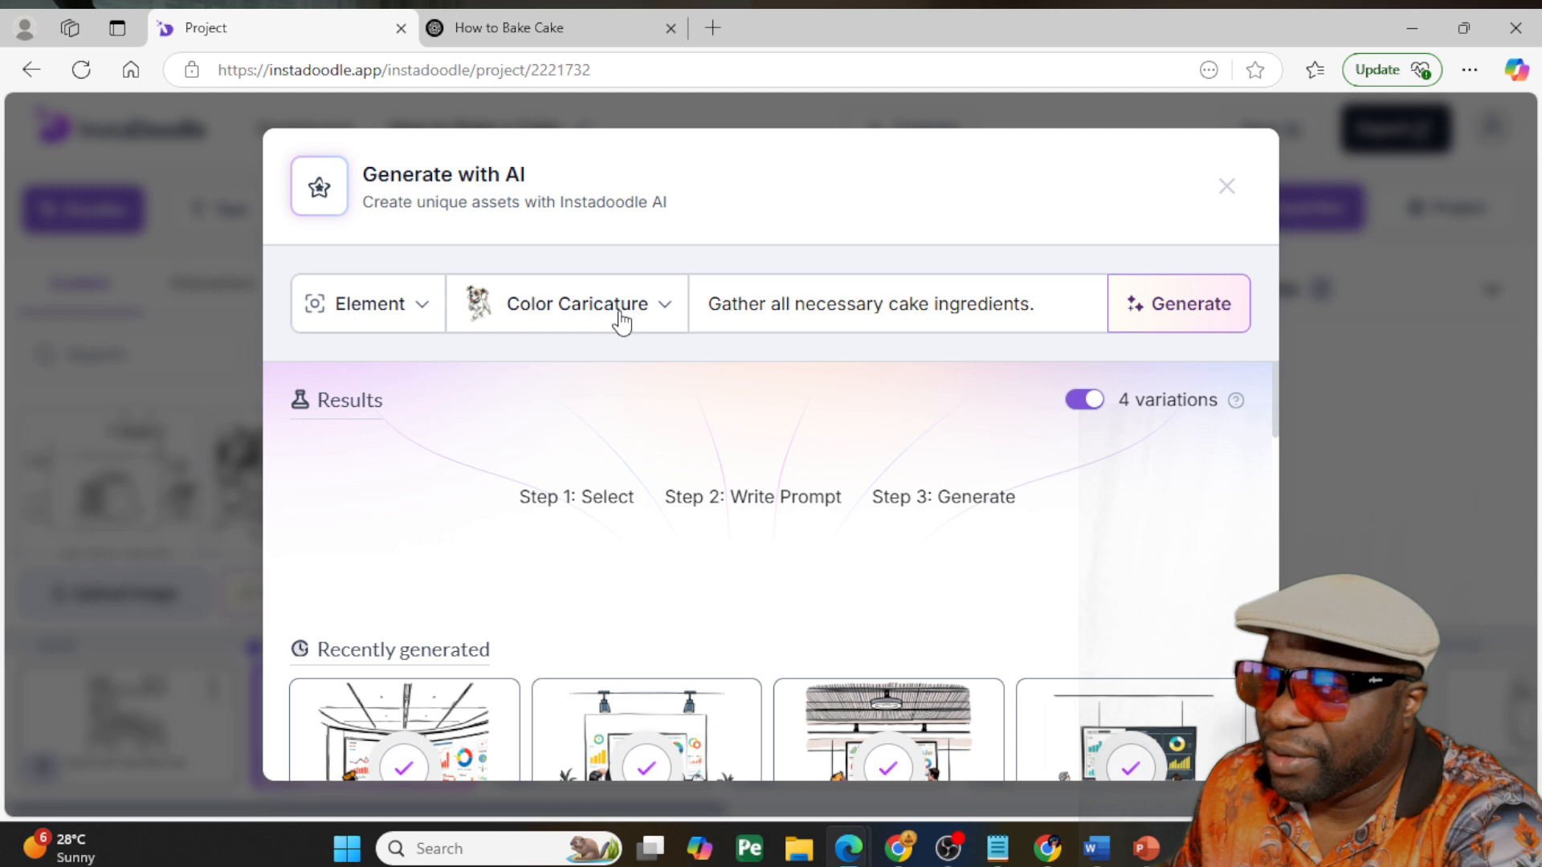
click(669, 311)
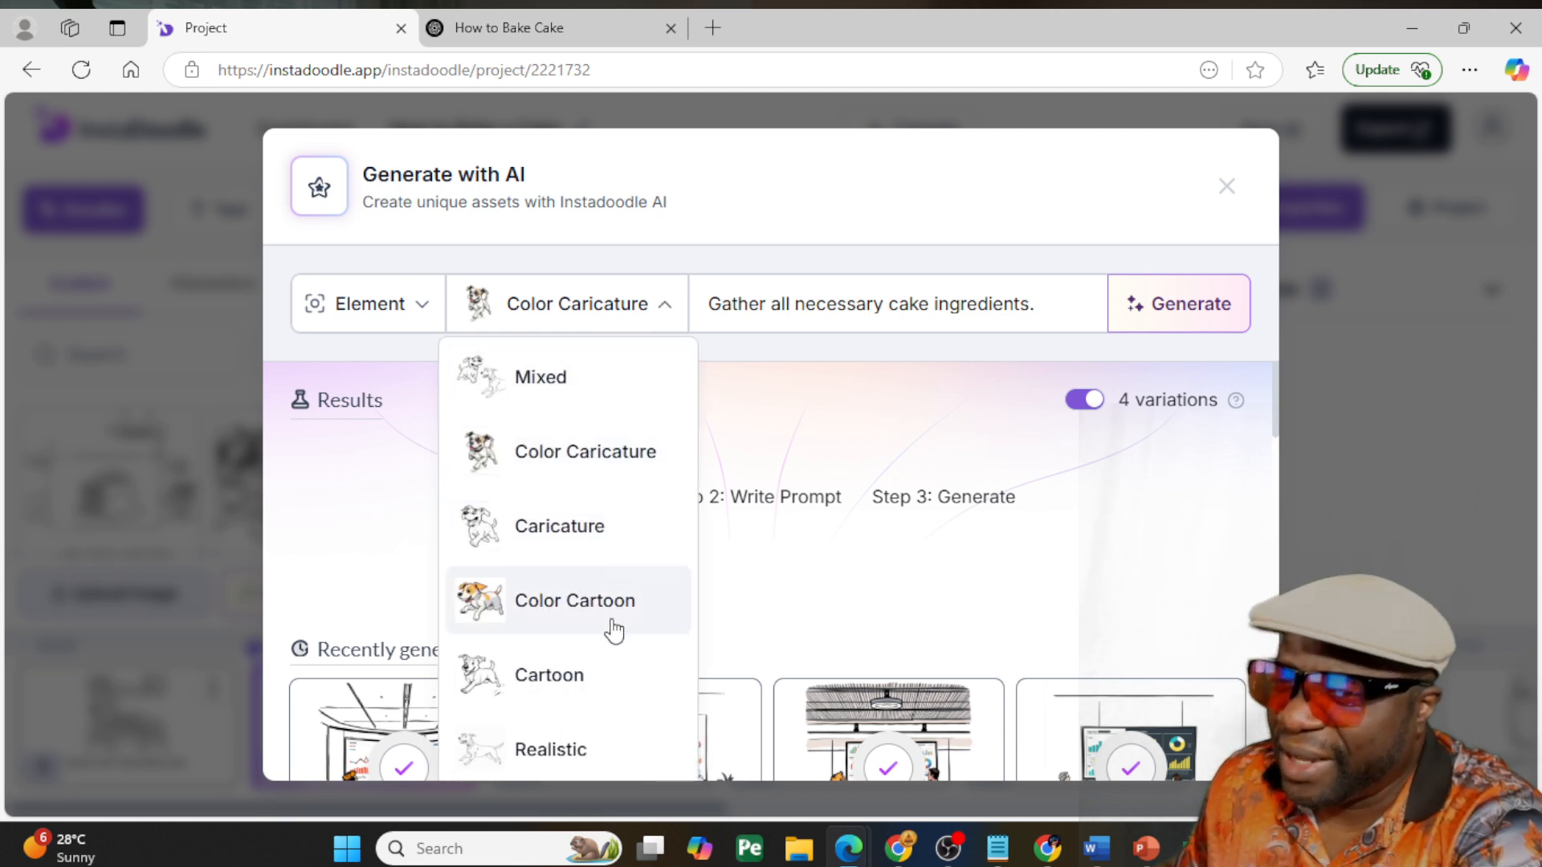
click(405, 312)
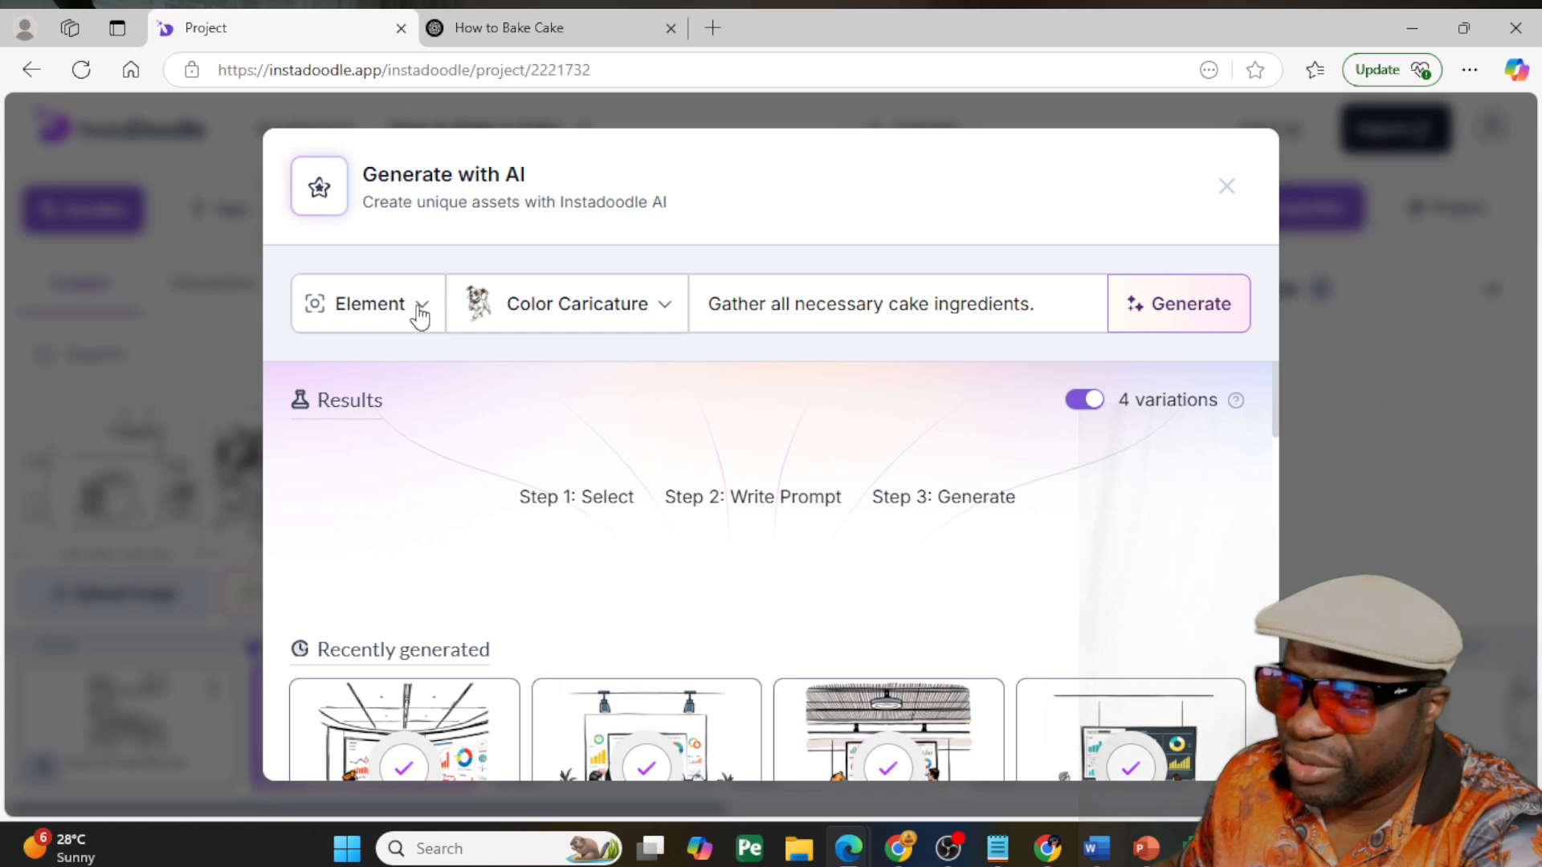
- Set the AI asset type to Background and the drawing style to Color Doodle
click(419, 311)
click(376, 424)
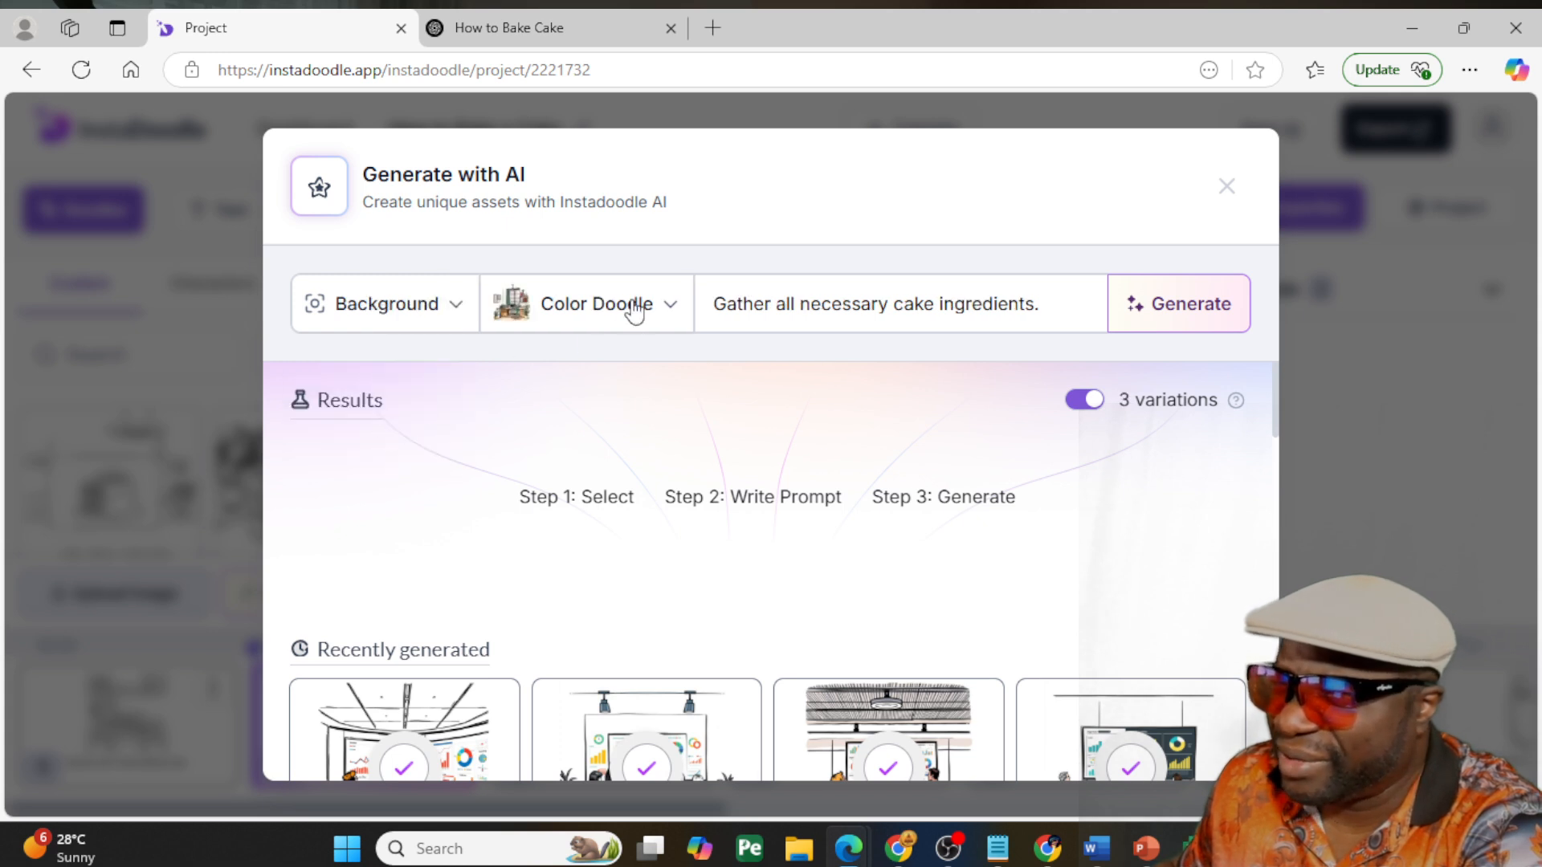
click(592, 317)
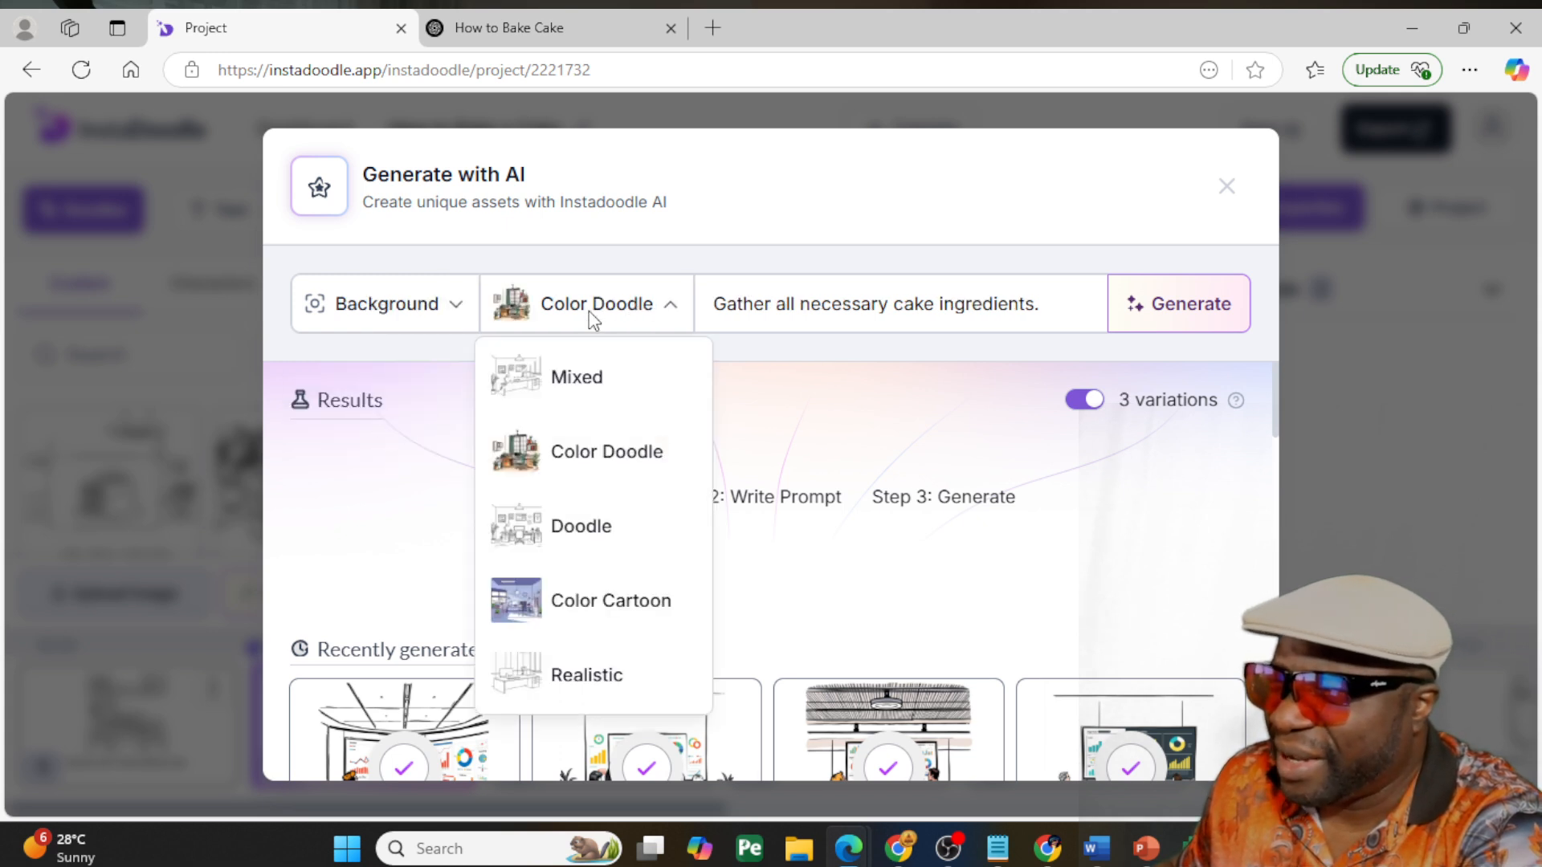
click(604, 466)
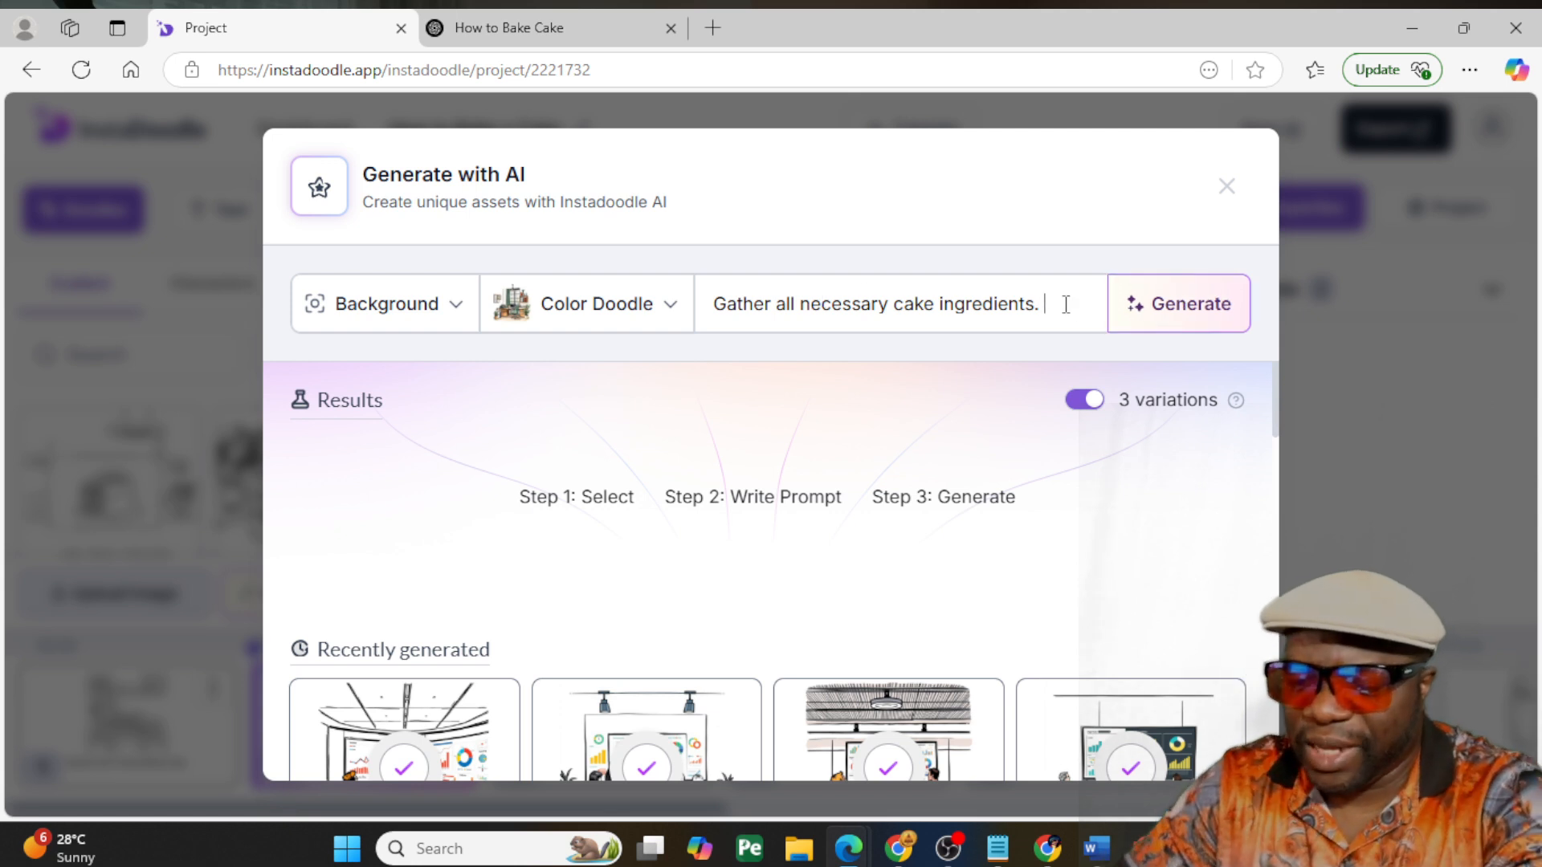
- Append "eggs milk flour sugar" to the prompt, and generate the background with 3 variations turned off
text(milk)
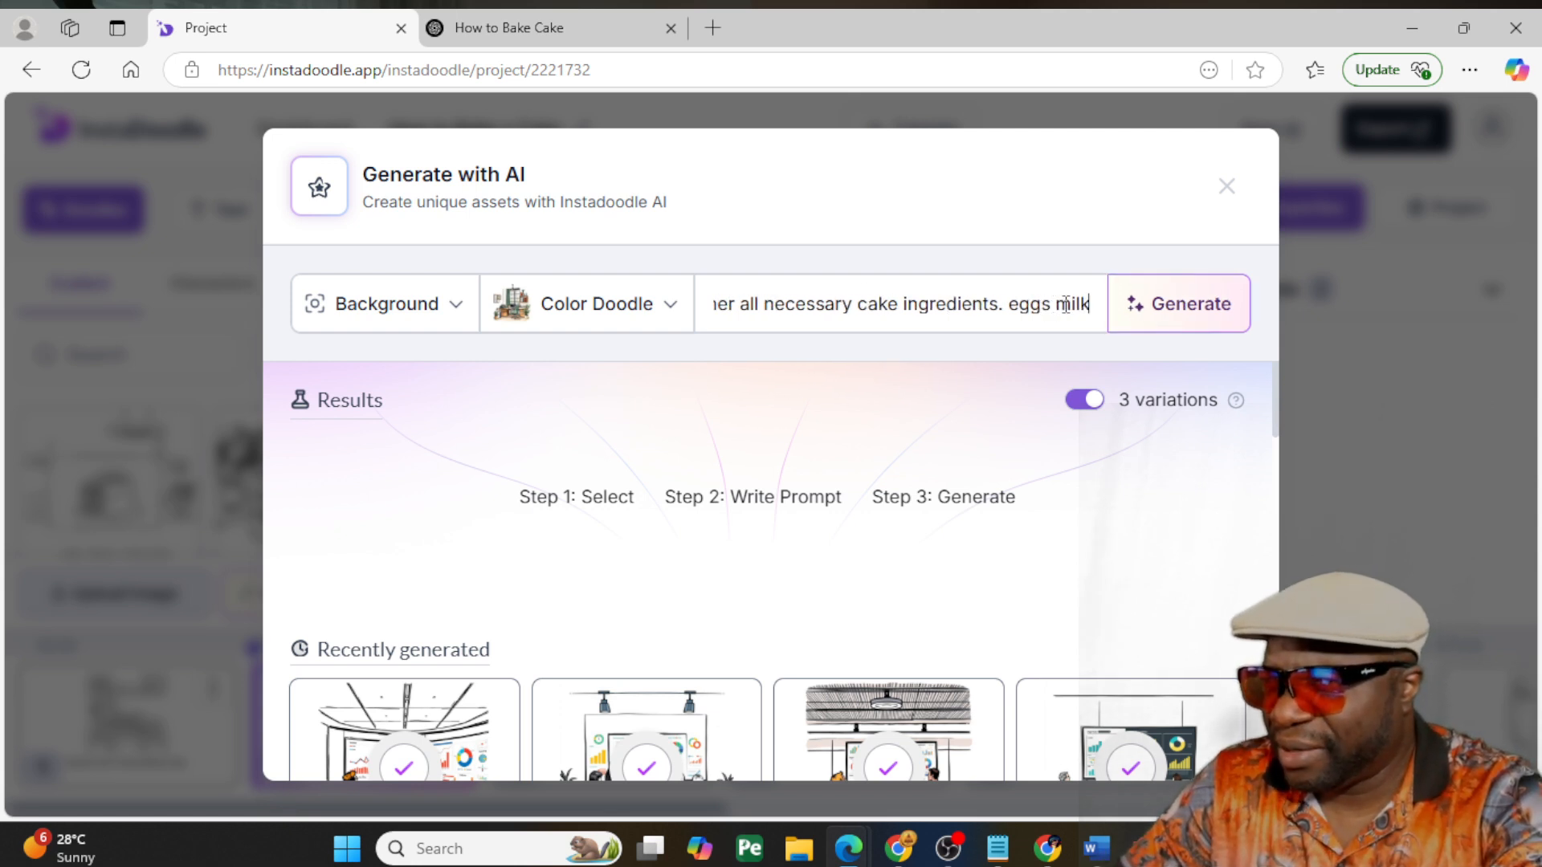
text( flour s)
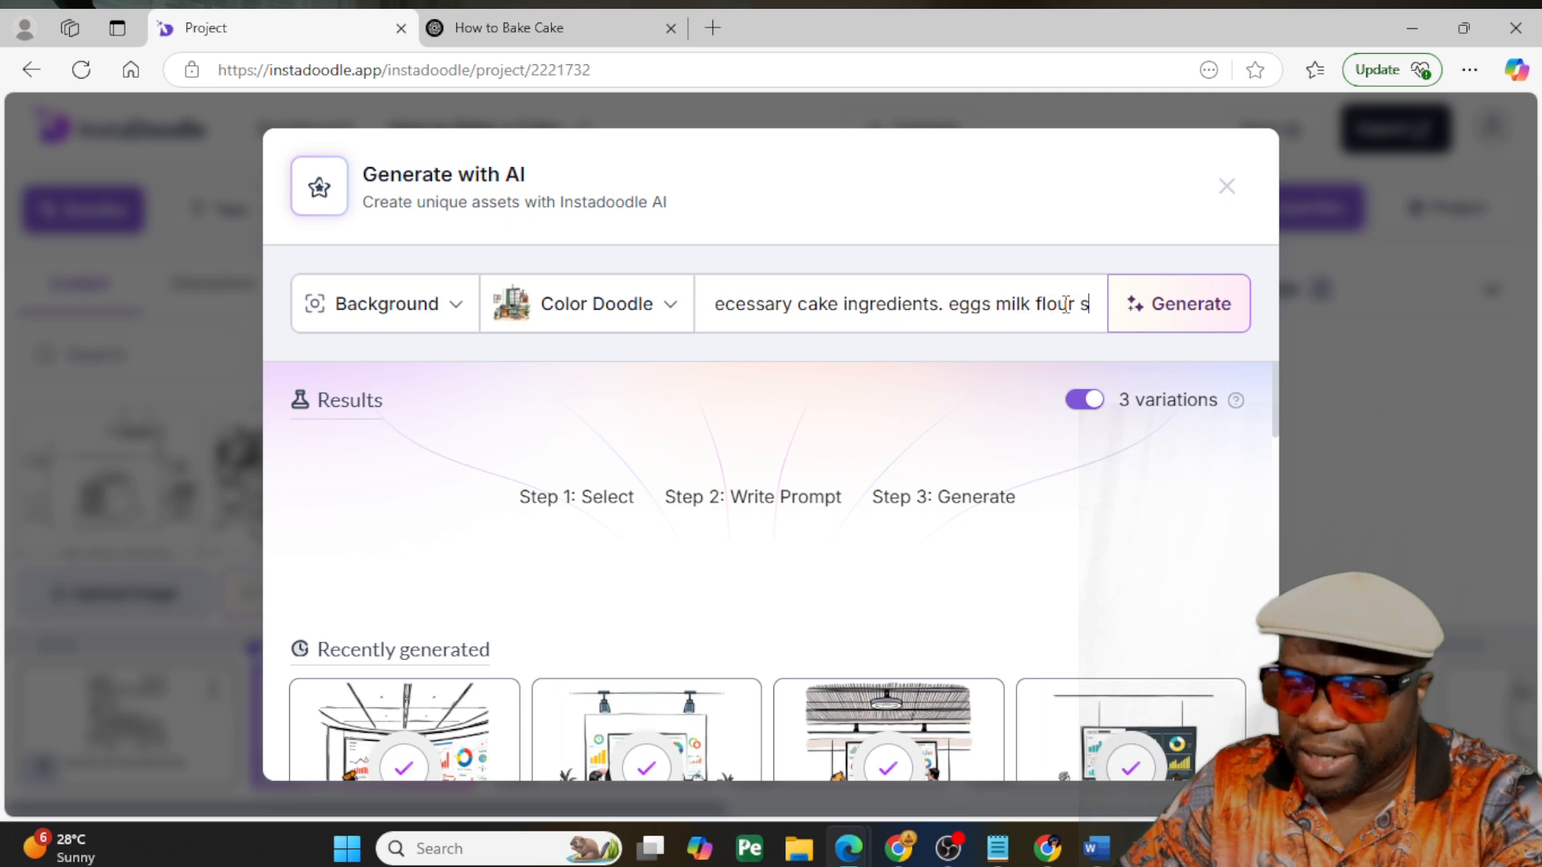
text(ugar)
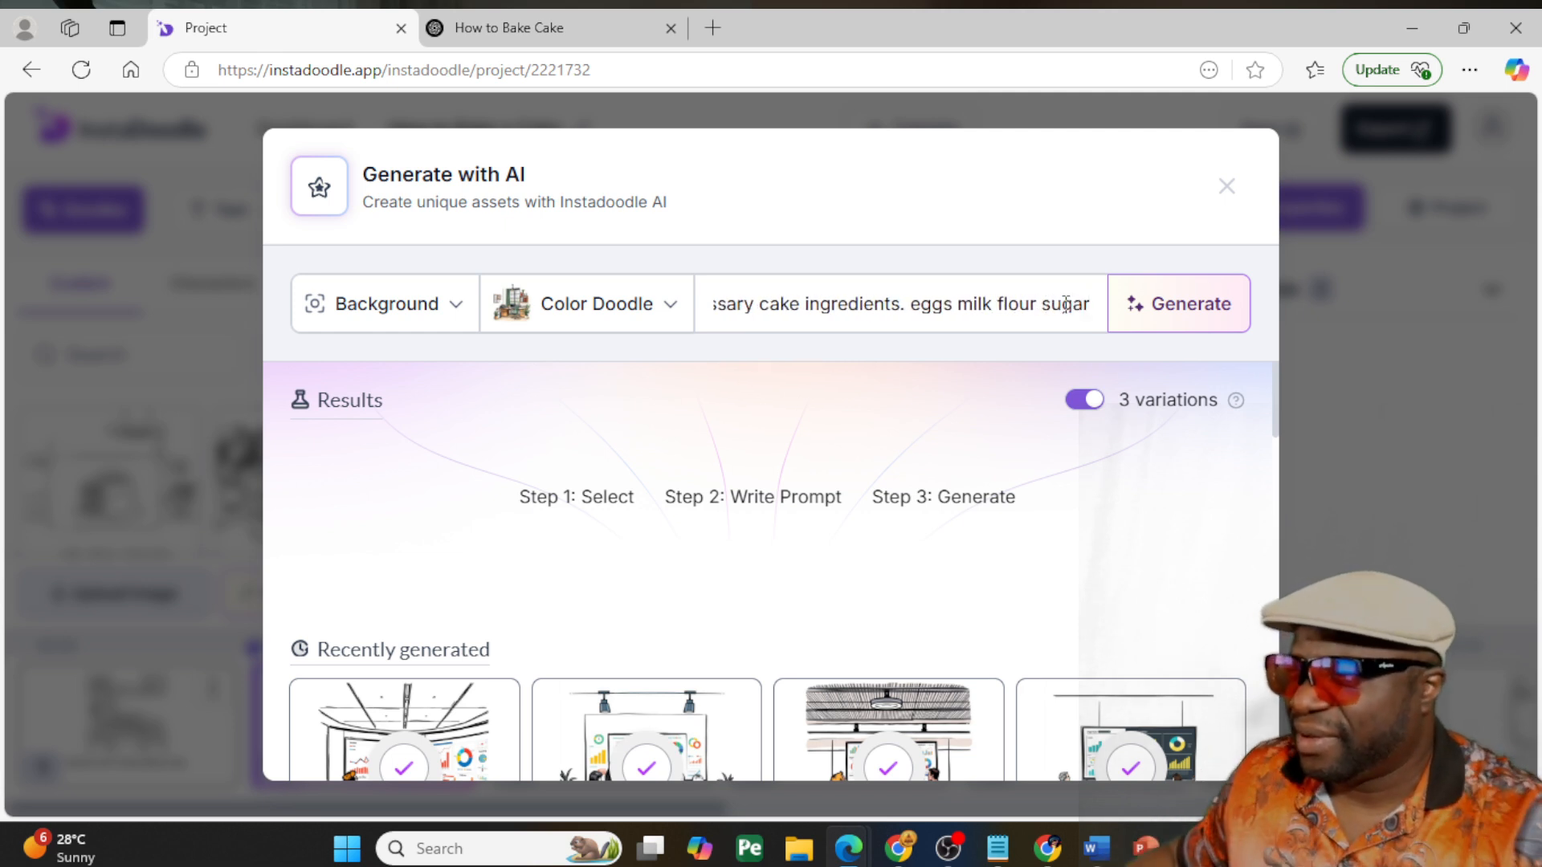
click(1085, 402)
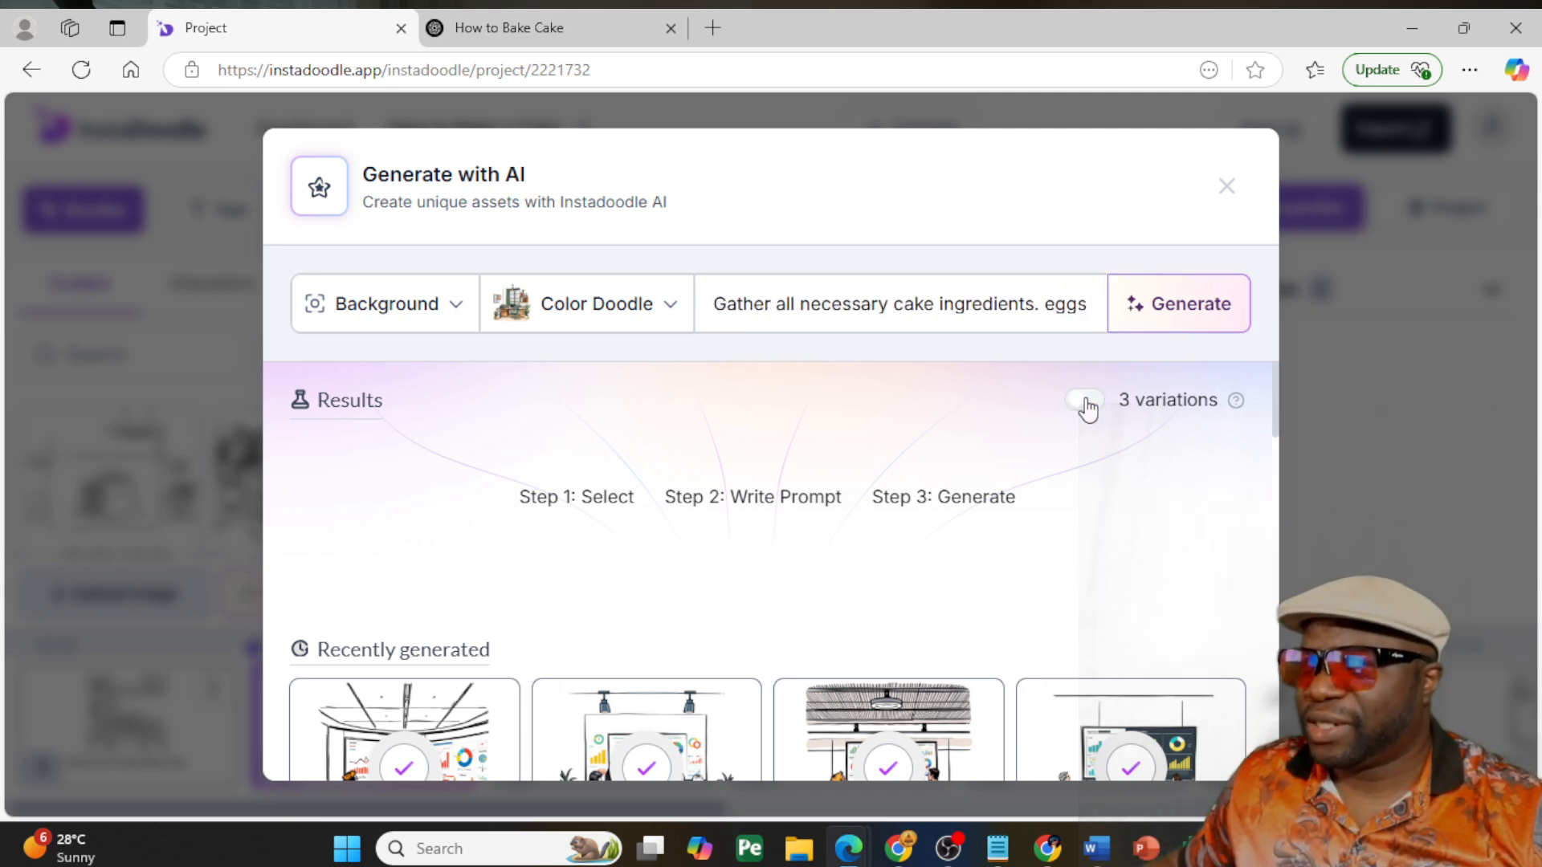
click(1181, 315)
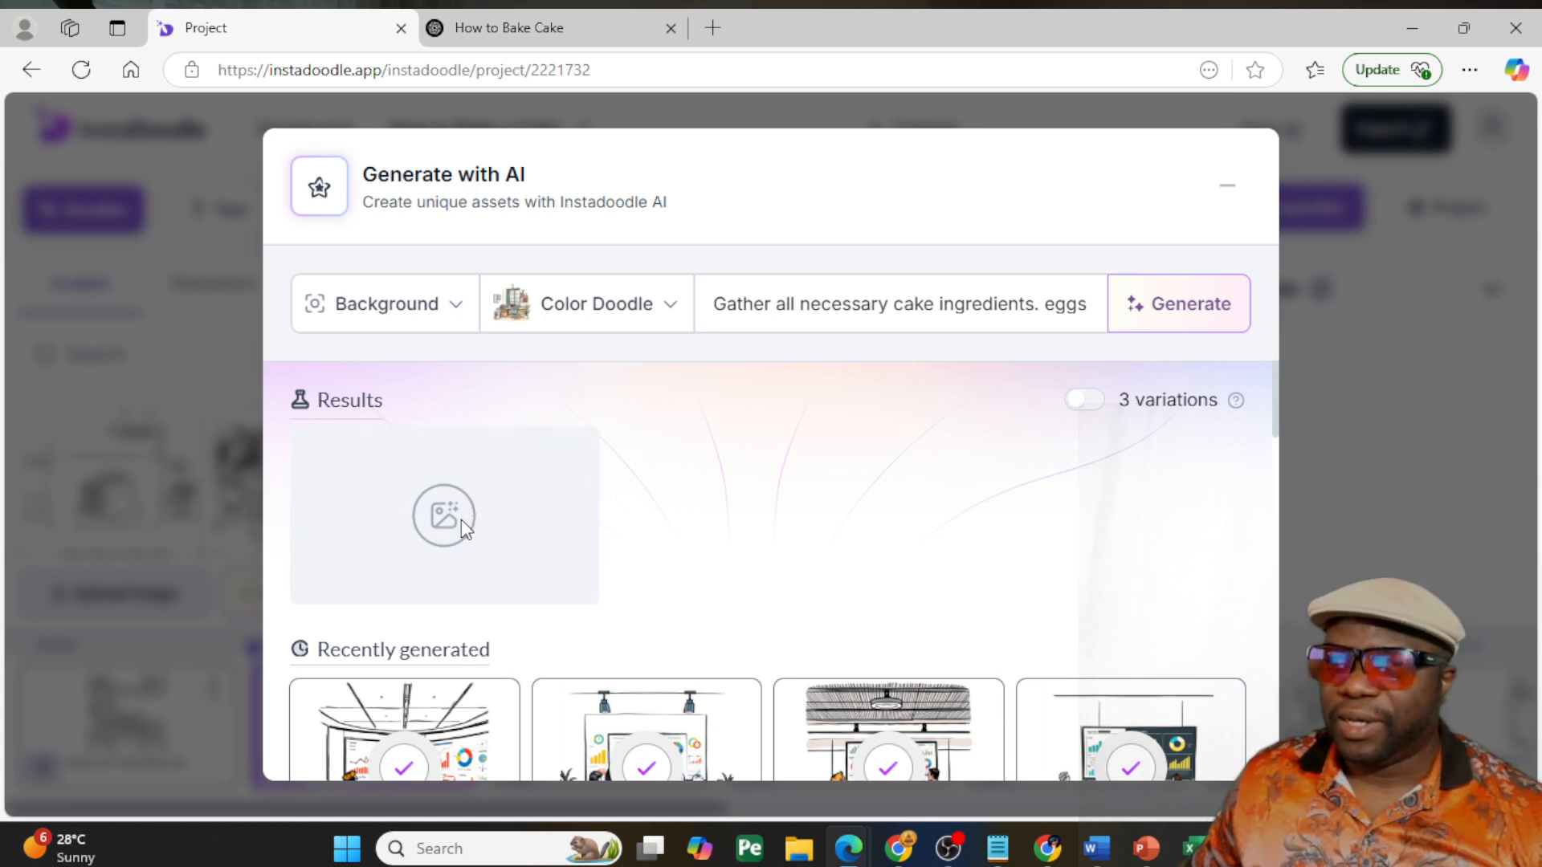
- Add the generated cake ingredients image to the custom doodles, and turn 3 variations back on
scroll(521, 519, down, 5)
scroll(572, 567, down, 10)
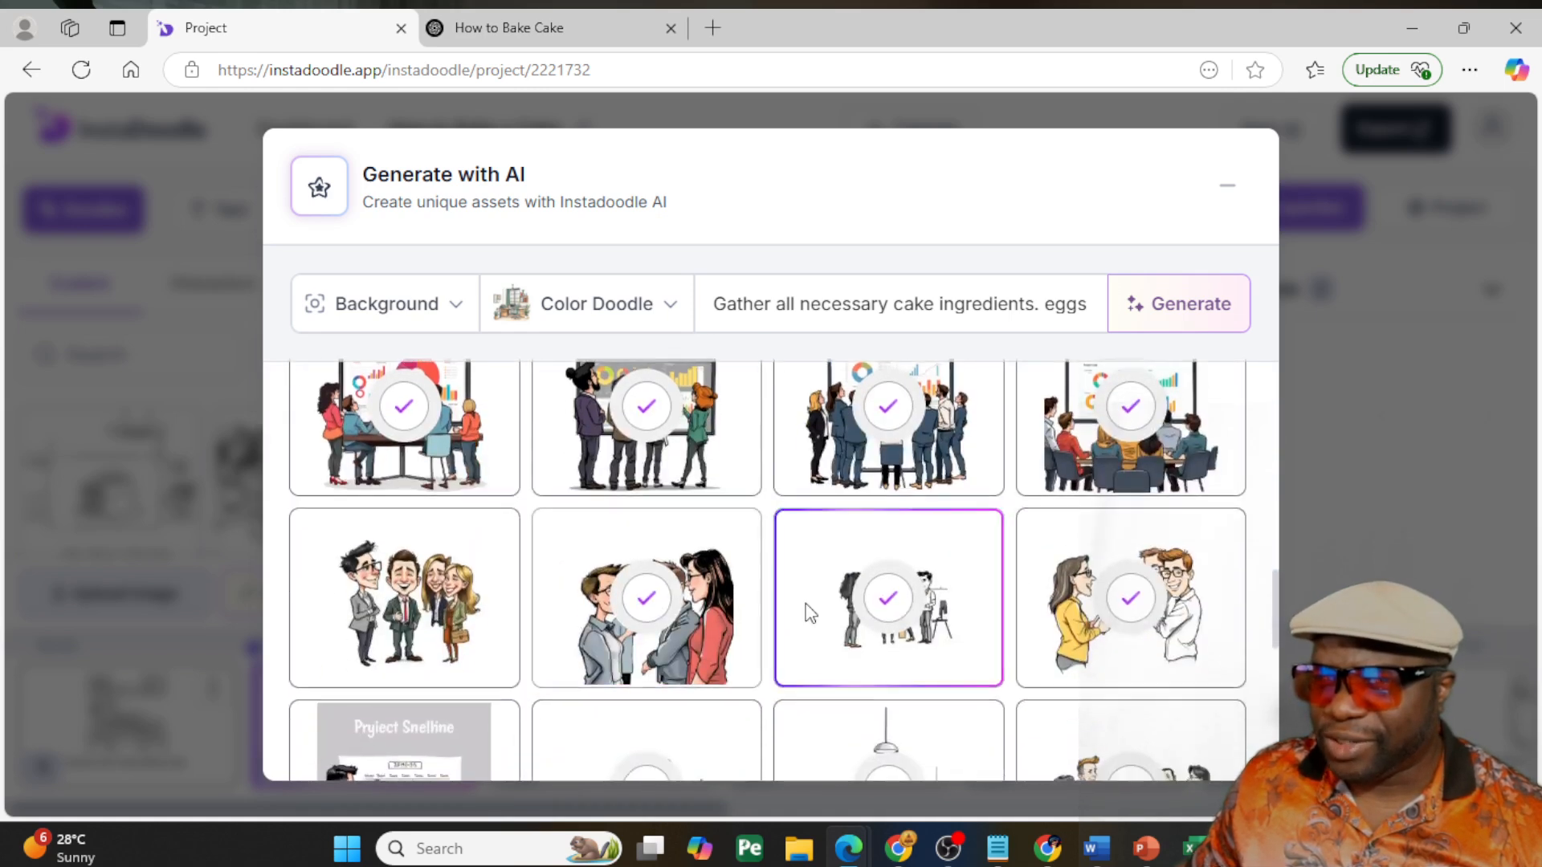
scroll(809, 613, down, 5)
scroll(803, 612, up, 15)
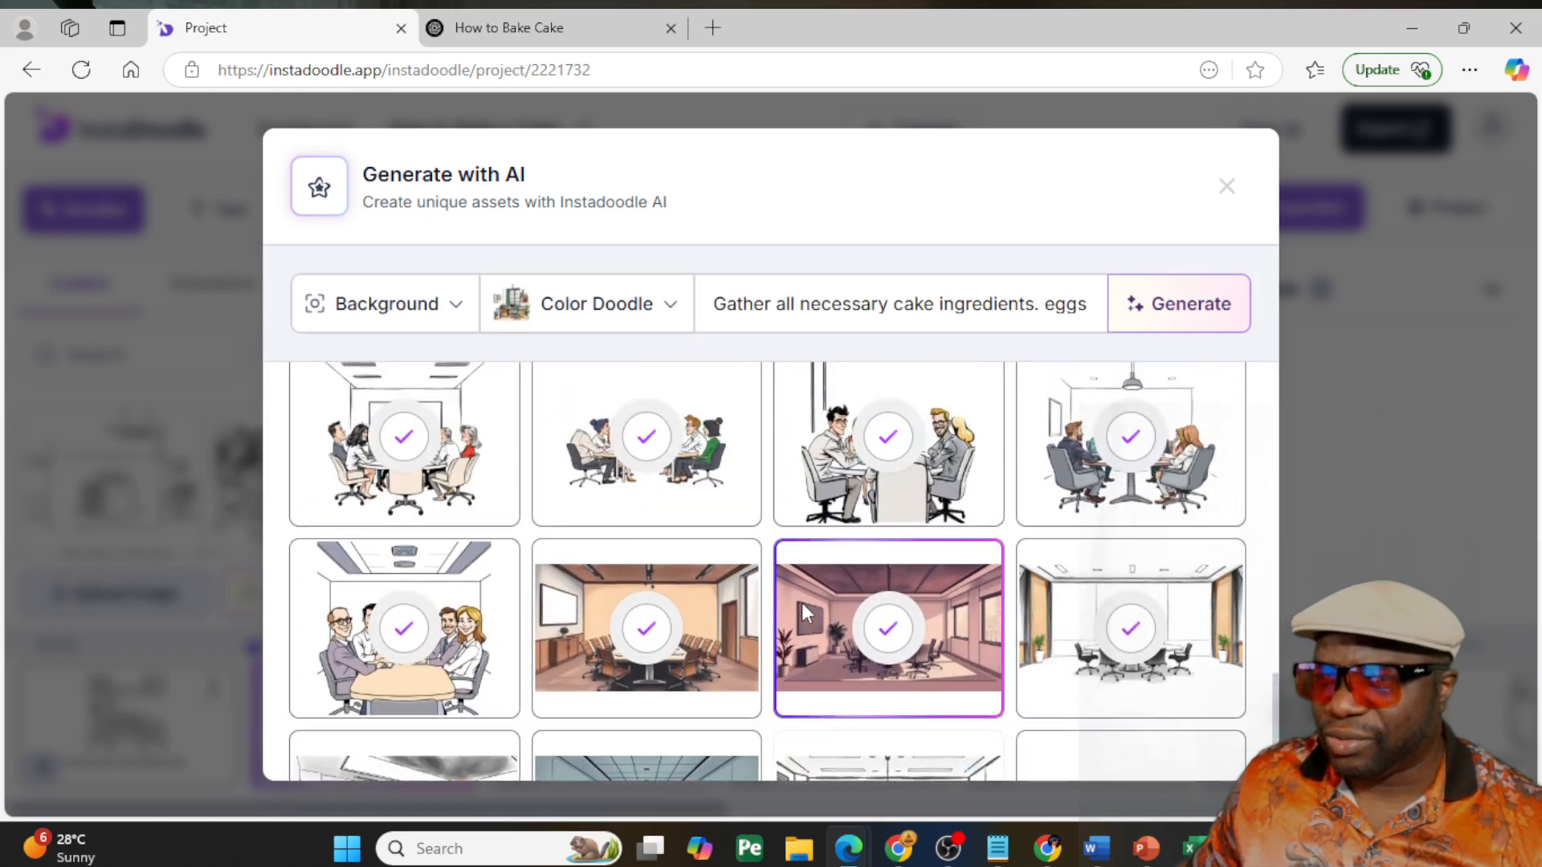
scroll(803, 613, up, 3)
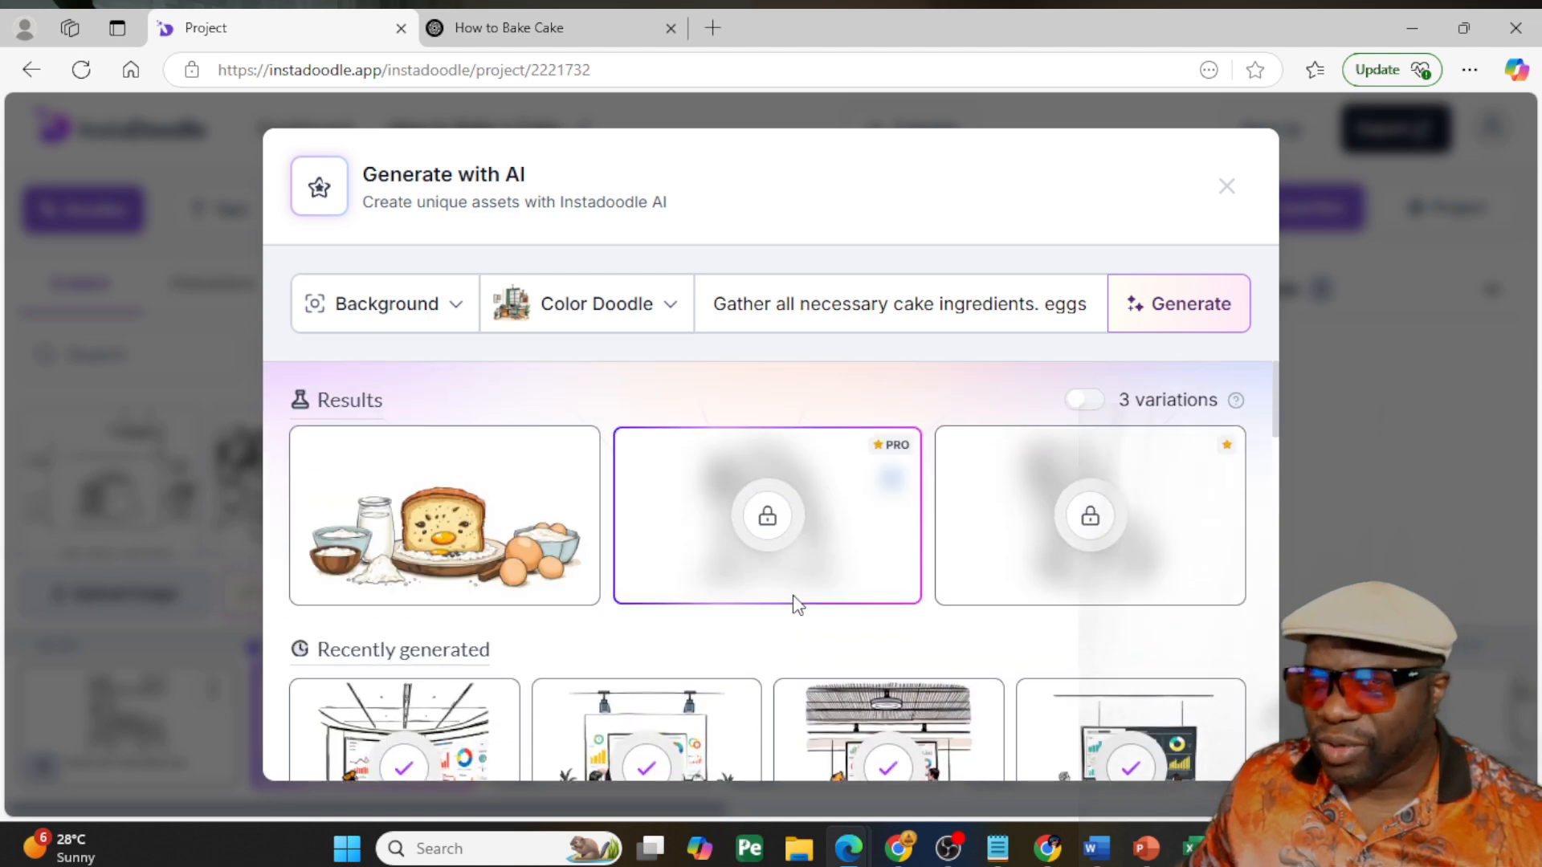
mouse_move(444, 606)
click(383, 577)
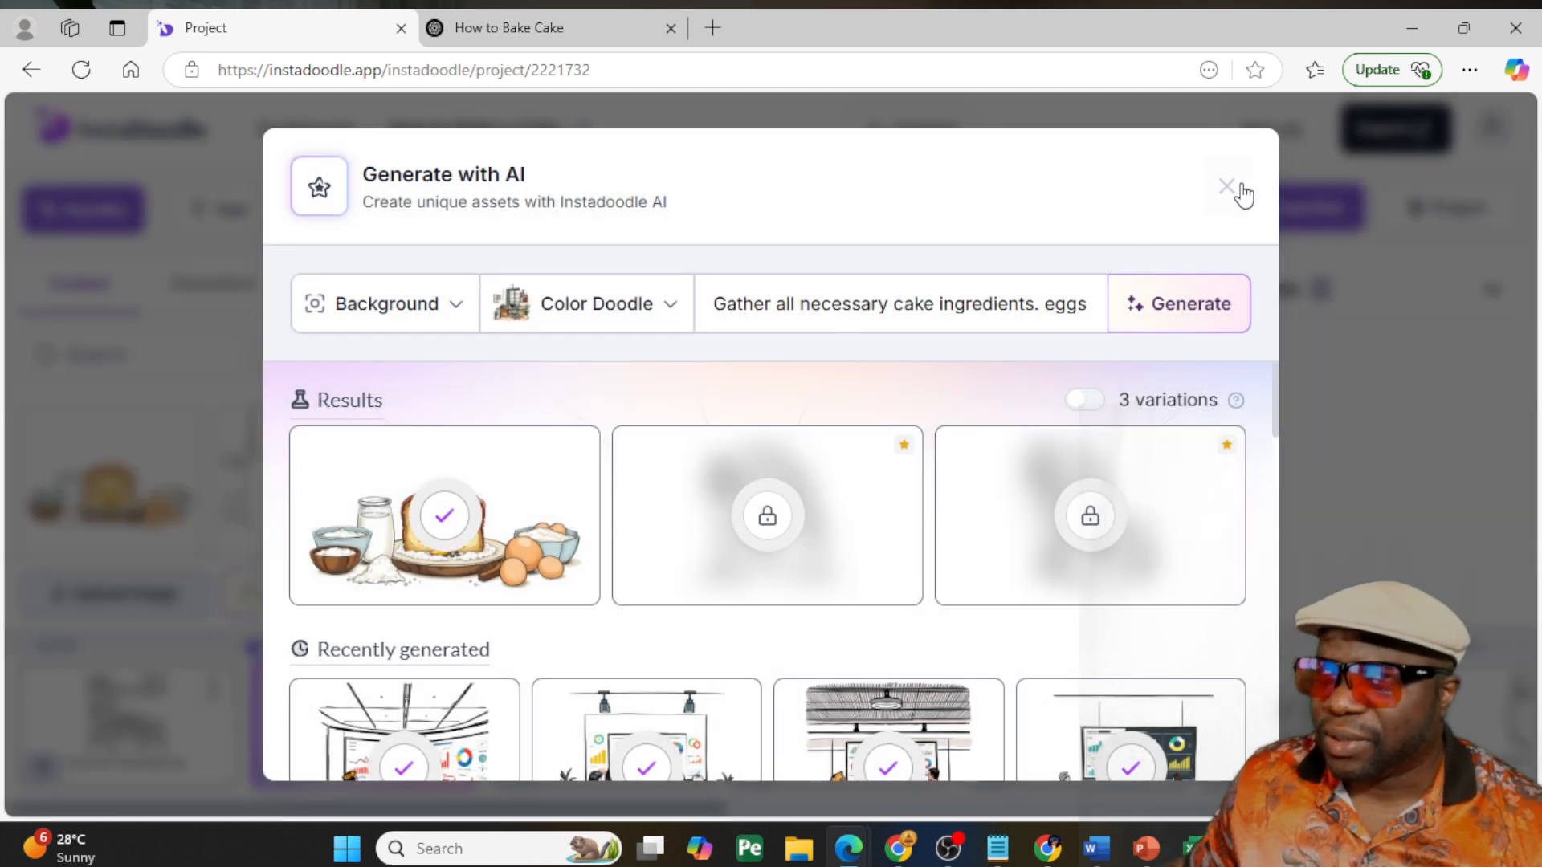
click(1084, 402)
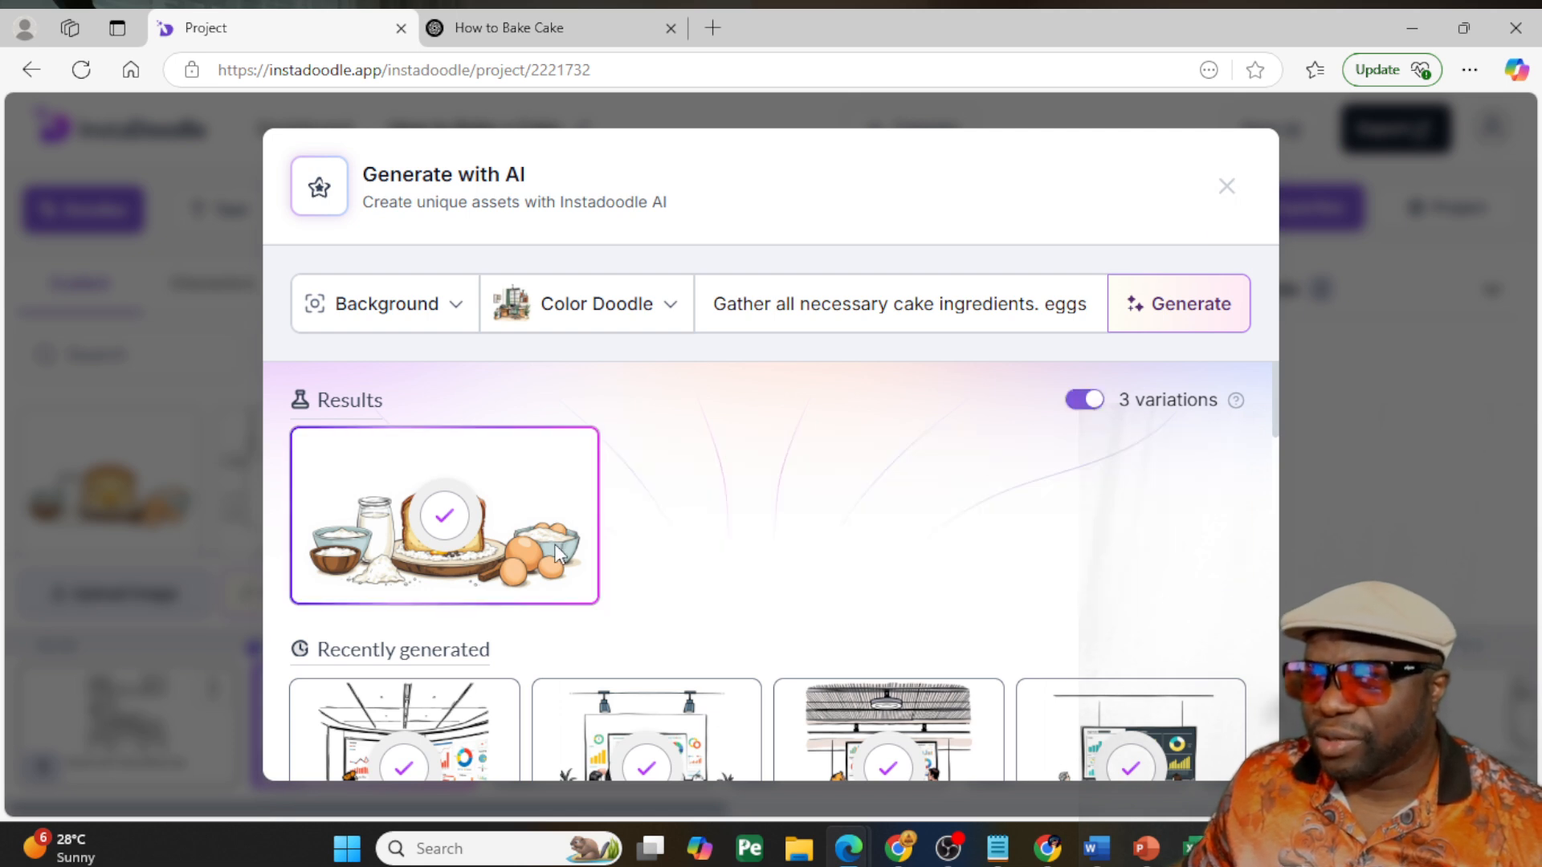
click(1226, 186)
- Replace slide 2's line-drawn ingredients with the coloured AI-generated ingredients doodle
mouse_move(110, 491)
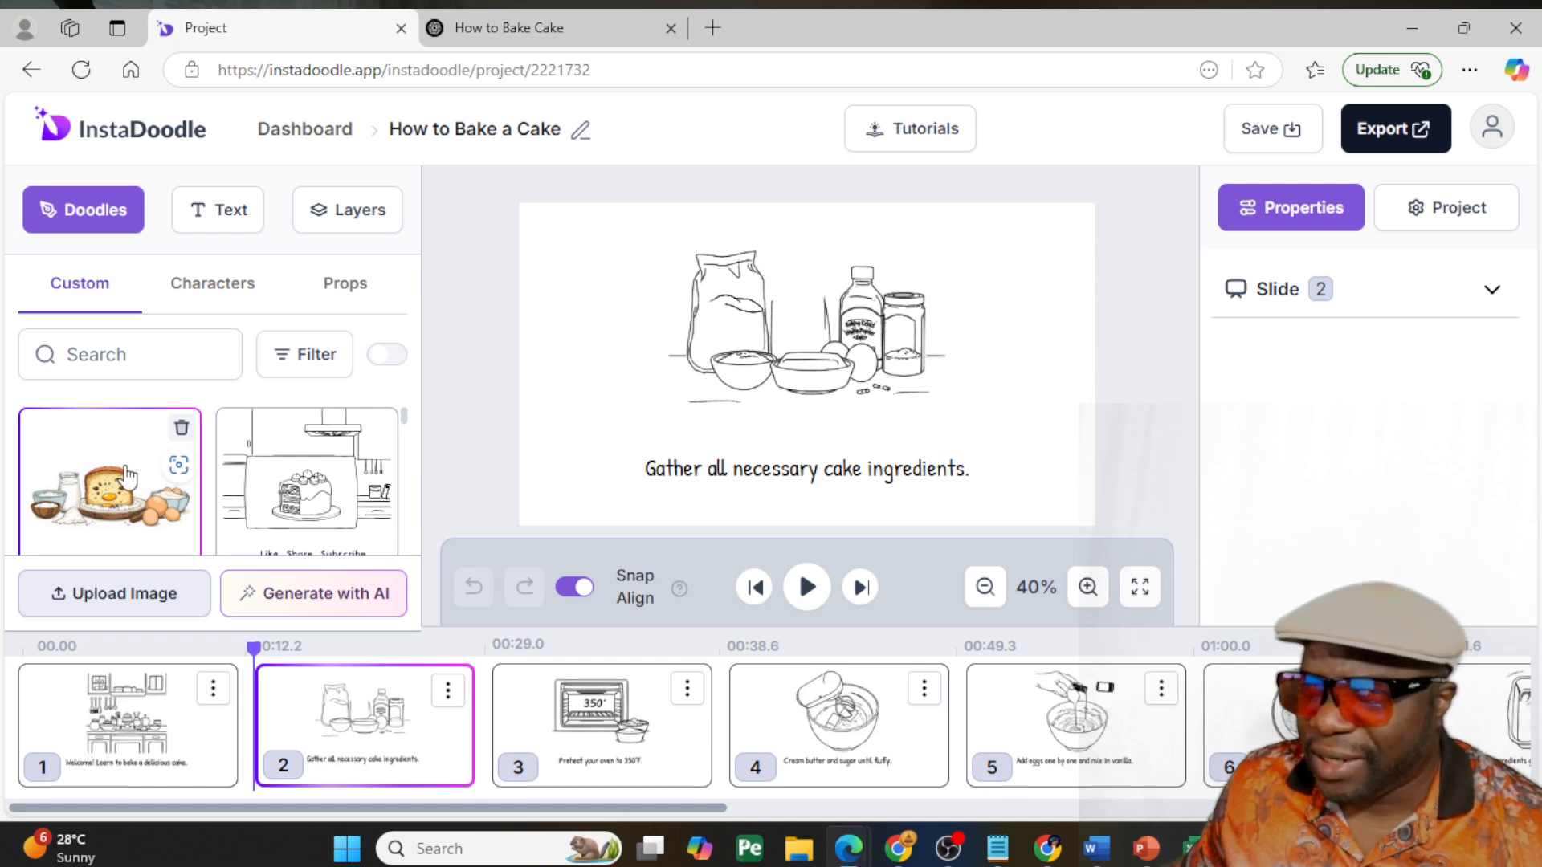
click(118, 477)
click(733, 265)
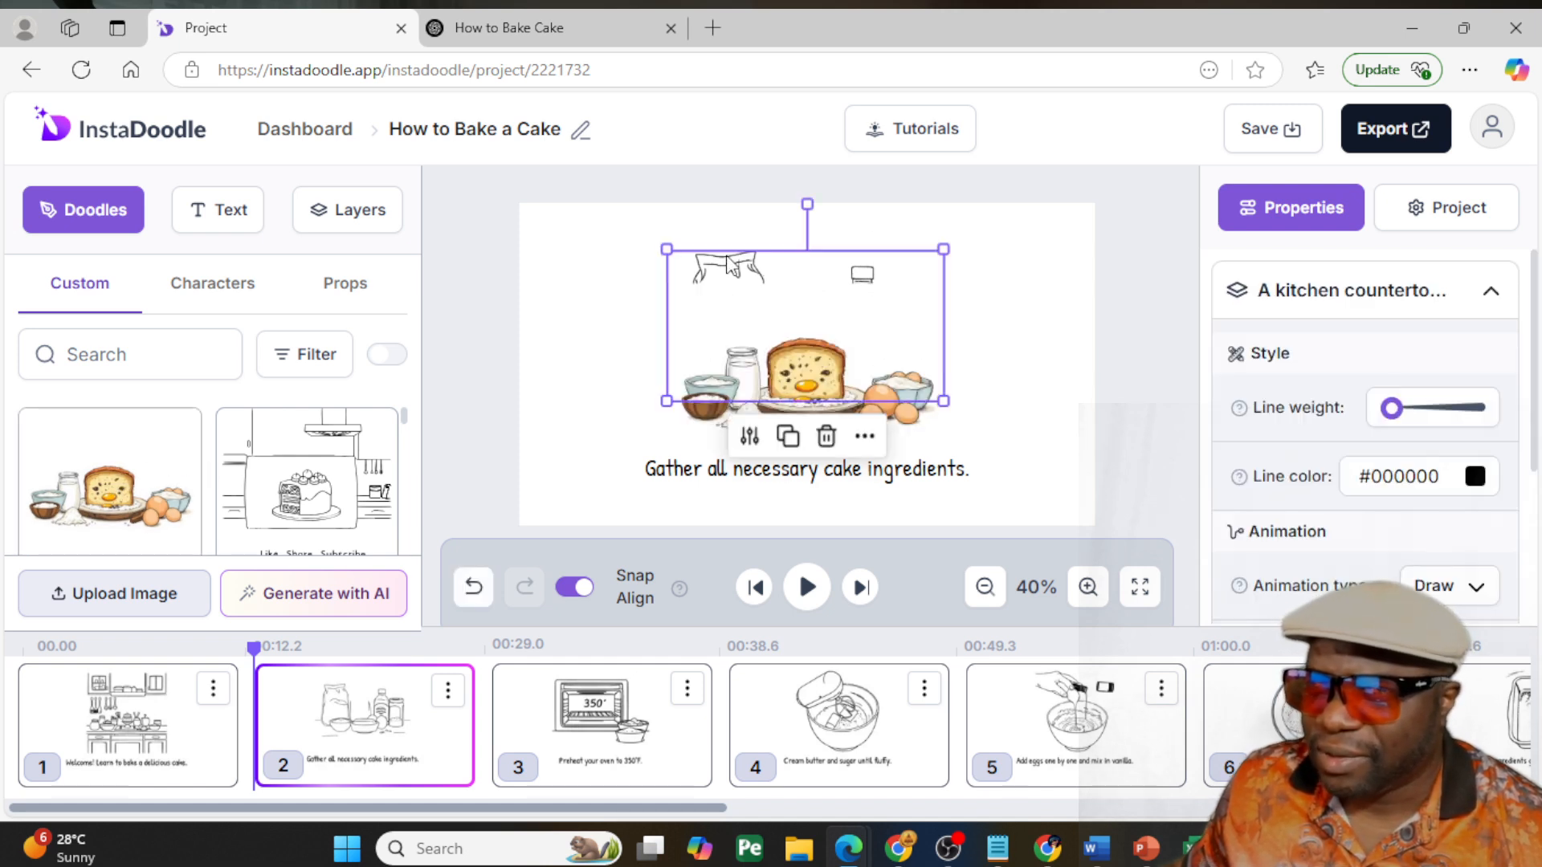
key(Delete)
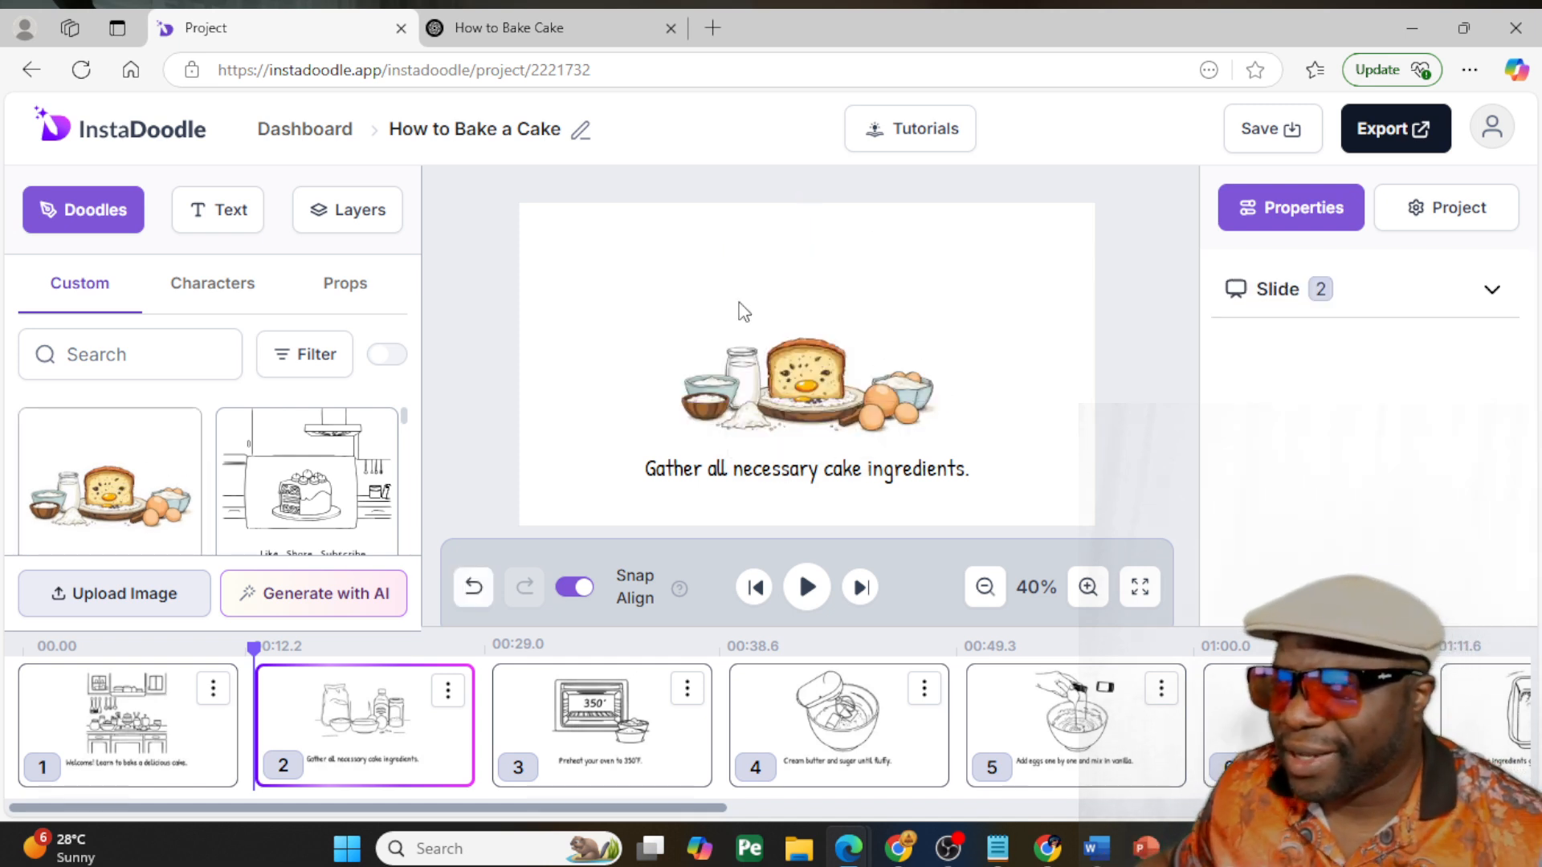
- Enlarge the coloured ingredients doodle on slide 2 and centre it above the caption
click(745, 328)
drag(663, 281, 568, 227)
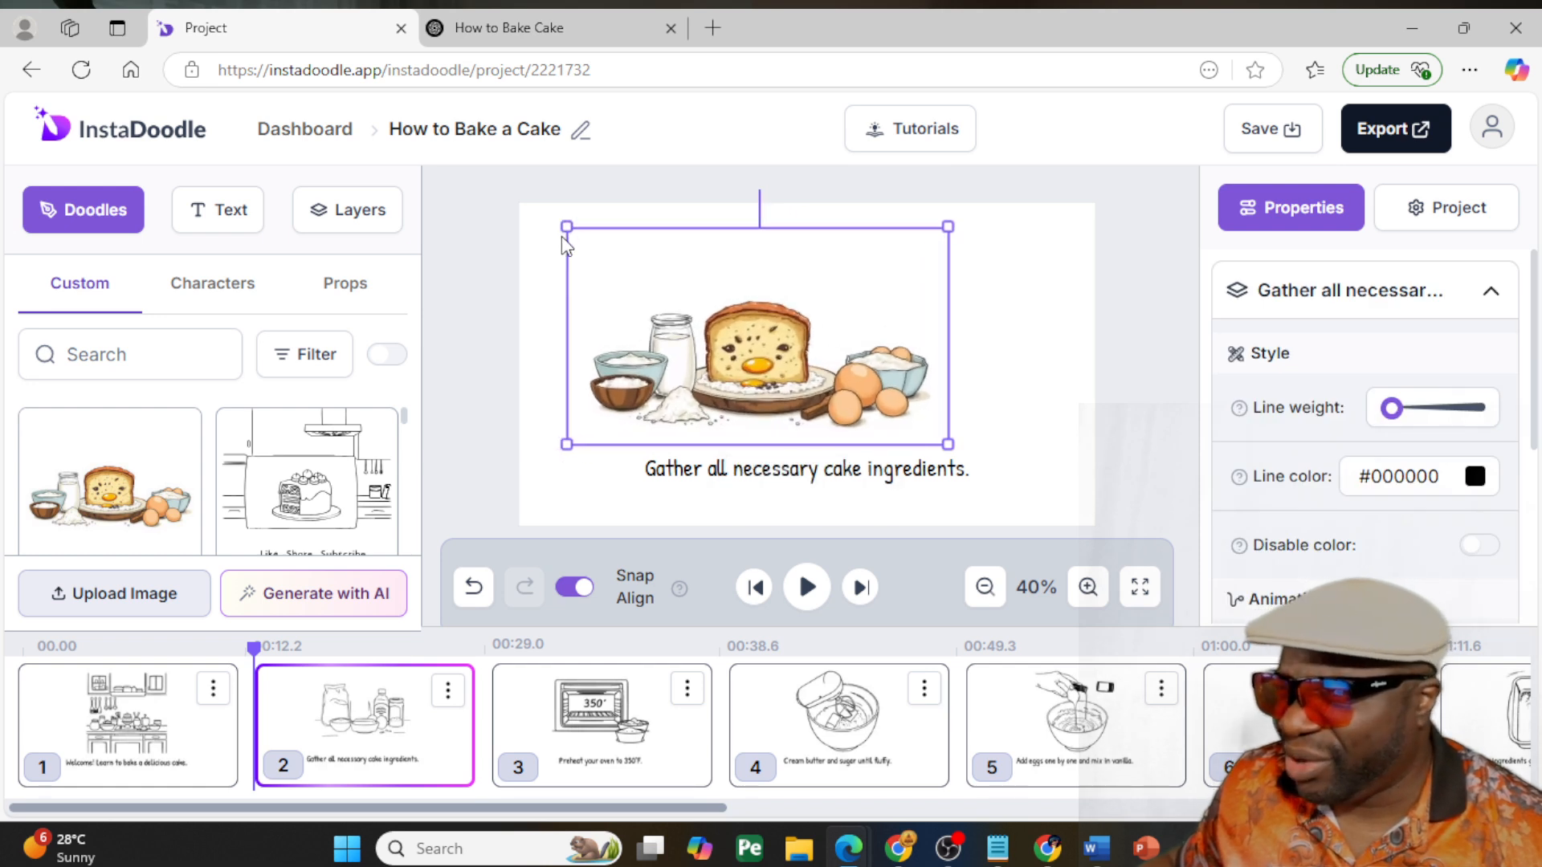
drag(754, 351, 799, 351)
click(1144, 459)
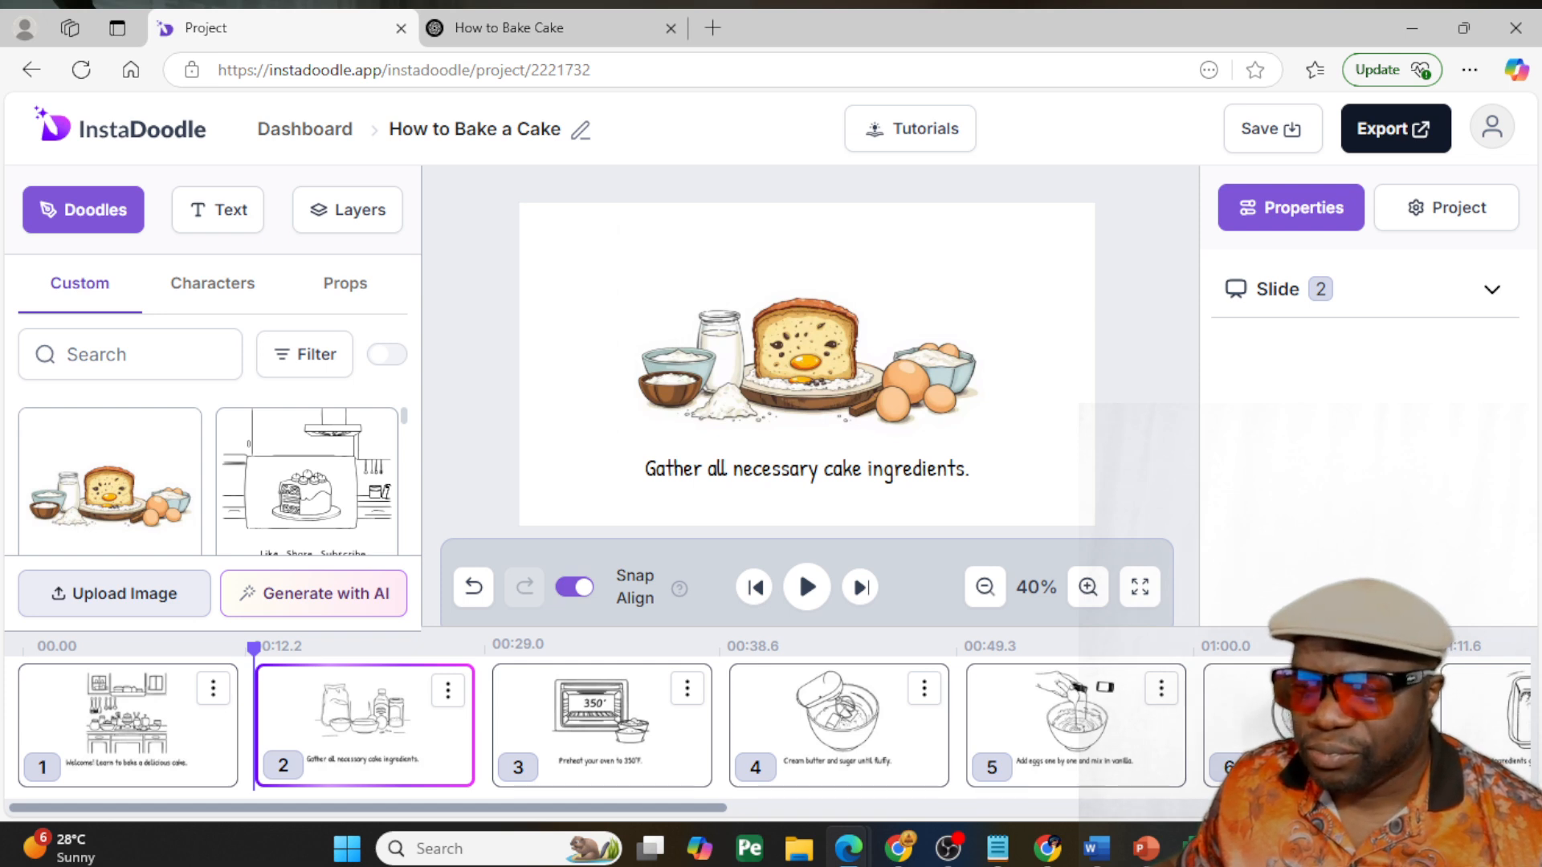
- Play a preview of slide 2 with its new ingredients doodle
key(alt+Tab)
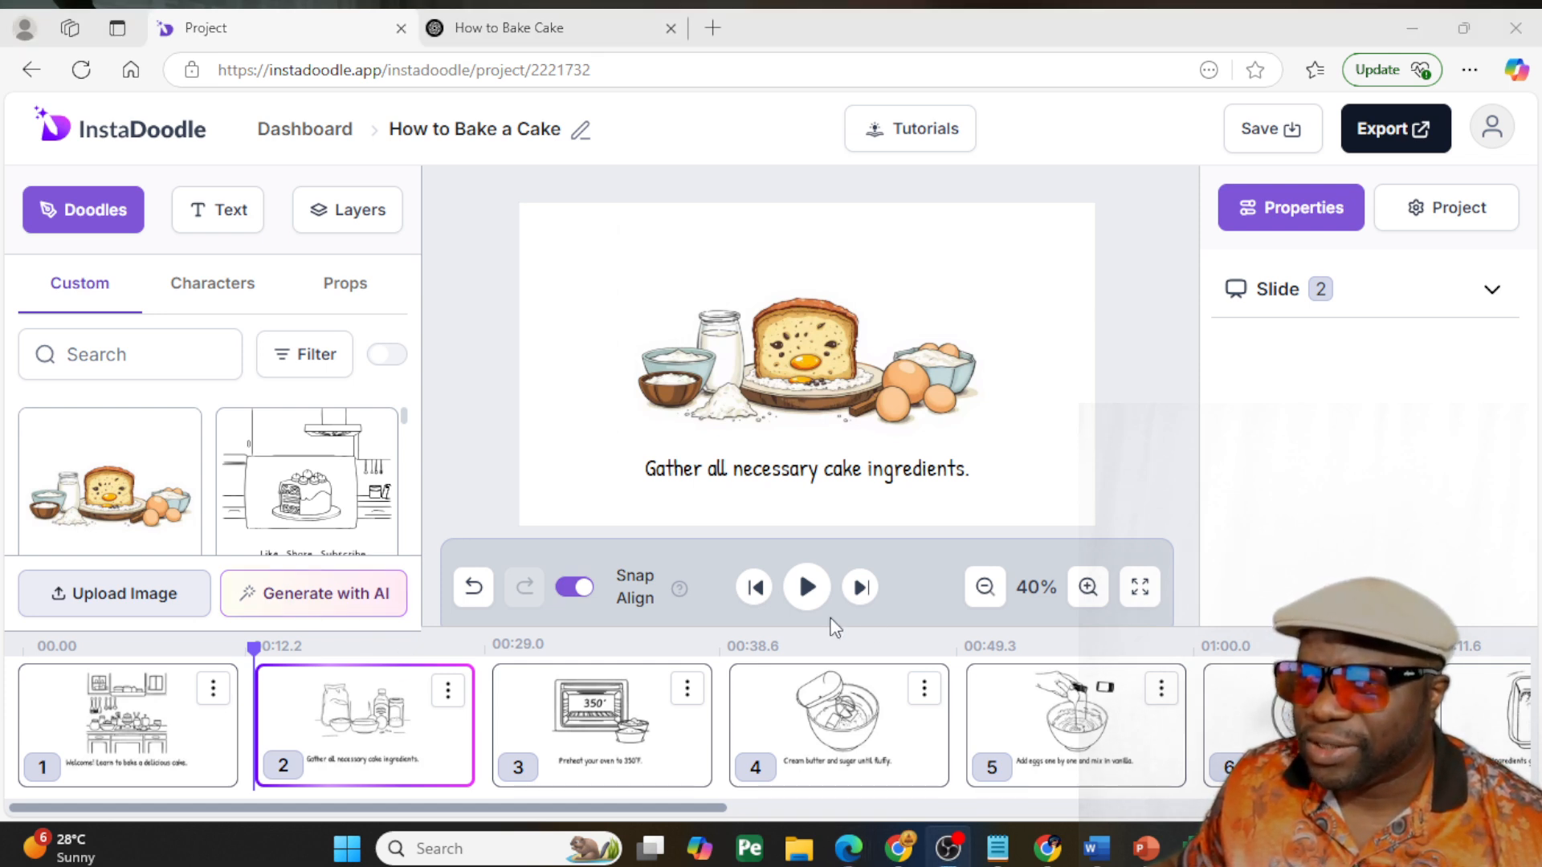
click(807, 587)
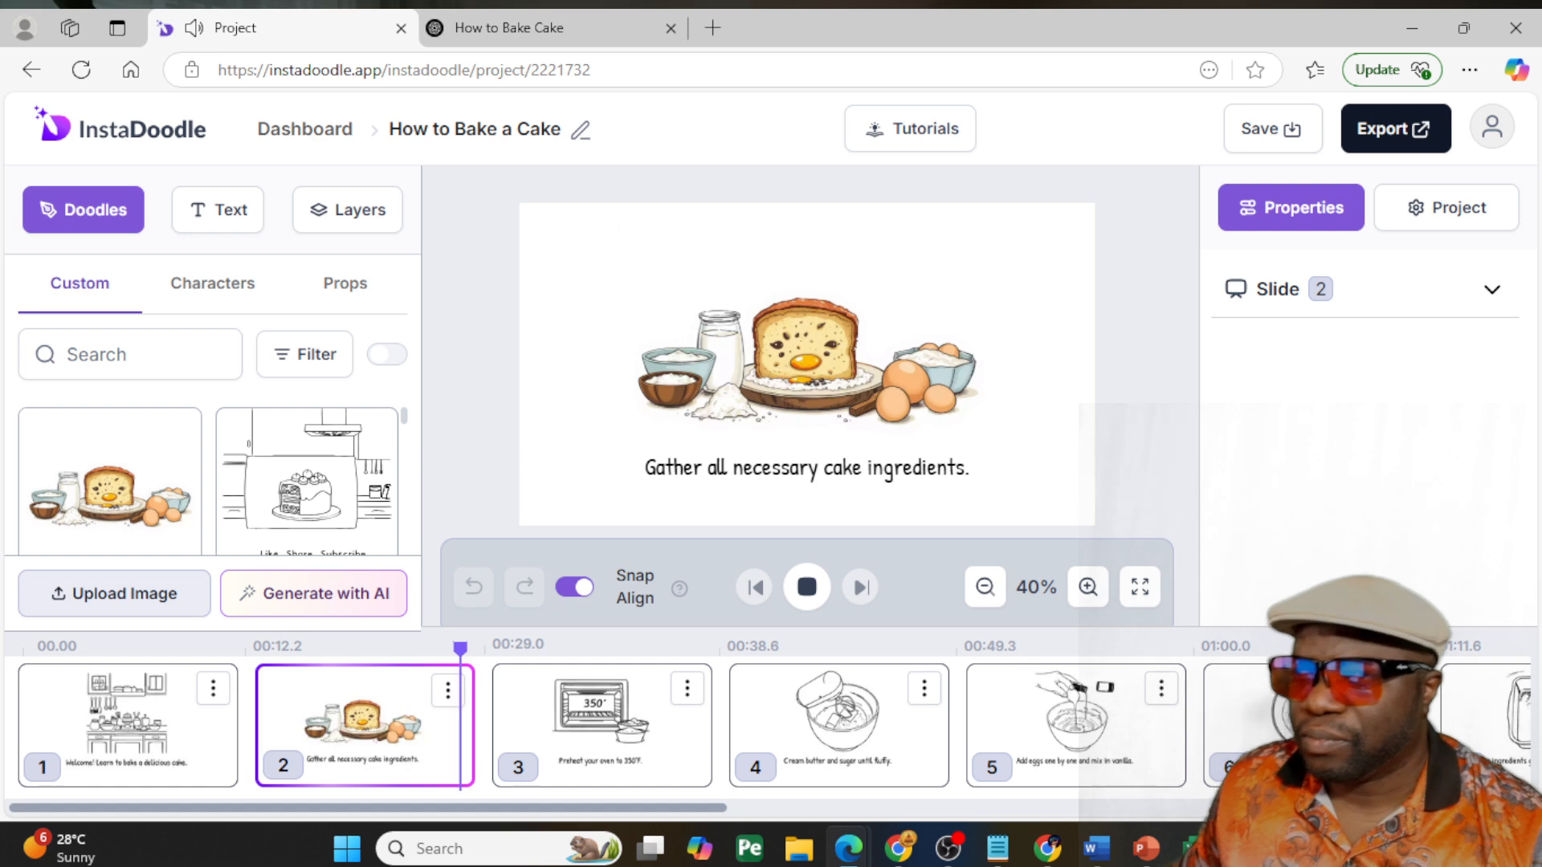
click(807, 587)
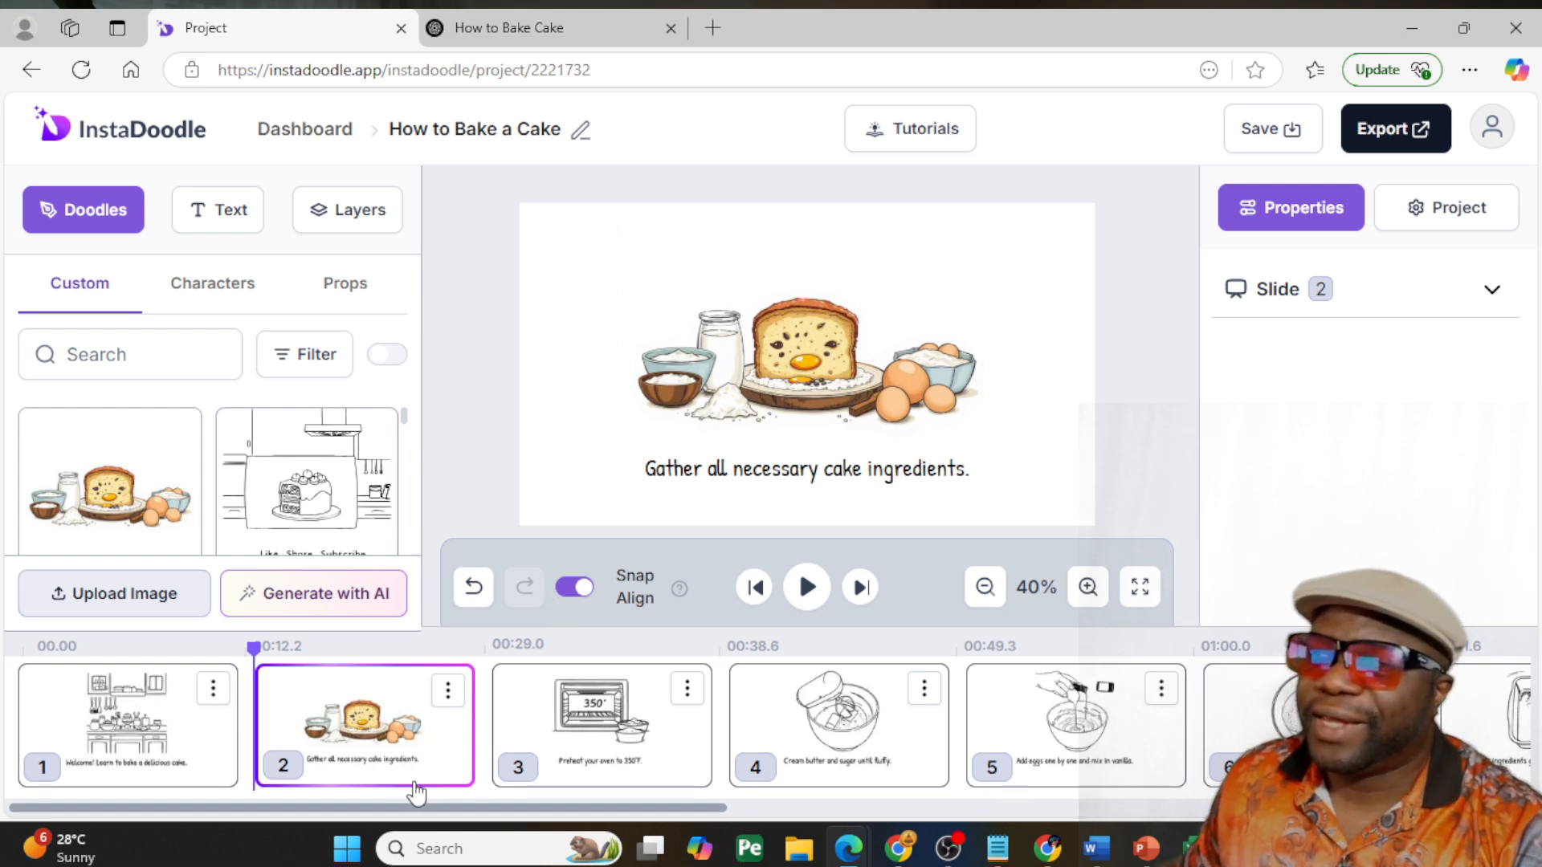
- On slide 10, search the props for "cake" and place the coloured Christmas Cake over the existing cake drawing
drag(389, 807, 1188, 811)
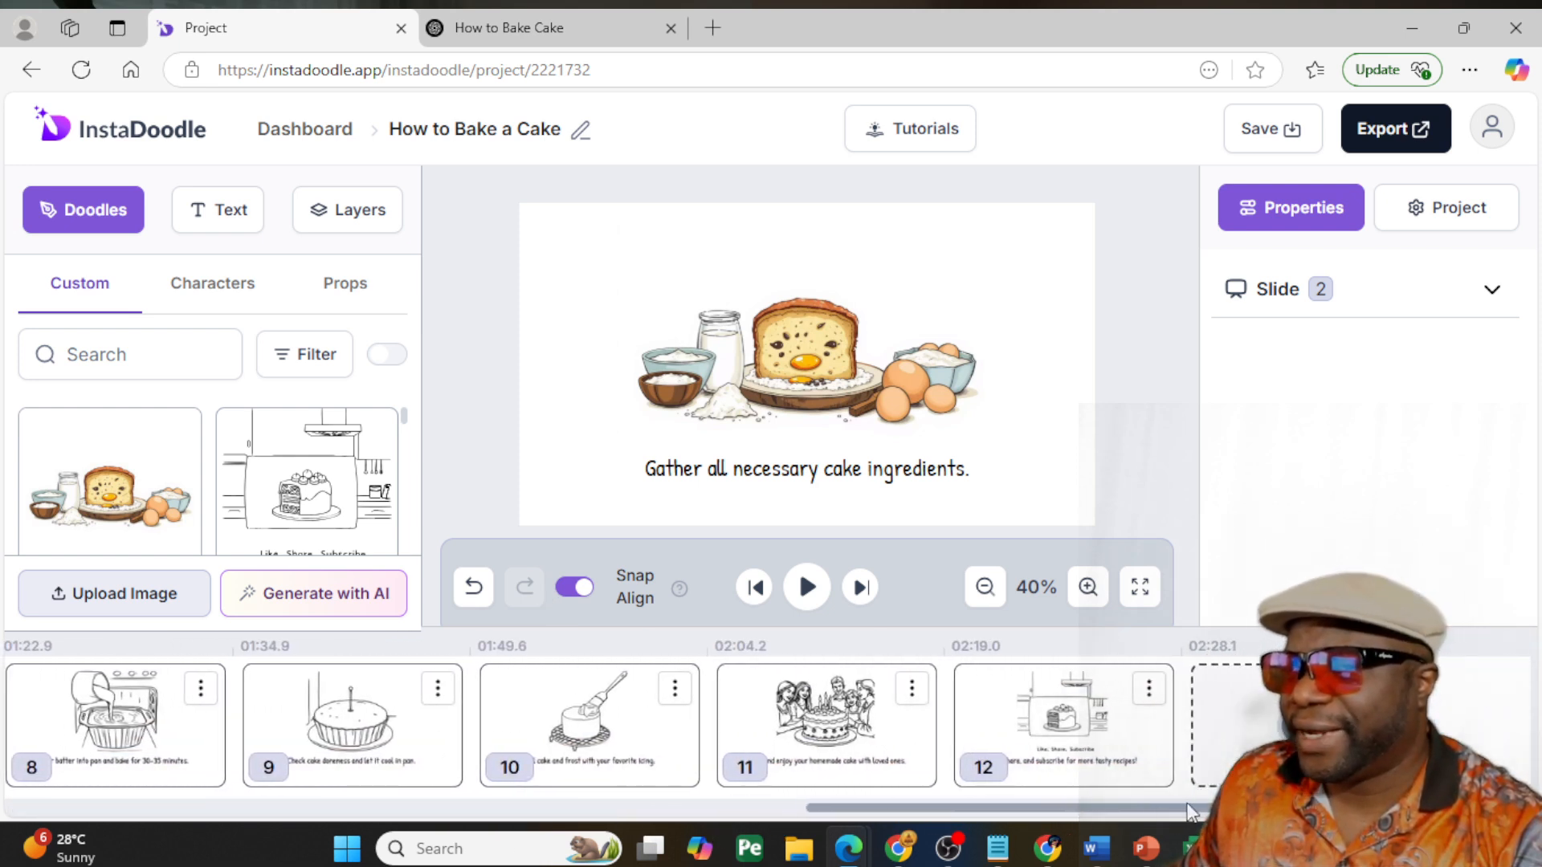
click(802, 359)
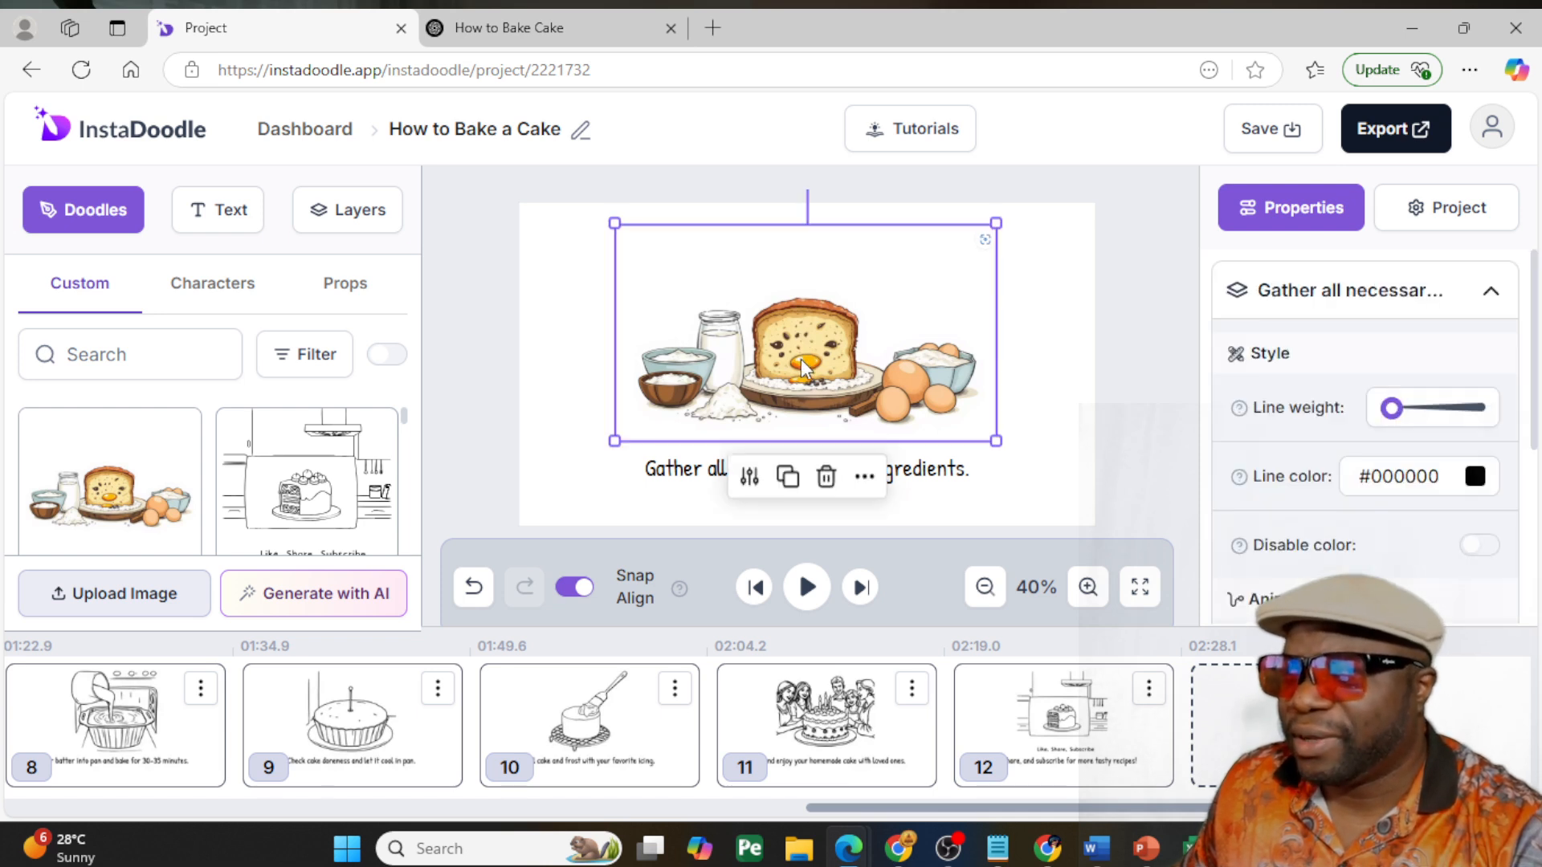
click(595, 721)
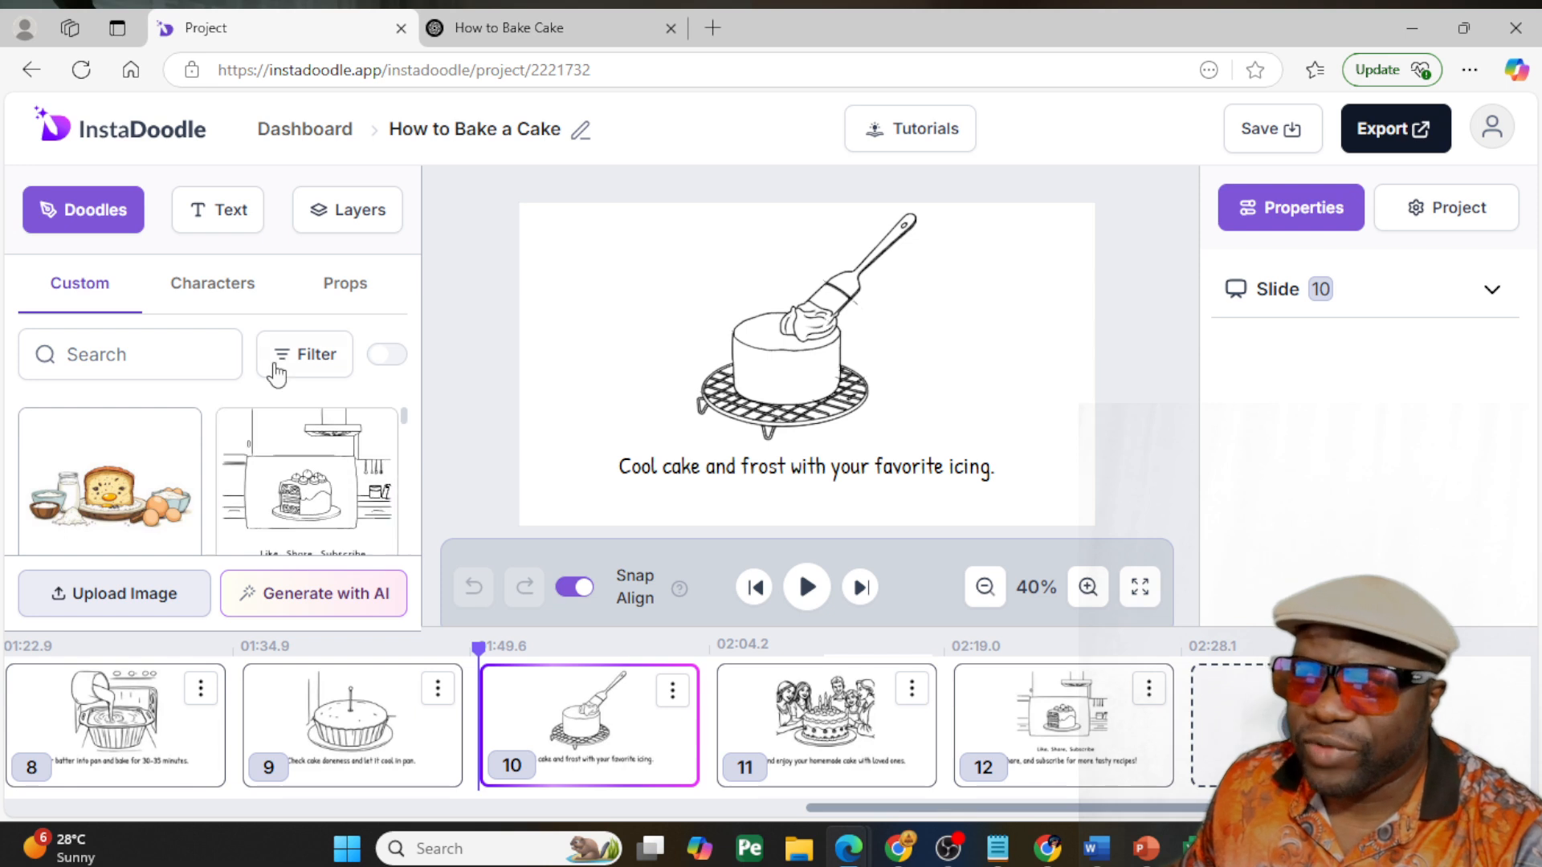
click(317, 290)
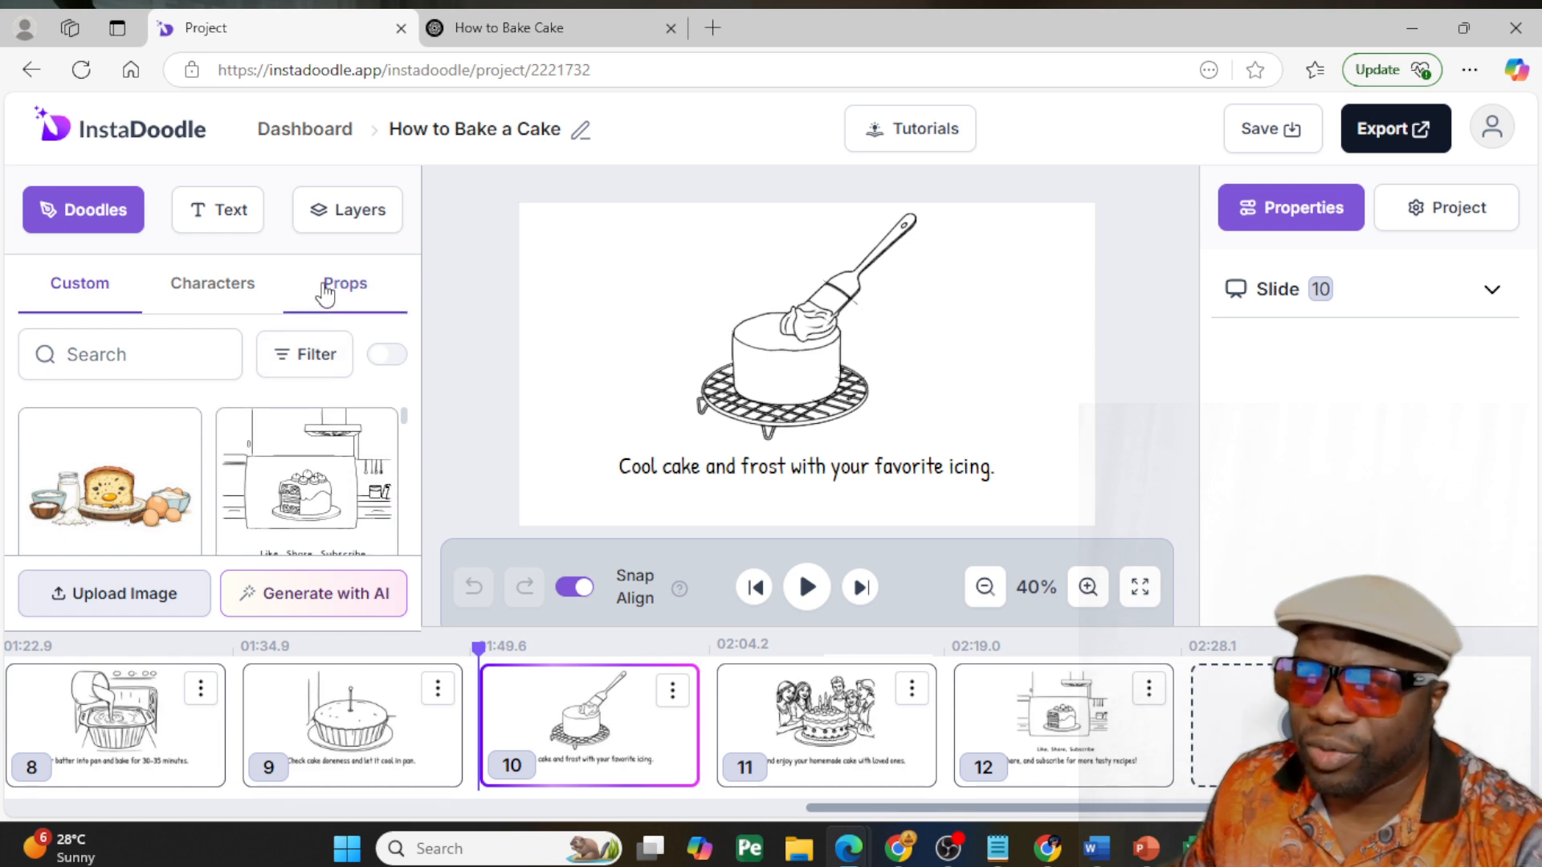
click(185, 355)
text(cake)
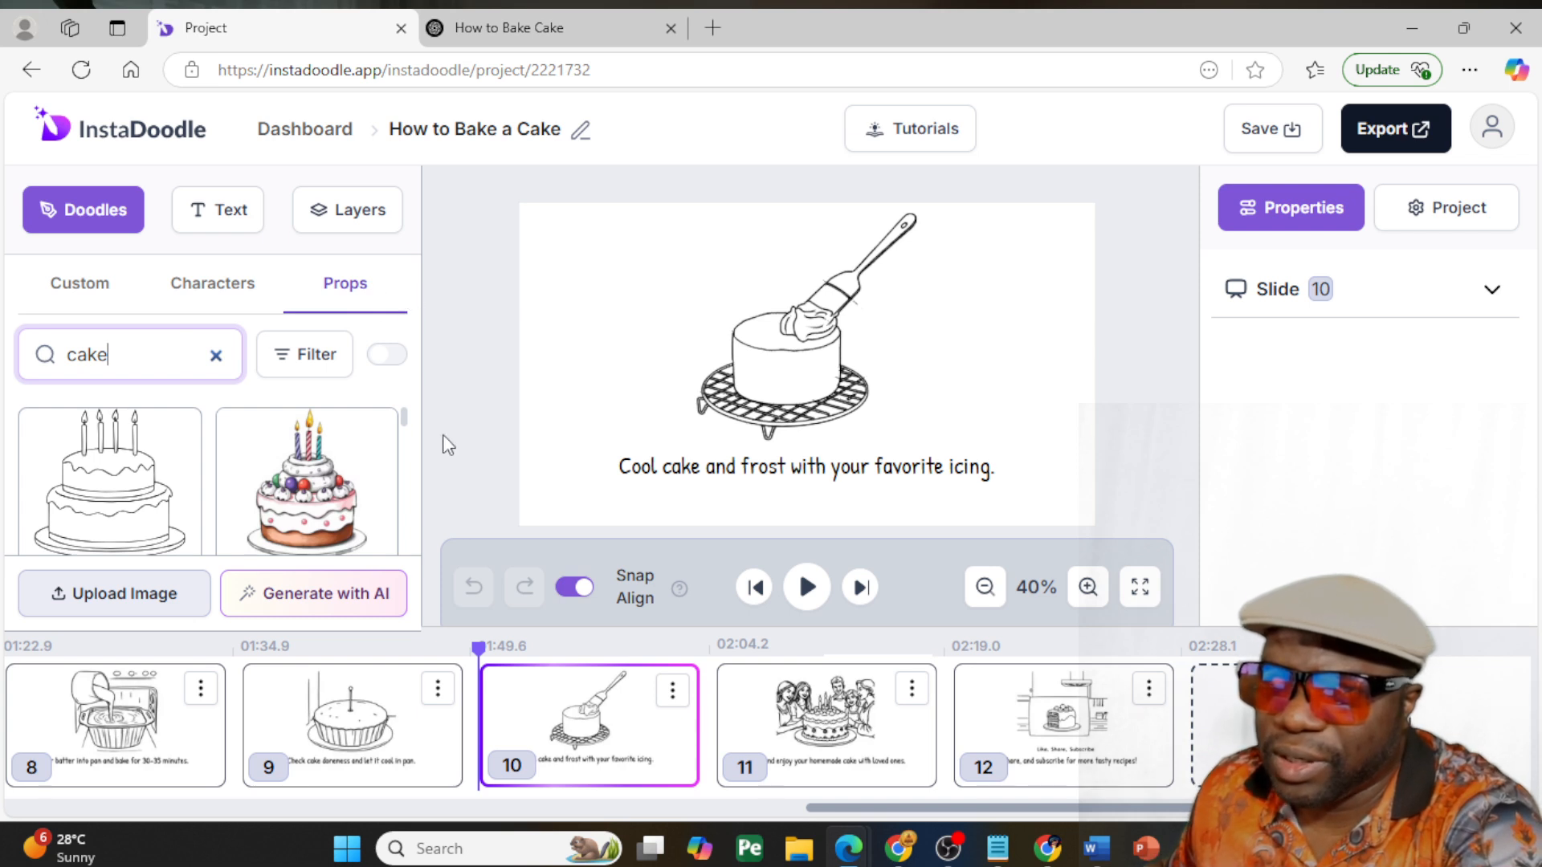
scroll(341, 497, down, 3)
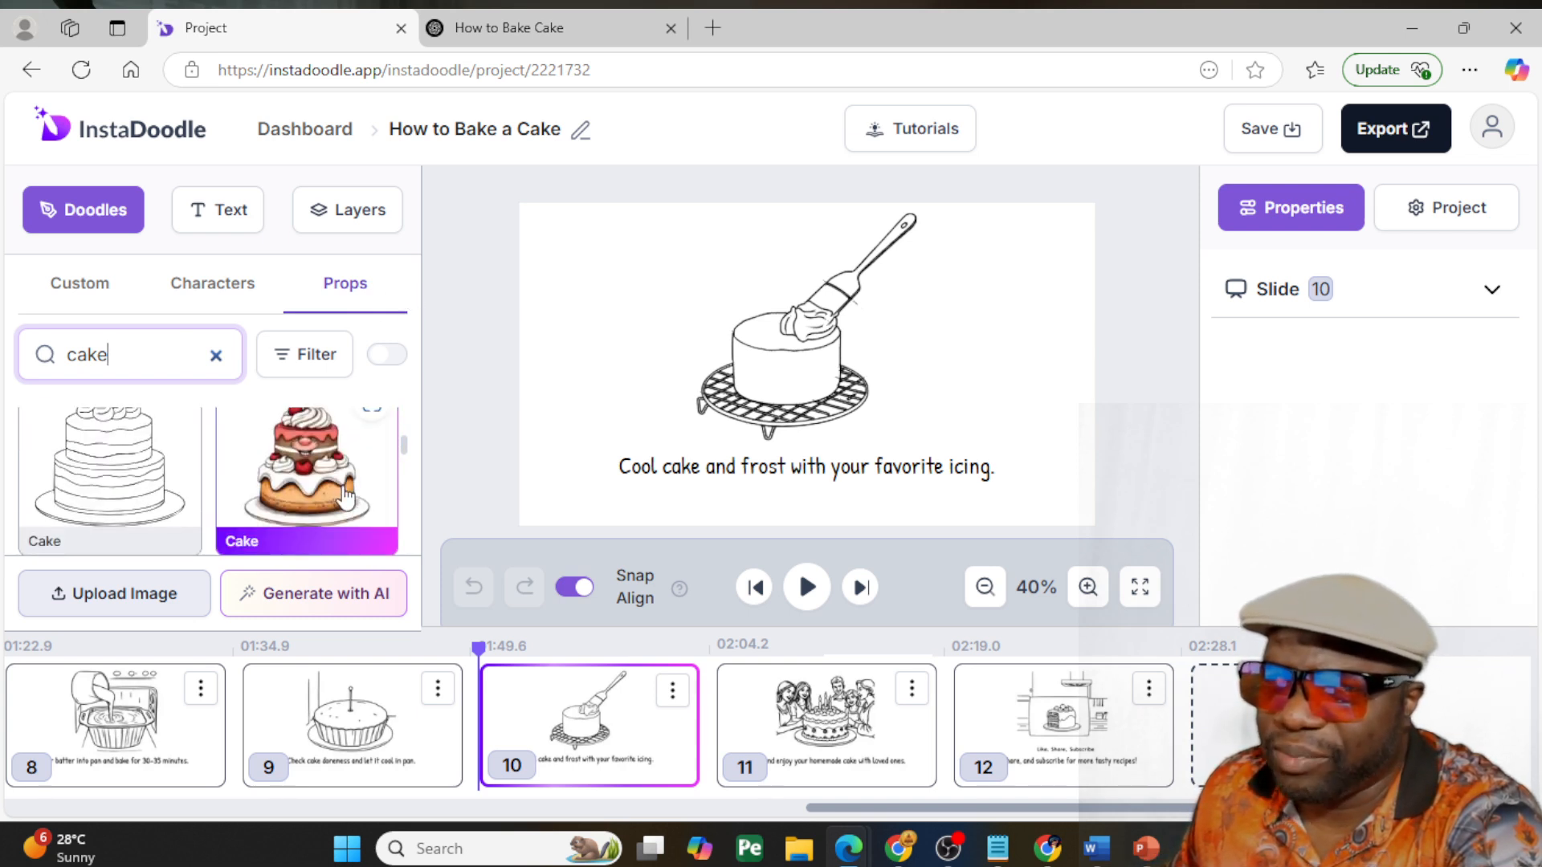
scroll(345, 496, down, 5)
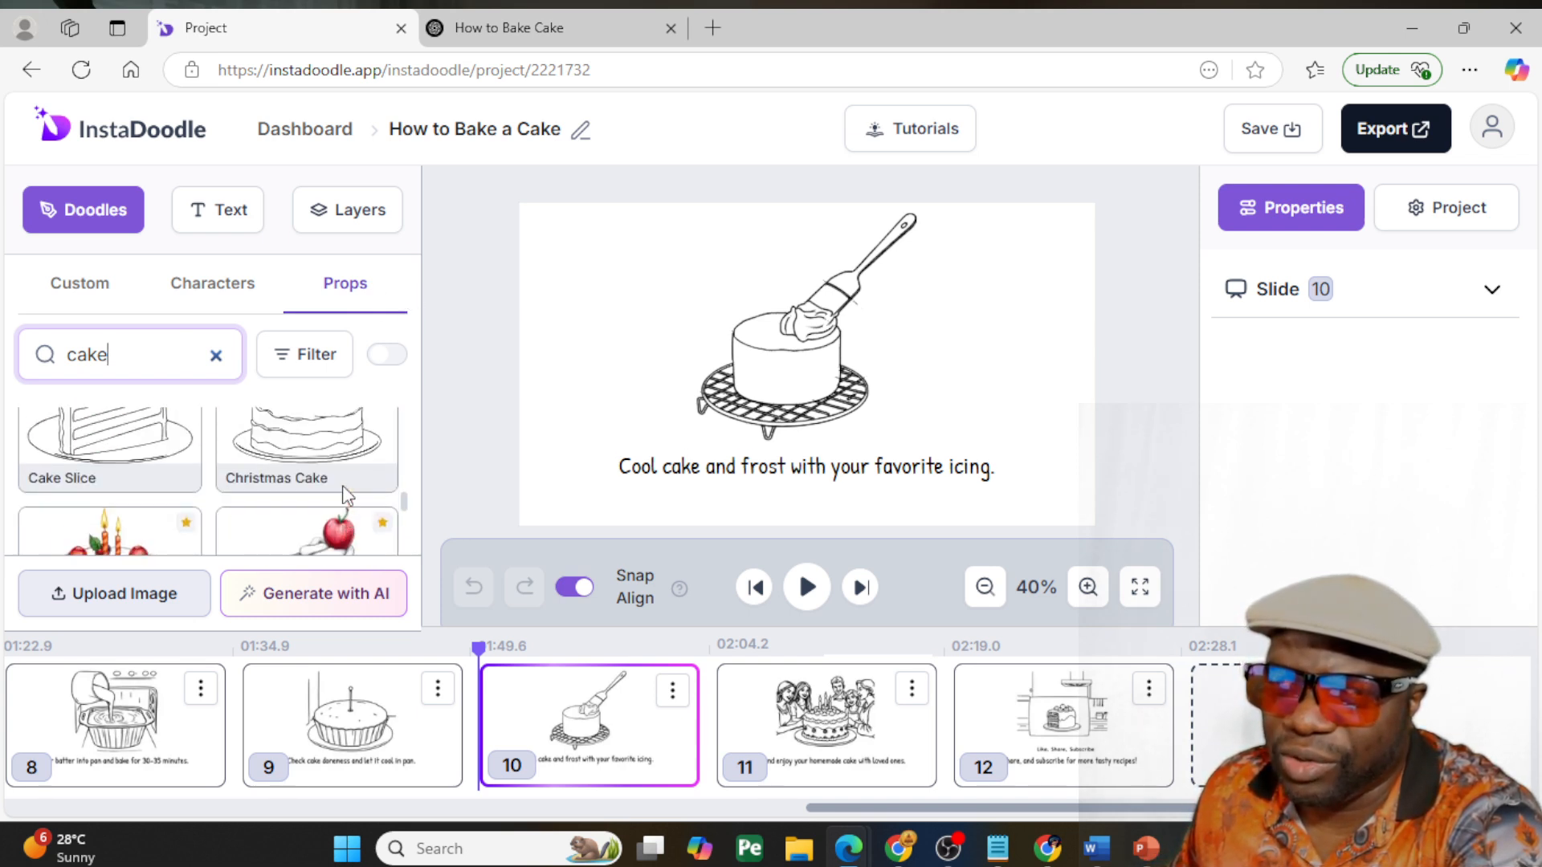
drag(109, 474, 793, 383)
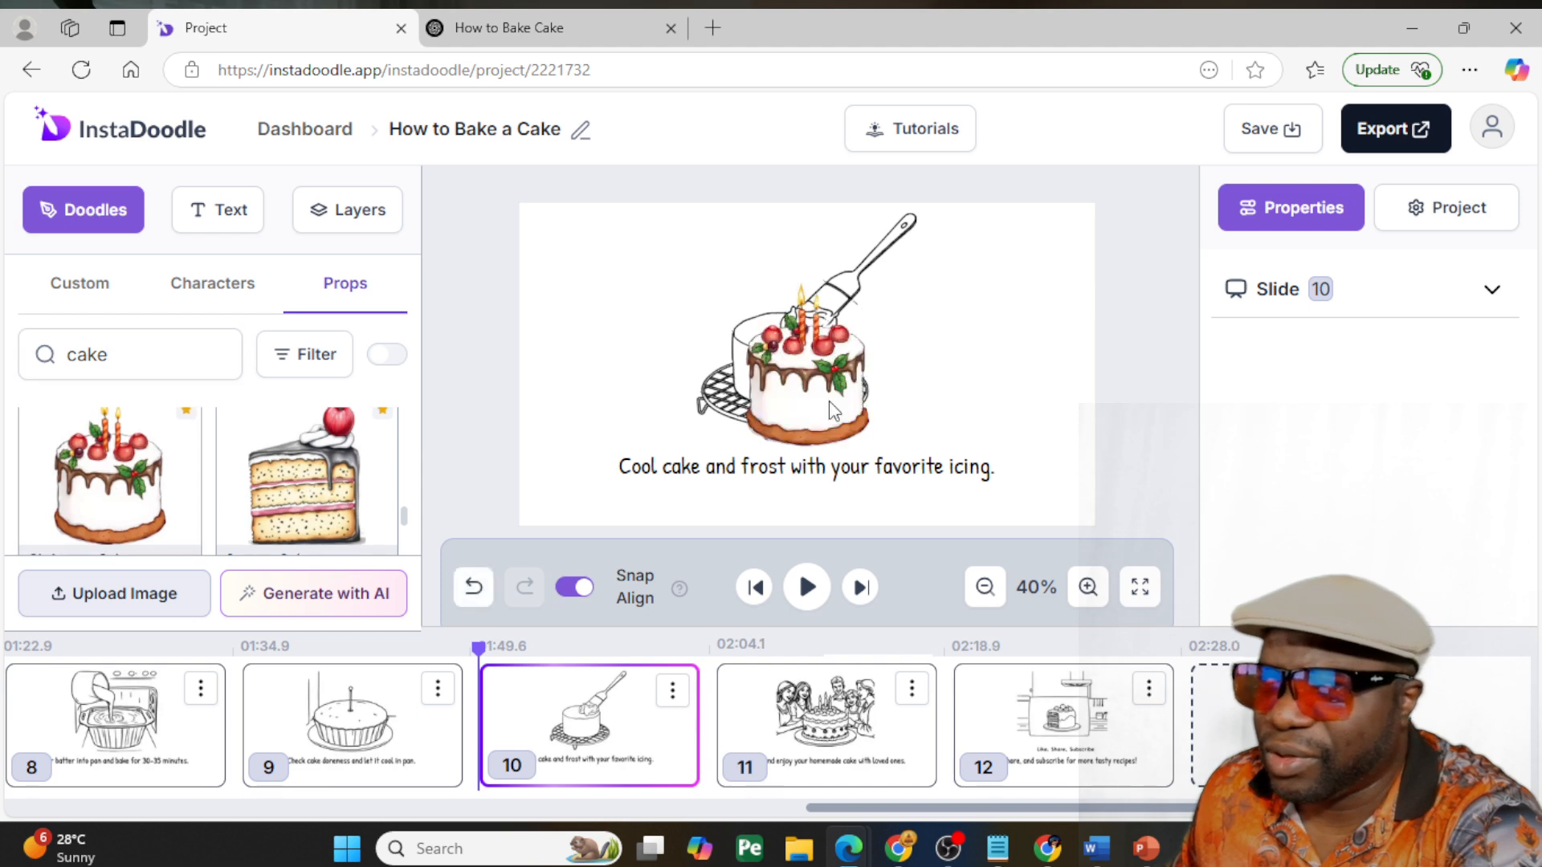
- Delete slide 10's original line drawing of the cake and icing spatula
click(783, 346)
click(886, 239)
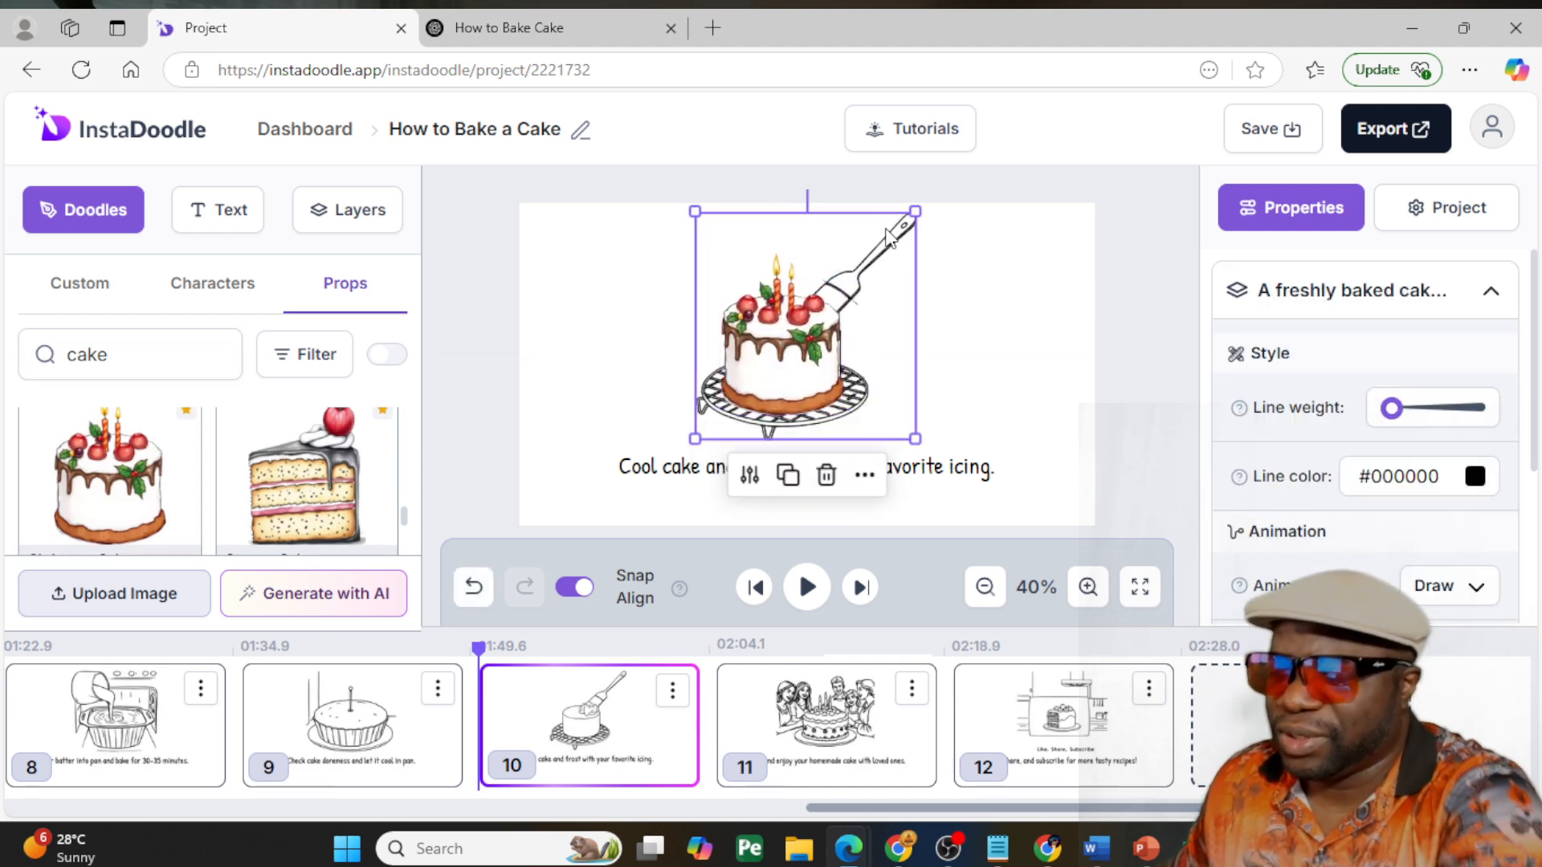
drag(895, 288, 946, 301)
key(Delete)
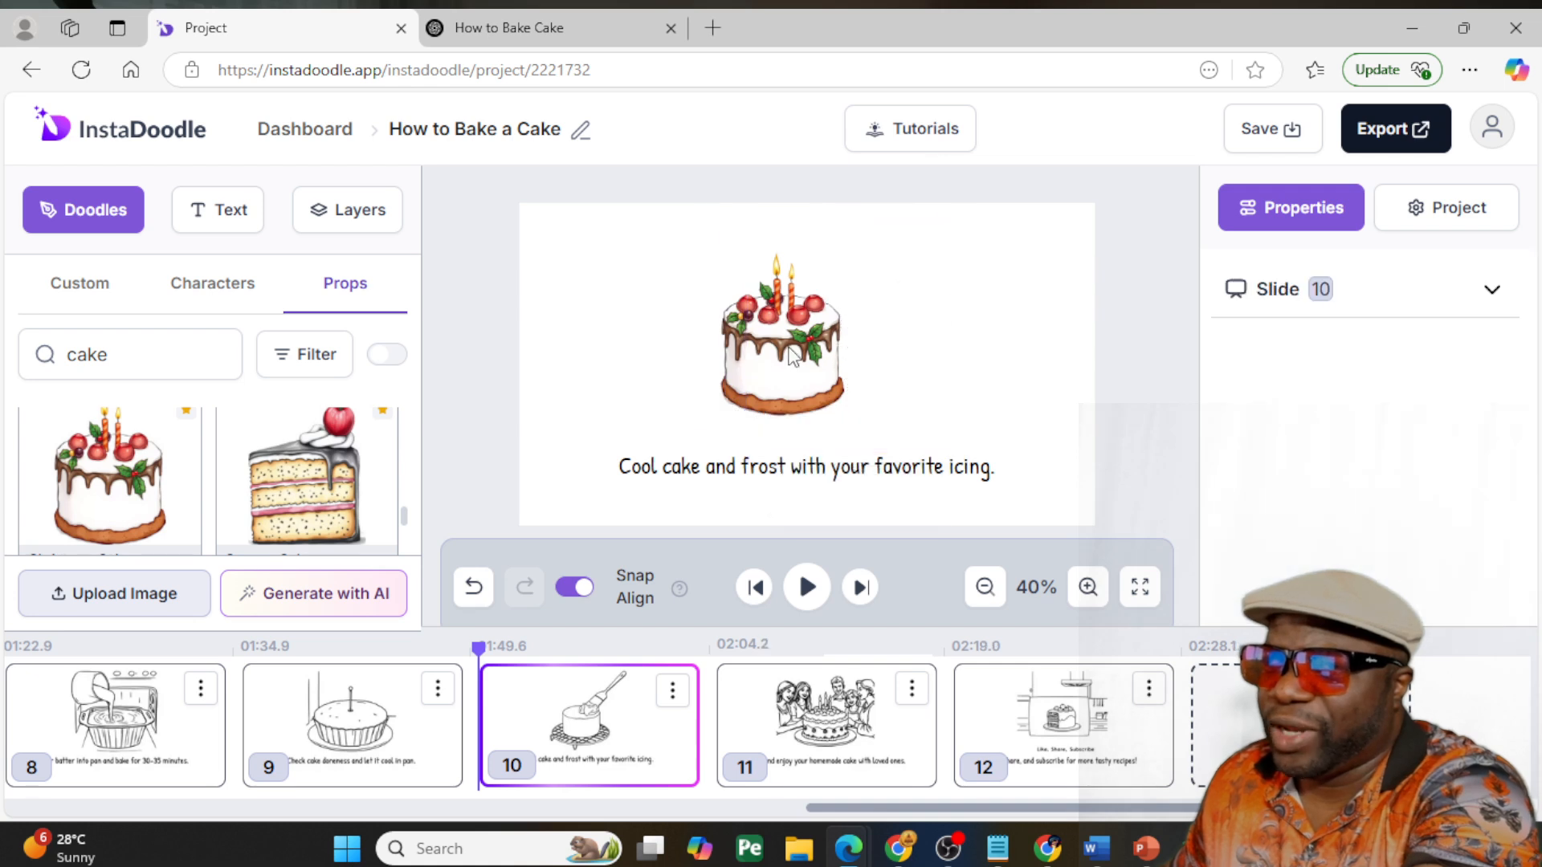
- Enlarge the Christmas Cake on slide 10, and move the cake and its caption slightly lower
click(795, 343)
drag(845, 250, 903, 277)
drag(789, 342, 801, 360)
drag(642, 473, 660, 498)
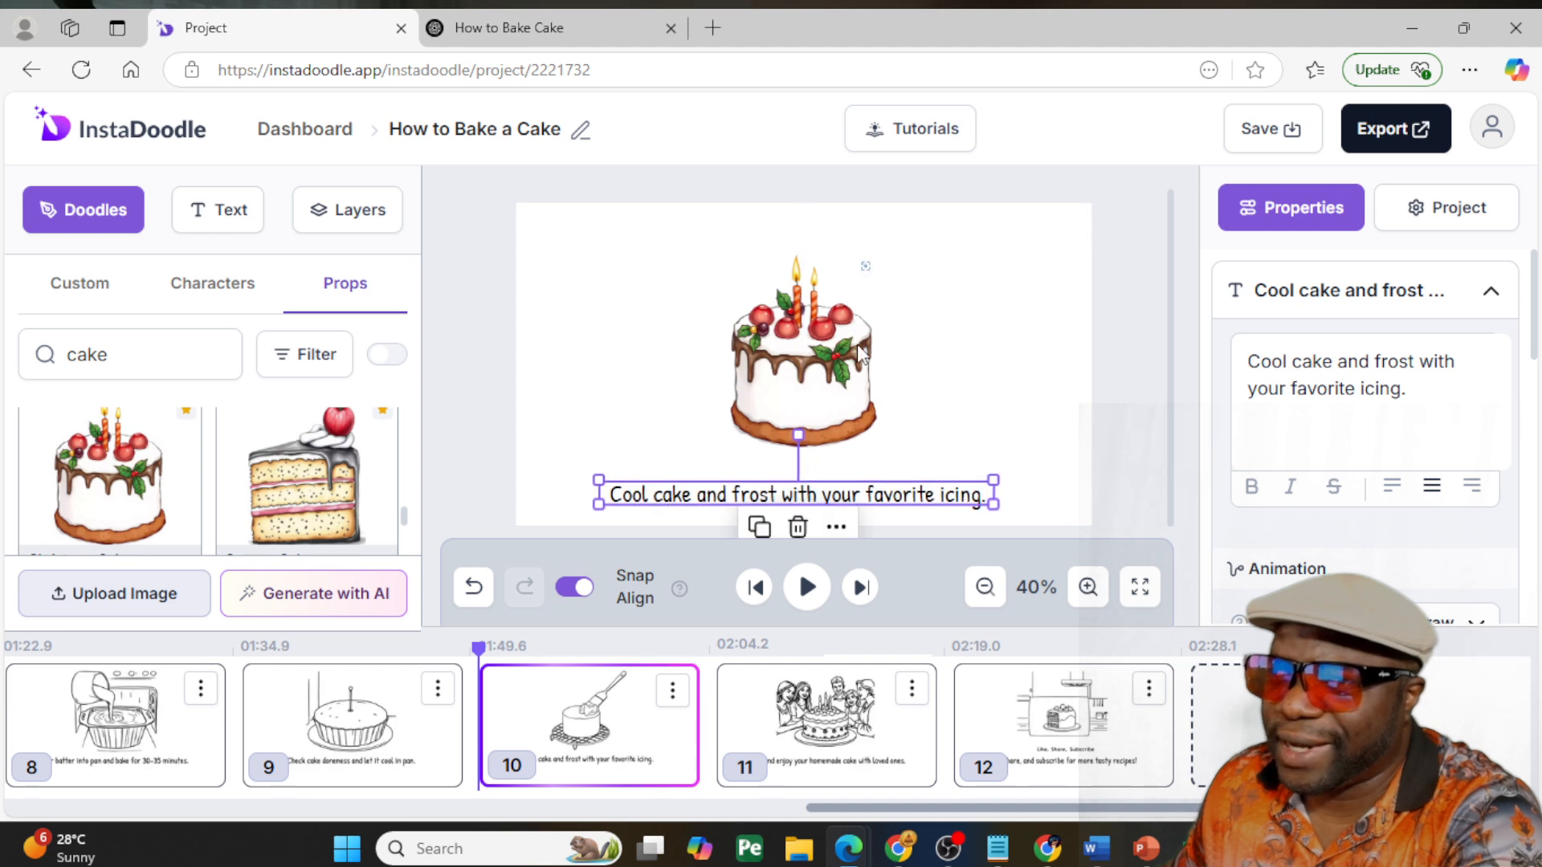
click(860, 354)
drag(861, 355, 807, 359)
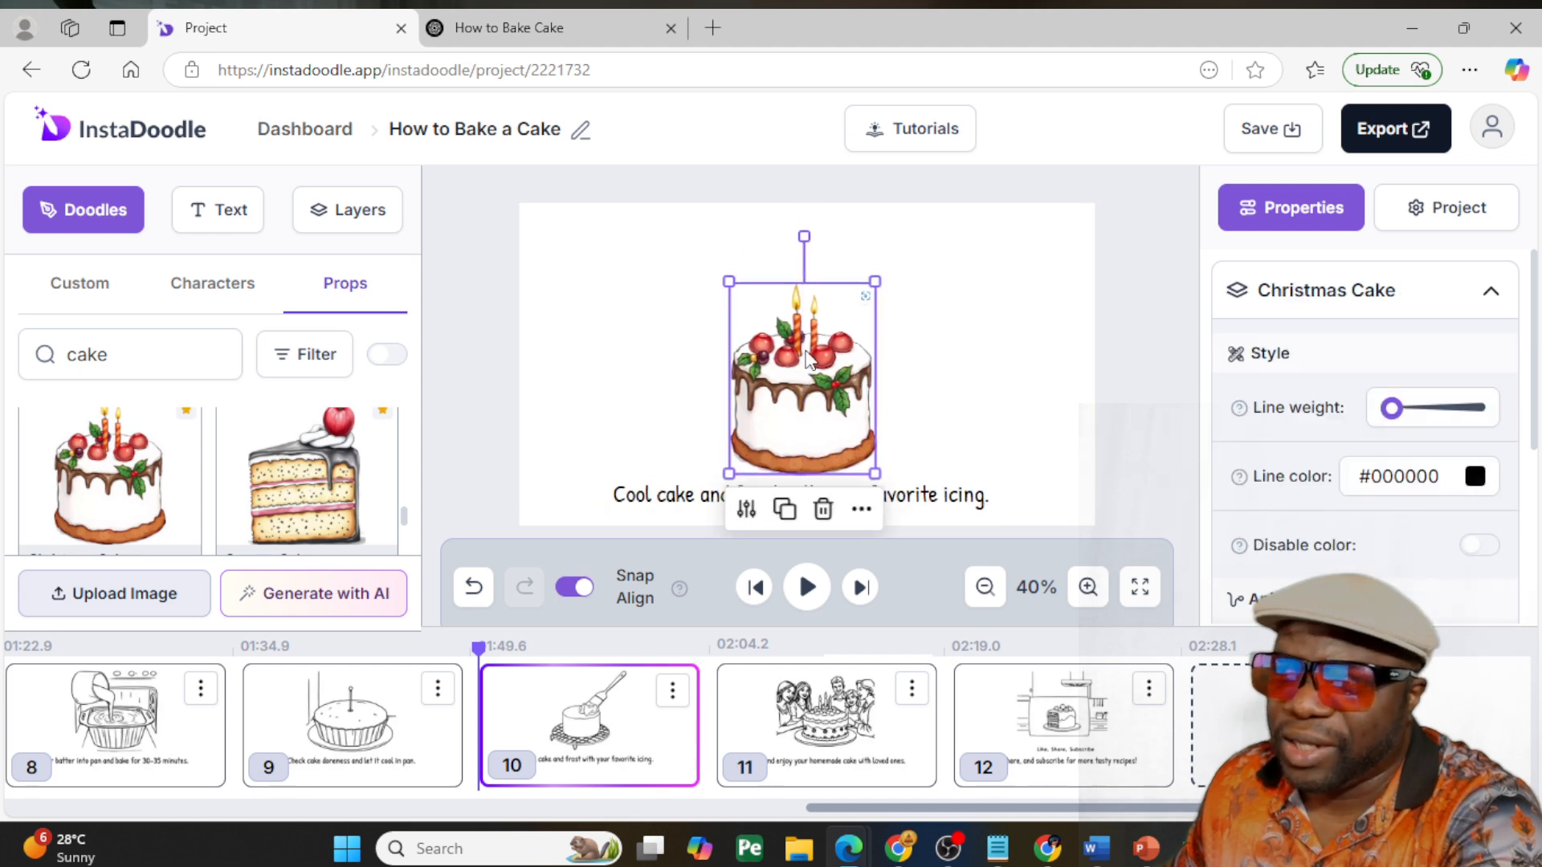
- Add a line-drawn adolescent boy in a hooded jacket from the character doodles to slide 10
click(243, 299)
scroll(303, 433, down, 2)
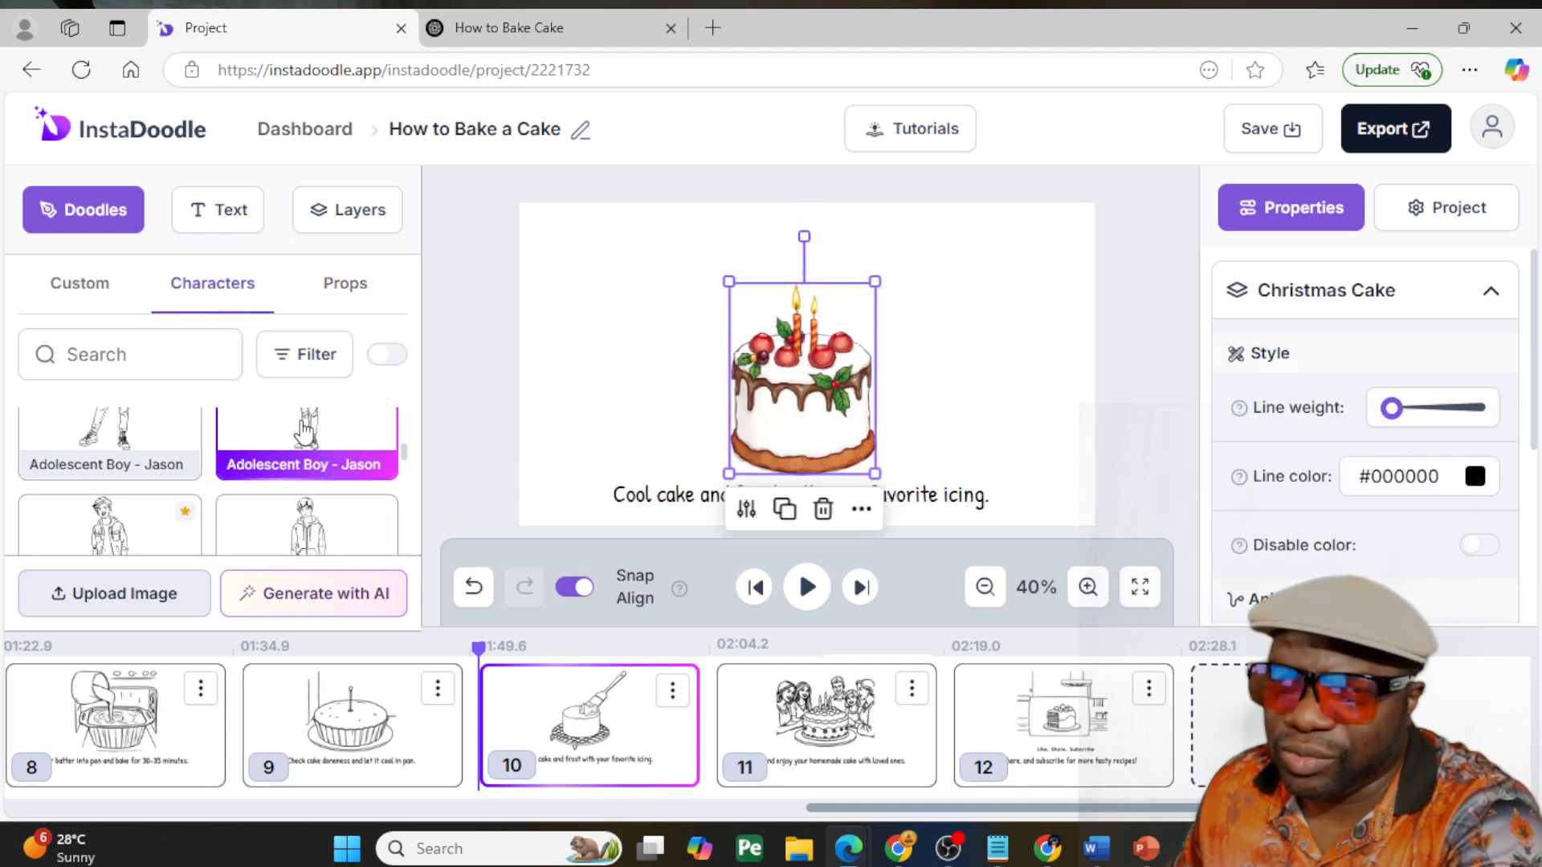
scroll(303, 438, down, 1)
click(313, 403)
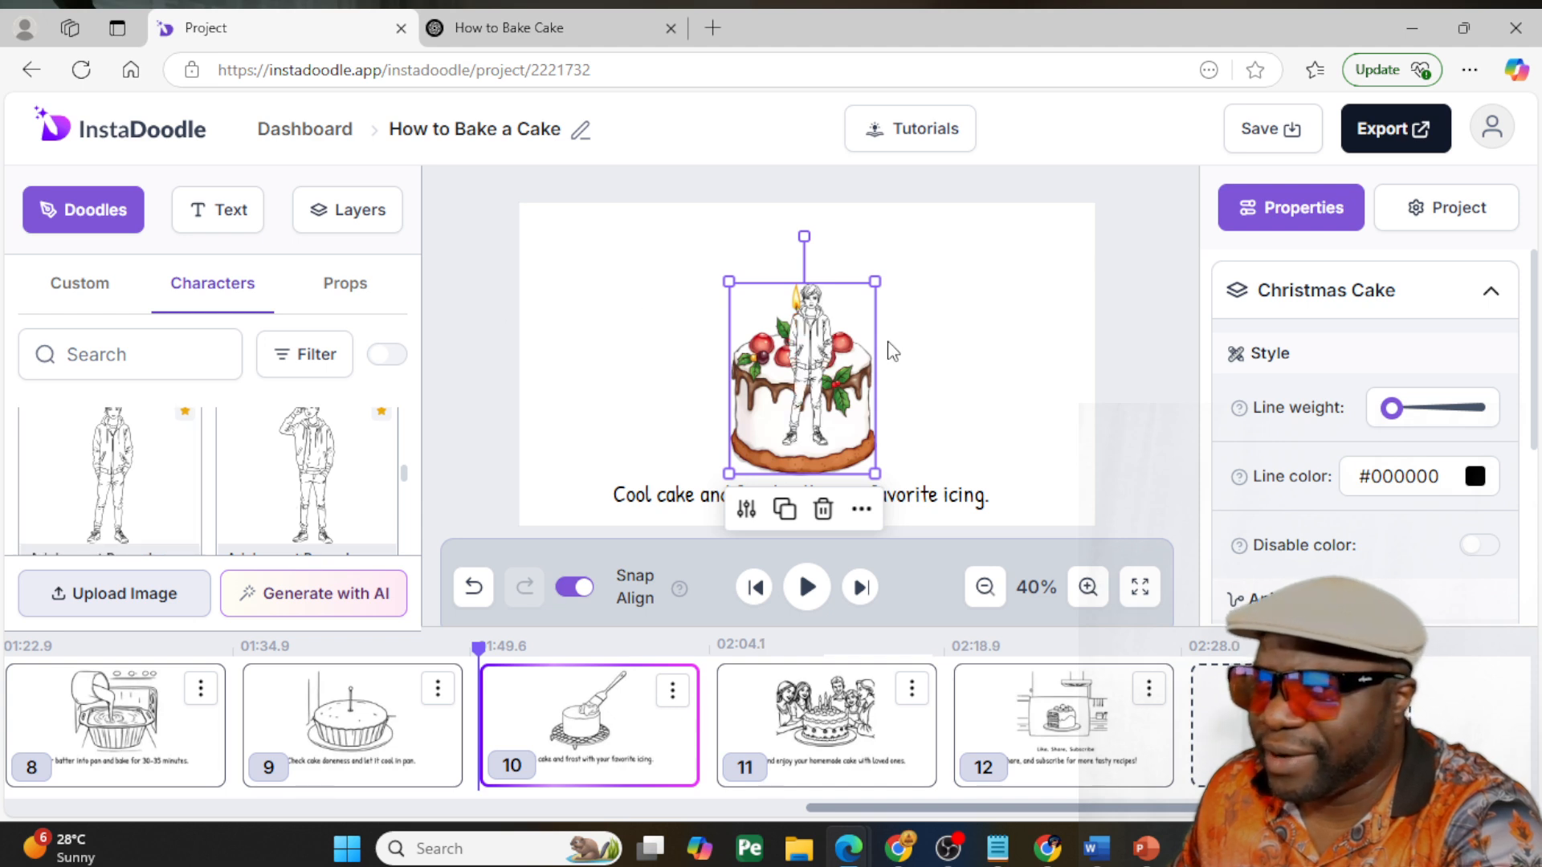
- Move the adolescent boy to the right of the cake on slide 10, enlarge him to nearly slide height, and shift the caption clear of him
drag(791, 350, 973, 350)
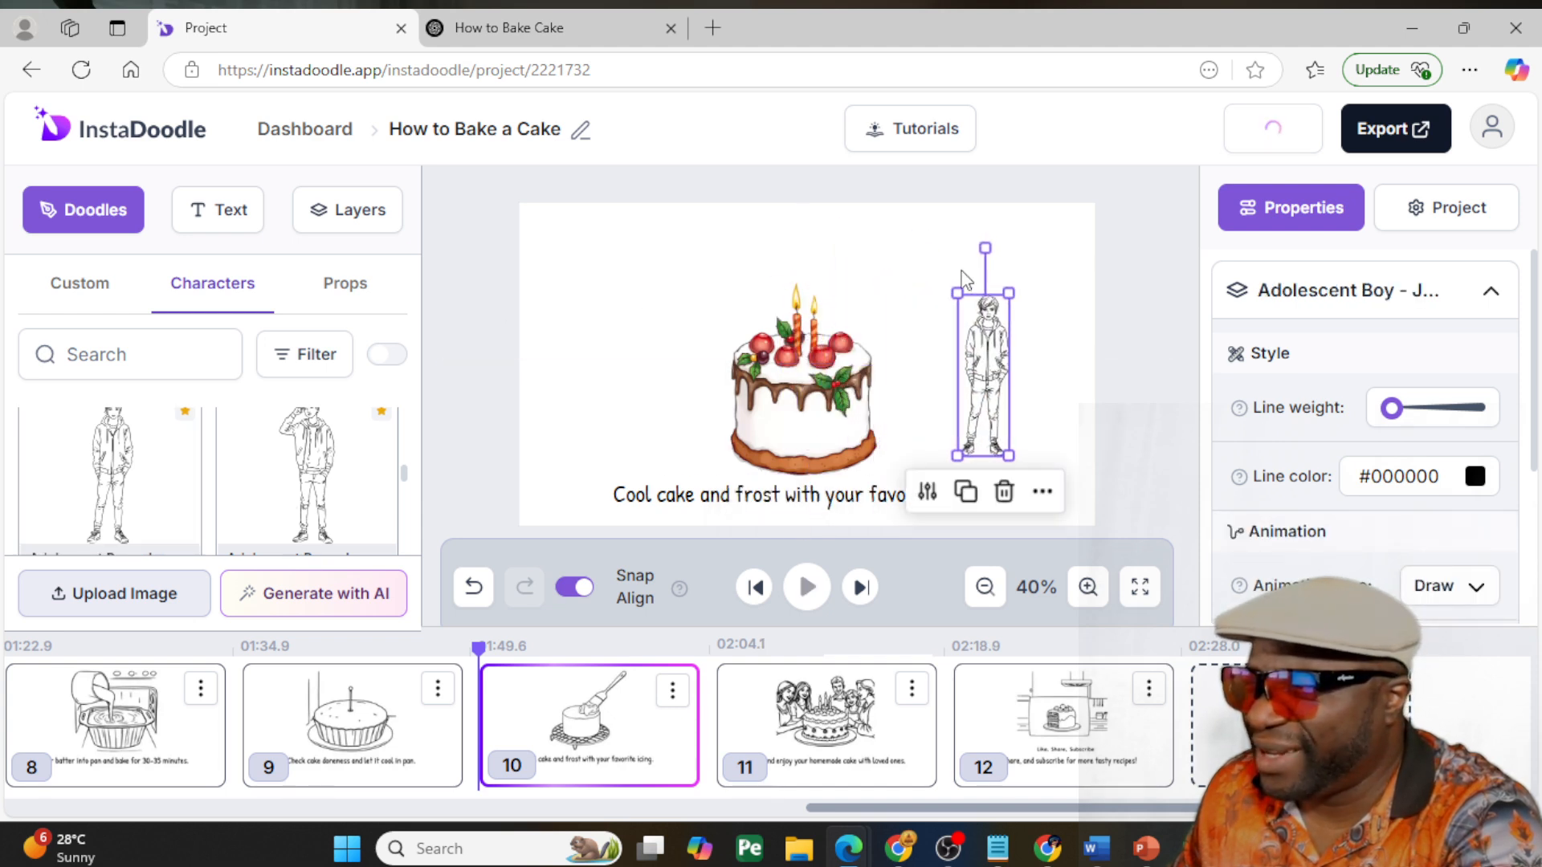
drag(956, 288, 884, 230)
drag(998, 316, 1066, 373)
drag(999, 272, 986, 227)
click(799, 498)
drag(798, 502, 783, 498)
- Delete the adolescent boy from slide 10 and move the caption and Christmas Cake back towards the slide's centre
click(1040, 318)
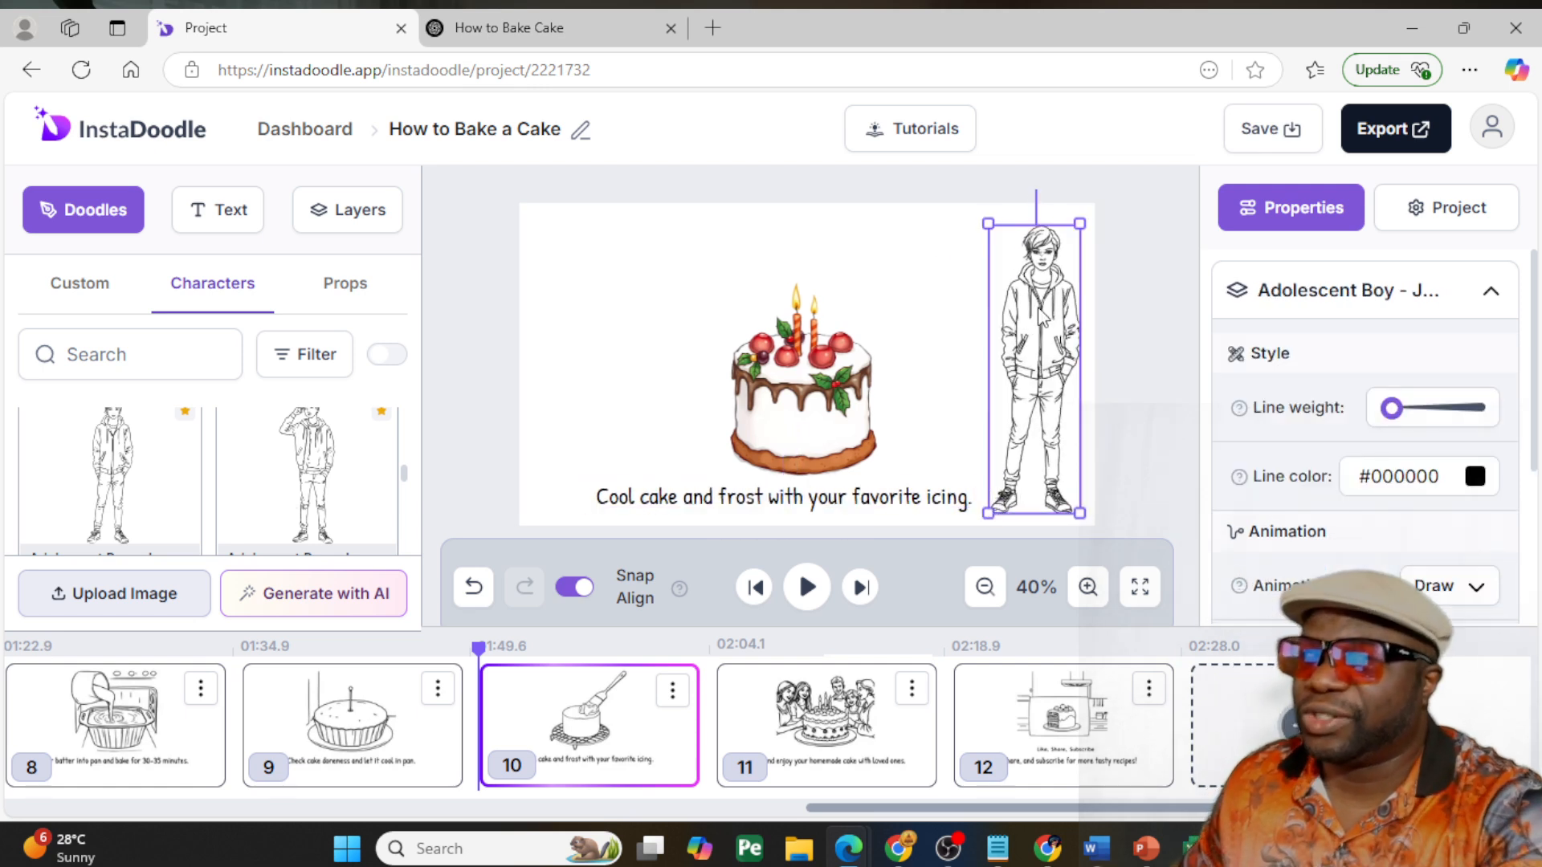
key(Delete)
drag(876, 494, 909, 497)
drag(840, 380, 856, 363)
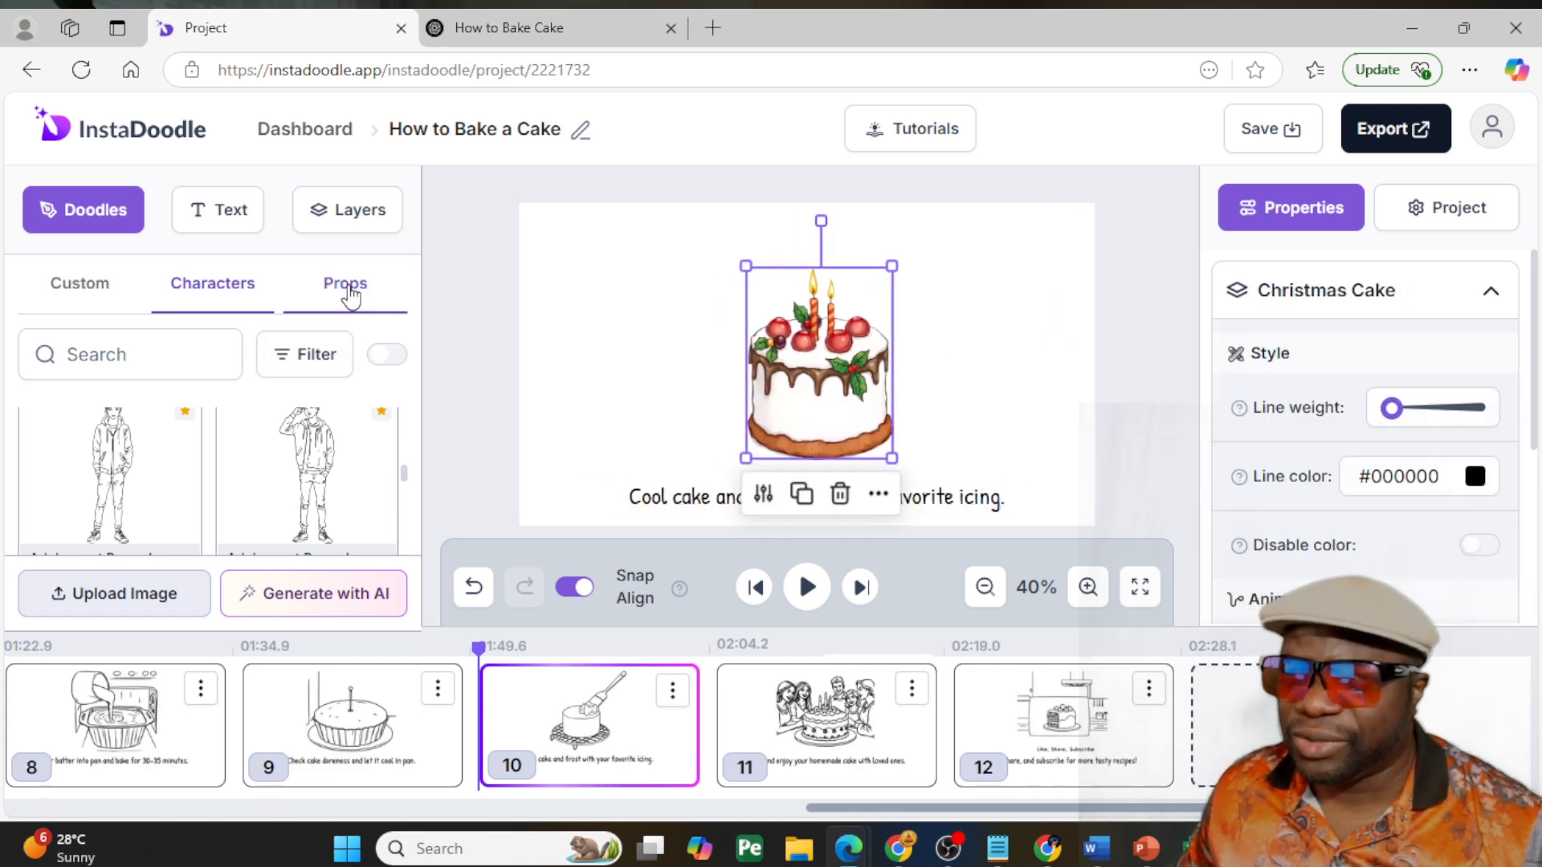
- Show the character doodles in colour and try filtering them by Girl - Emma and Fashion Woman - Jessica
click(387, 355)
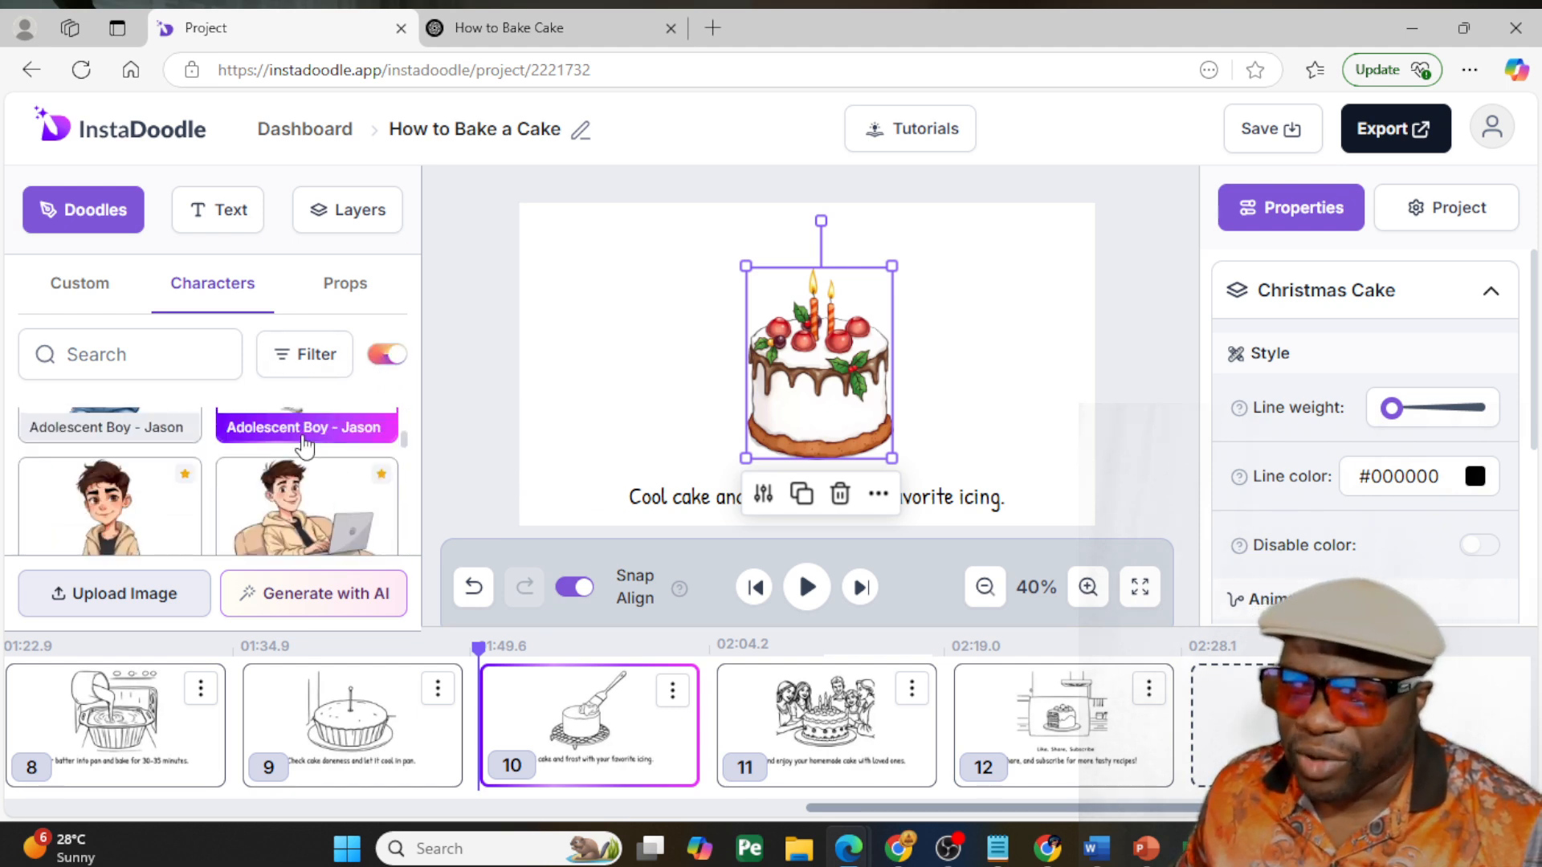
click(302, 372)
scroll(273, 490, down, 2)
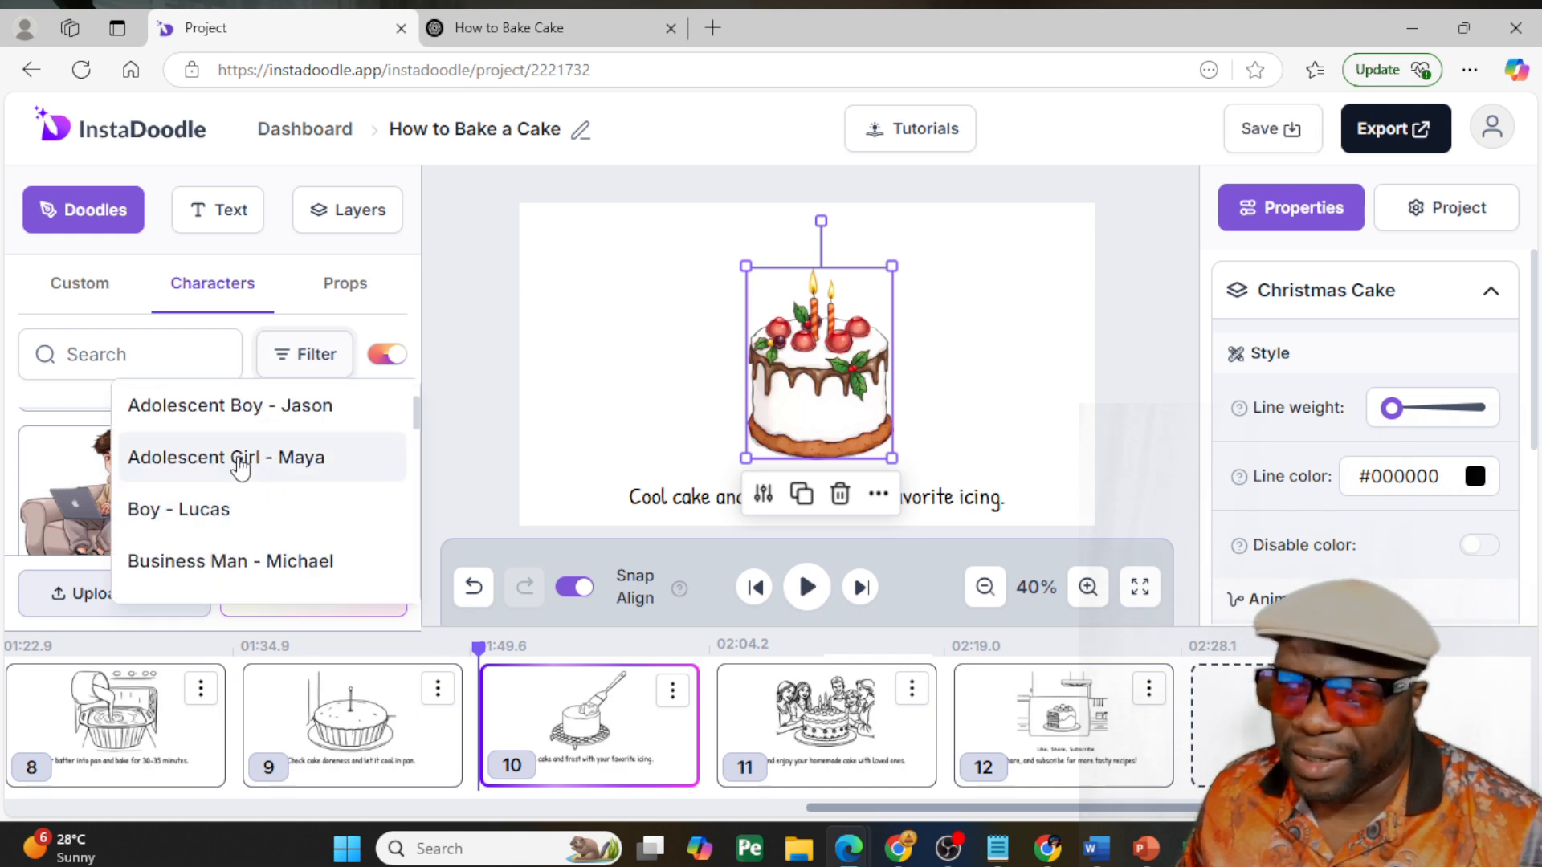
scroll(240, 466, down, 5)
scroll(289, 493, down, 2)
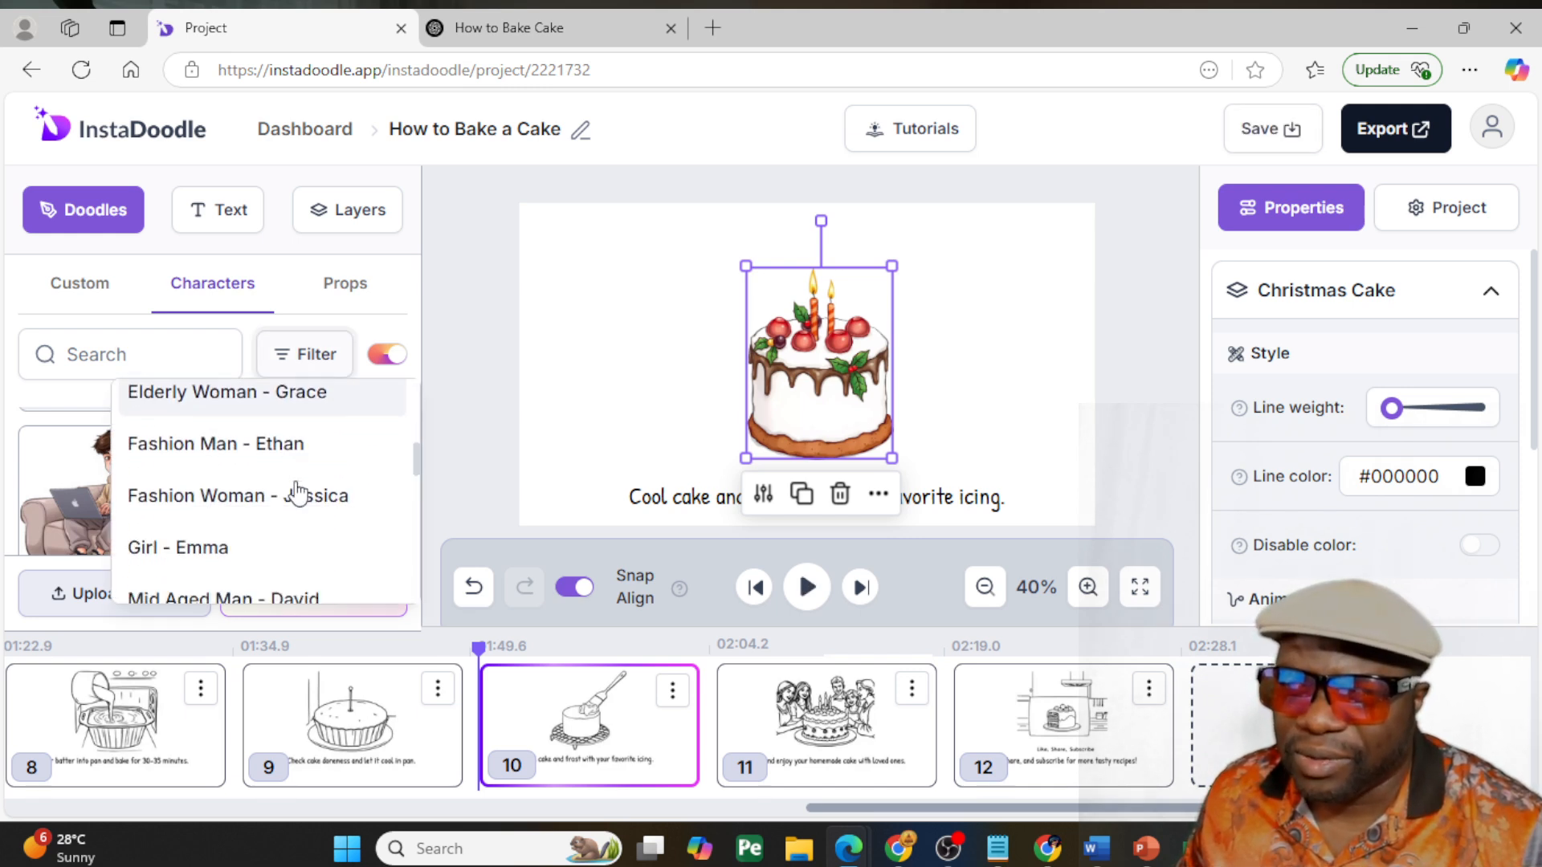
click(205, 536)
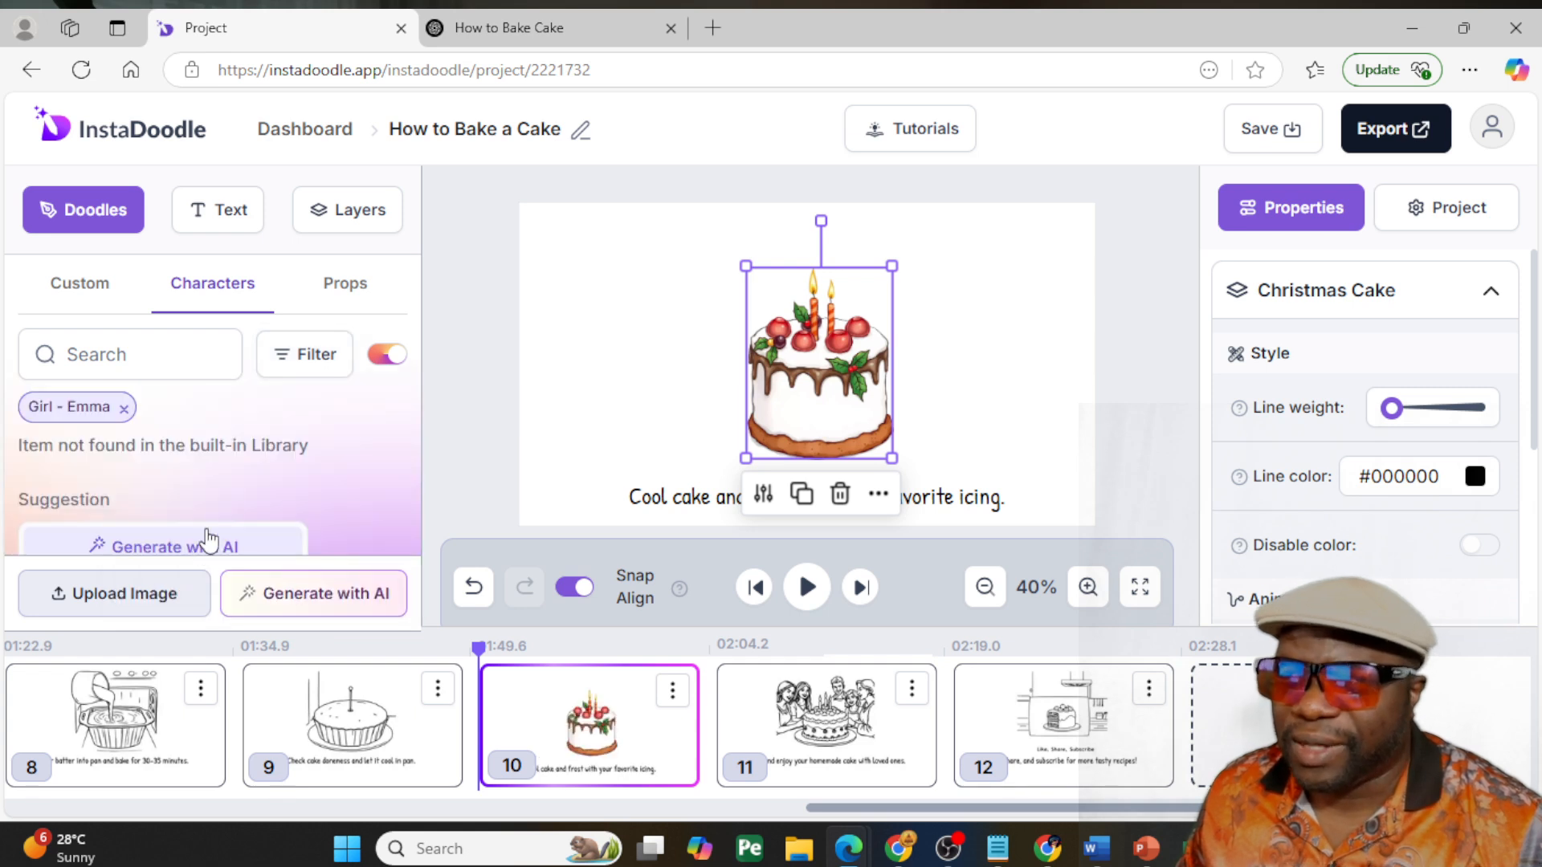
click(317, 359)
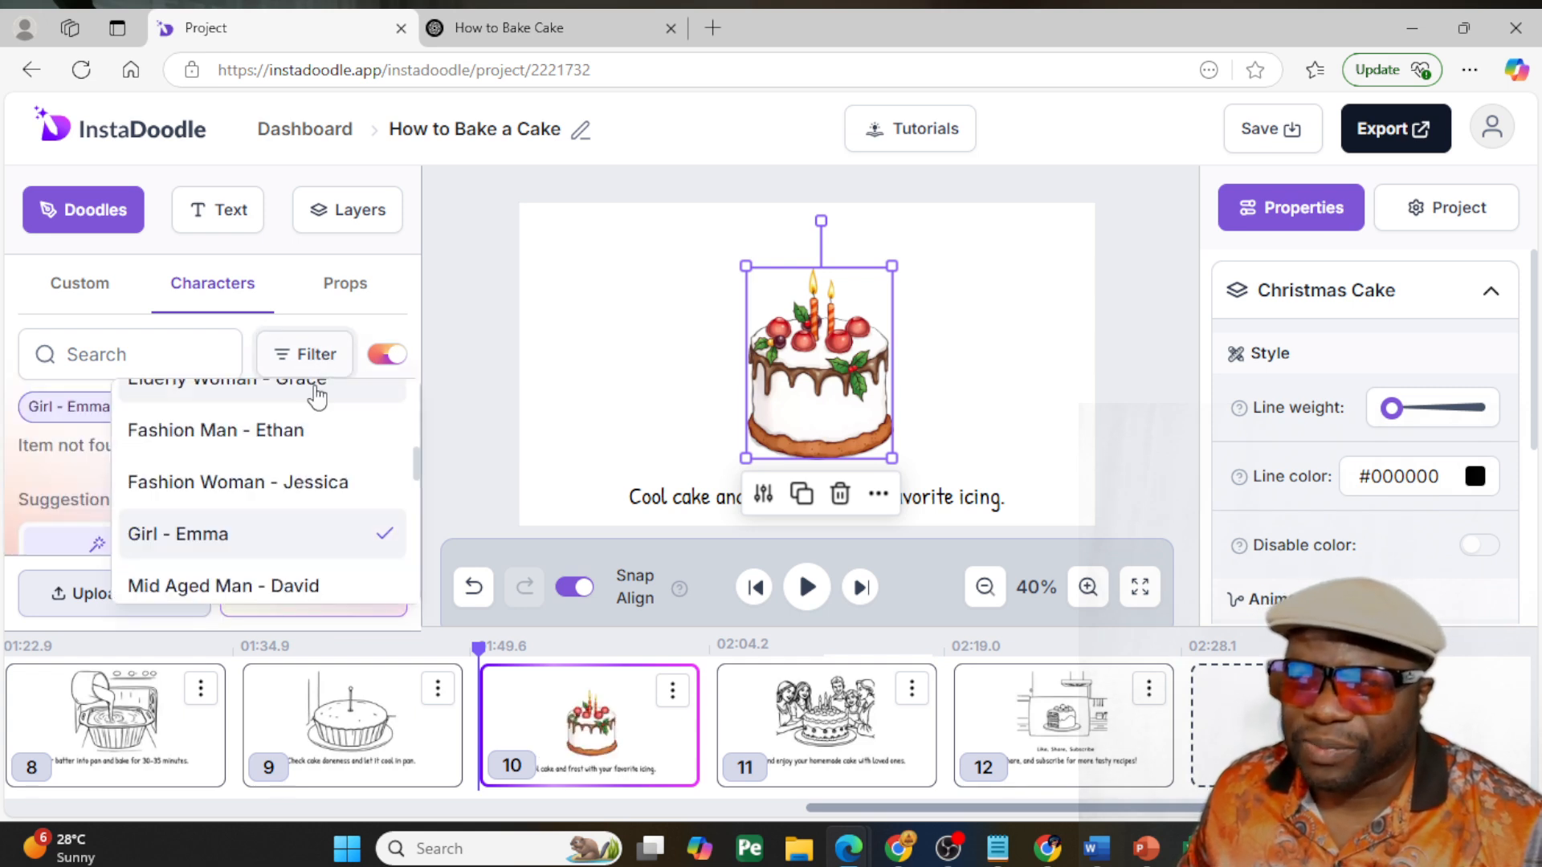
click(283, 485)
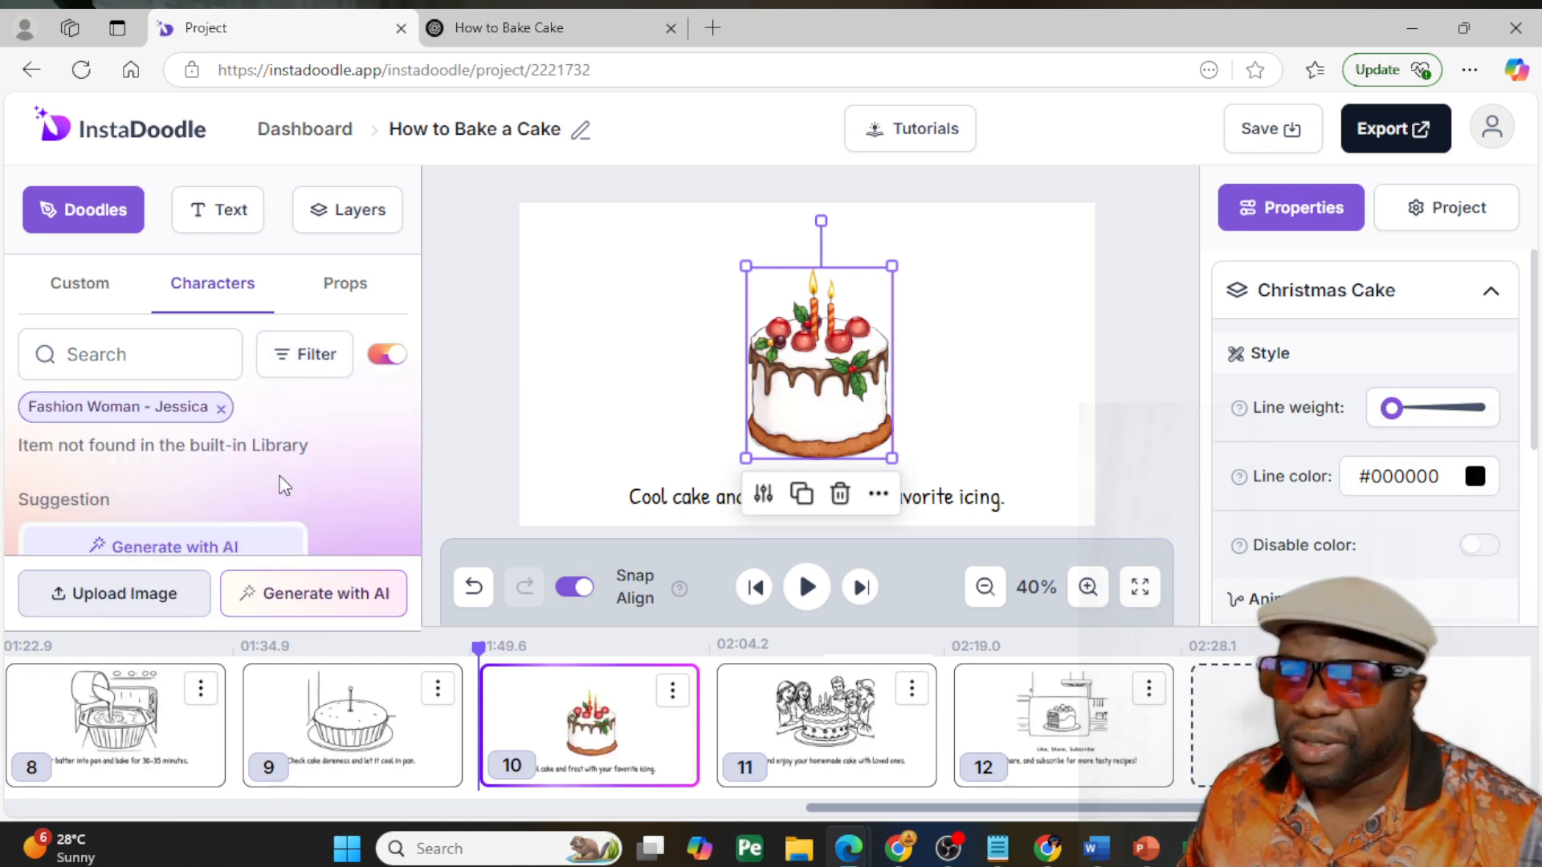
- Filter the coloured character doodles to Elderly Woman - Grace
click(297, 371)
scroll(273, 454, up, 3)
click(273, 485)
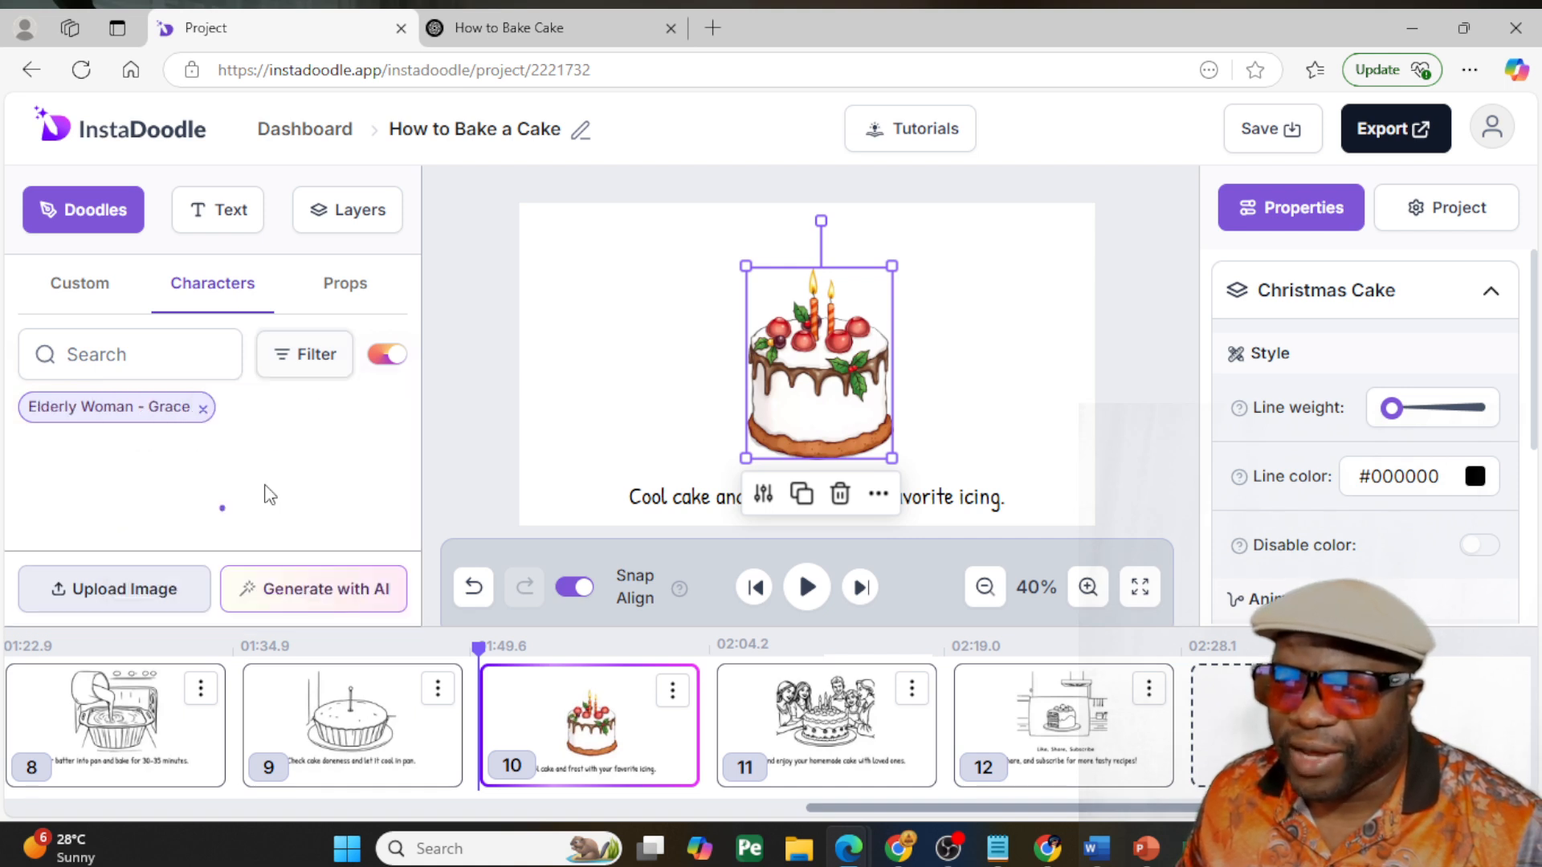
scroll(273, 486, down, 5)
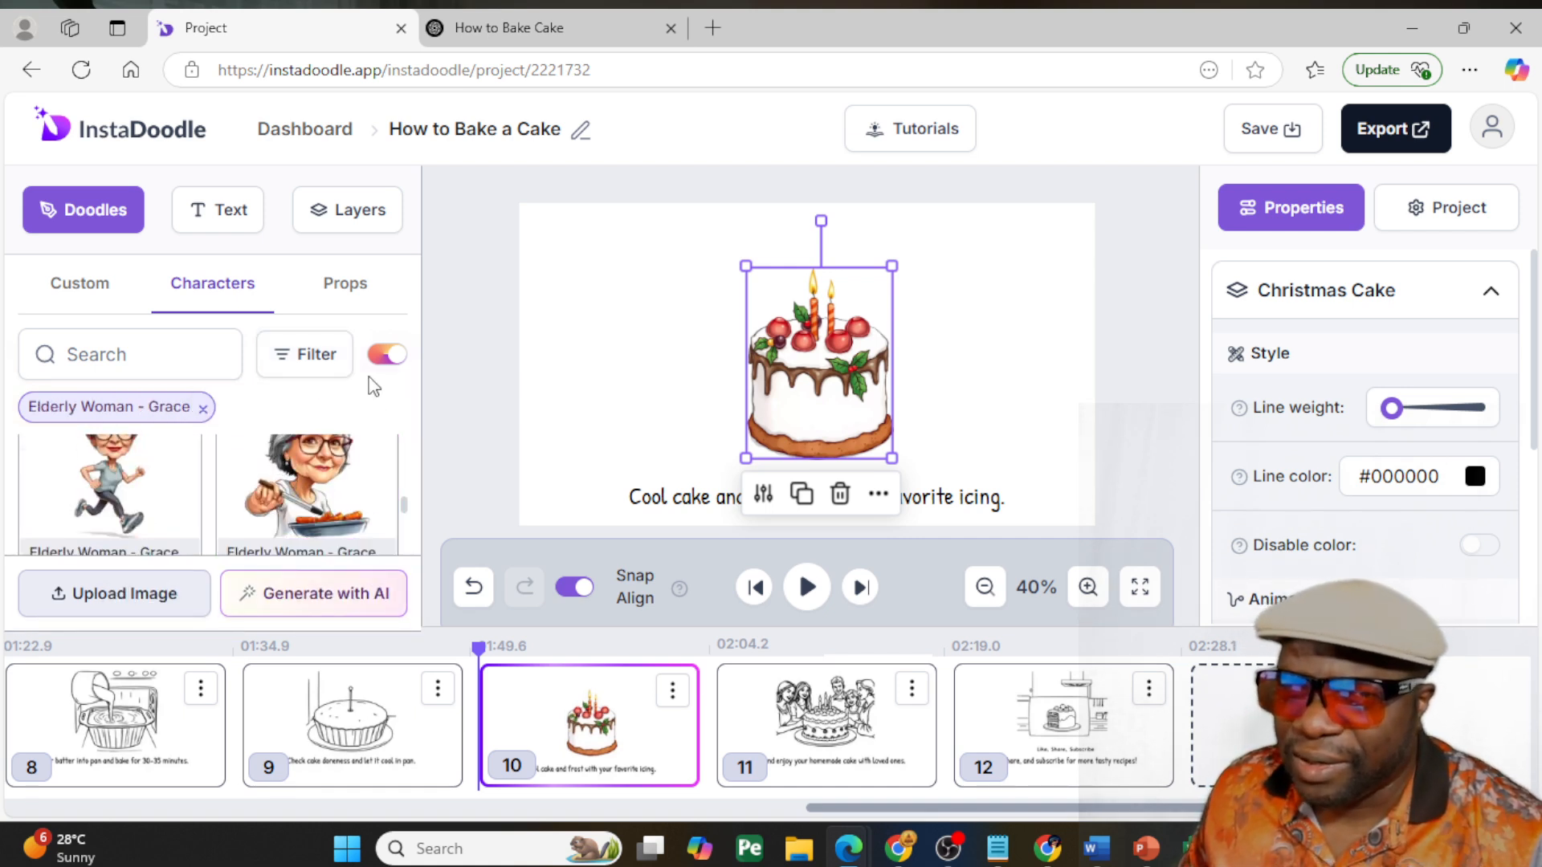
scroll(325, 482, down, 3)
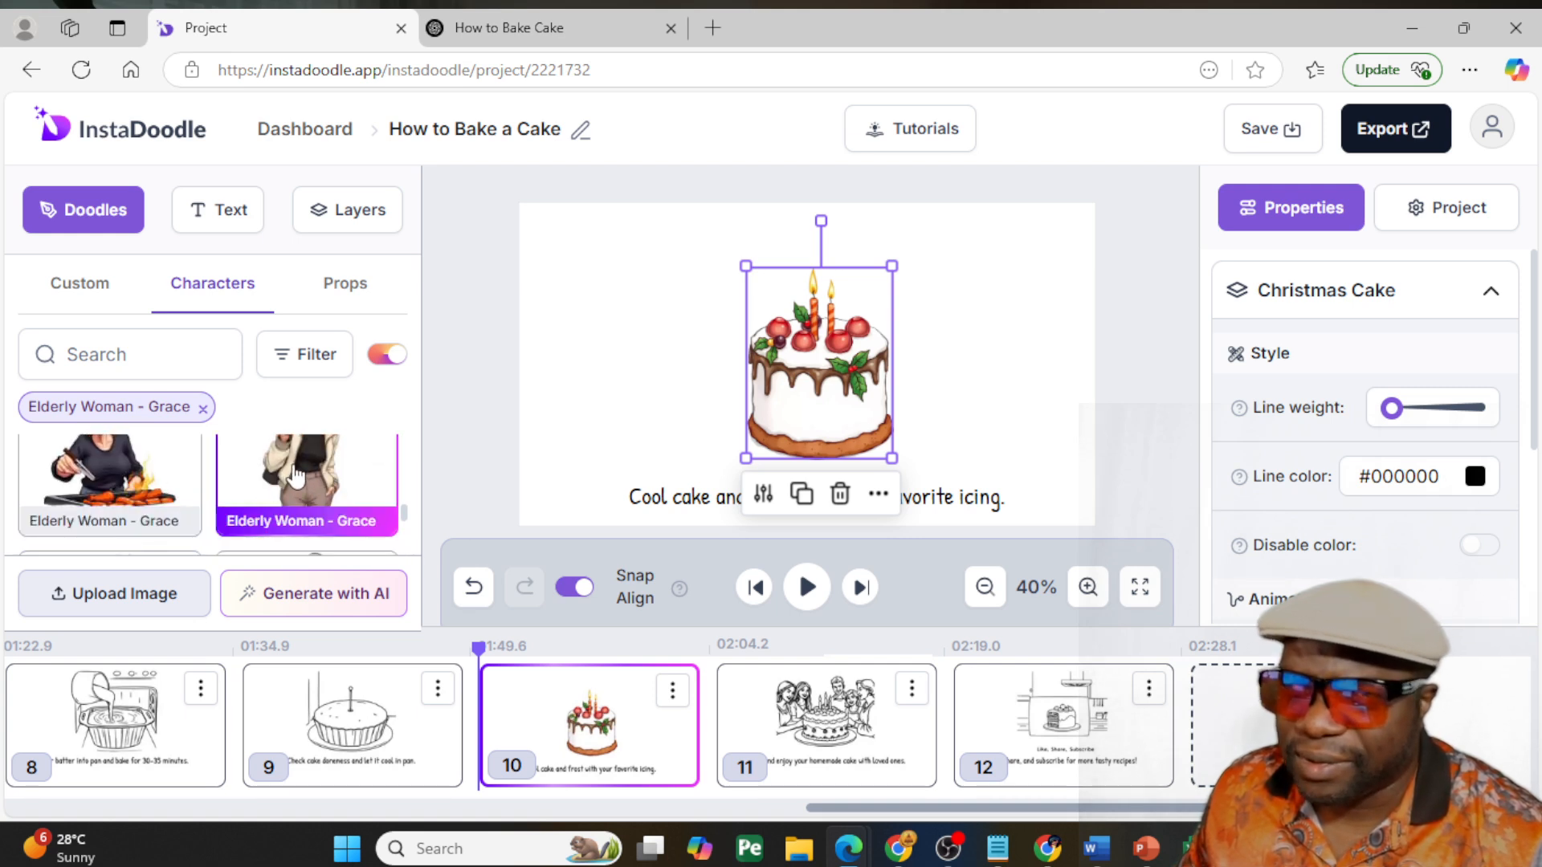
- Add Grace in a beige jacket holding a drink to the left of slide 10, and shift the caption and cake right
click(295, 473)
drag(809, 347, 694, 252)
click(469, 310)
drag(851, 506, 904, 514)
drag(823, 402, 835, 411)
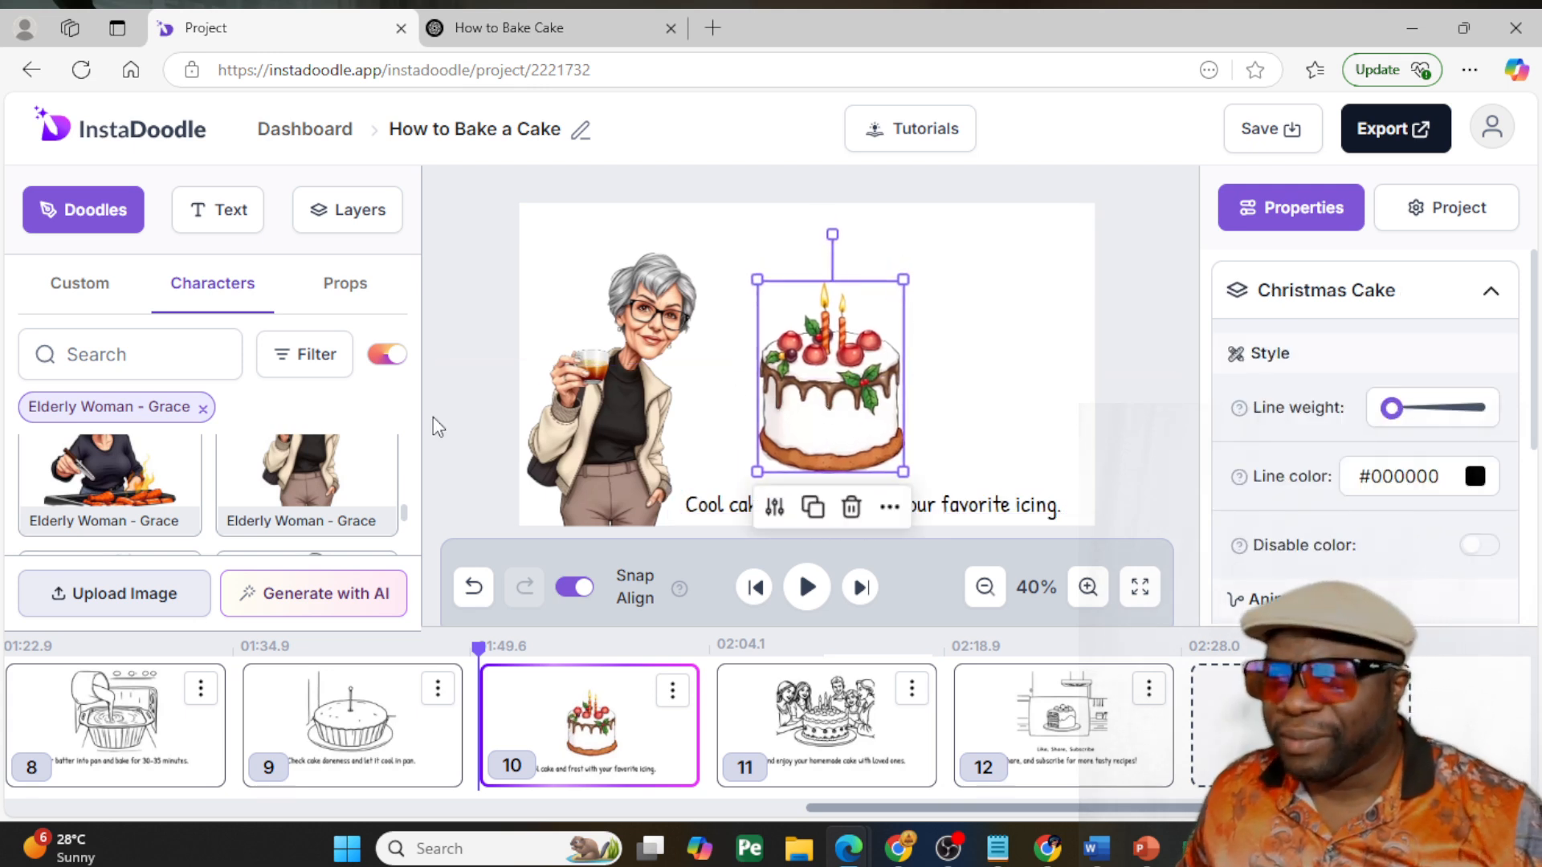
- Open slide 12 and look through more of the Elderly Woman - Grace characters
scroll(289, 554, down, 2)
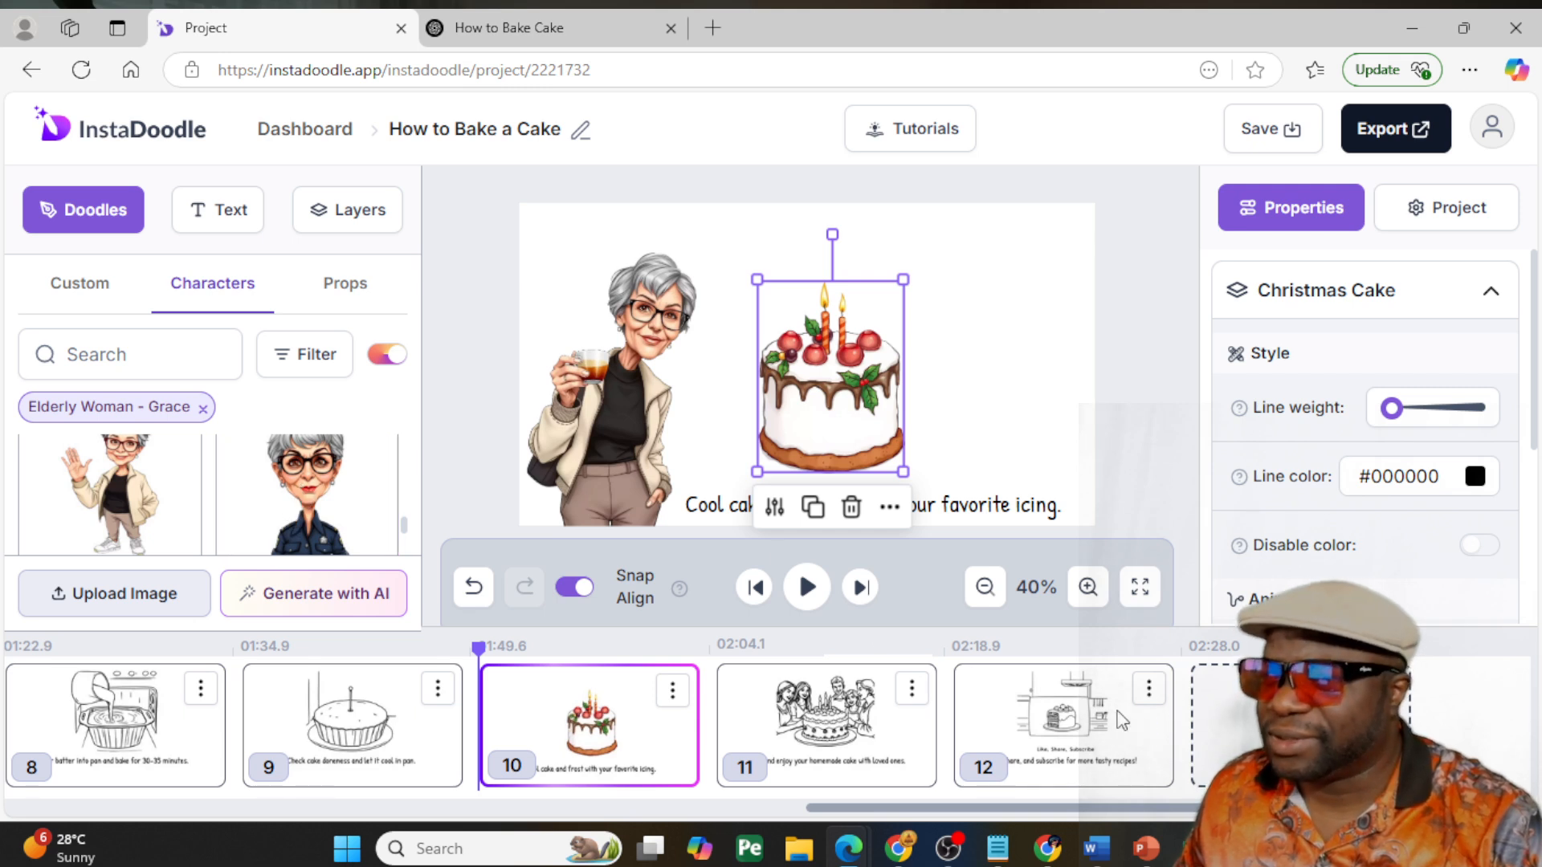
click(1053, 692)
drag(840, 358, 840, 366)
click(1124, 371)
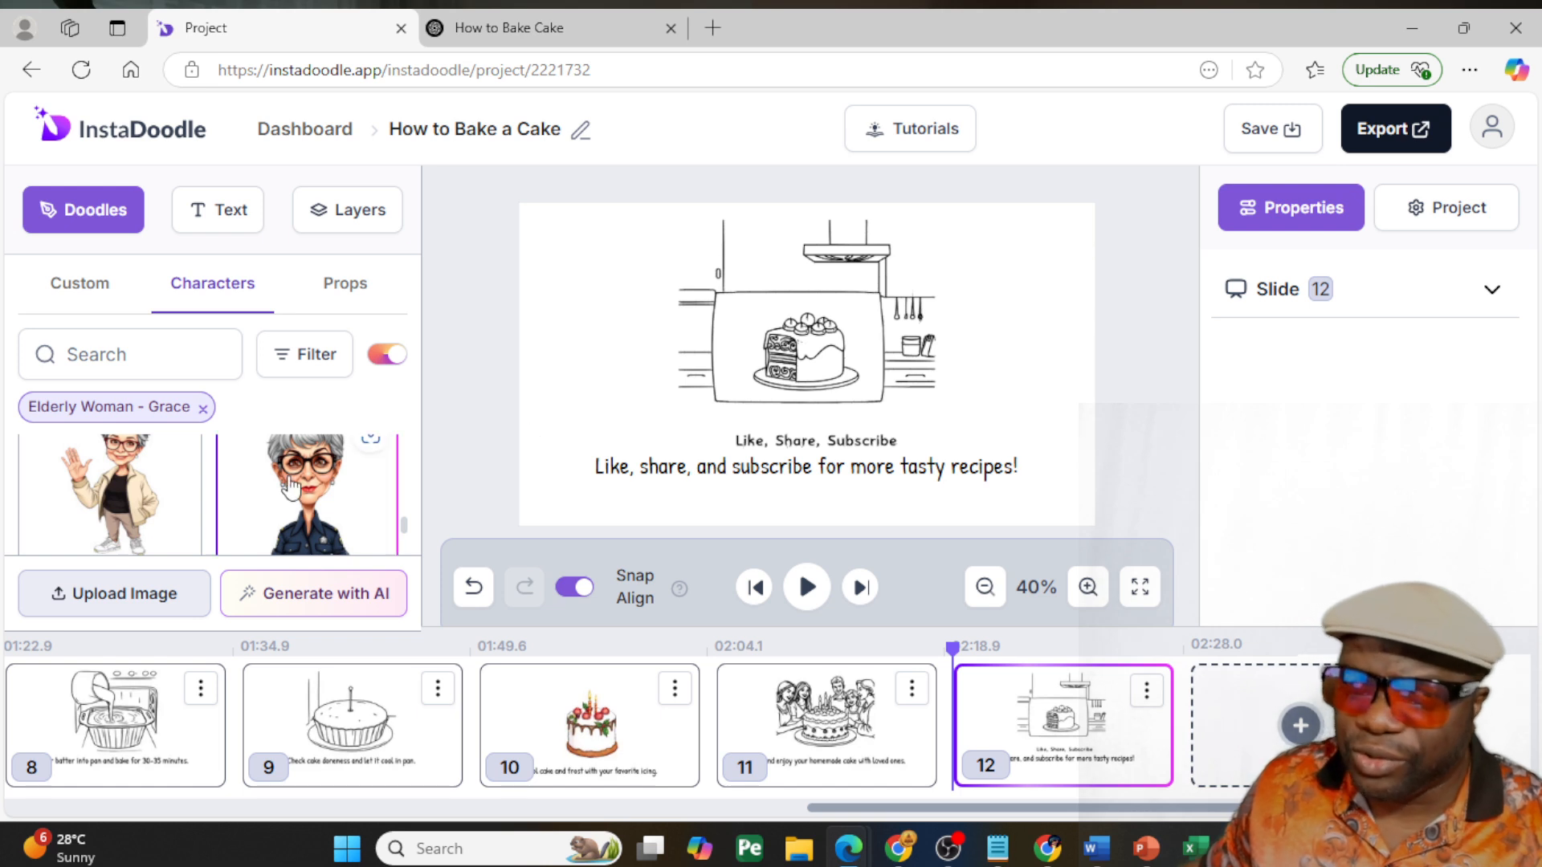
scroll(273, 521, down, 2)
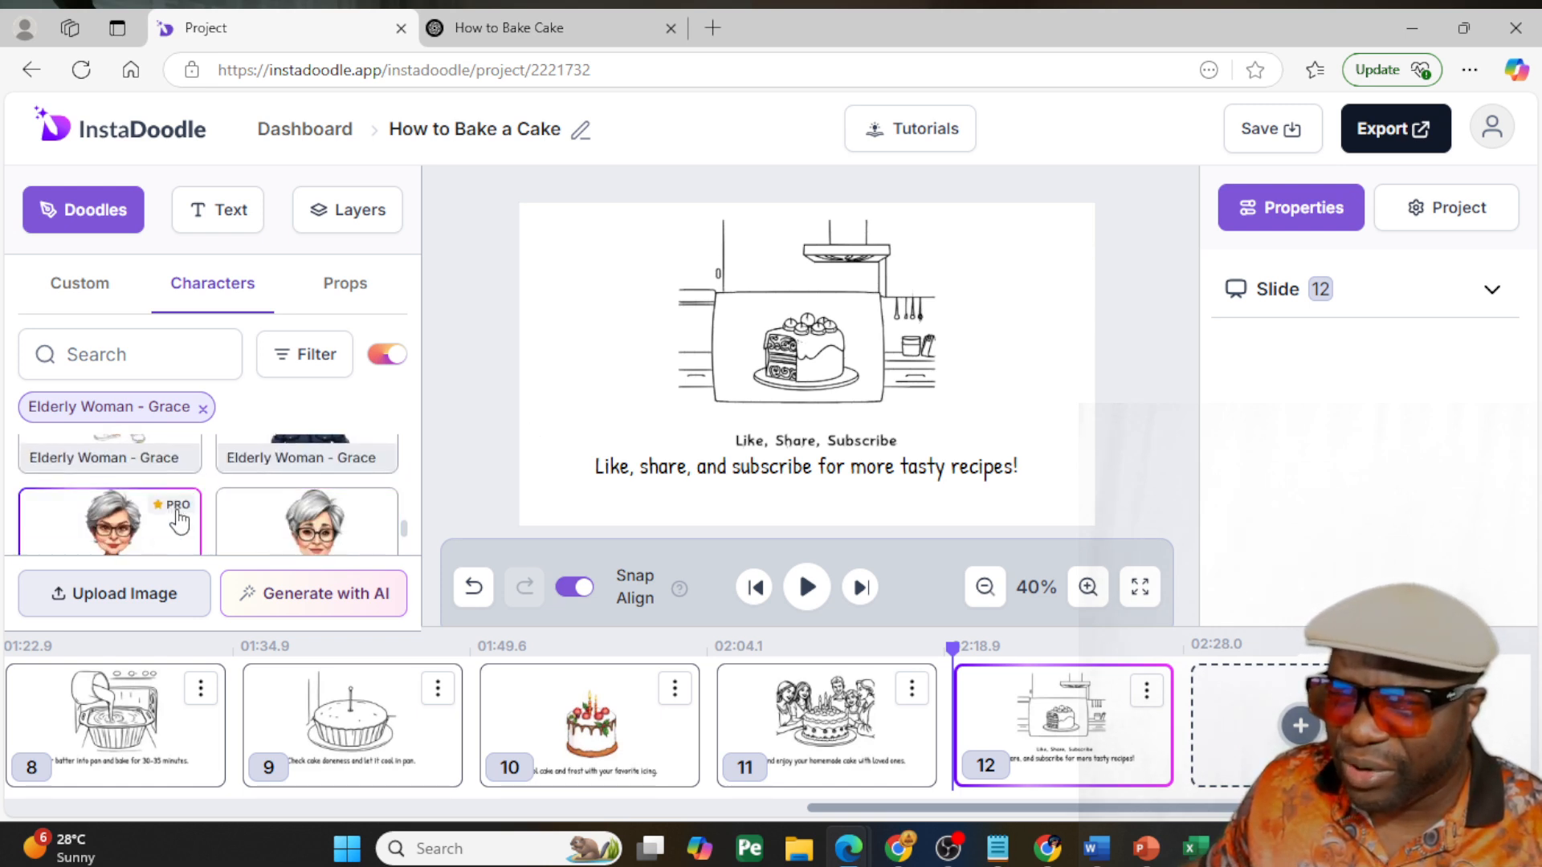
- Start rendering the cake video for export at 720p
click(1417, 136)
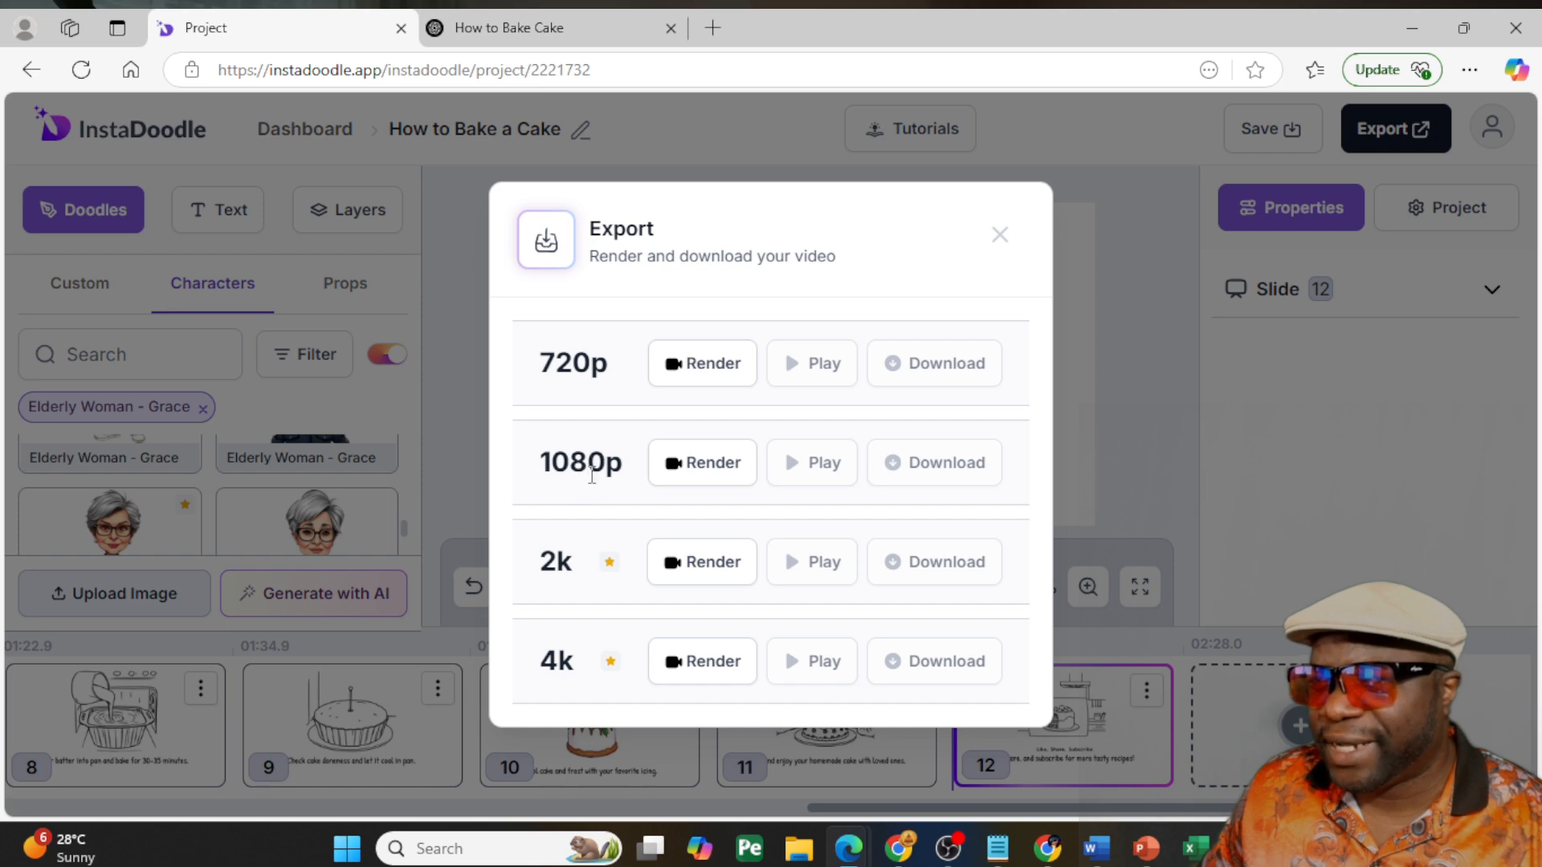
click(701, 366)
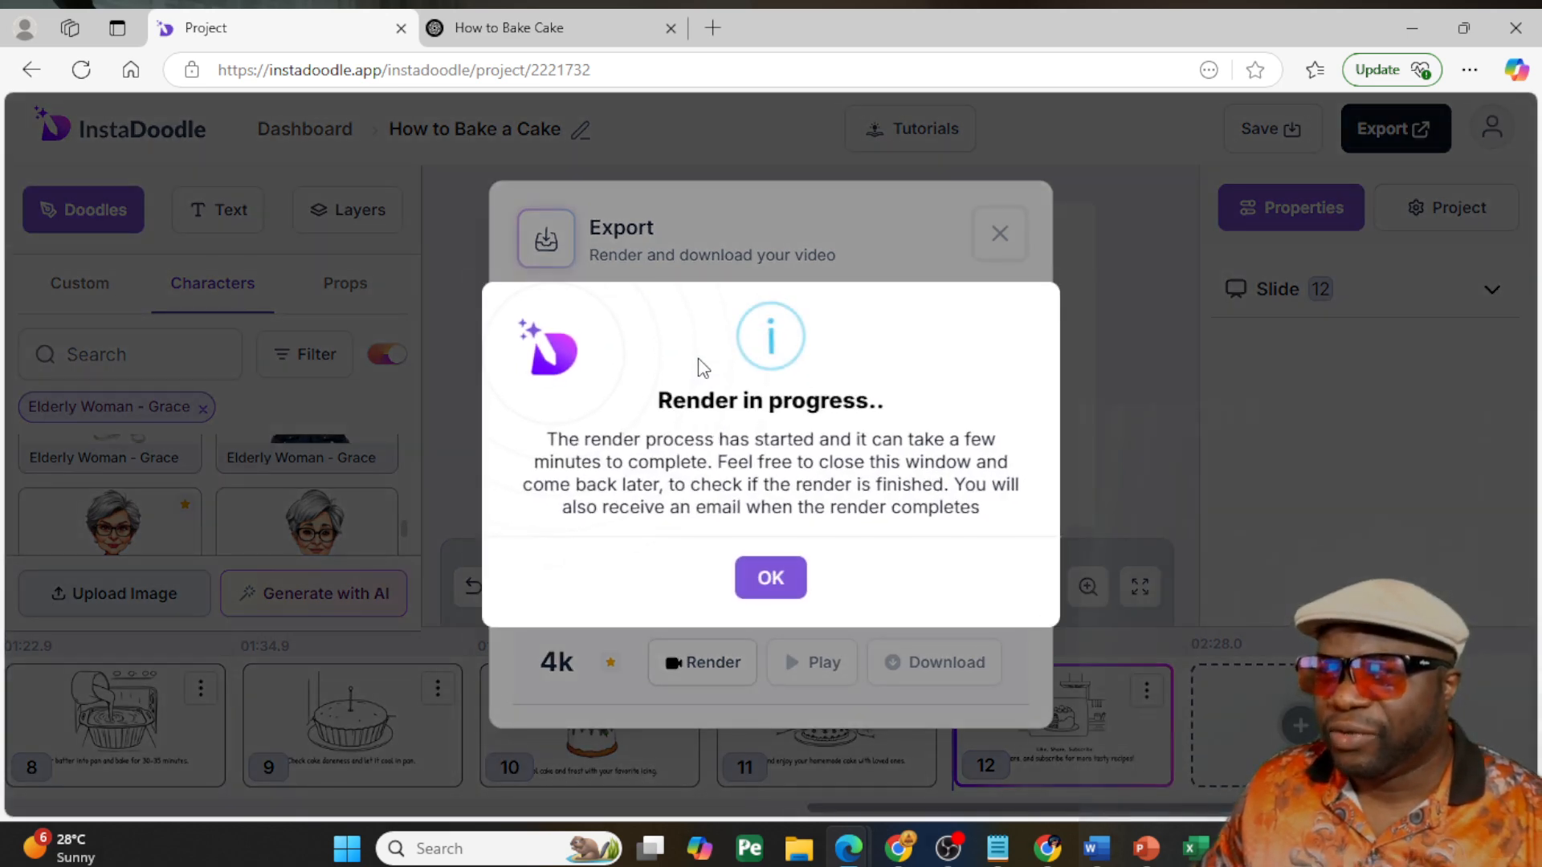
click(784, 579)
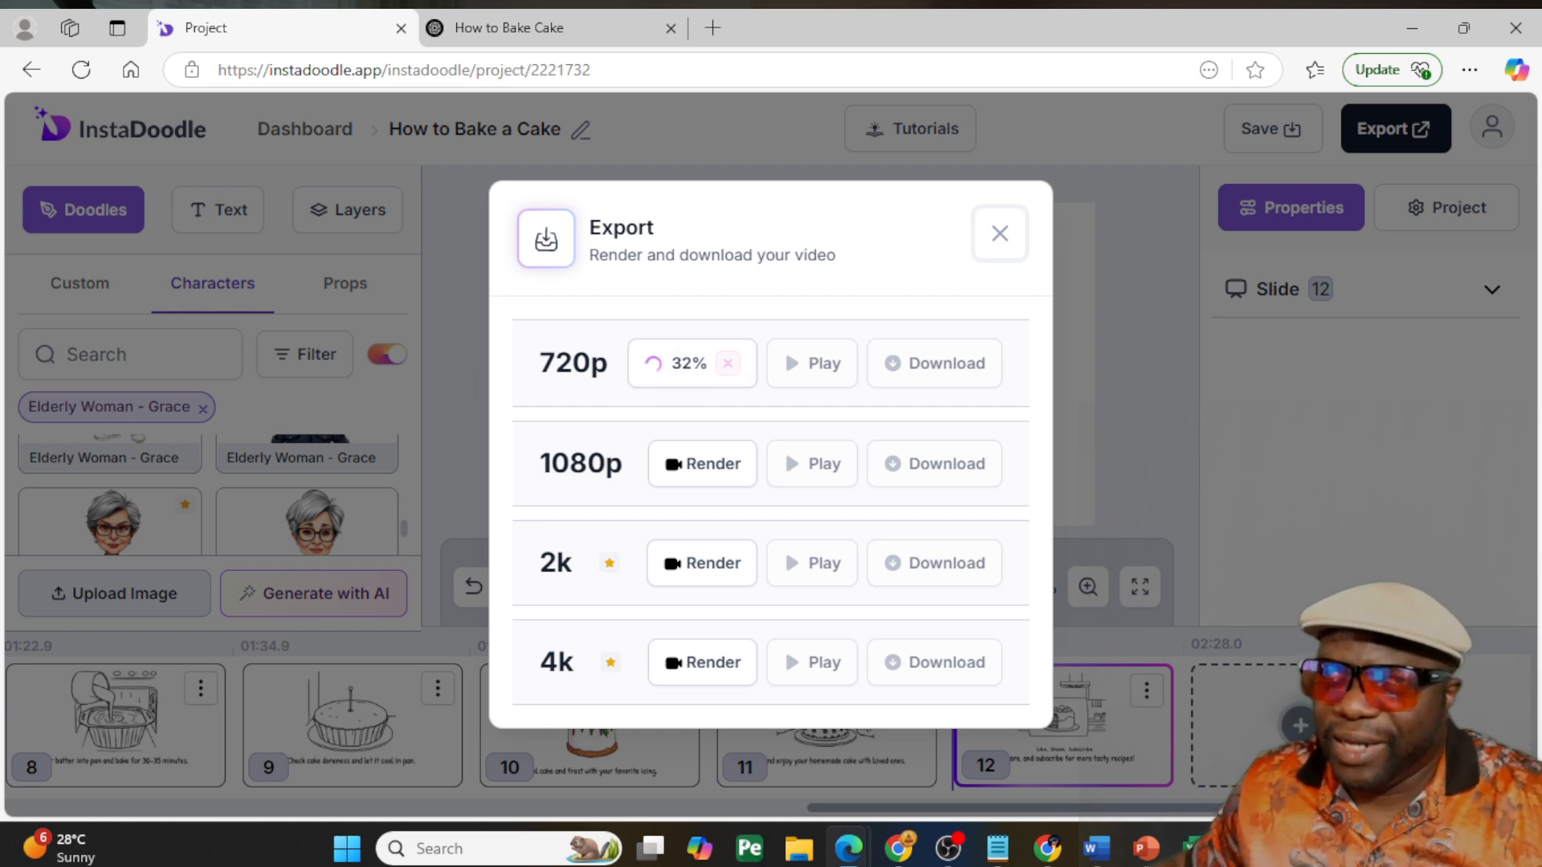
- Close the How to Bake Cake chat and try bringing the InstaDoodle dashboard into the project's browser window
click(626, 27)
key(ctrl+w)
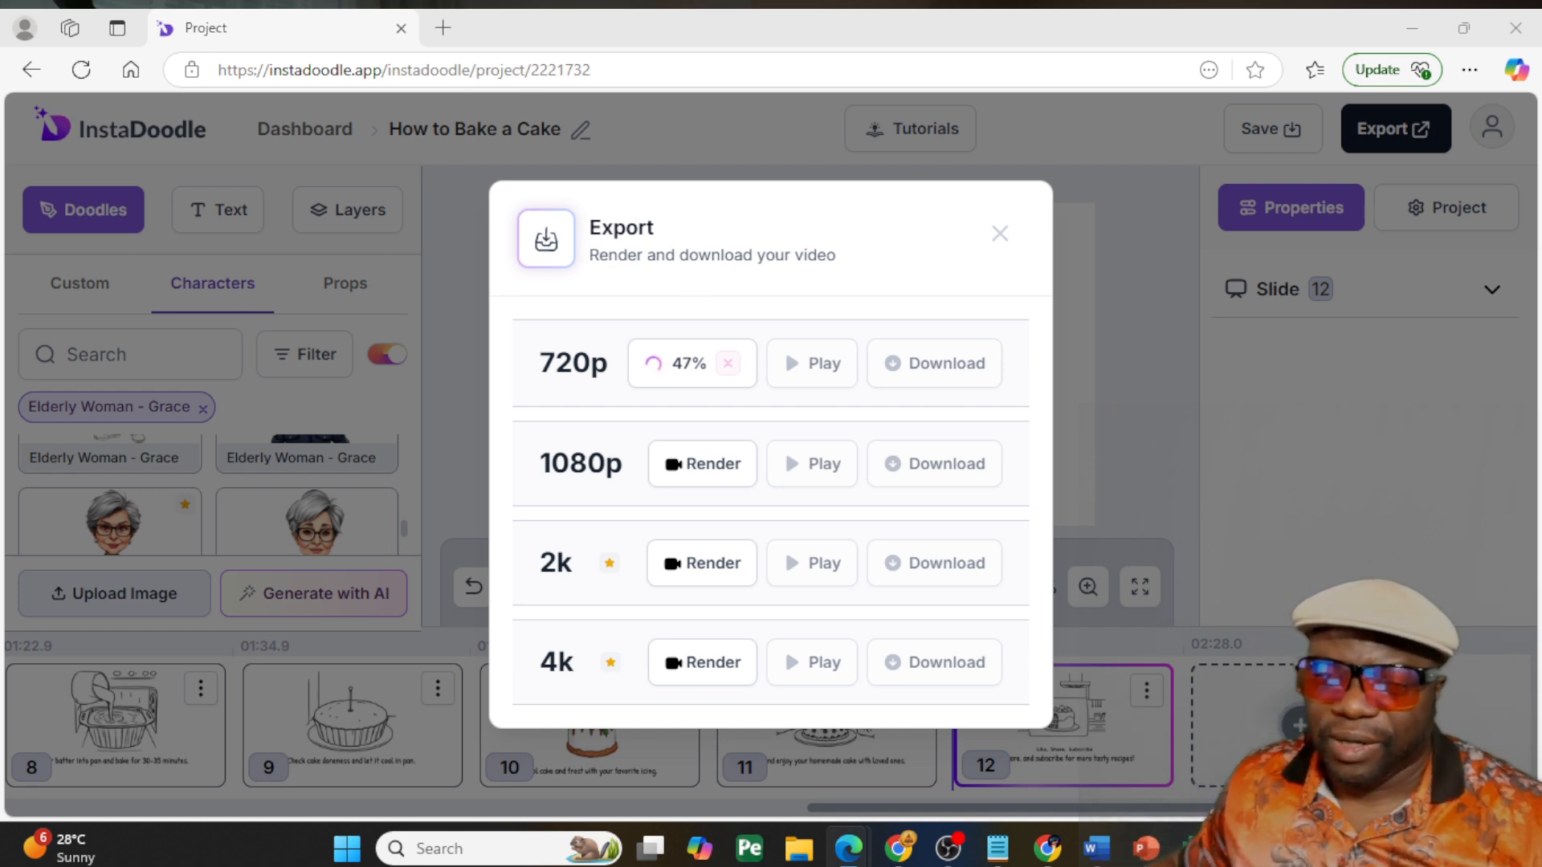
drag(0, 434, 482, 27)
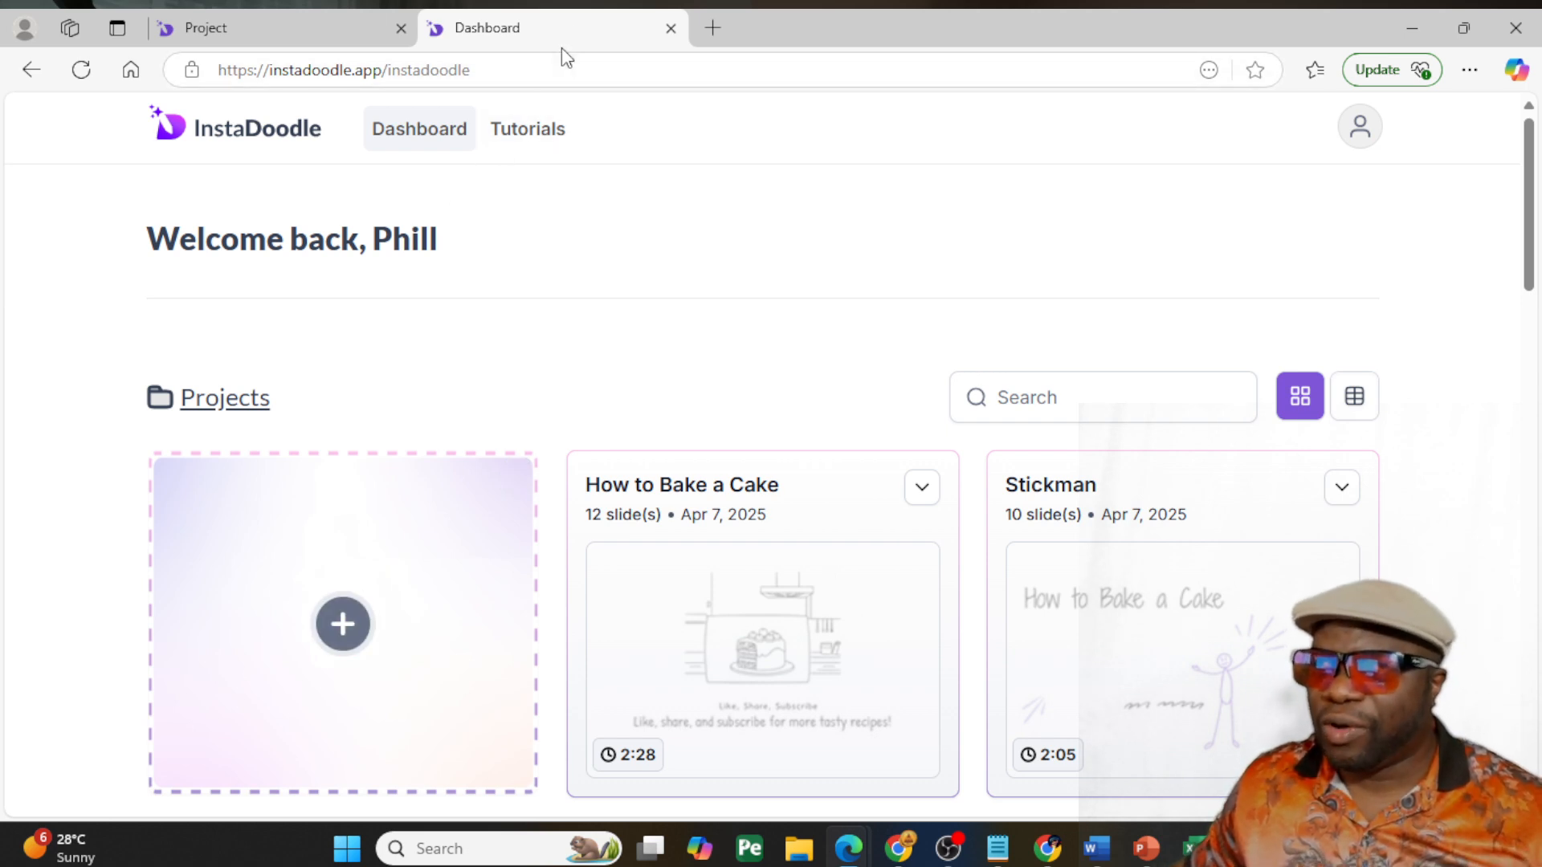
drag(563, 29, 337, 337)
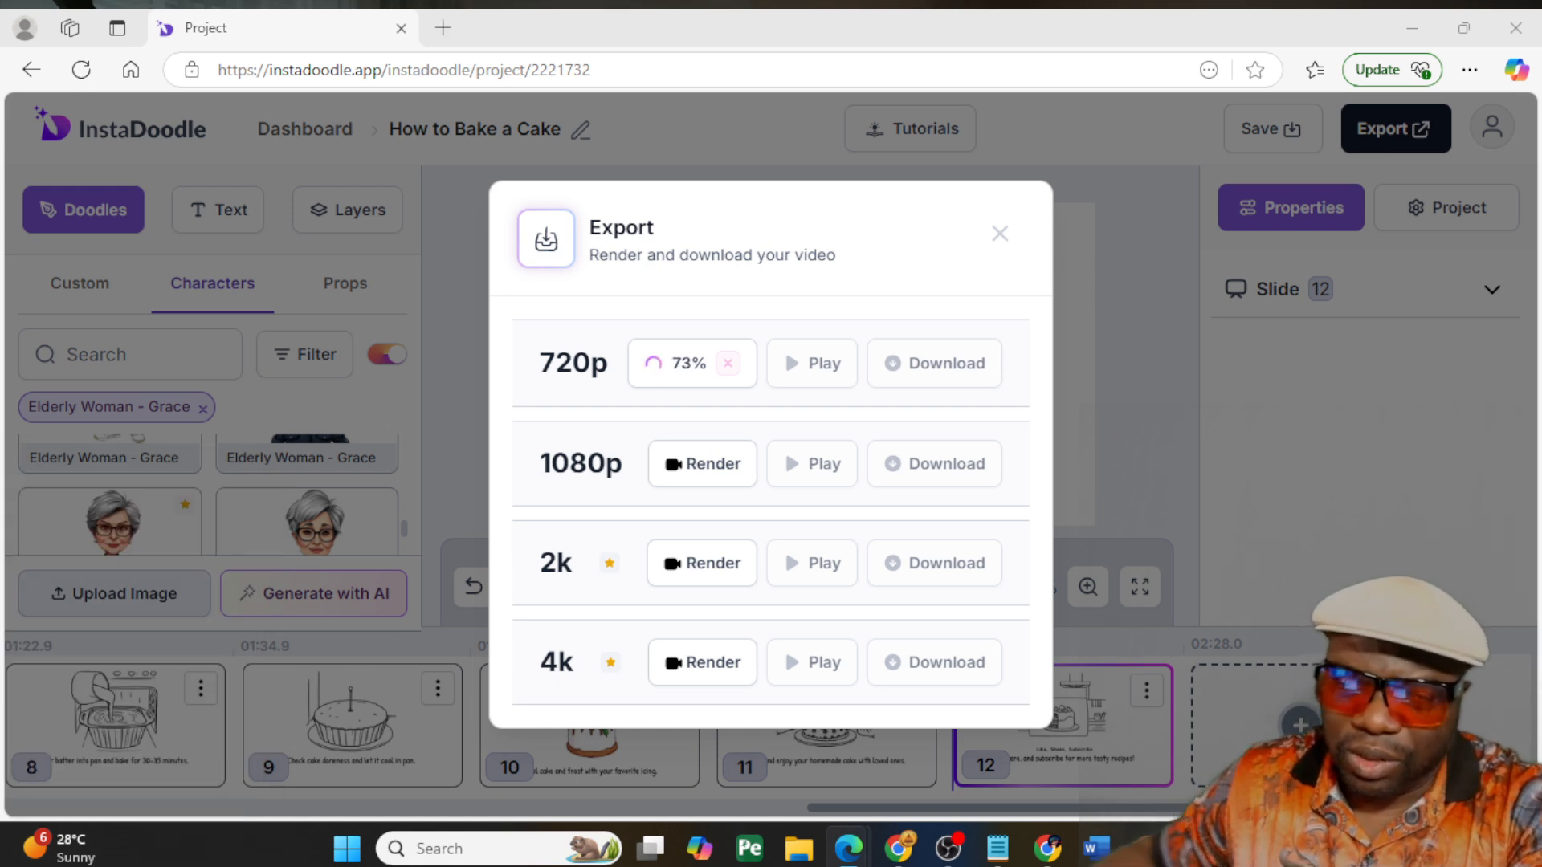
- Bring ChatGPT and the InstaDoodle dashboard into the project's browser window, staying logged out of ChatGPT
drag(2, 30, 439, 46)
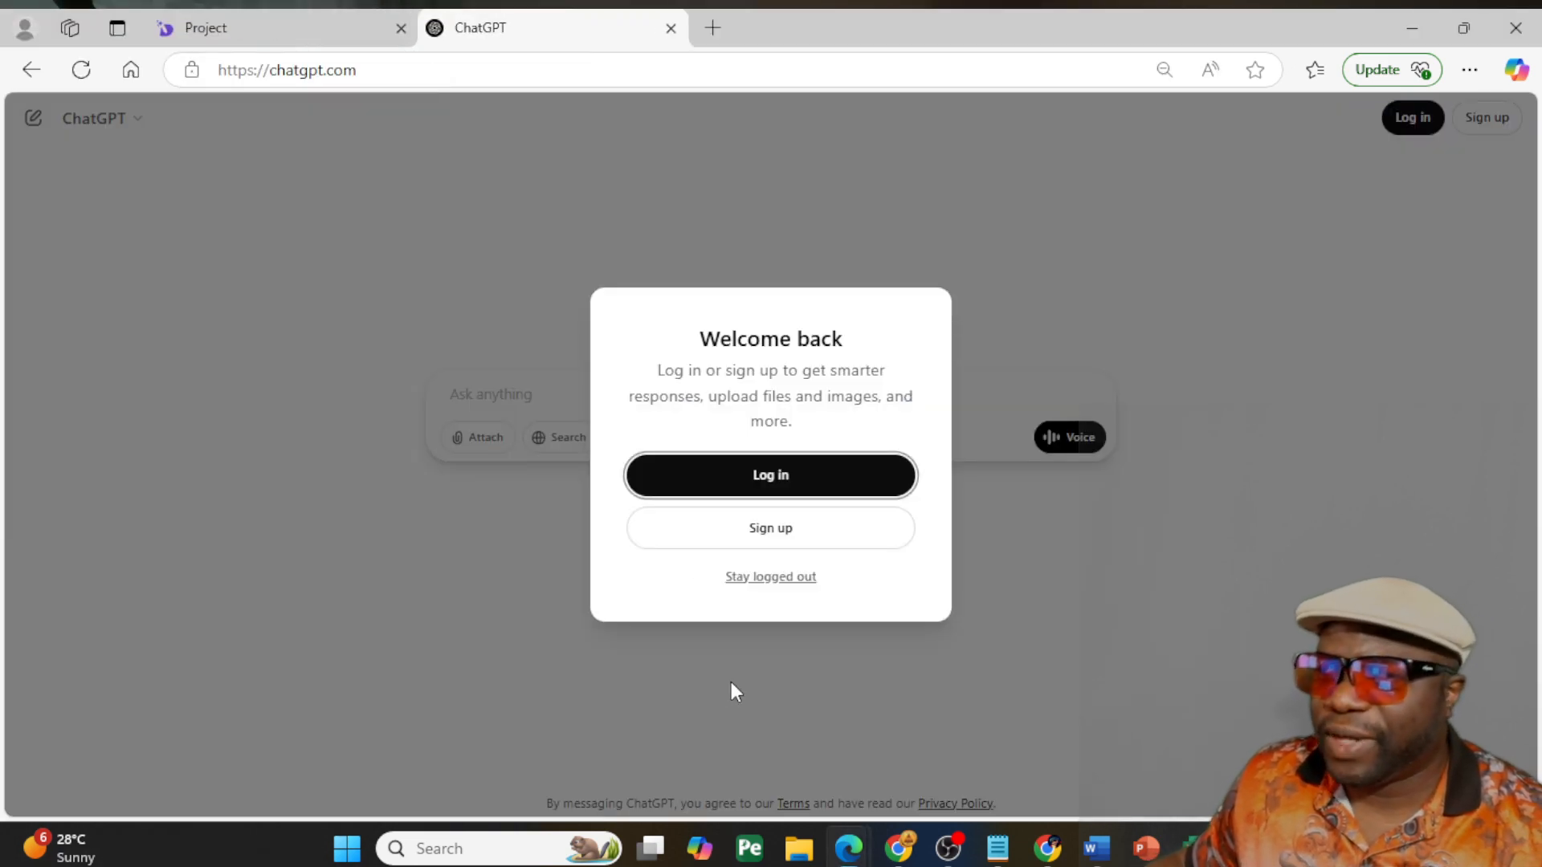
click(777, 577)
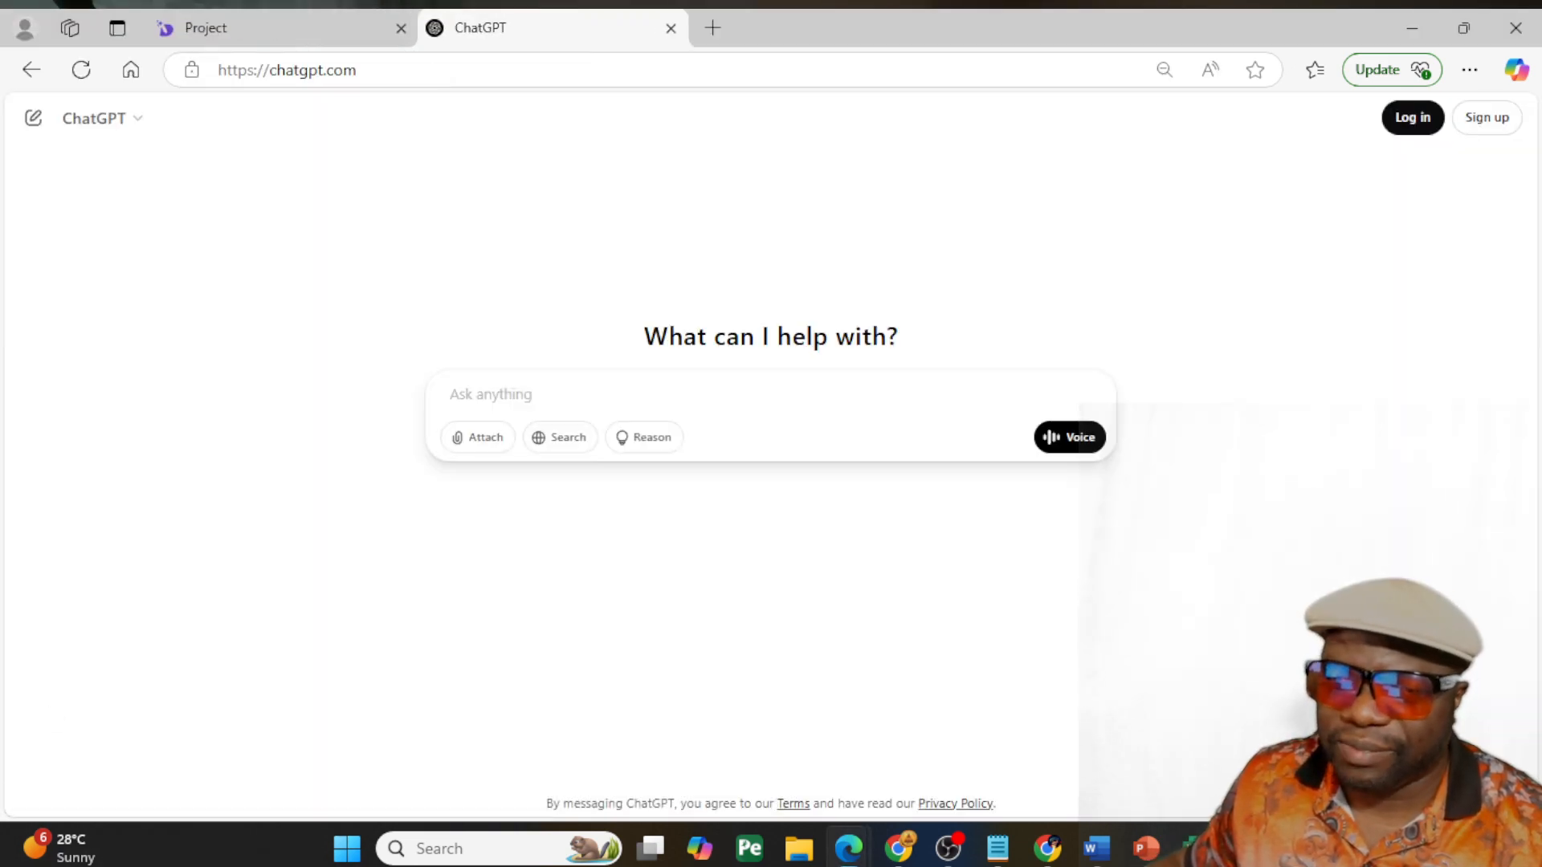
drag(2, 209, 791, 27)
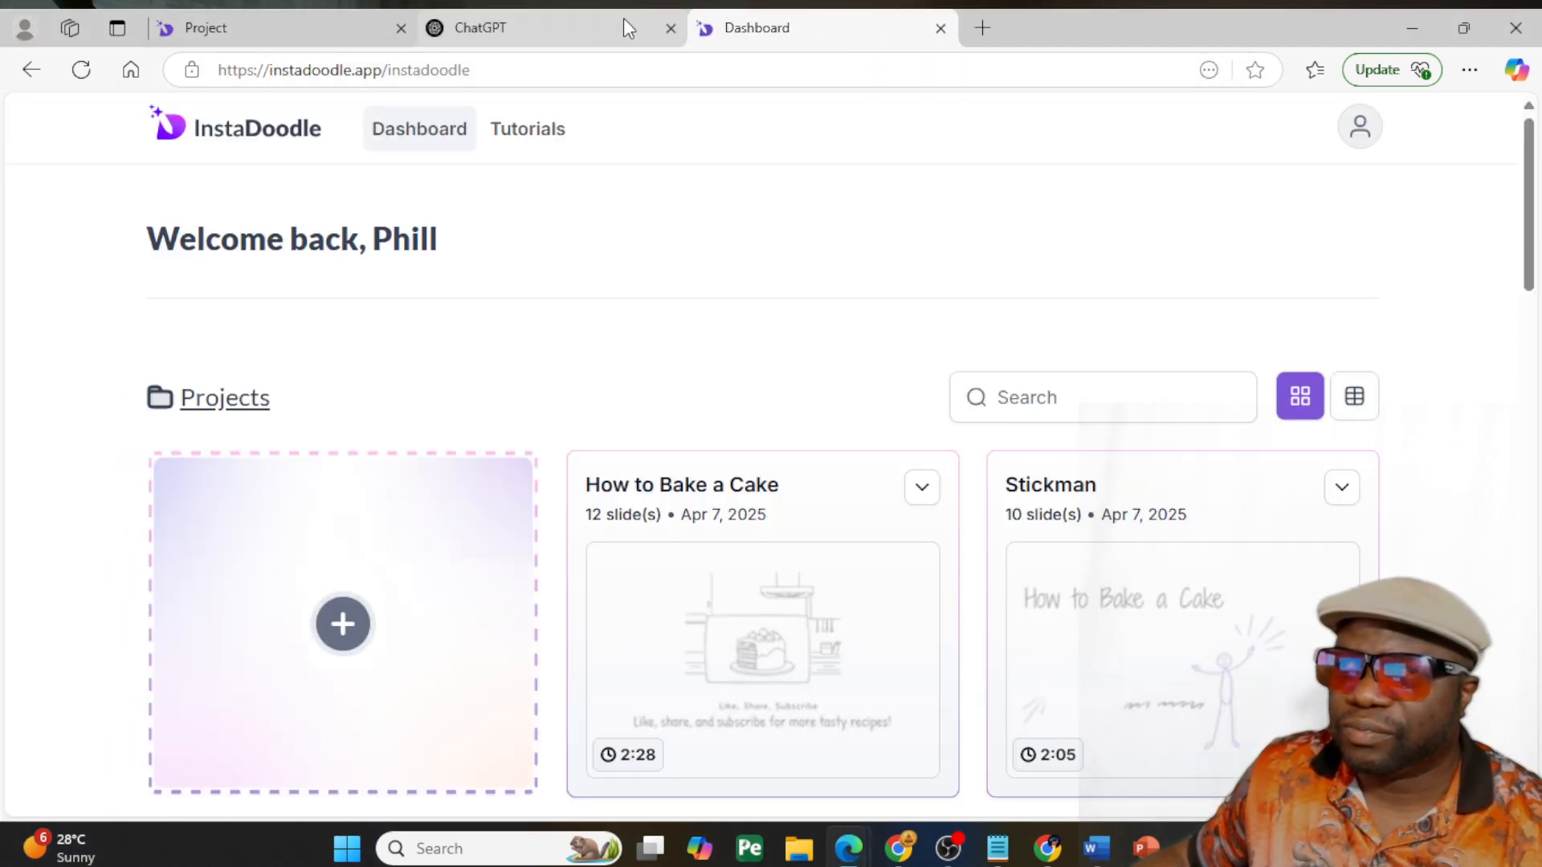
- Switch to ChatGPT and submit the prompt "generate a script for instadoodle on how to make jam"
click(572, 27)
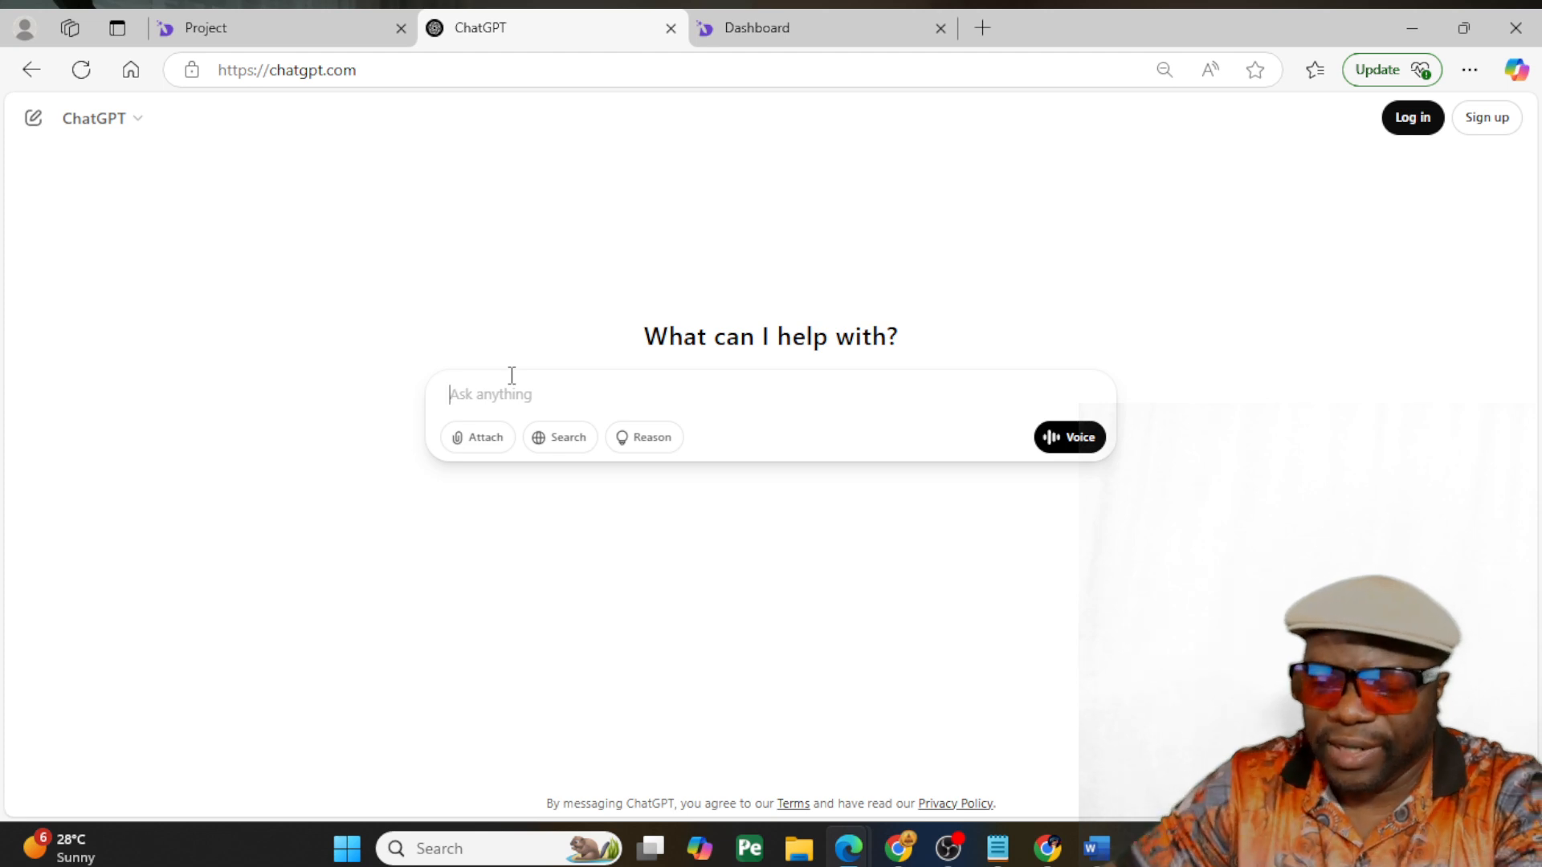
text(generate a script for in)
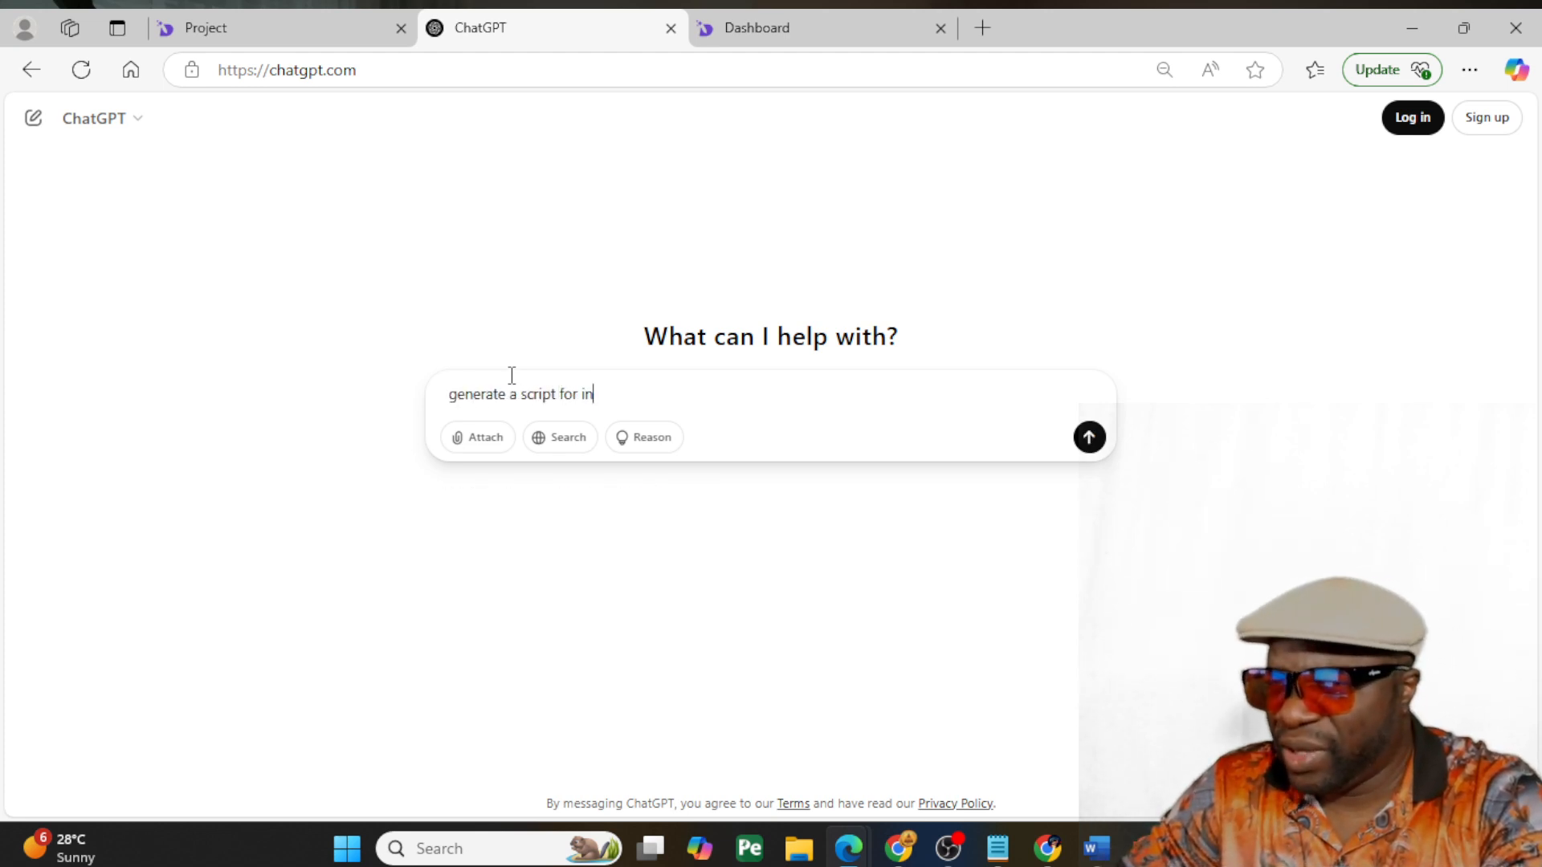
text(stadoodle on how to ma)
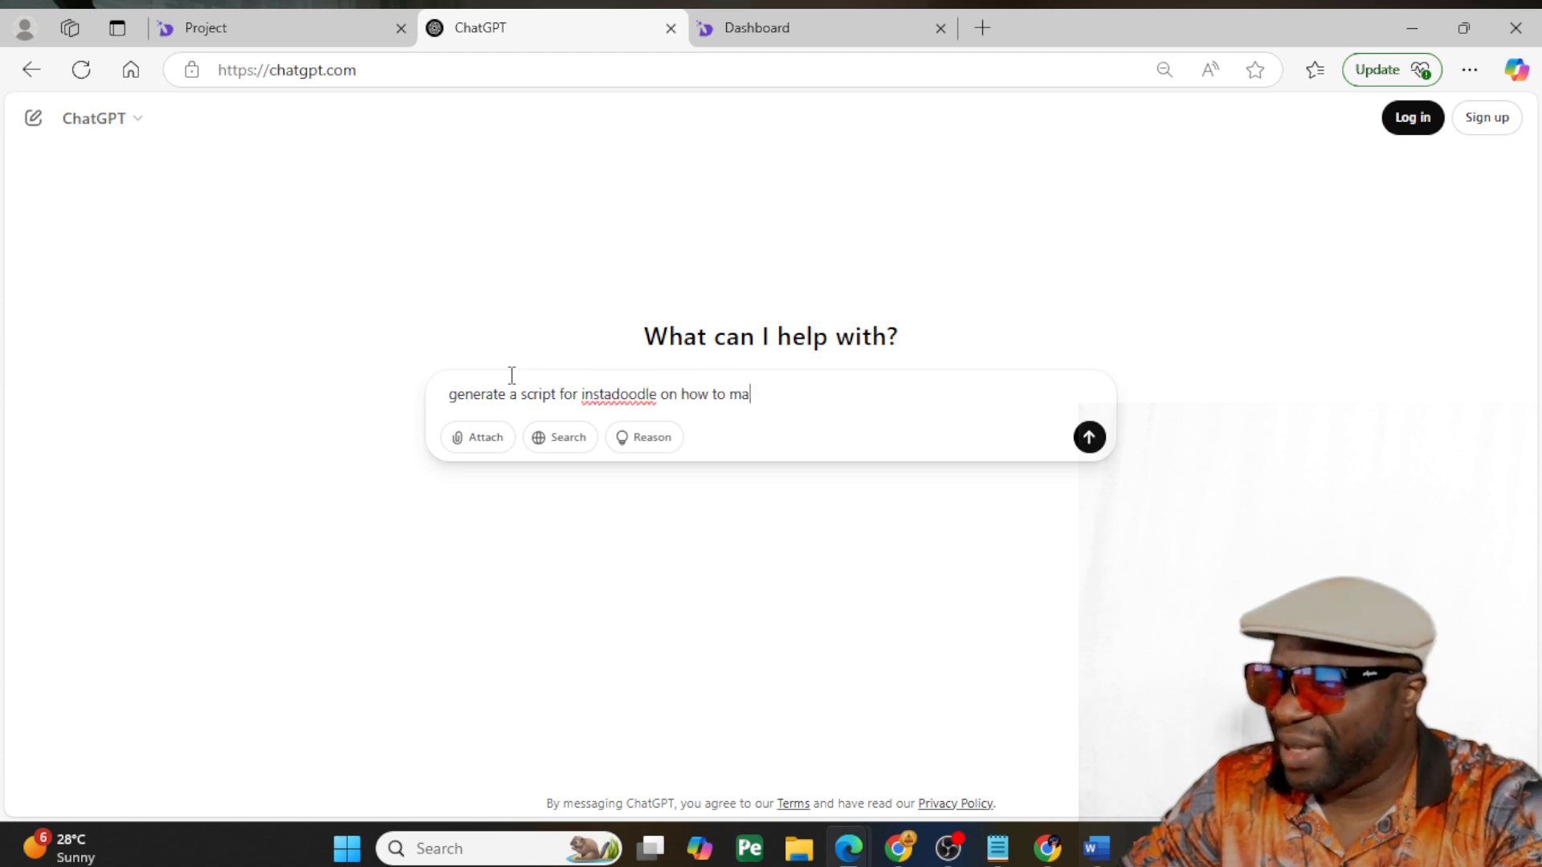
text(ke jam)
key(Return)
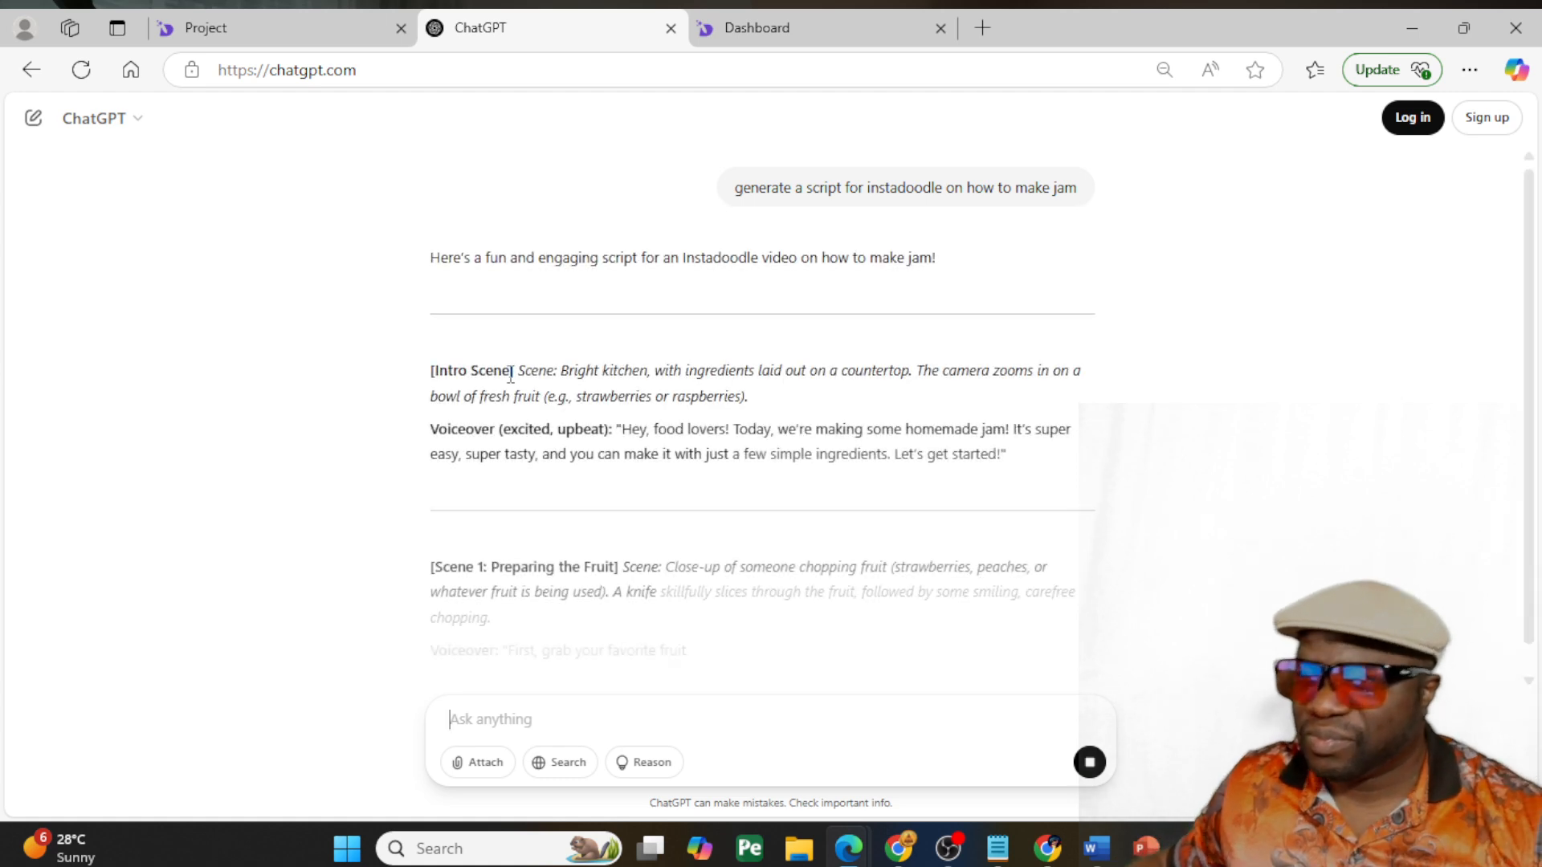
- Review the generated jam script and copy it from the Intro Scene onward
scroll(571, 514, down, 4)
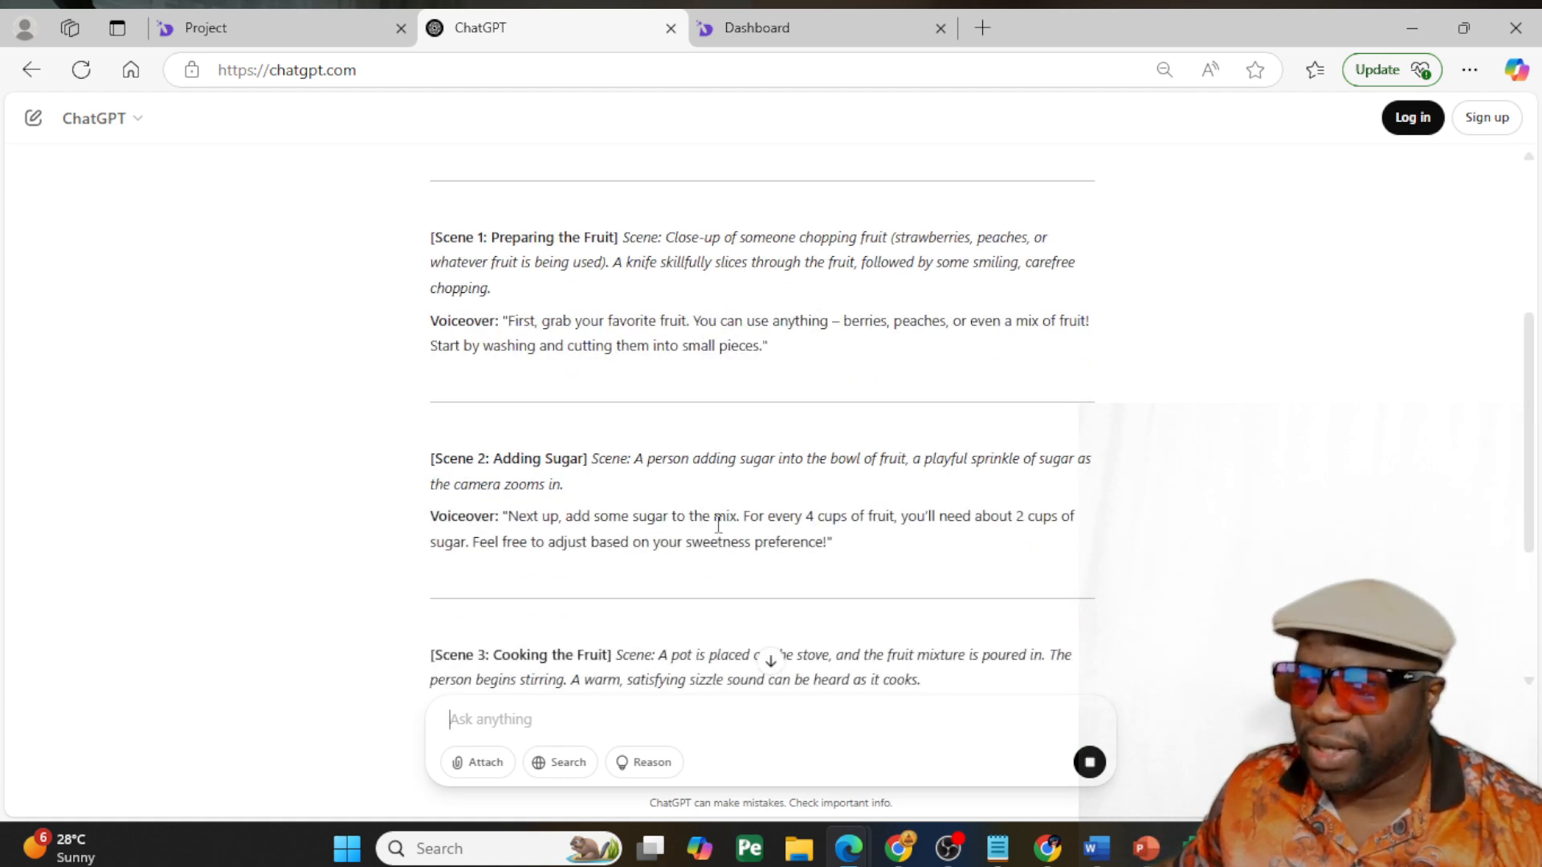
scroll(718, 522, down, 4)
scroll(718, 523, down, 10)
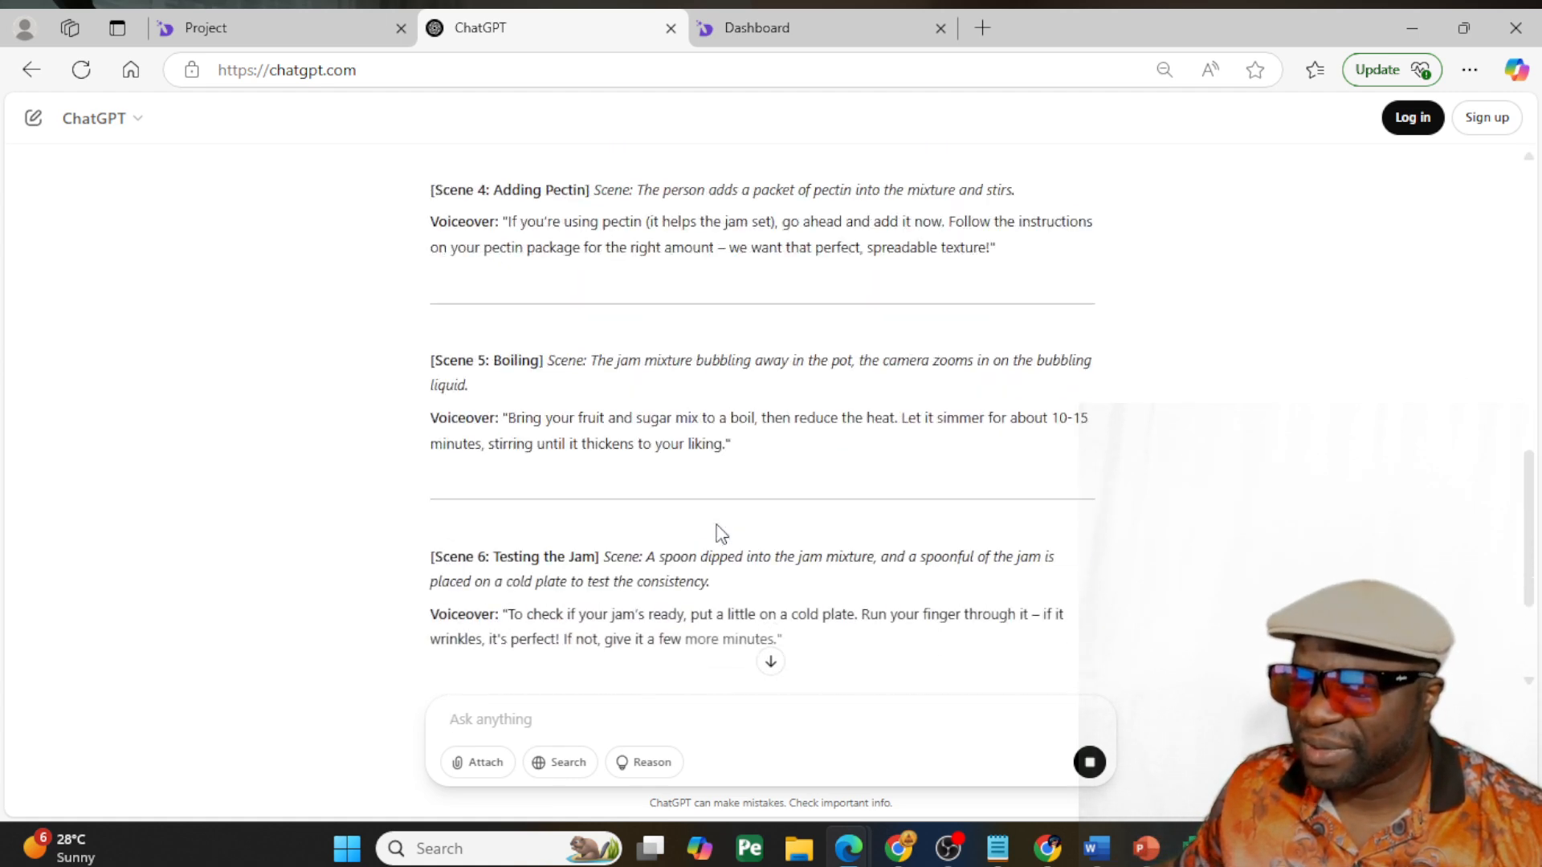
scroll(727, 540, down, 6)
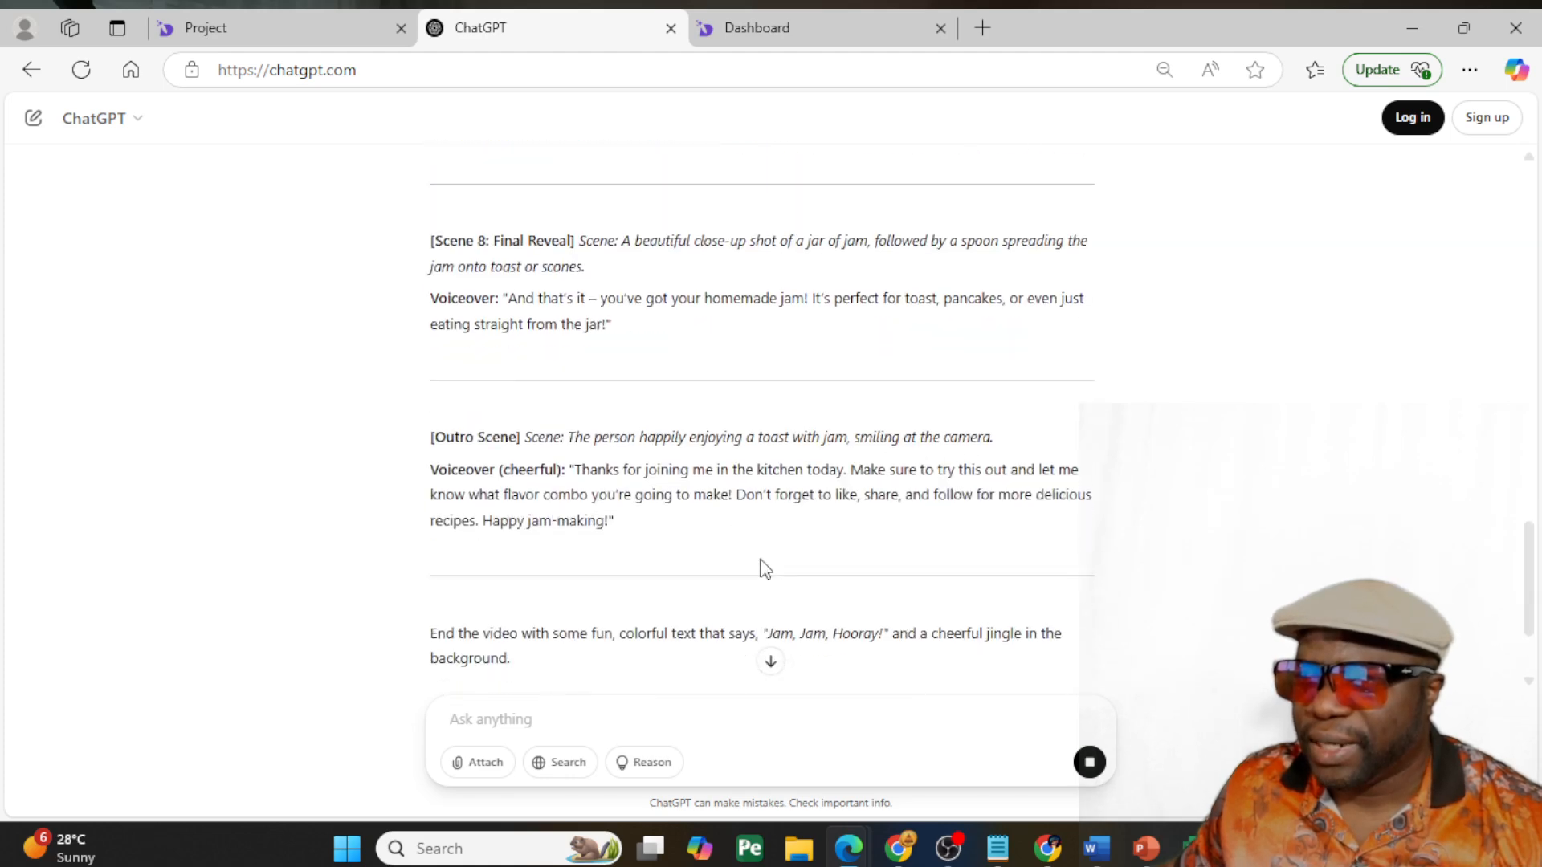
drag(657, 378, 415, 369)
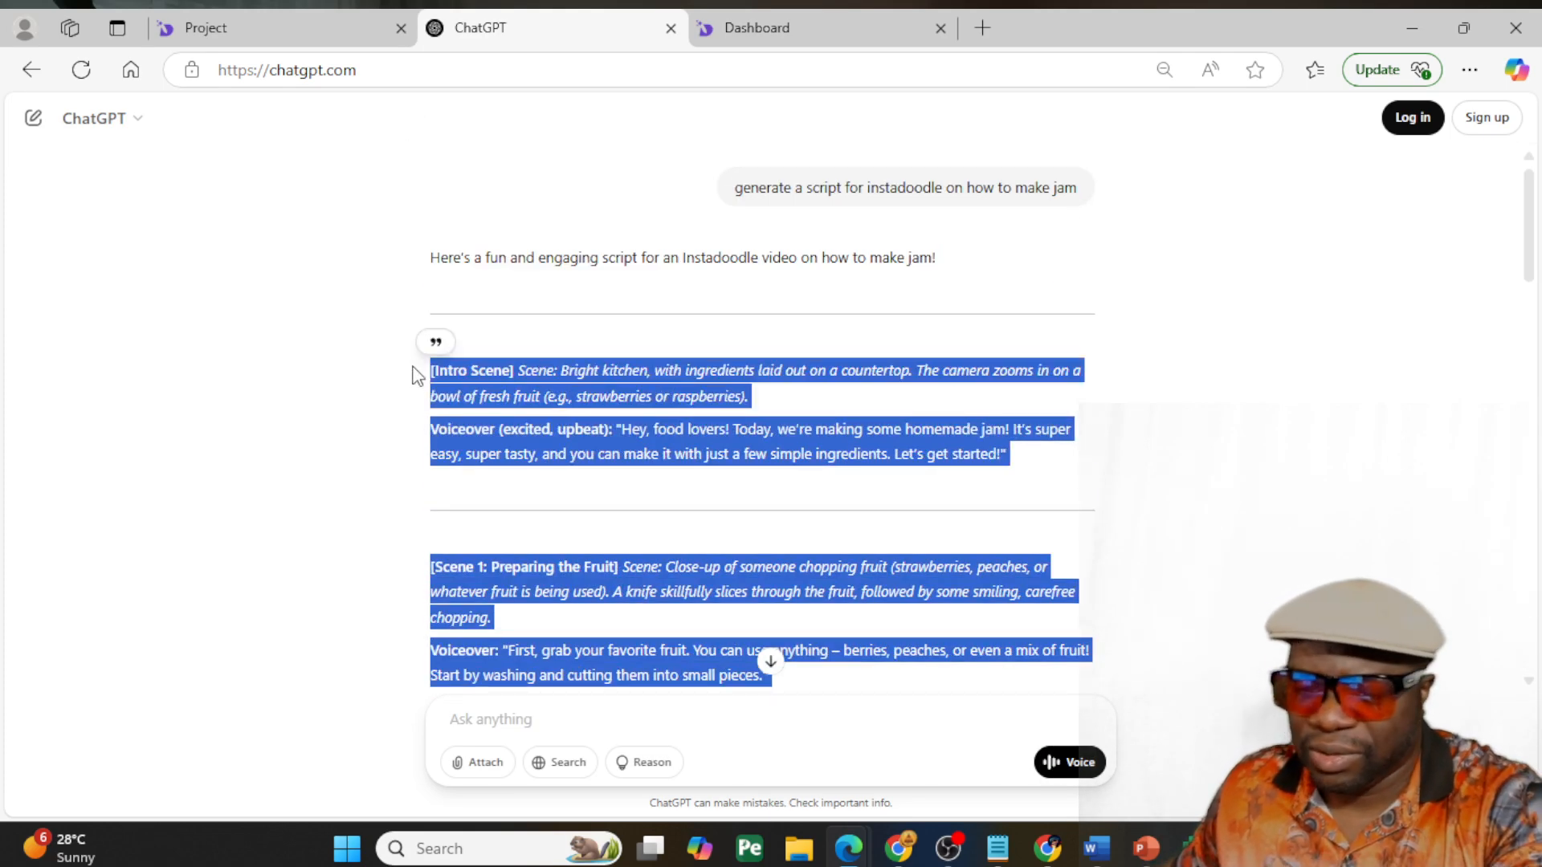
click(444, 183)
- Switch to the InstaDoodle dashboard and start a new AI Wizard project in Script to video mode
click(792, 22)
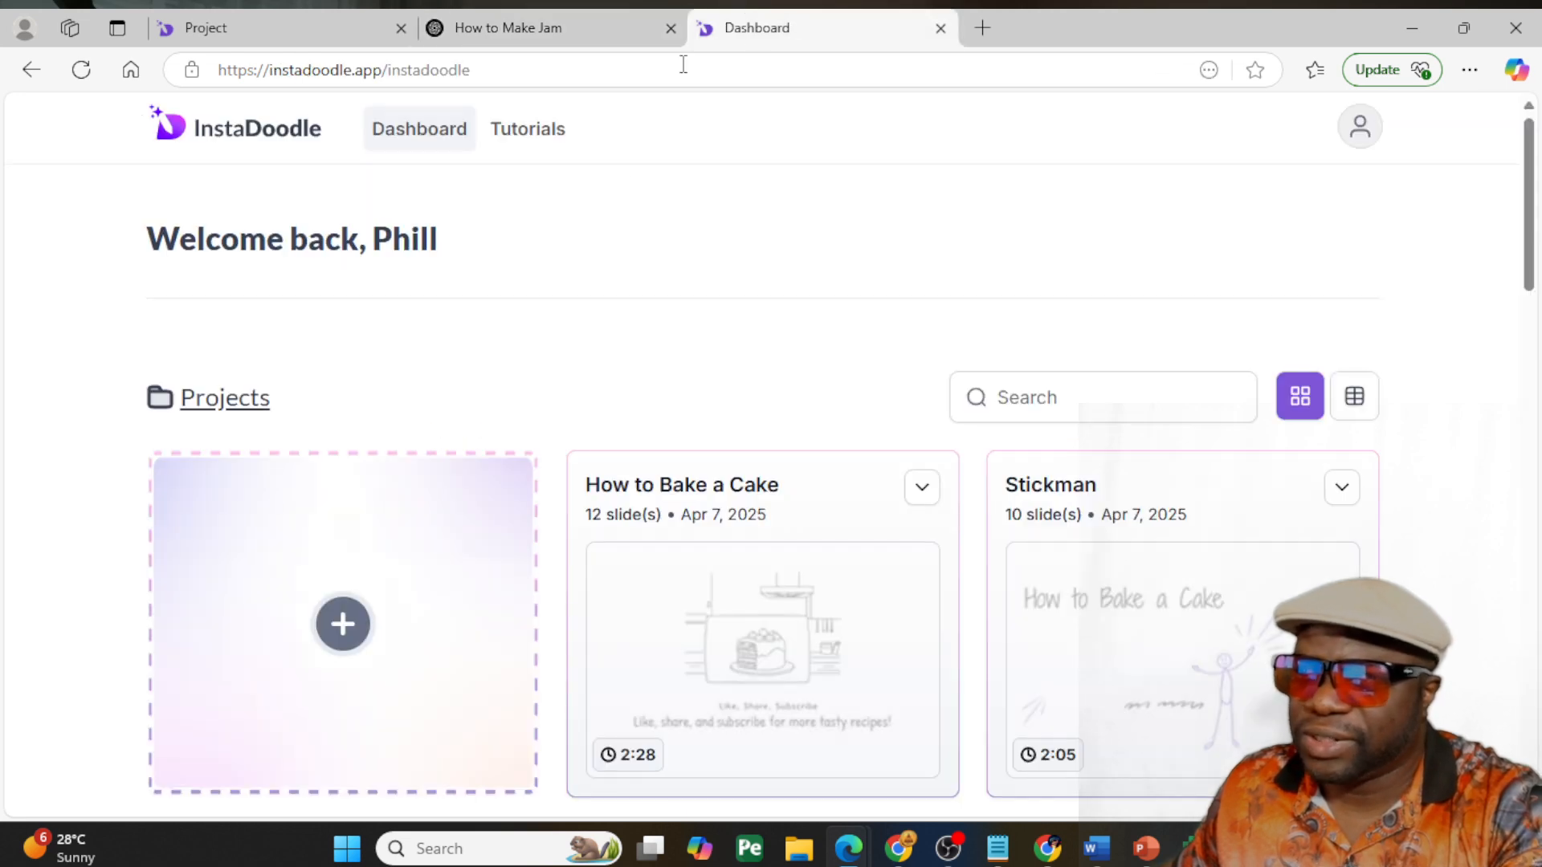
click(344, 619)
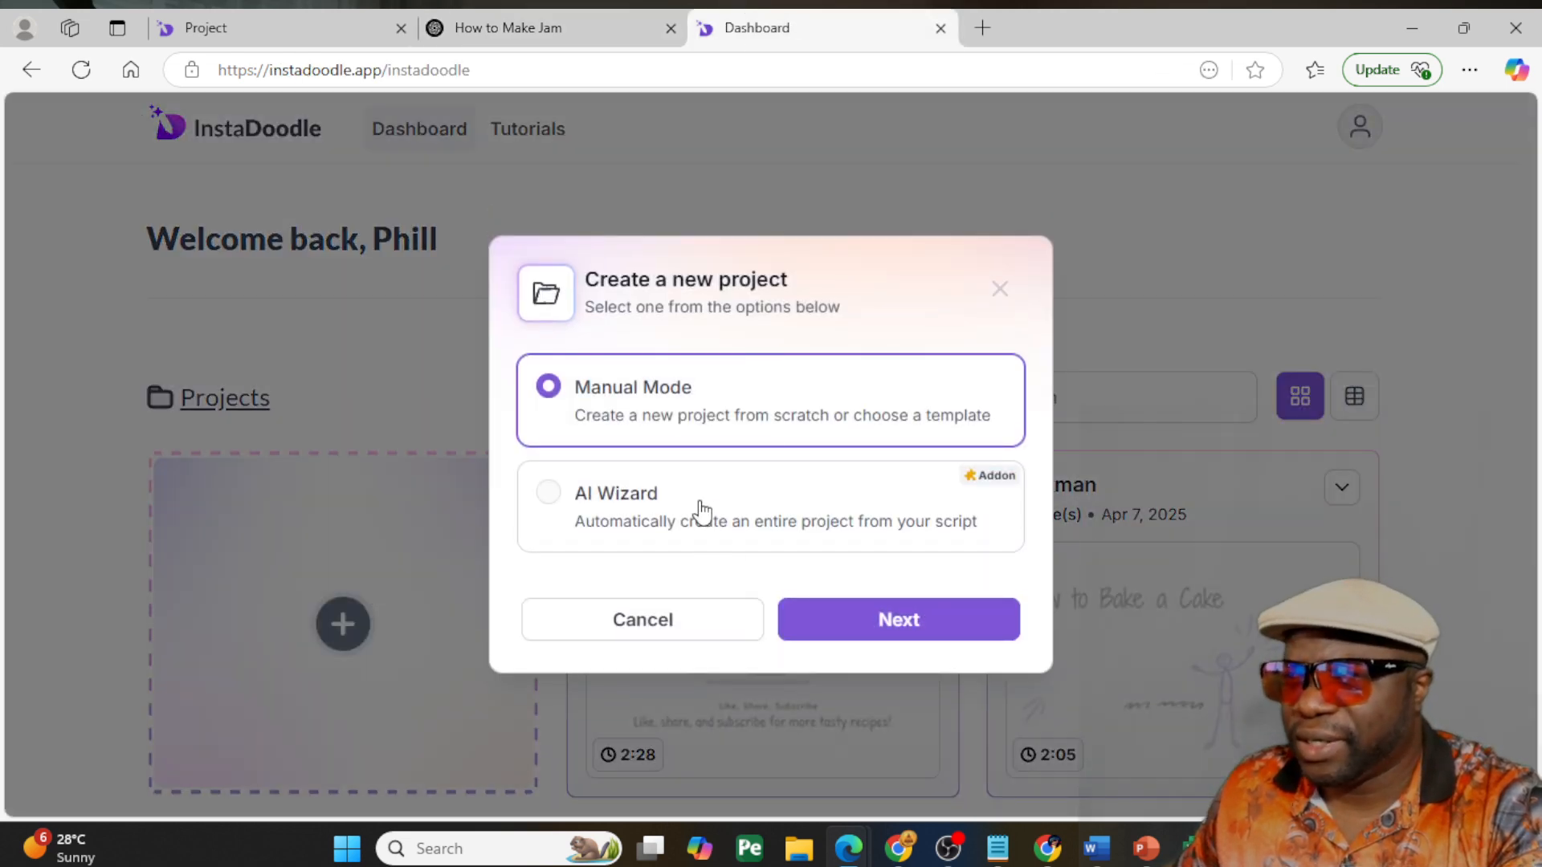
click(698, 512)
click(791, 617)
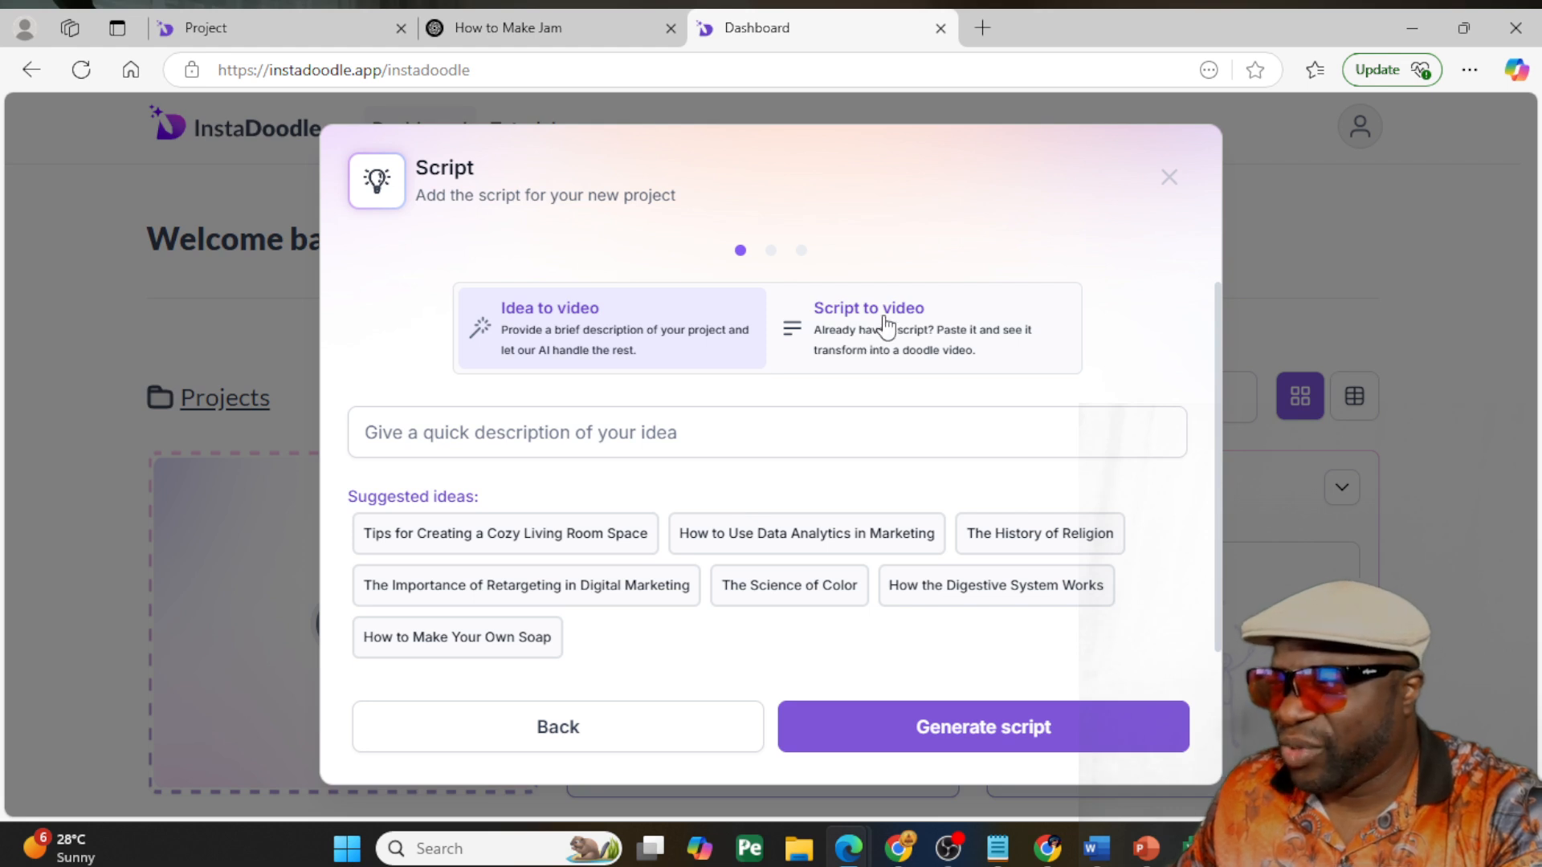
click(897, 329)
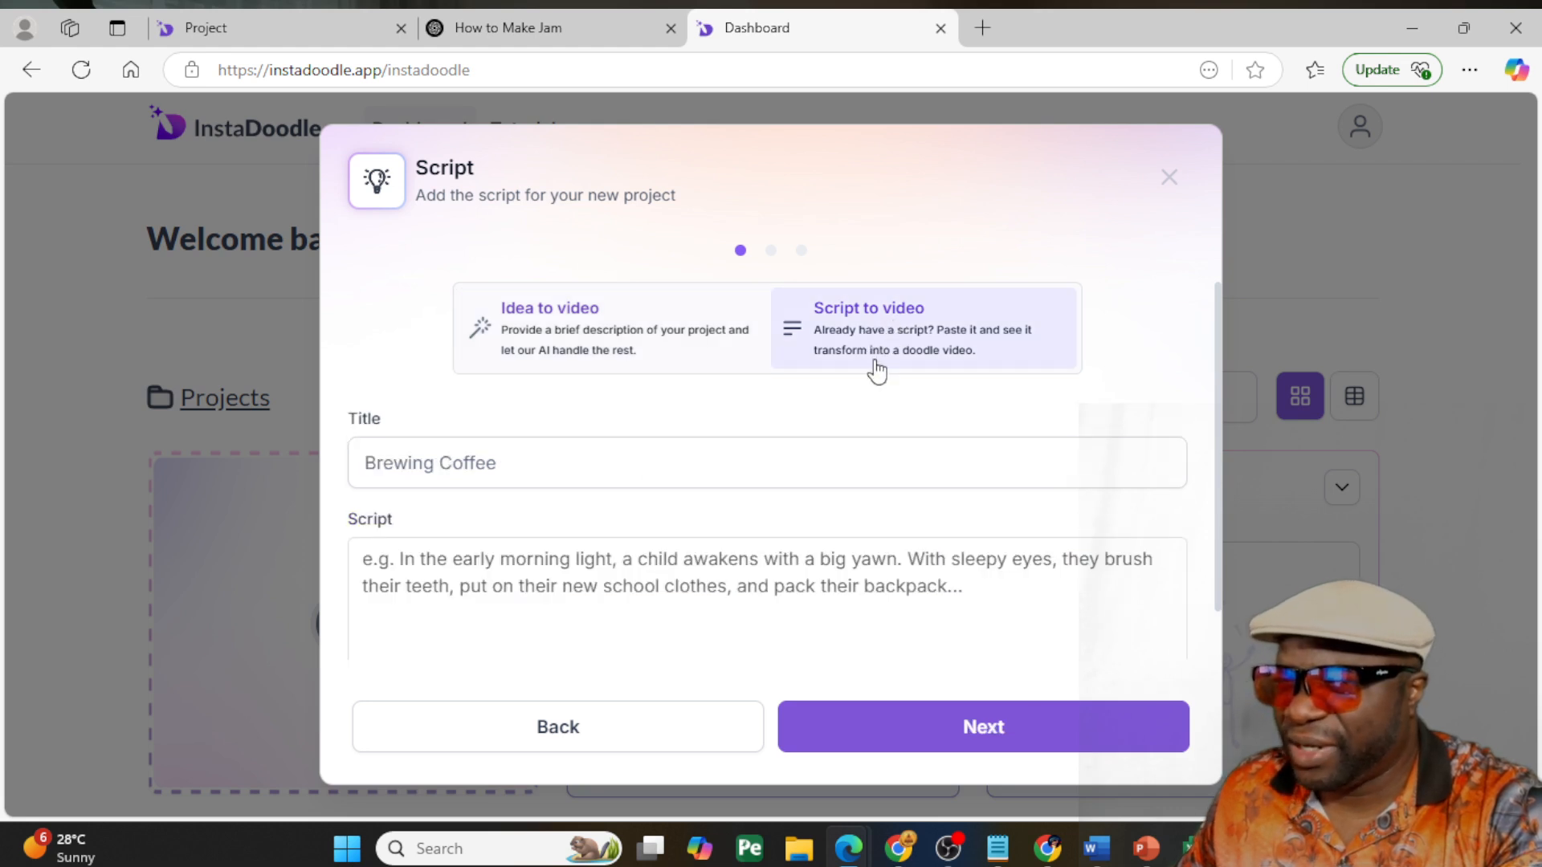
- Title the new project "Making Jam" and paste the copied jam script as its script
click(601, 463)
text(Ma)
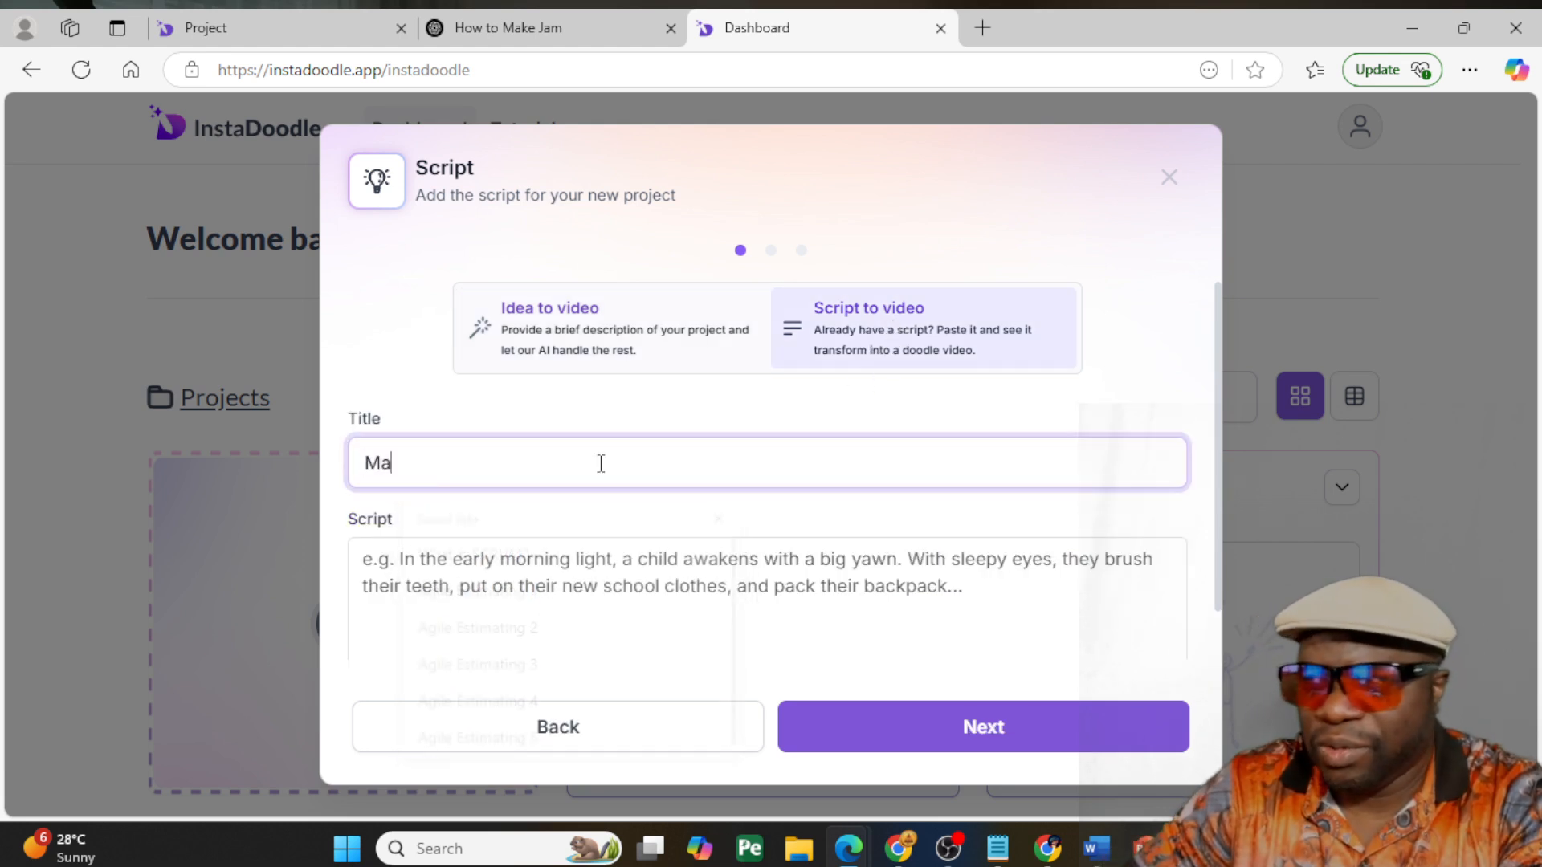
text(king Jam)
key(Tab)
key(ctrl+v)
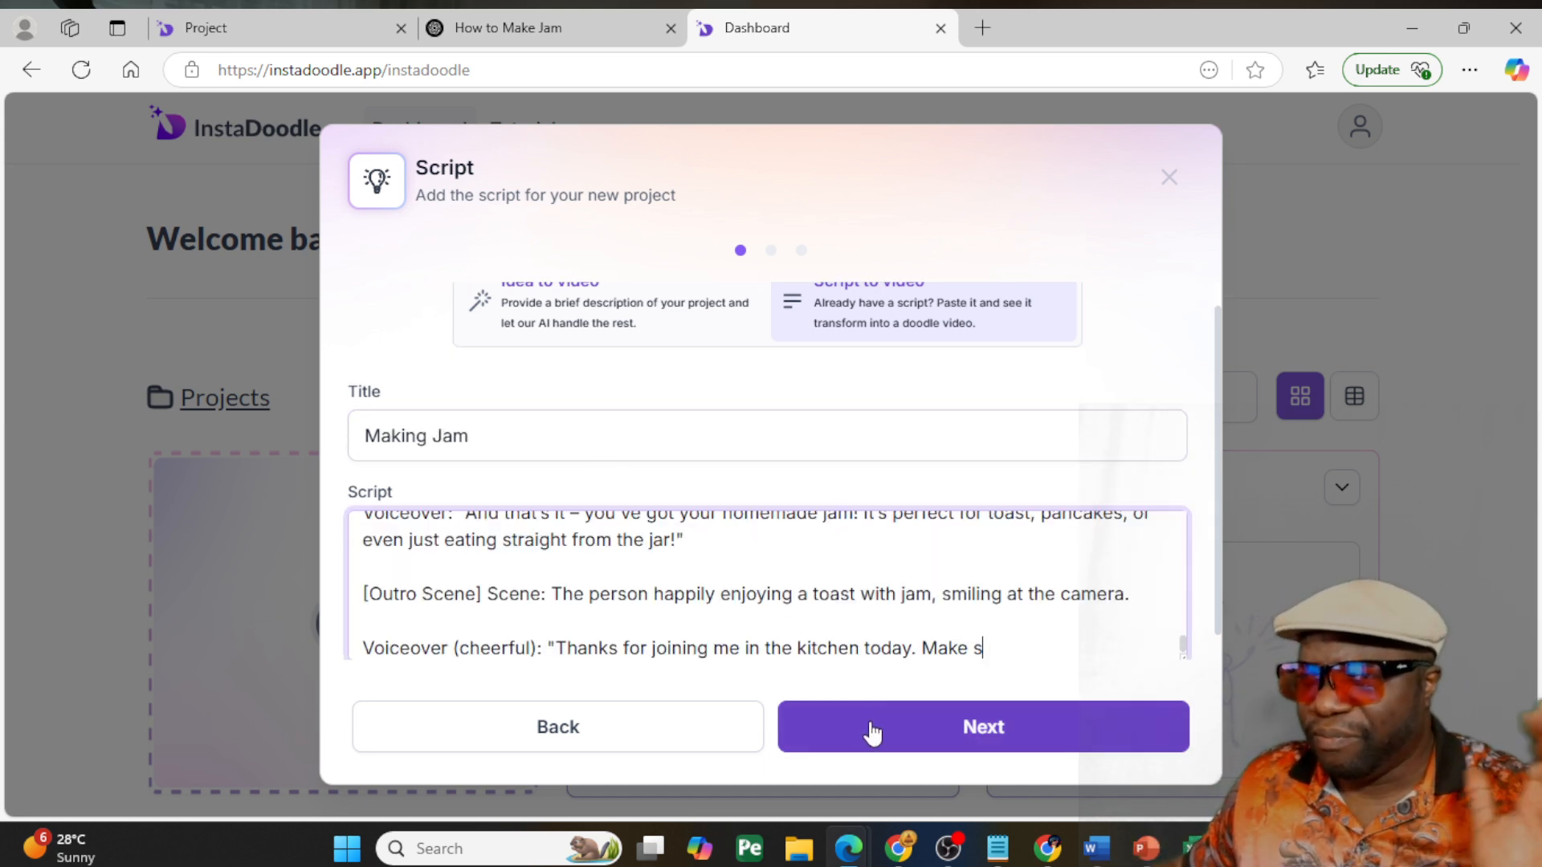
- Delete the cut-off words "Make s" at the script's end and proceed to generate the slides with AI
drag(1014, 640, 940, 659)
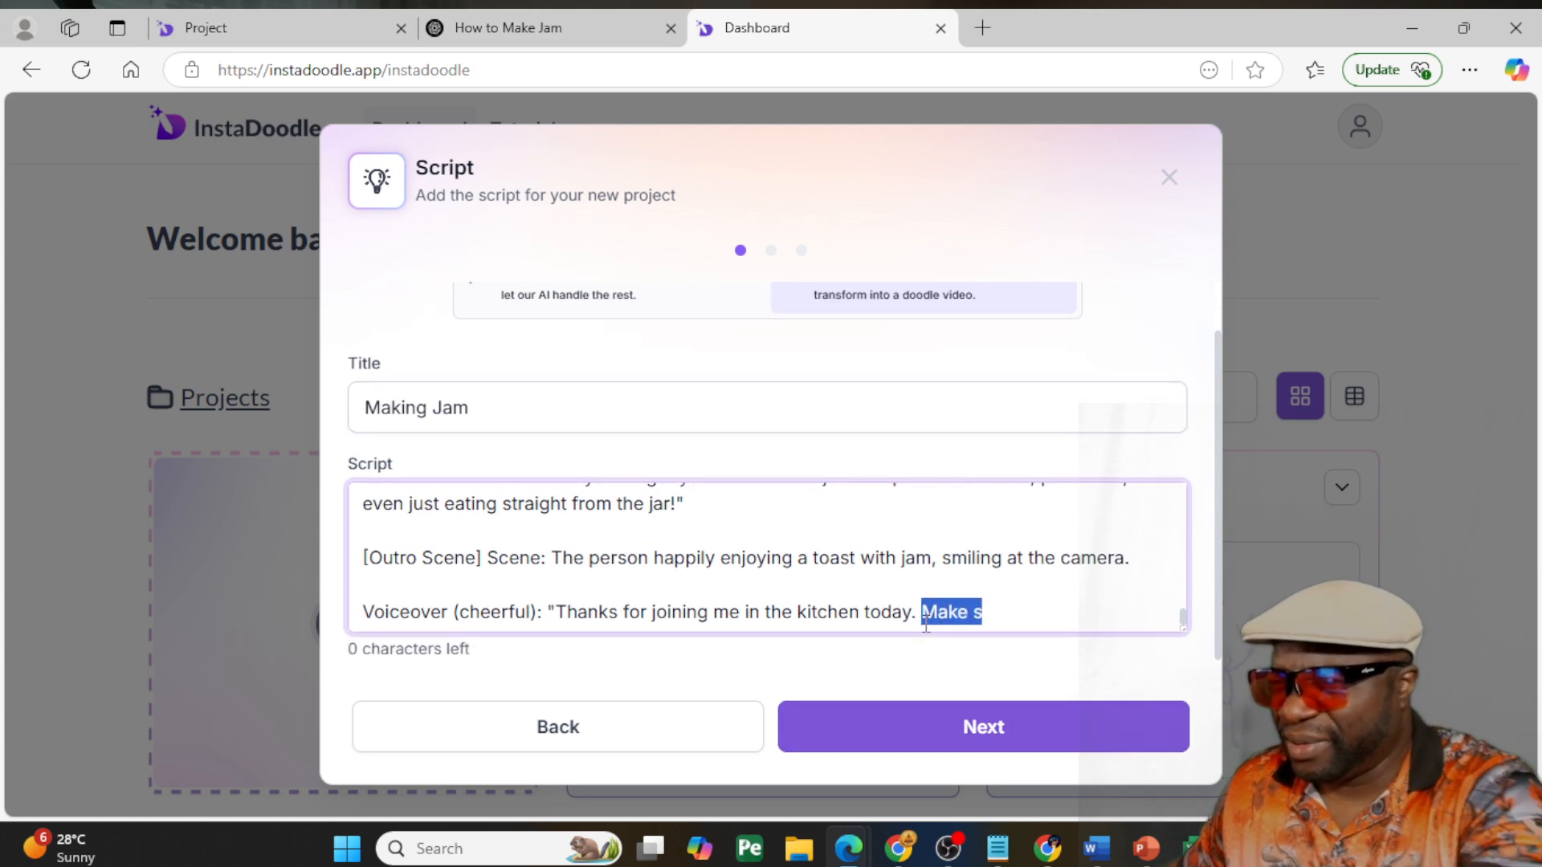
key(BackSpace)
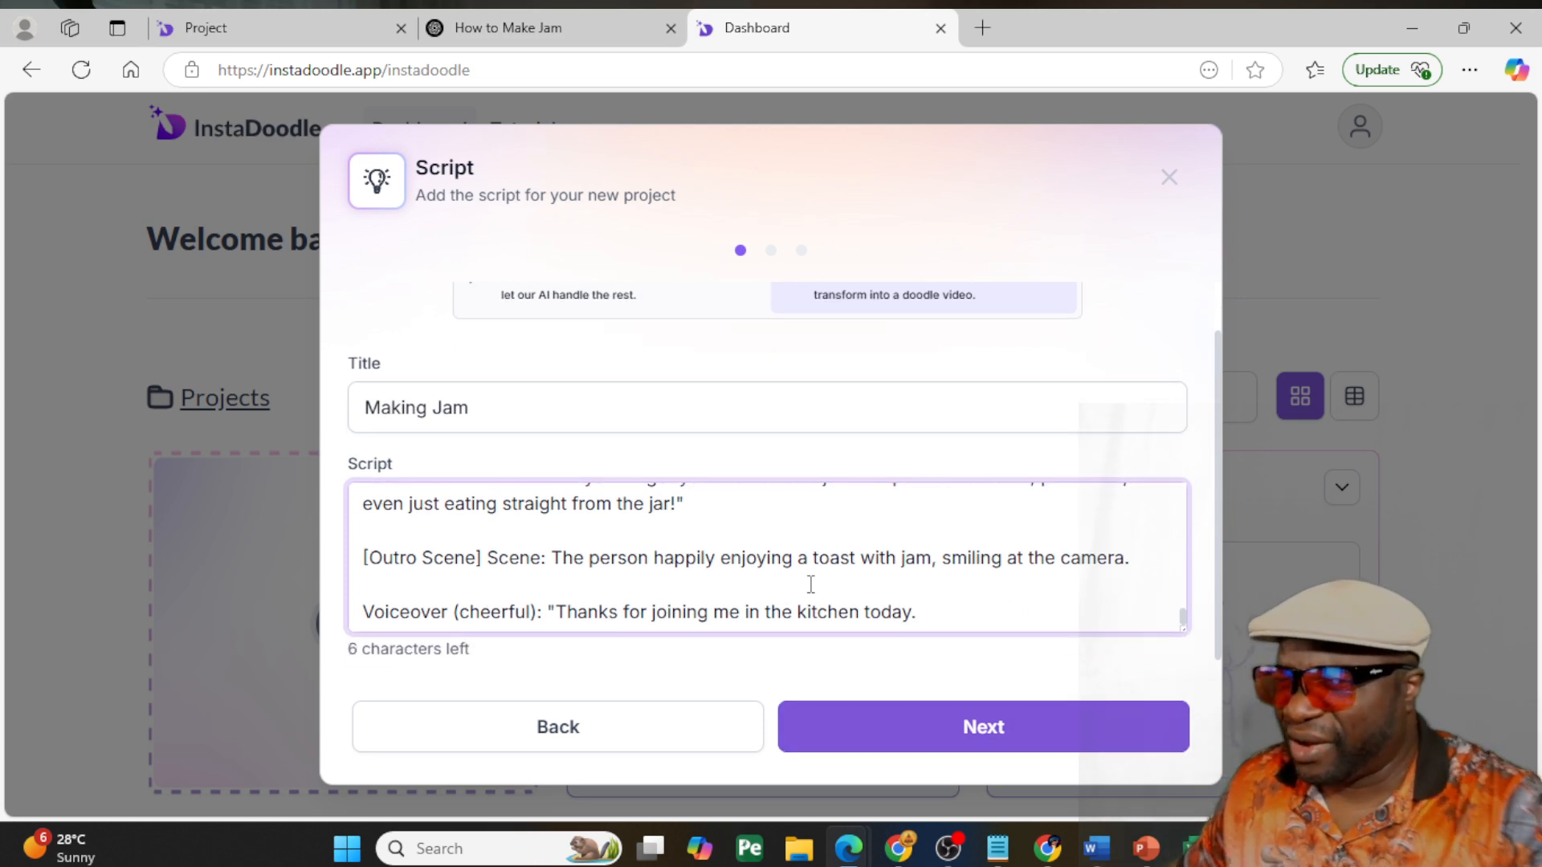
scroll(812, 592, up, 5)
click(893, 730)
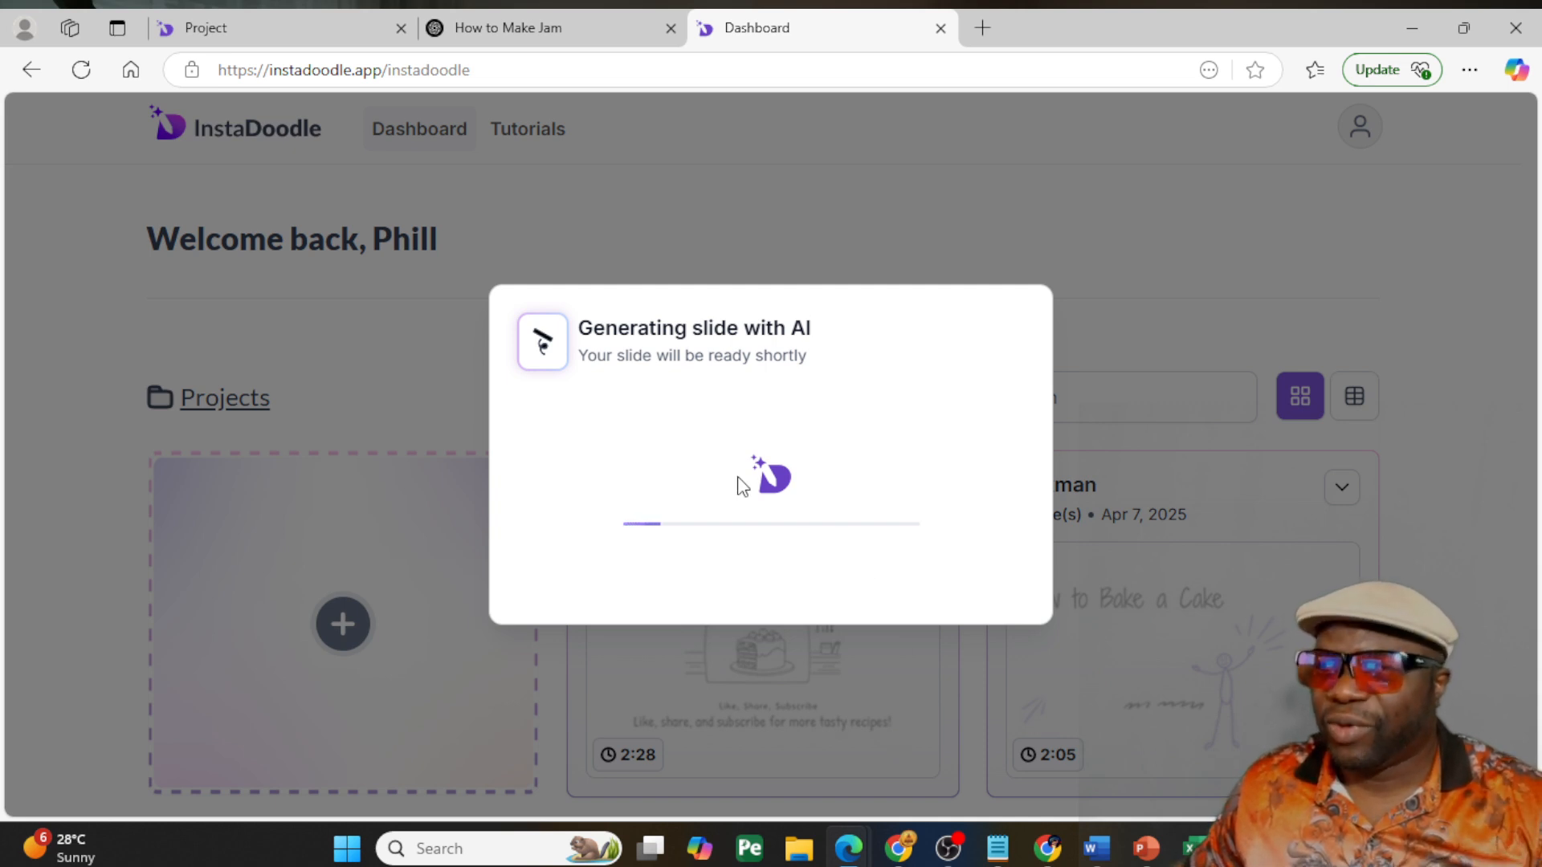
- Return to the How to Bake a Cake project and play its 720p render in full screen
click(320, 40)
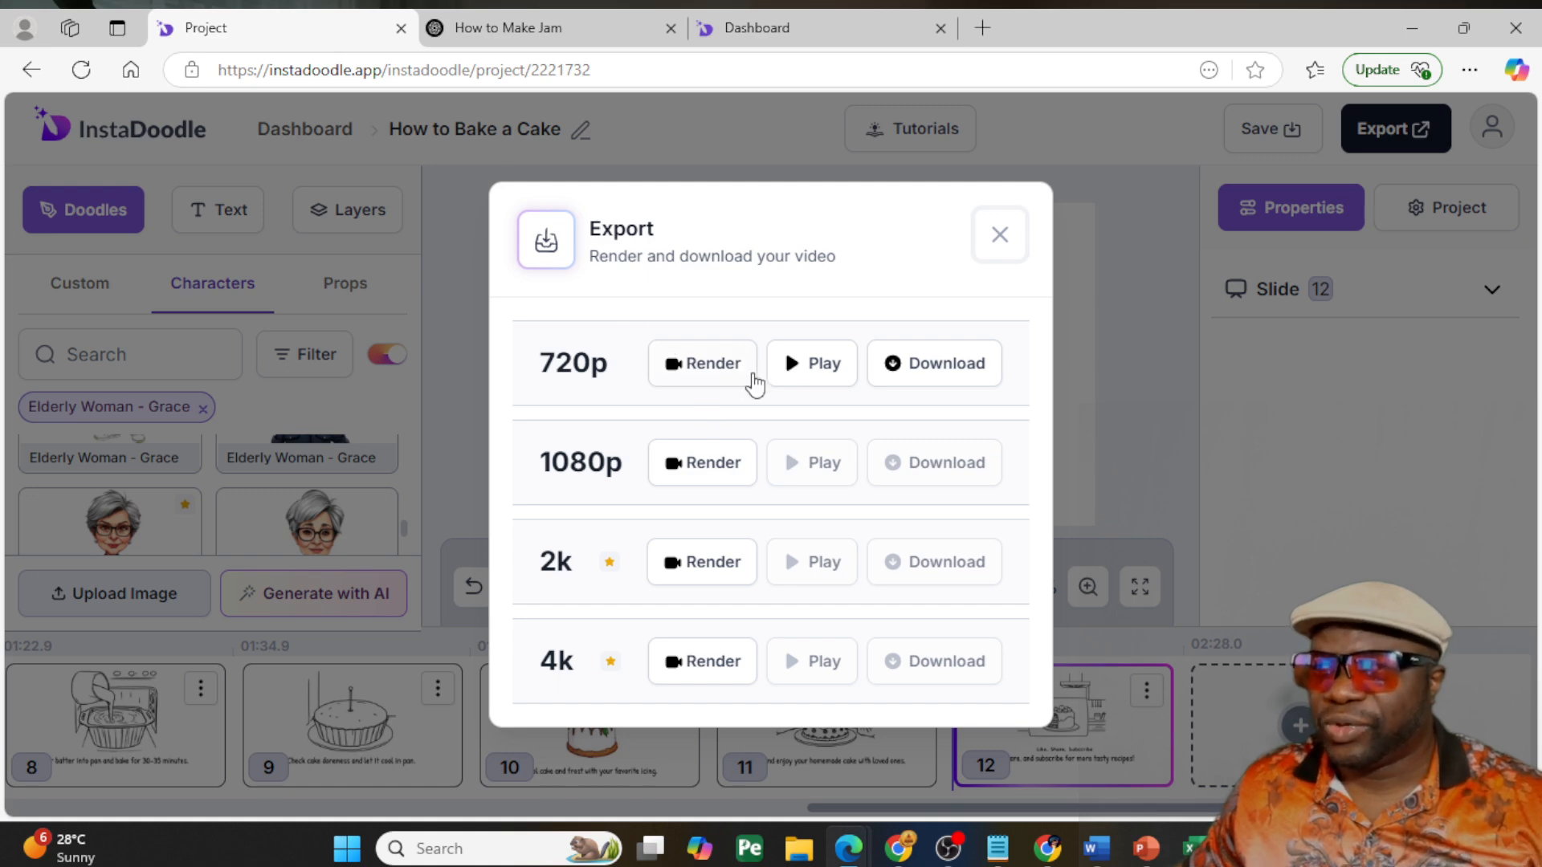
click(821, 365)
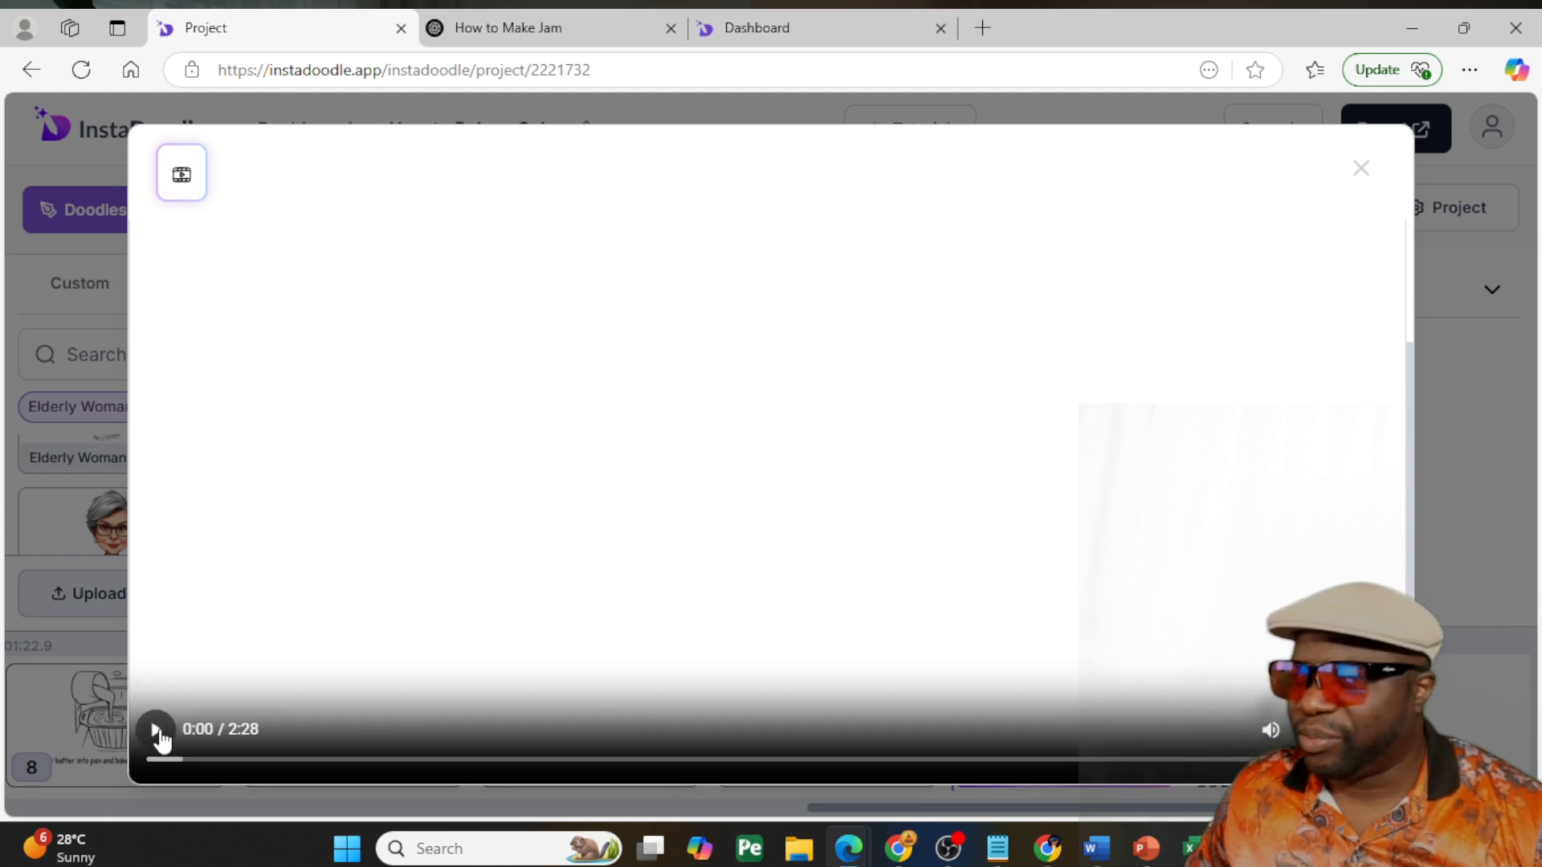
double_click(918, 719)
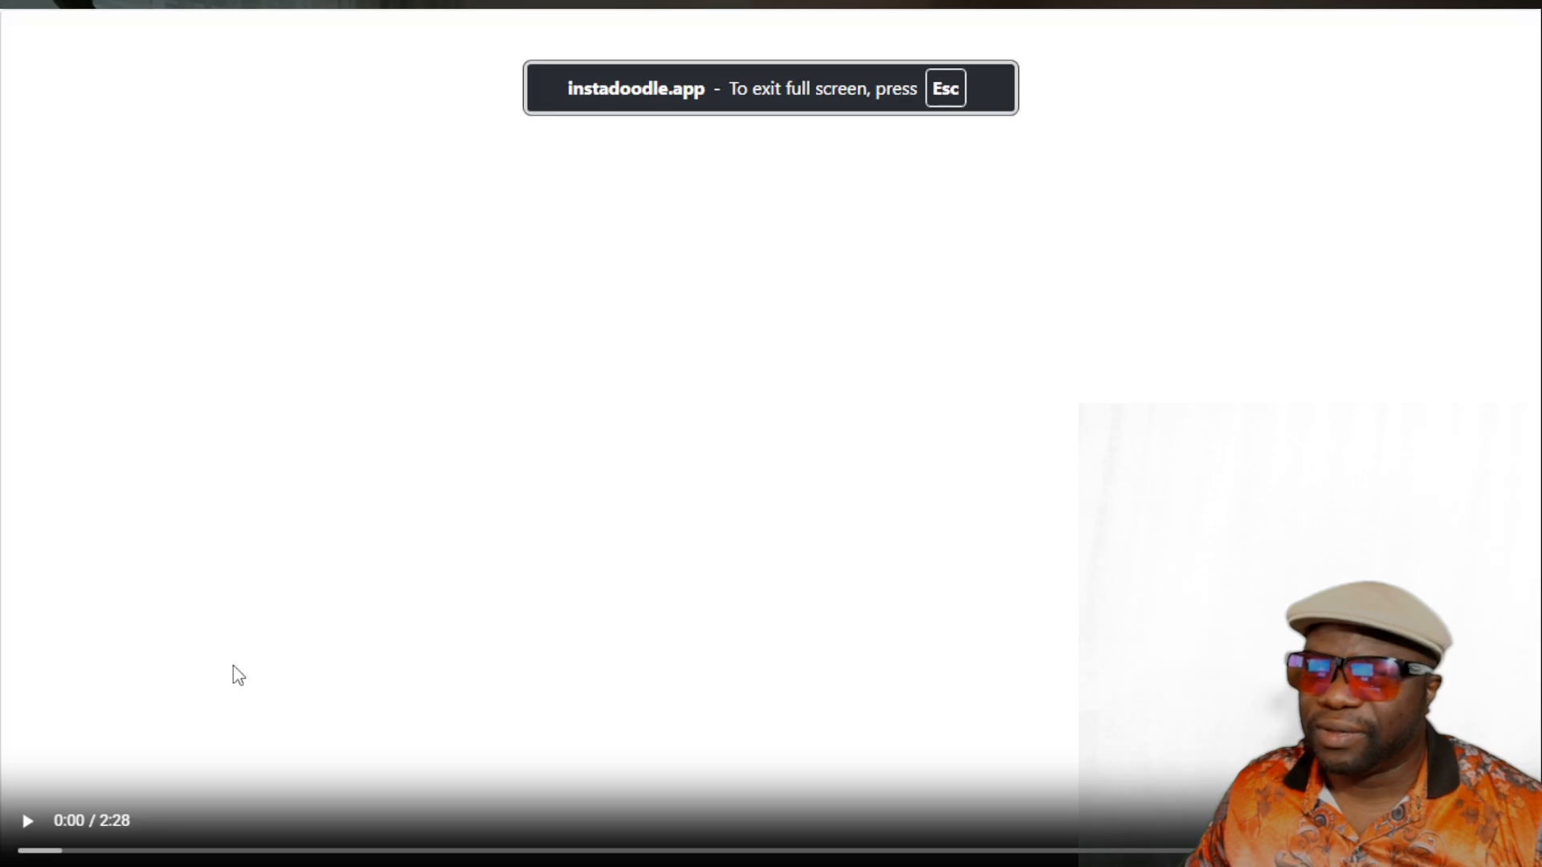
click(26, 821)
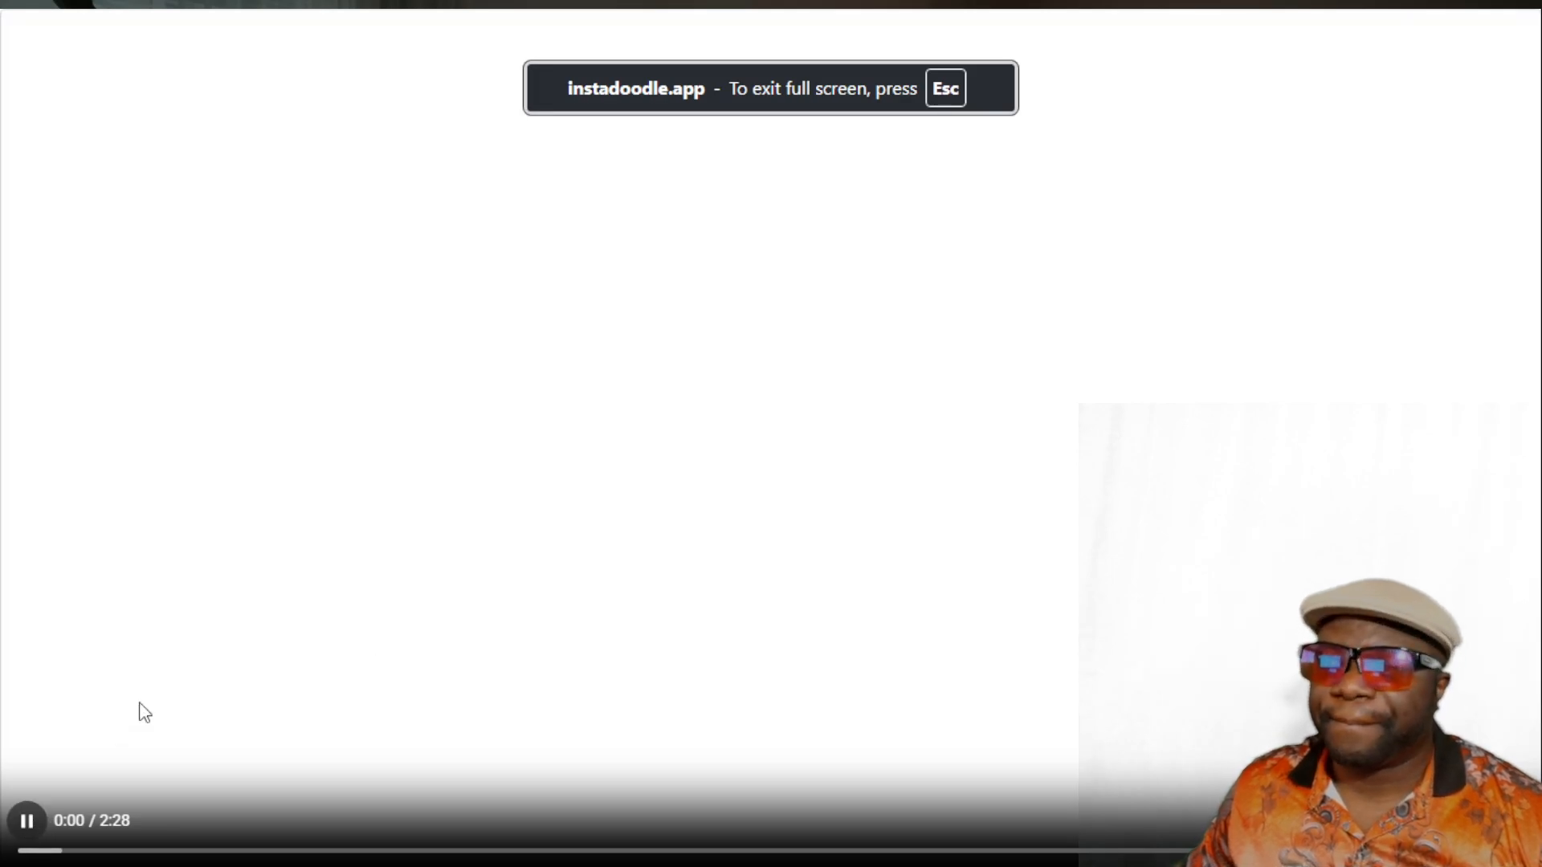
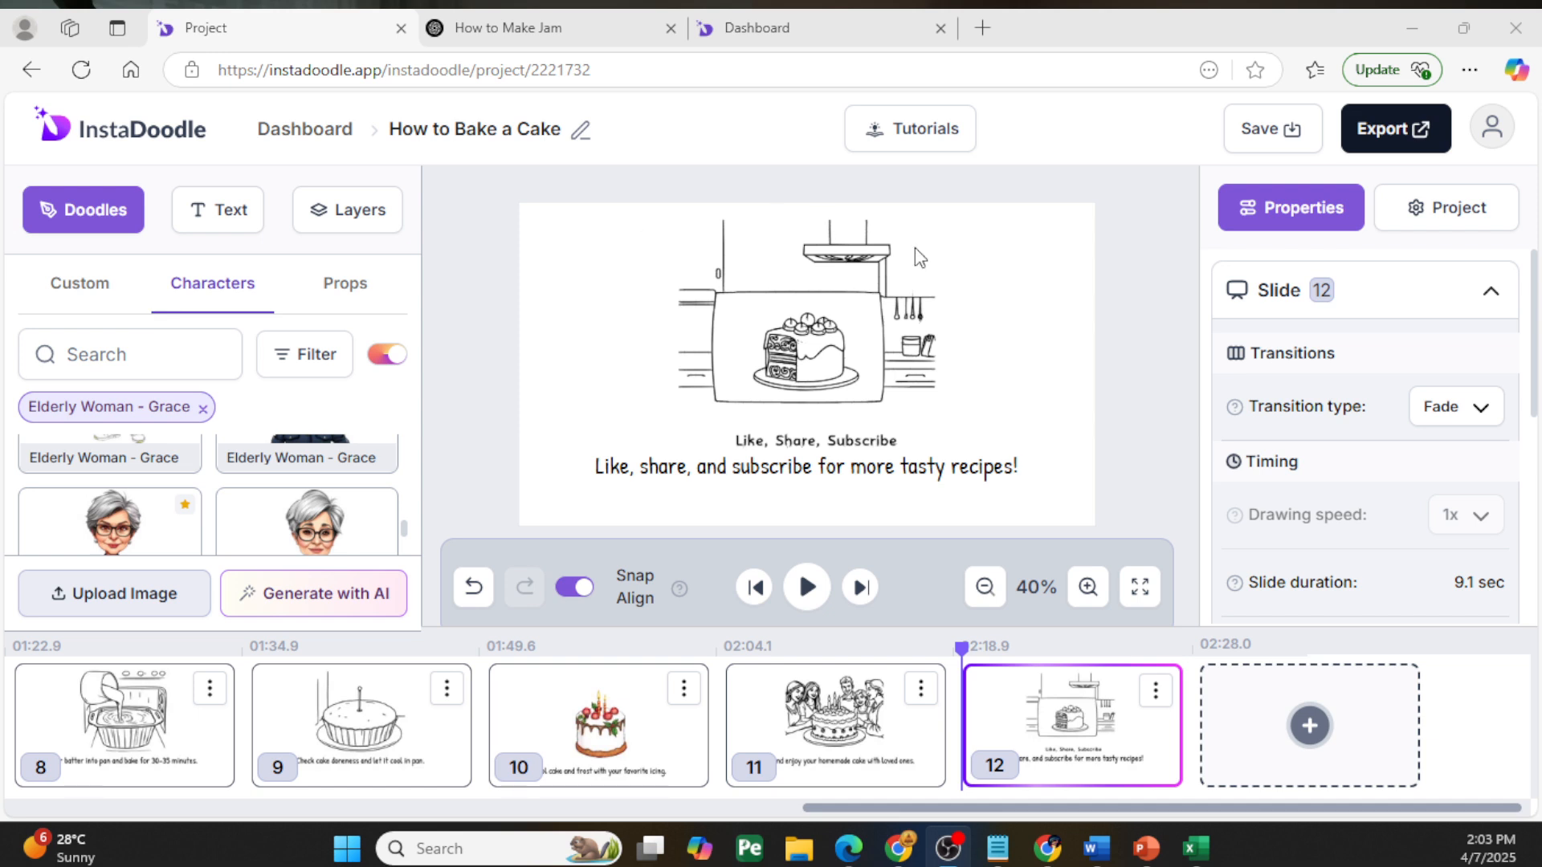
- Examine slide 12's transition types, timing options and voiceover settings without changing them
click(1476, 419)
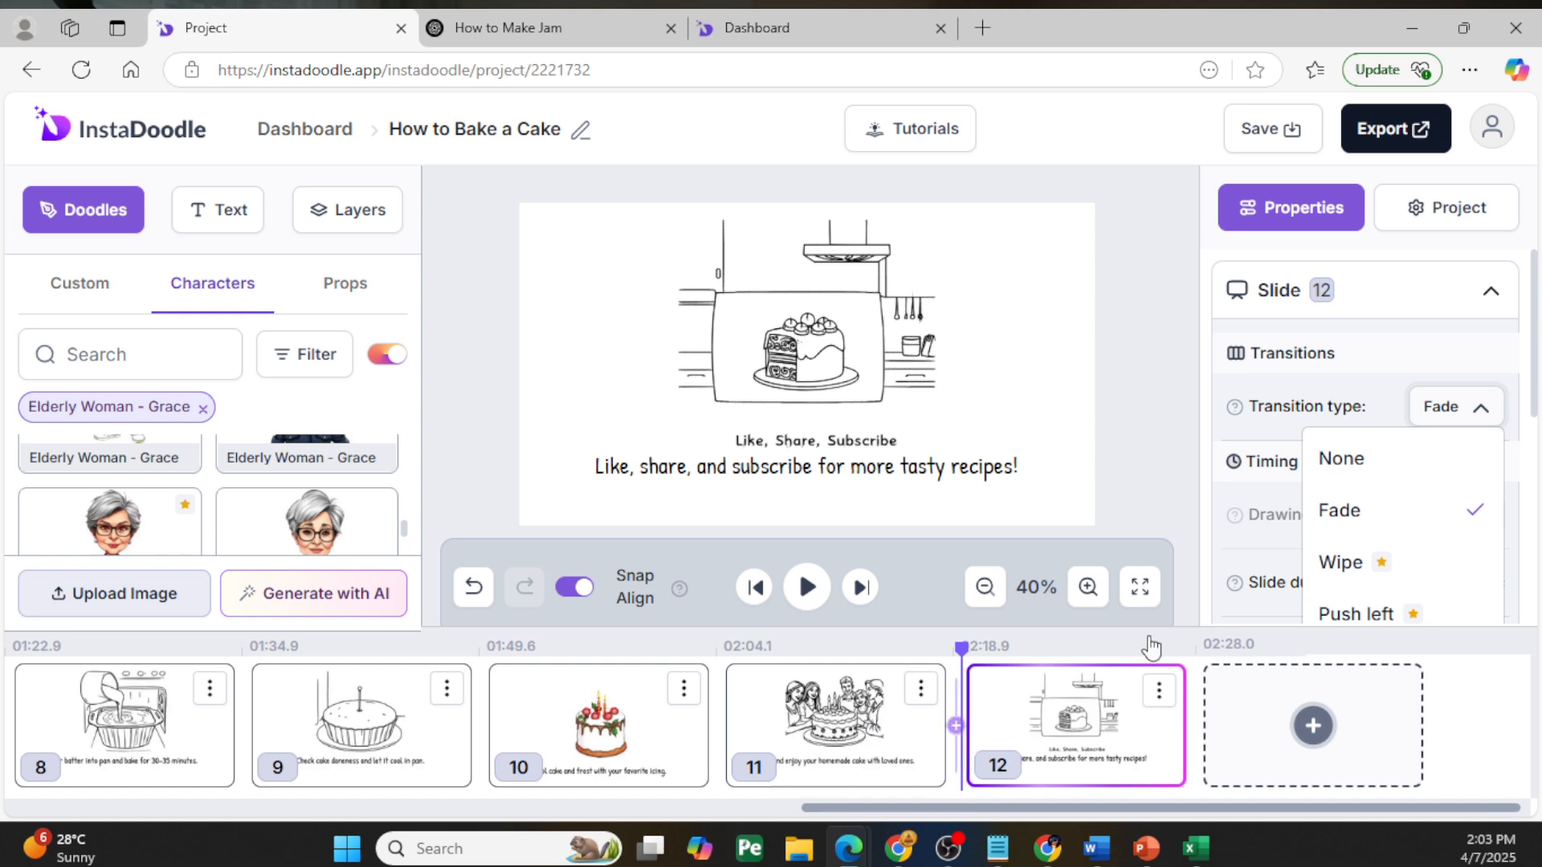
scroll(1359, 554, down, 3)
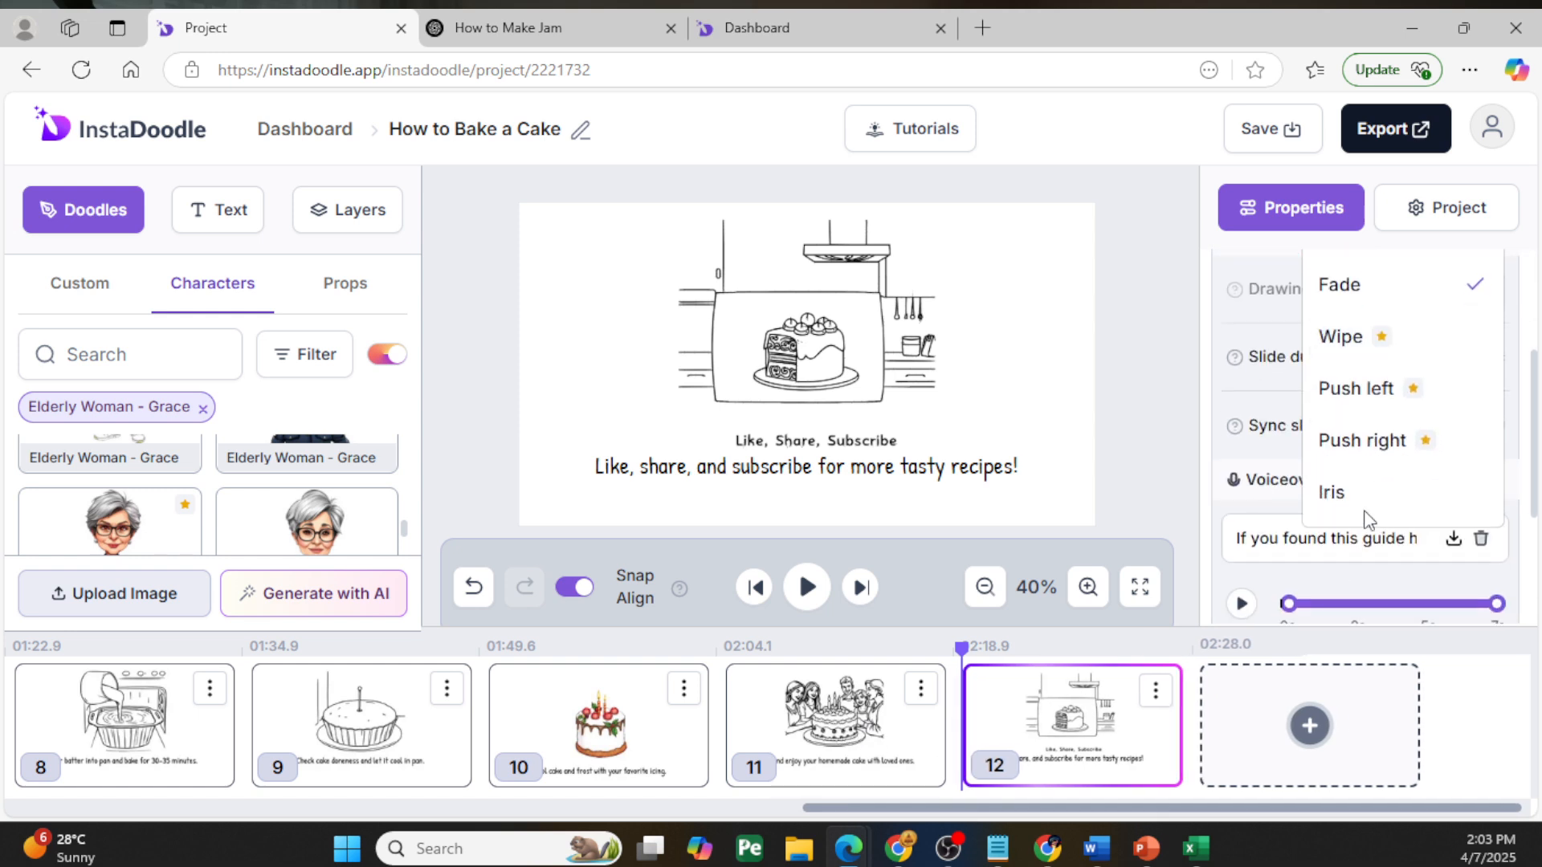
click(1173, 427)
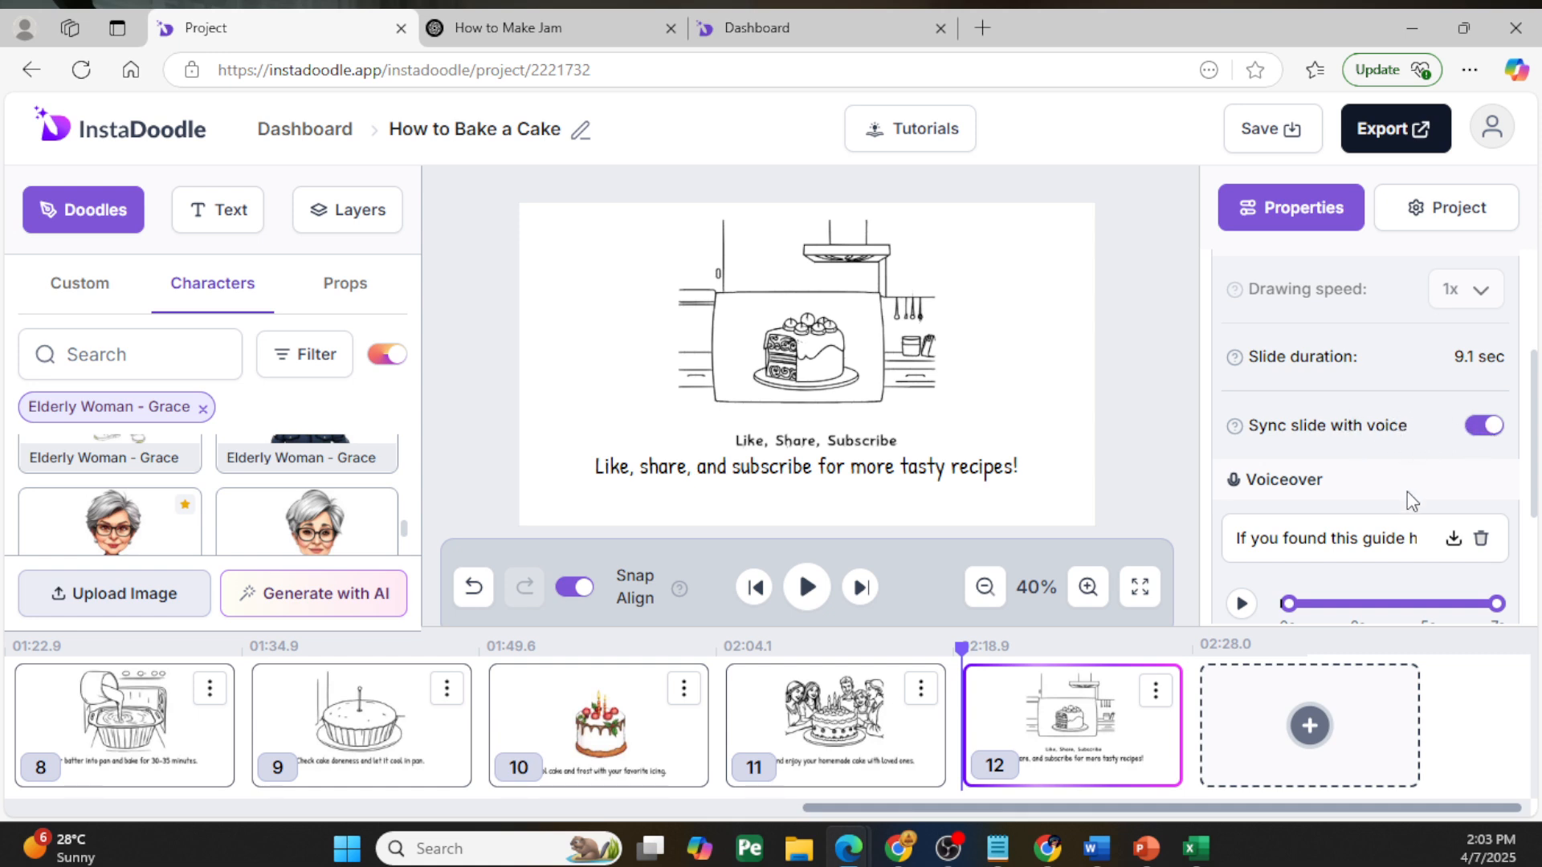
scroll(1401, 538, down, 3)
scroll(1397, 550, down, 1)
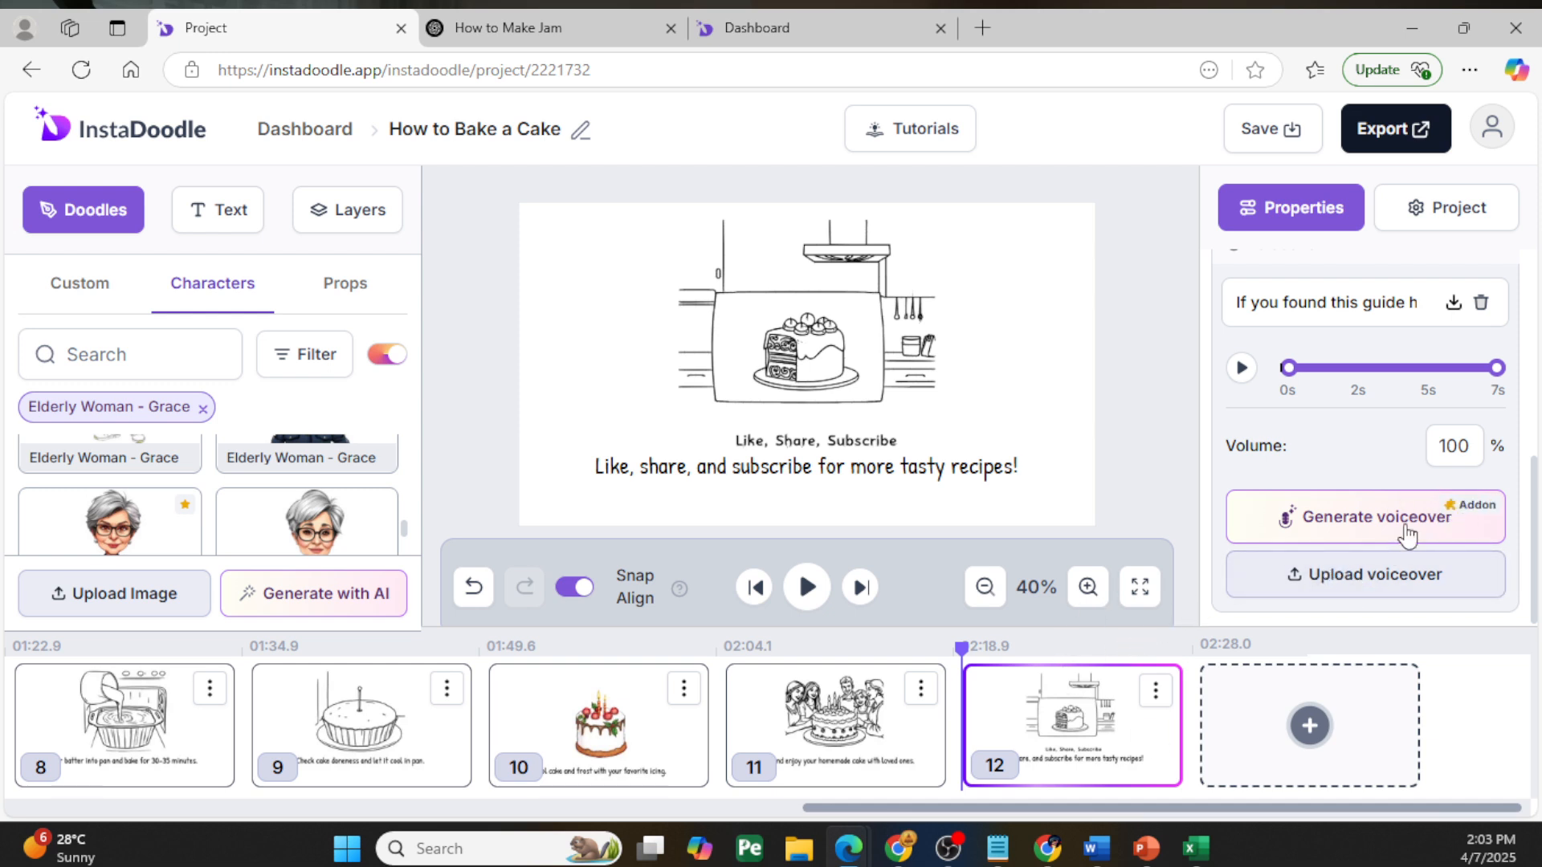
scroll(1329, 494, up, 2)
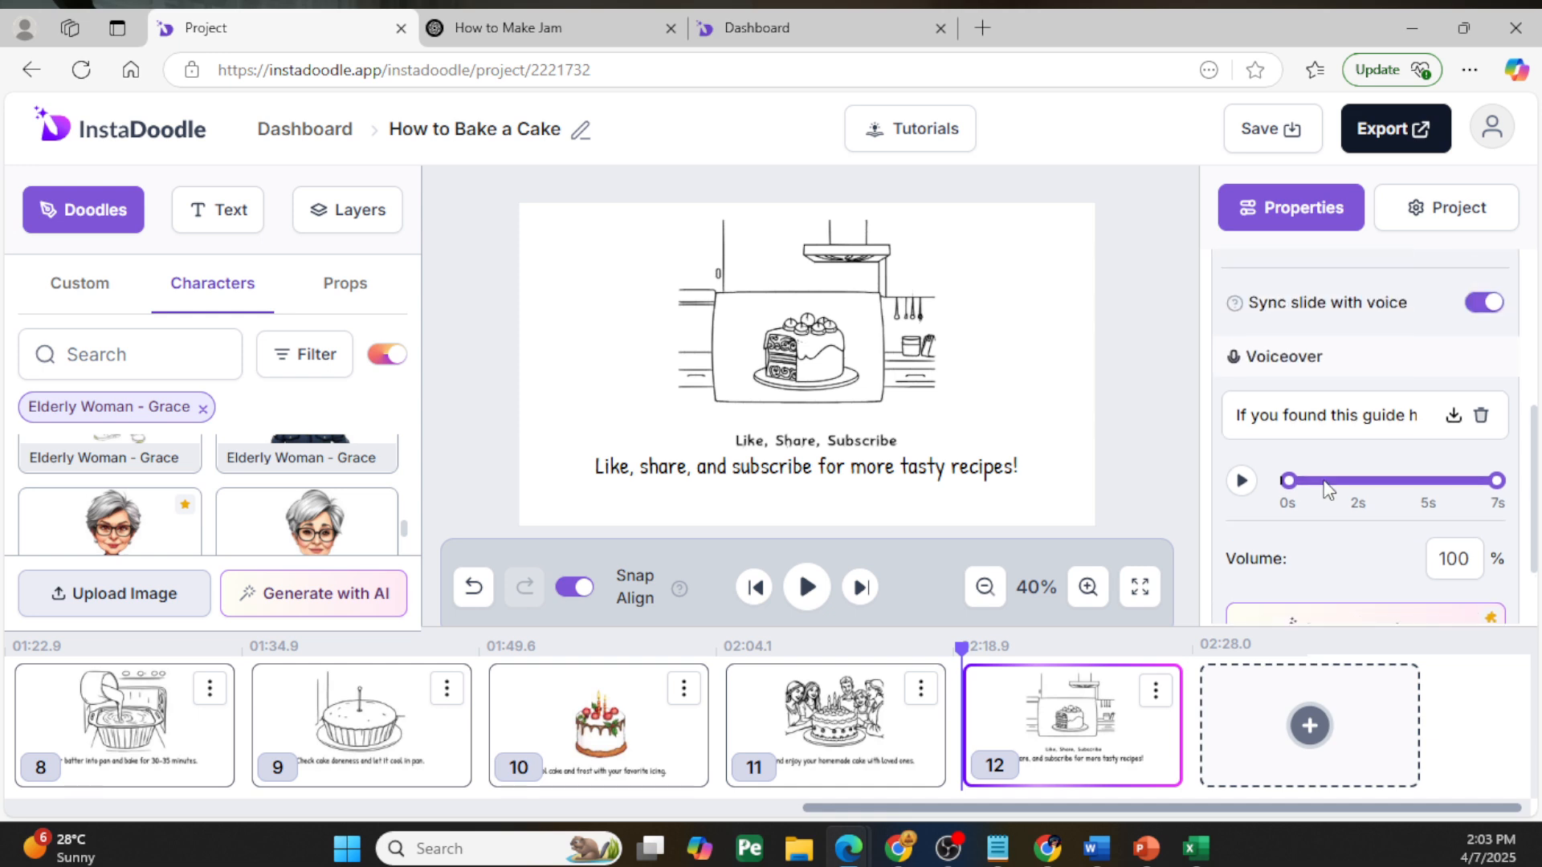
scroll(1437, 514, up, 4)
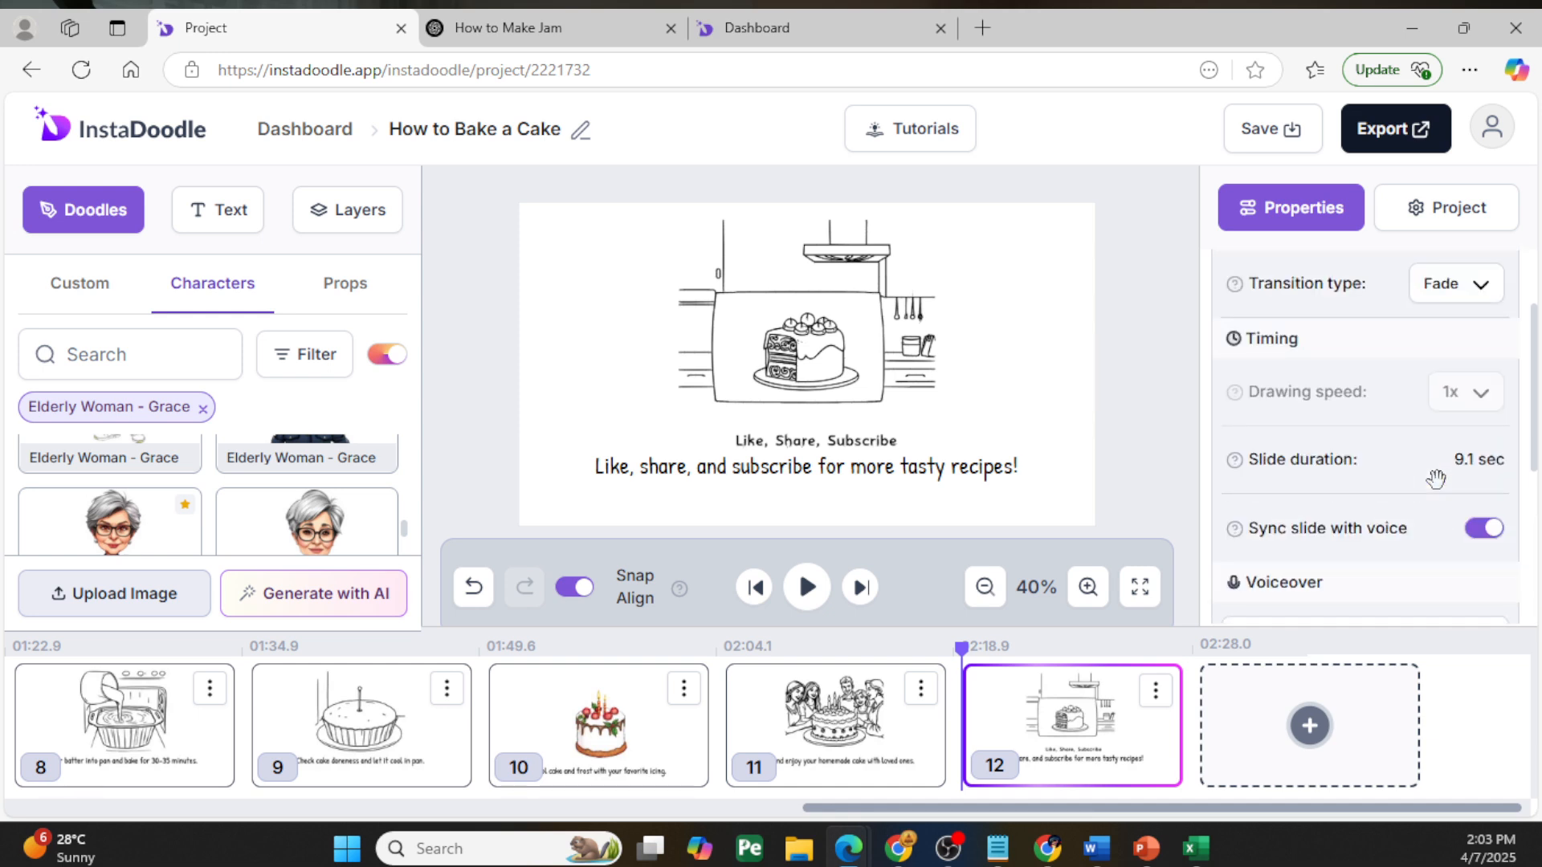
scroll(1441, 473, down, 2)
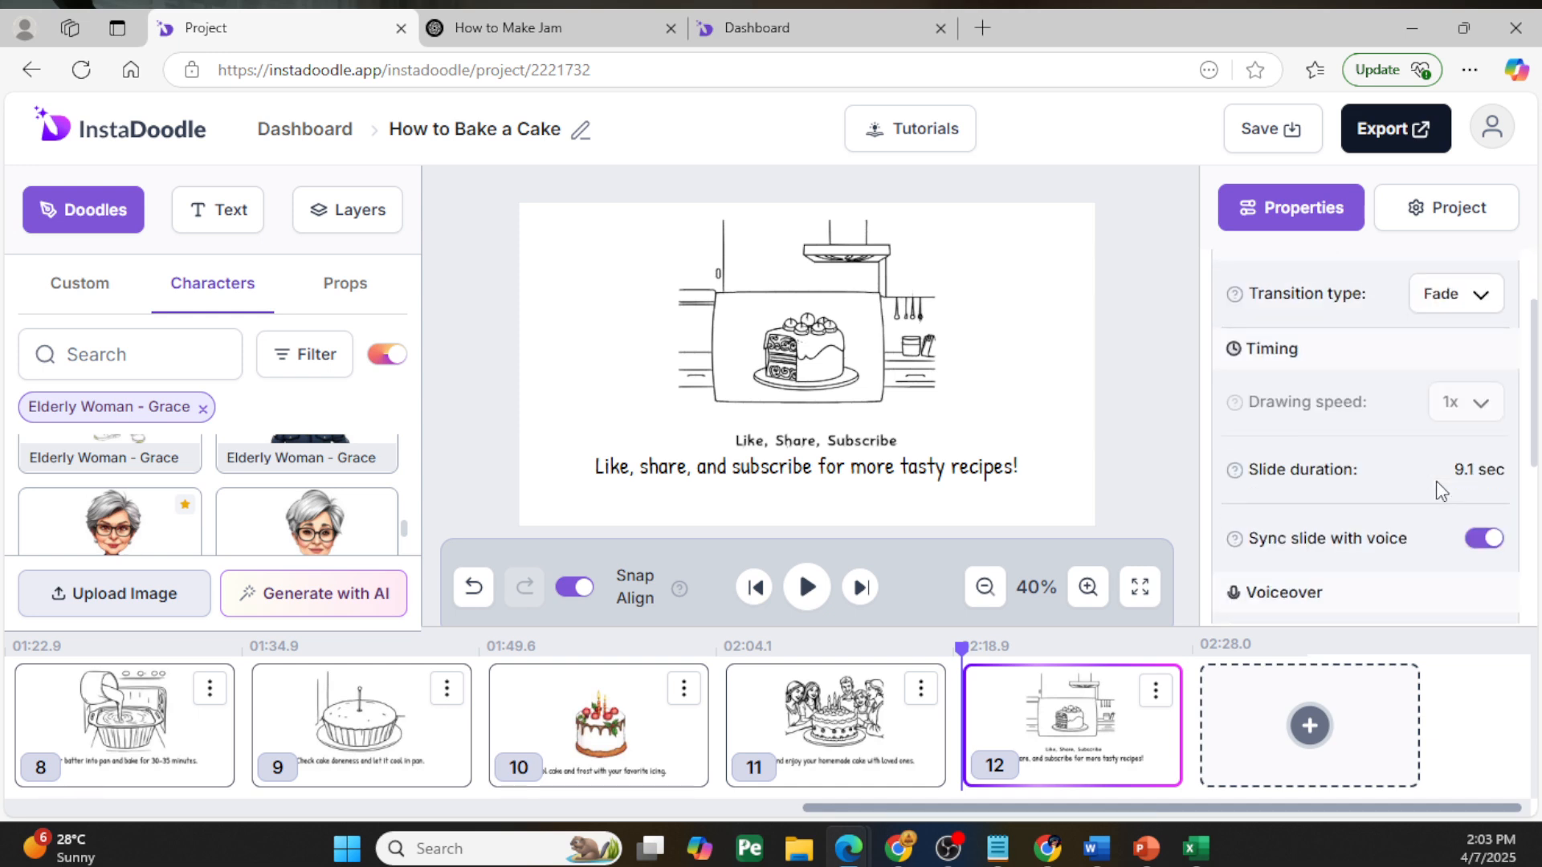
click(1477, 297)
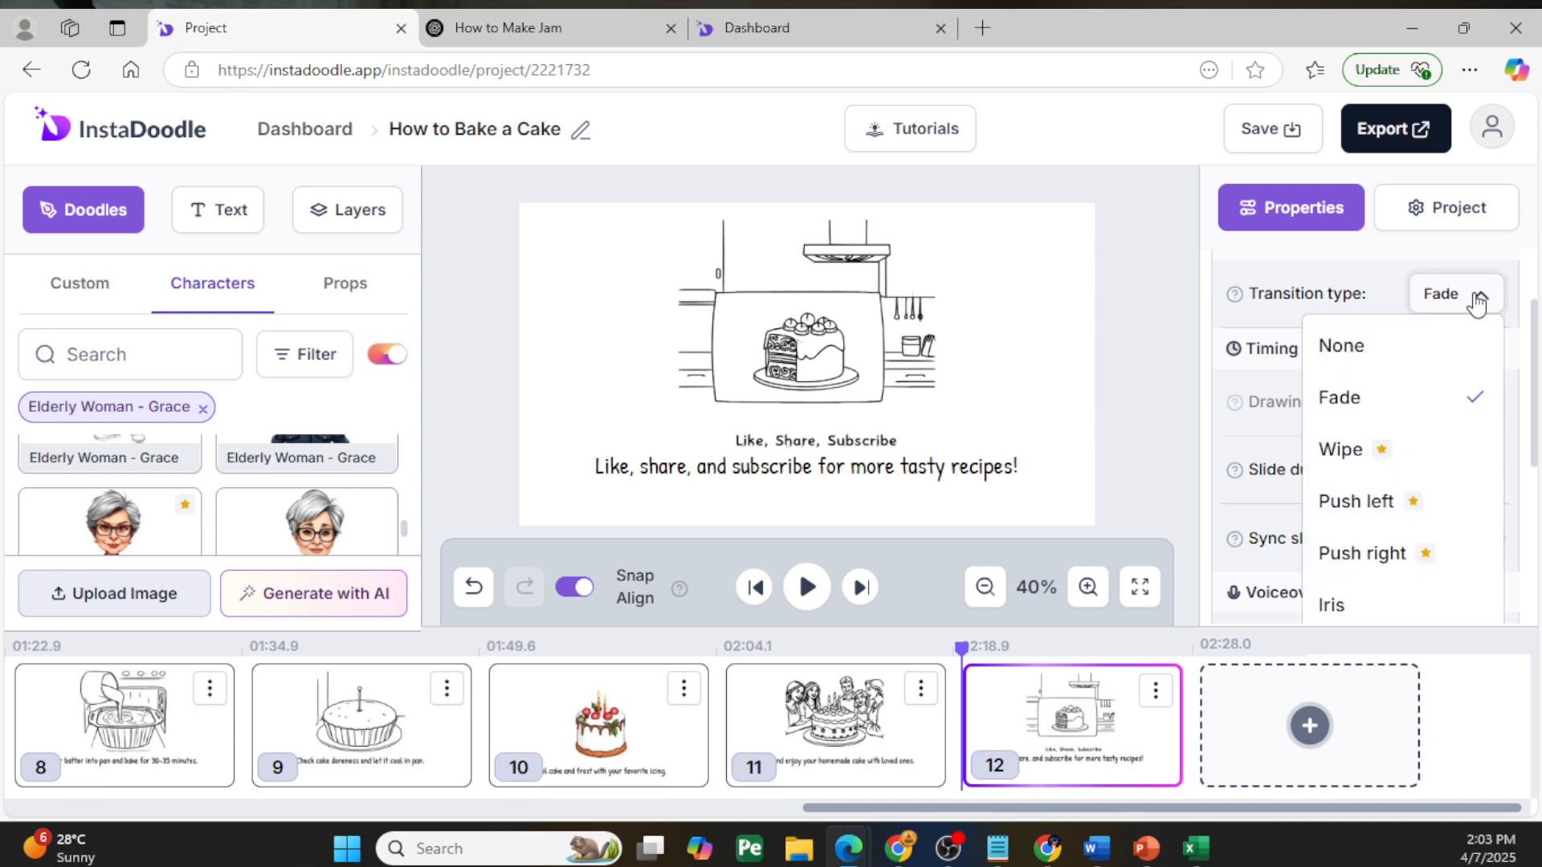
click(1172, 356)
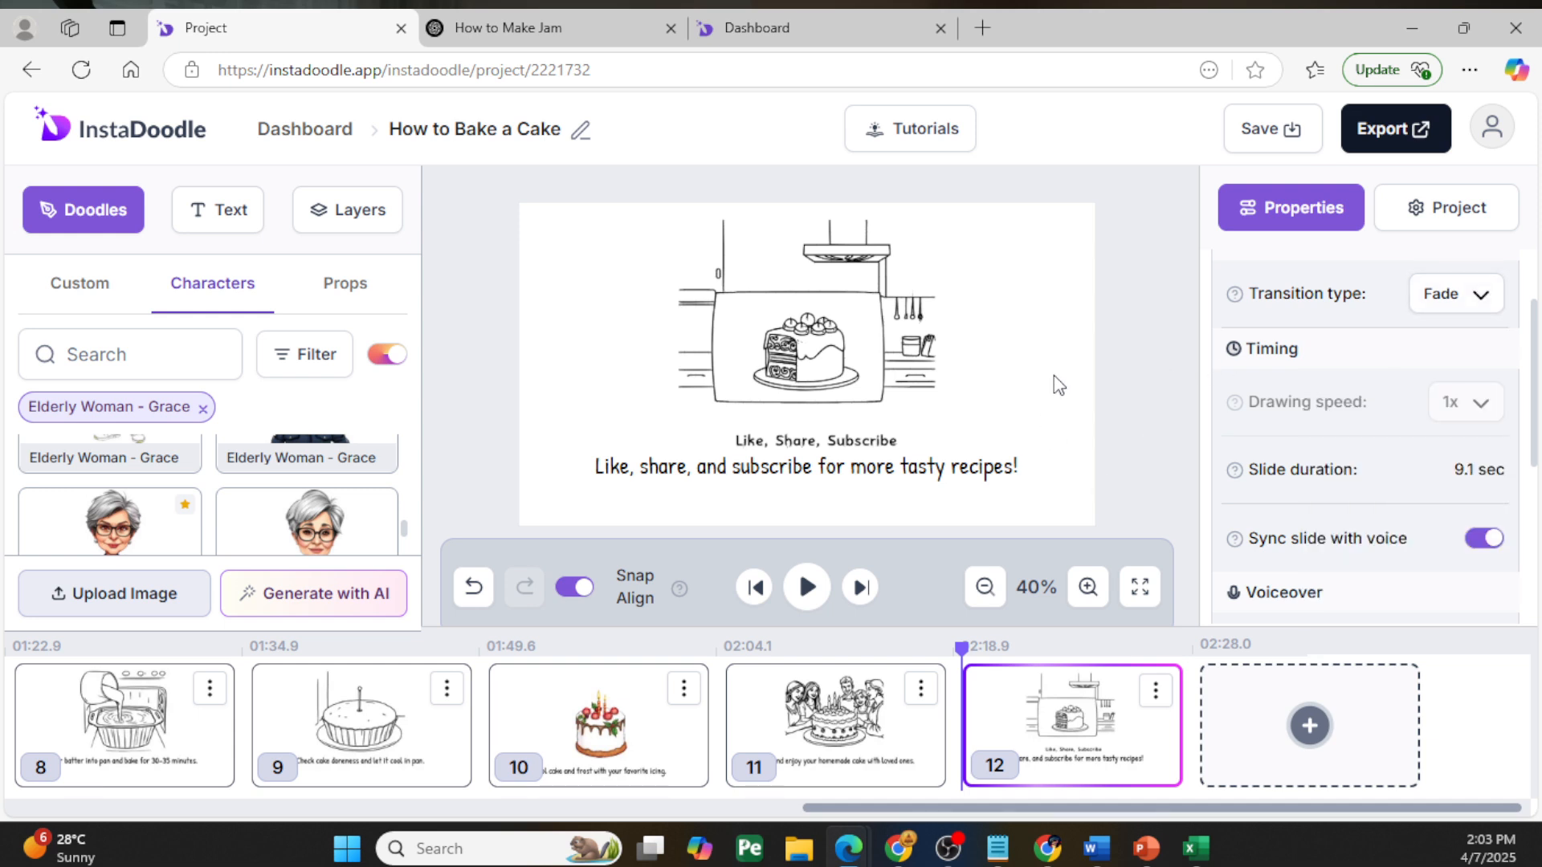
- Select the cake drawing on slide 12 and look through its available animation types, keeping the current one
click(822, 358)
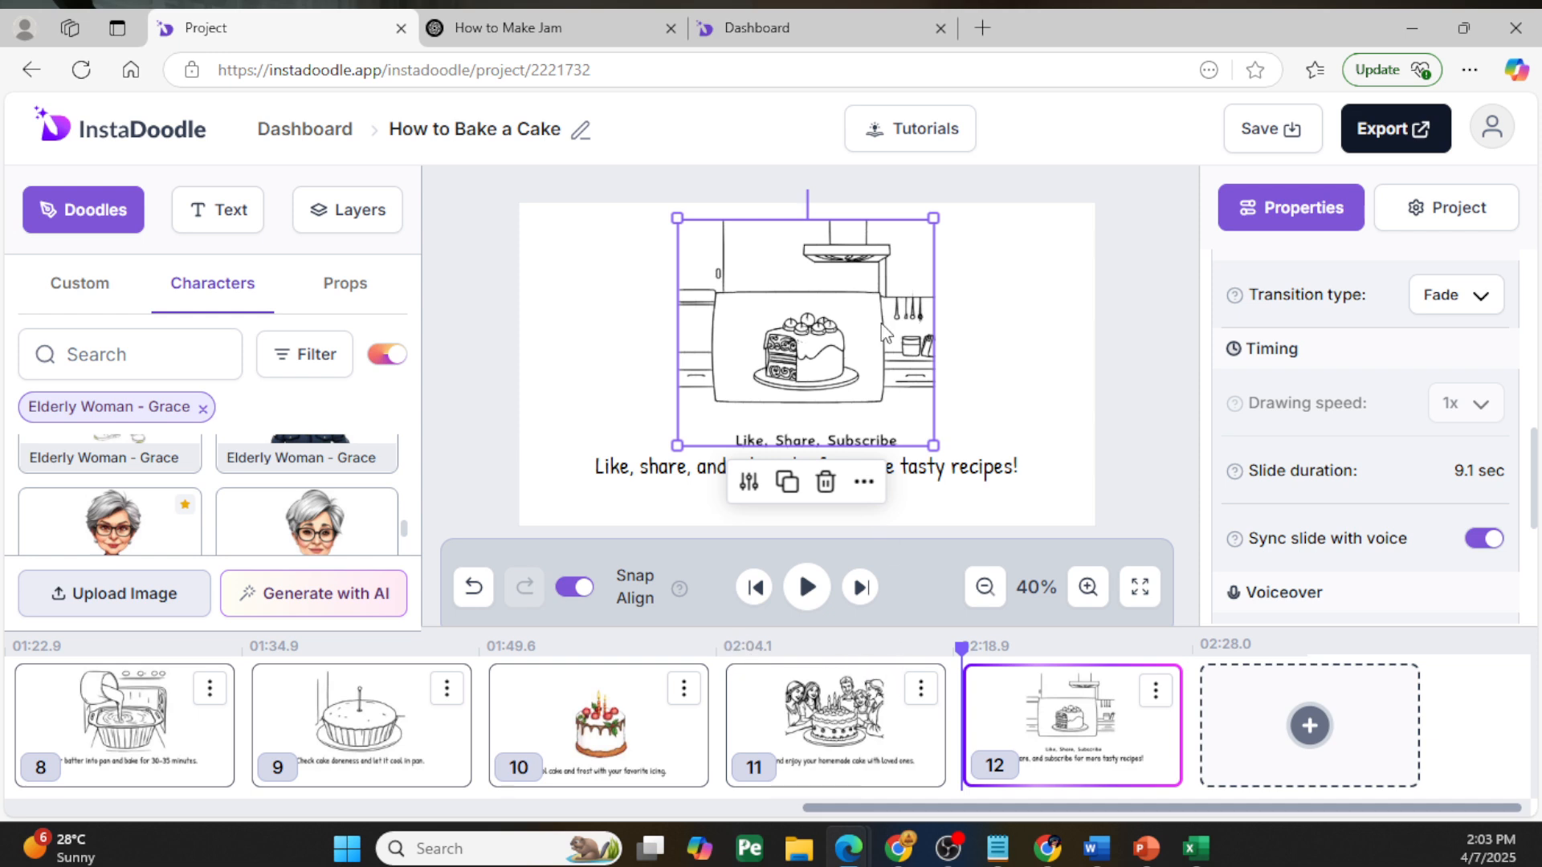
scroll(1477, 415, up, 2)
scroll(1477, 415, up, 5)
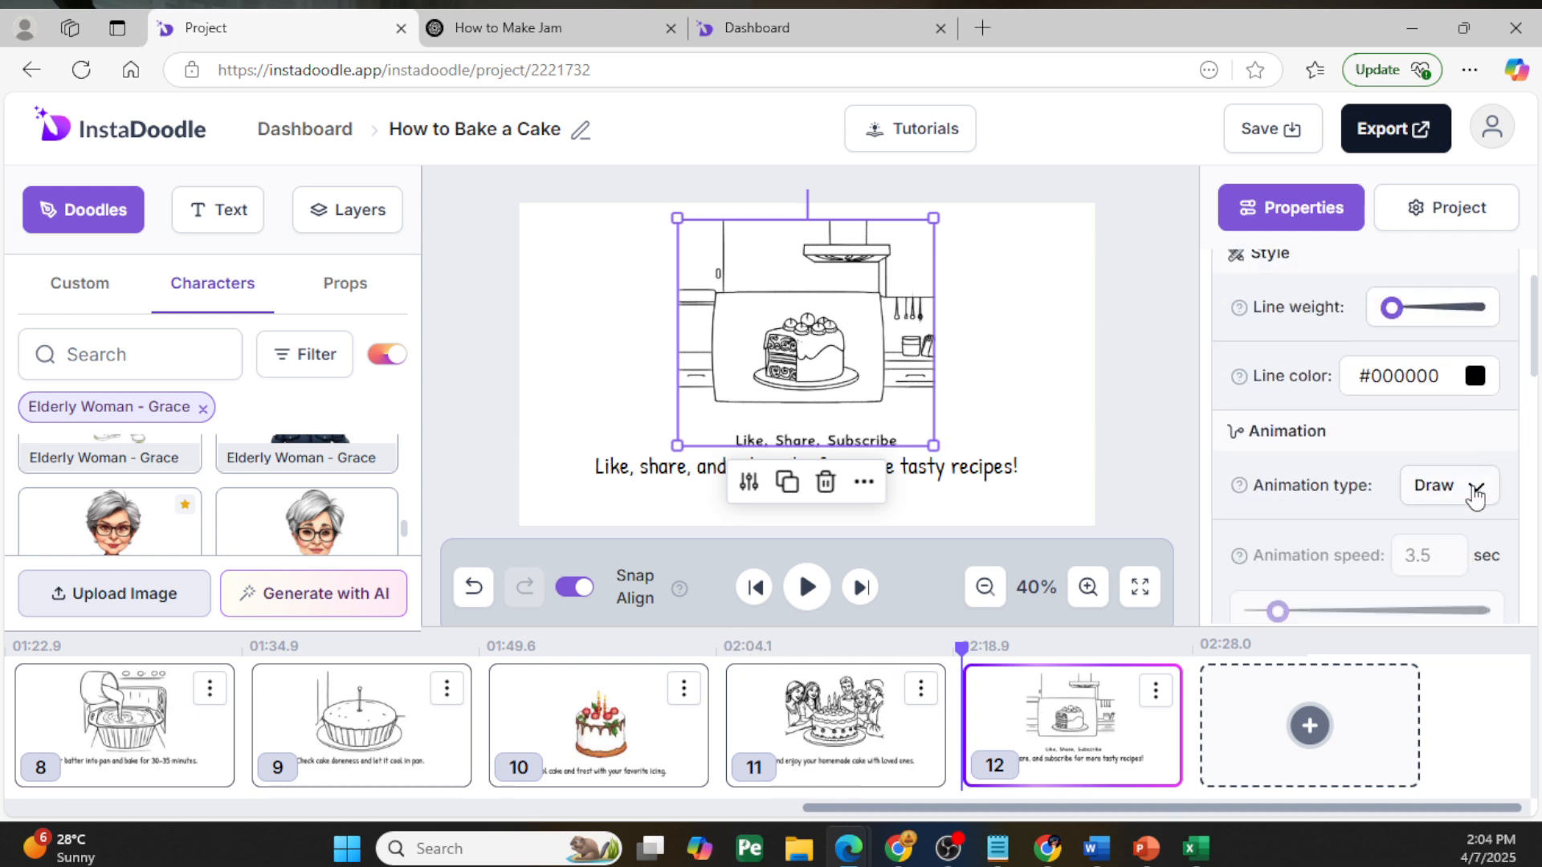
click(1476, 496)
scroll(1373, 578, down, 2)
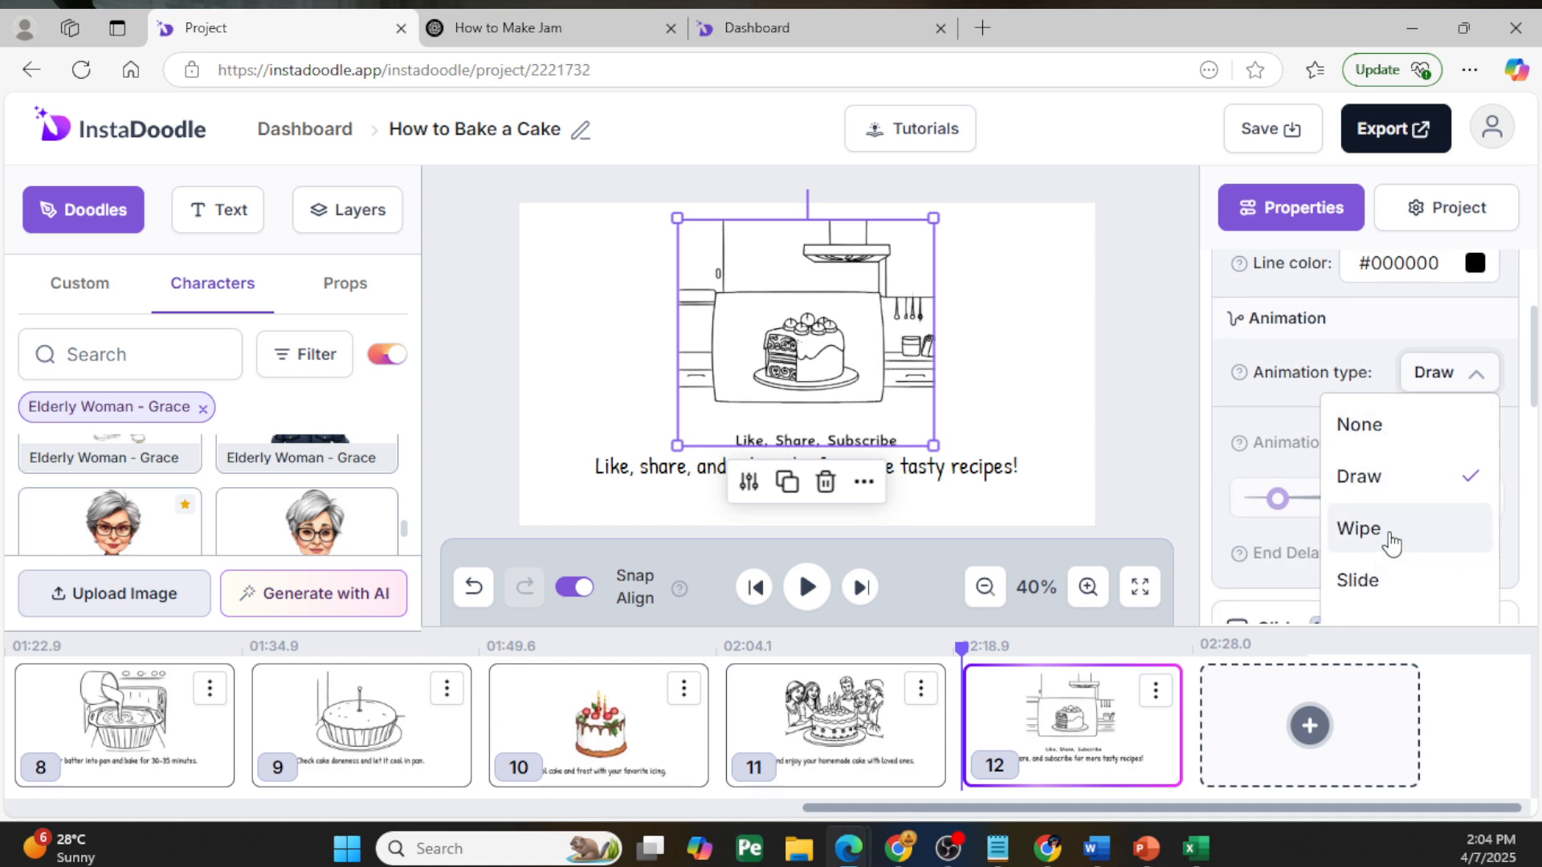
scroll(1392, 545, down, 2)
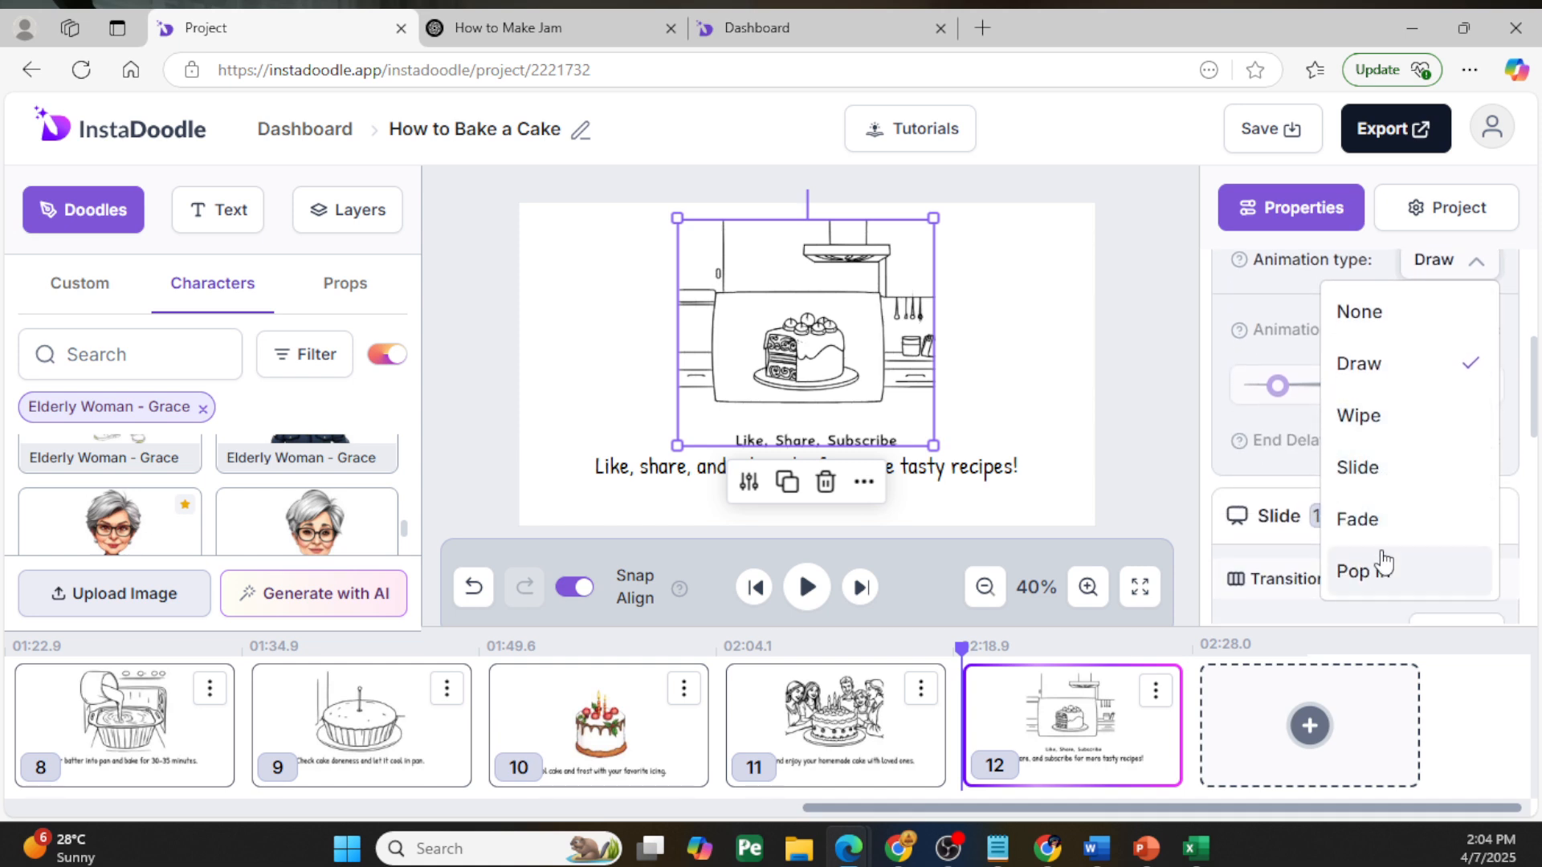
click(1173, 387)
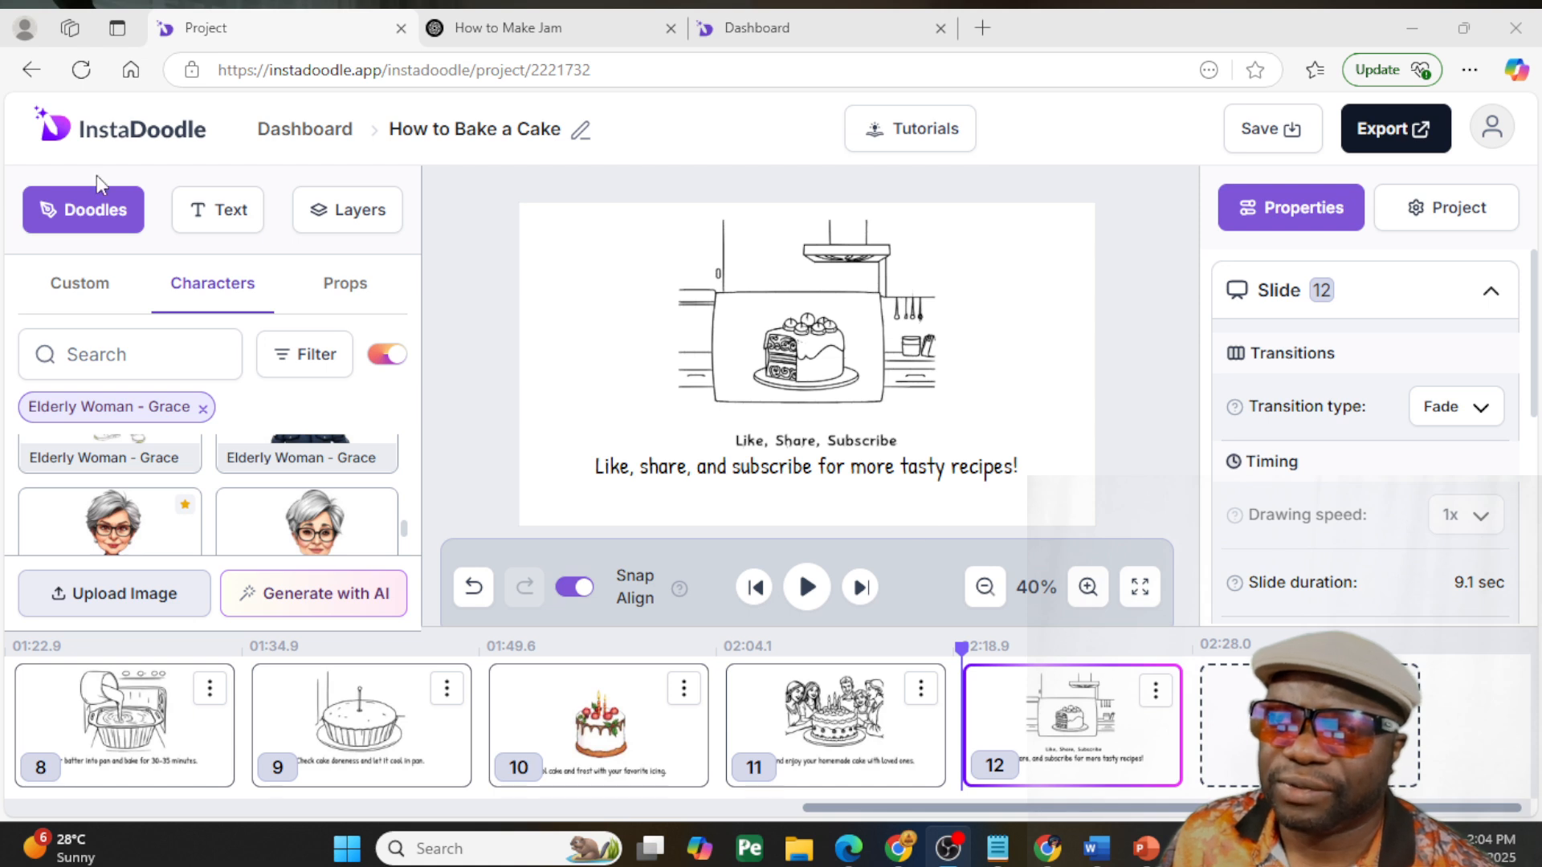
- Filter the character doodles to Elderly Man - Walter and reduce the page zoom to see more of them
click(184, 299)
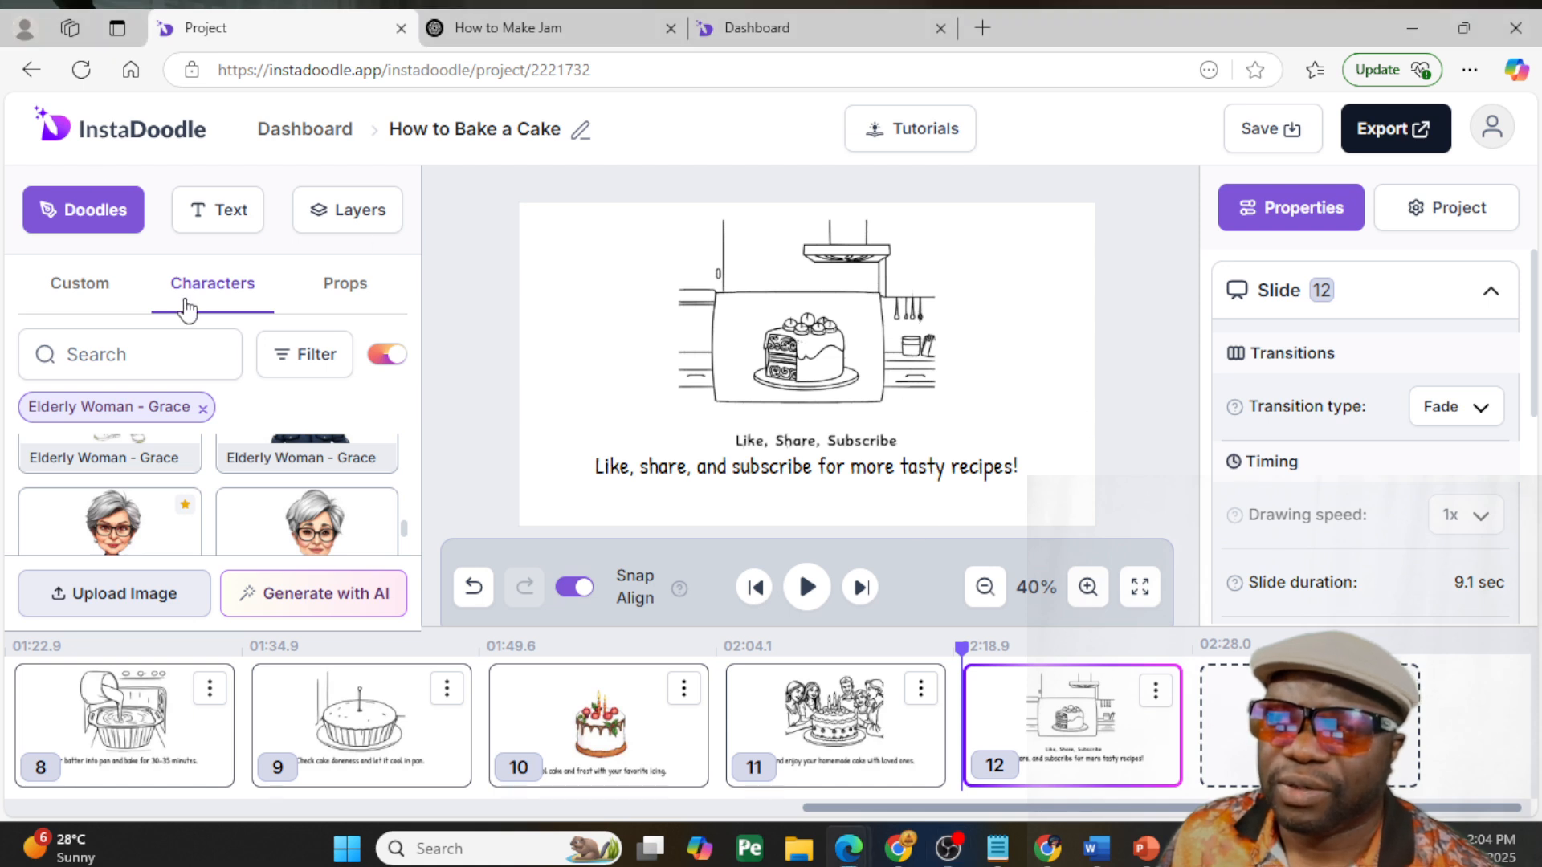
click(312, 366)
click(278, 439)
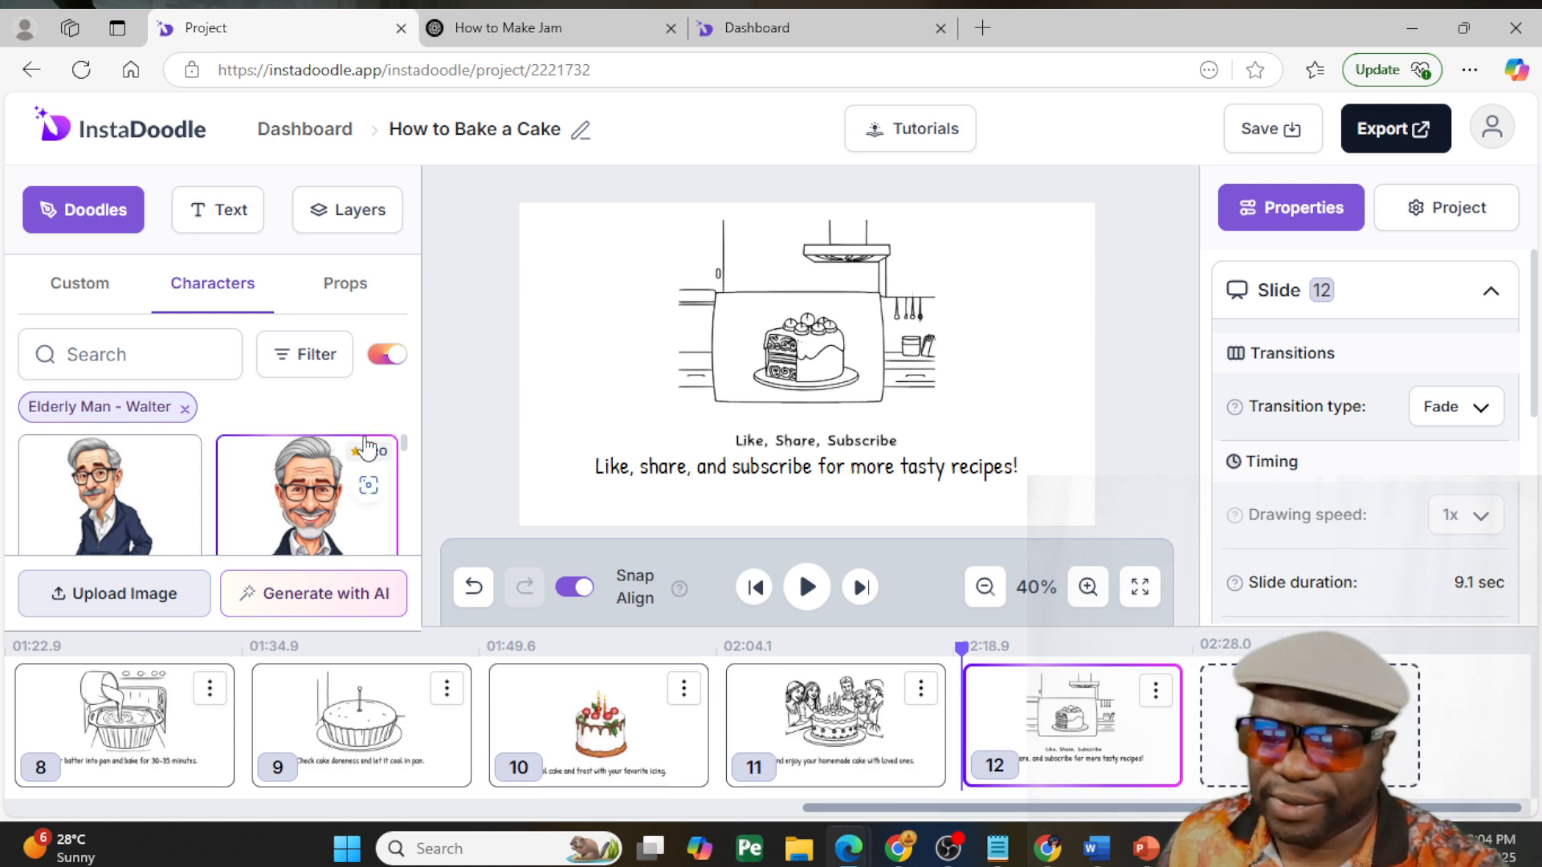
key(ctrl+minus)
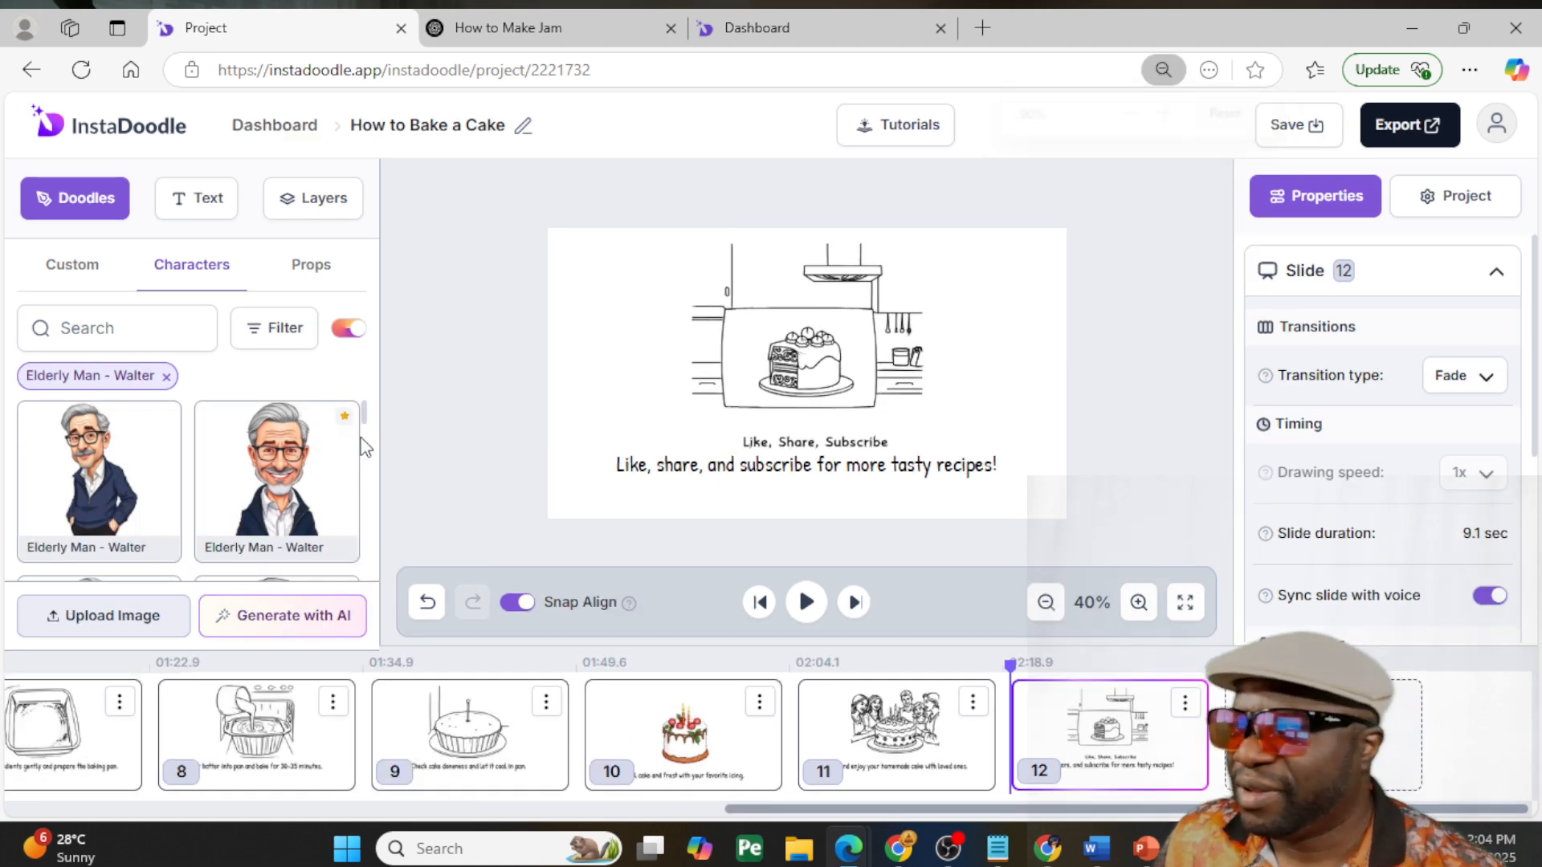
- Clear the cake search in the props library and browse the full set of props
click(311, 274)
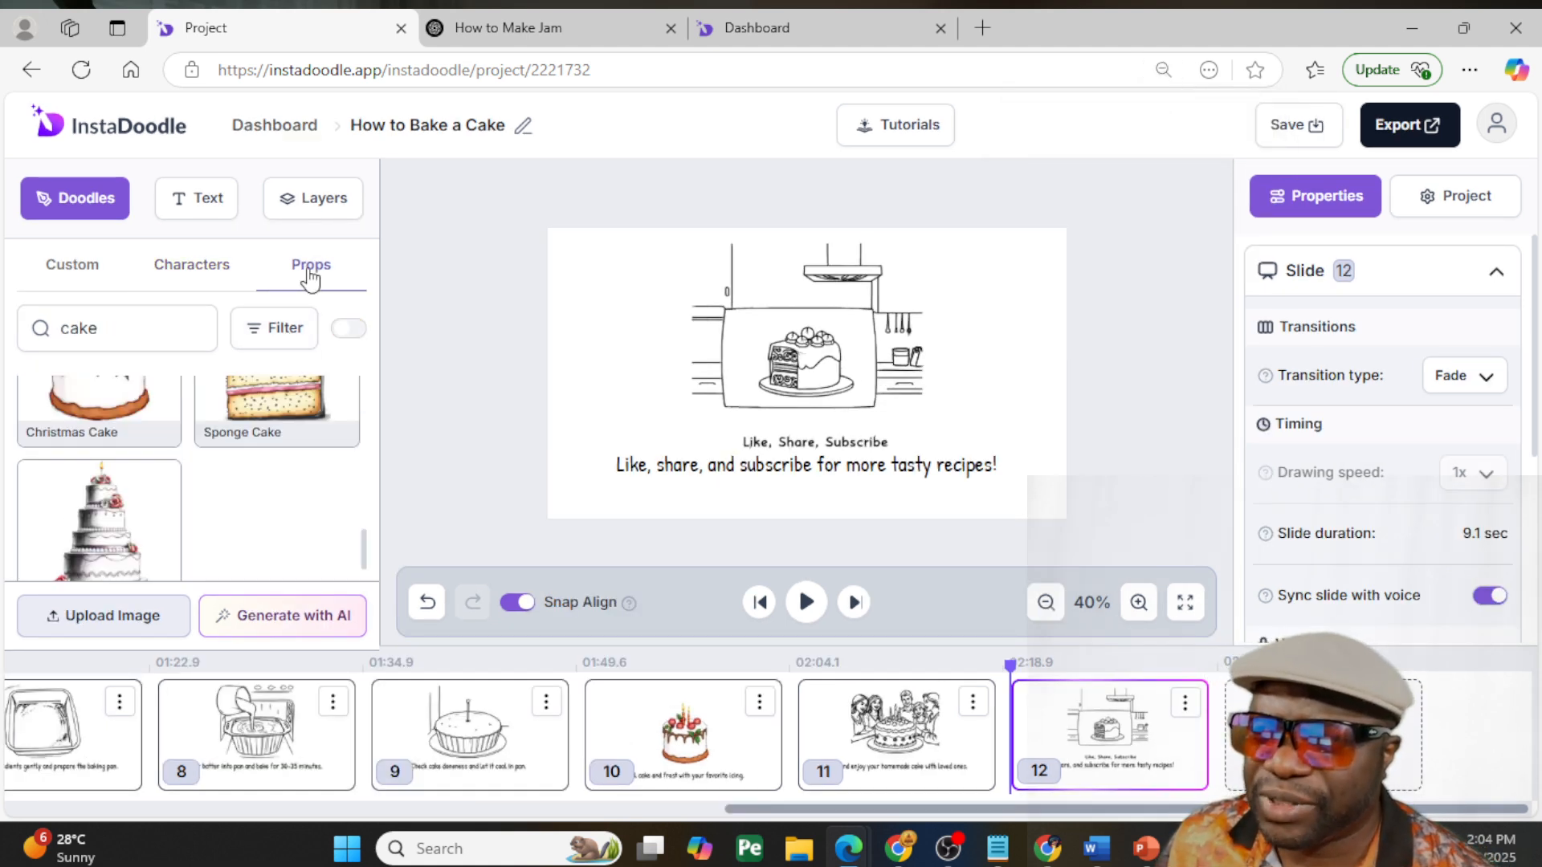
click(193, 329)
drag(363, 406, 366, 491)
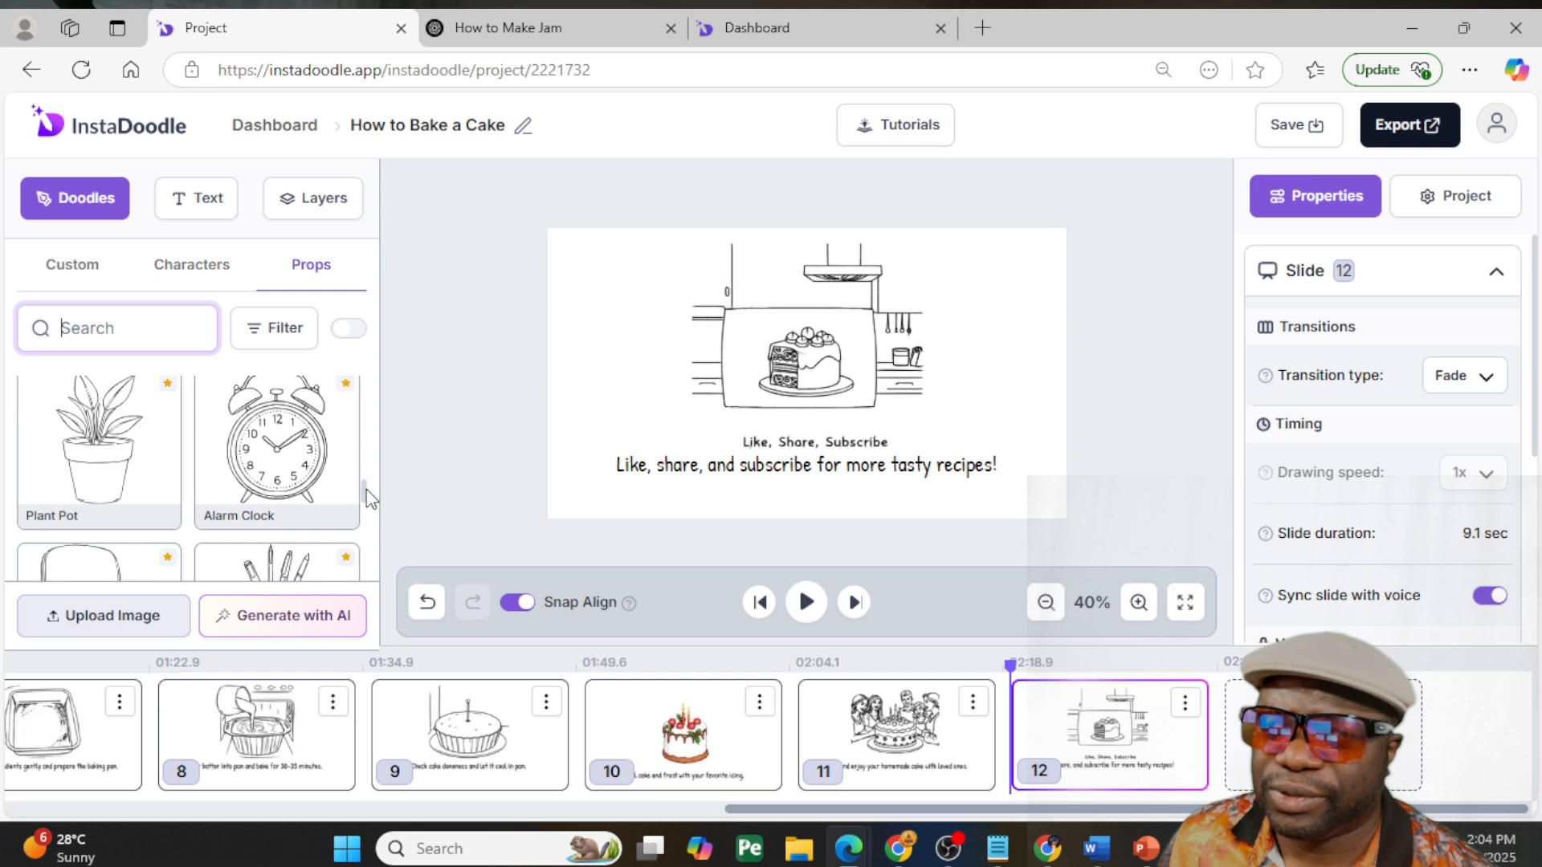
- Browse the custom doodles collection of generated and uploaded images
click(72, 265)
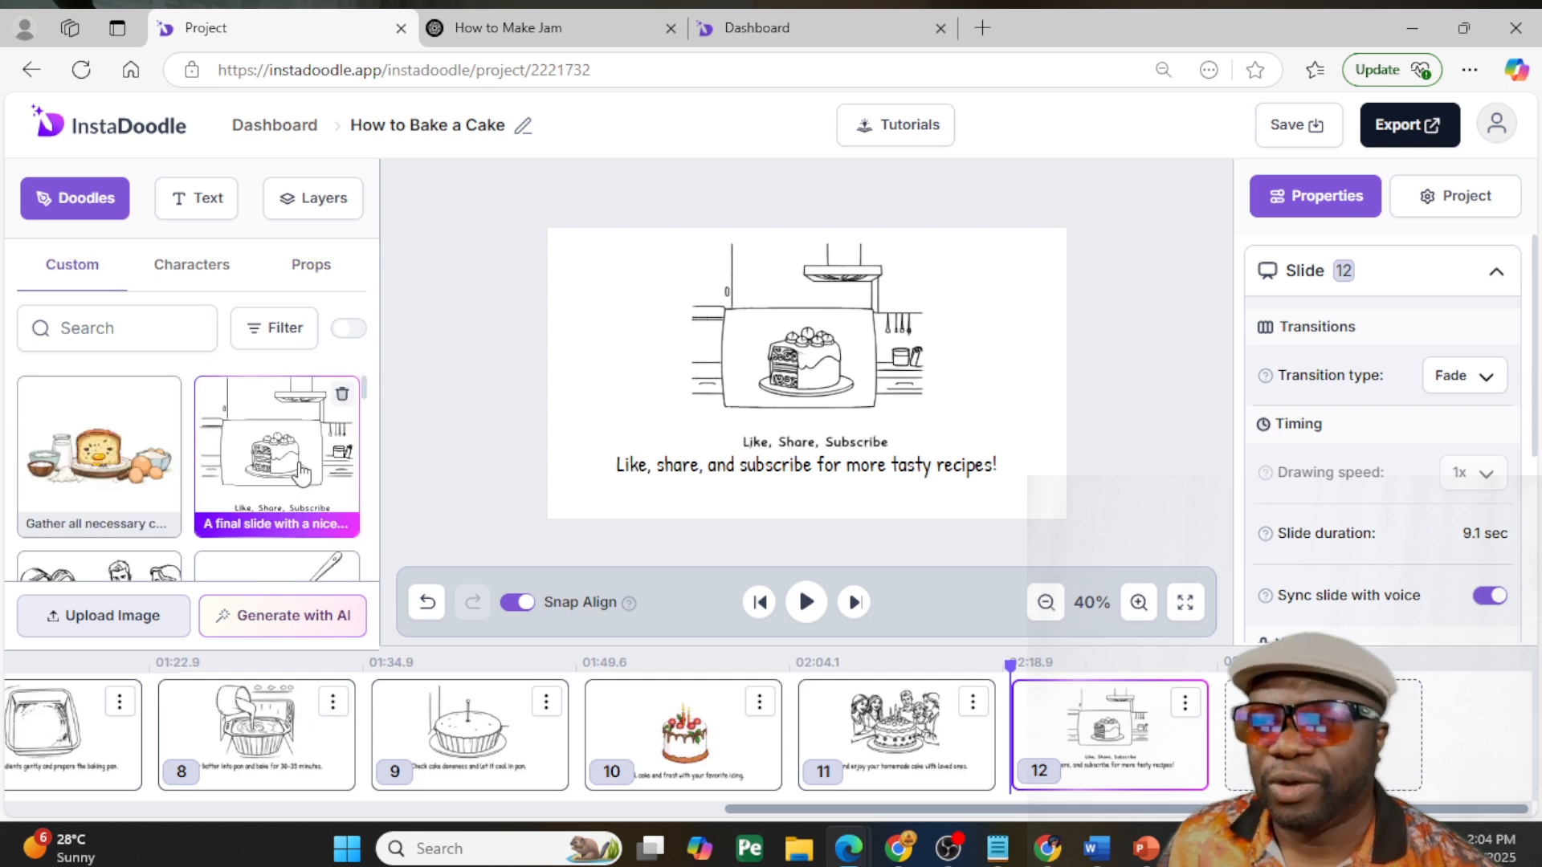
scroll(246, 530, down, 10)
scroll(246, 530, down, 6)
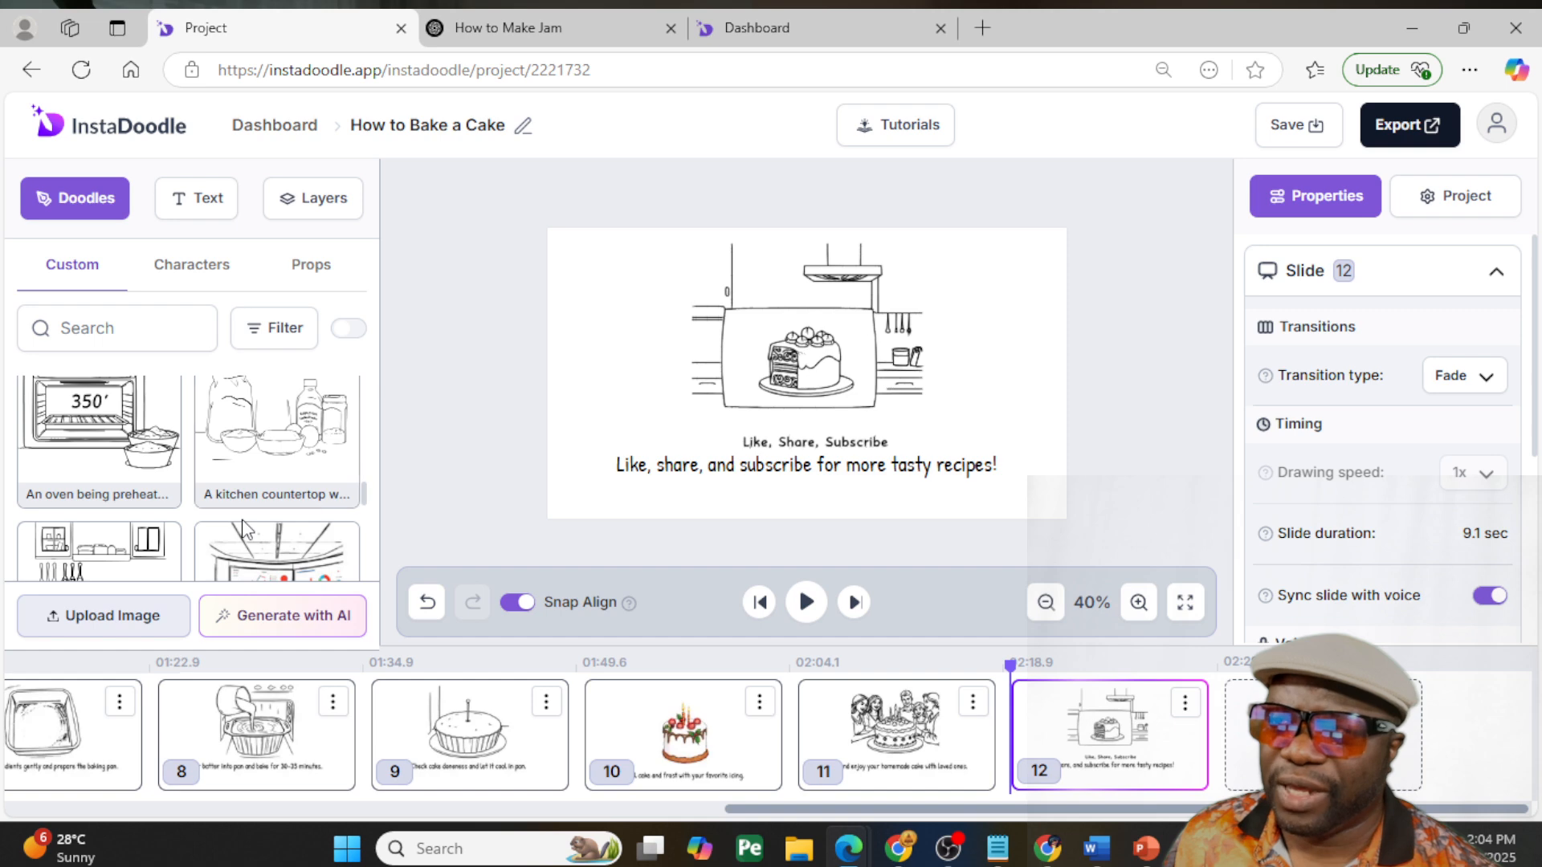
scroll(241, 531, down, 3)
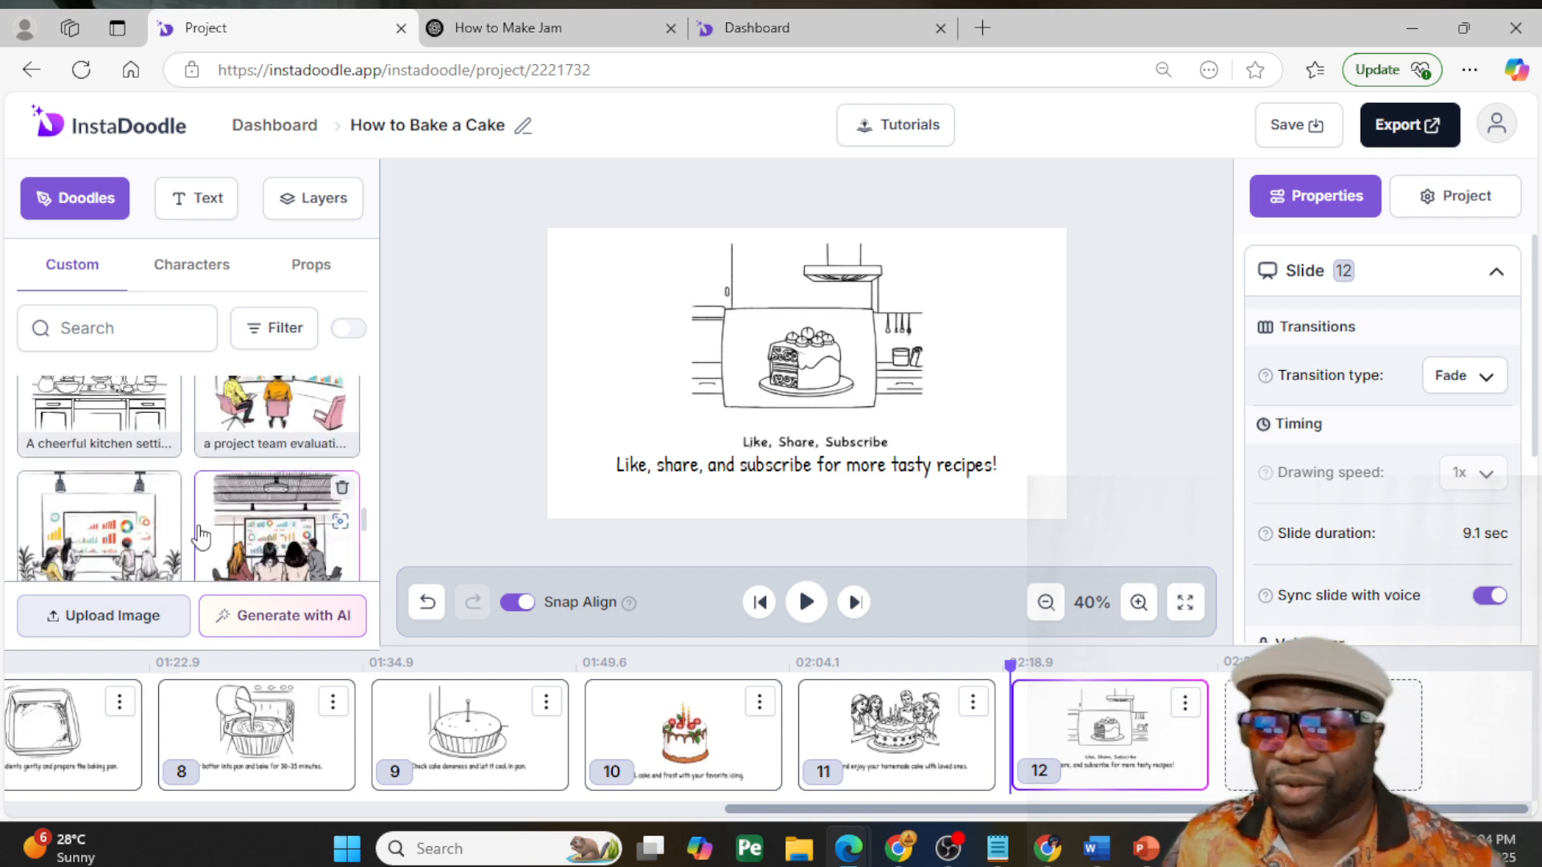
scroll(201, 536, down, 3)
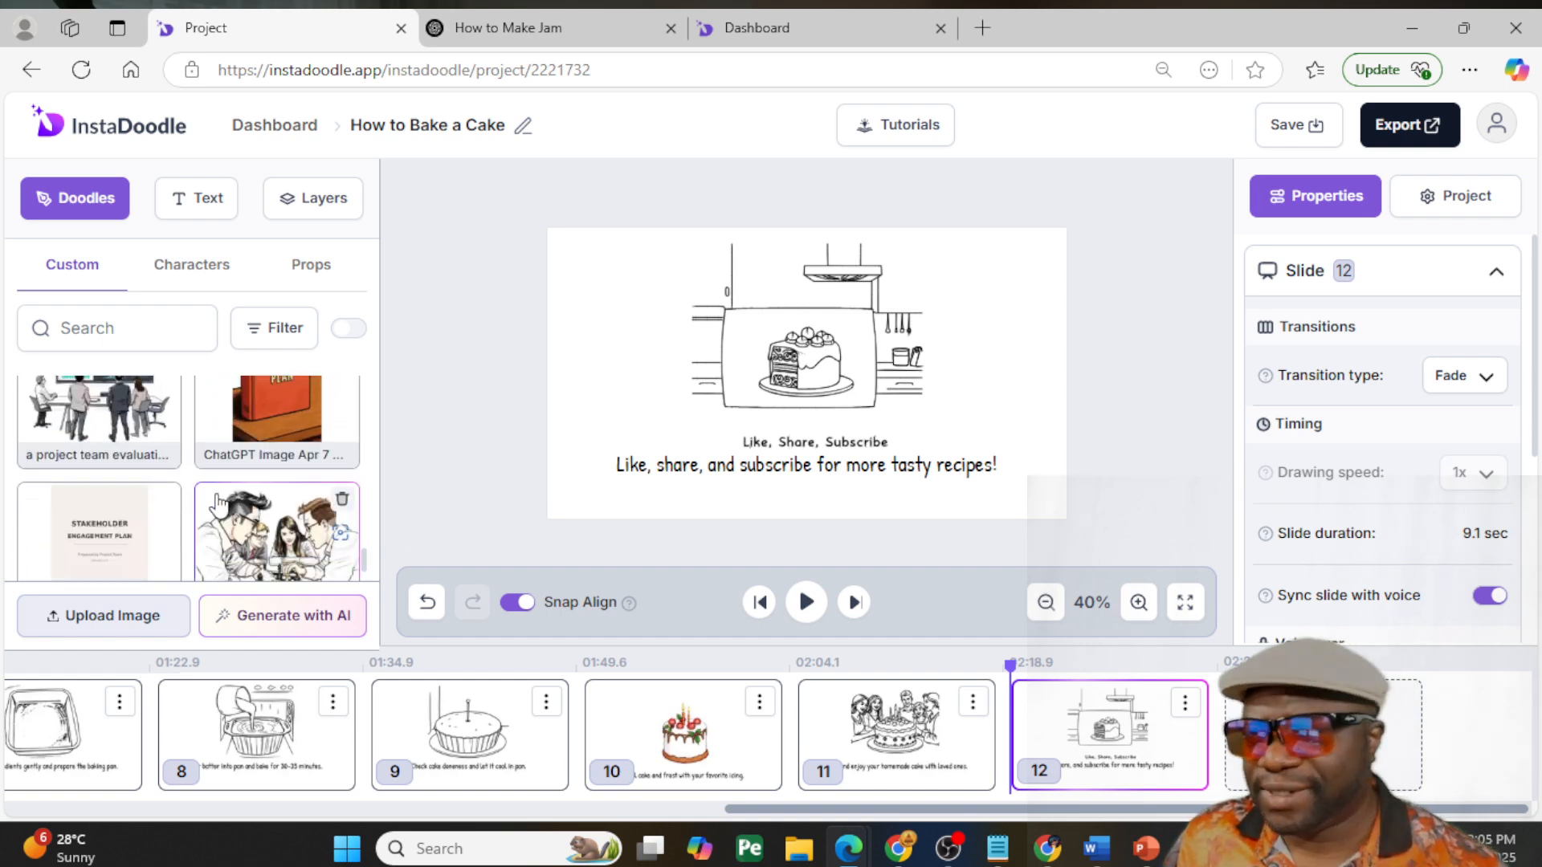
scroll(215, 505, down, 6)
scroll(217, 506, down, 6)
scroll(211, 498, up, 15)
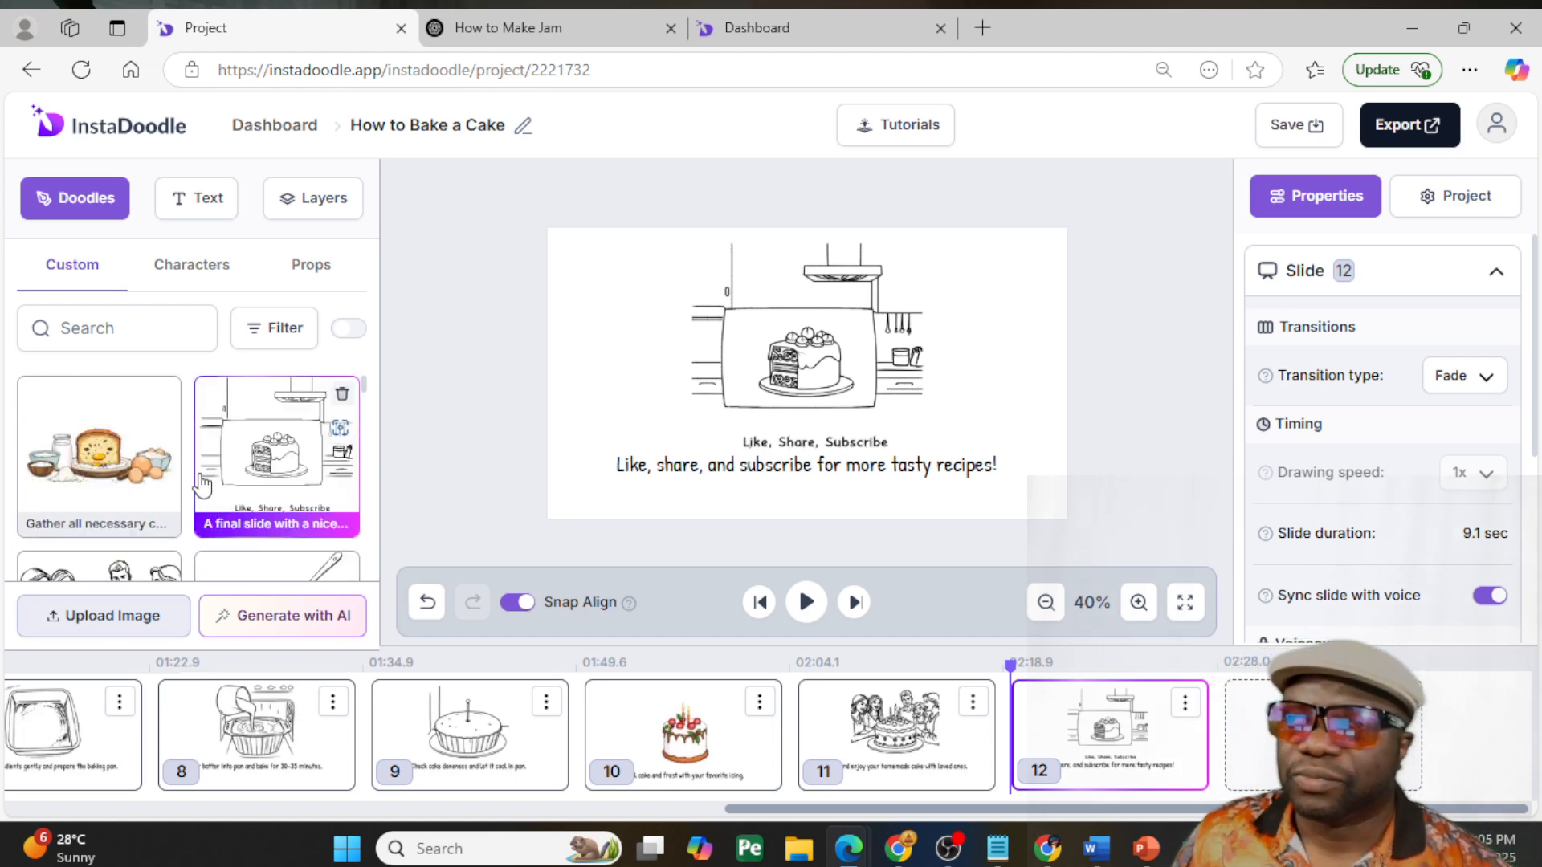
- Return to the jam wizard, accept its slides, and create the project with the preselected style and AI voiceover enabled
click(729, 24)
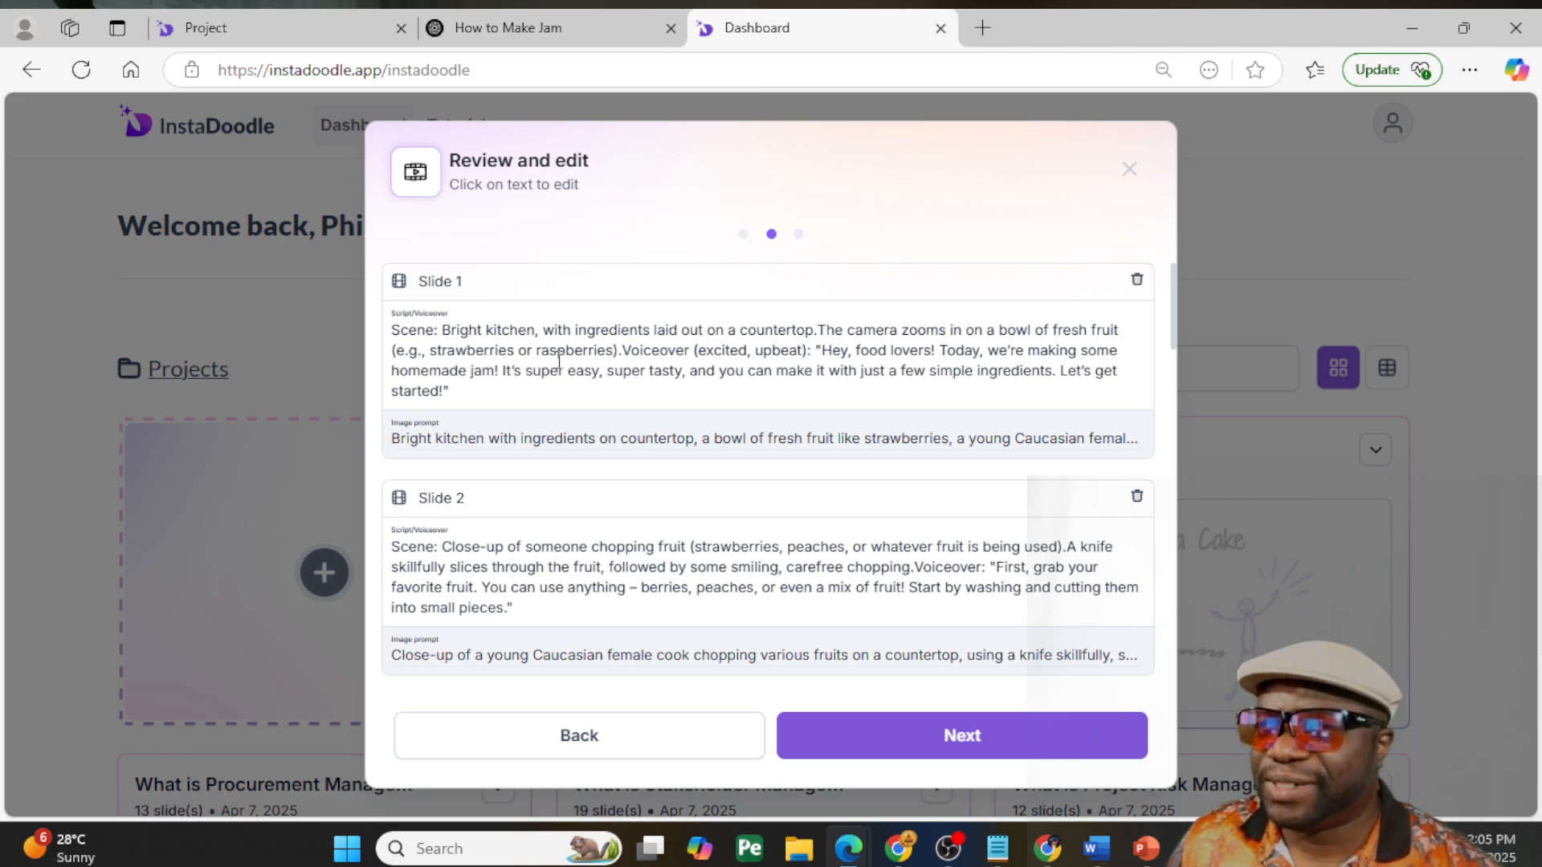
scroll(631, 375, down, 10)
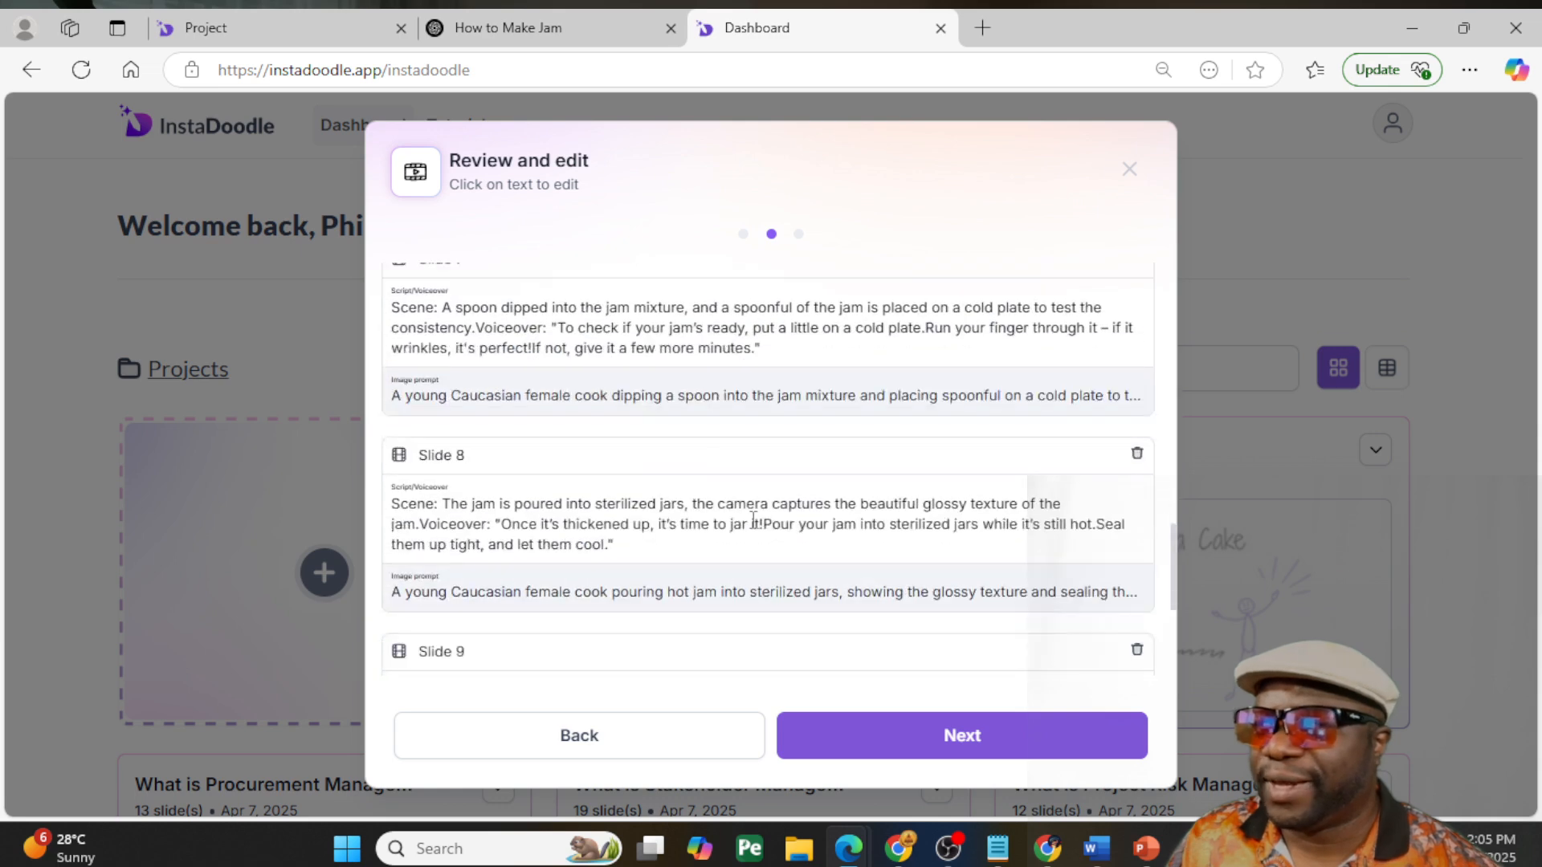
click(1015, 733)
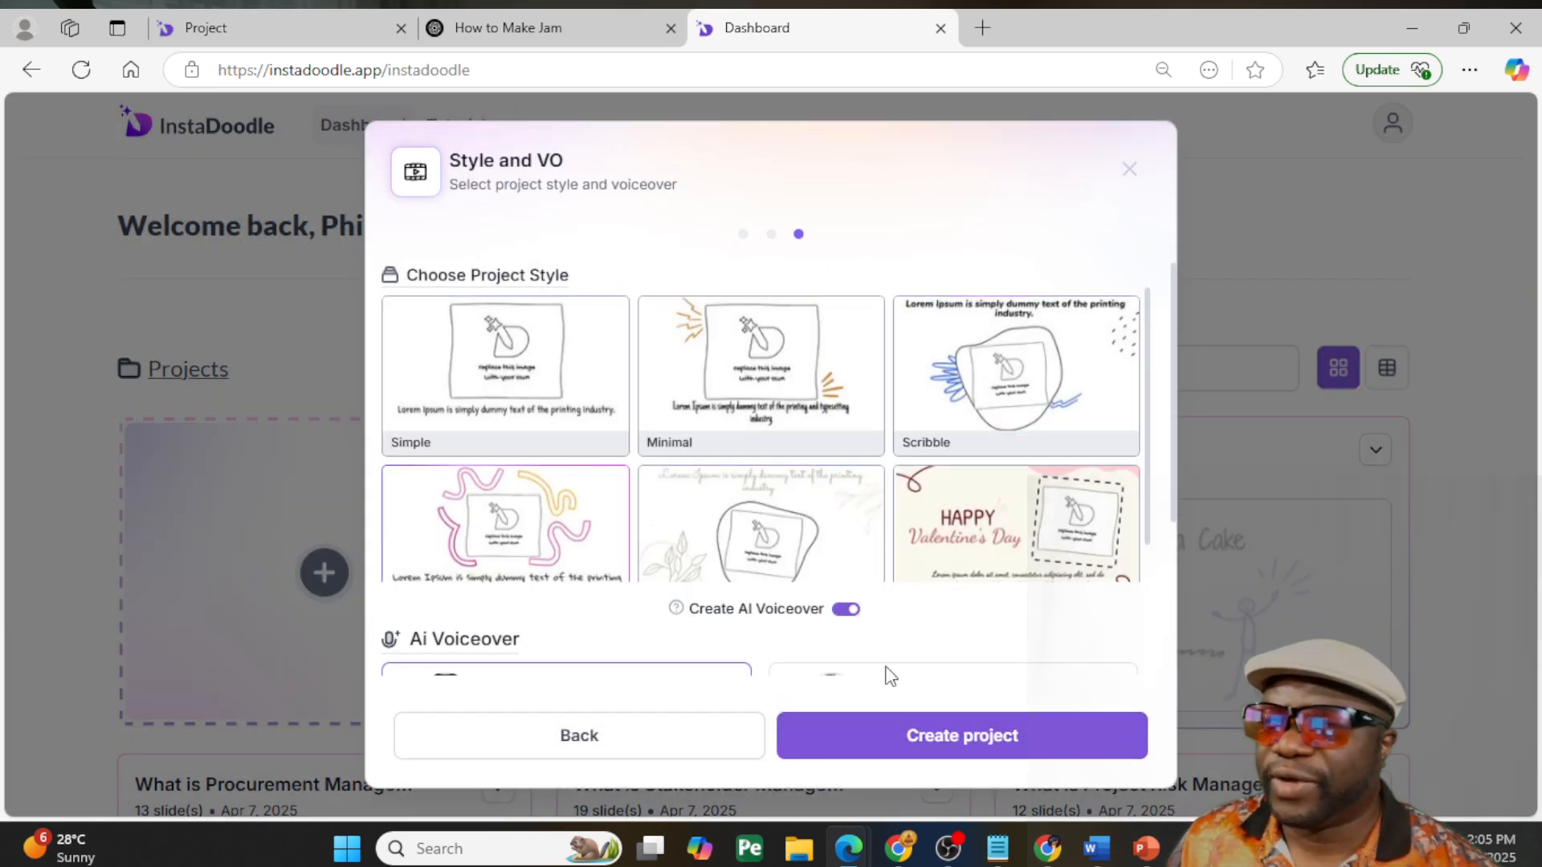
click(1005, 729)
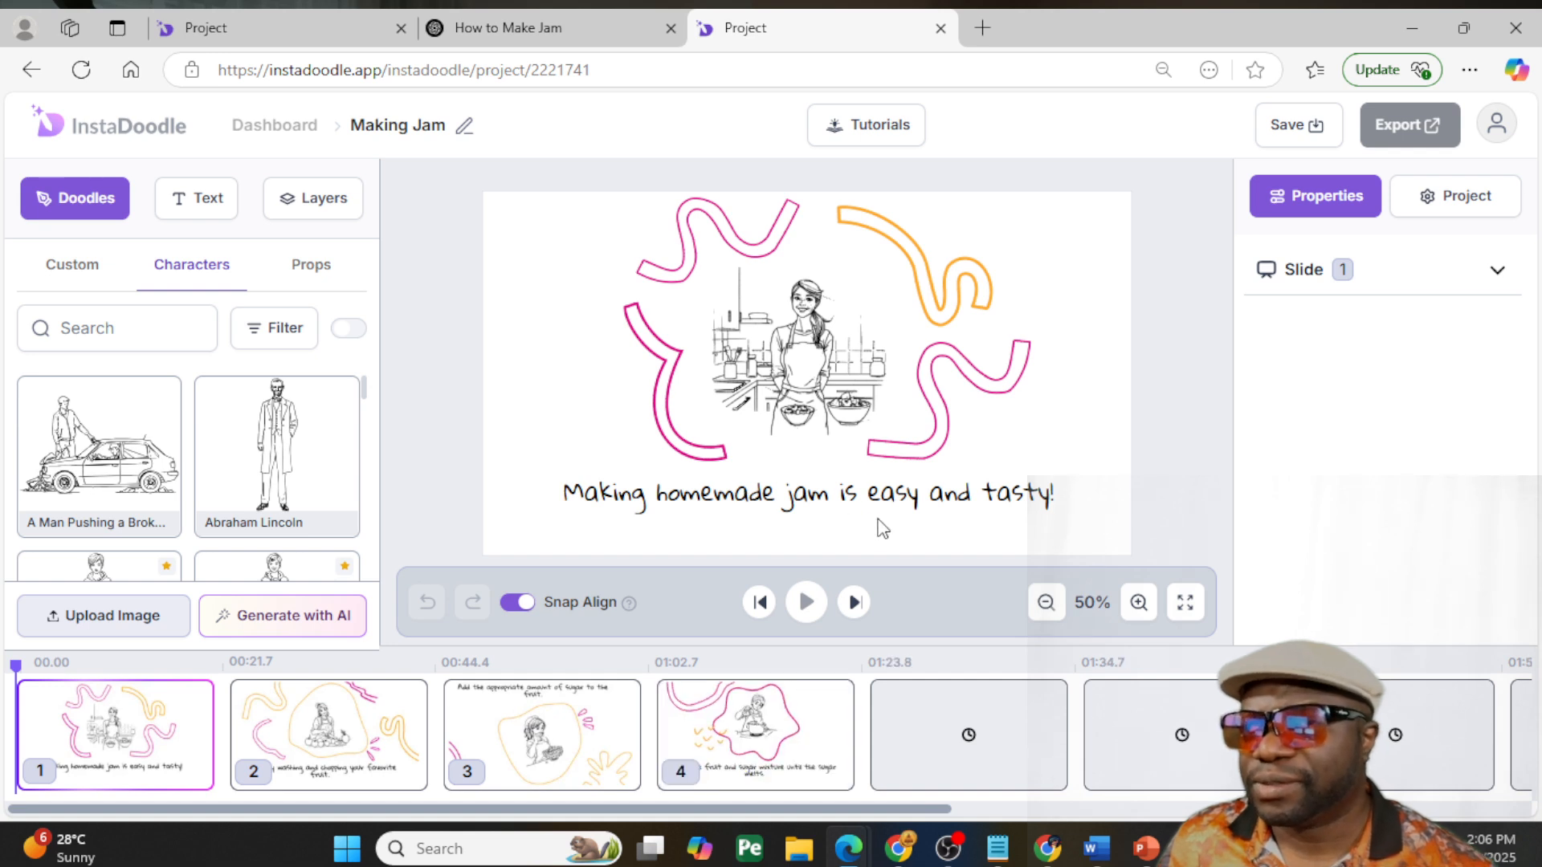
drag(927, 813, 807, 817)
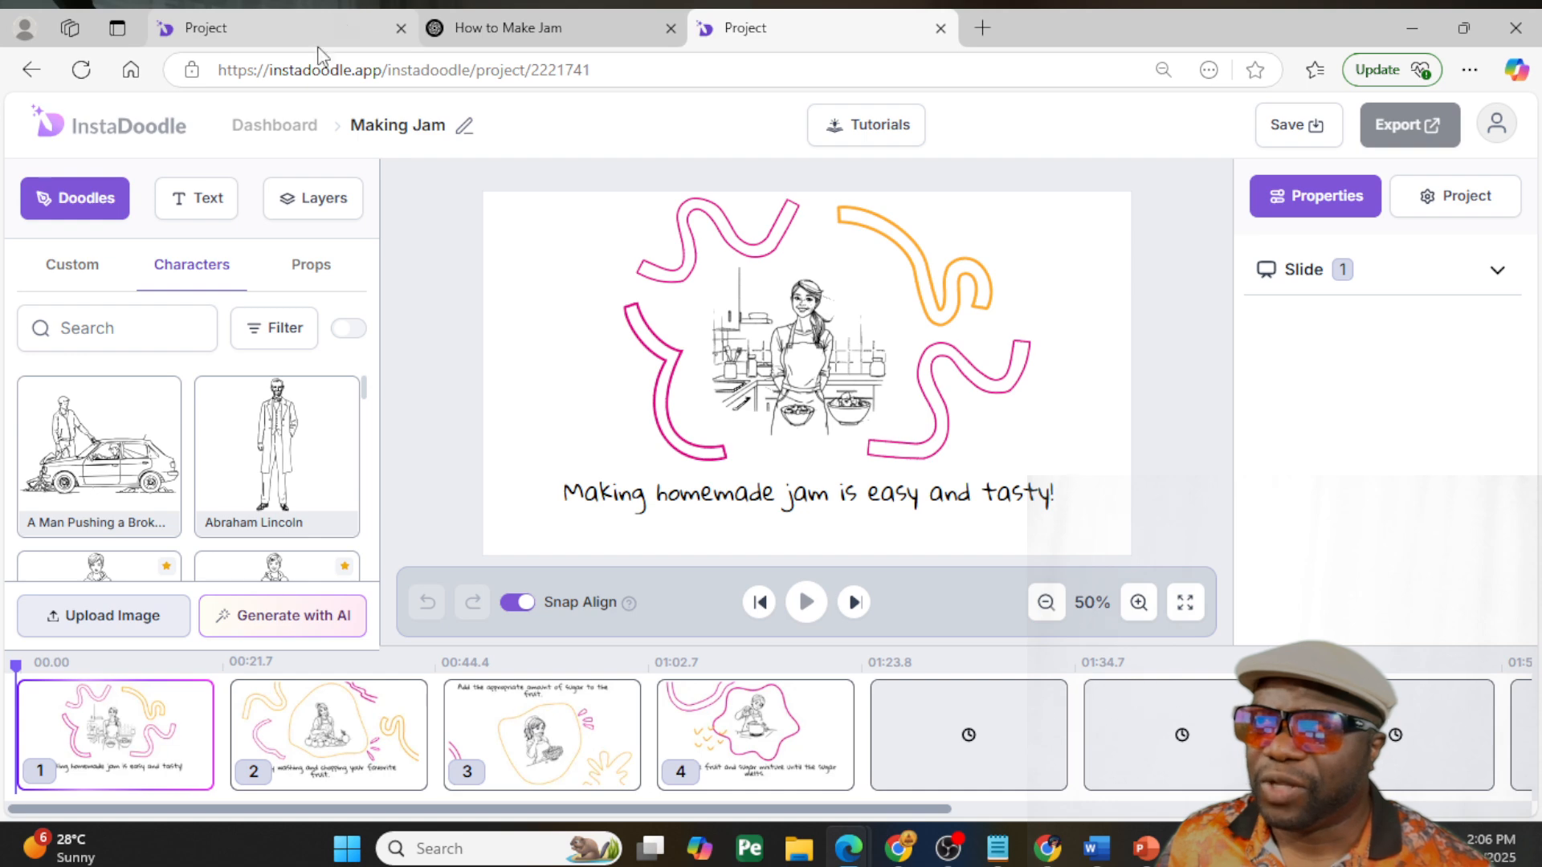
- Leave the How to Bake a Cake project for the dashboard and start a new AI Wizard project
click(299, 28)
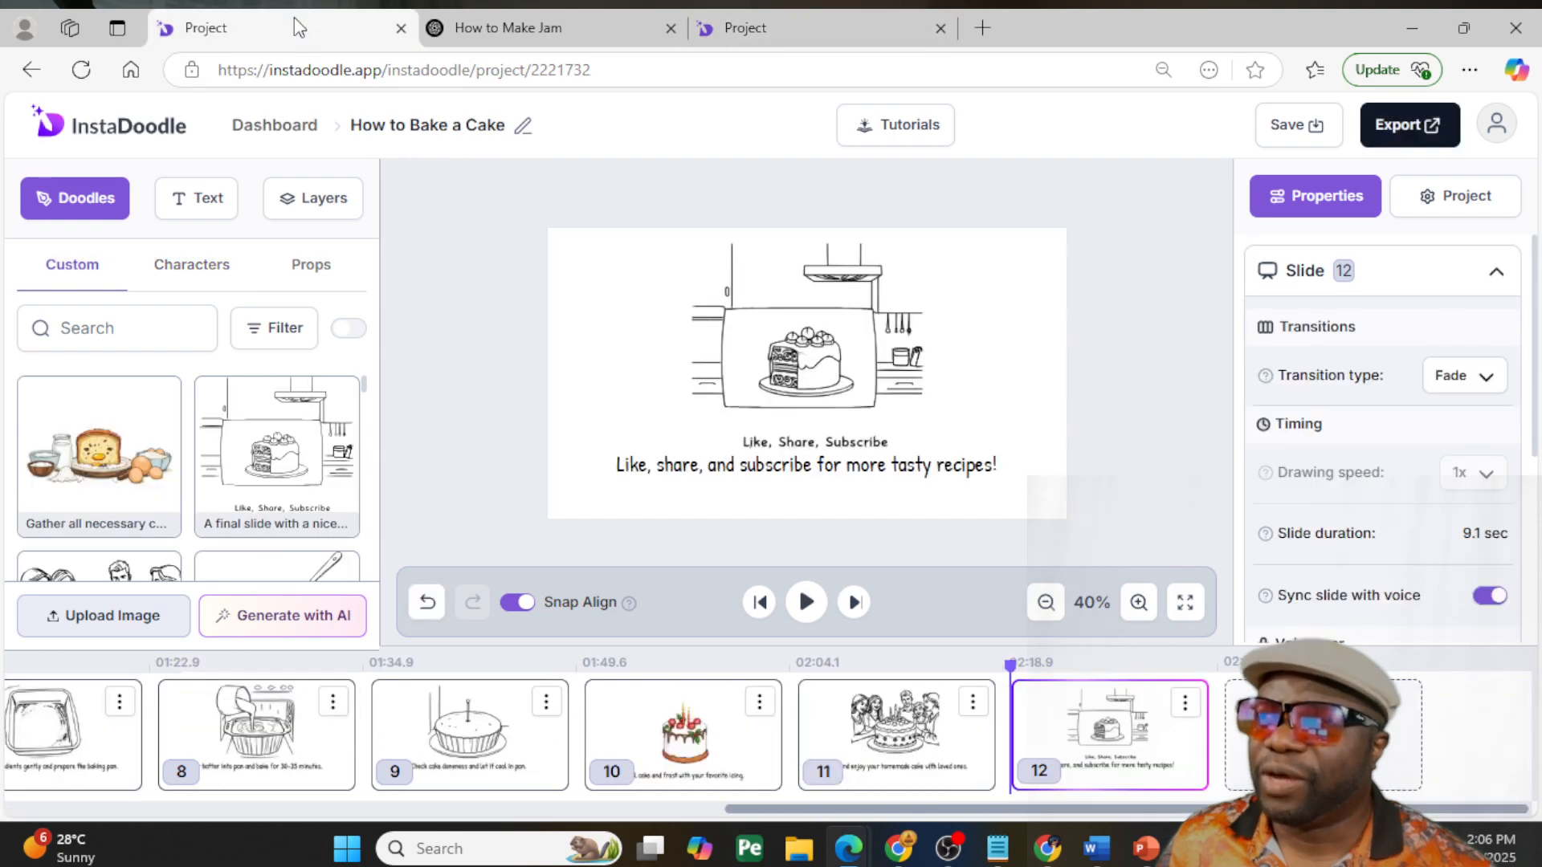
click(287, 130)
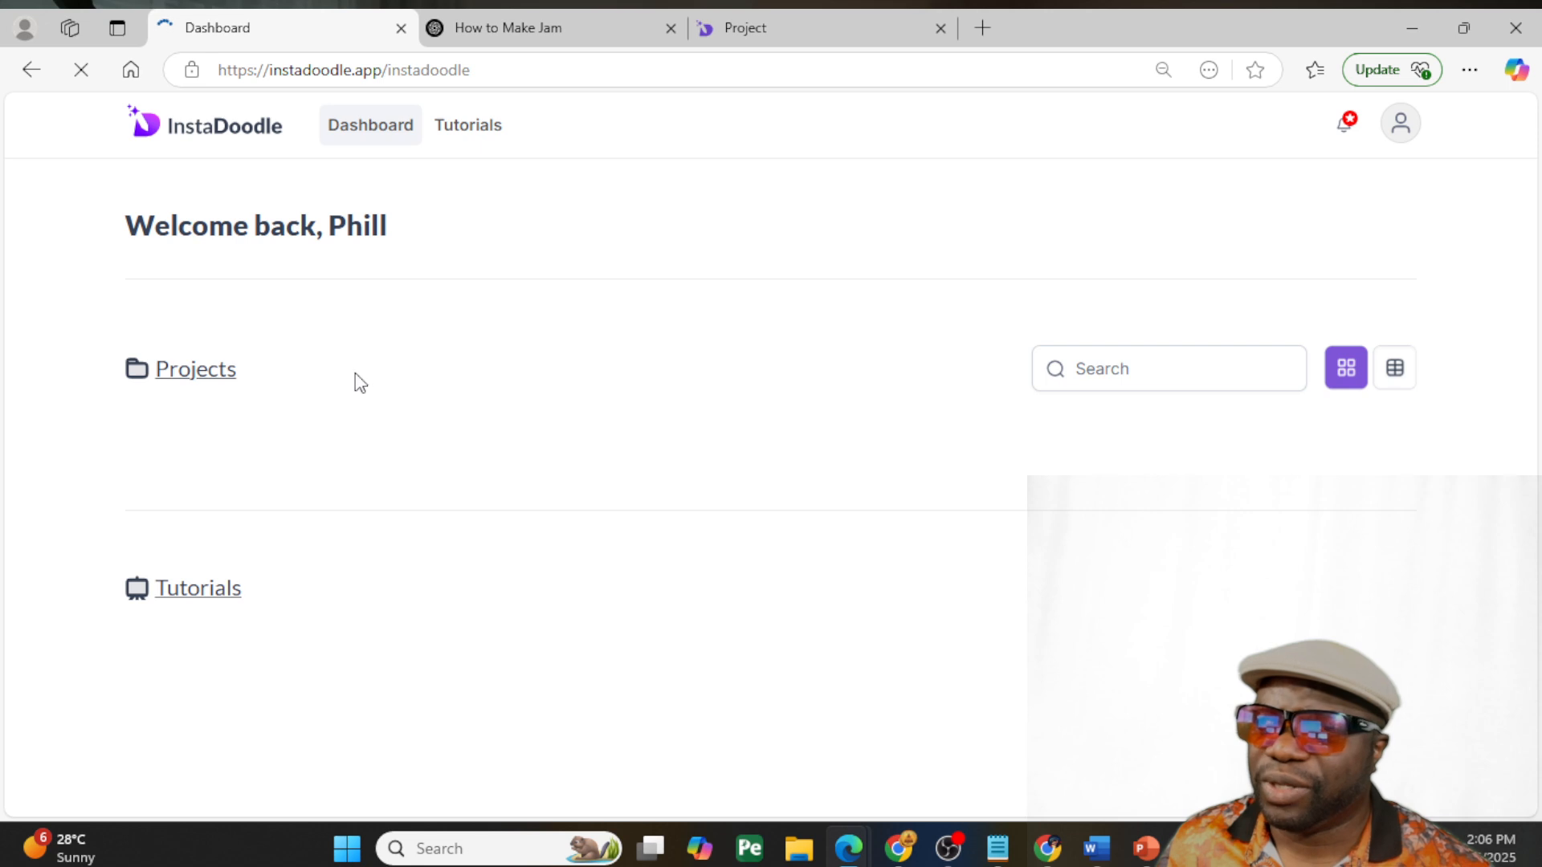
click(322, 571)
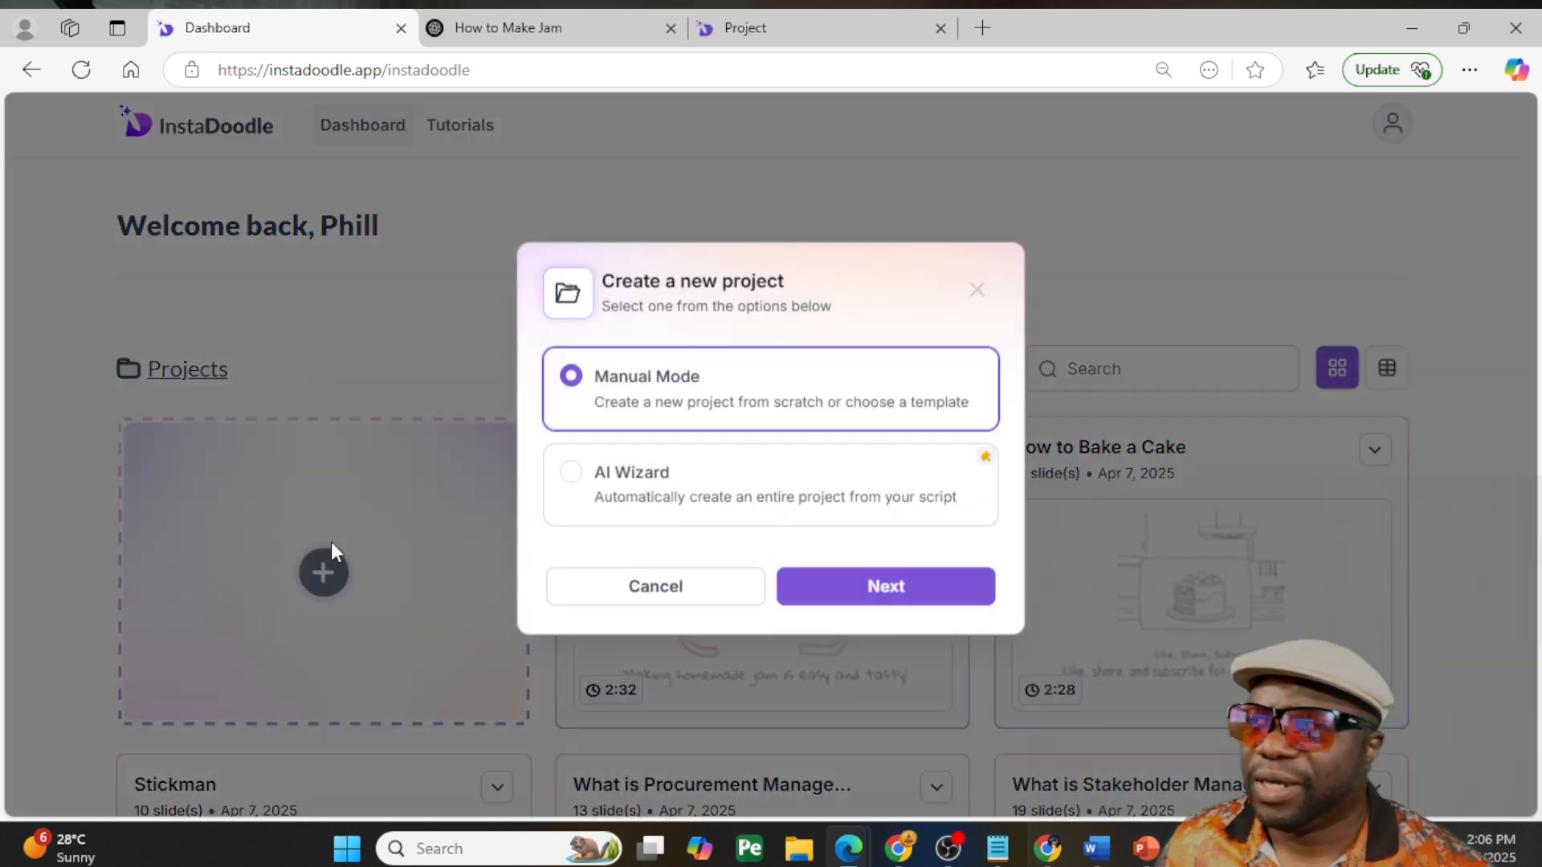
click(725, 522)
click(866, 618)
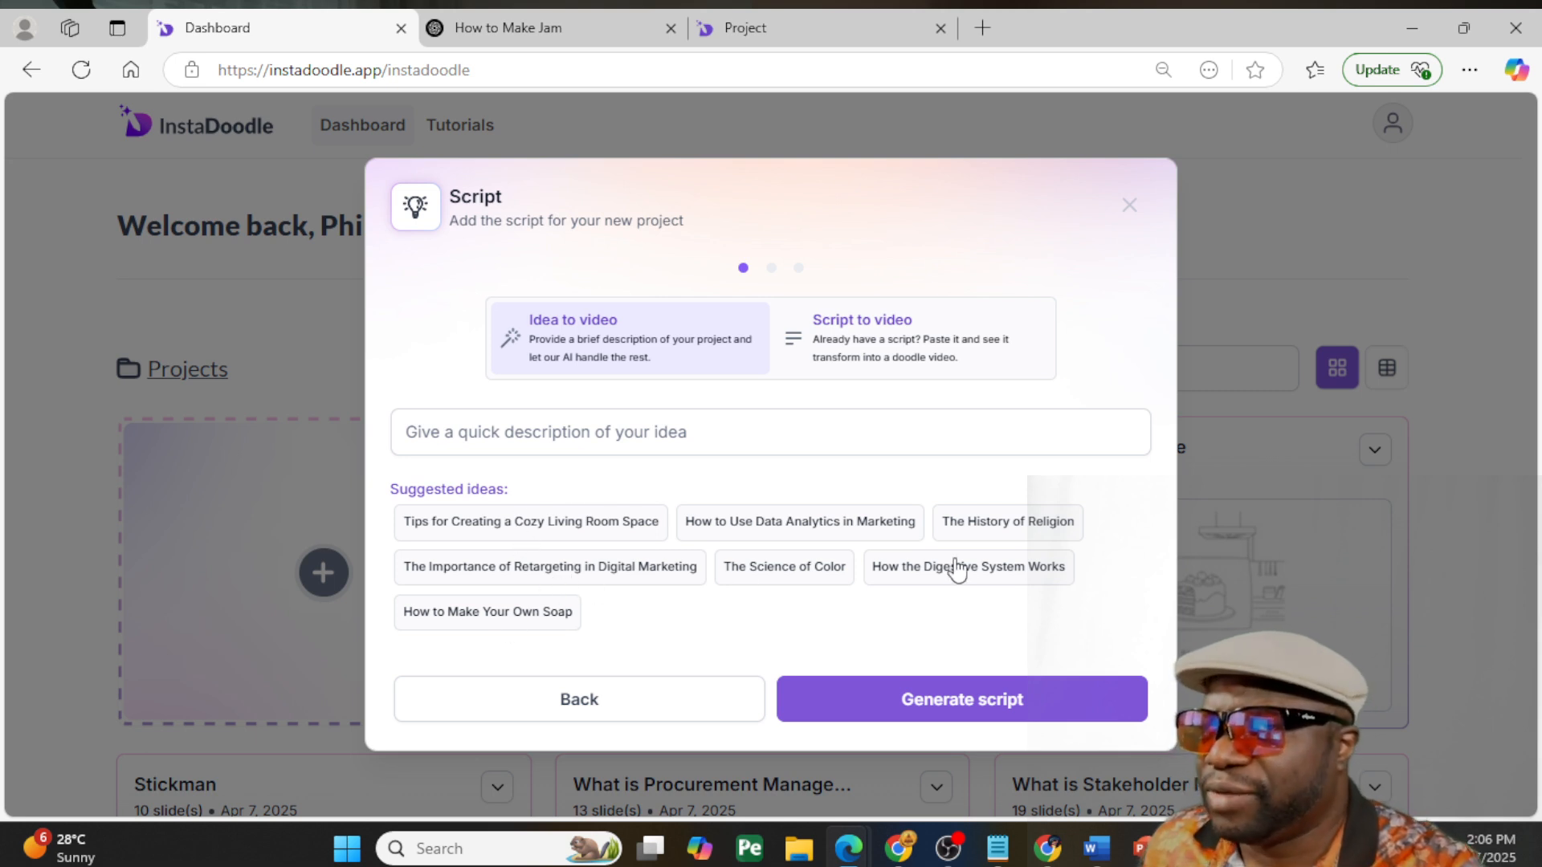
- Enter "Tips on How to Learn Playing Piano By Ear" as the project description in Idea to video mode
click(766, 435)
click(766, 433)
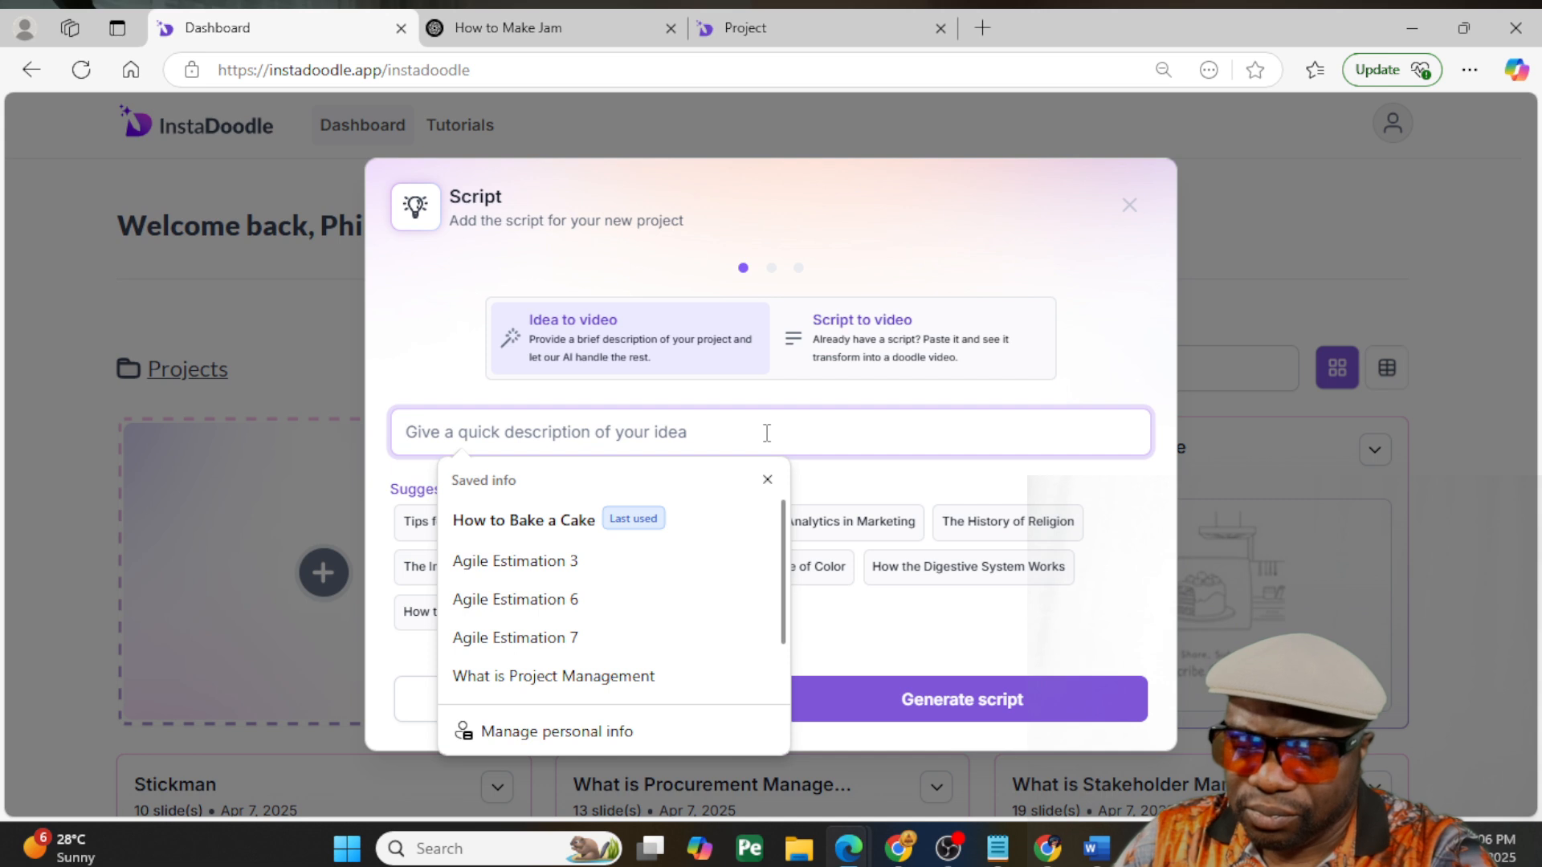
text(T)
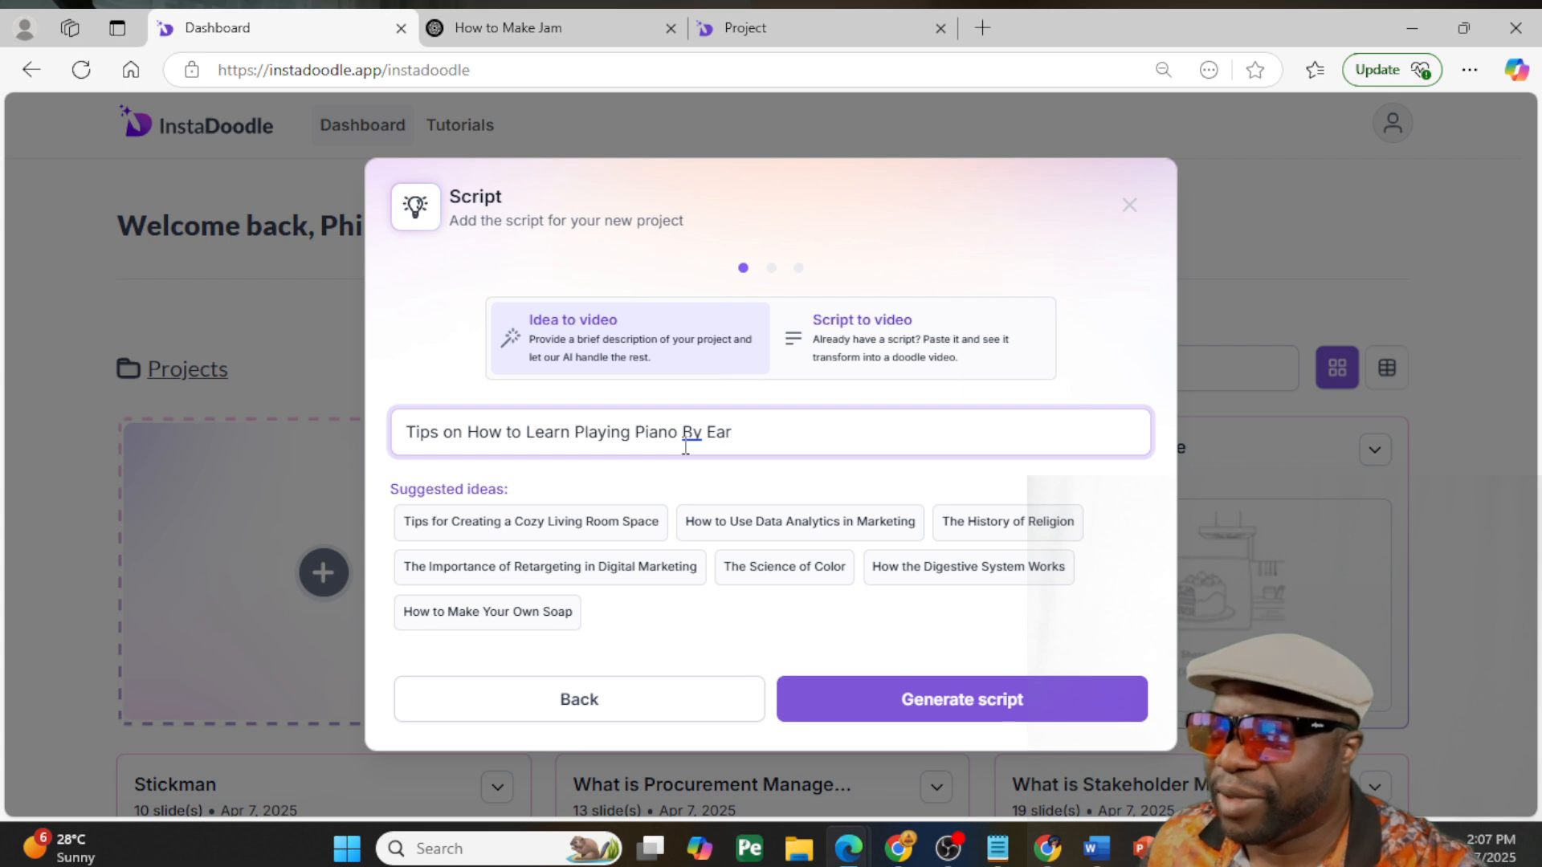
- Generate the script for the piano-by-ear idea, review it, and accept it so the slides are generated
click(964, 706)
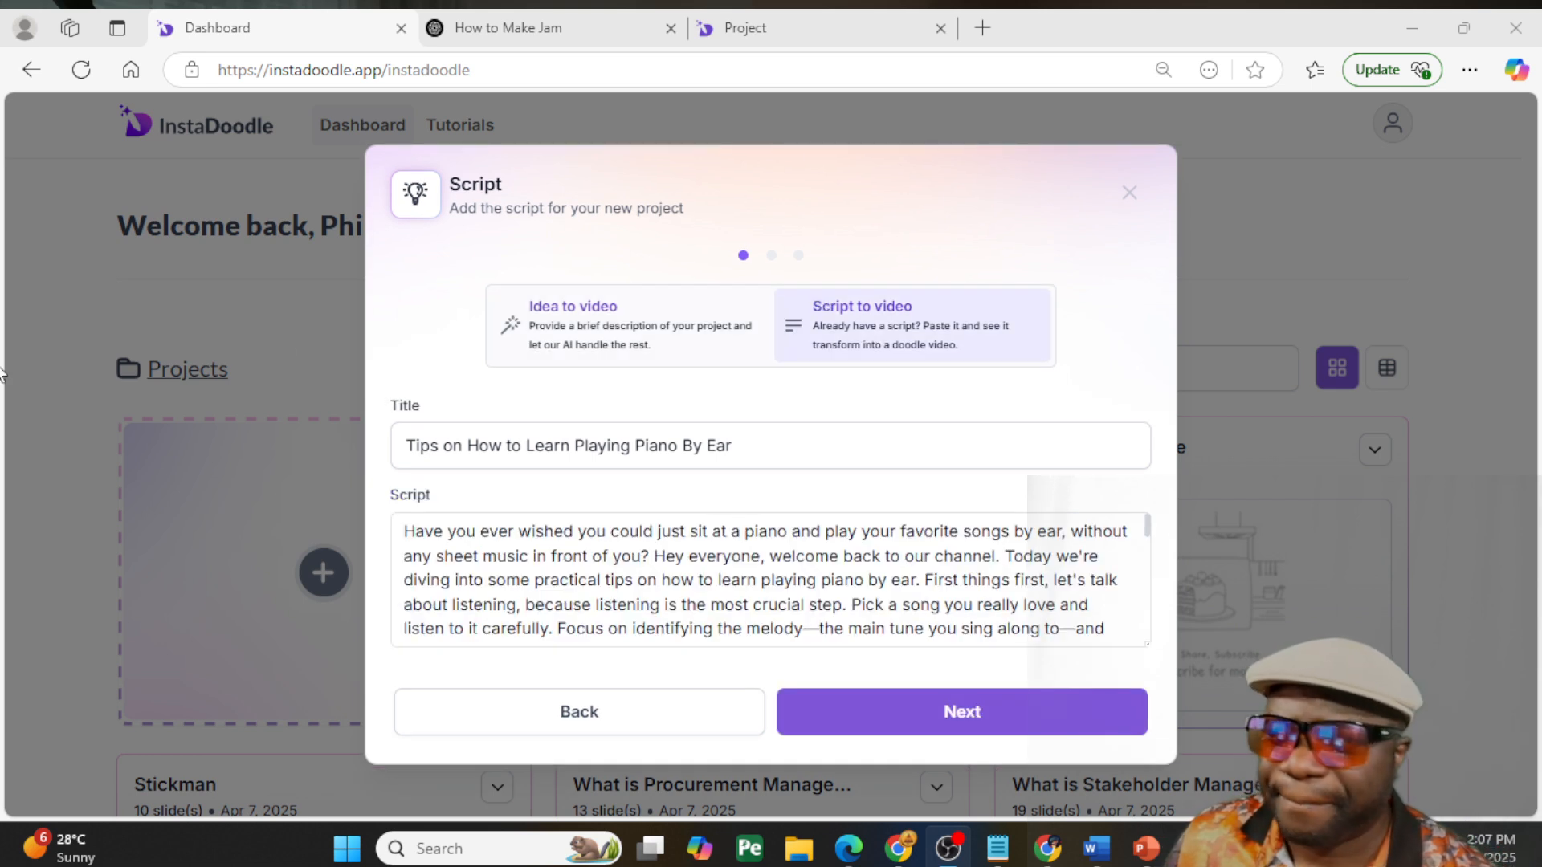
scroll(681, 558, down, 15)
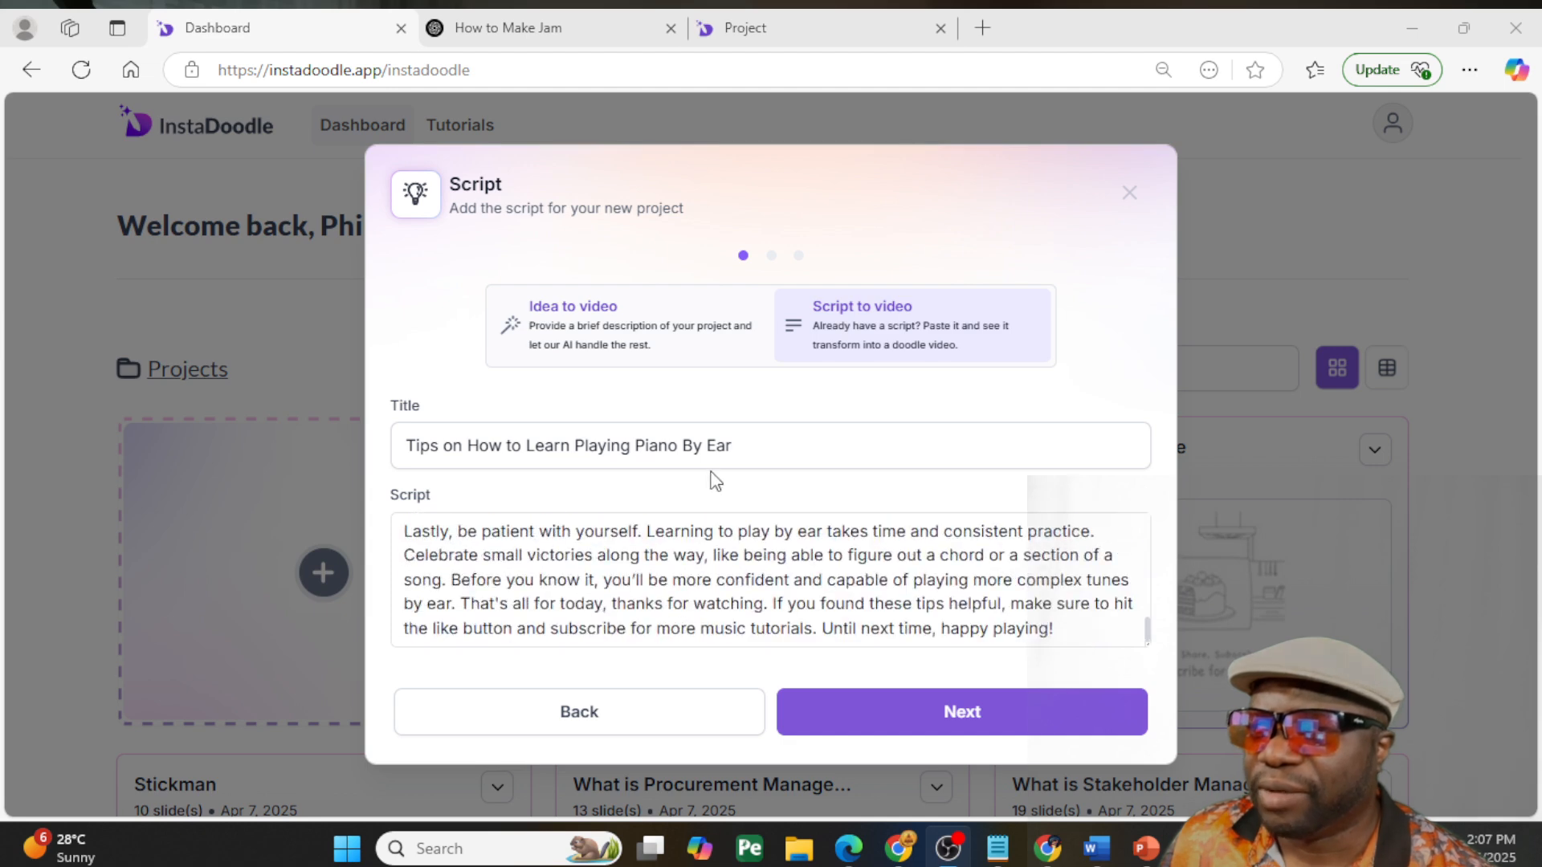
click(1052, 714)
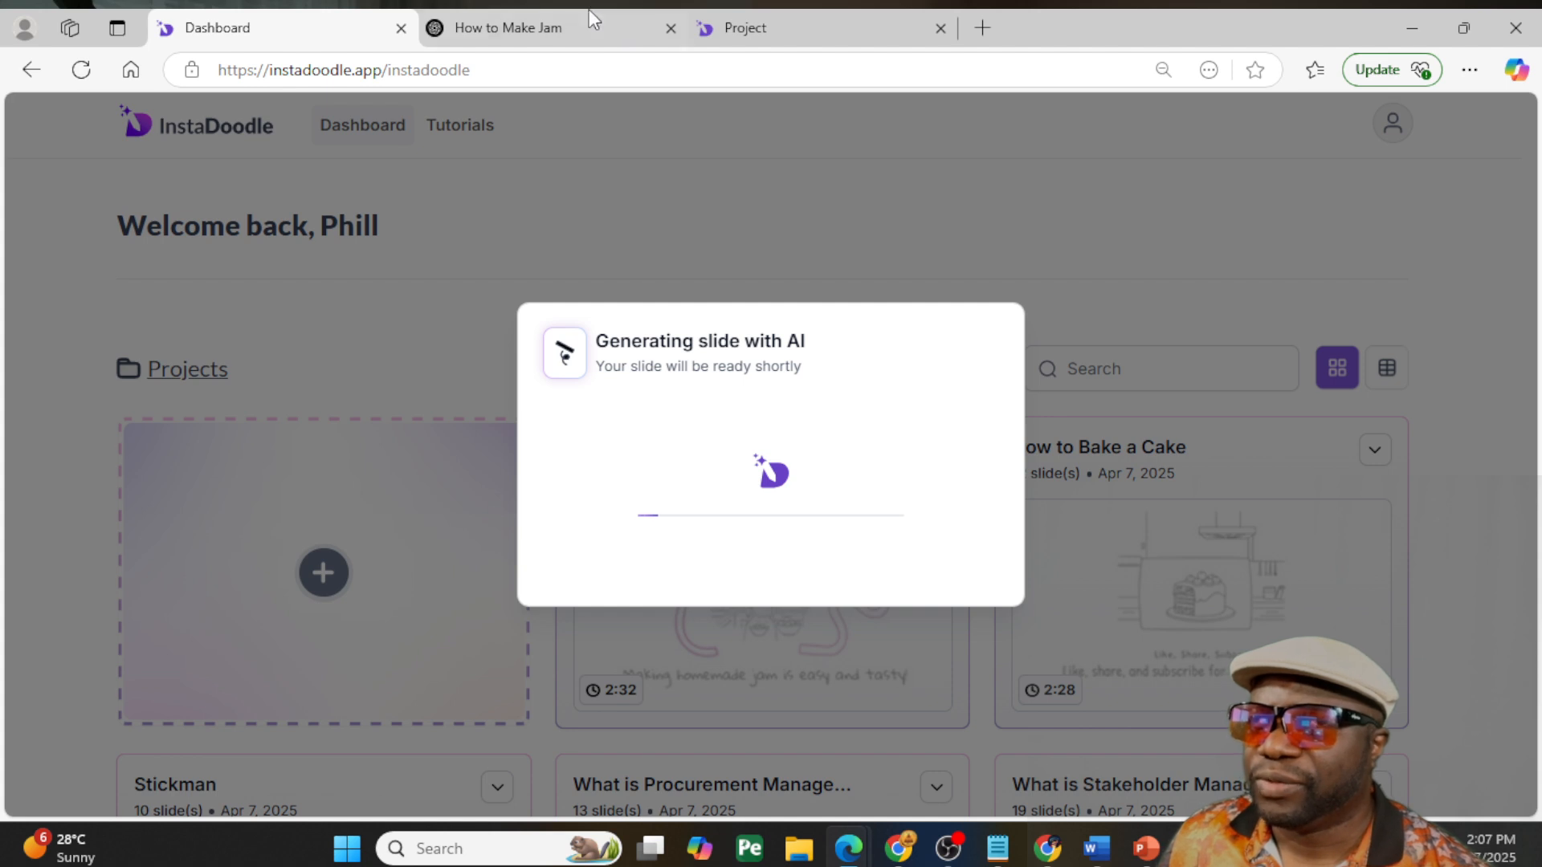
- Switch to the Making Jam project and review slides 6, 5 and 4 and the end of its timeline
click(777, 27)
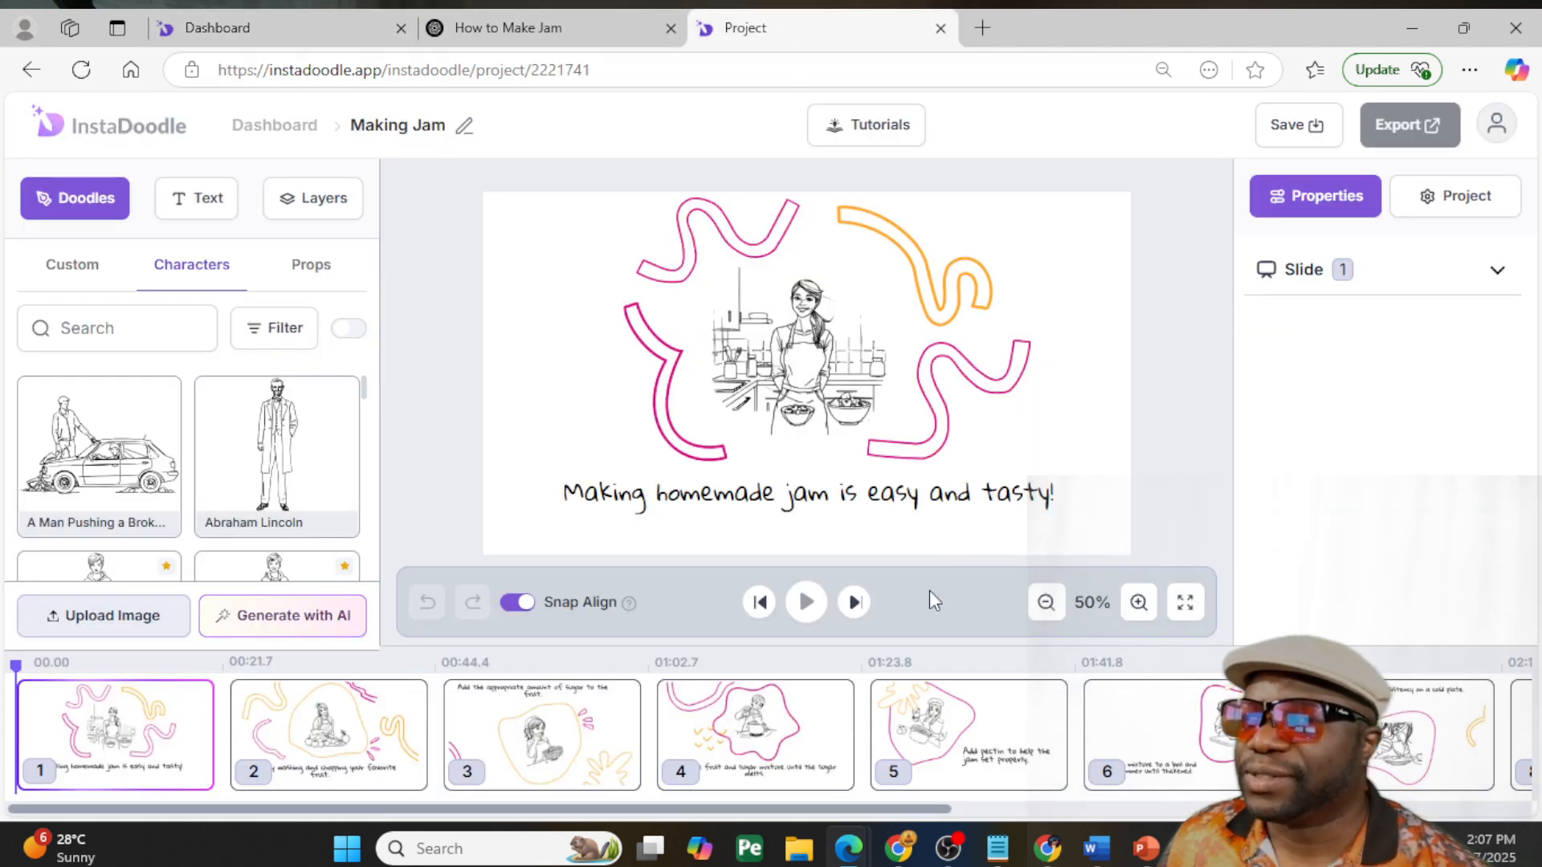
click(1172, 734)
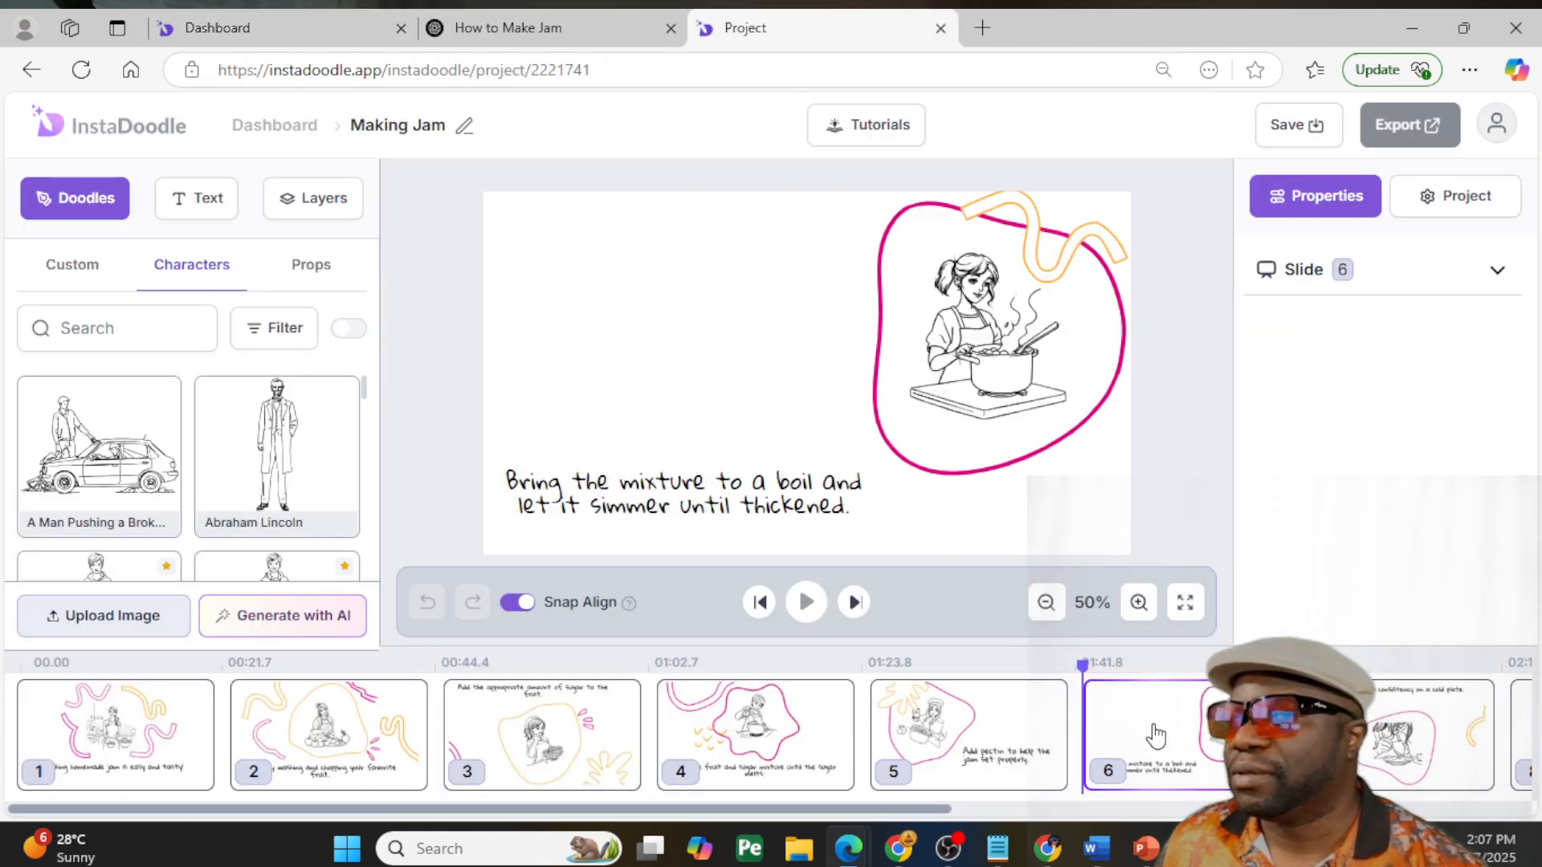
click(1020, 734)
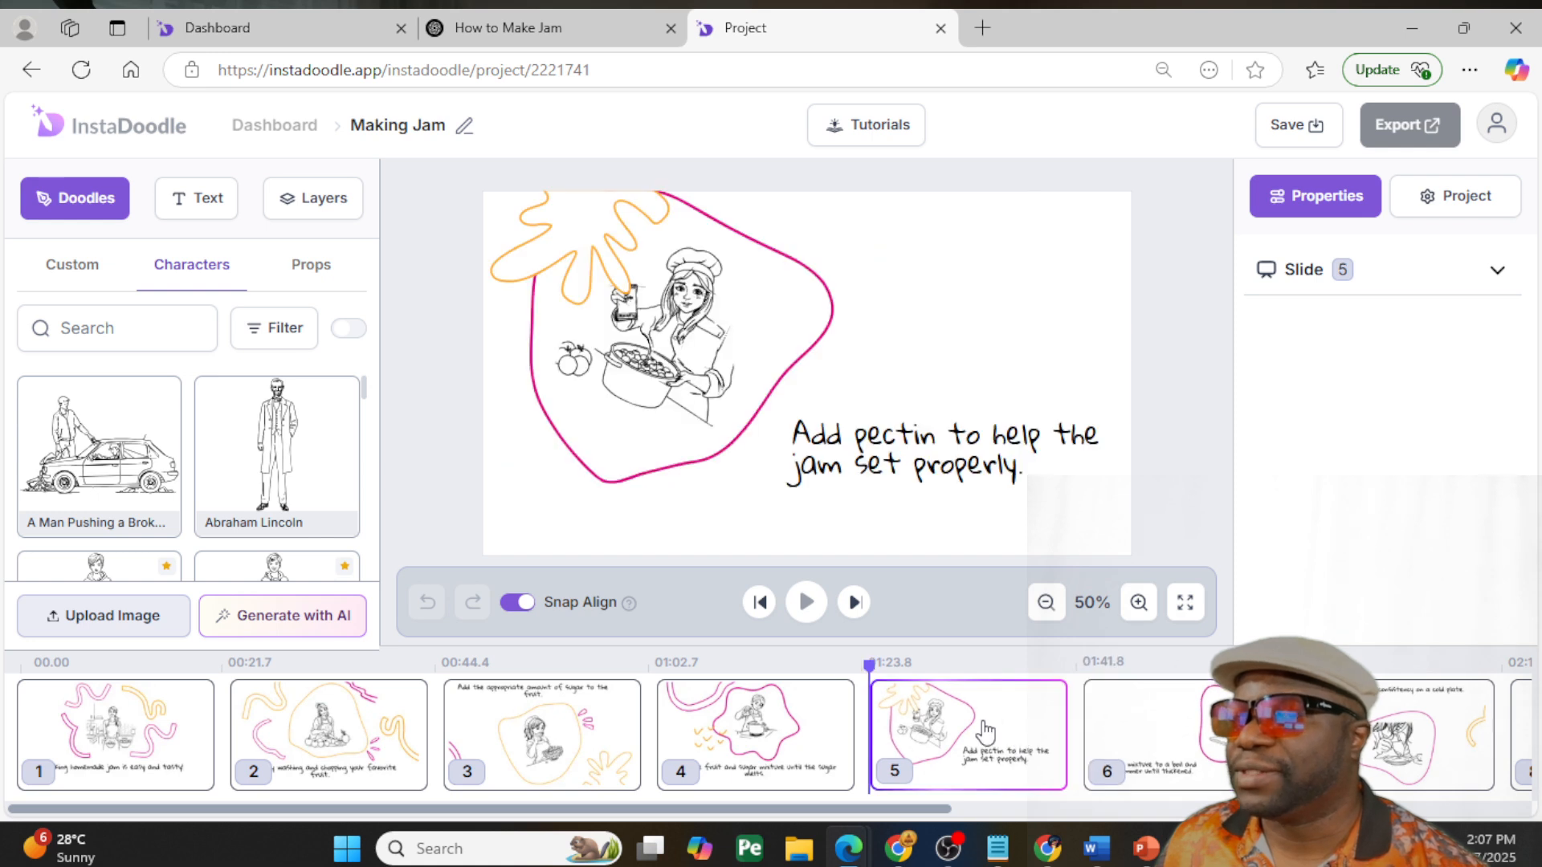
click(806, 737)
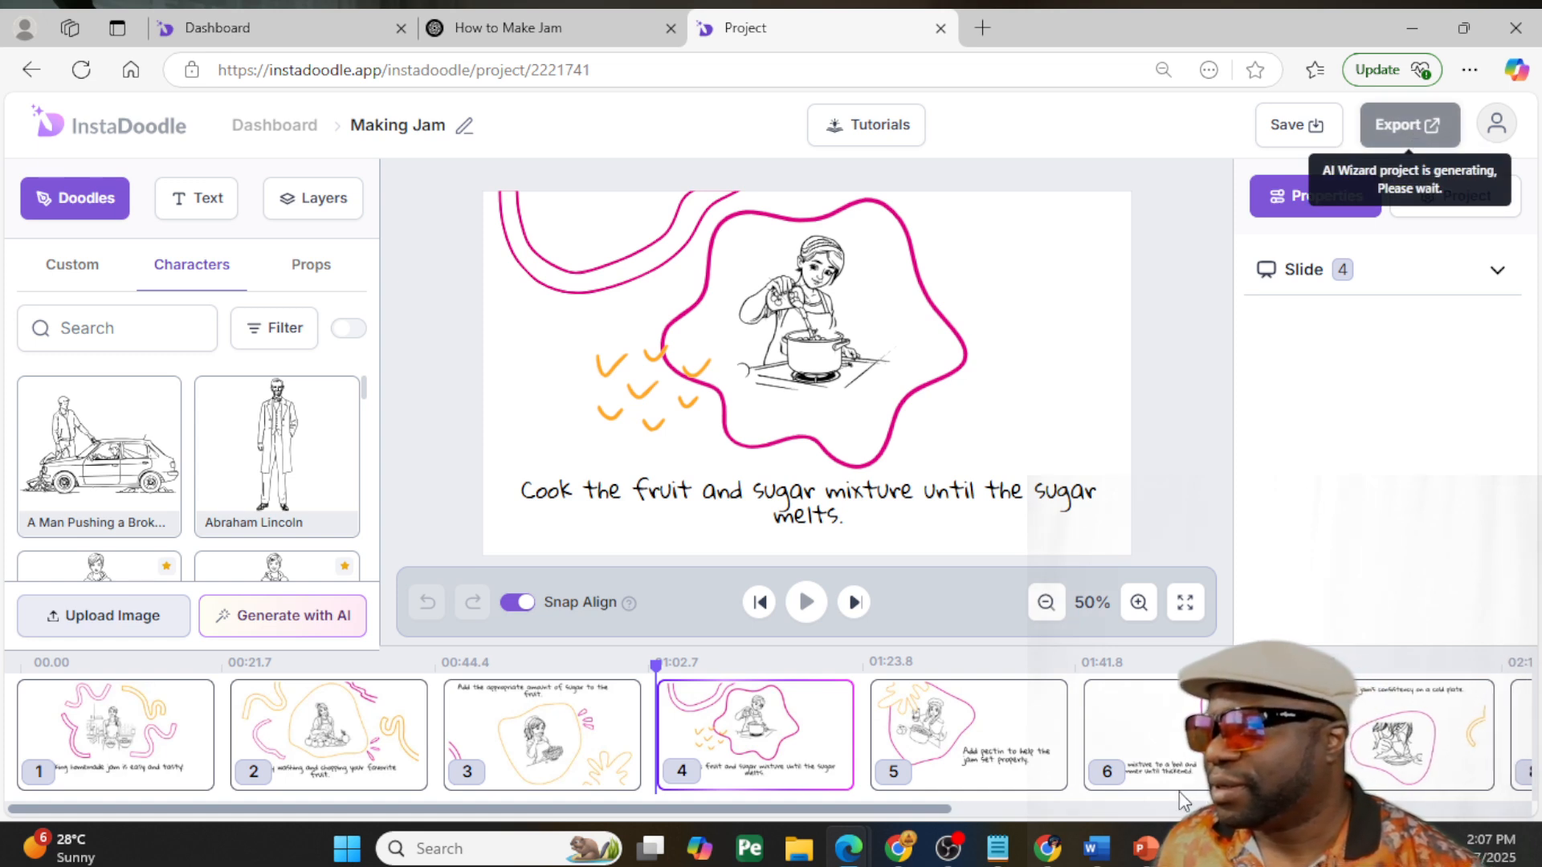
drag(927, 807, 1504, 759)
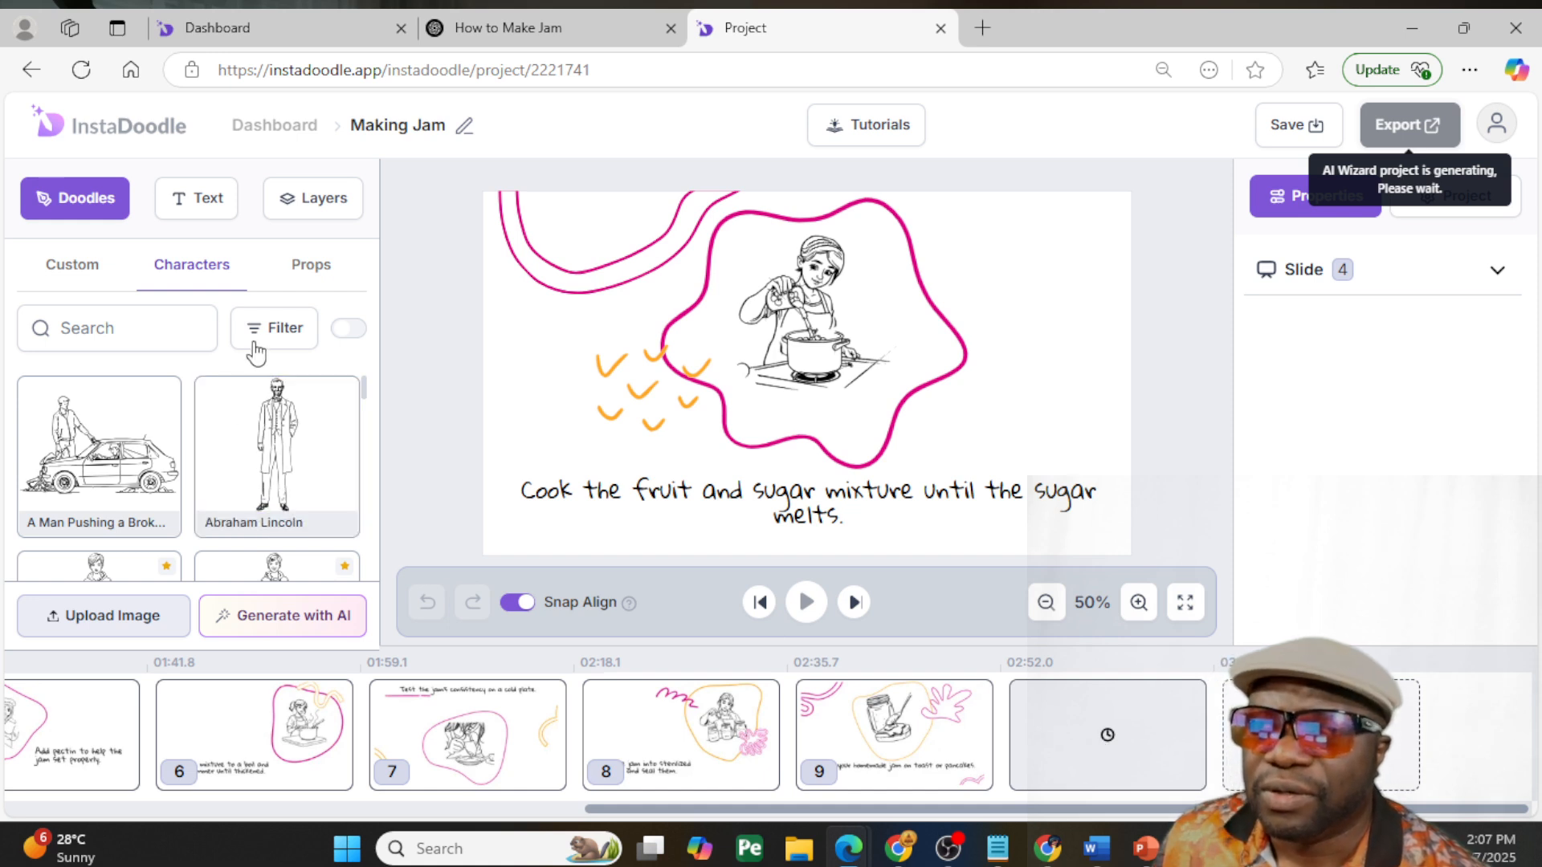
- Try a custom project-team meeting doodle on slide 4, moving and enlarging it beside the cooking woman, and delete it
click(346, 328)
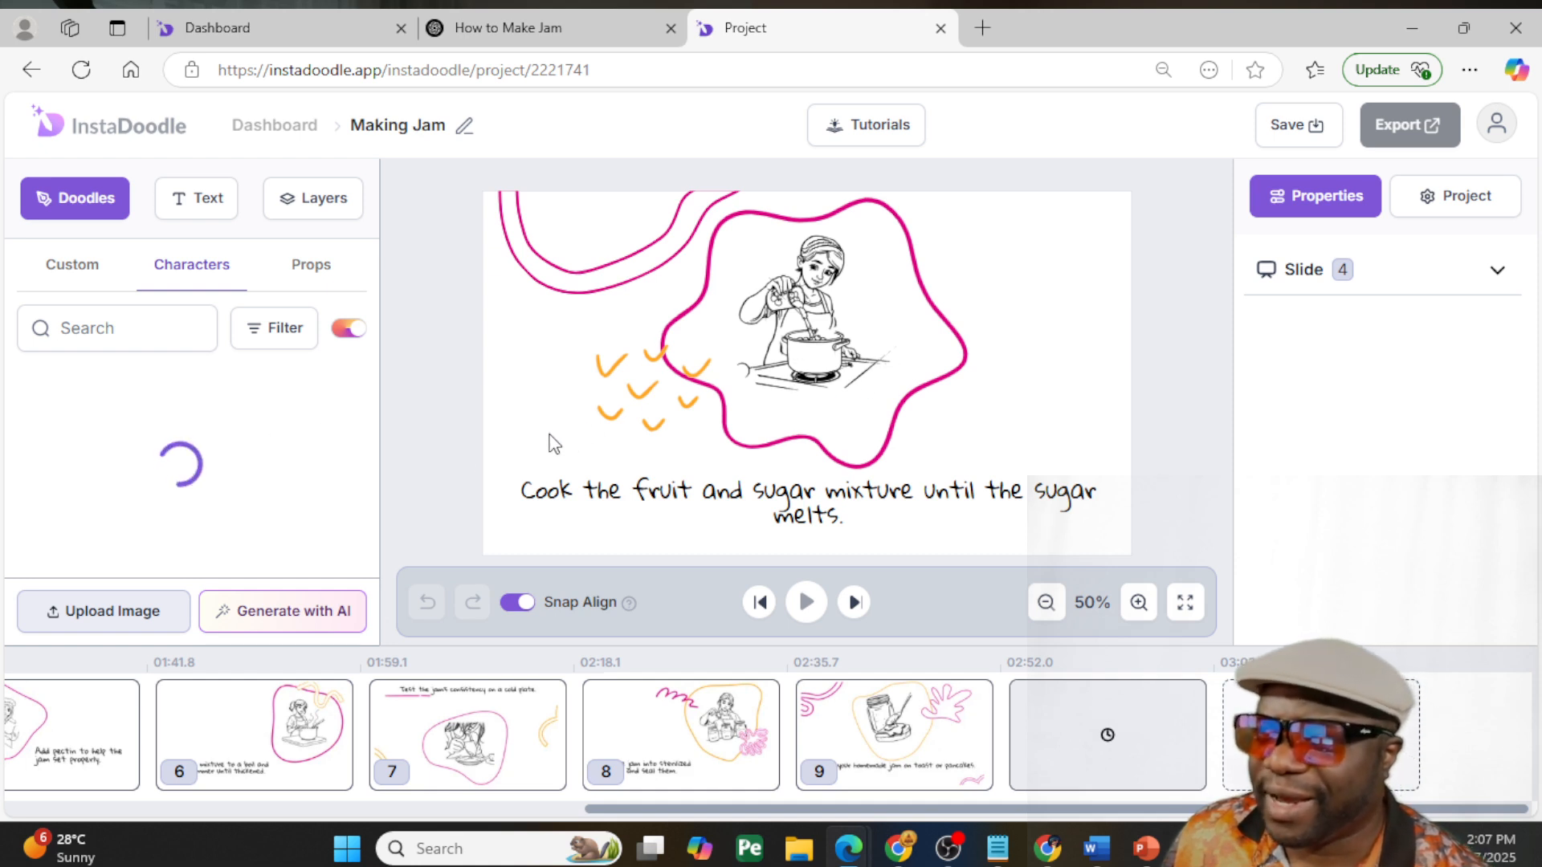
click(69, 292)
scroll(233, 474, down, 15)
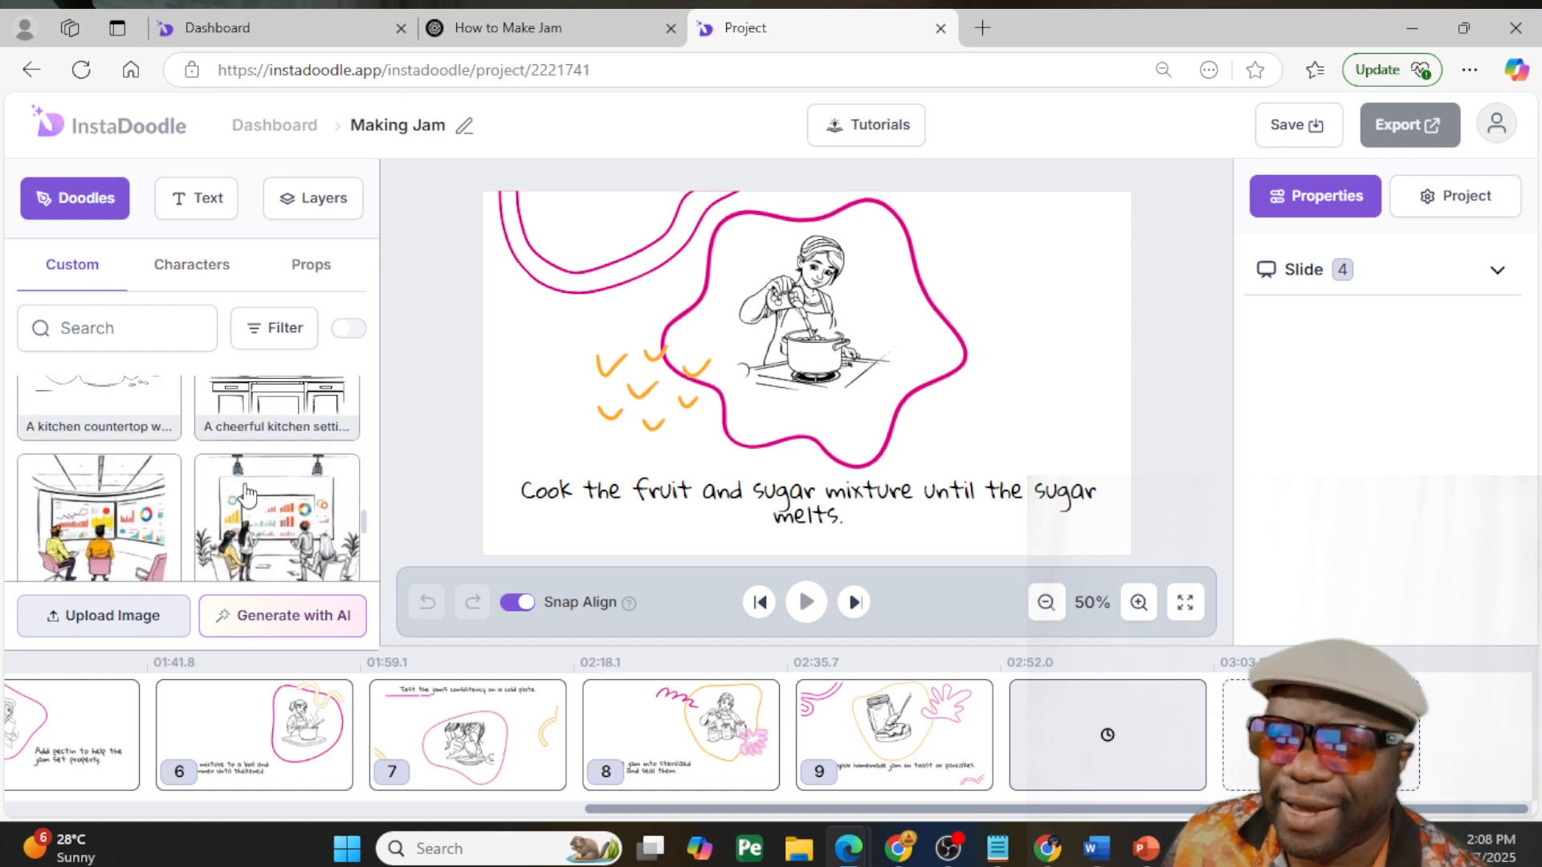
scroll(247, 495, down, 5)
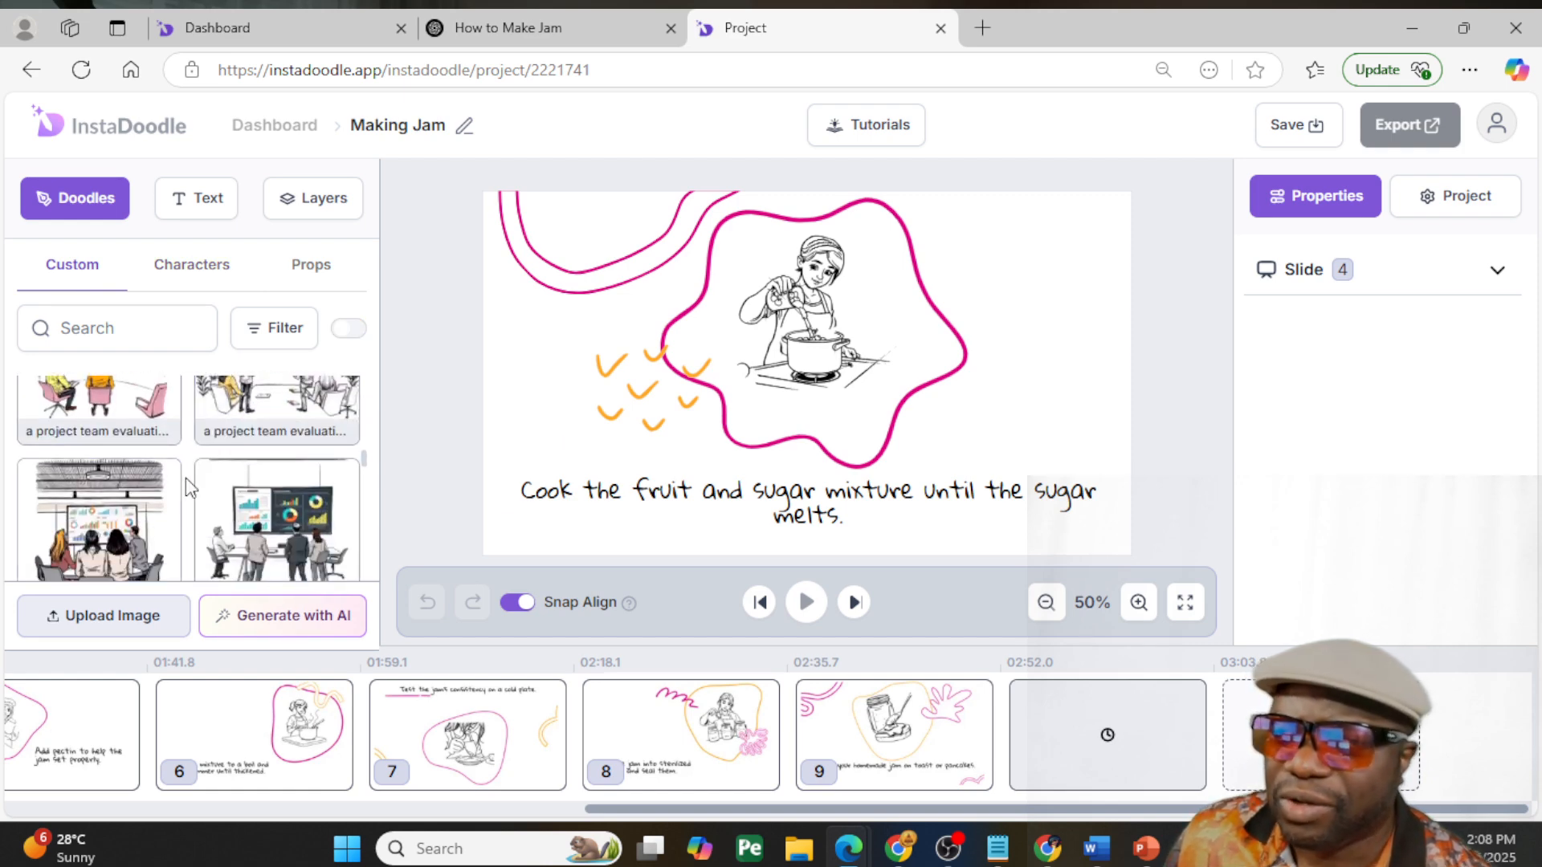
click(289, 514)
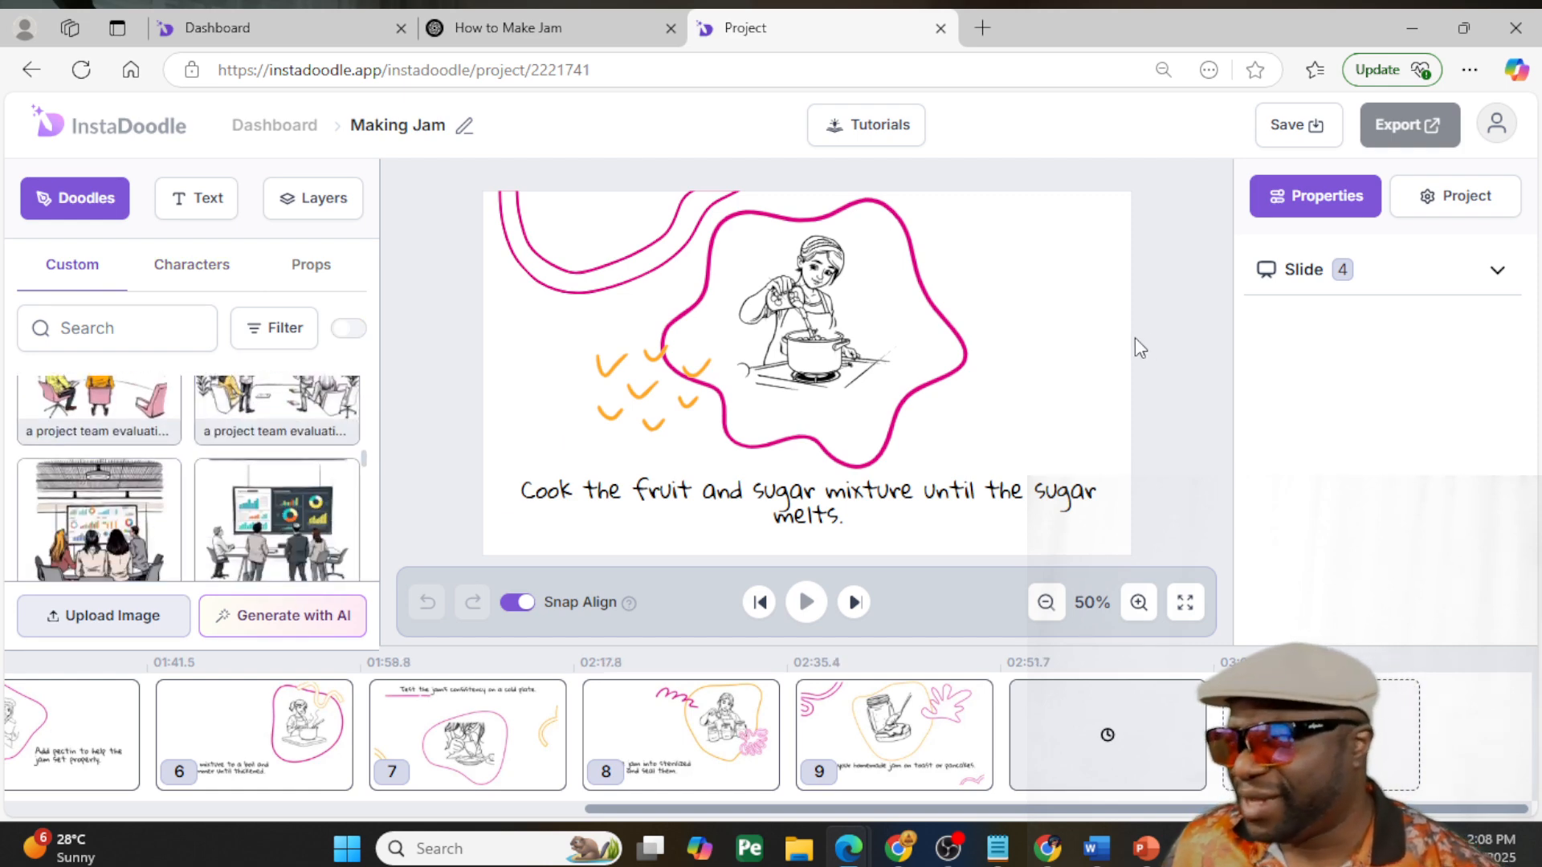
mouse_move(826, 367)
mouse_down()
mouse_move(979, 302)
mouse_move(998, 340)
mouse_up()
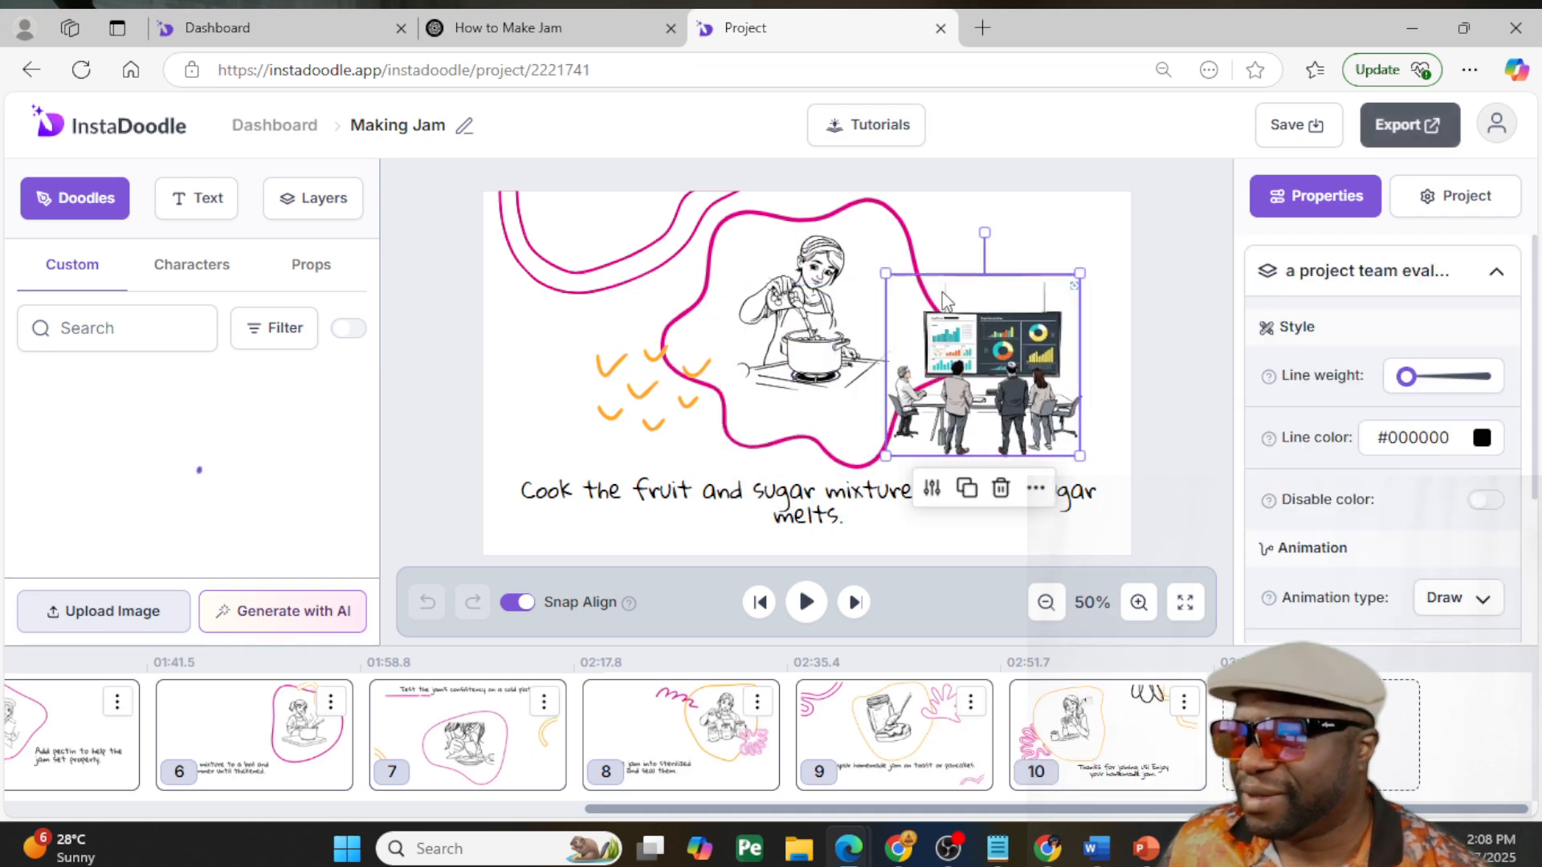
mouse_move(886, 274)
mouse_down()
mouse_move(814, 193)
mouse_move(706, 193)
mouse_move(821, 213)
mouse_up()
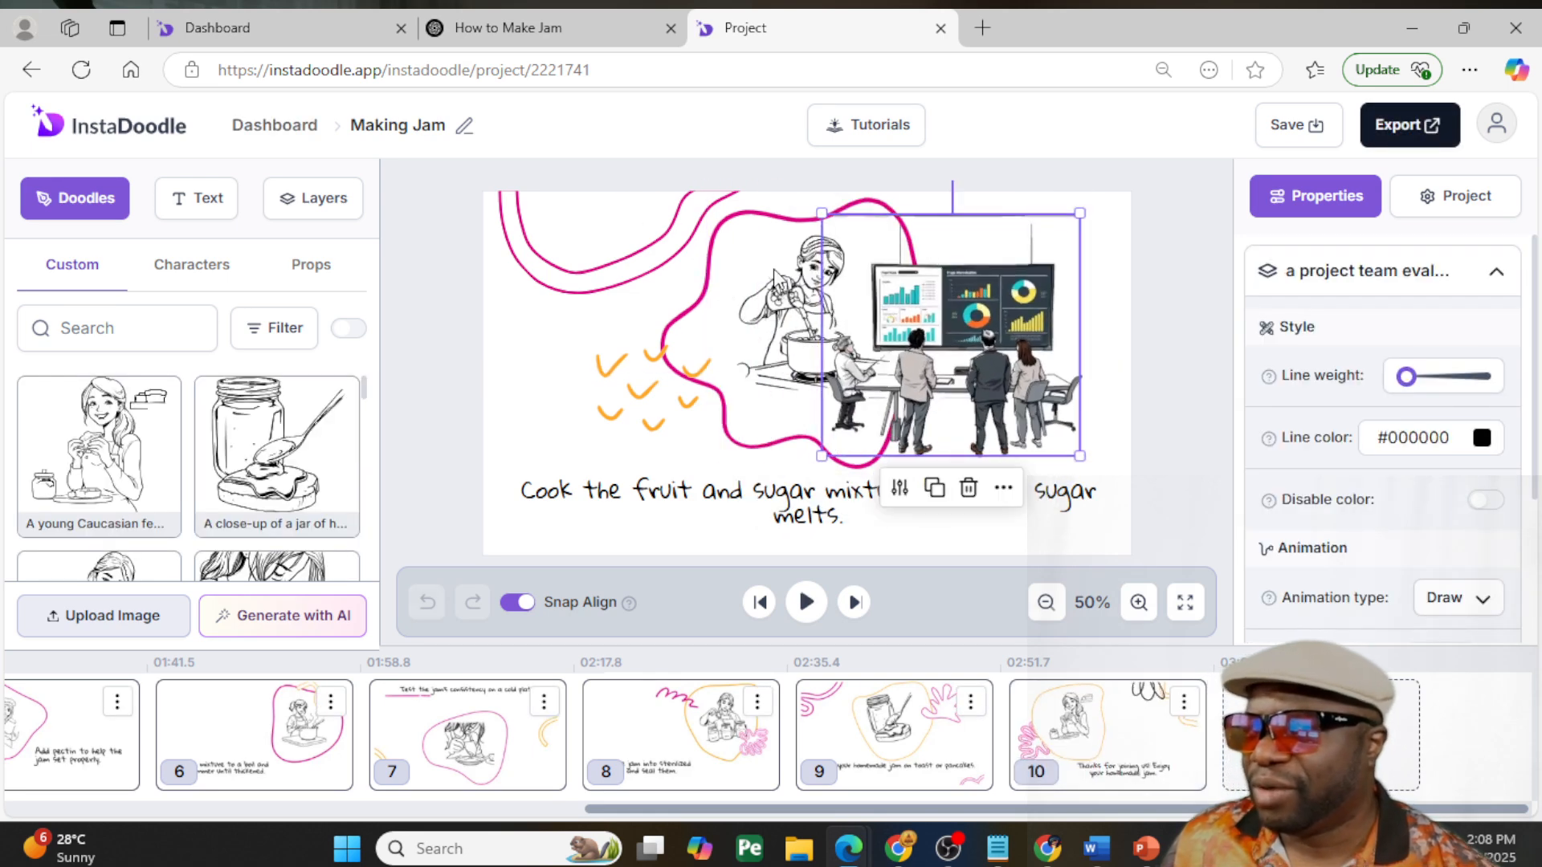
key(Delete)
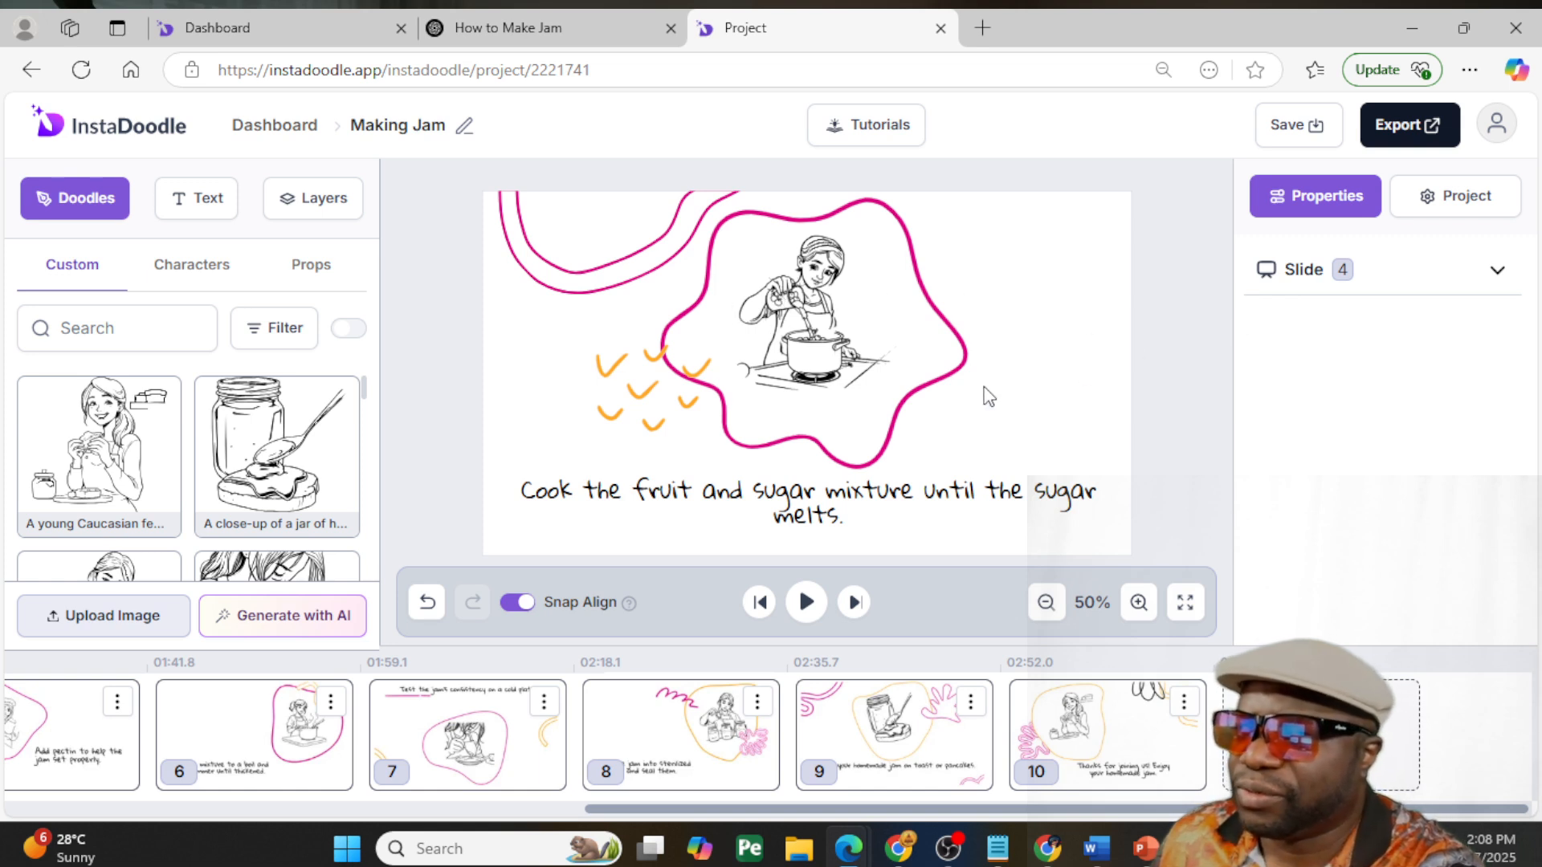
- Start a 720p render of the Making Jam video and acknowledge the render notice
click(1405, 127)
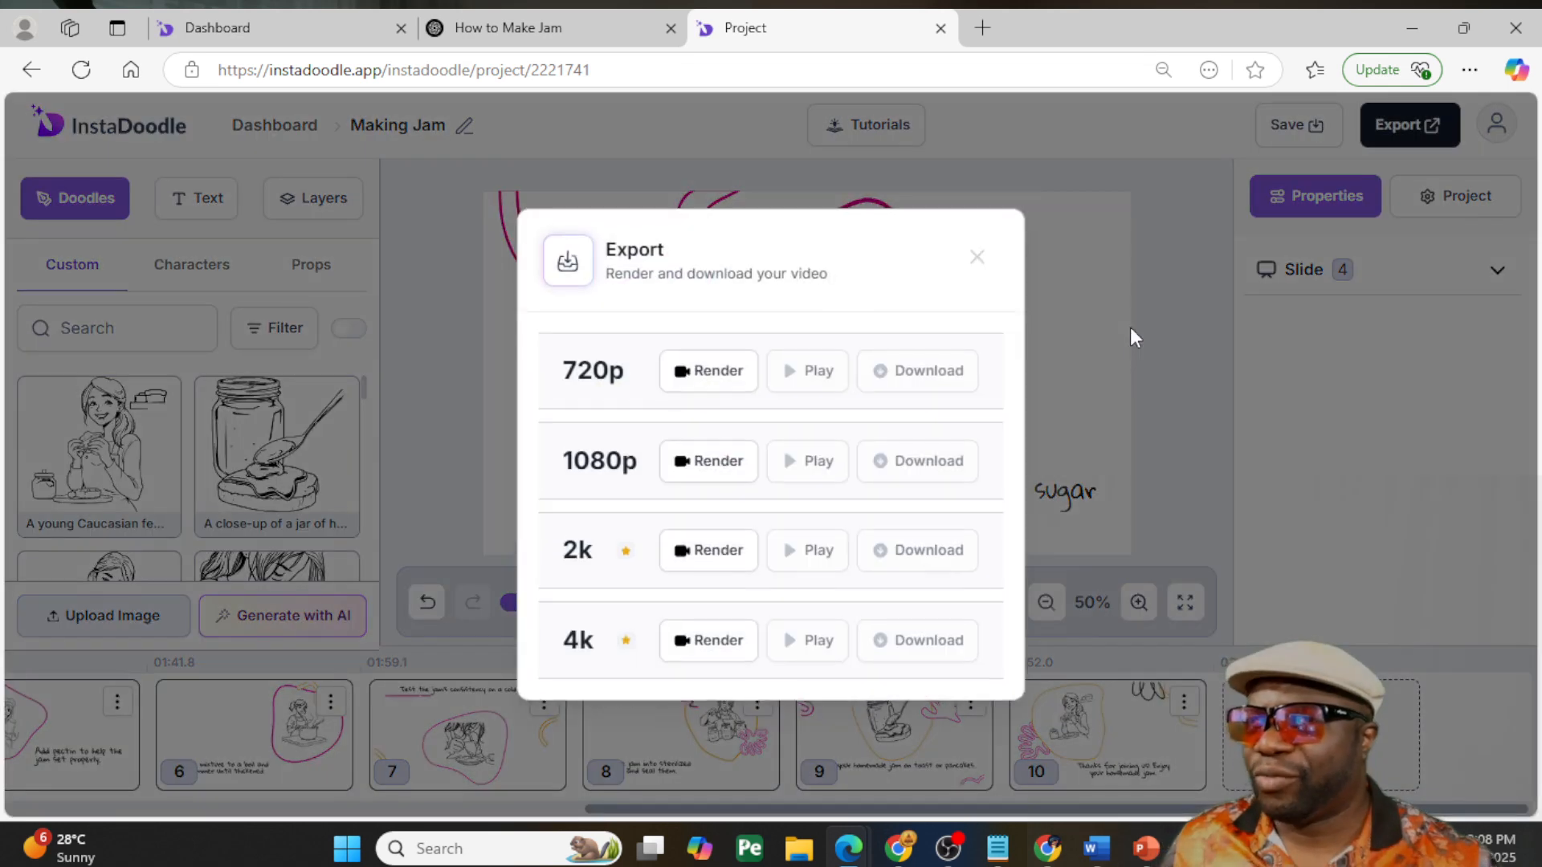
click(706, 374)
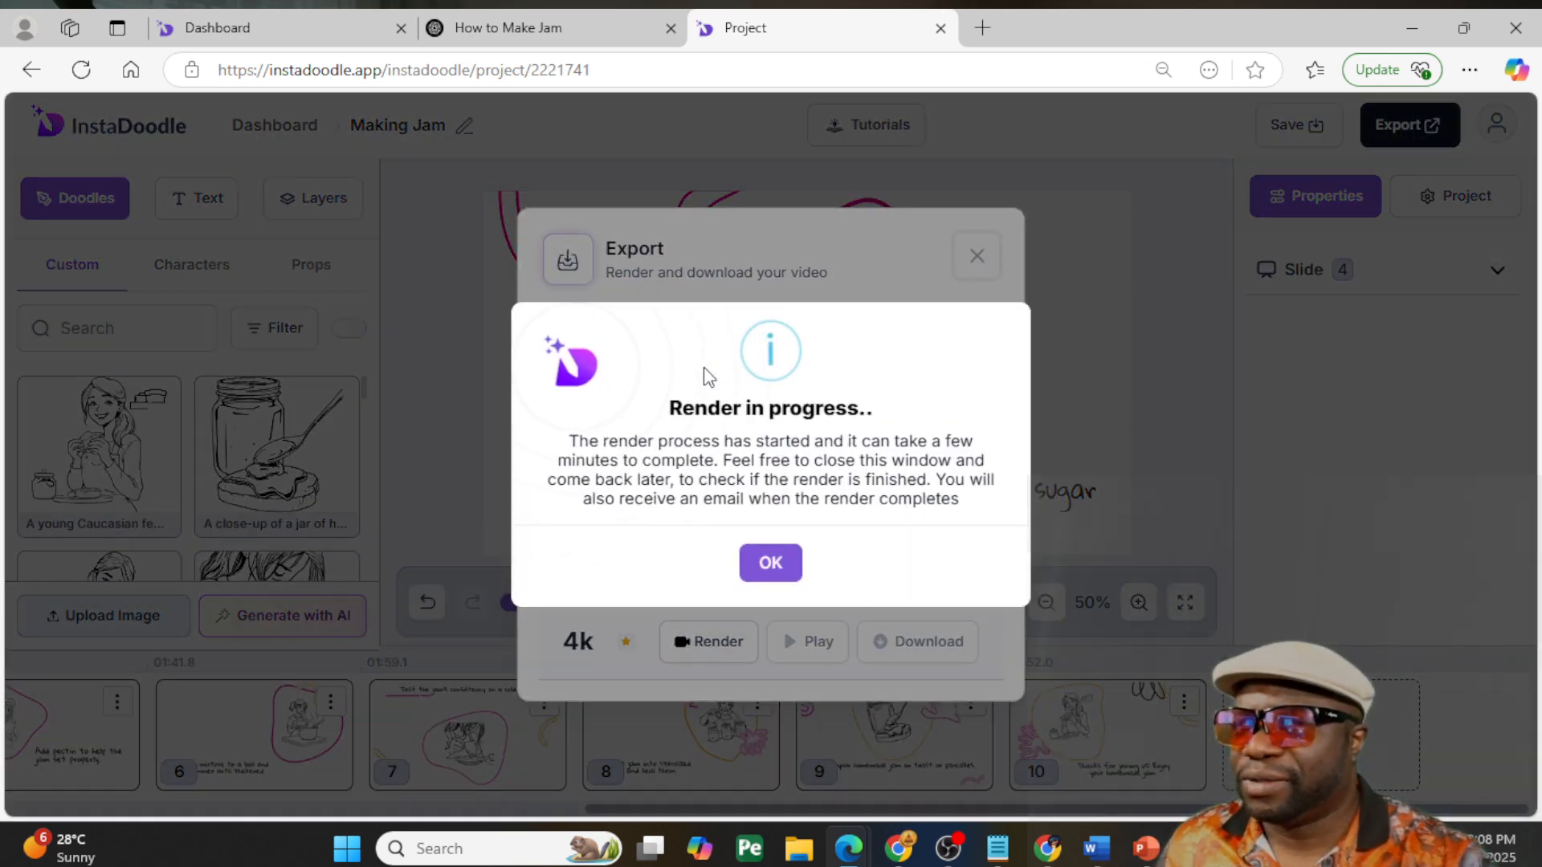
click(771, 562)
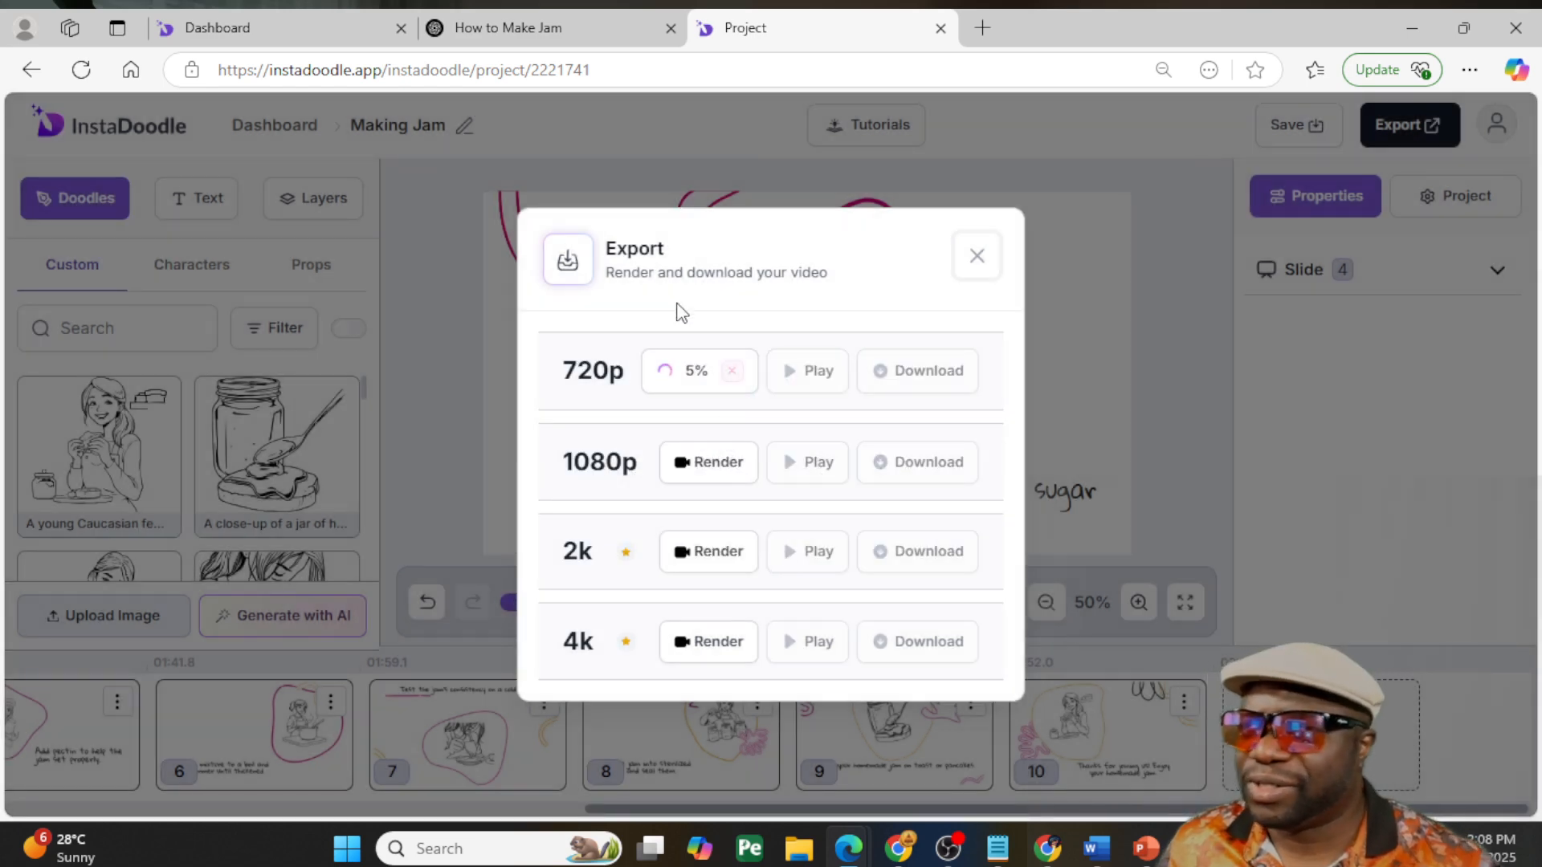
- Return to the piano project wizard, review the generated slide scripts and image prompts, and accept them
click(283, 23)
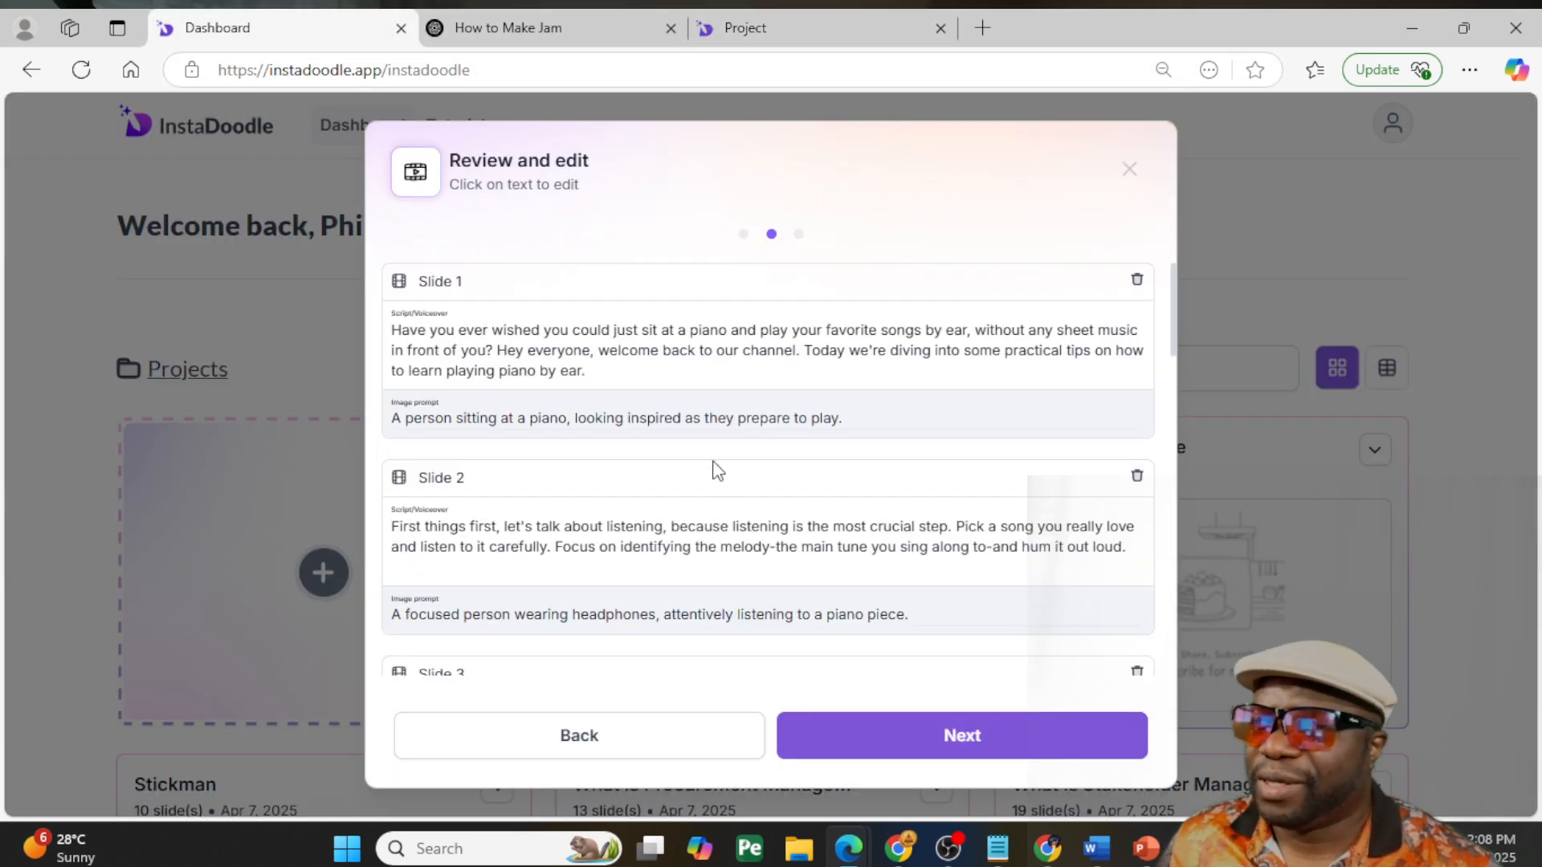
scroll(723, 482, down, 10)
scroll(760, 492, down, 2)
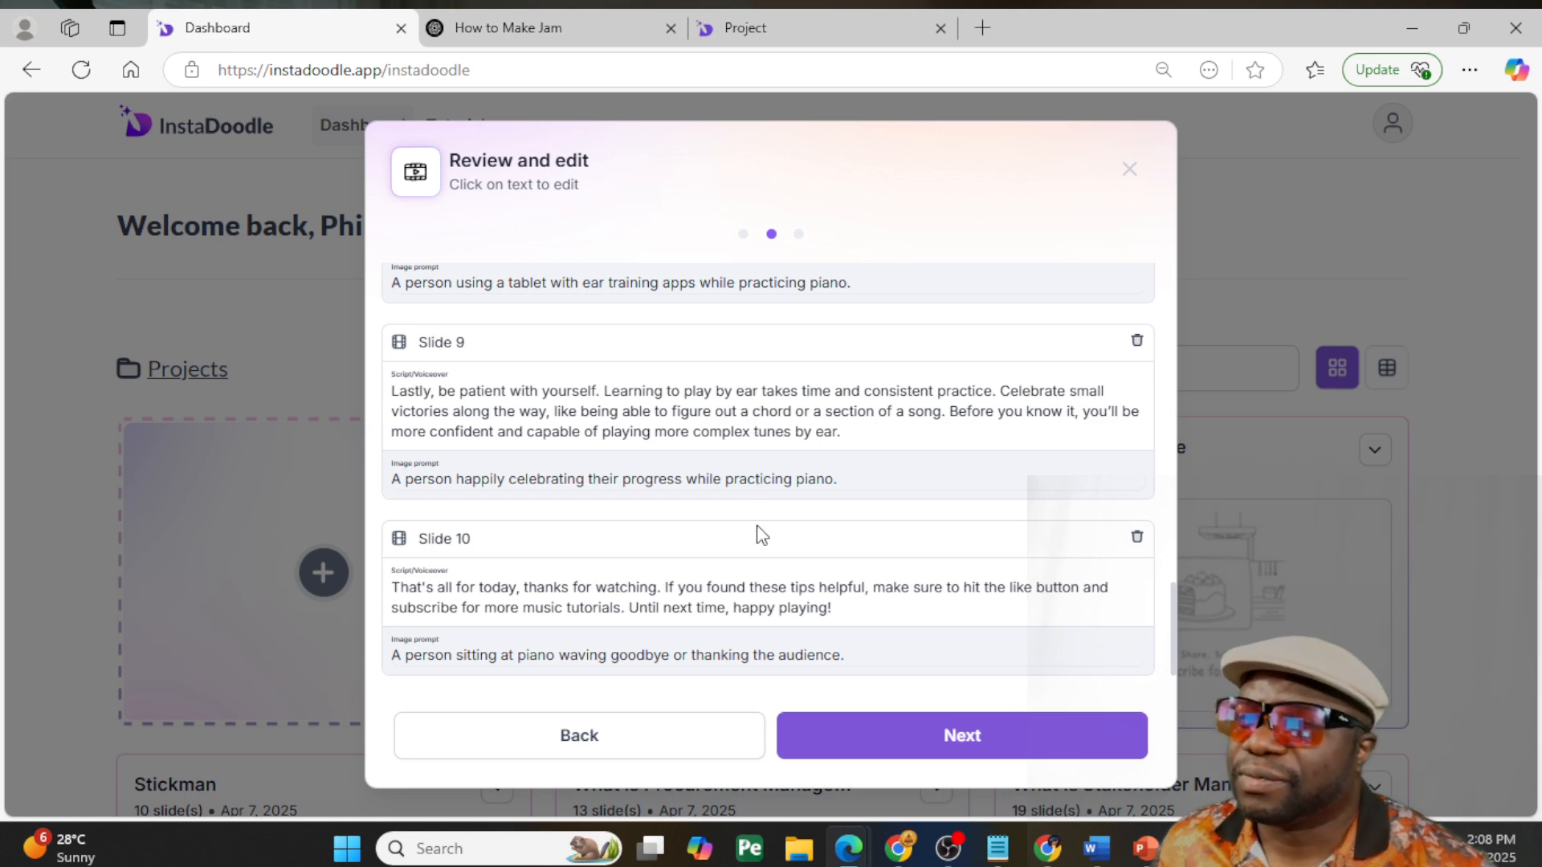
scroll(762, 536, up, 12)
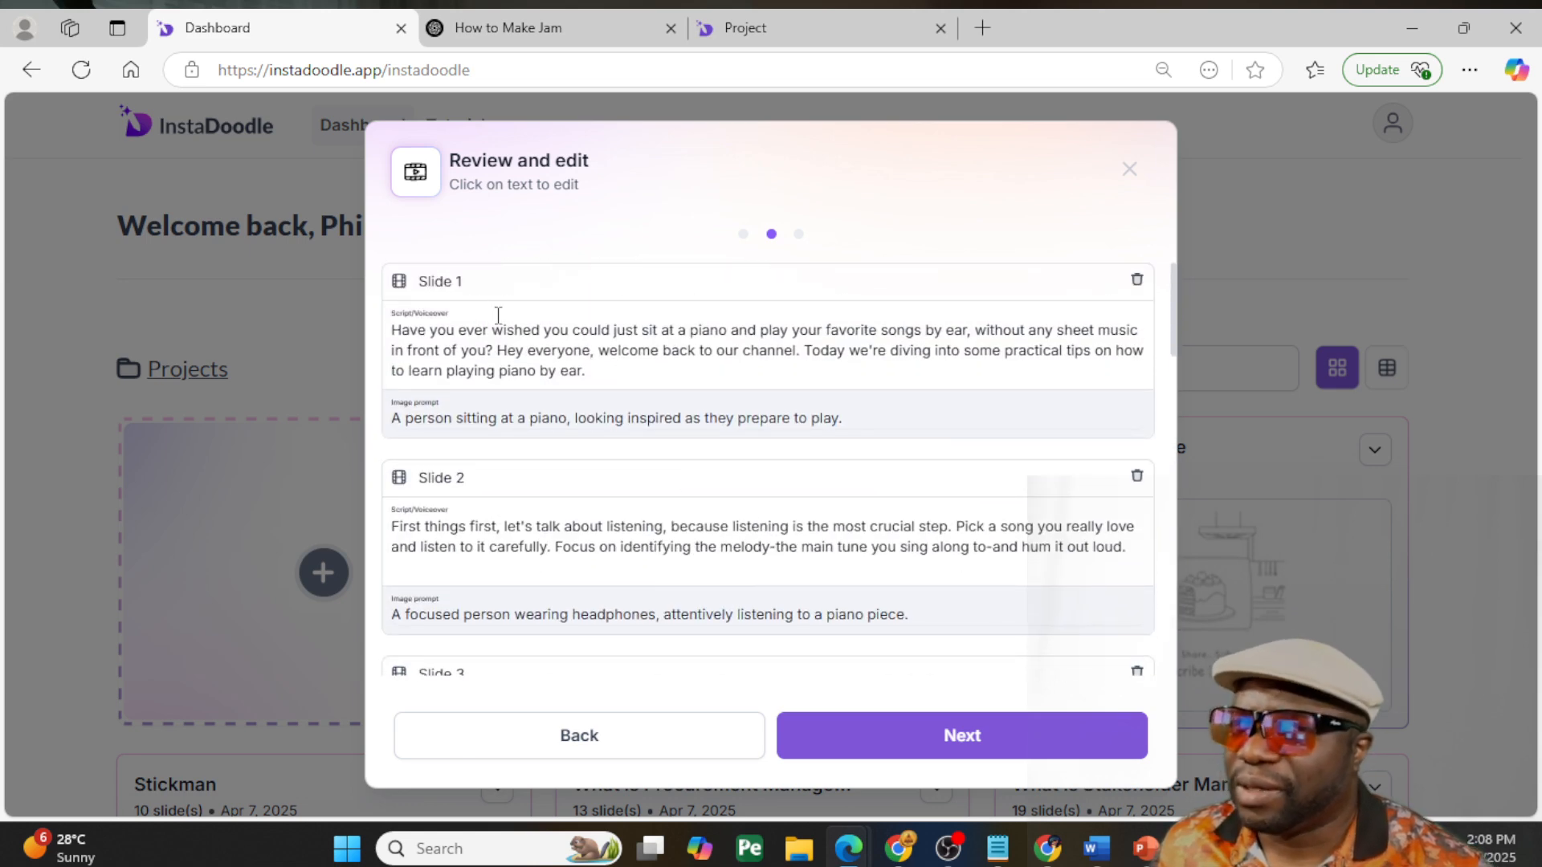
scroll(783, 413, down, 12)
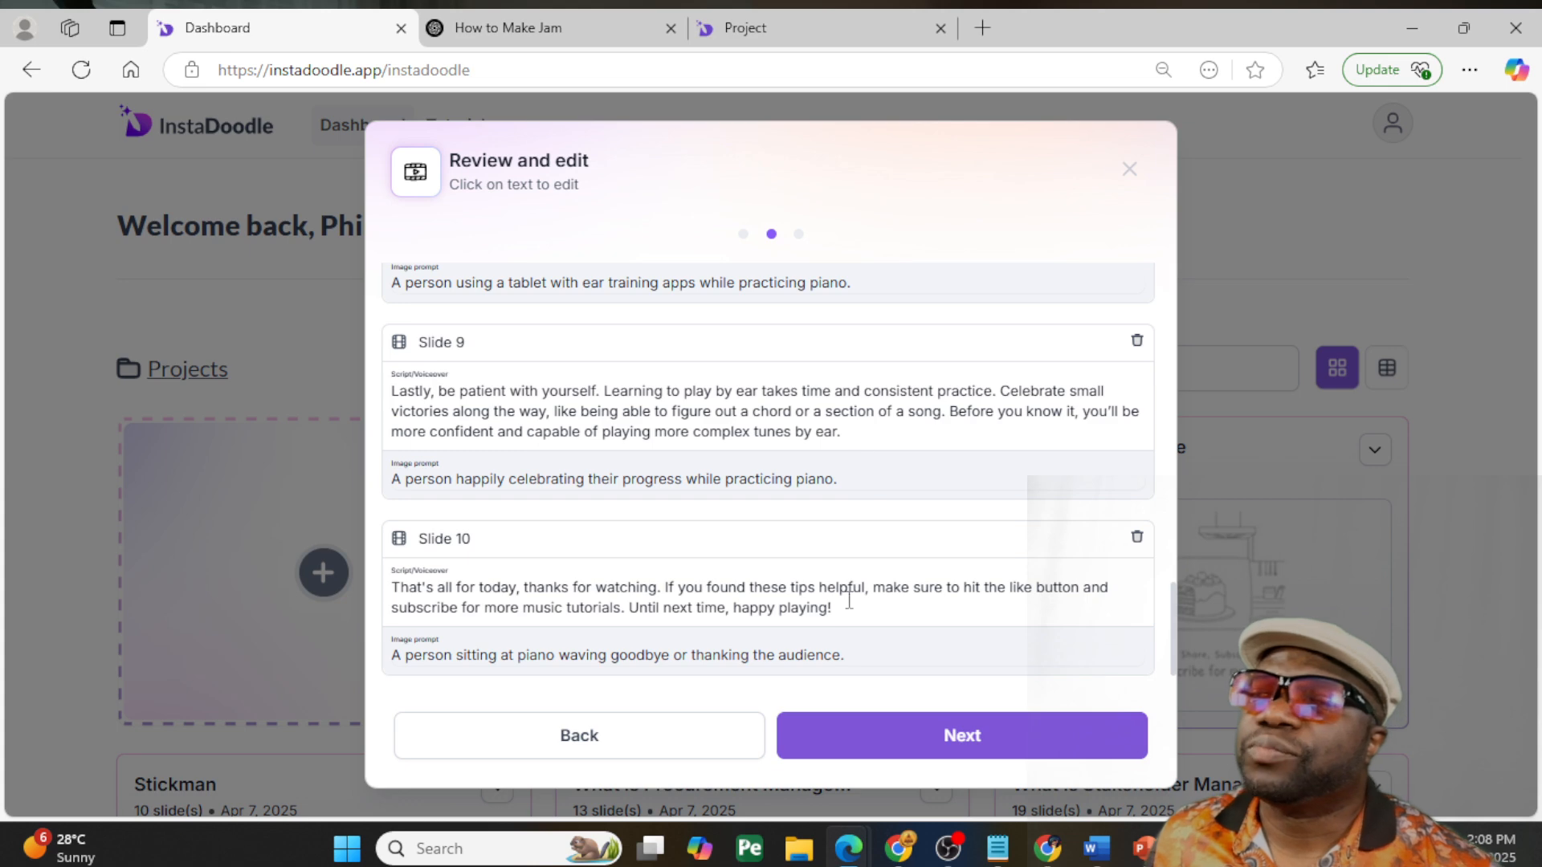
click(1026, 733)
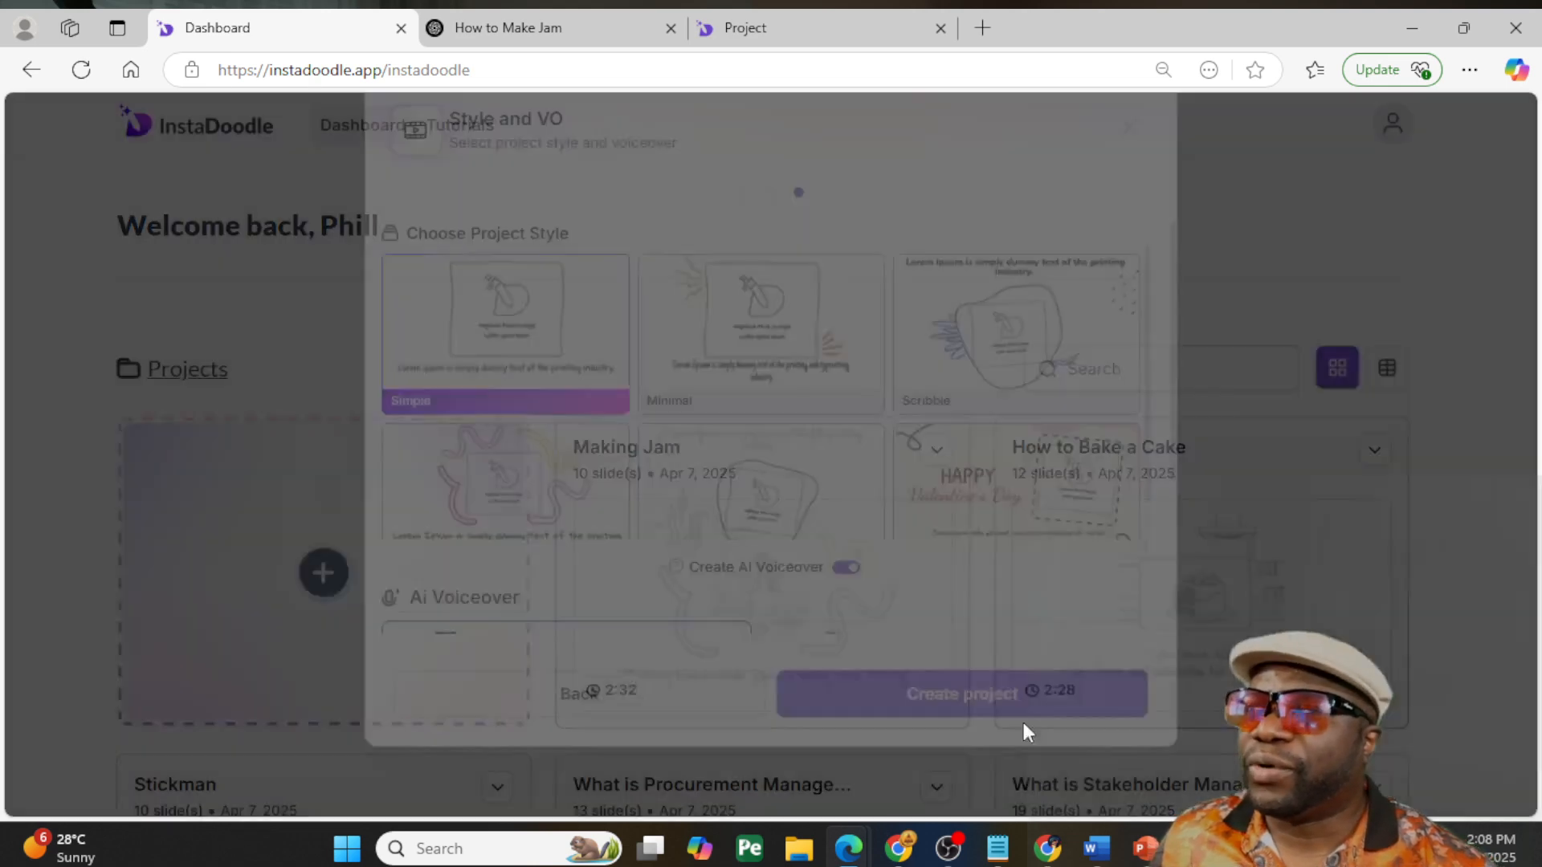
- Look through the project styles and AI voiceover options, and preview the Delilah and Ruby voices
scroll(988, 567, down, 1)
scroll(1043, 546, down, 3)
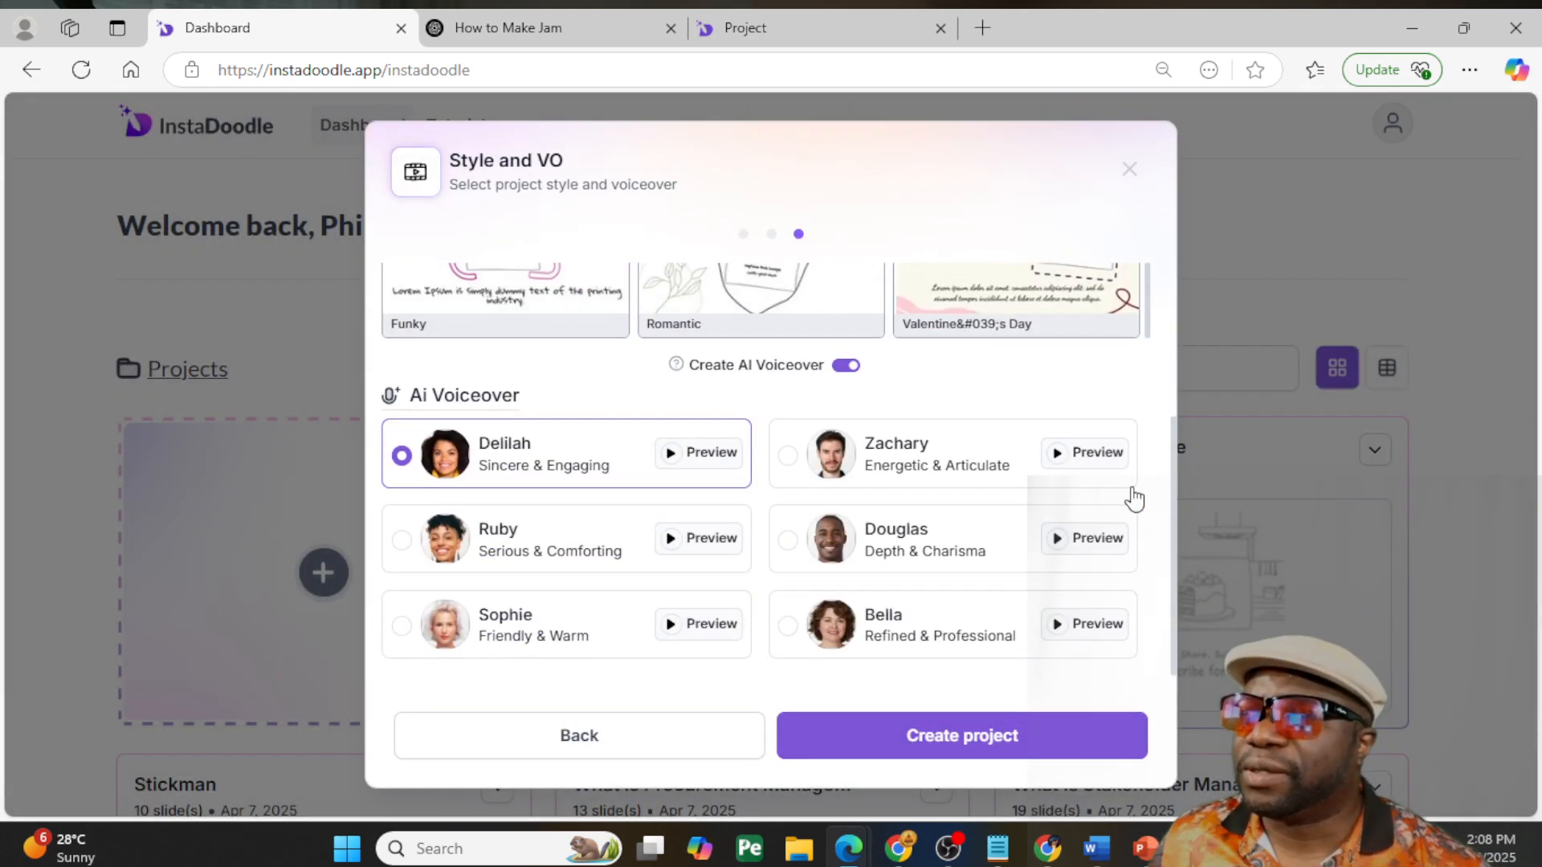
scroll(1068, 498, up, 4)
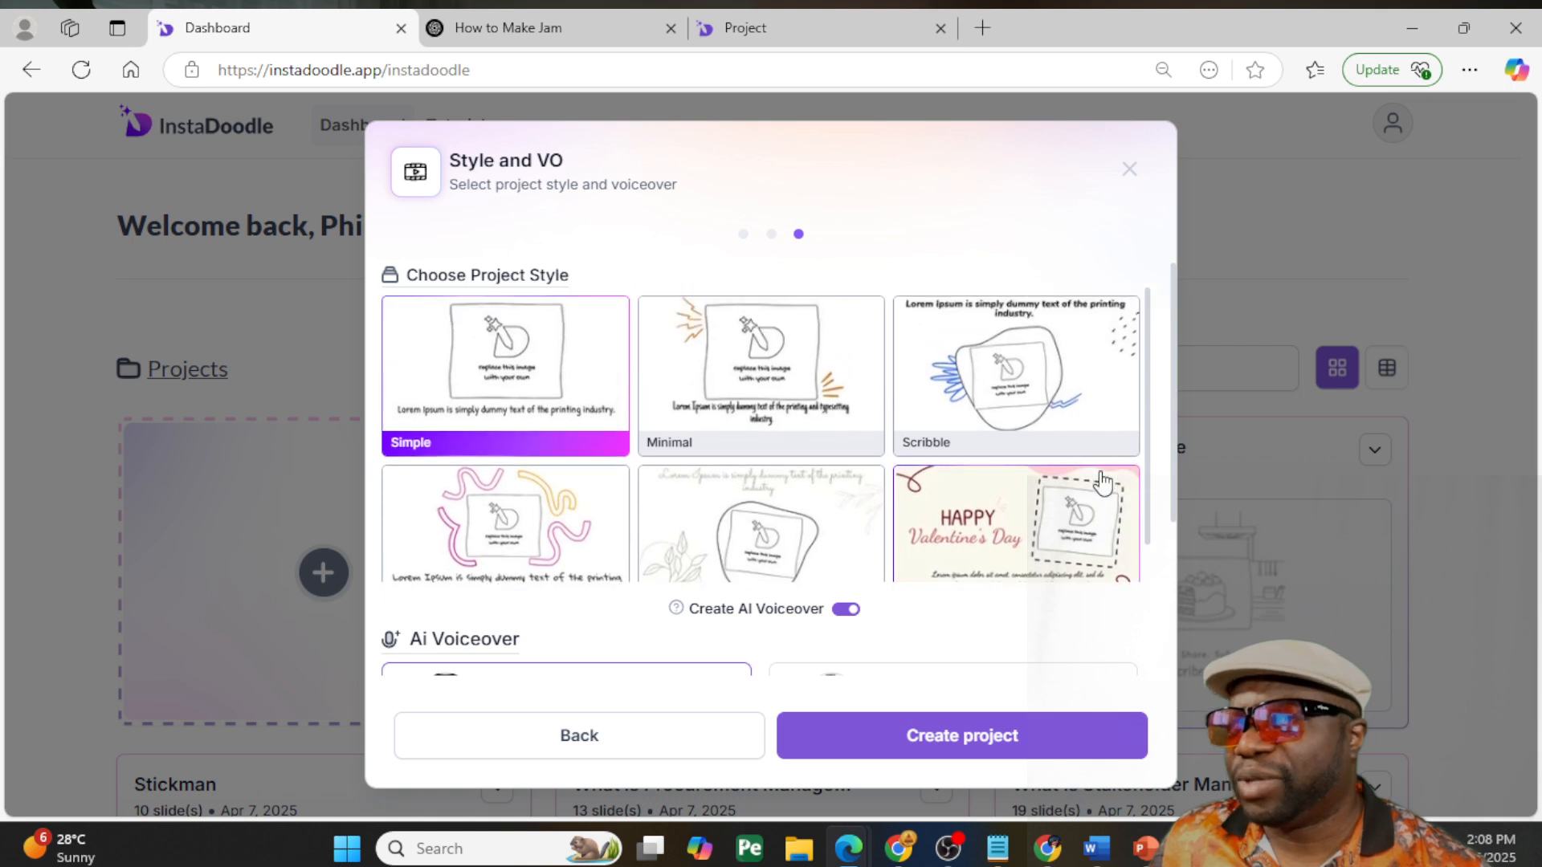
scroll(1068, 506, down, 4)
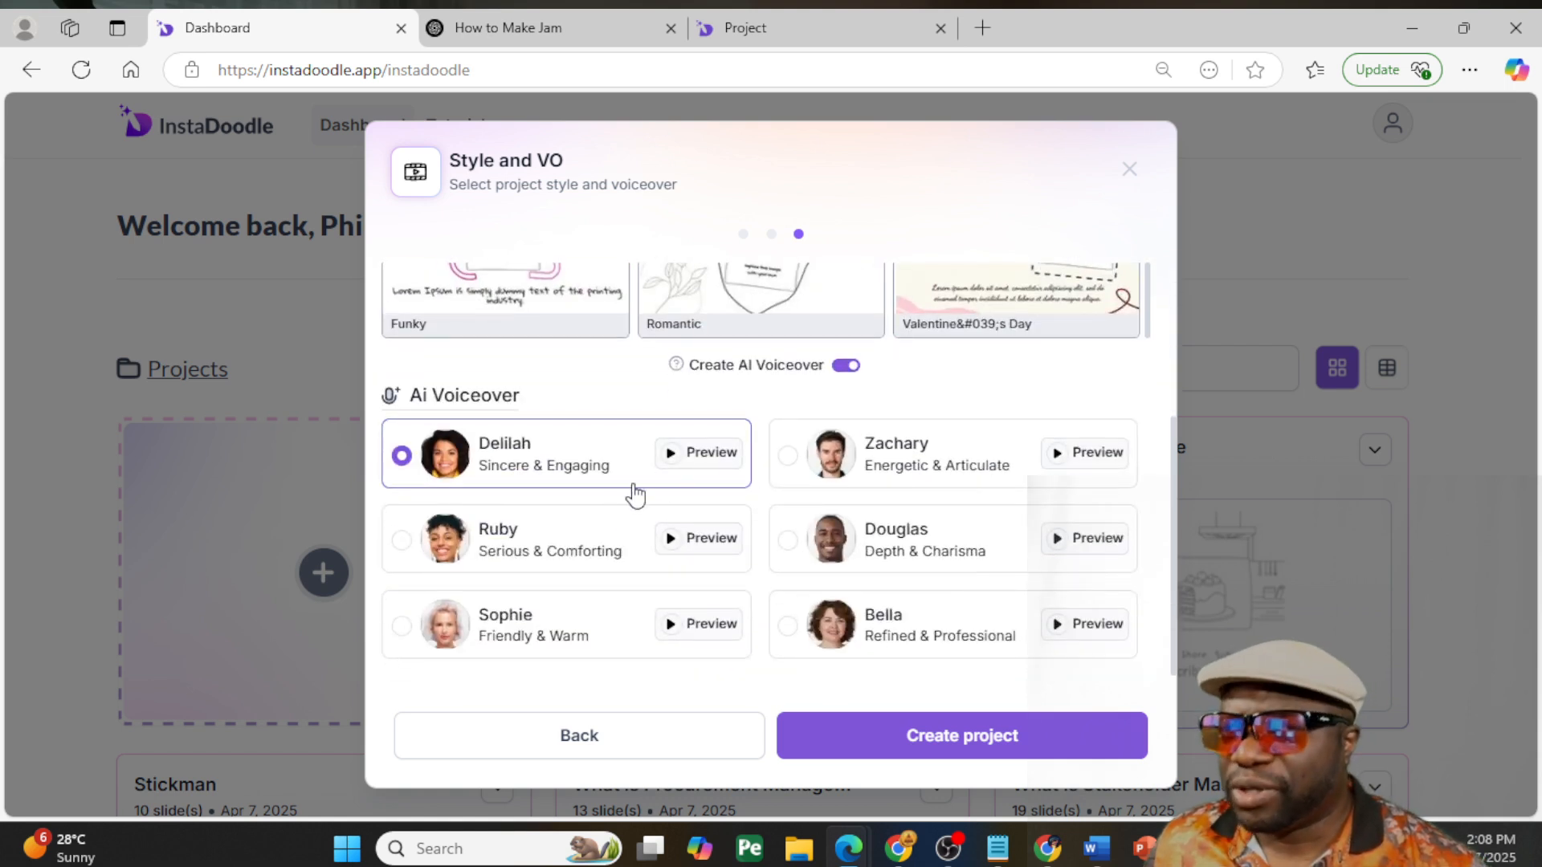
click(673, 461)
click(416, 545)
click(676, 544)
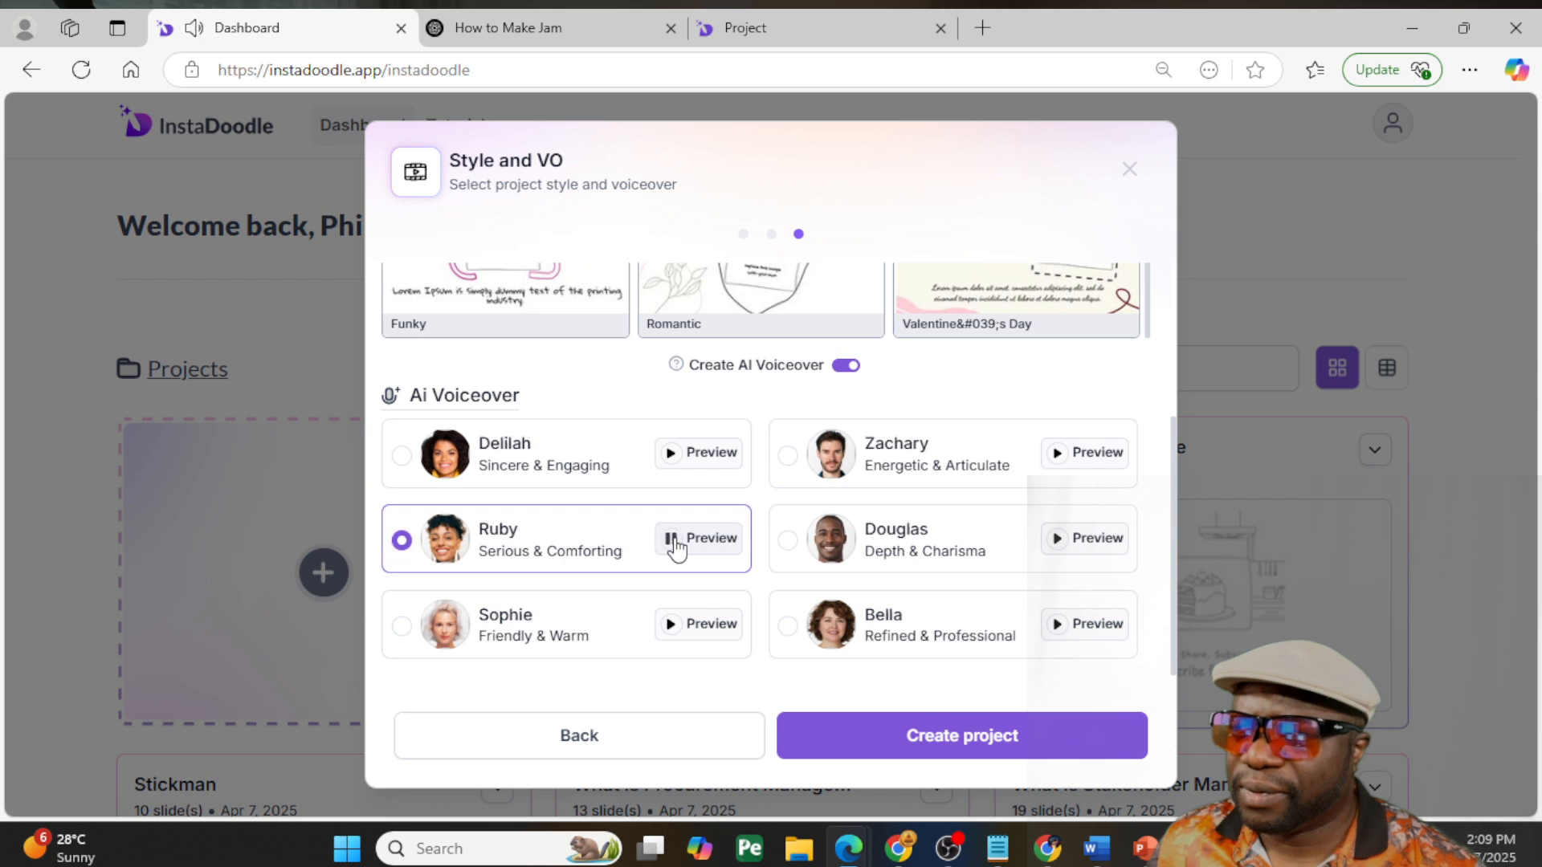
click(676, 543)
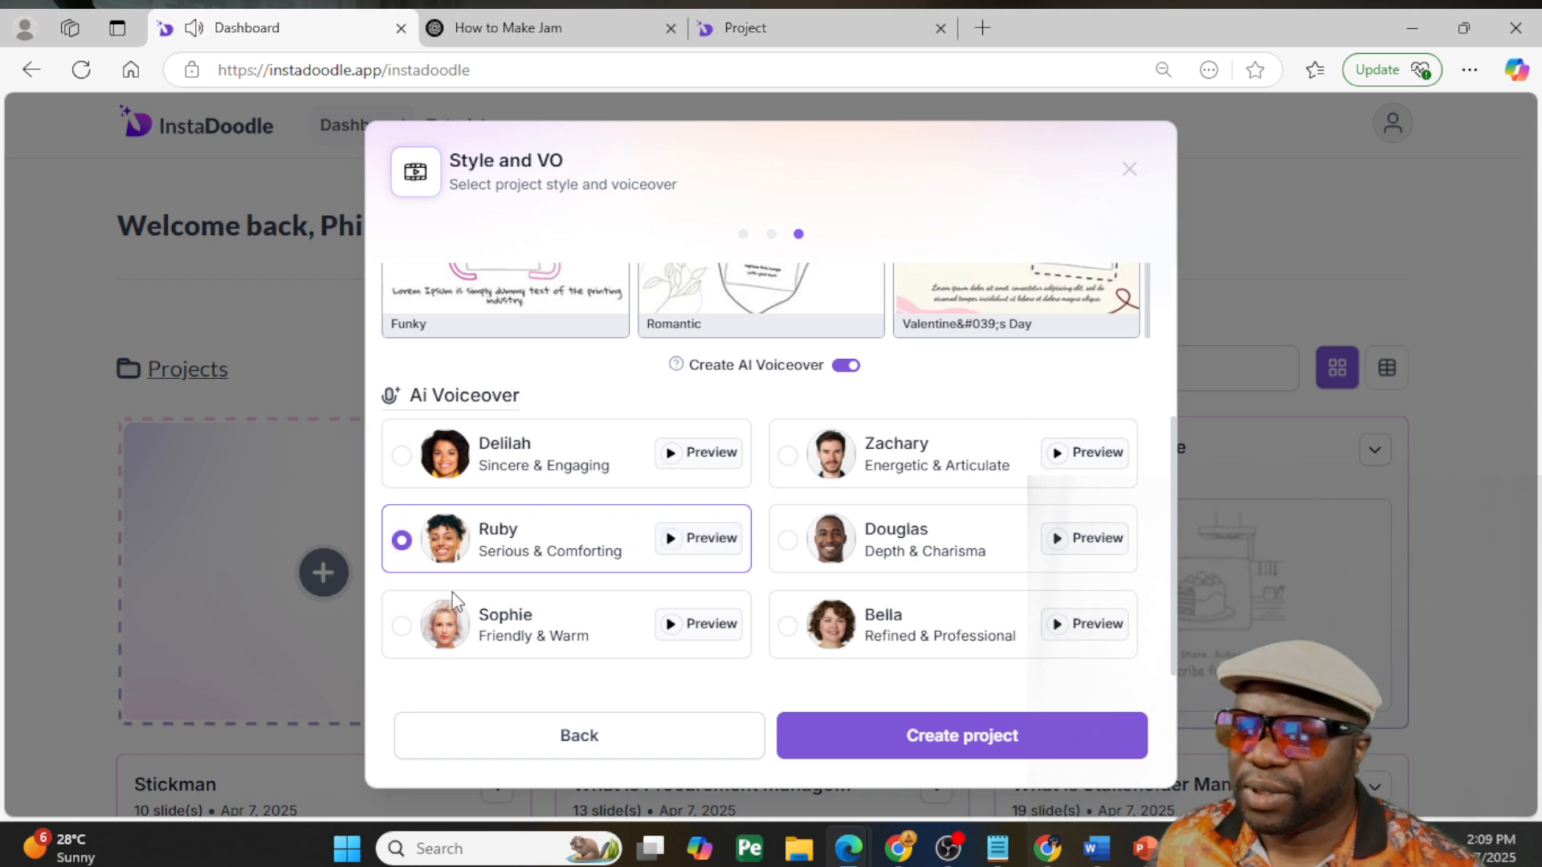
- Preview the Sophie, Bella and Zachary voices
click(400, 628)
click(679, 624)
click(669, 630)
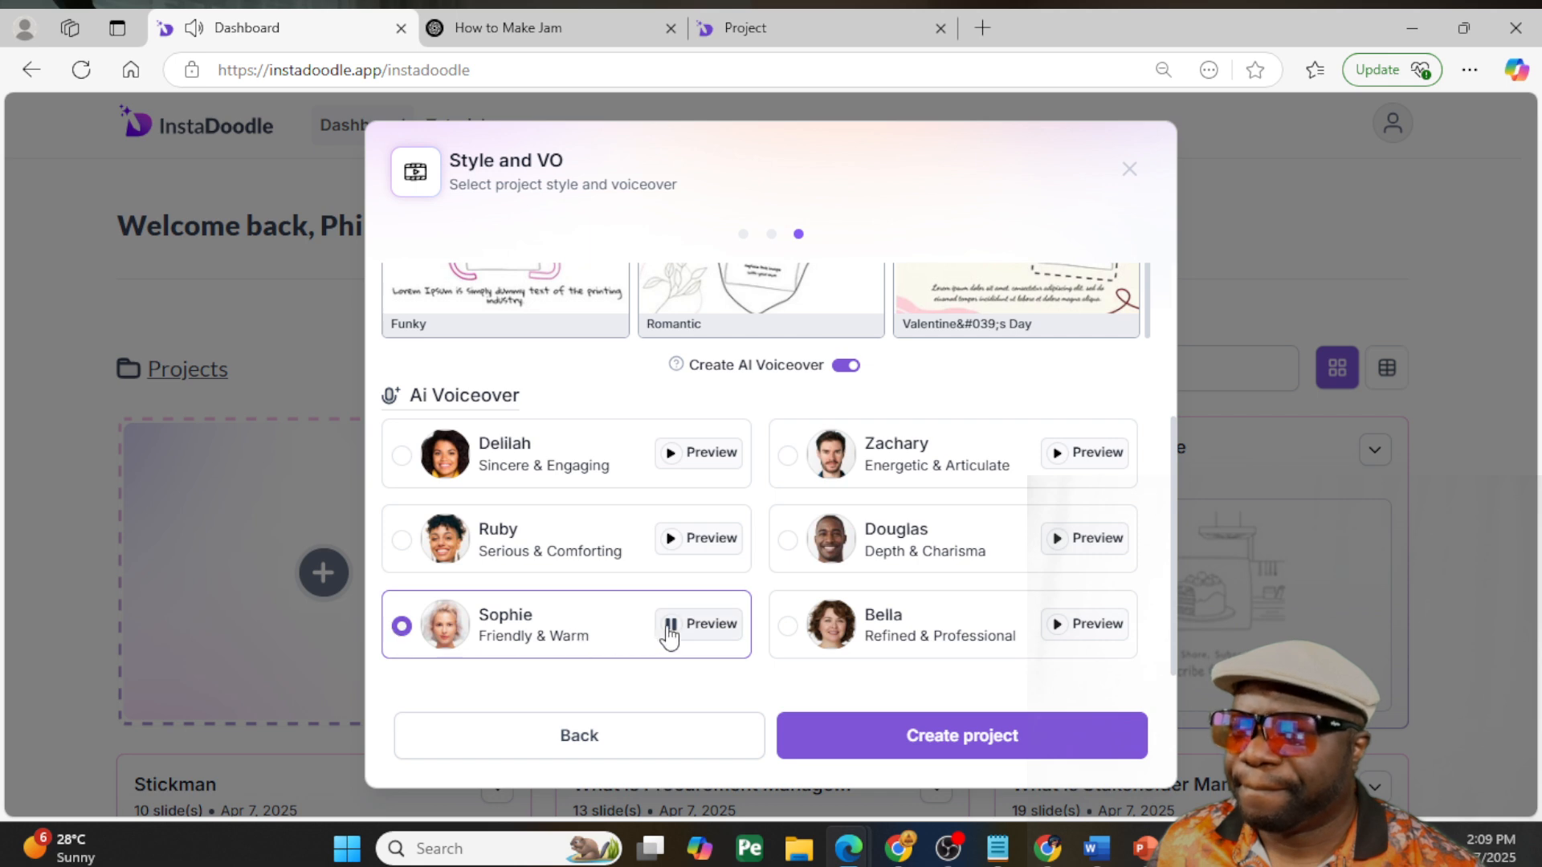
click(1062, 628)
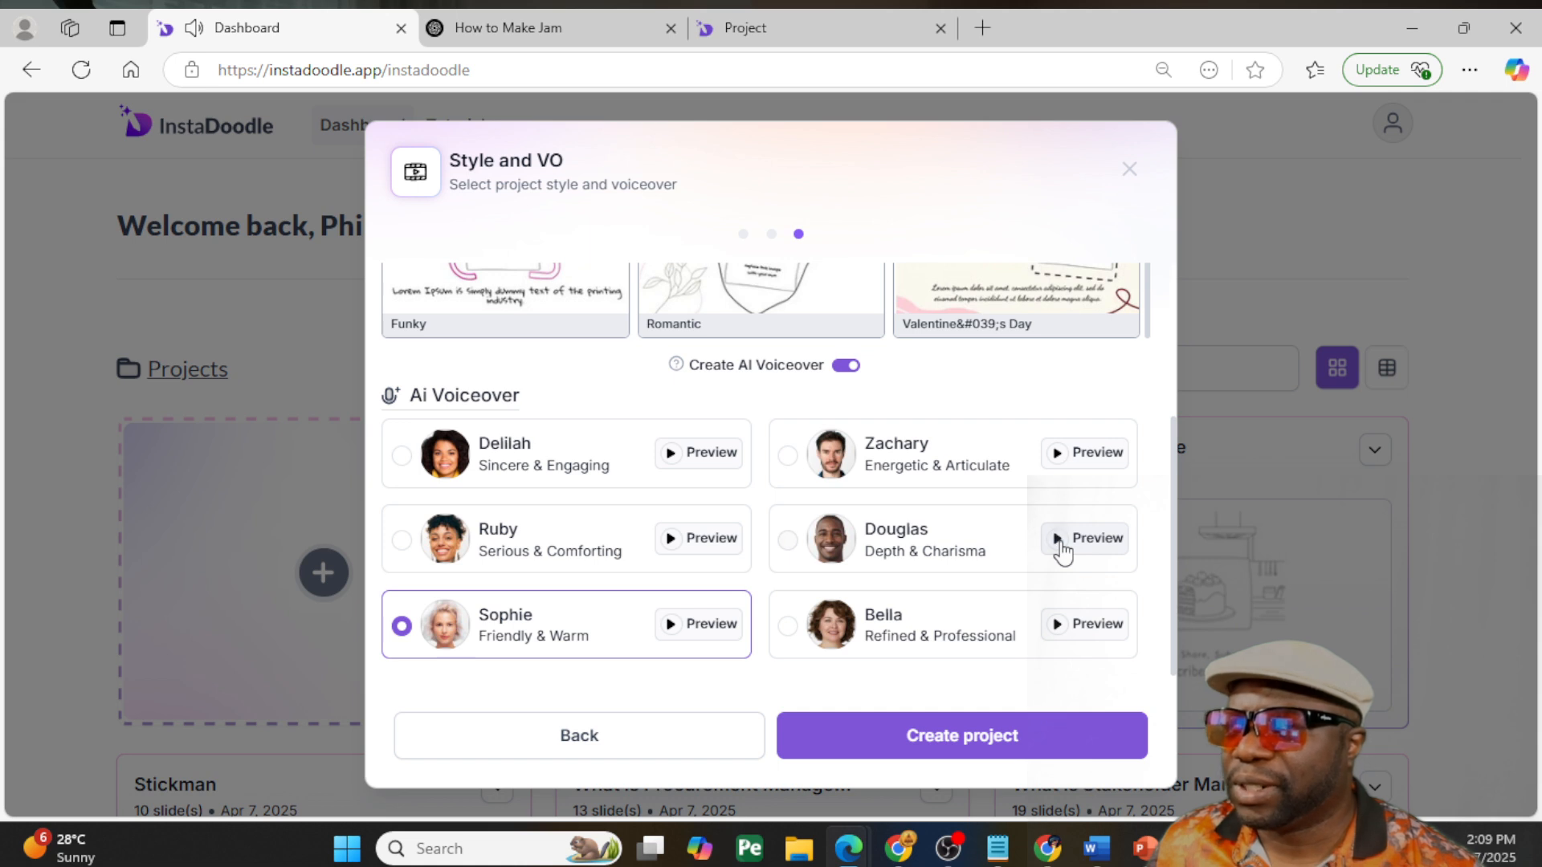
click(1063, 455)
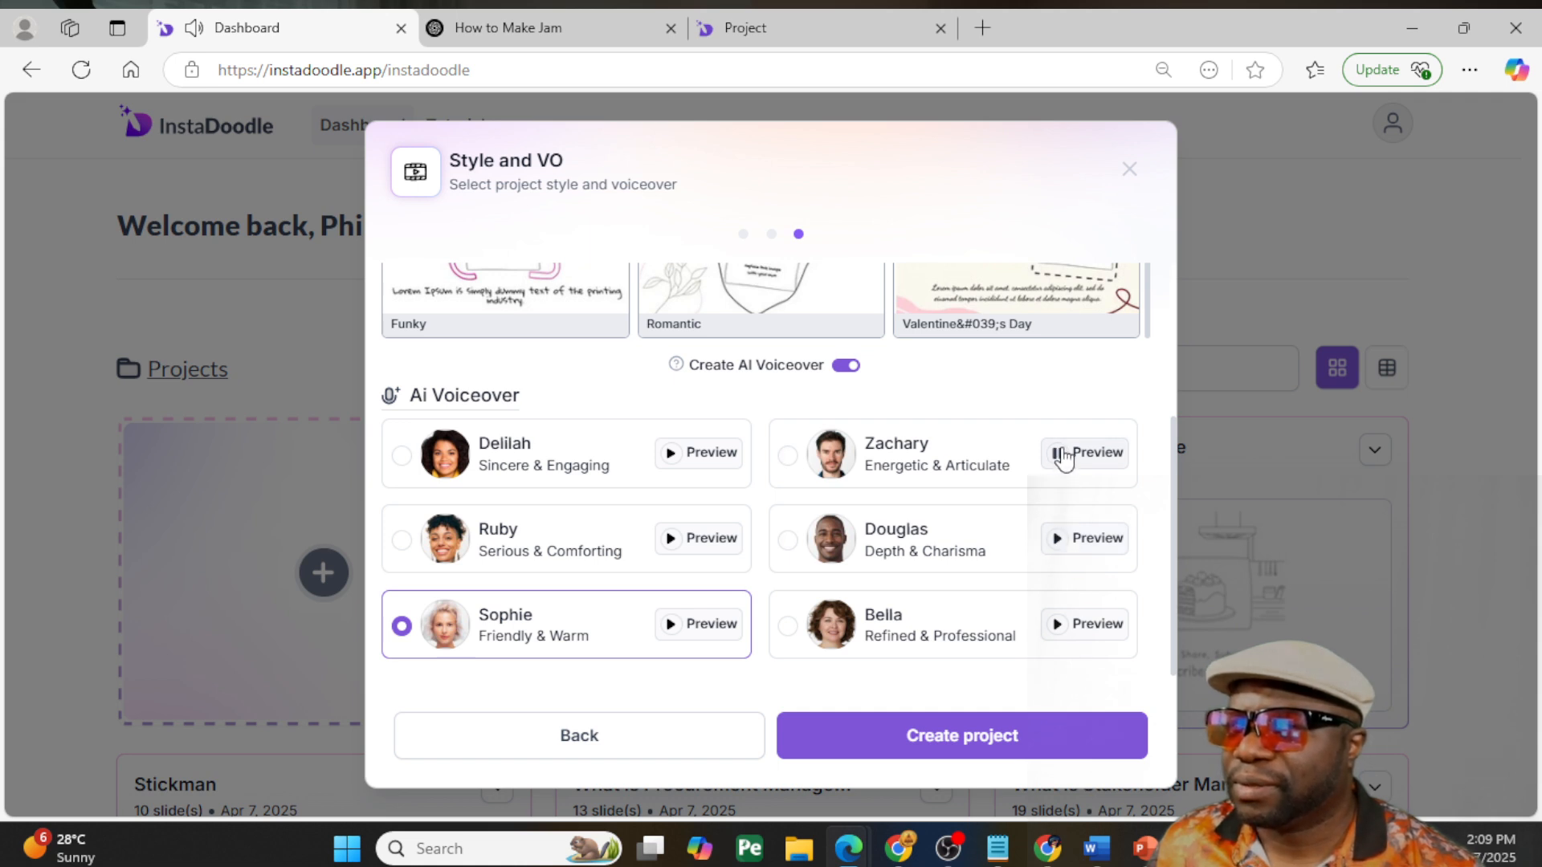
click(1063, 456)
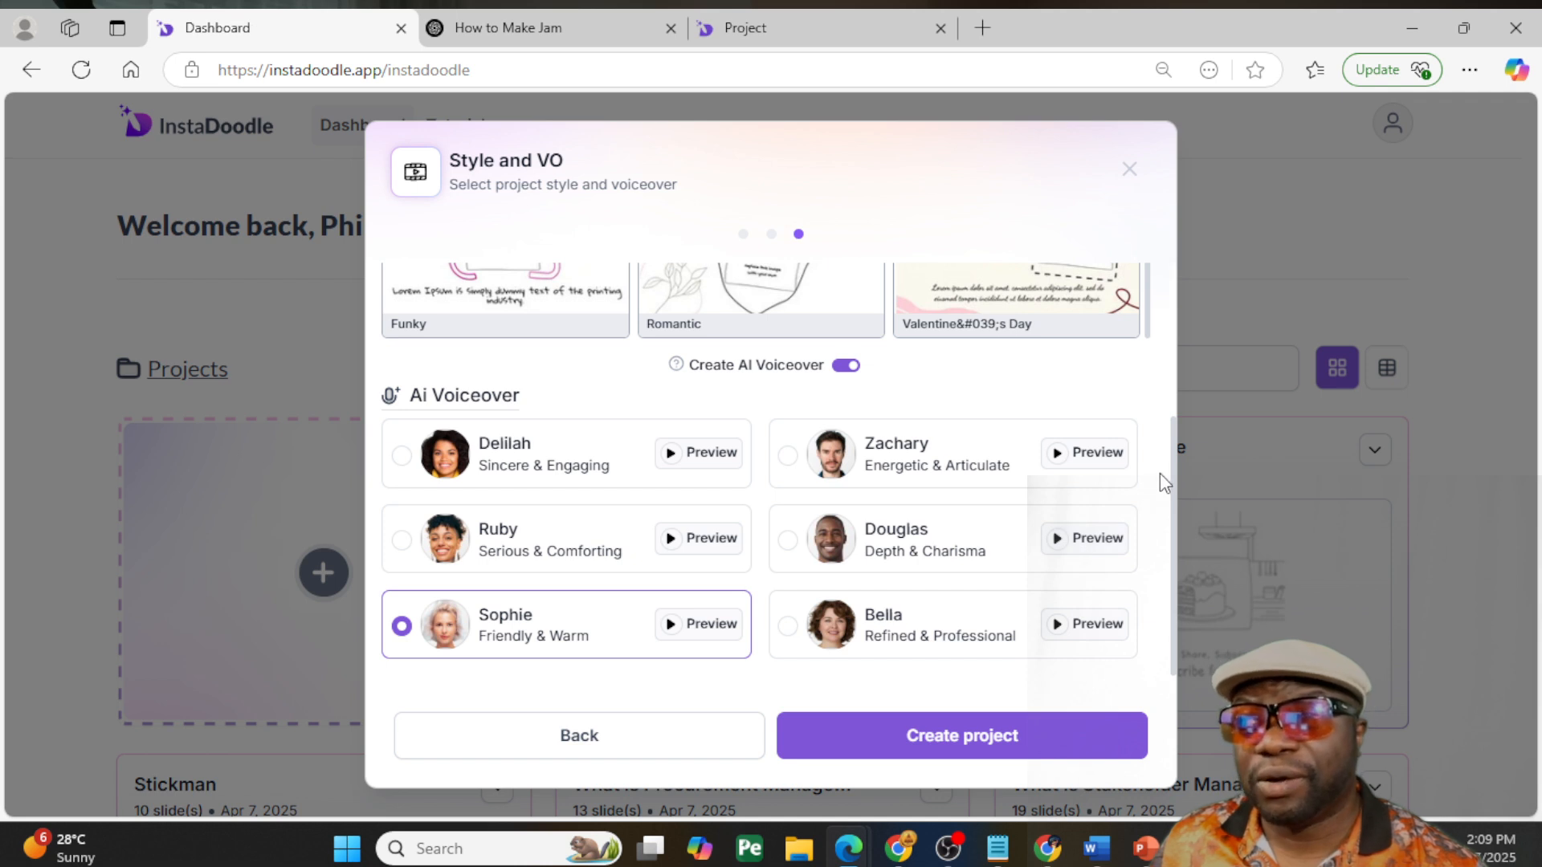
- Choose Douglas as the AI voiceover and go back to the project style choices
drag(1172, 456, 1144, 295)
scroll(1141, 385, down, 3)
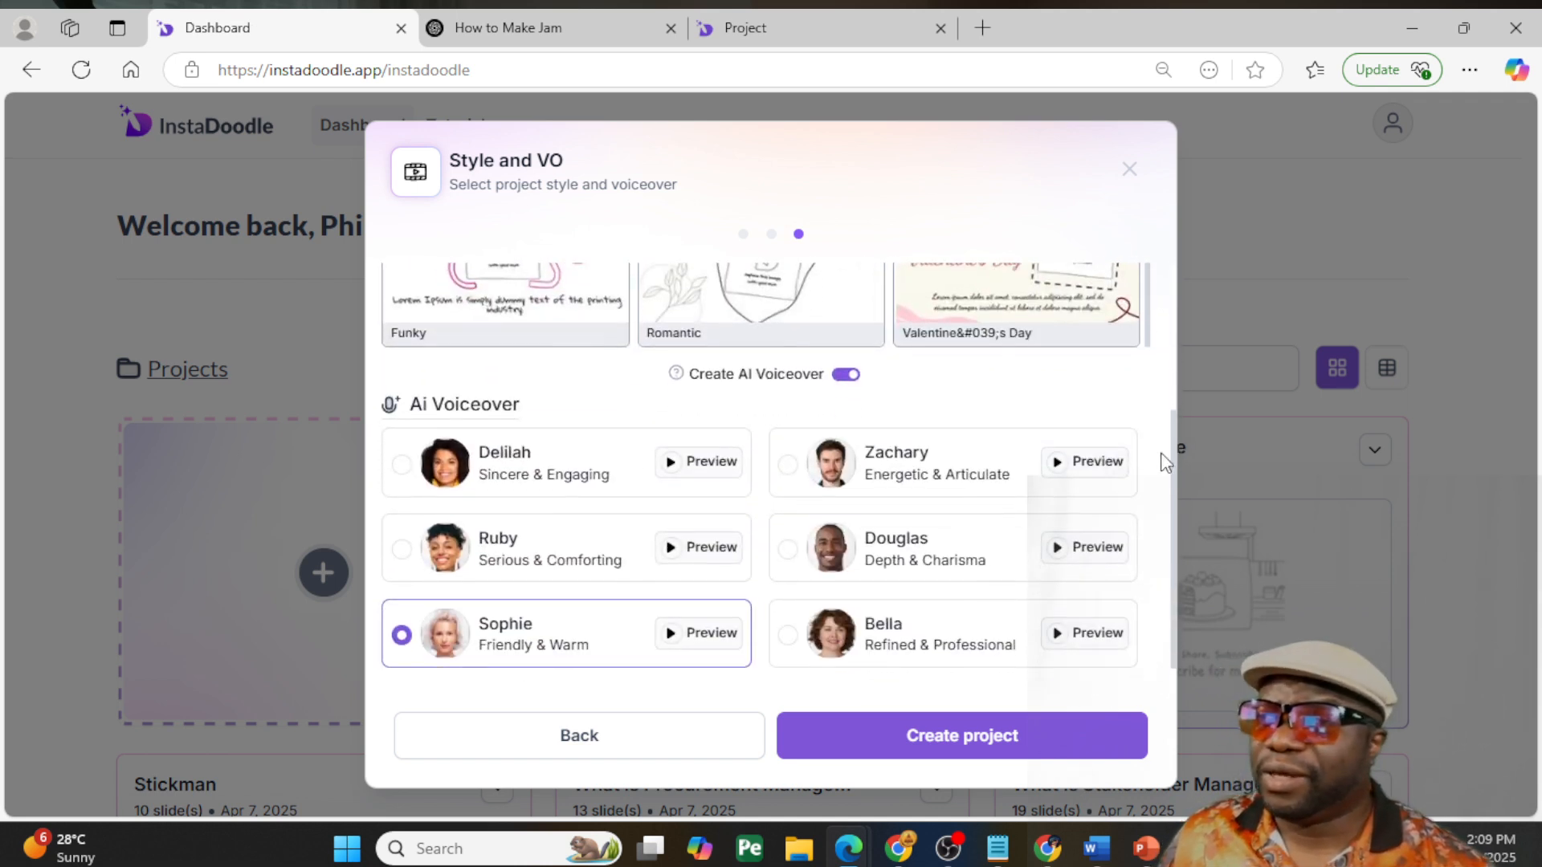
click(793, 542)
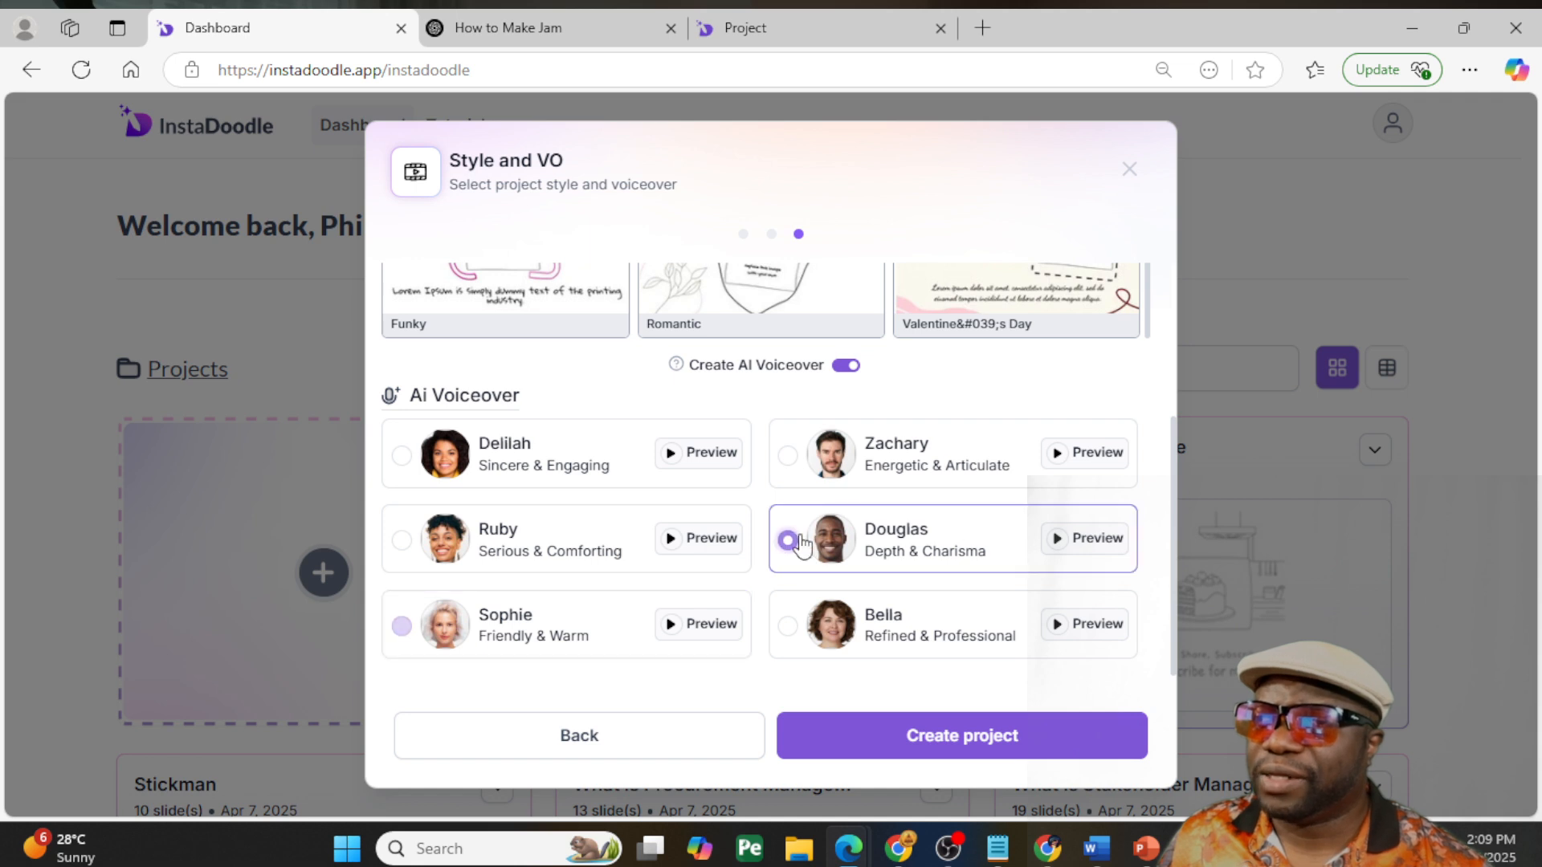
drag(1172, 477, 1173, 324)
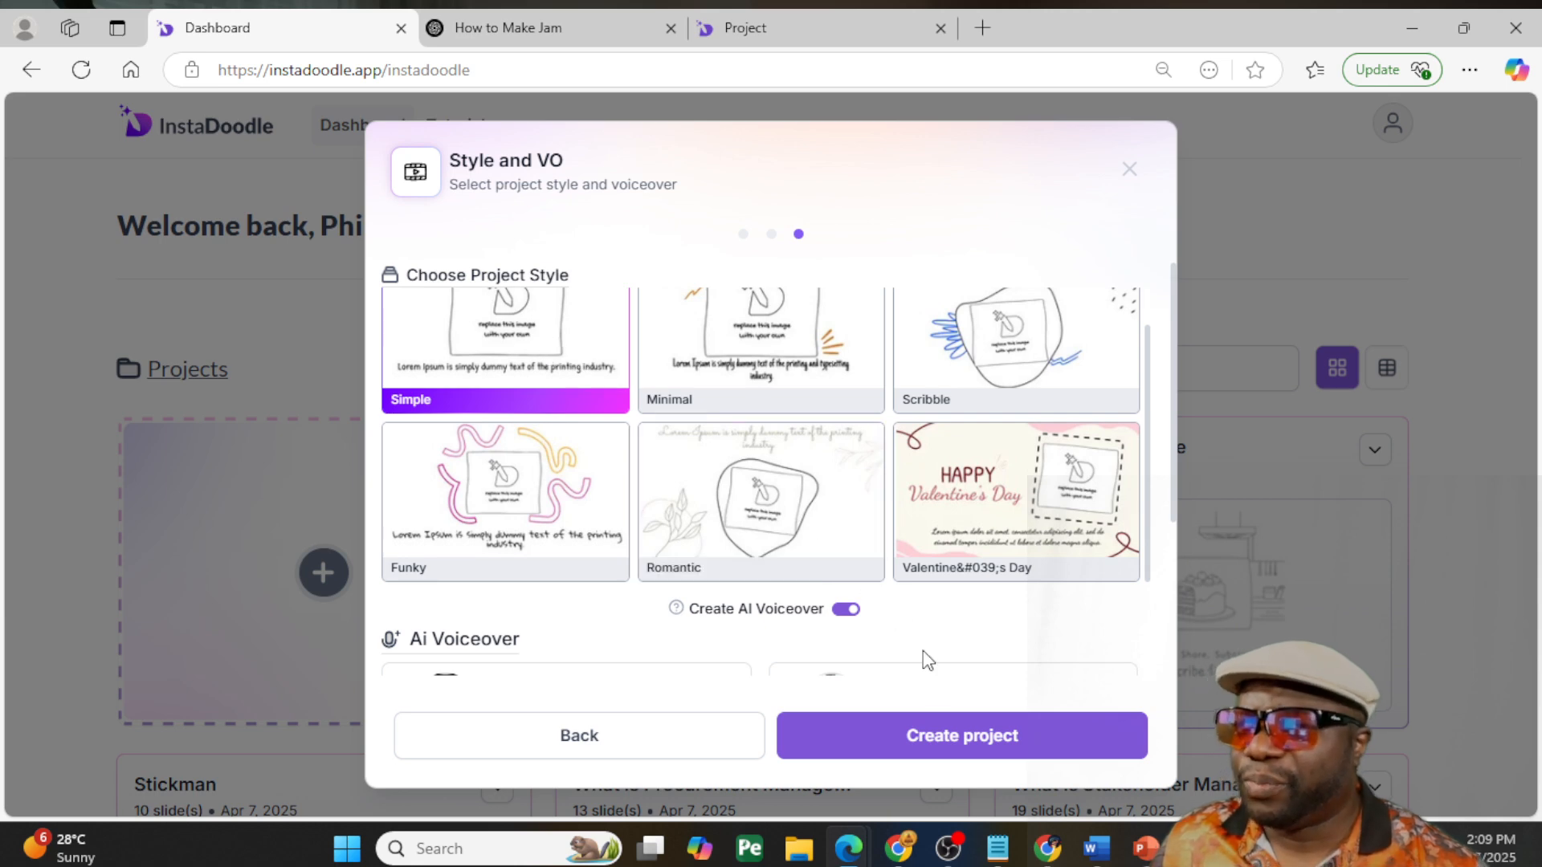
- Create the piano project with the Simple style and AI voiceover enabled, and check the slides being generated on its timeline
click(1066, 737)
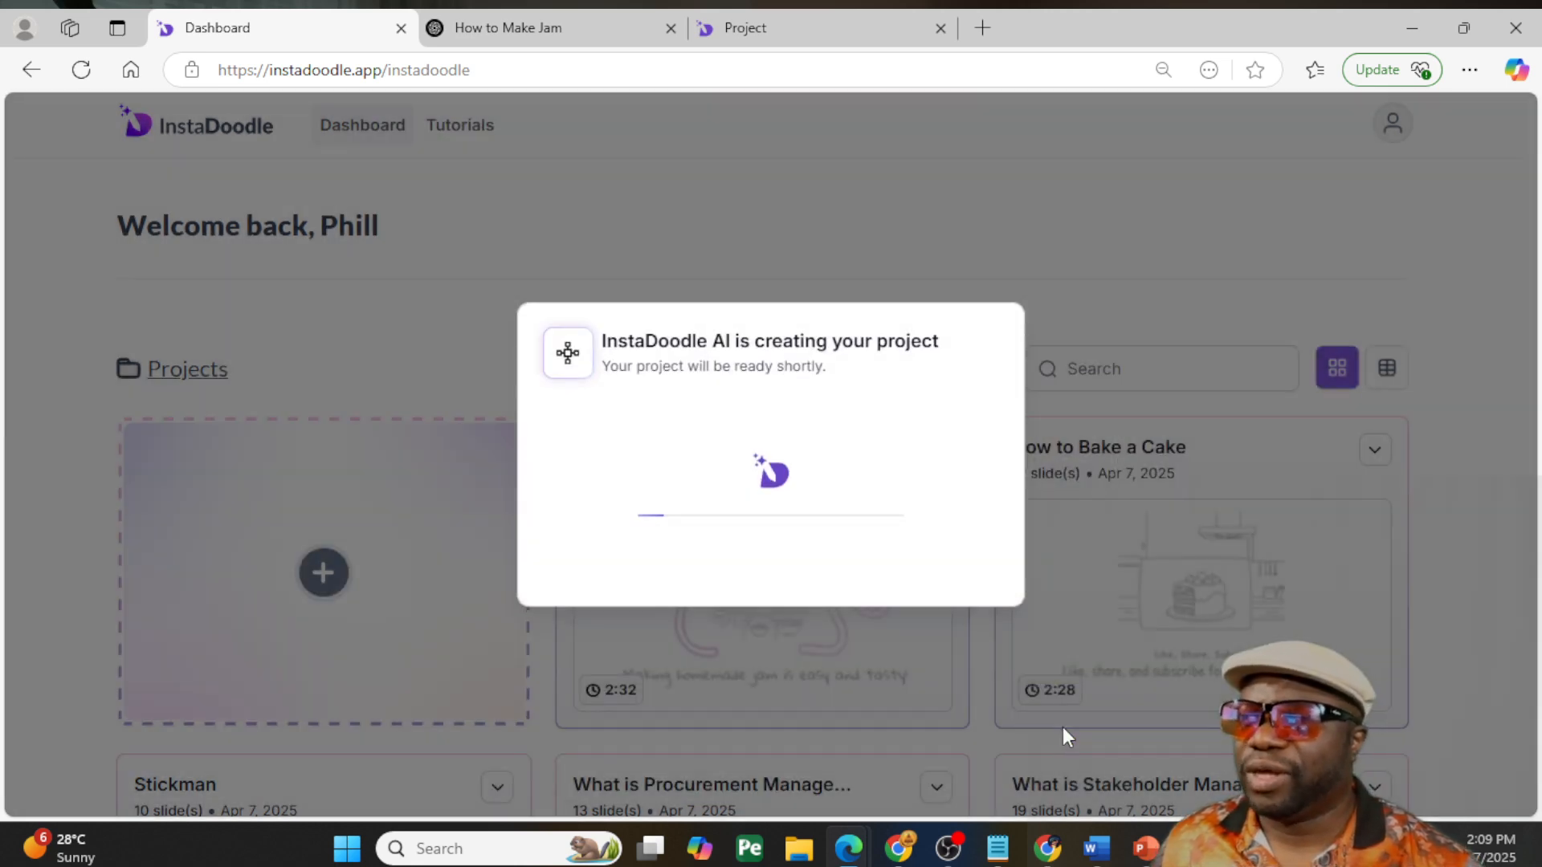
click(794, 32)
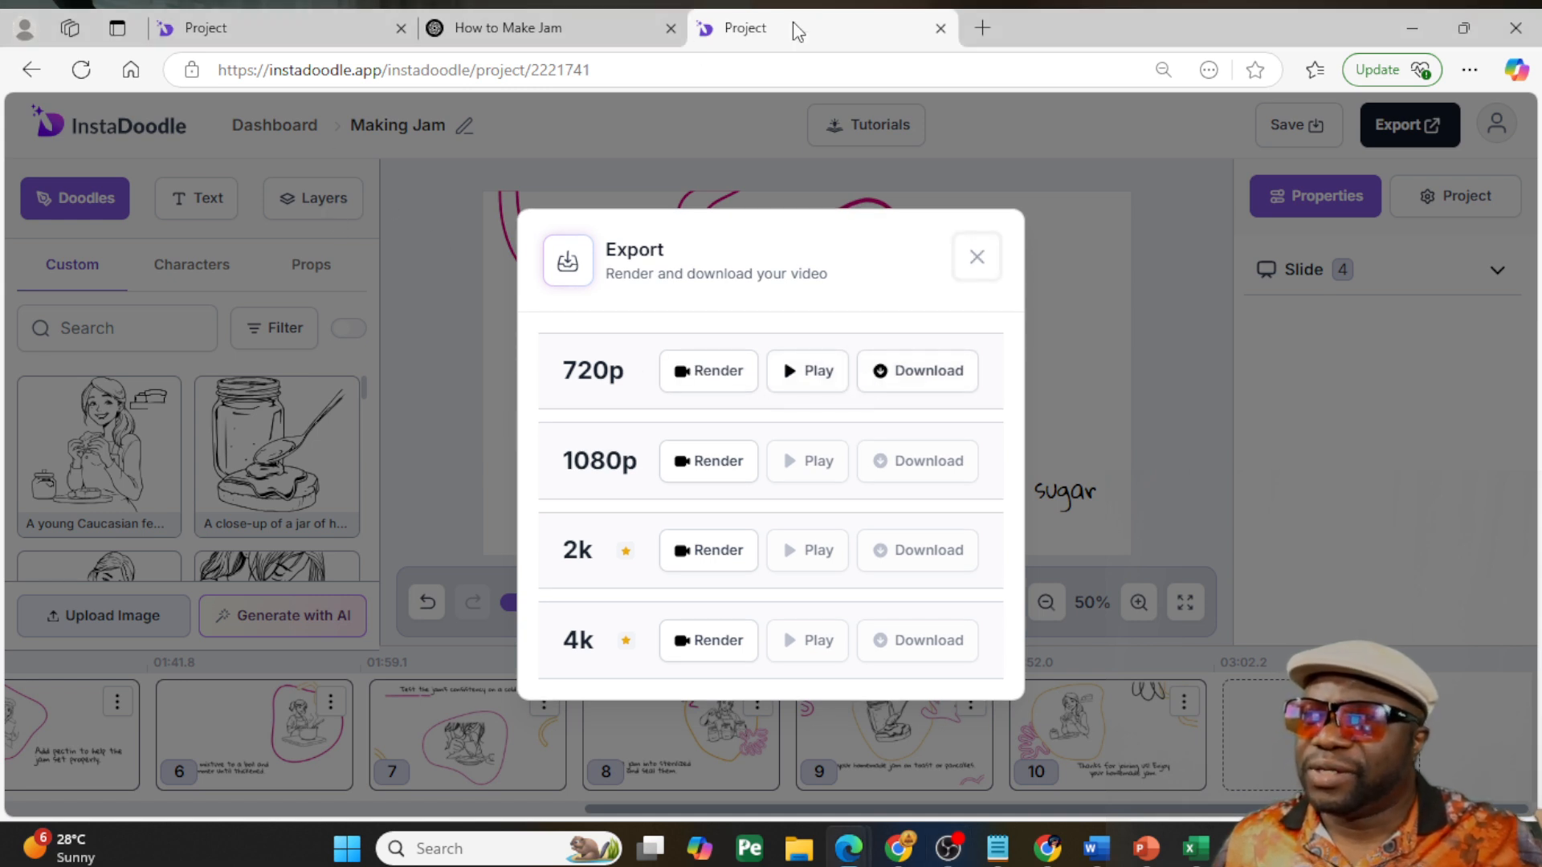
click(226, 32)
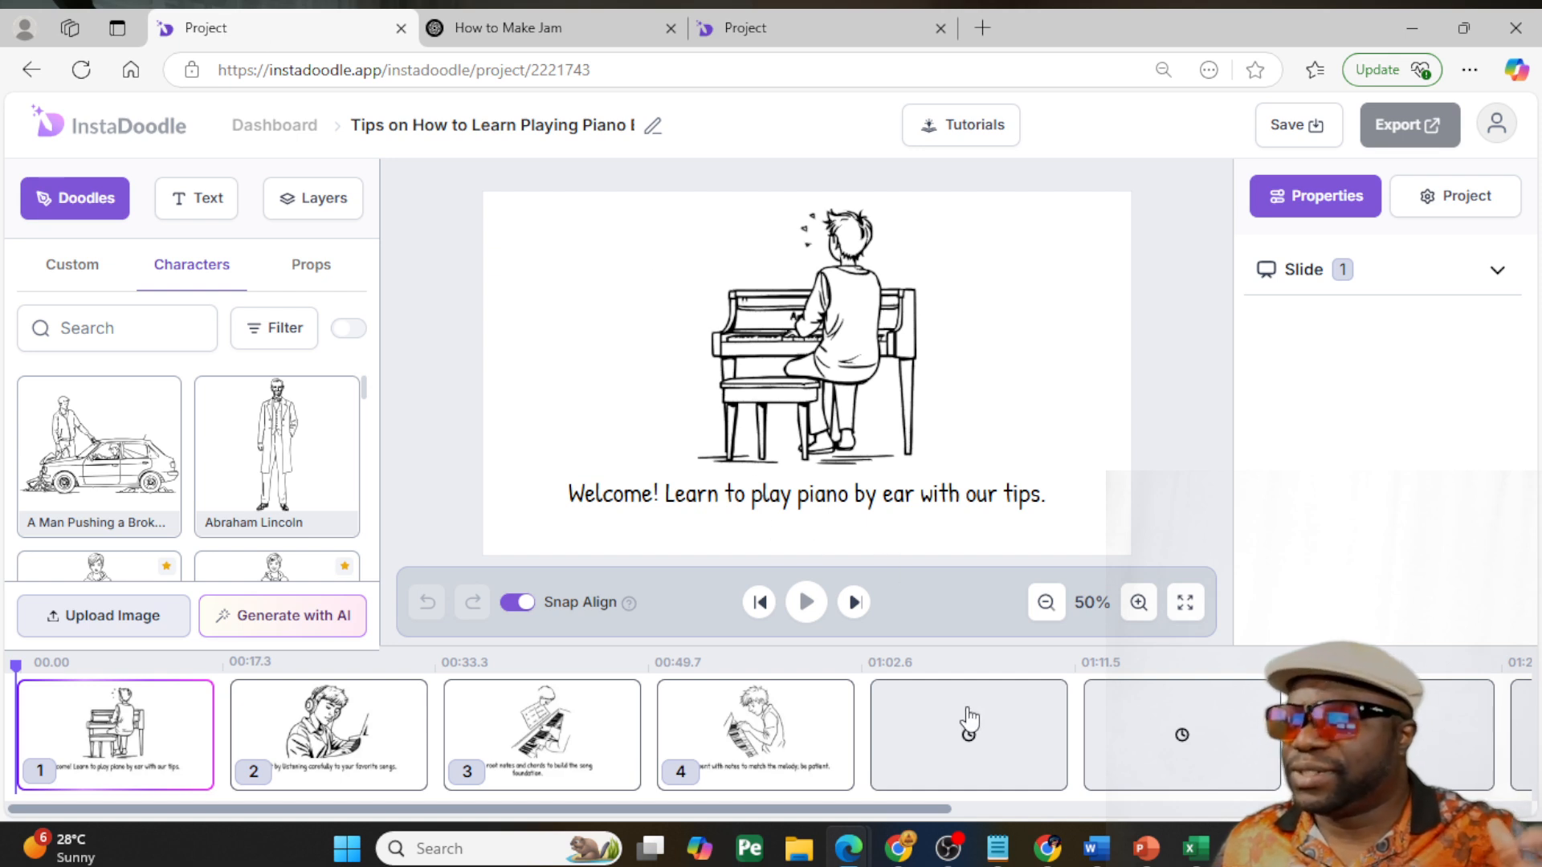
drag(916, 811, 763, 826)
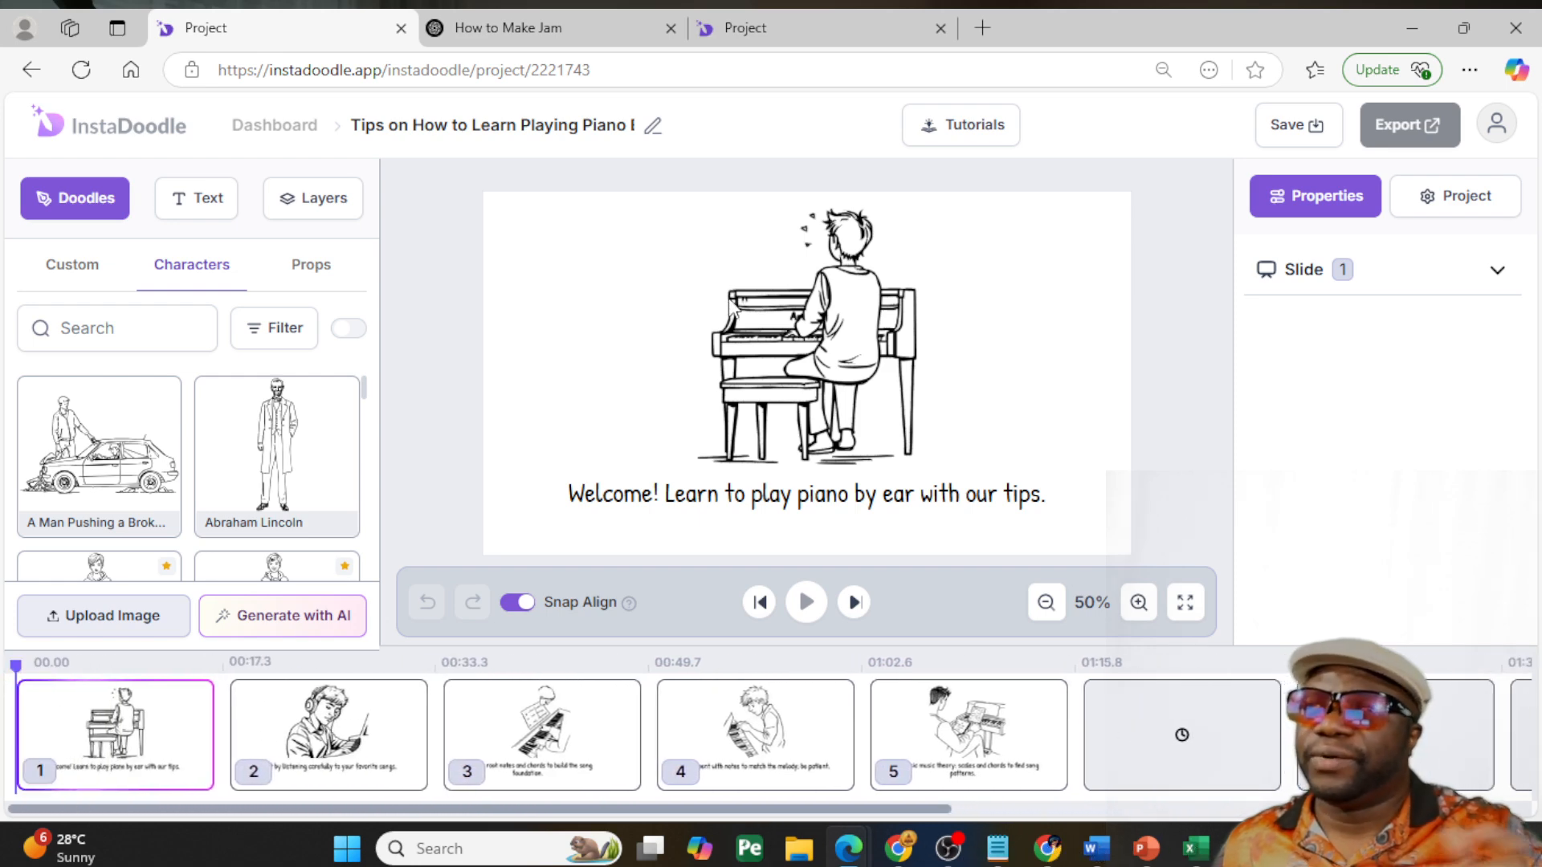
- Return to the Making Jam project and open its rendered 720p video in the full-screen player
click(776, 31)
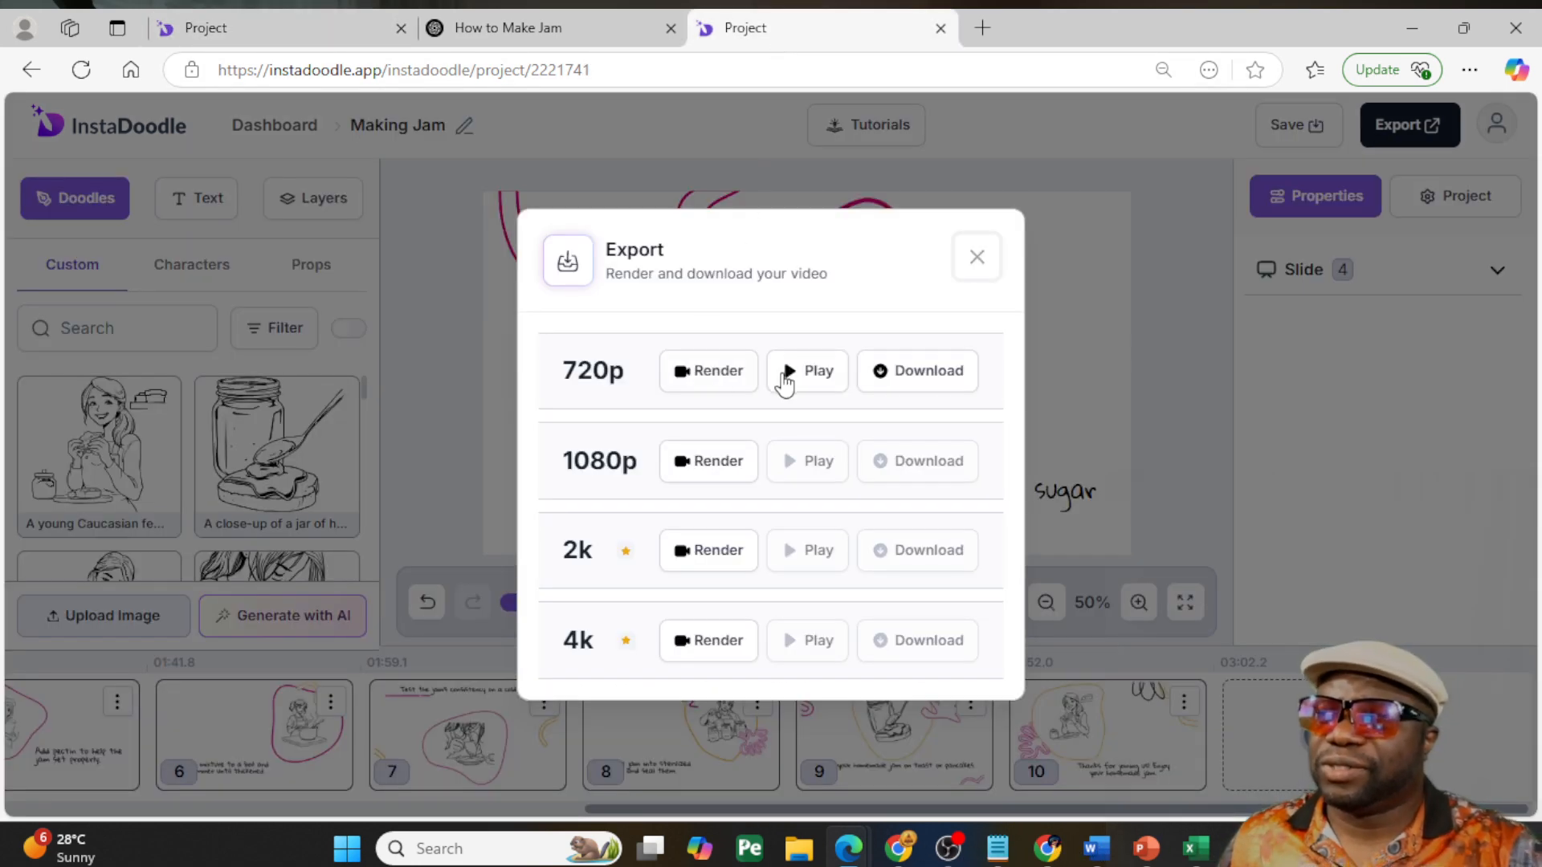
click(803, 363)
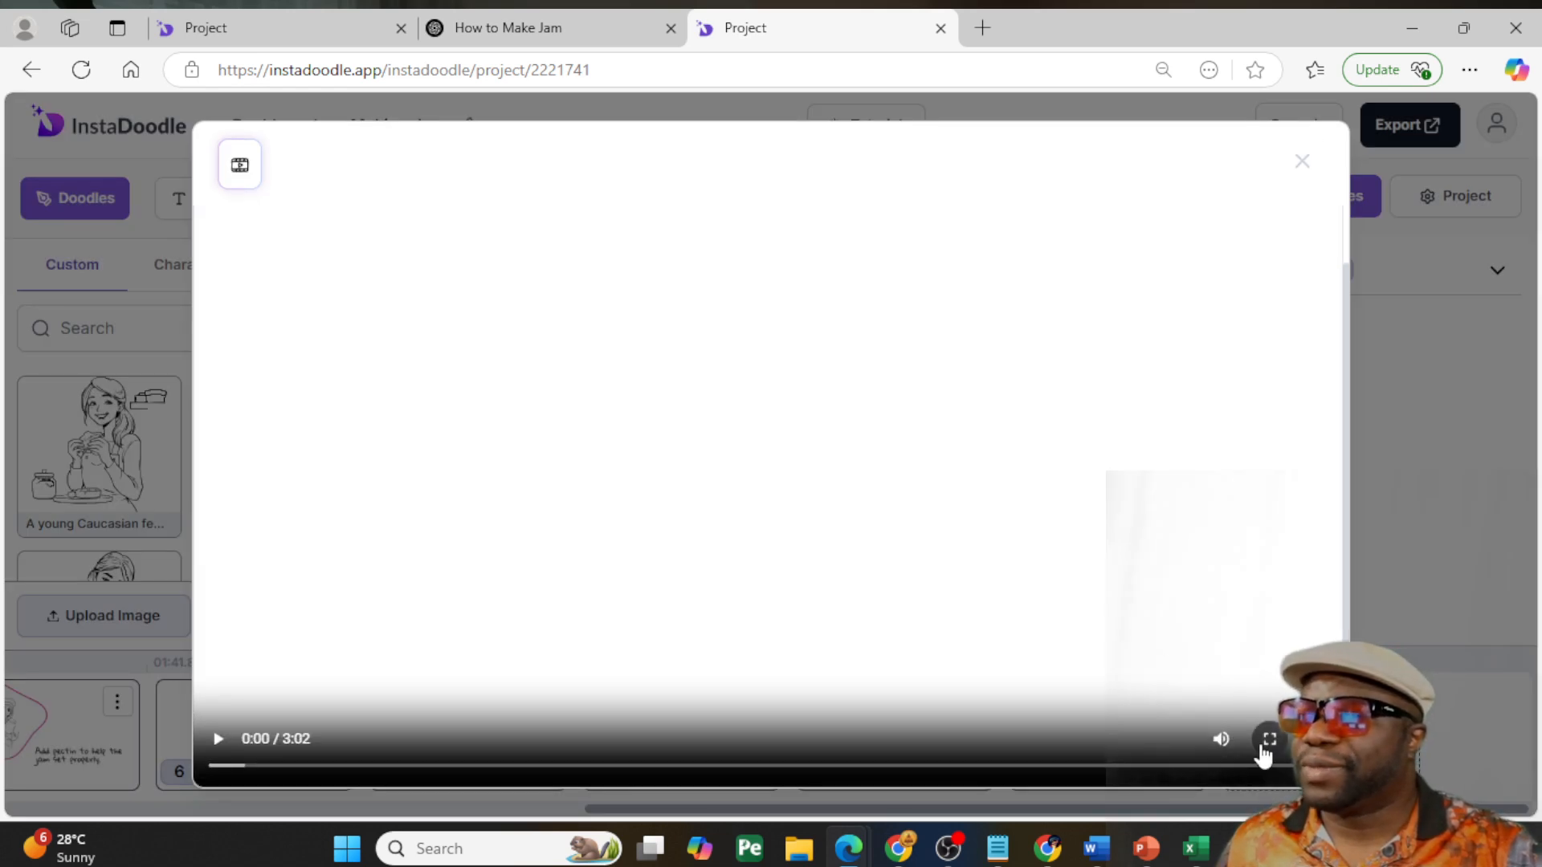
click(1269, 738)
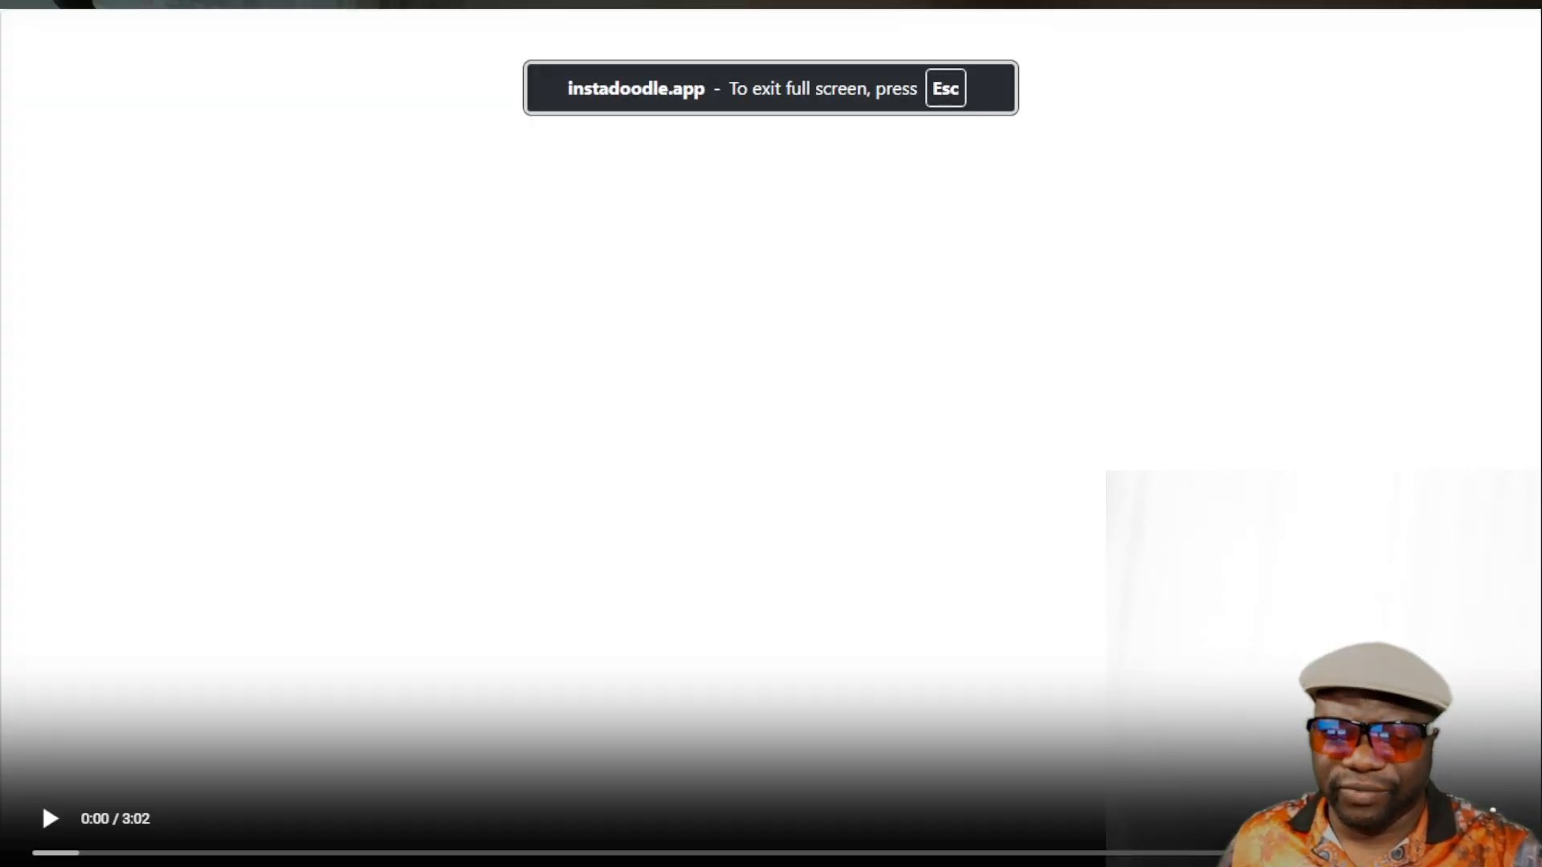
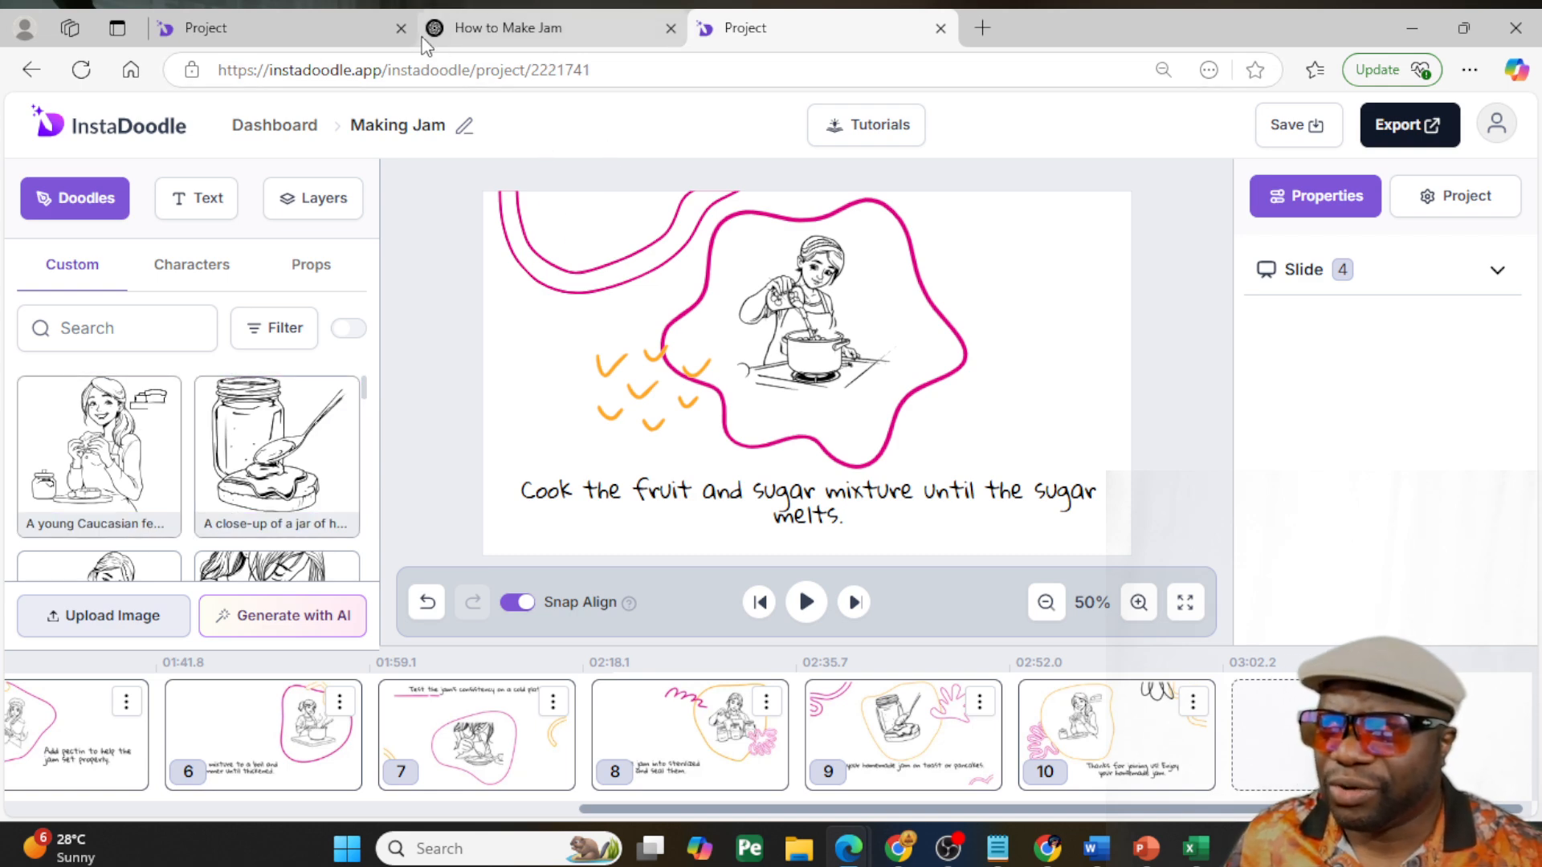
- Return to the piano tips project and set its AI image generator to Element with the Color Cartoon style
click(273, 26)
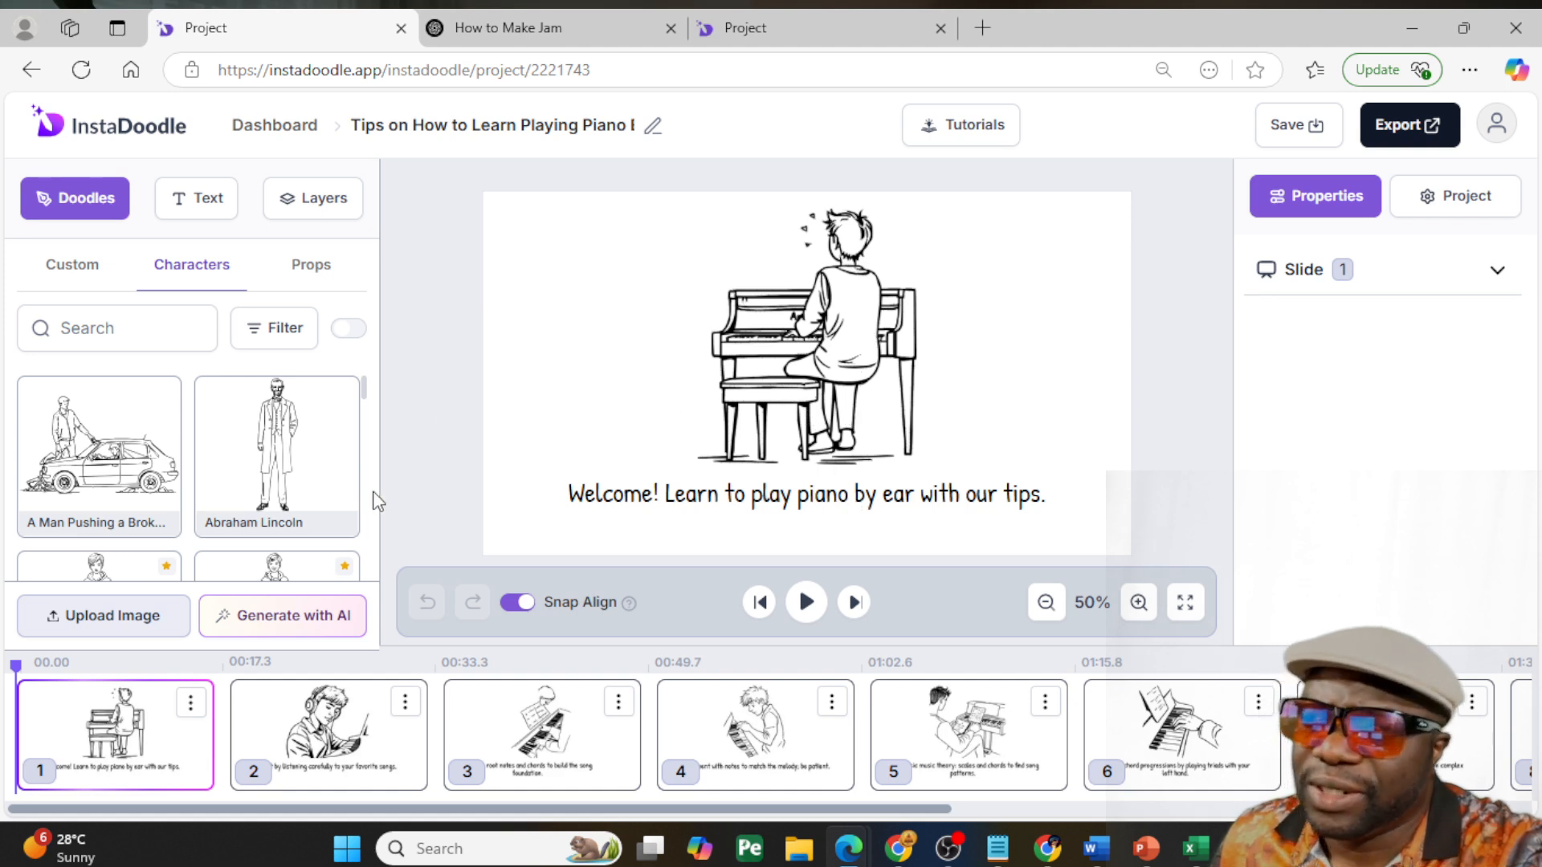
click(287, 622)
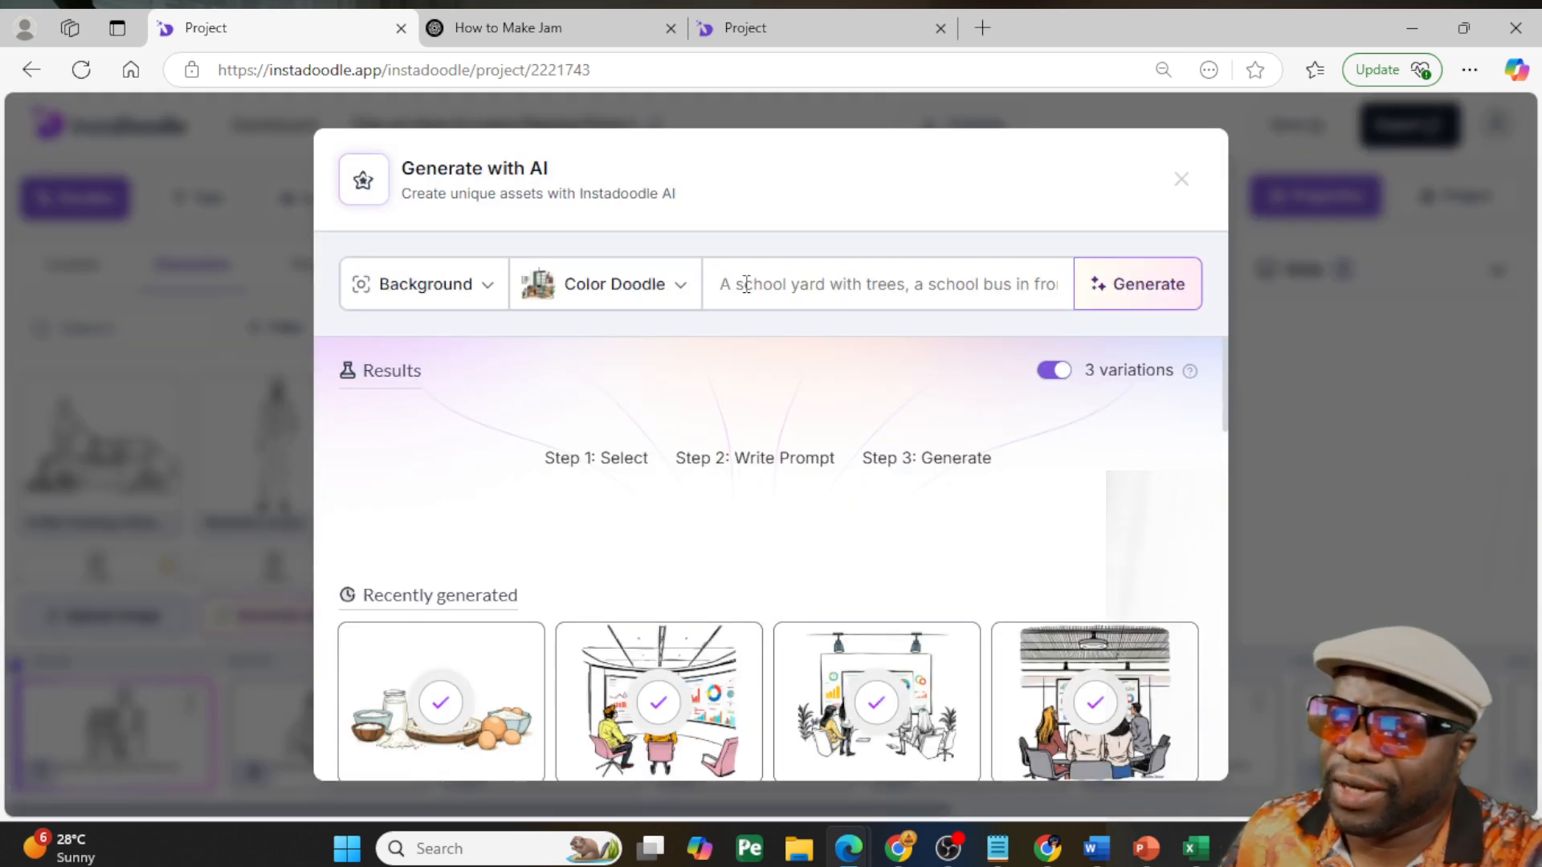
click(649, 304)
click(459, 283)
click(399, 342)
click(622, 289)
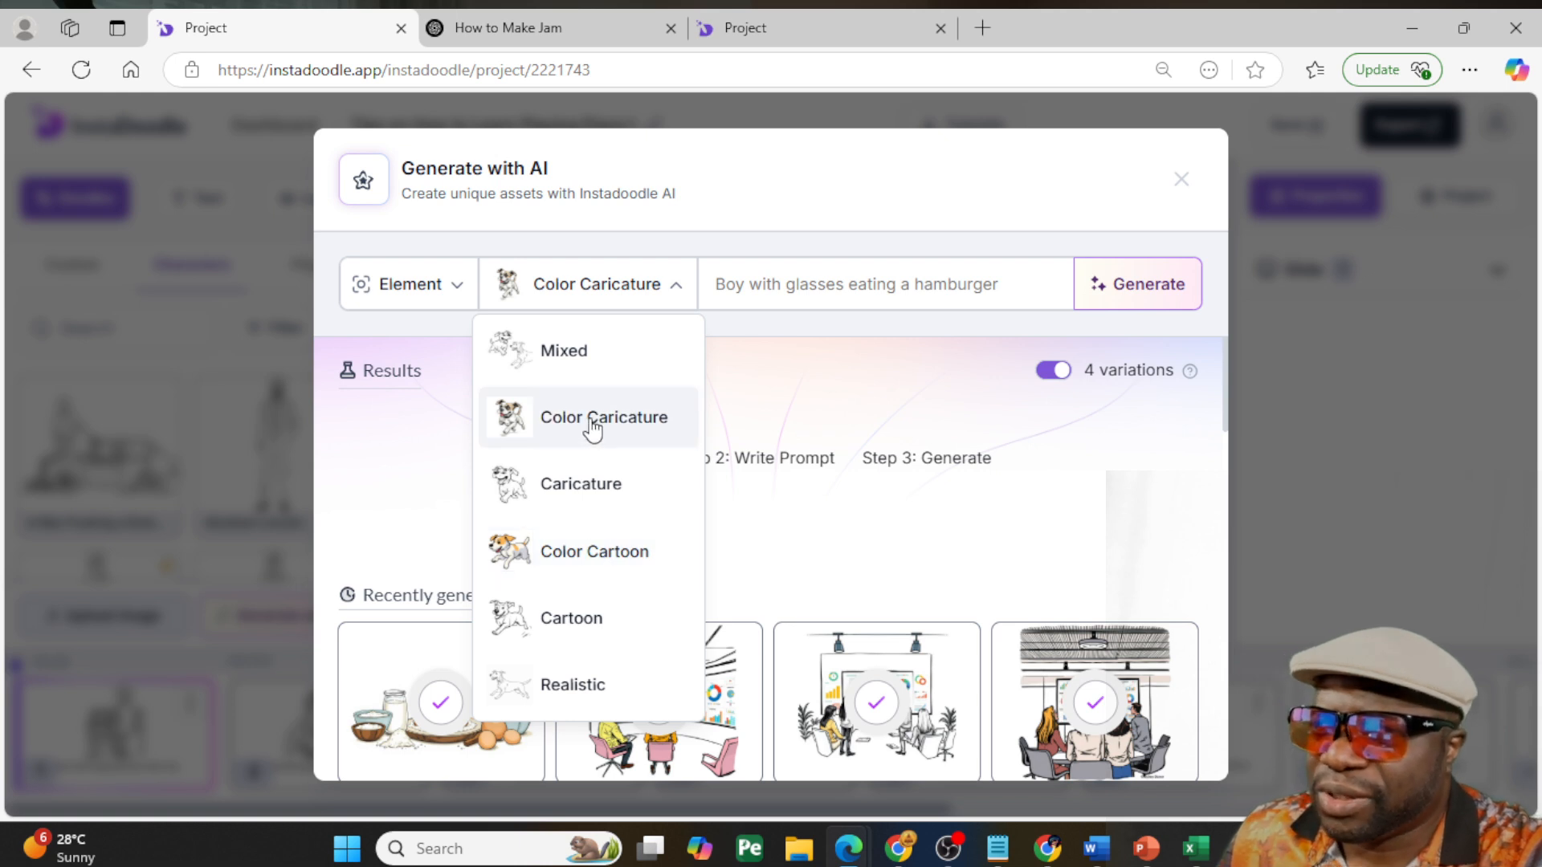
click(593, 561)
- Generate four AI variations from the prompt "Man at piano learning how to play. Teacher pointing to keys"
click(781, 277)
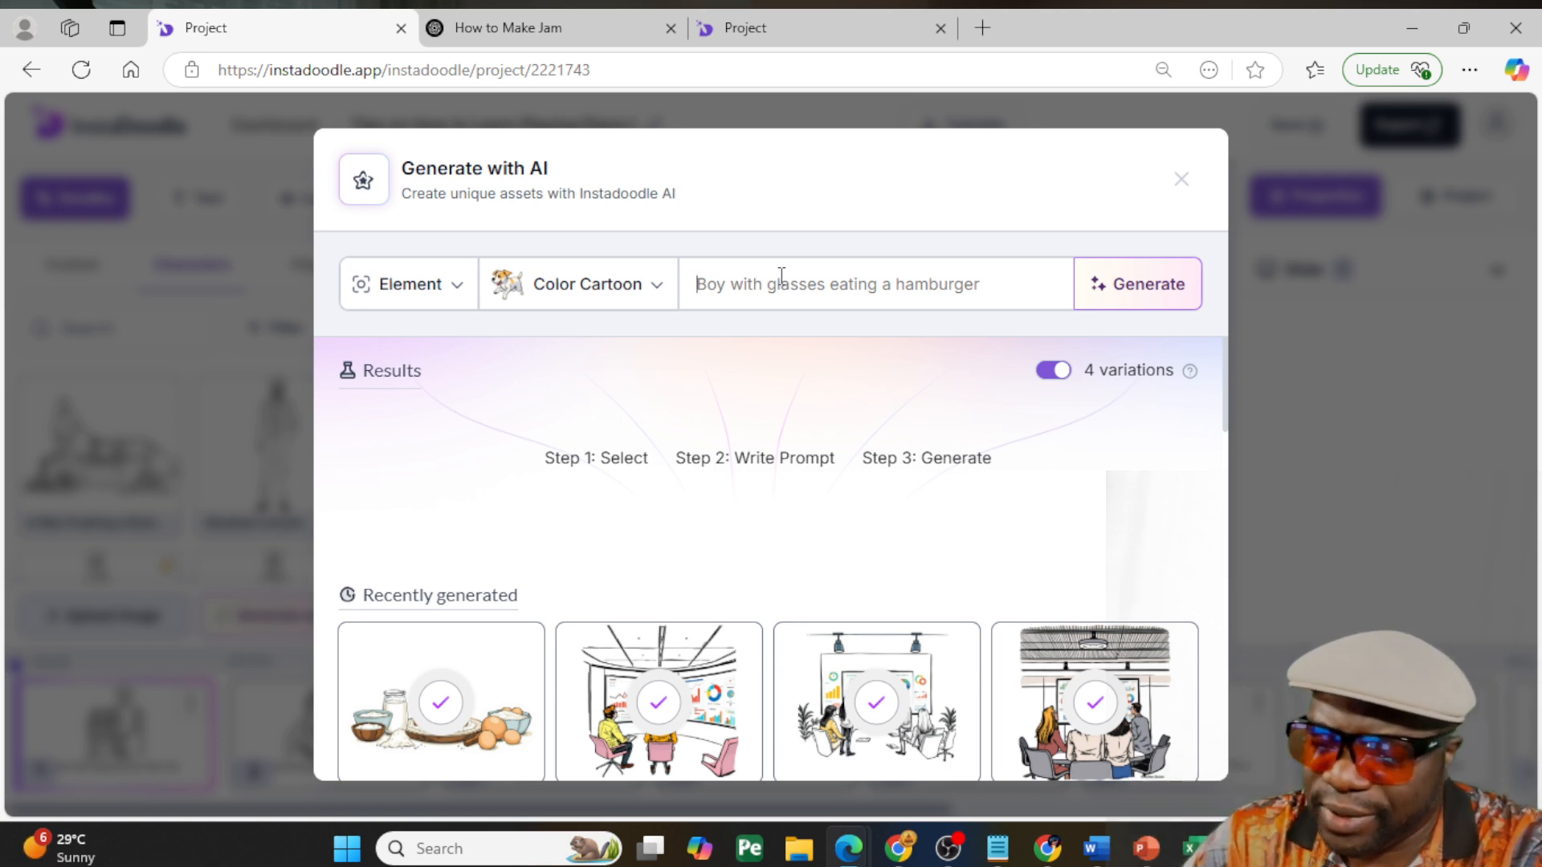
text(Ma)
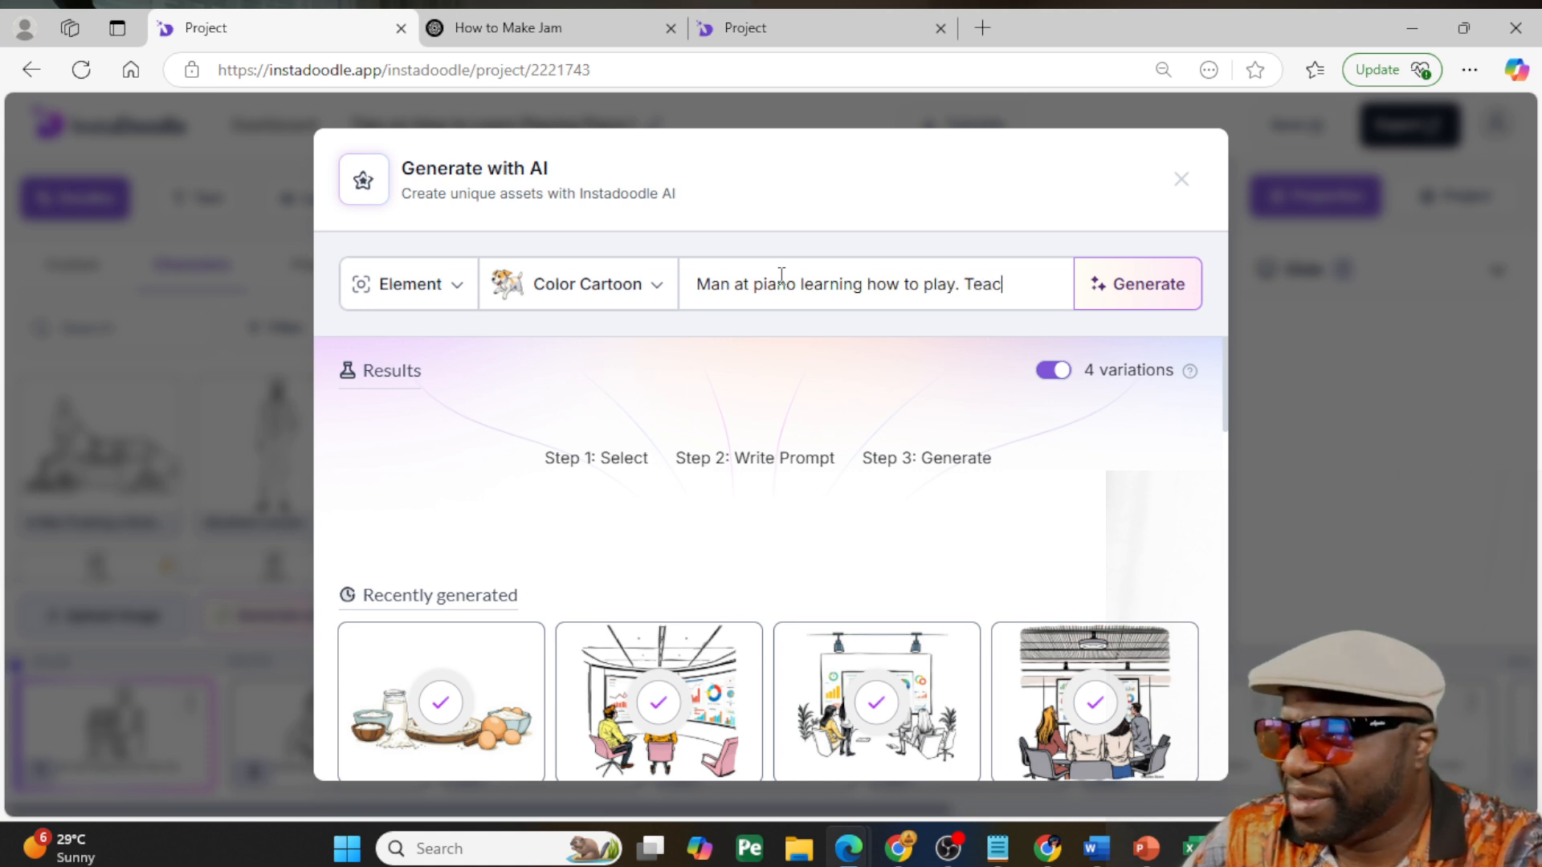
text(inting to)
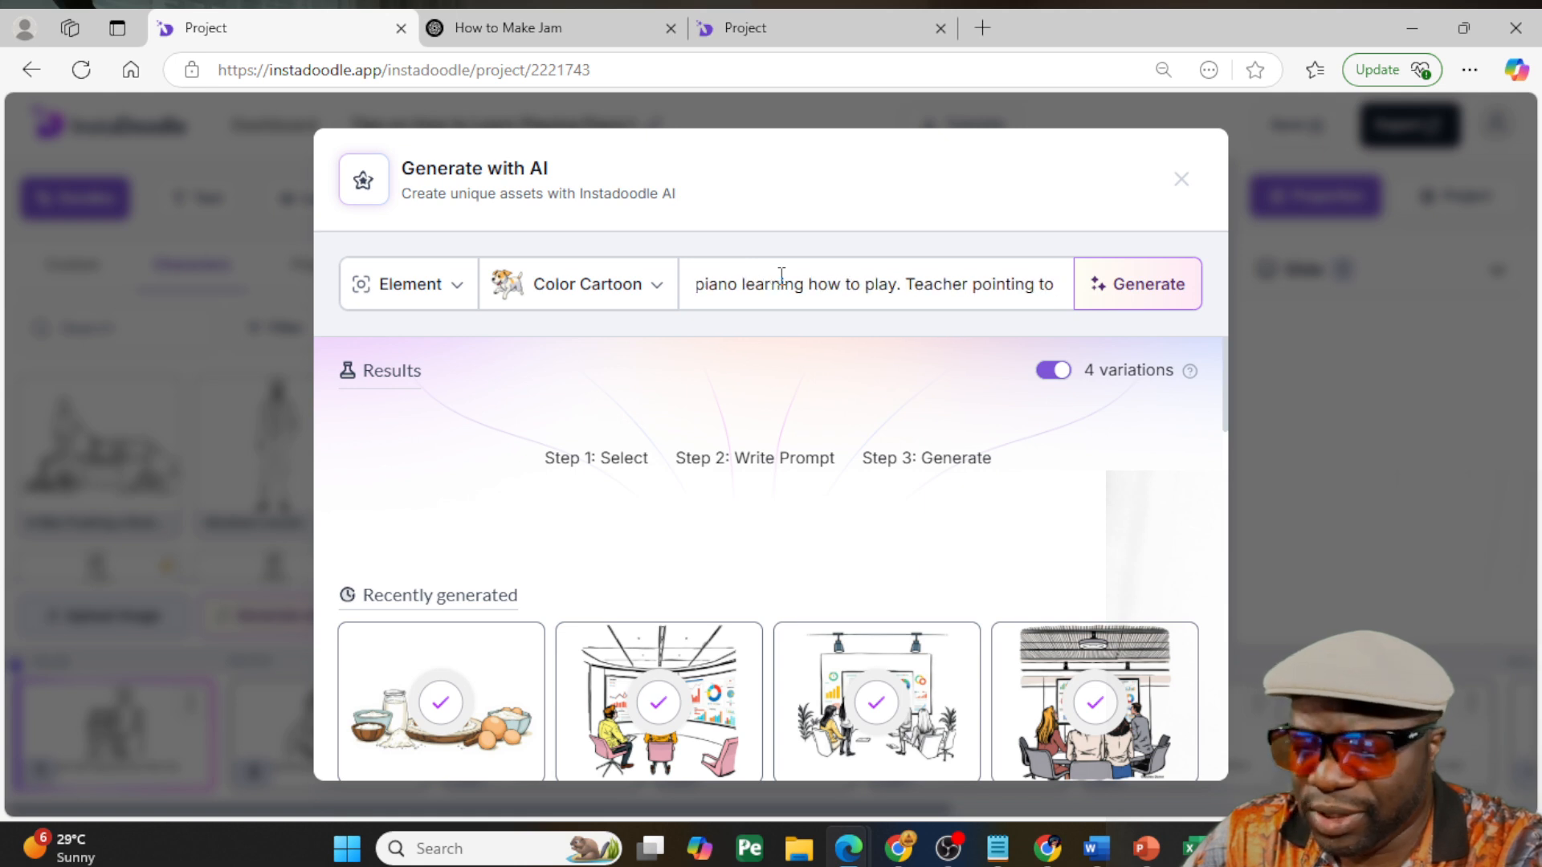
text( keys)
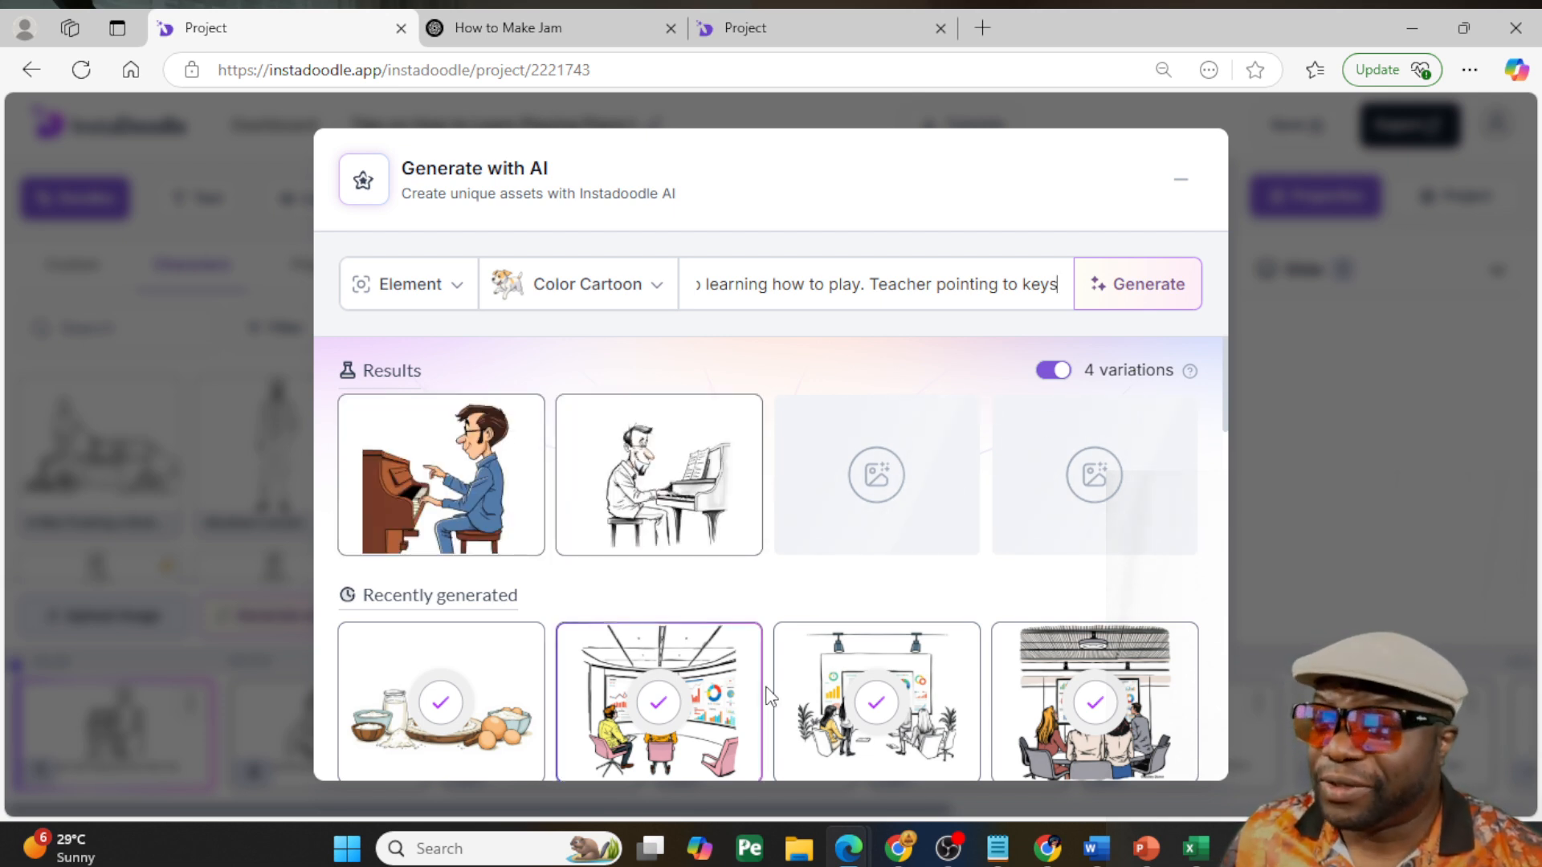
- Add all four generated images of the man at the piano to the custom doodles
mouse_move(713, 493)
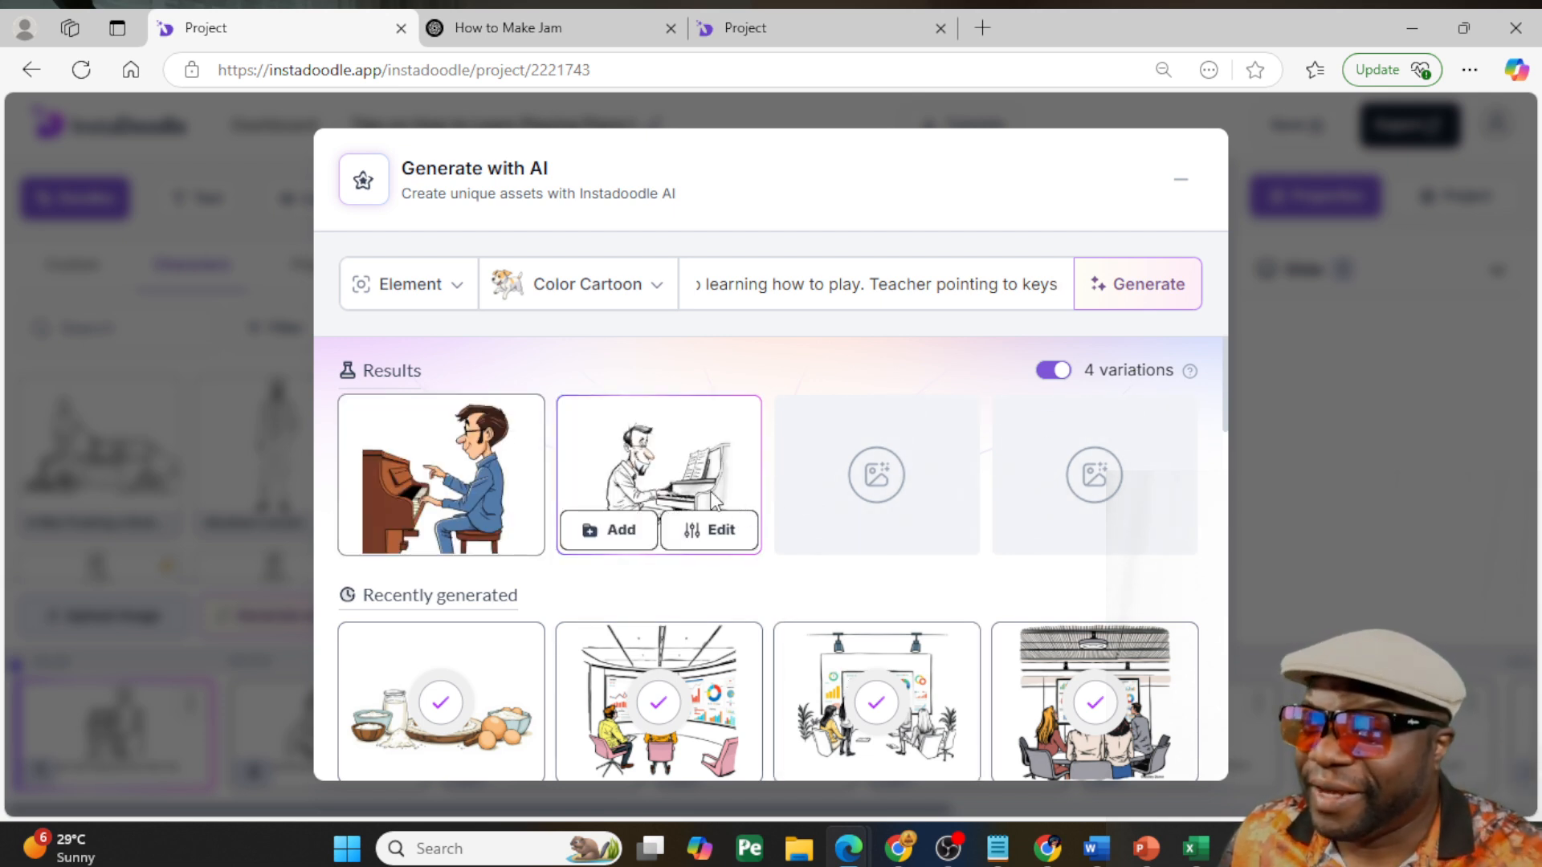
mouse_move(487, 490)
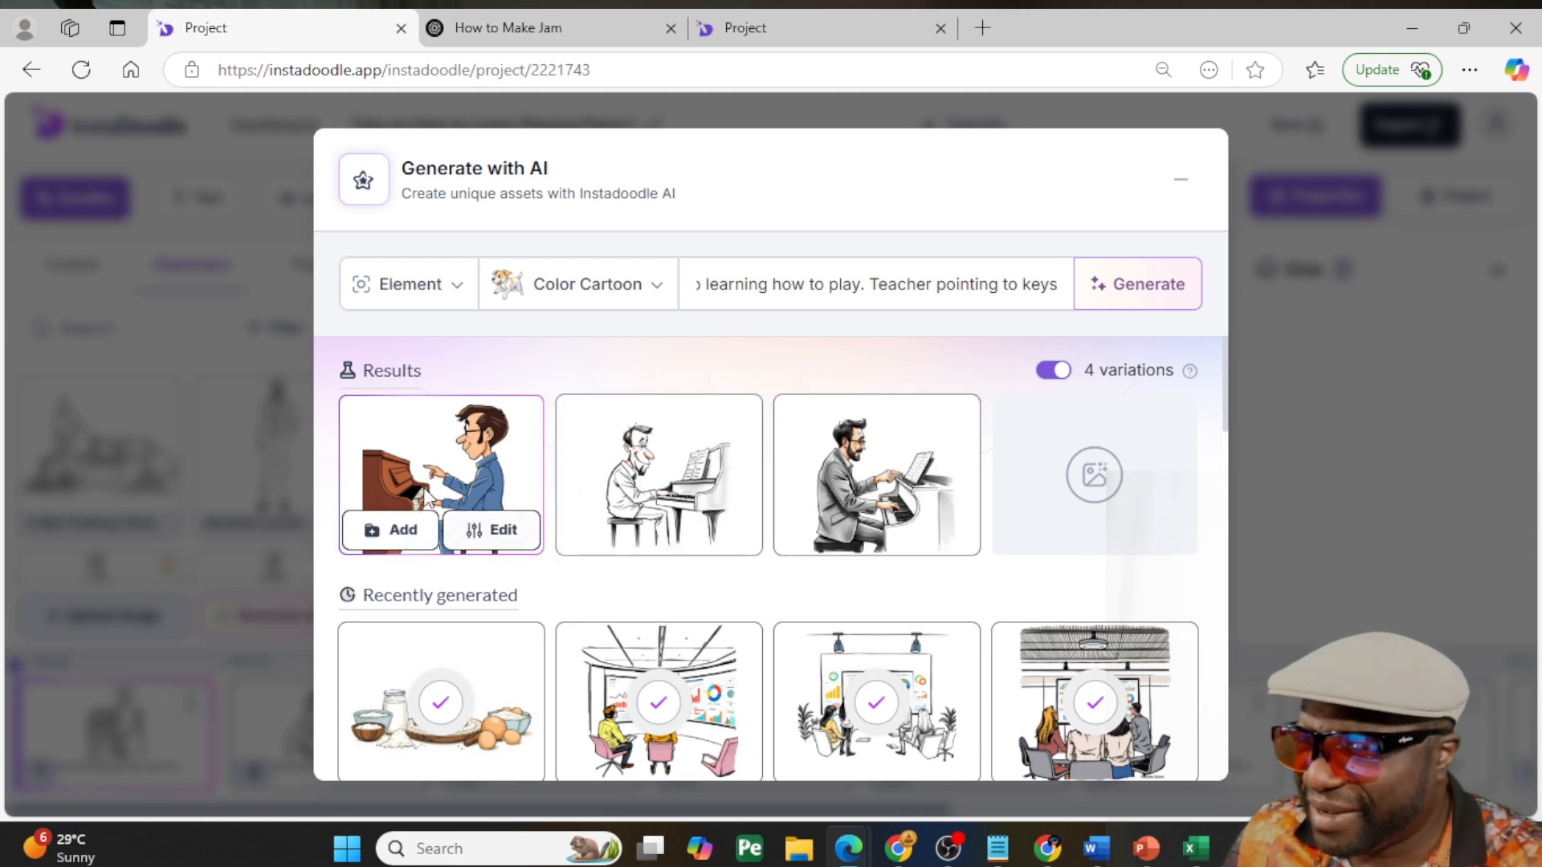
mouse_move(827, 487)
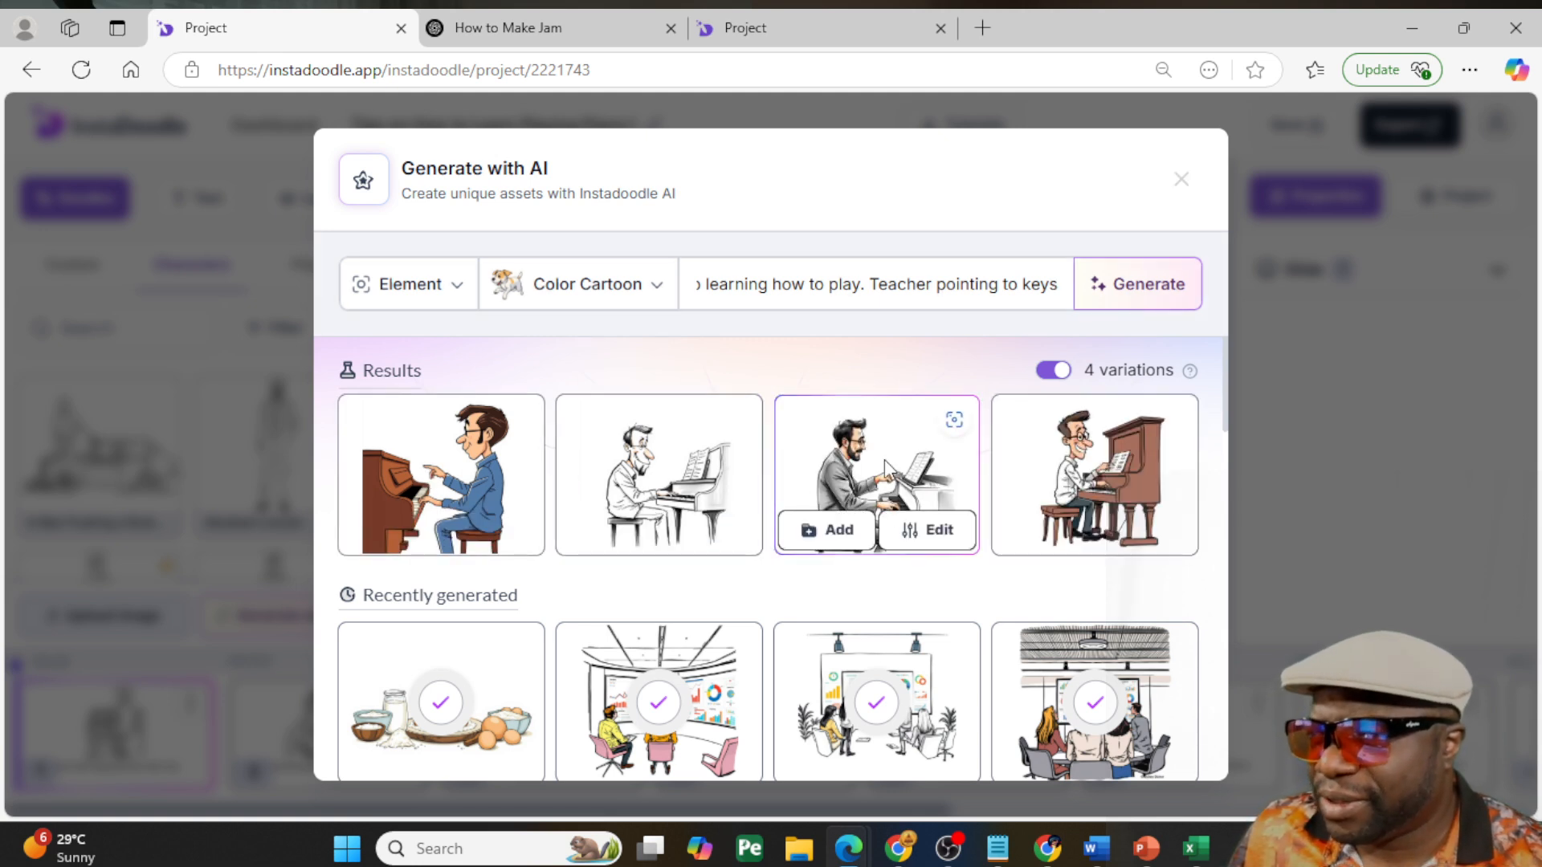
mouse_move(465, 527)
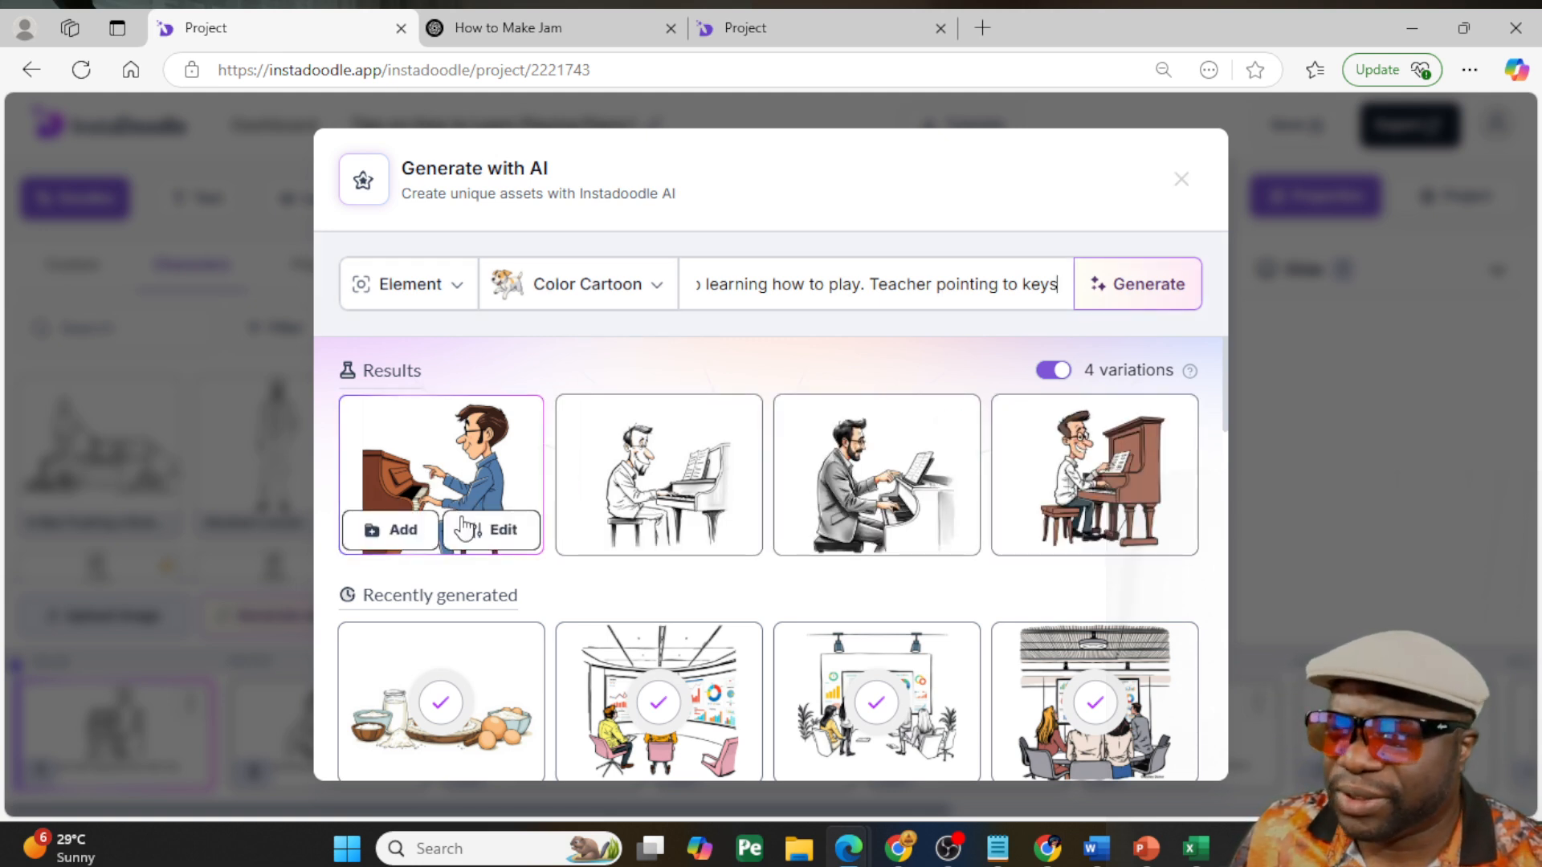
click(390, 531)
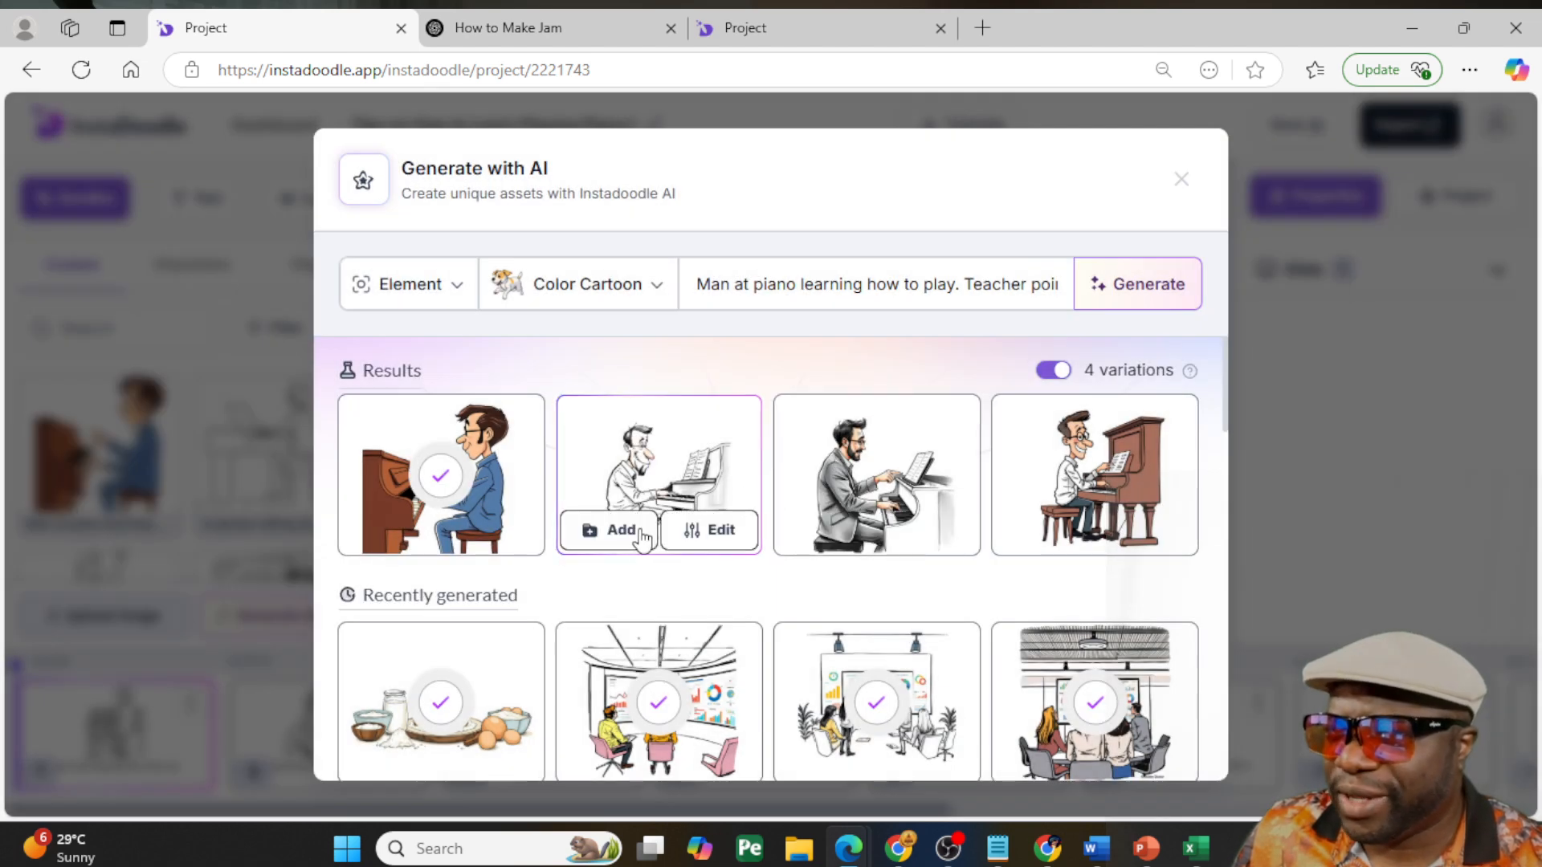
click(641, 533)
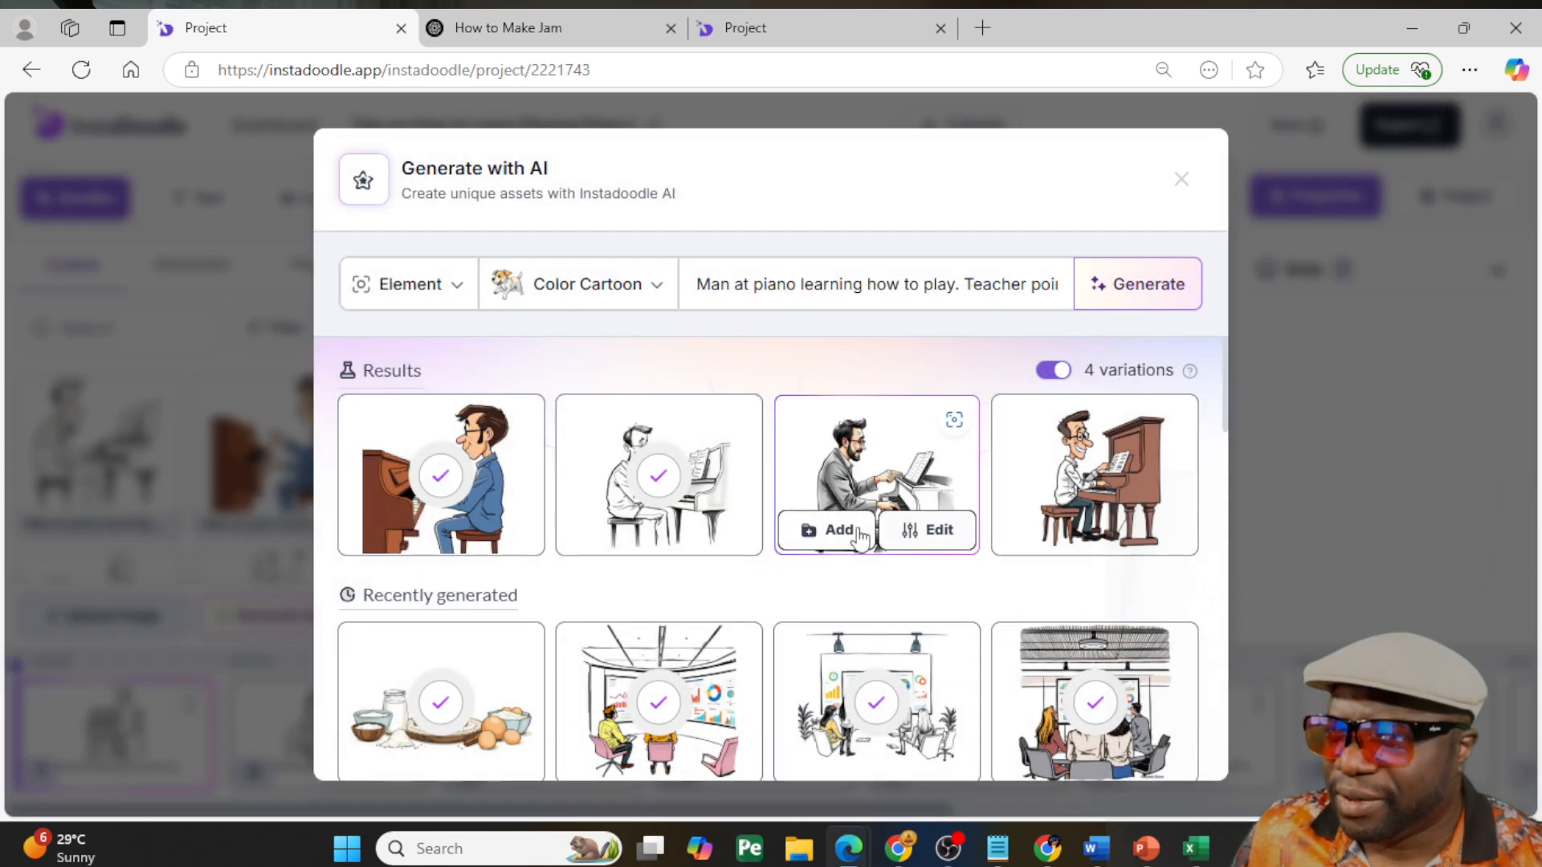
click(840, 531)
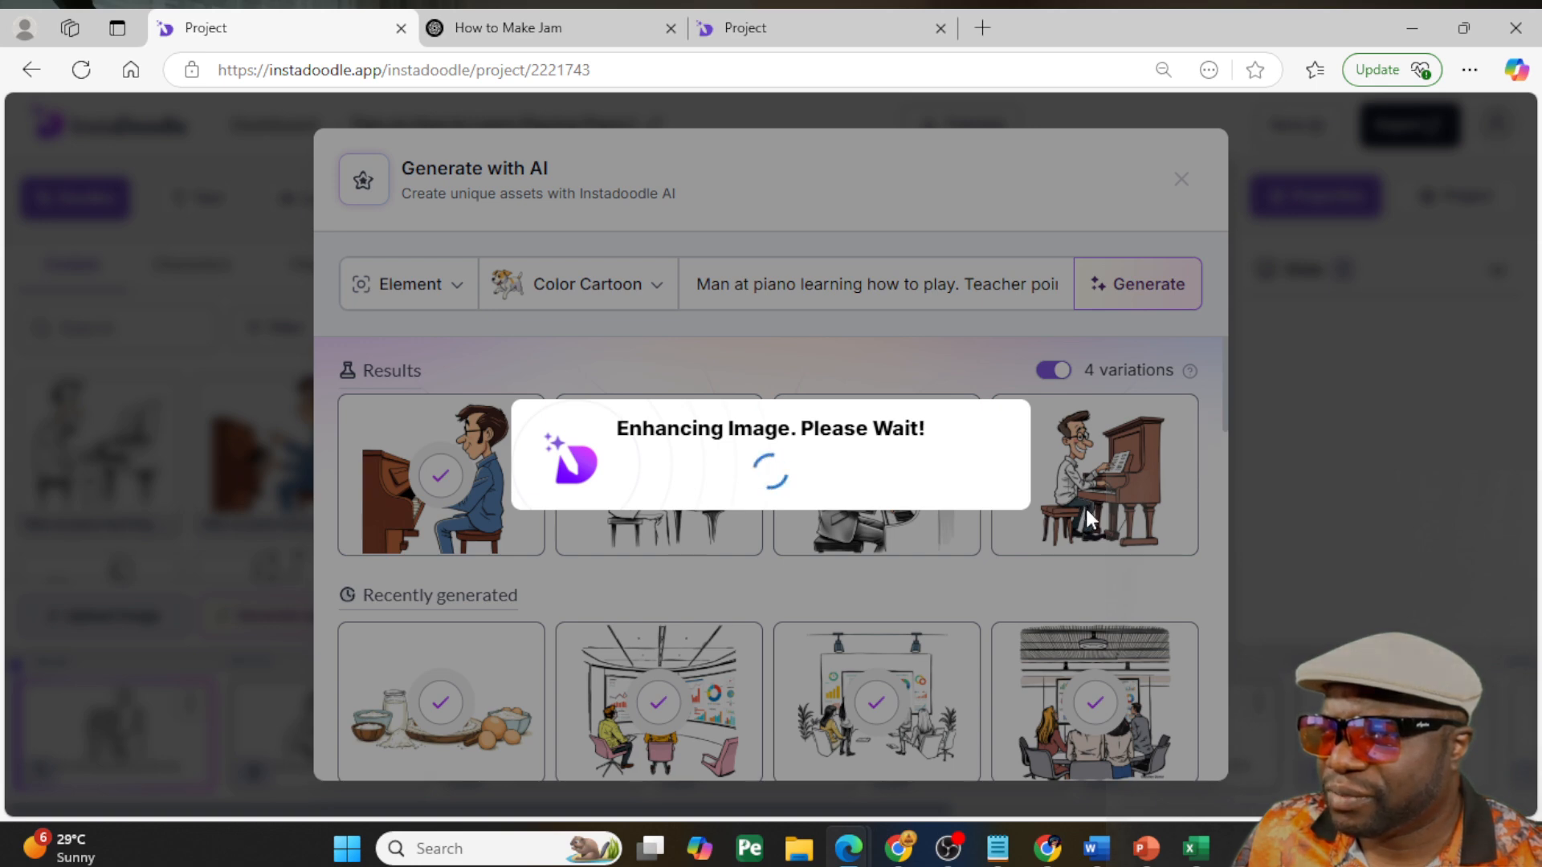
mouse_move(1087, 509)
click(1060, 533)
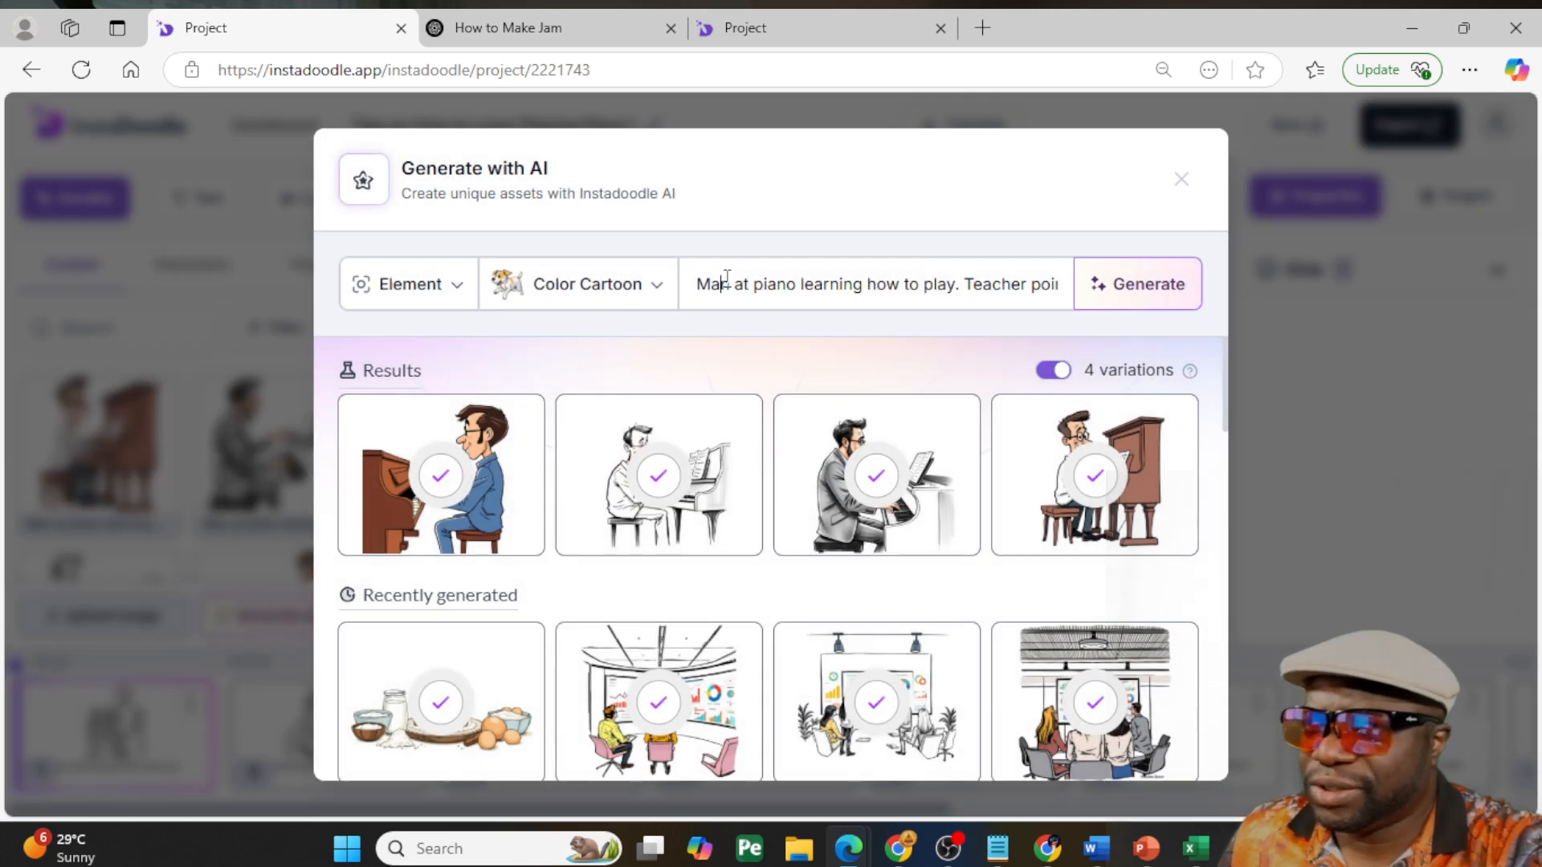
- Replace the prompt with "young lady at keyboard (high-tech) playing happily" and generate four variations
triple_click(727, 283)
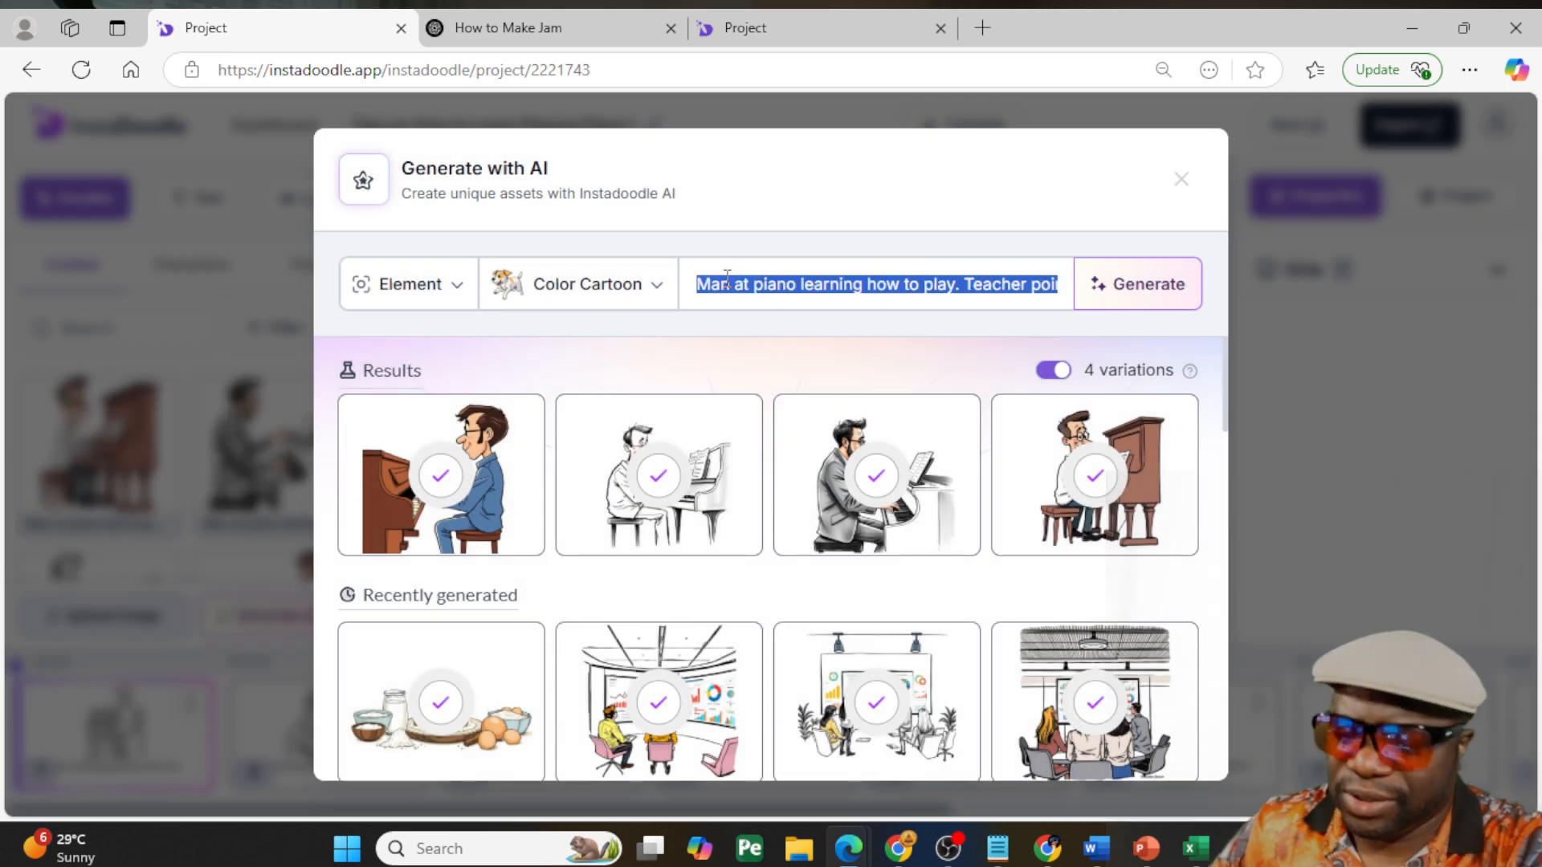
text(young a)
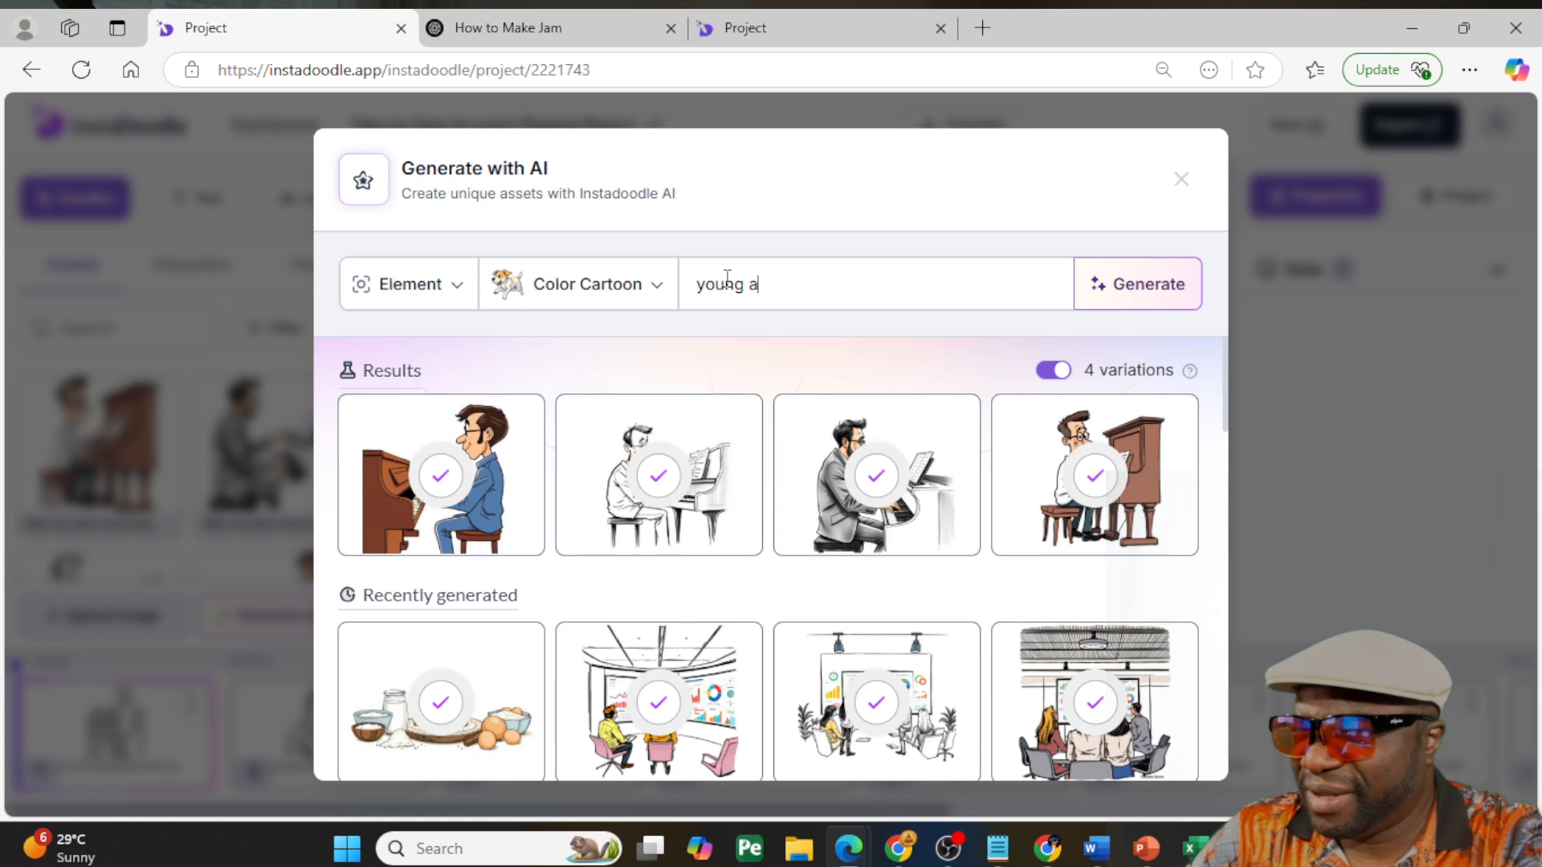
key(BackSpace)
text(lady at keyboard (high-tech) playing ha)
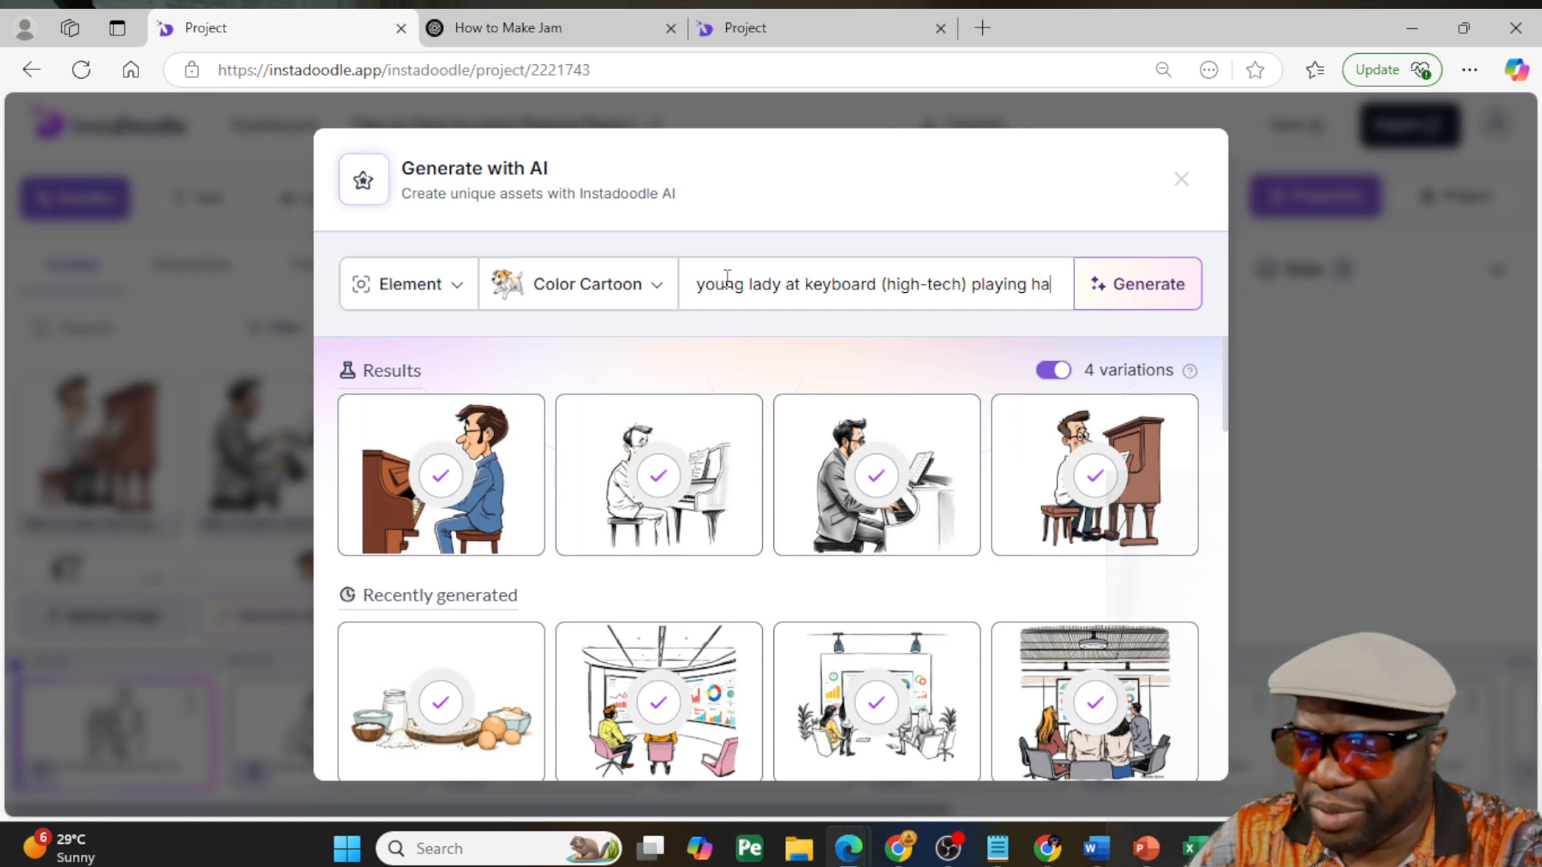
text(ppily)
key(Return)
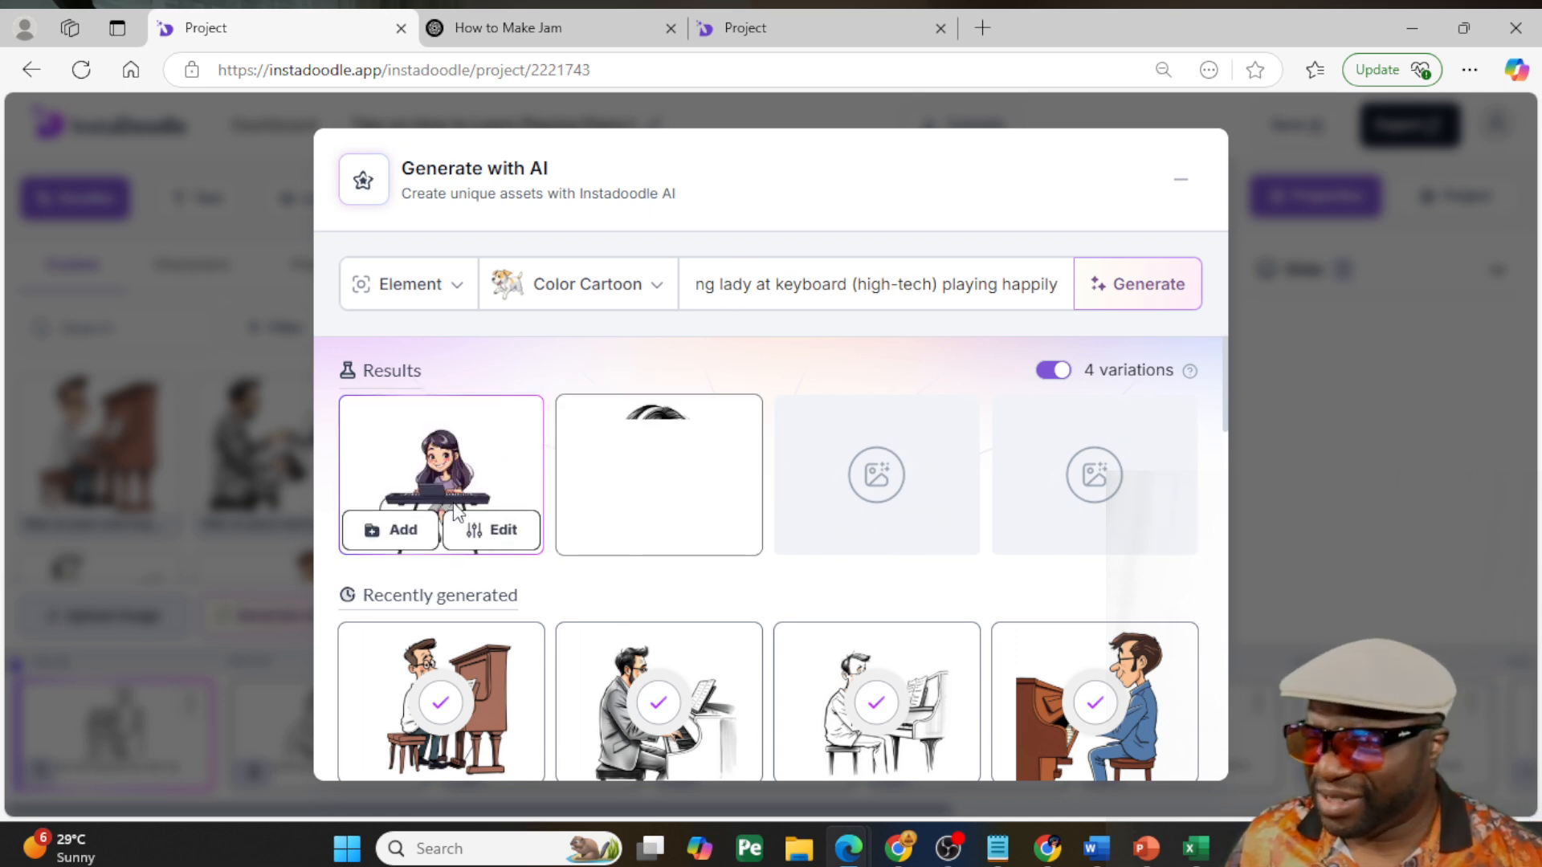
- Add all four generated images of the young lady at the keyboard to the custom doodles
click(468, 532)
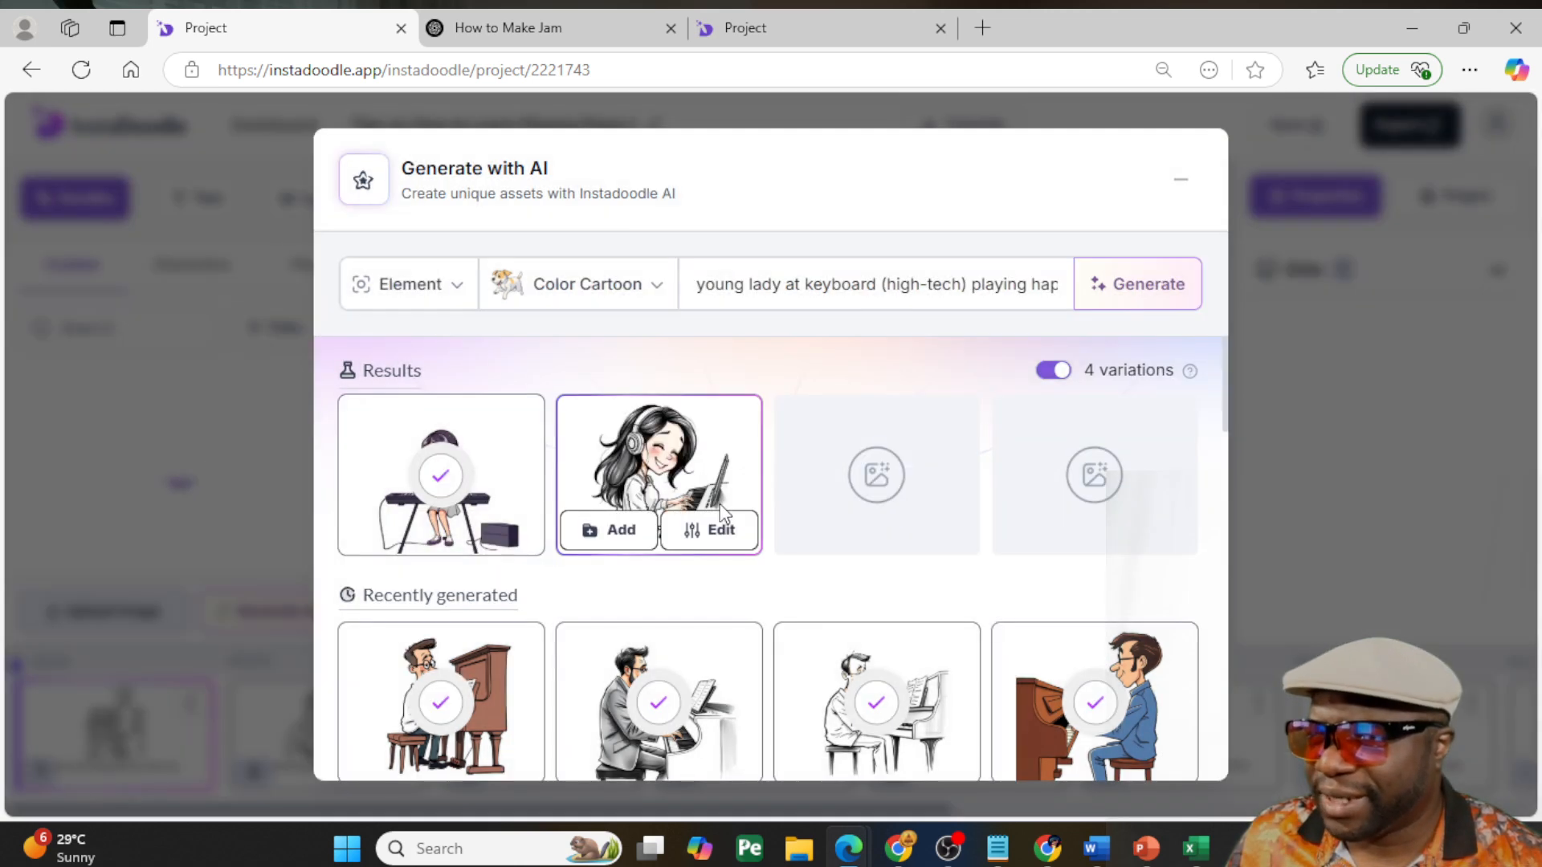
click(595, 531)
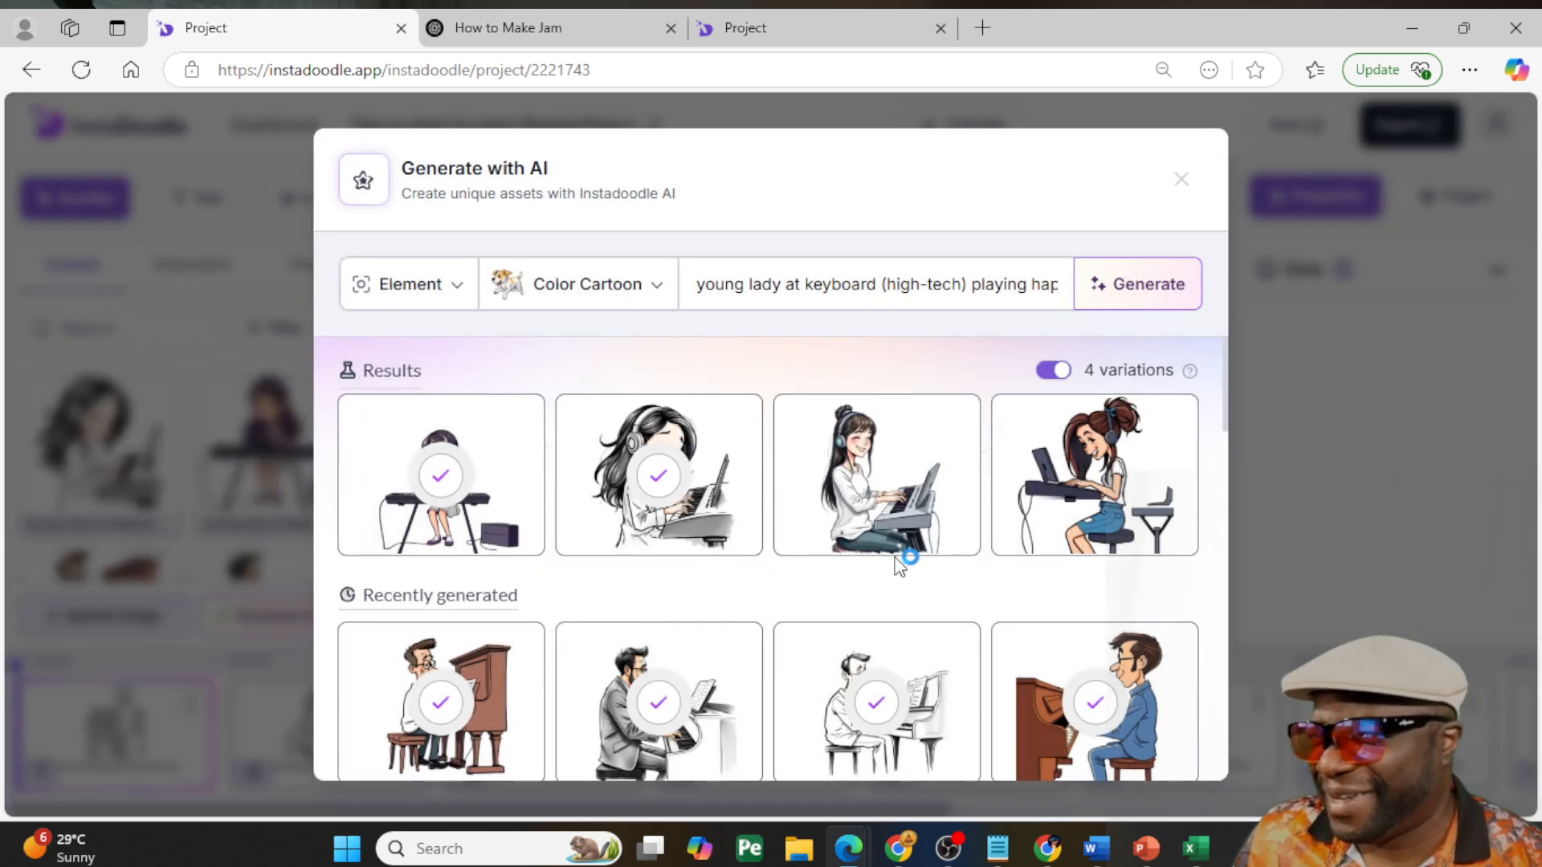
mouse_move(899, 525)
click(831, 532)
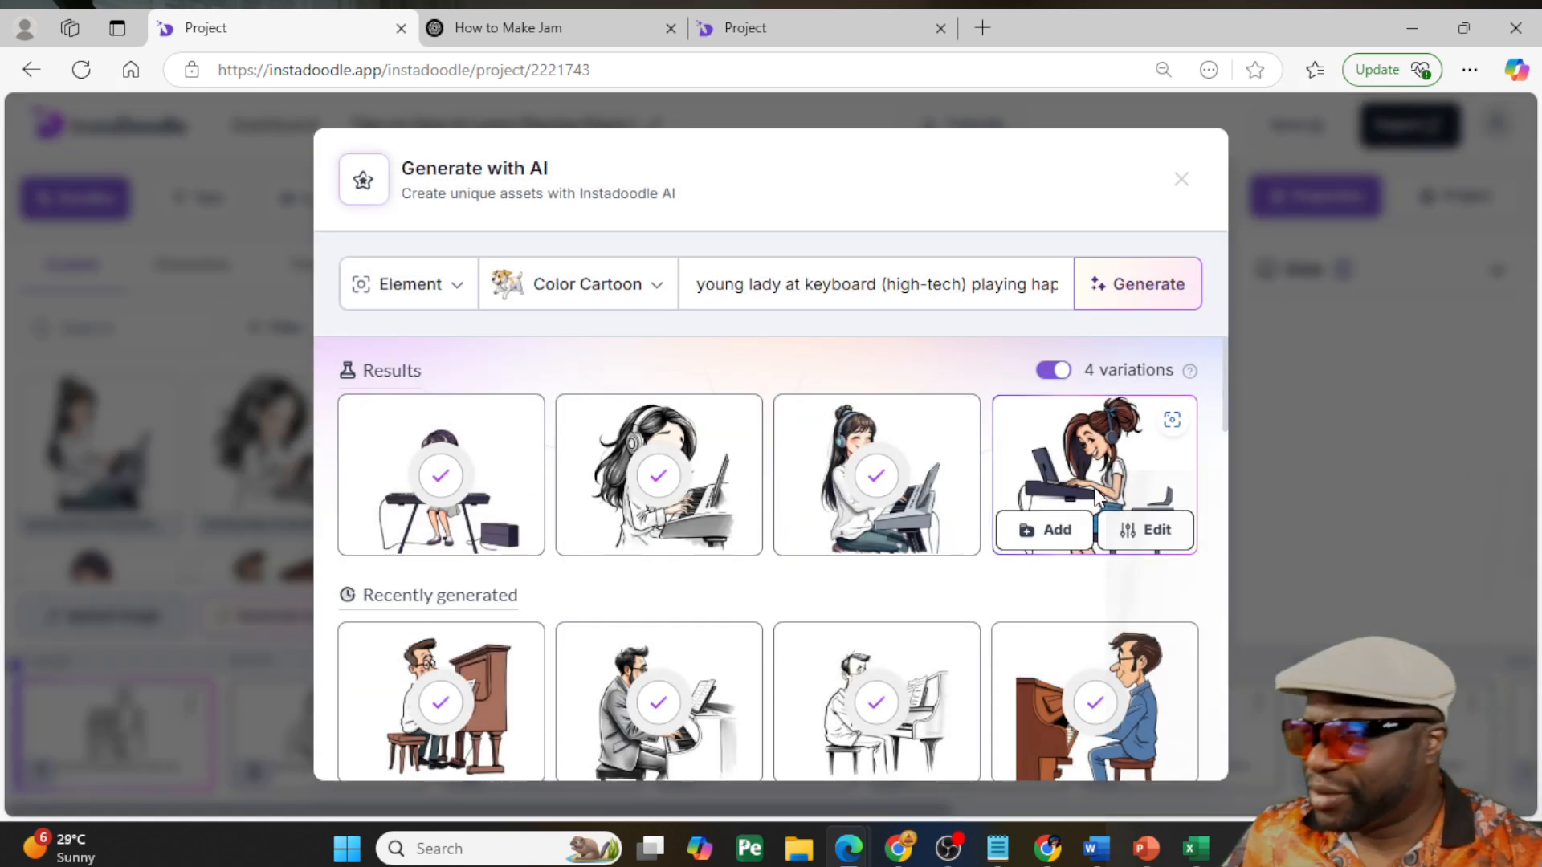
click(1049, 530)
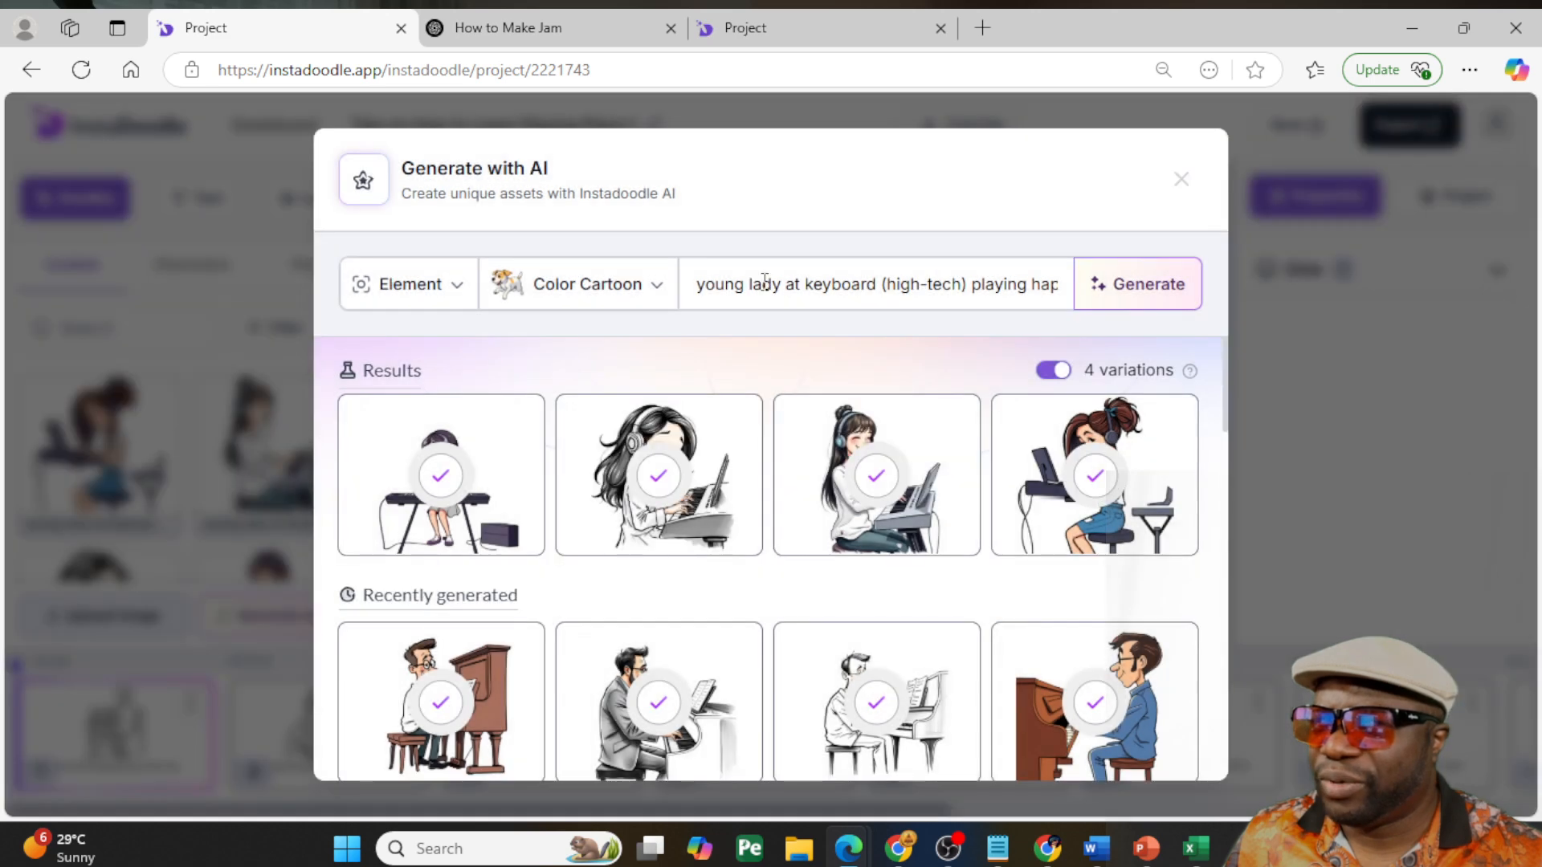
- Generate four variations from the prompt "a band of musicians playing with a keyboardist at a hitec colorful keyboard by KORG" and review the images
triple_click(762, 281)
text(a b)
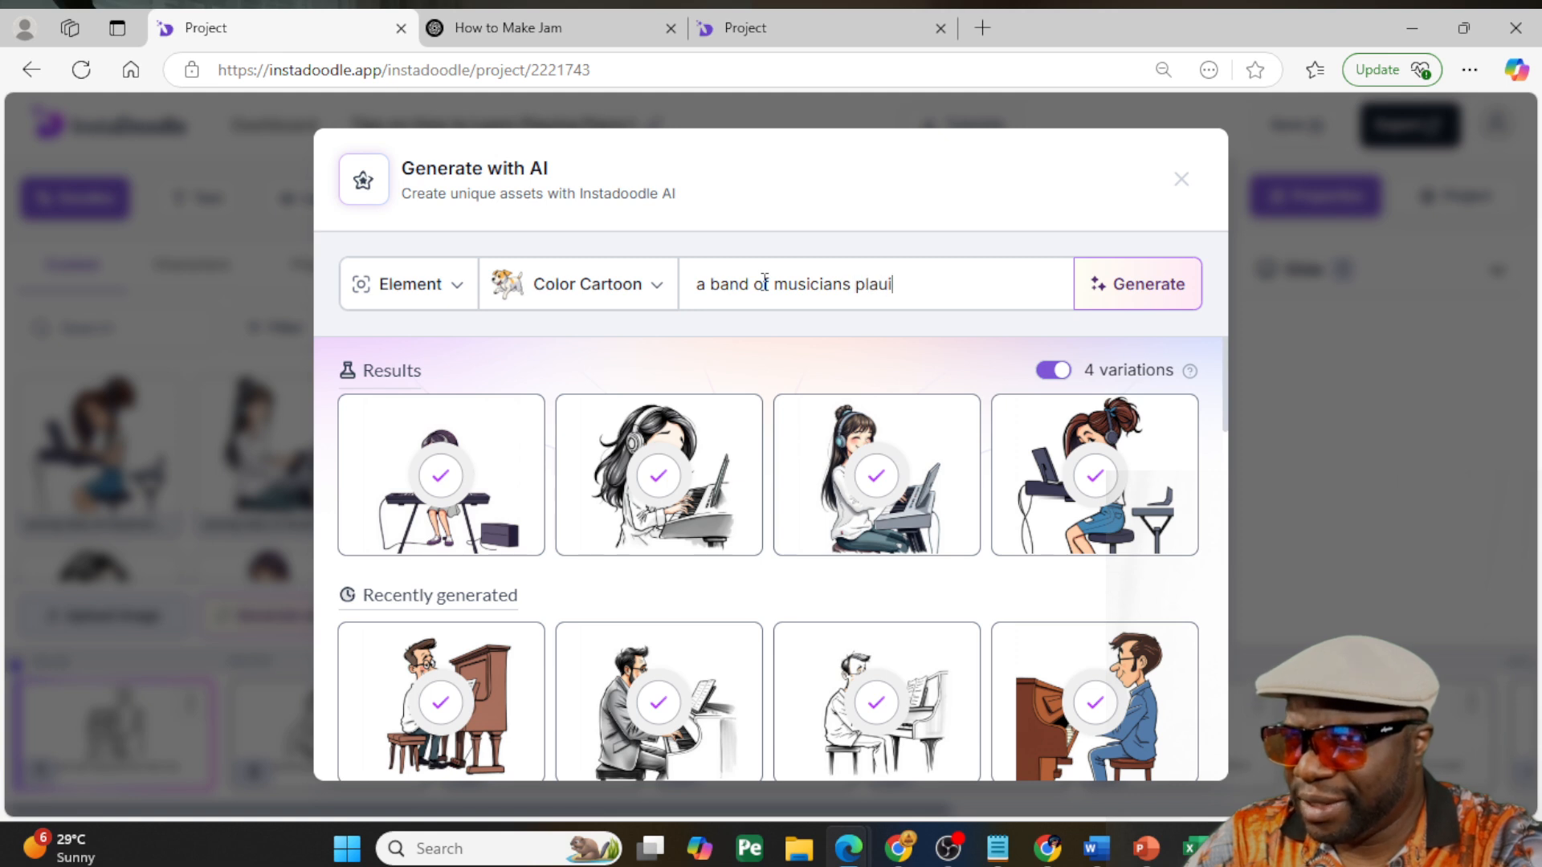
text(and of musicians playing)
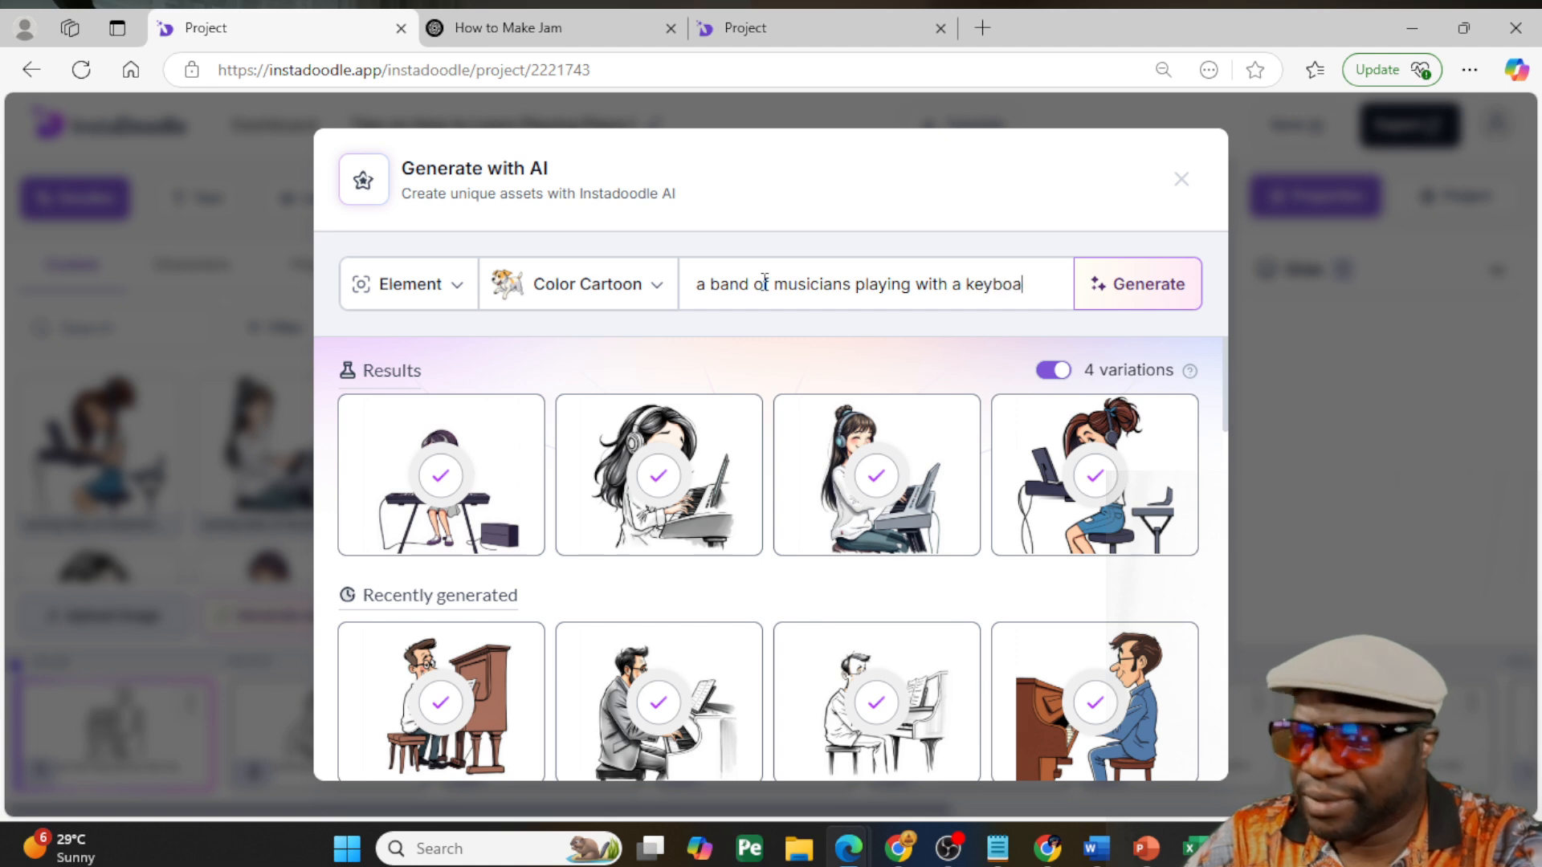
text(with a keyboardist )
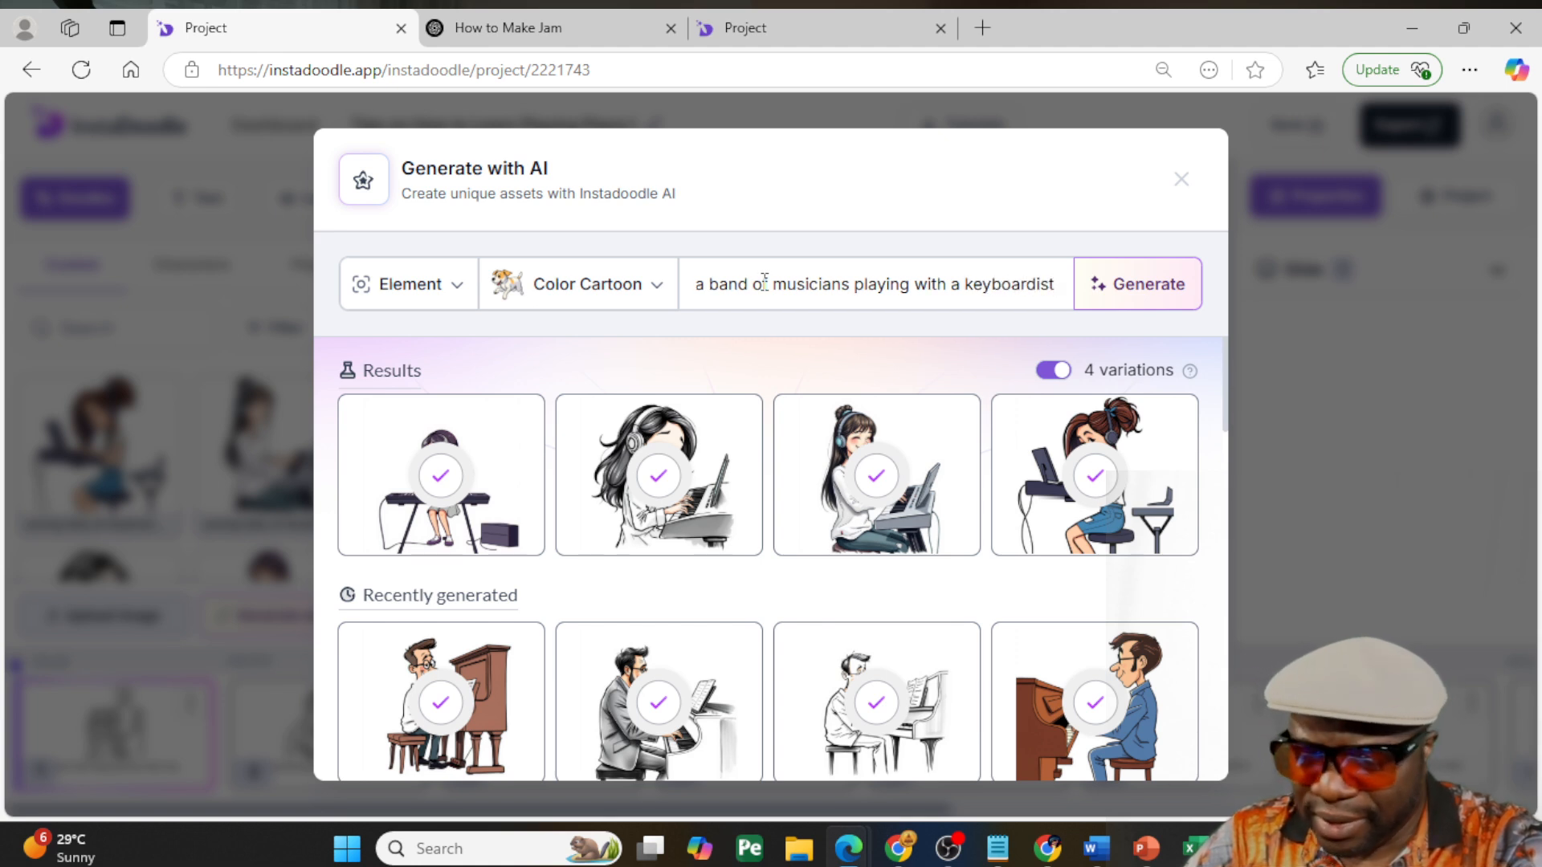
text(at)
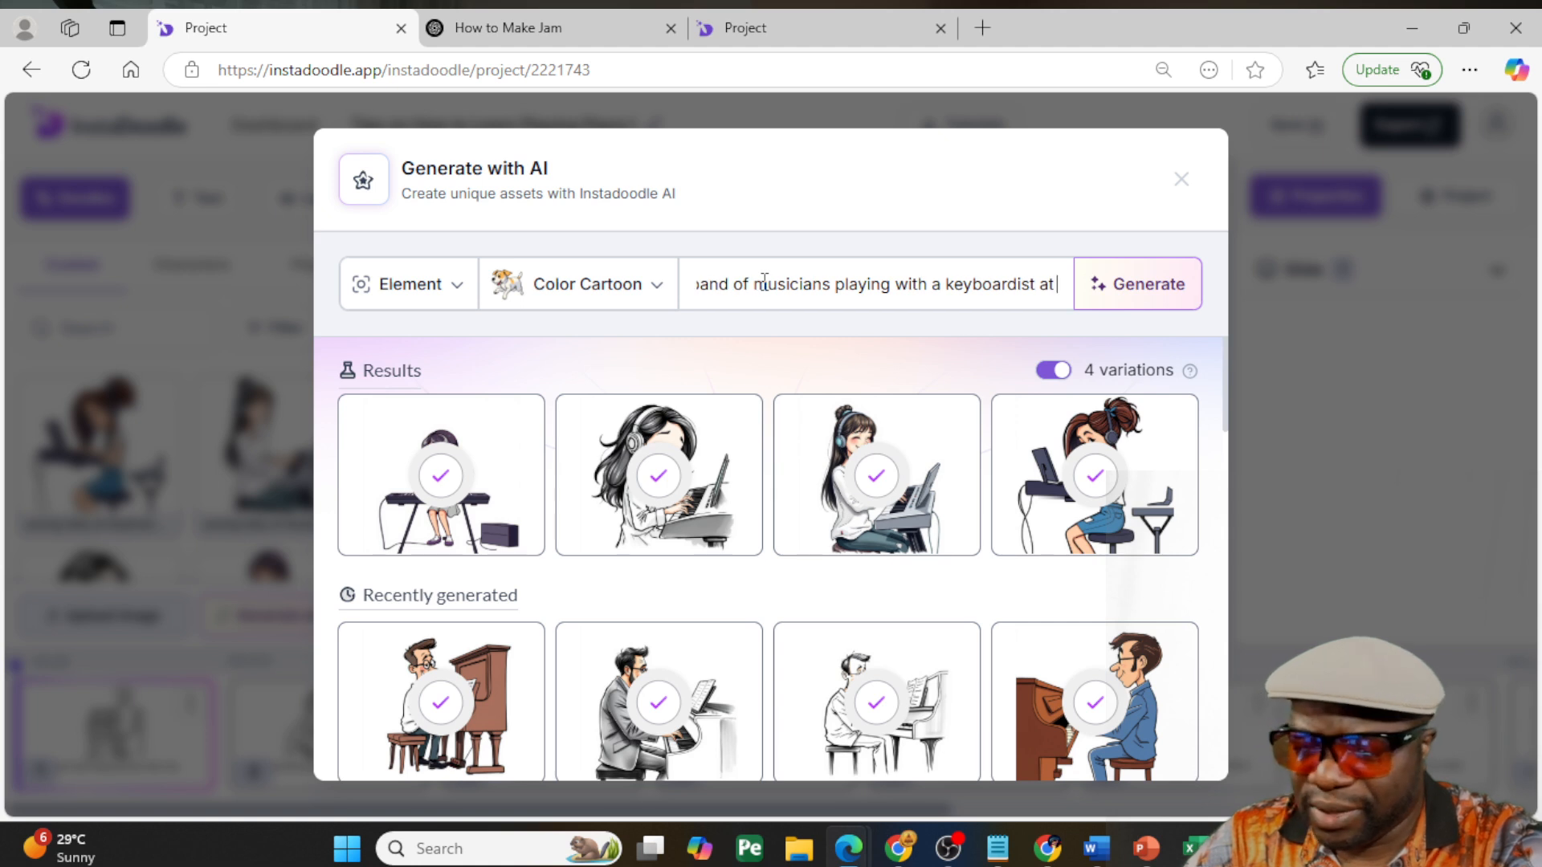
text( a hitec)
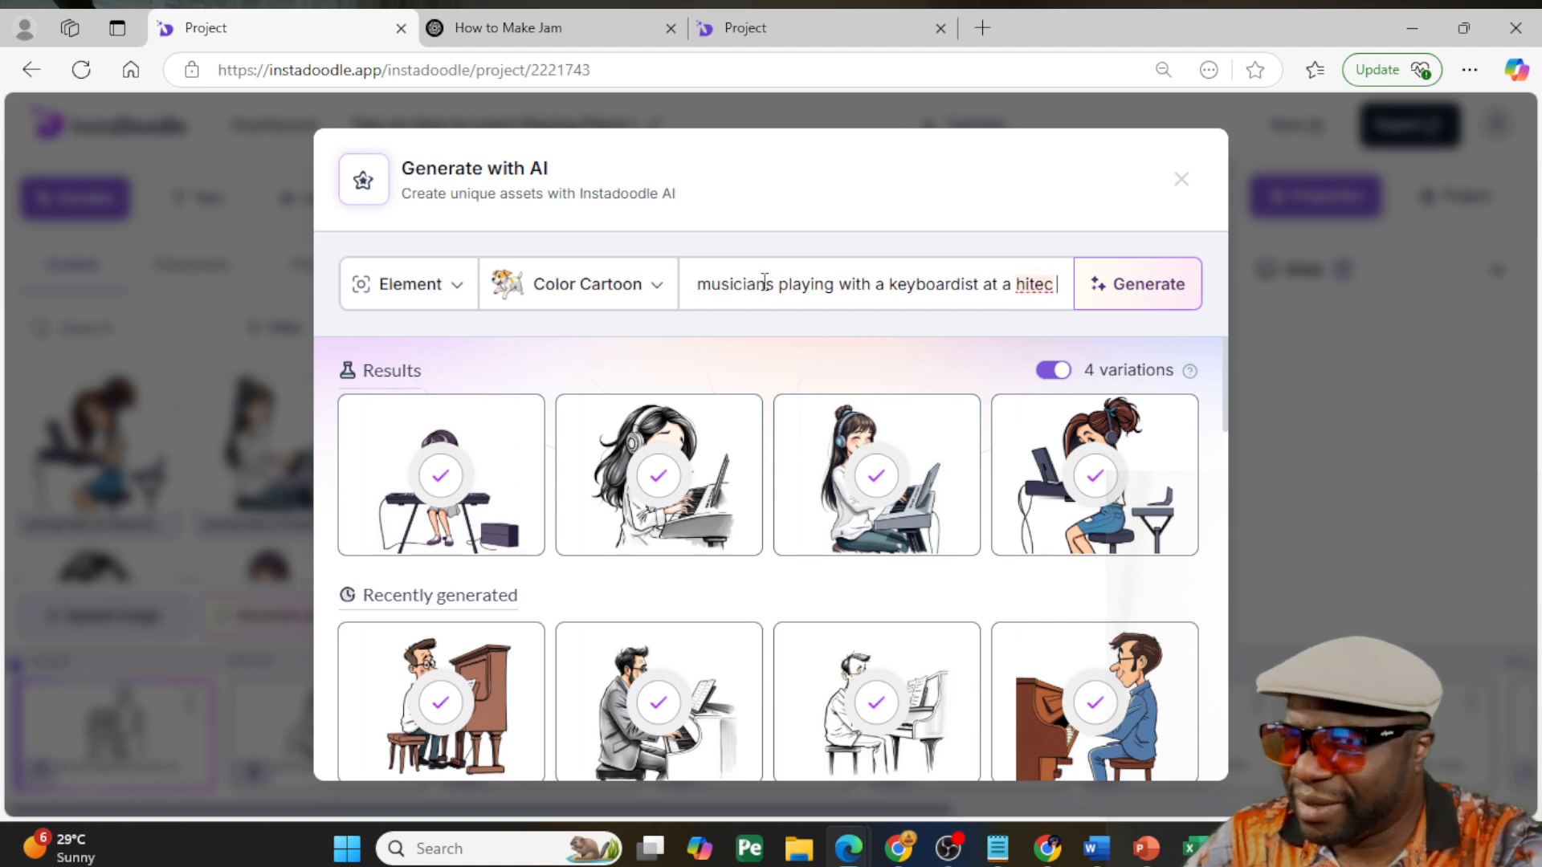
text( colo)
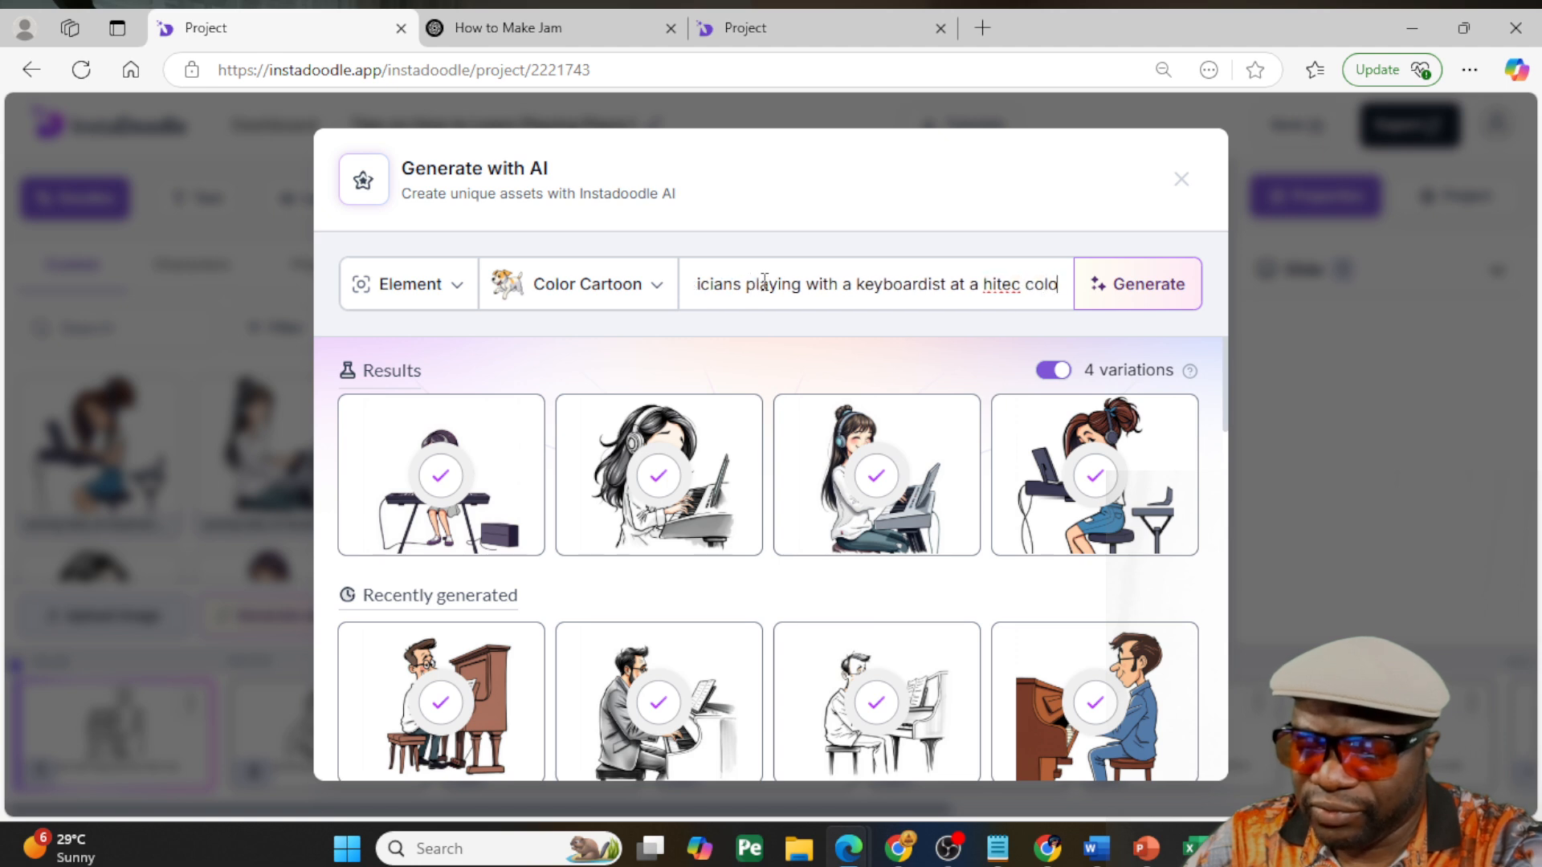
text(rful ke)
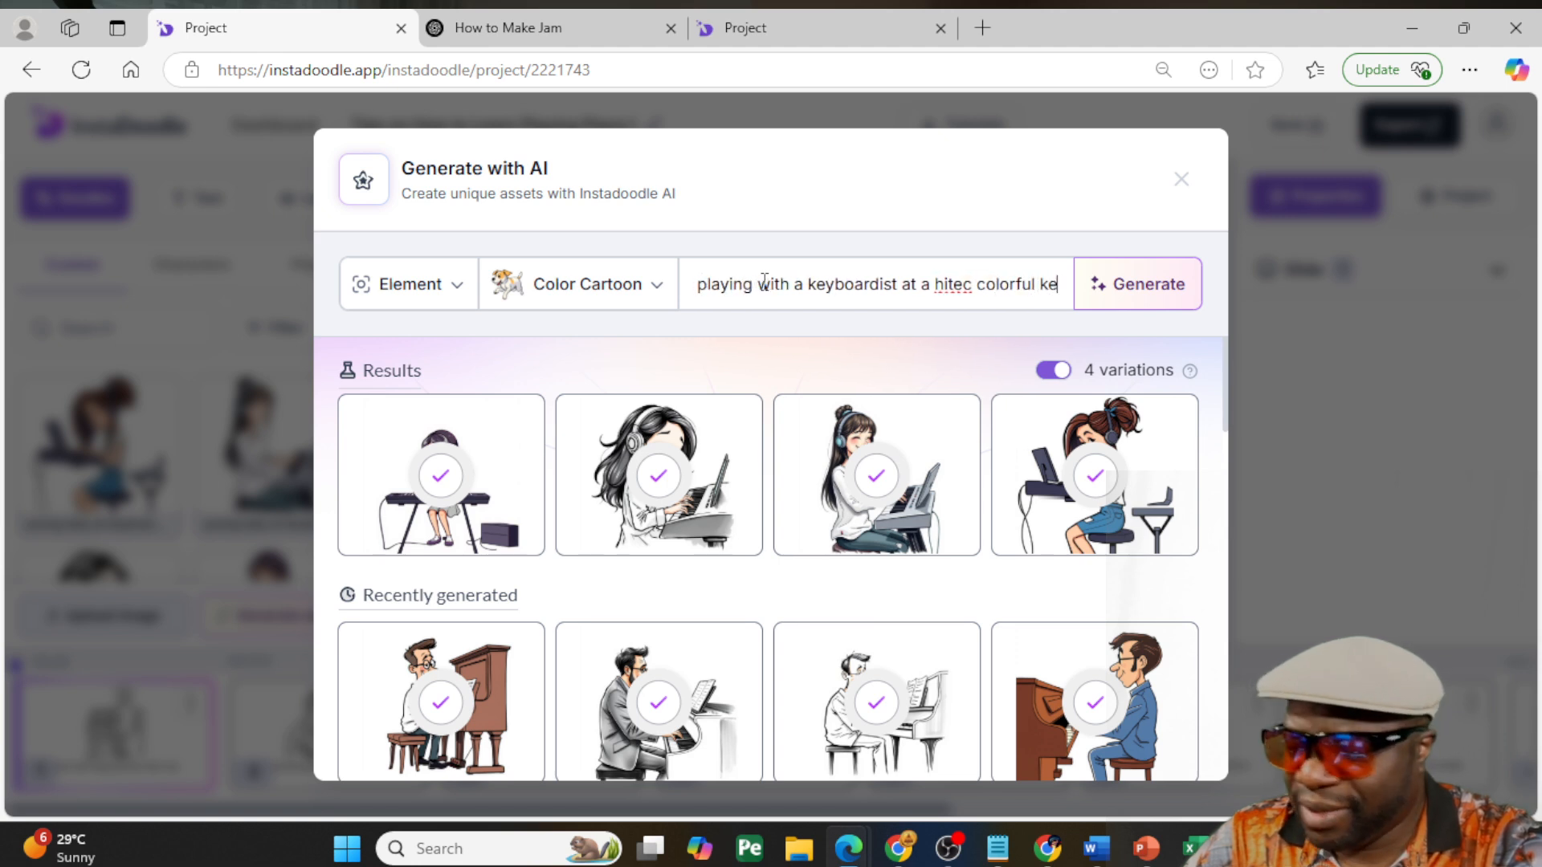
text(yboard by)
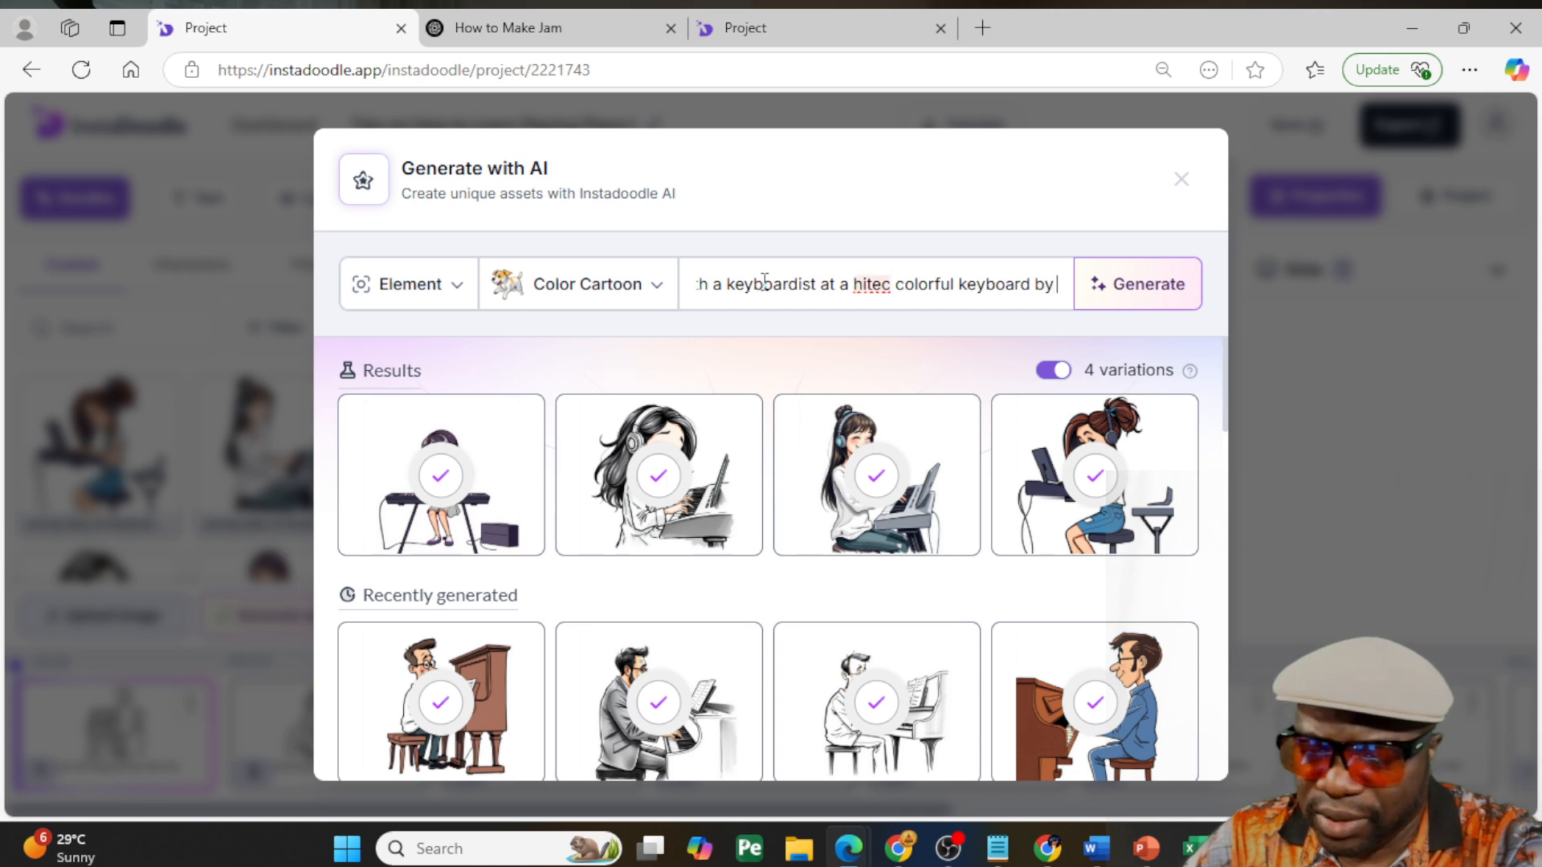
text( KORG)
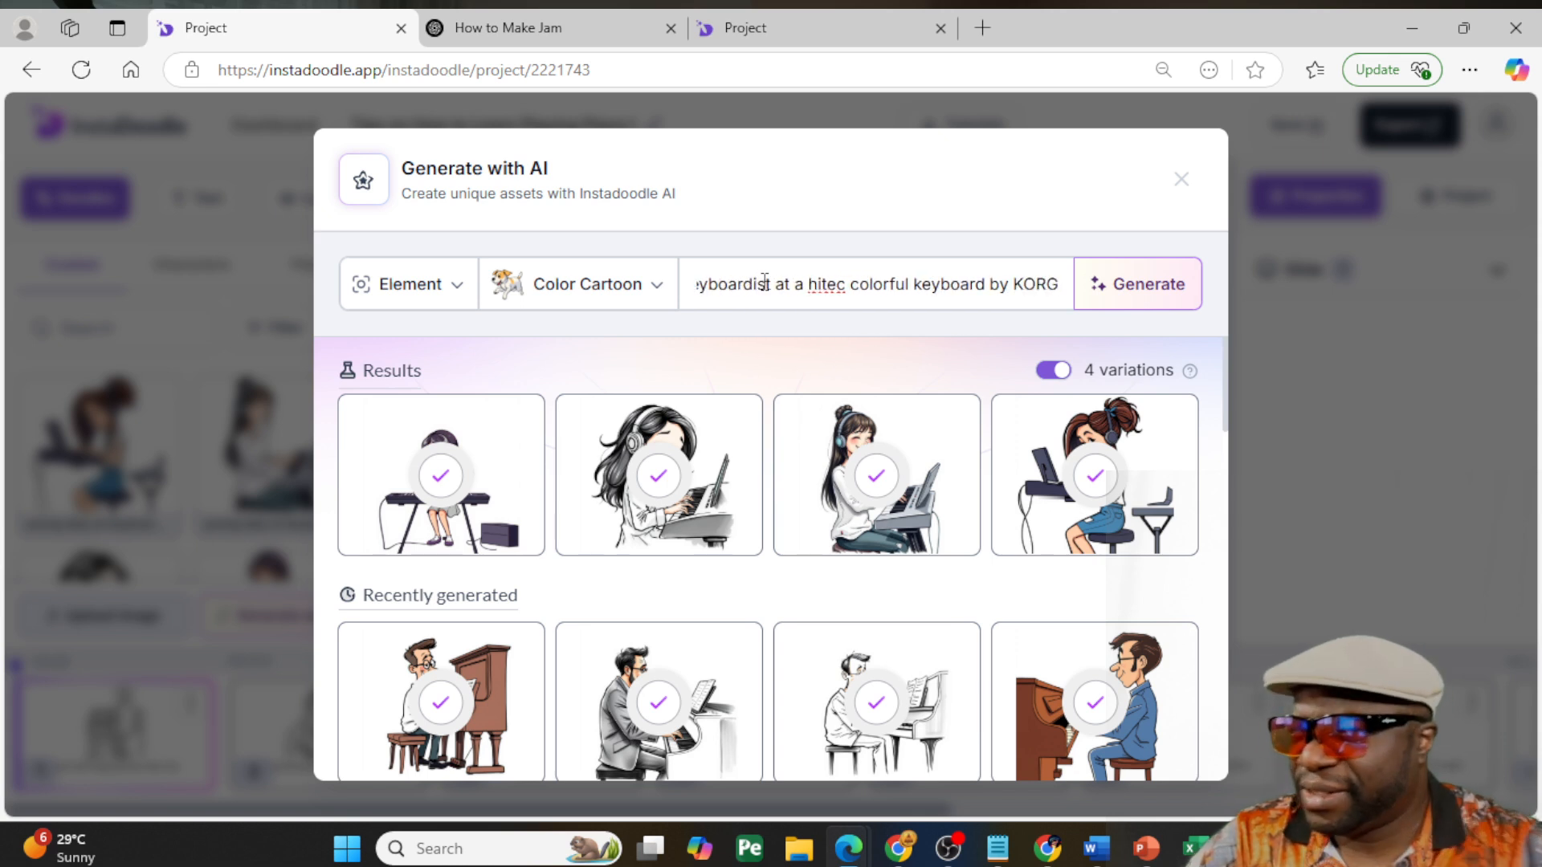
click(1148, 295)
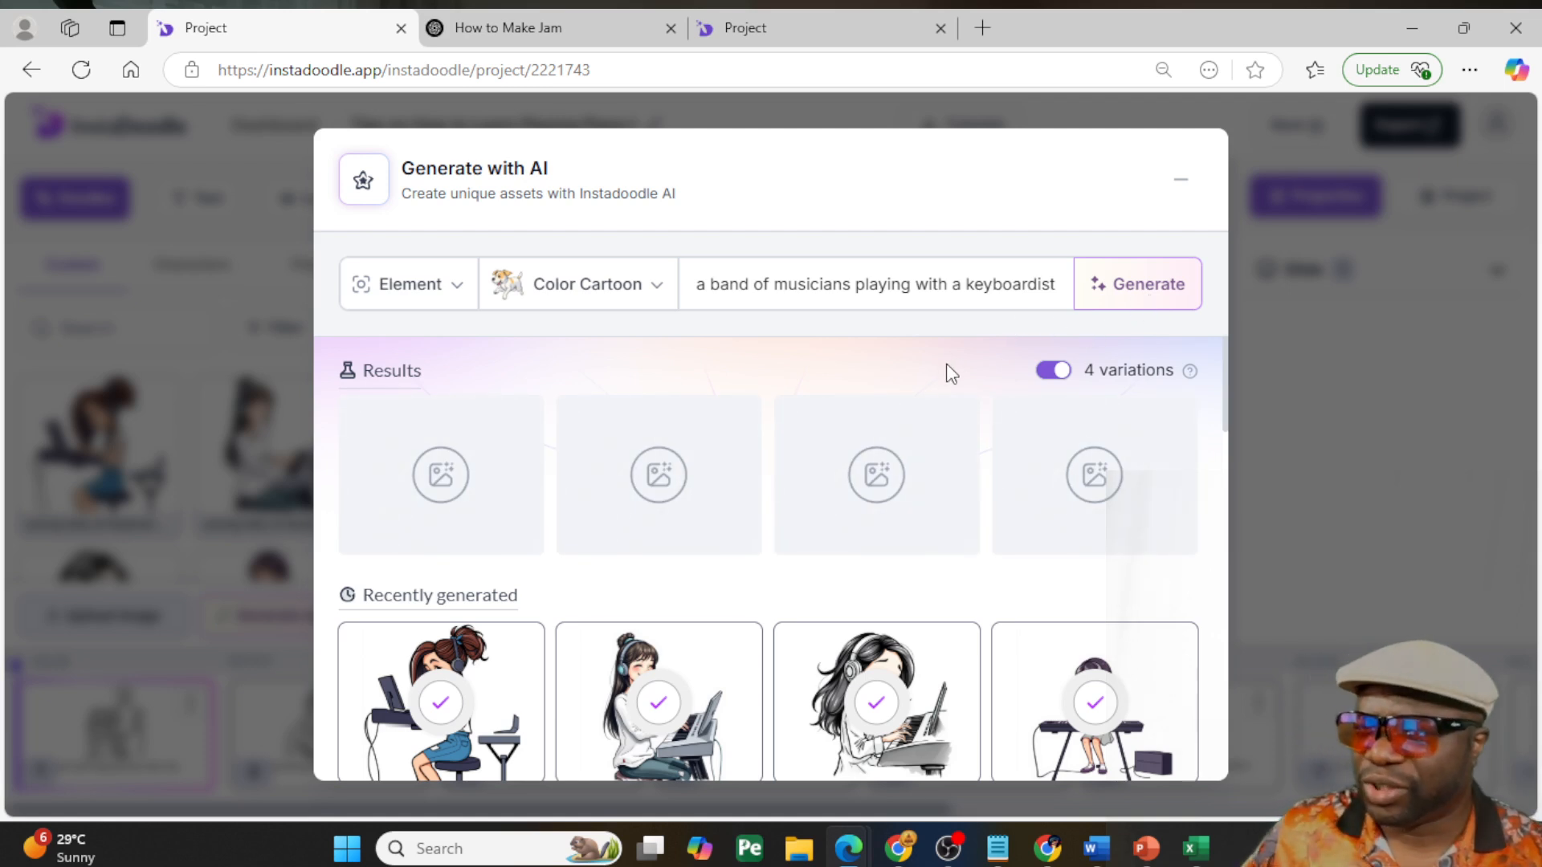
scroll(911, 523, down, 3)
scroll(858, 536, down, 2)
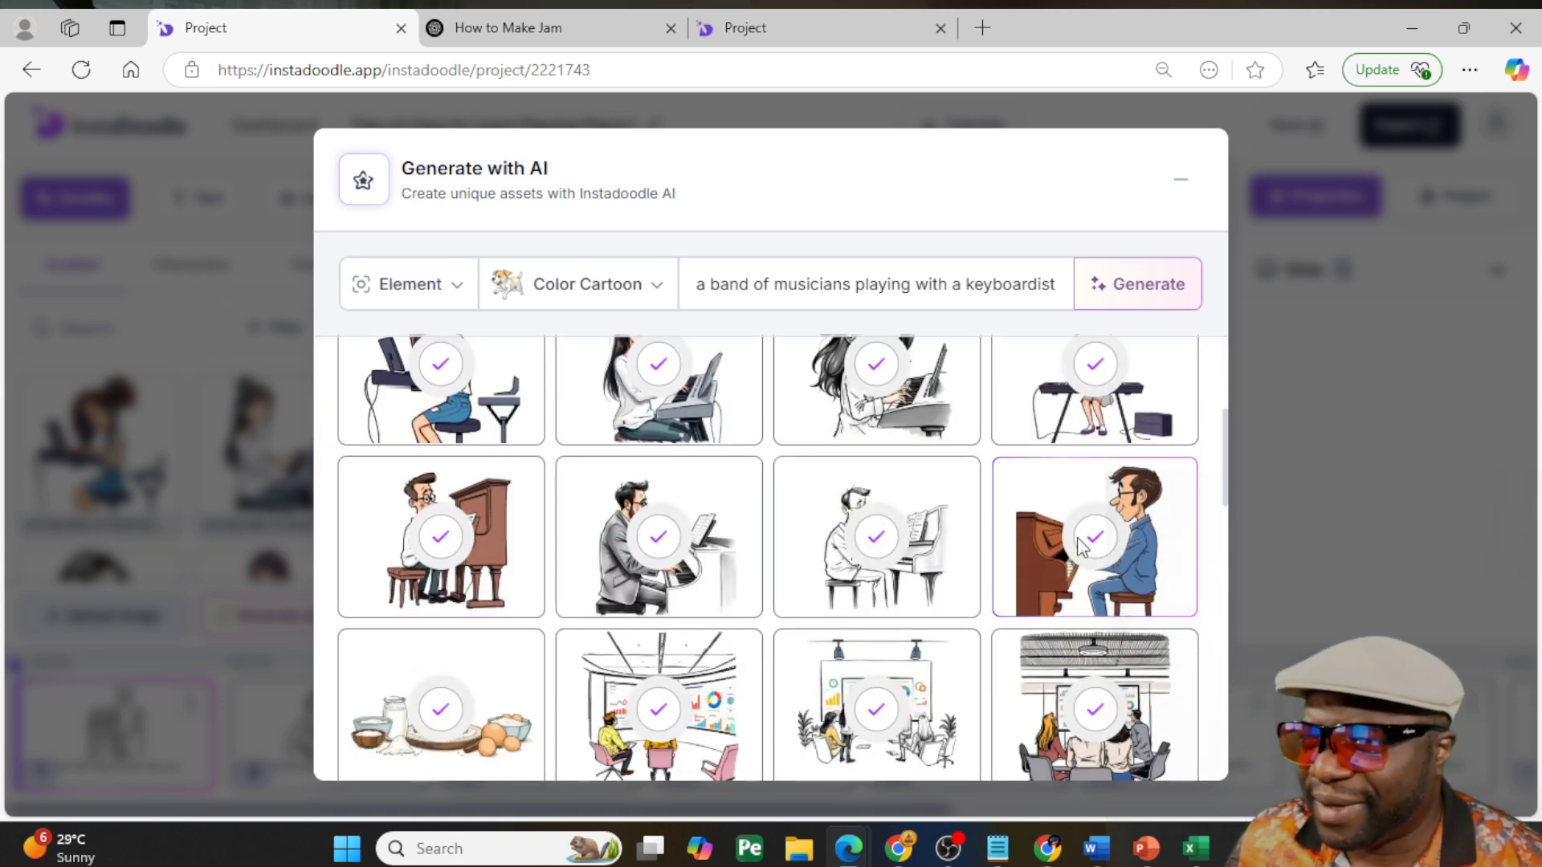
scroll(1082, 546, up, 5)
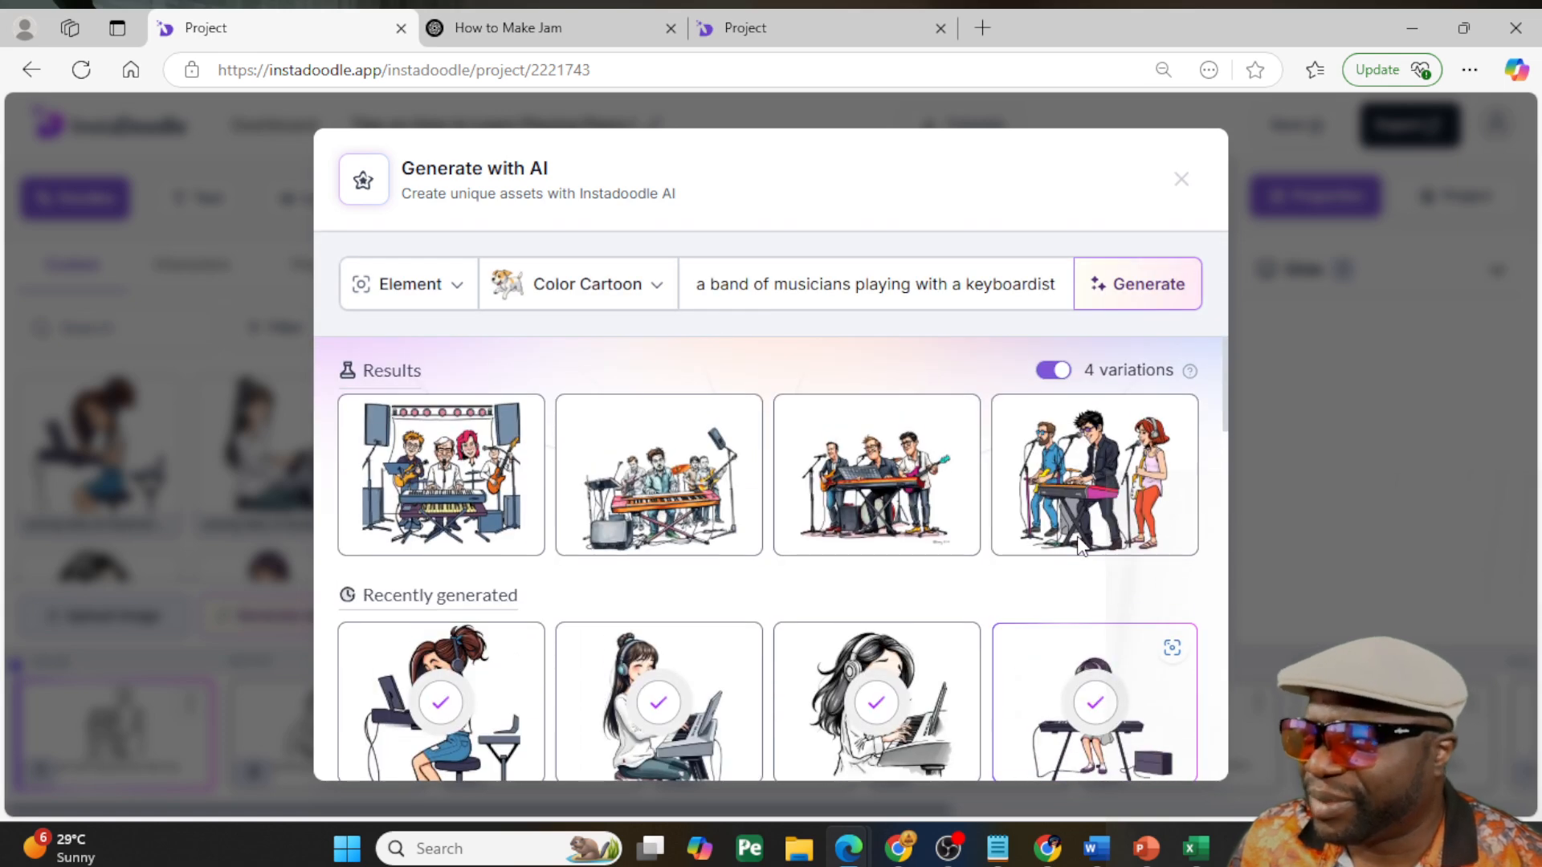
- Add all four generated color cartoon images of the band to the custom doodles
mouse_move(522, 484)
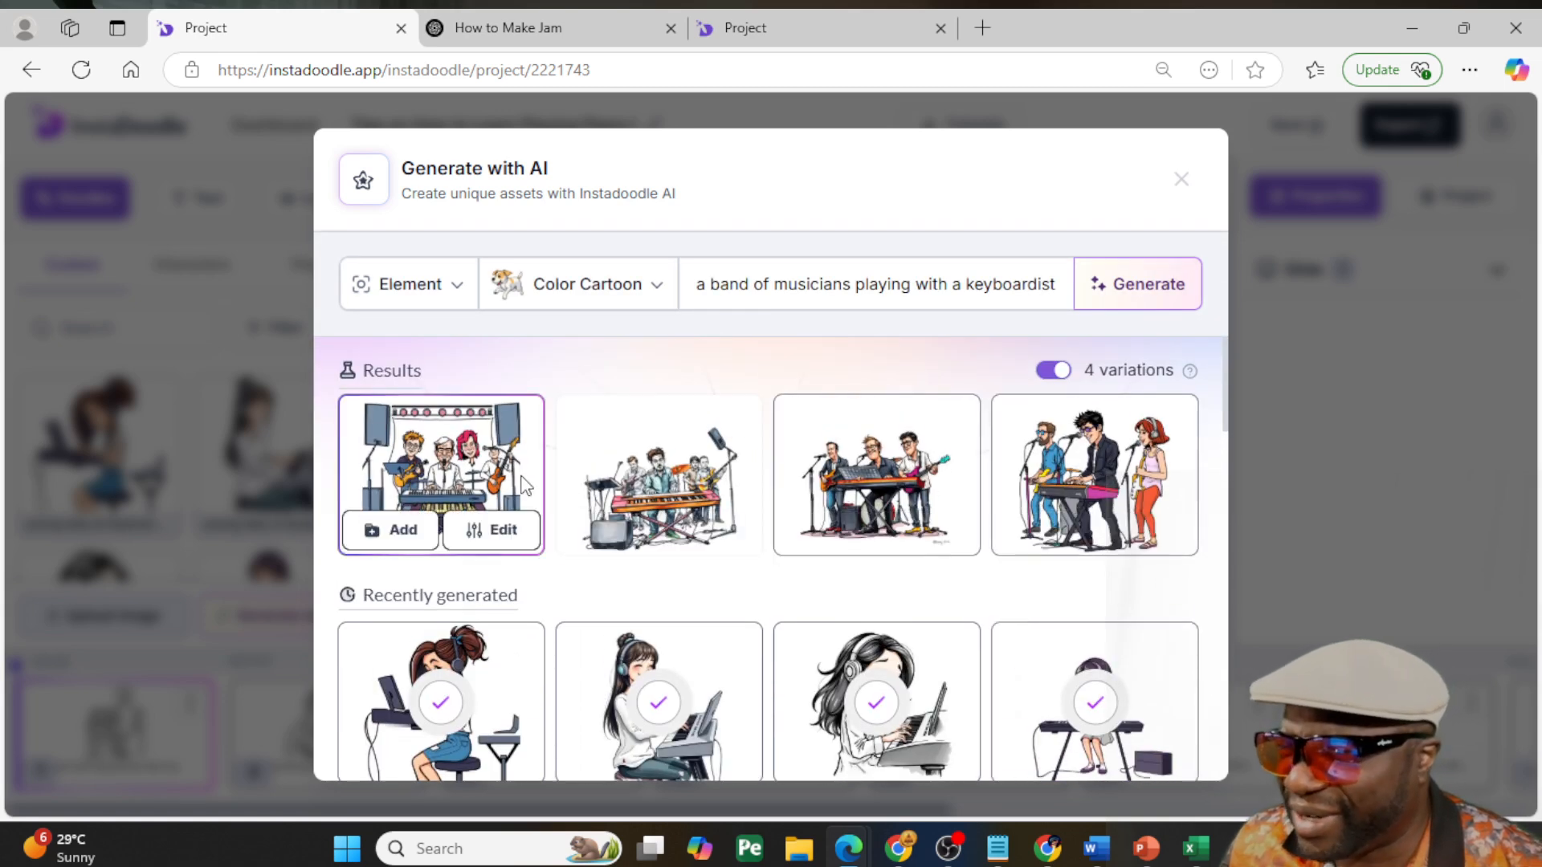
click(489, 531)
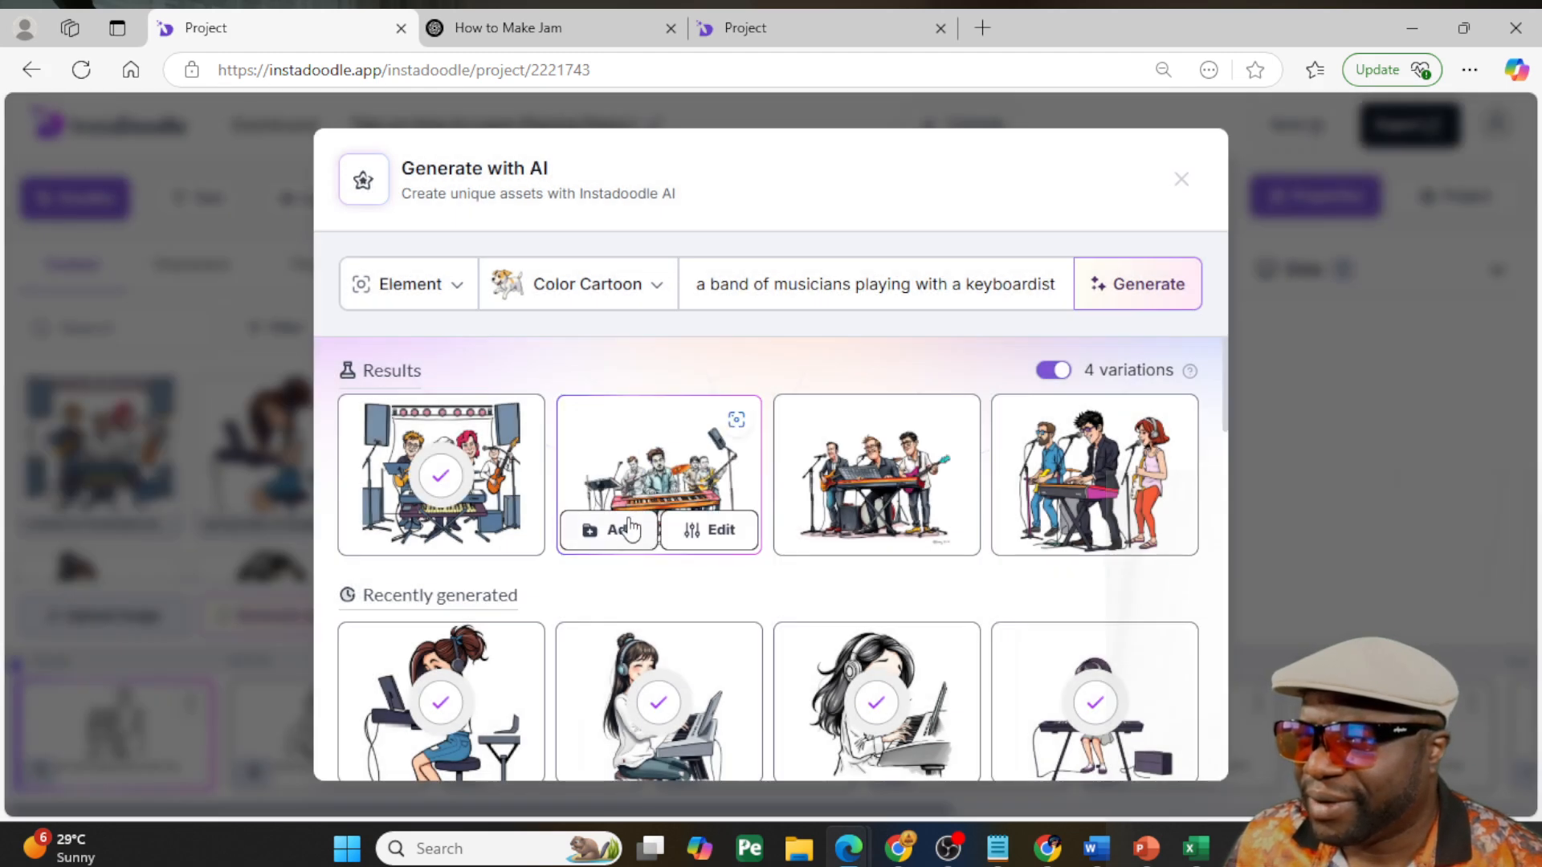
click(628, 532)
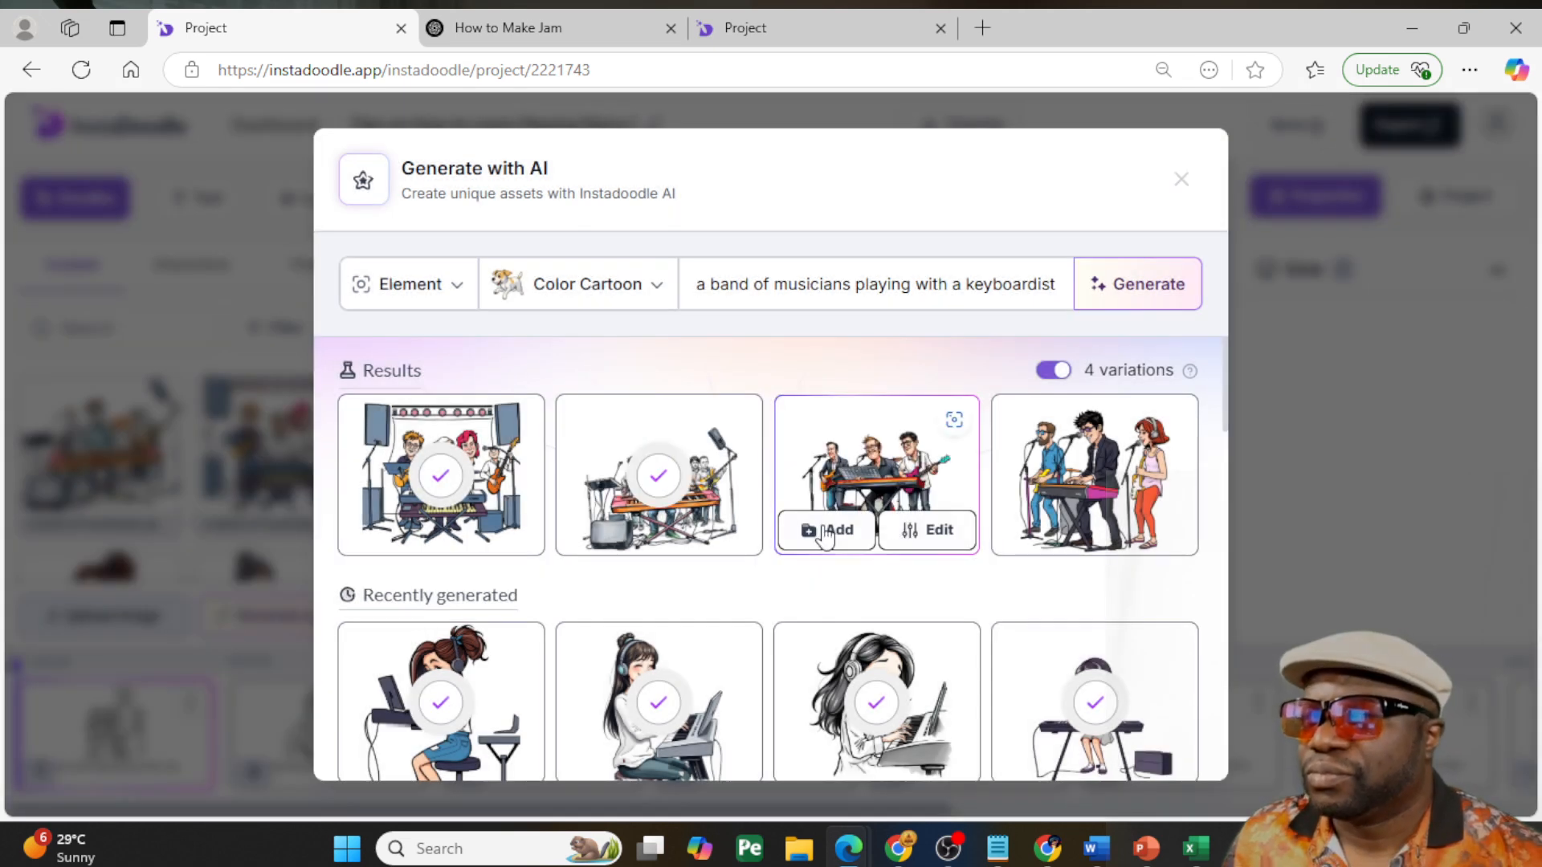
click(826, 533)
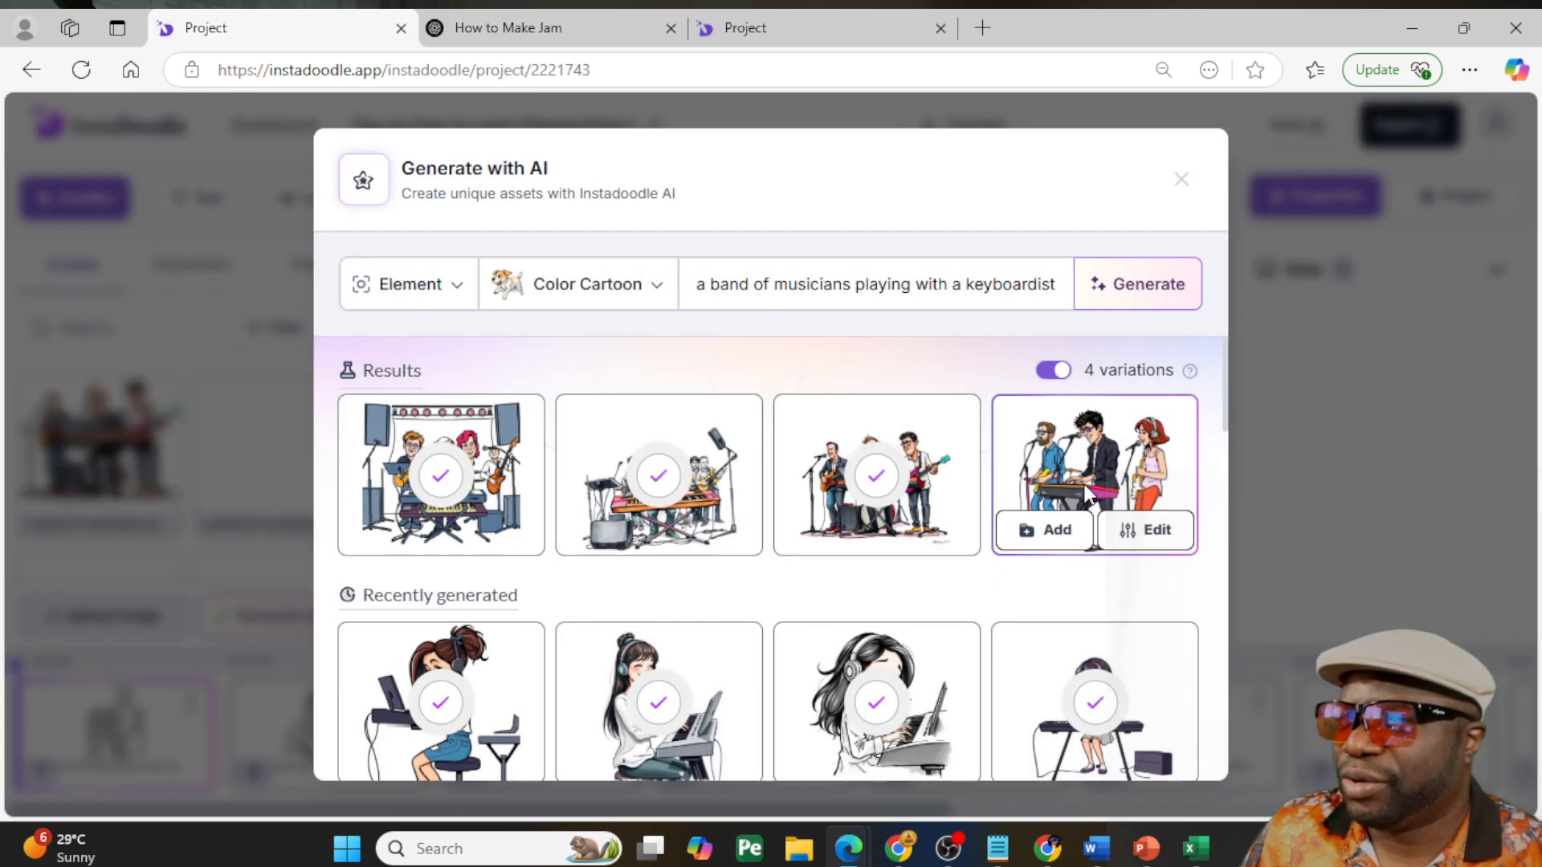
click(1063, 529)
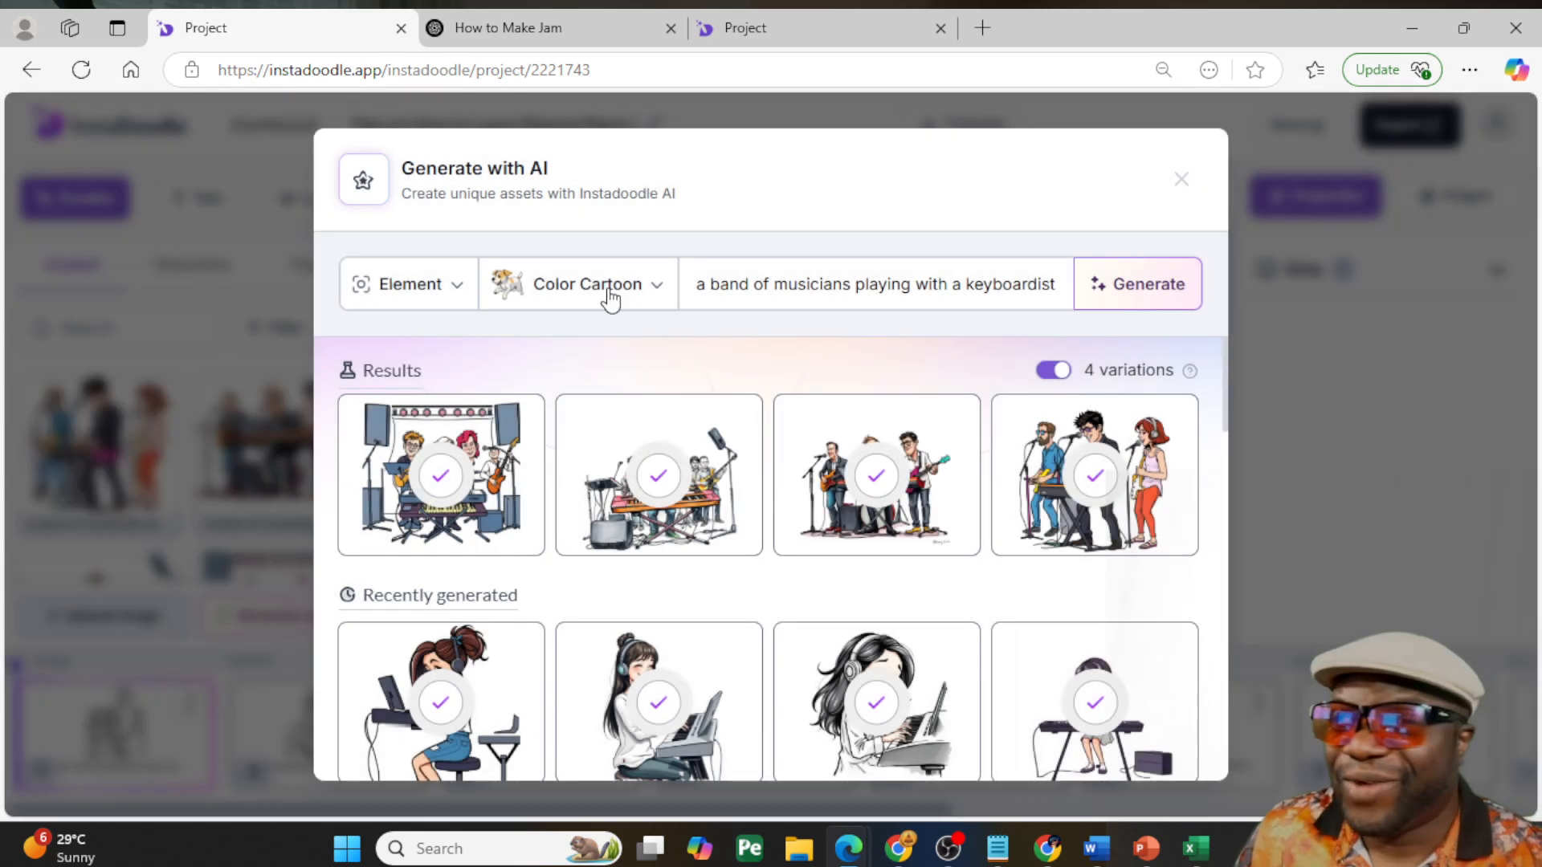
- Switch the image style to Color Caricature and generate four variations from the same band prompt
click(608, 294)
click(623, 421)
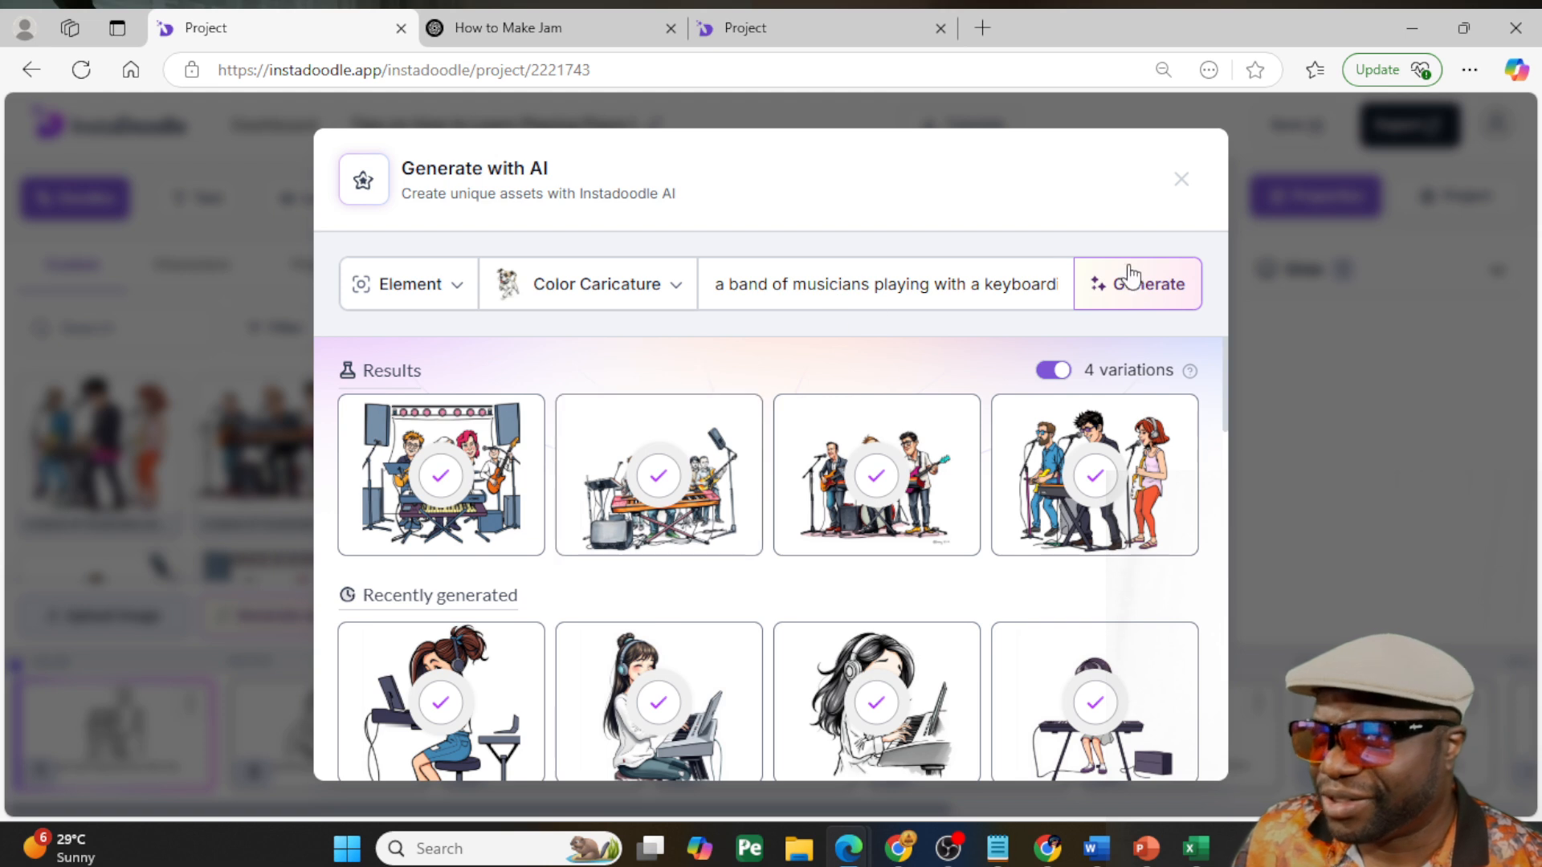
click(1110, 284)
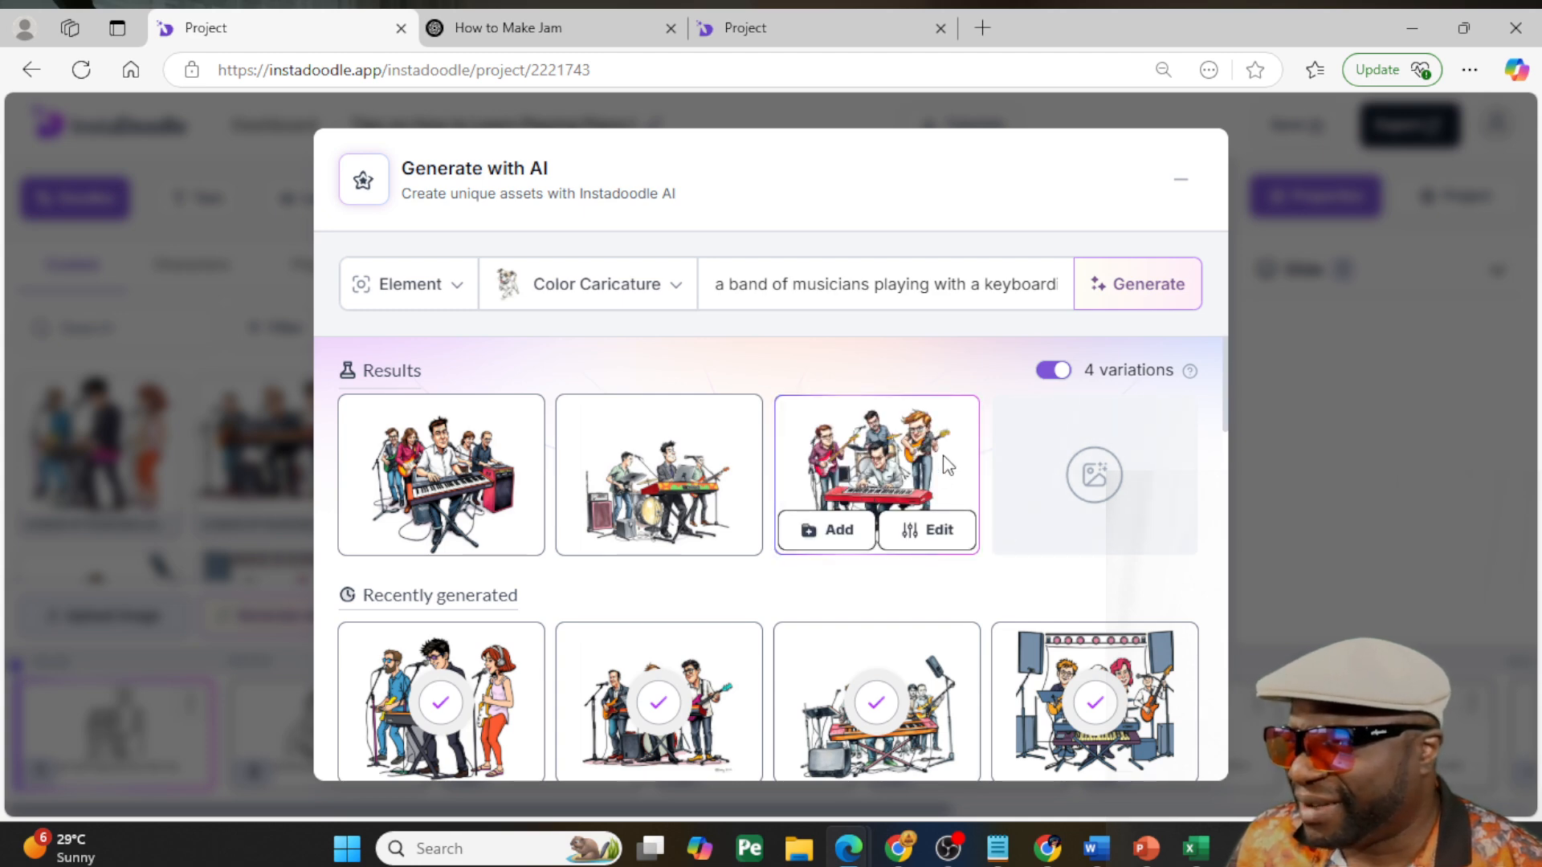
- Add all four color caricature band images to the custom doodles and close the AI generator
click(403, 533)
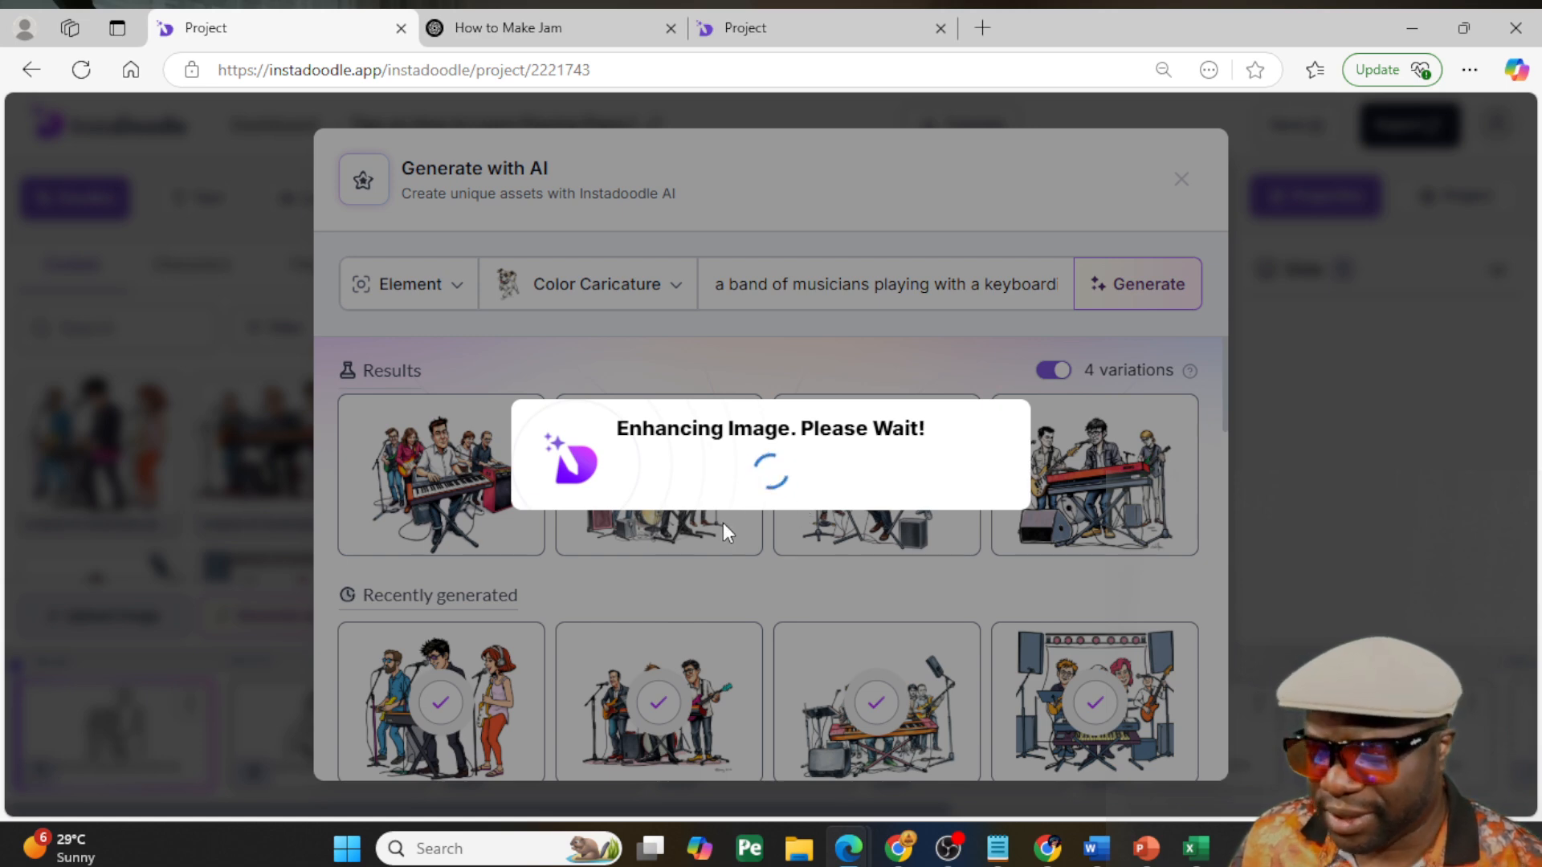
mouse_move(685, 534)
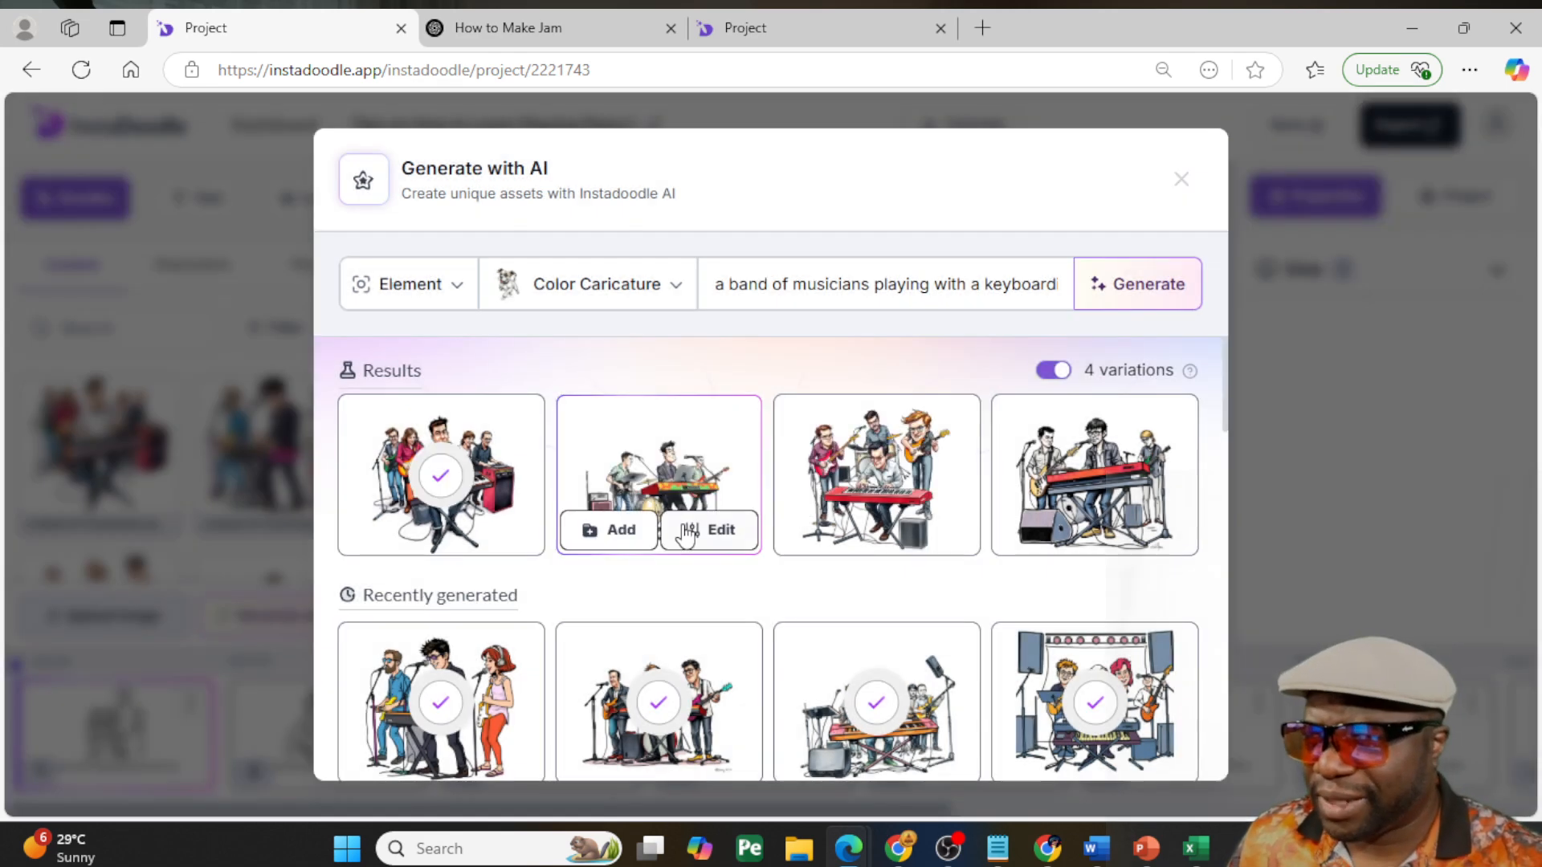
click(617, 522)
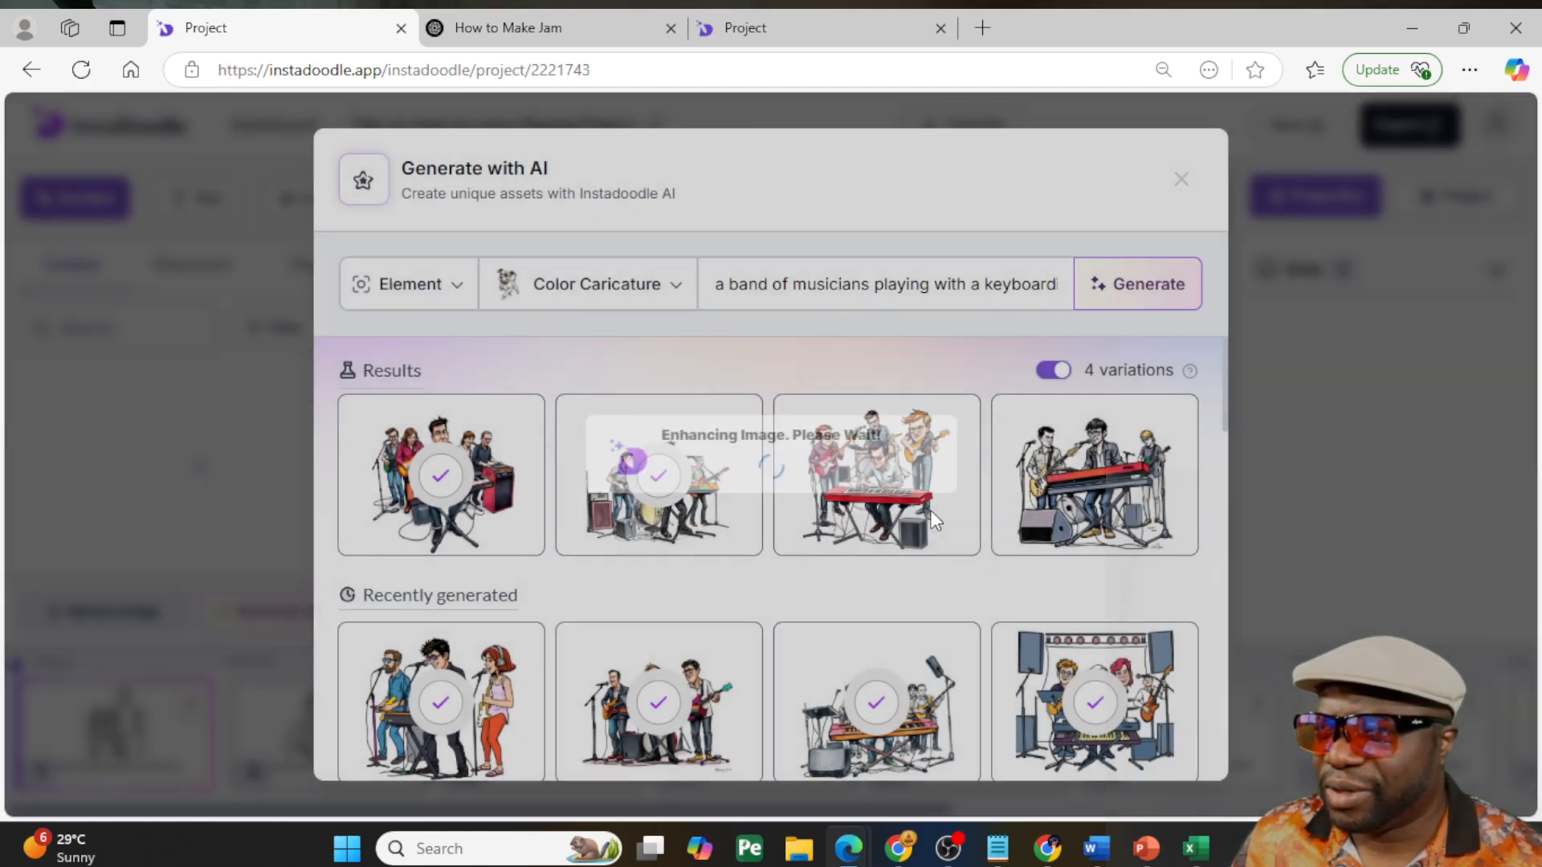
mouse_move(883, 522)
click(835, 526)
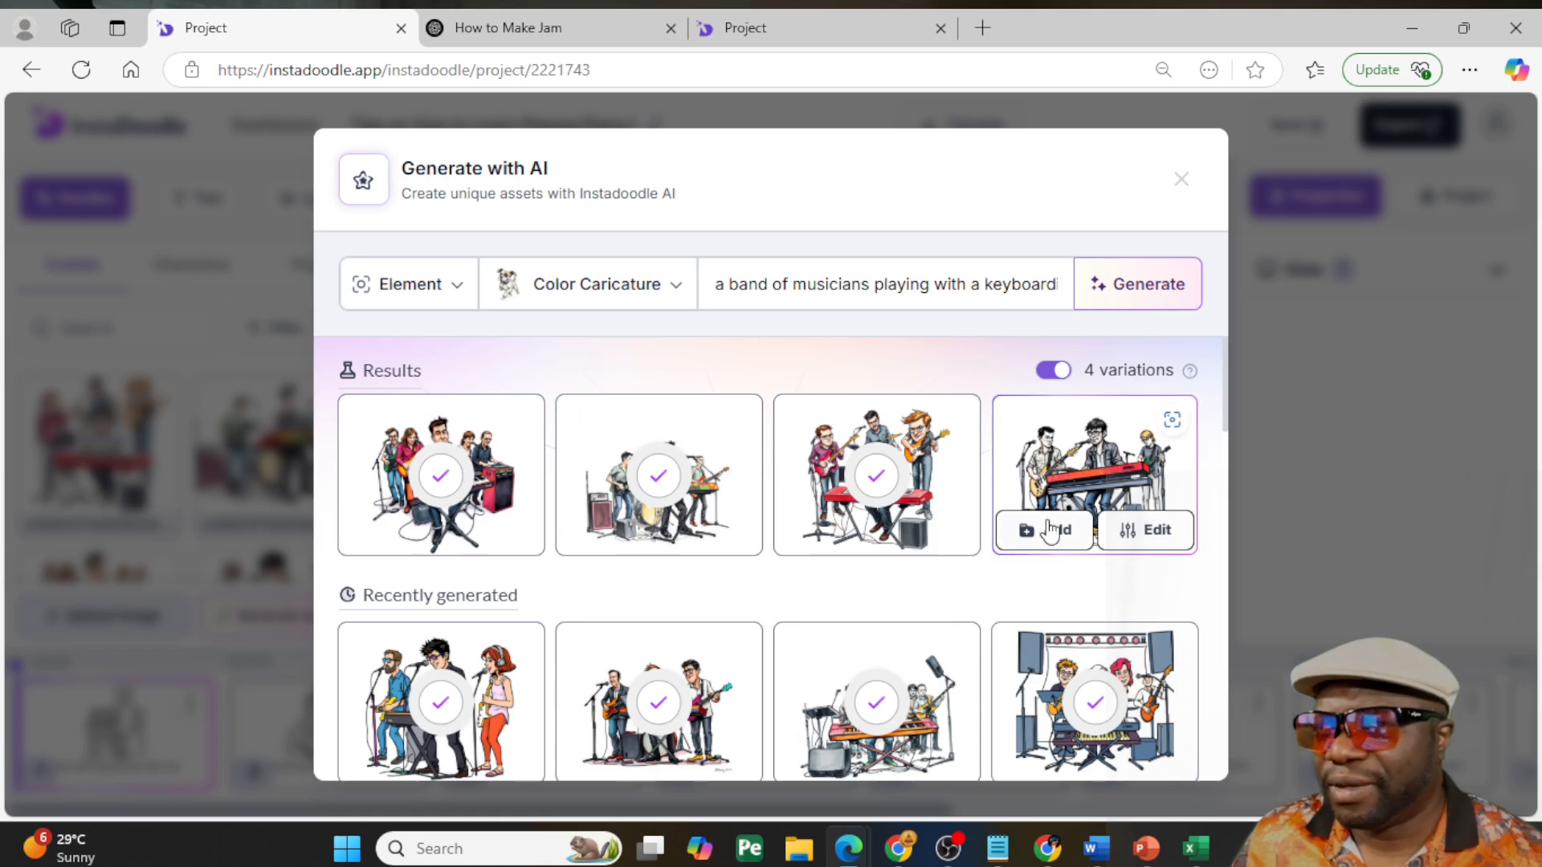
click(1049, 530)
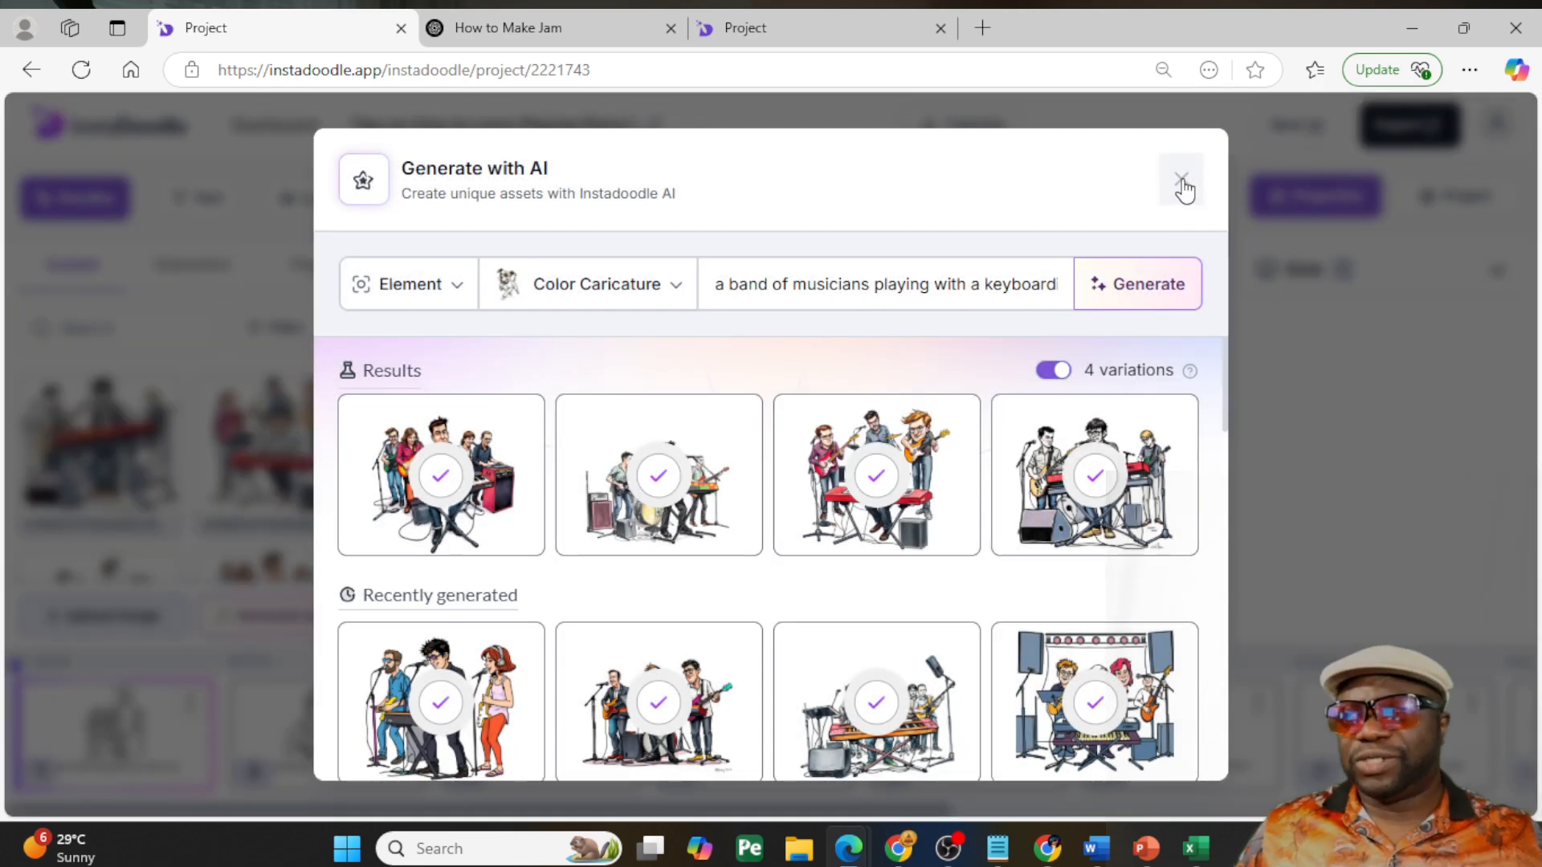
click(1182, 185)
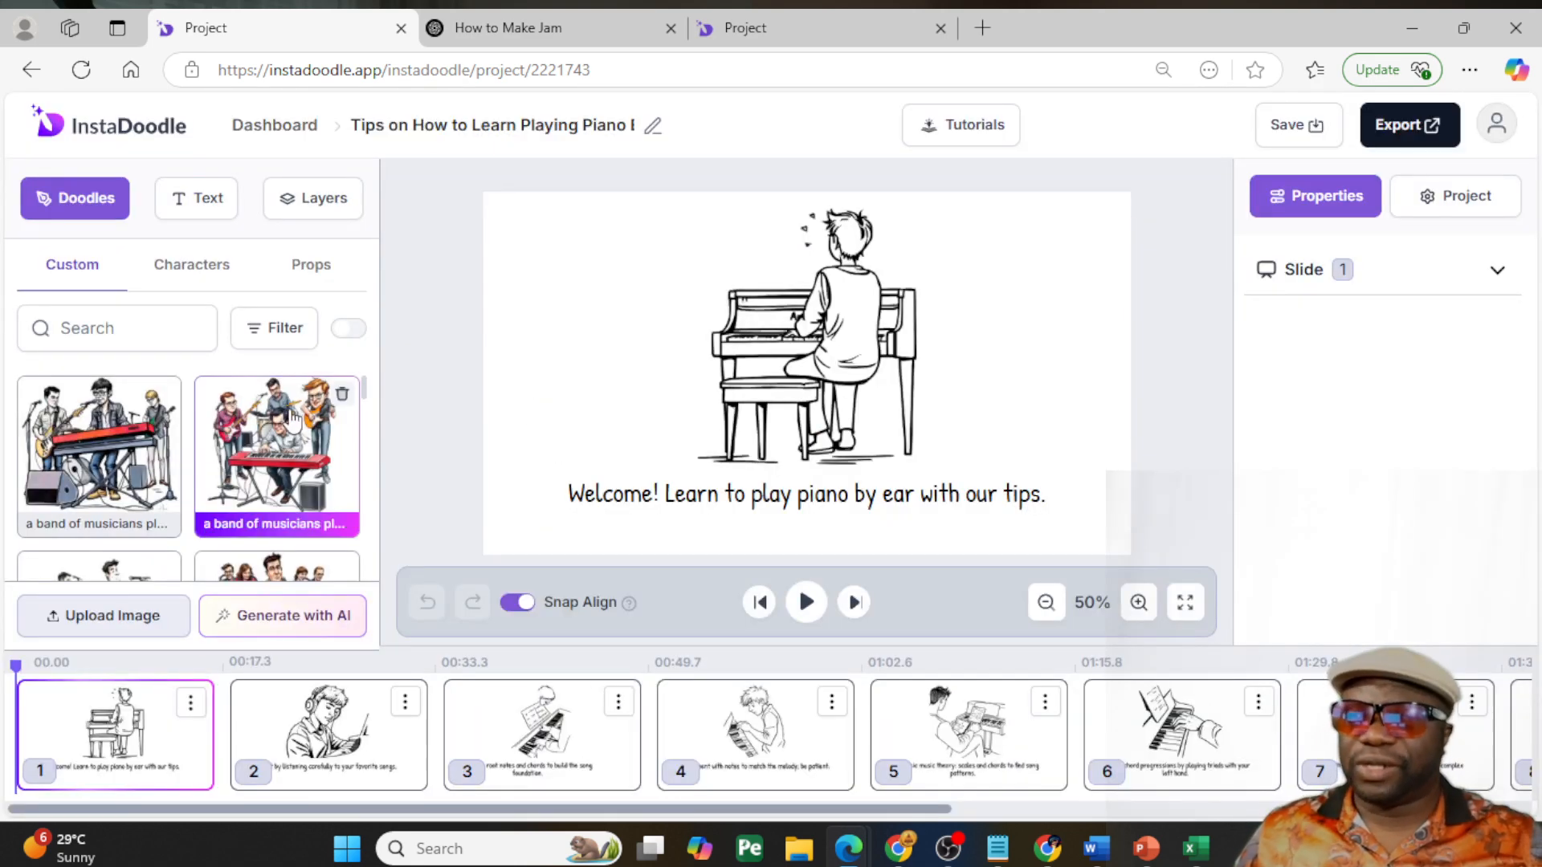
- Replace the line drawing of the pianist on slide 1 with the color band image featuring the red KORG keyboard
click(821, 312)
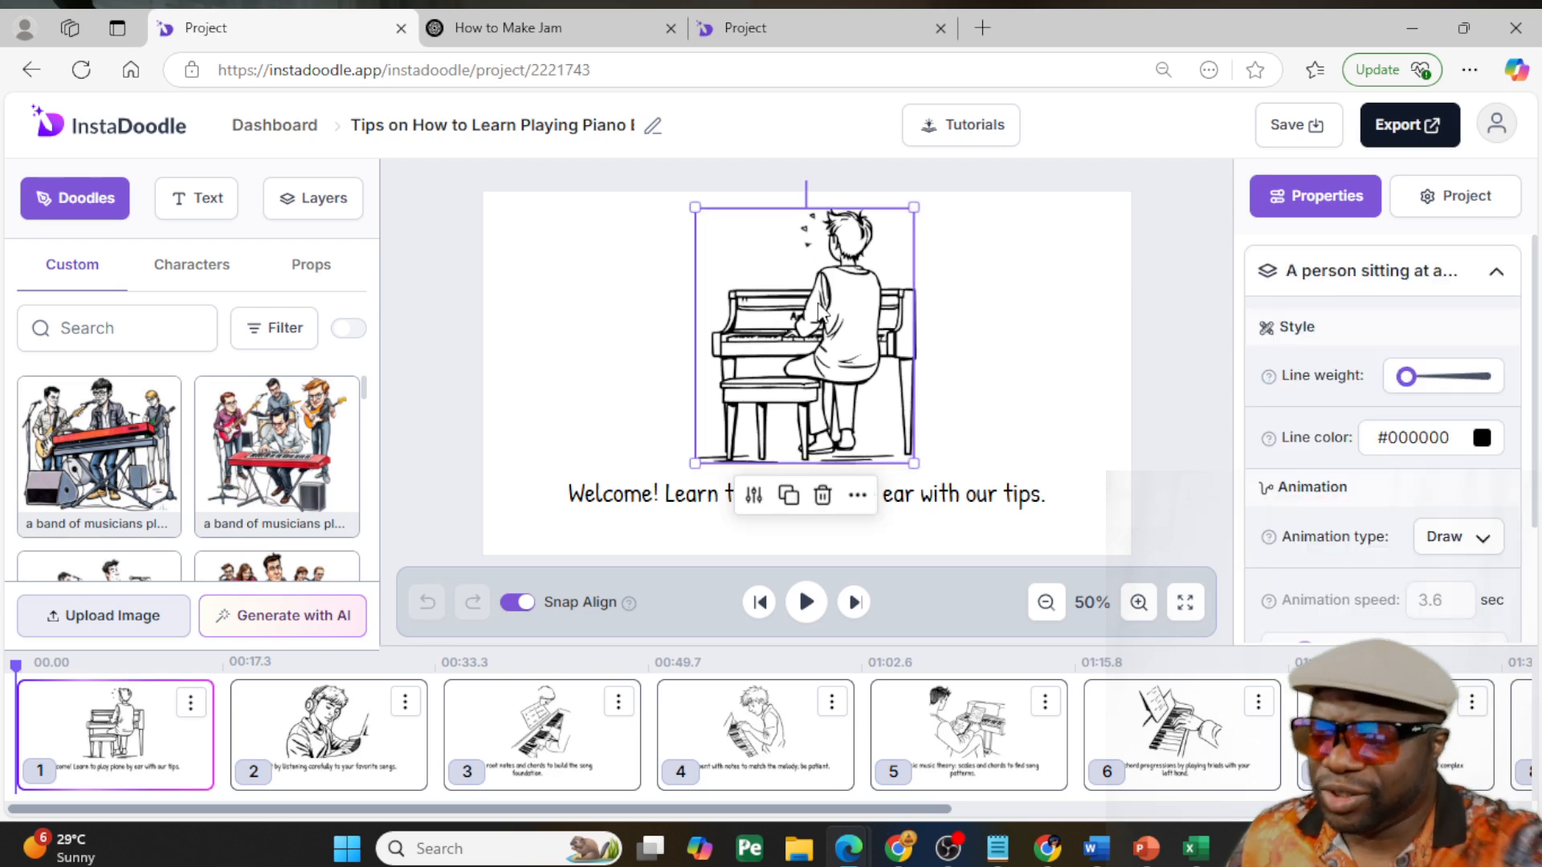
key(Delete)
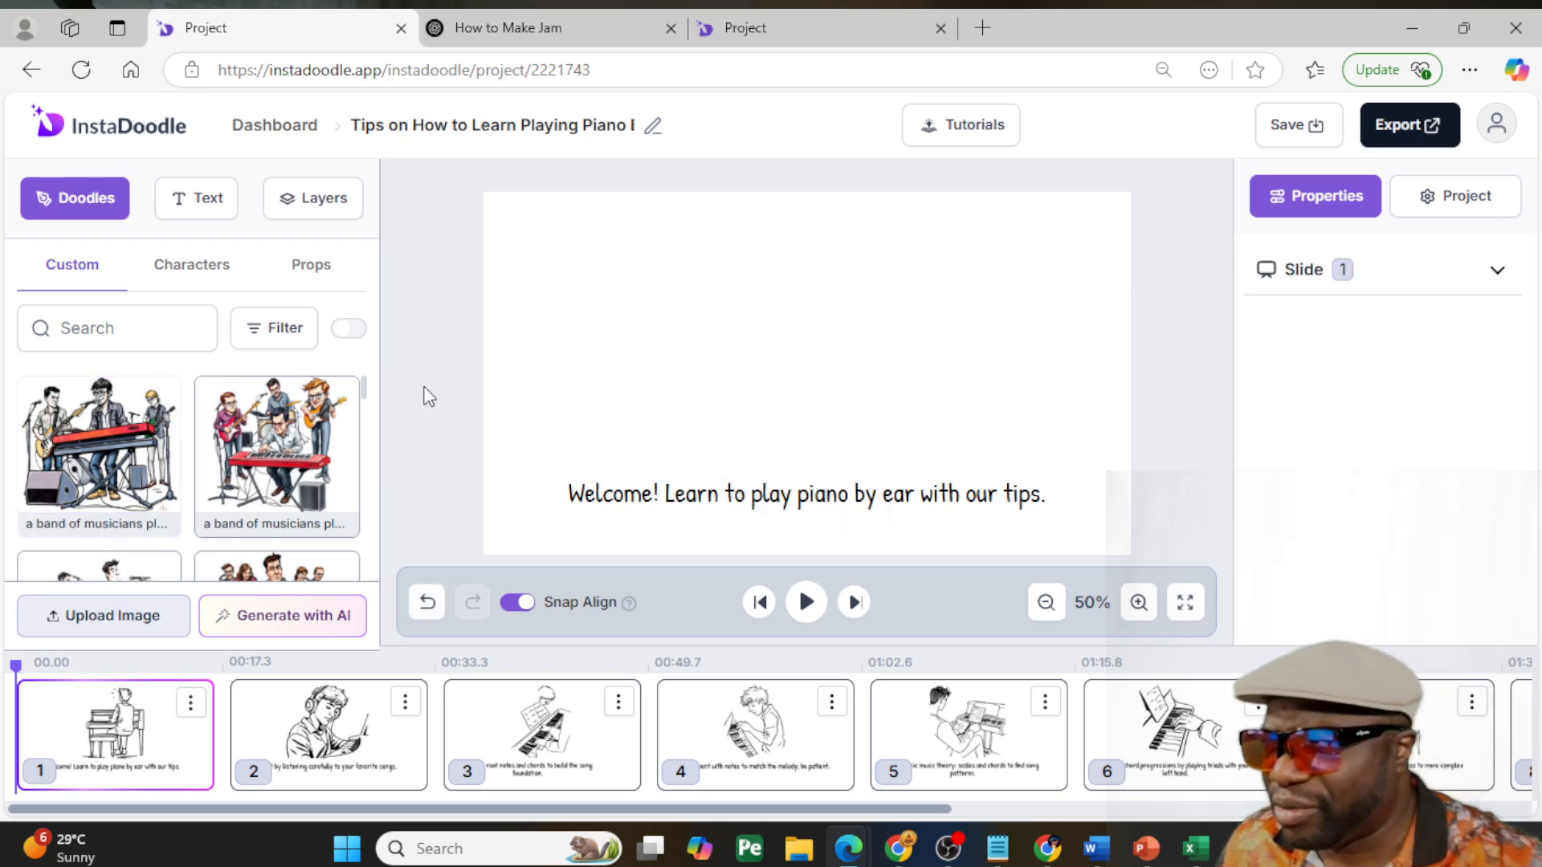
key(ctrl+z)
click(798, 367)
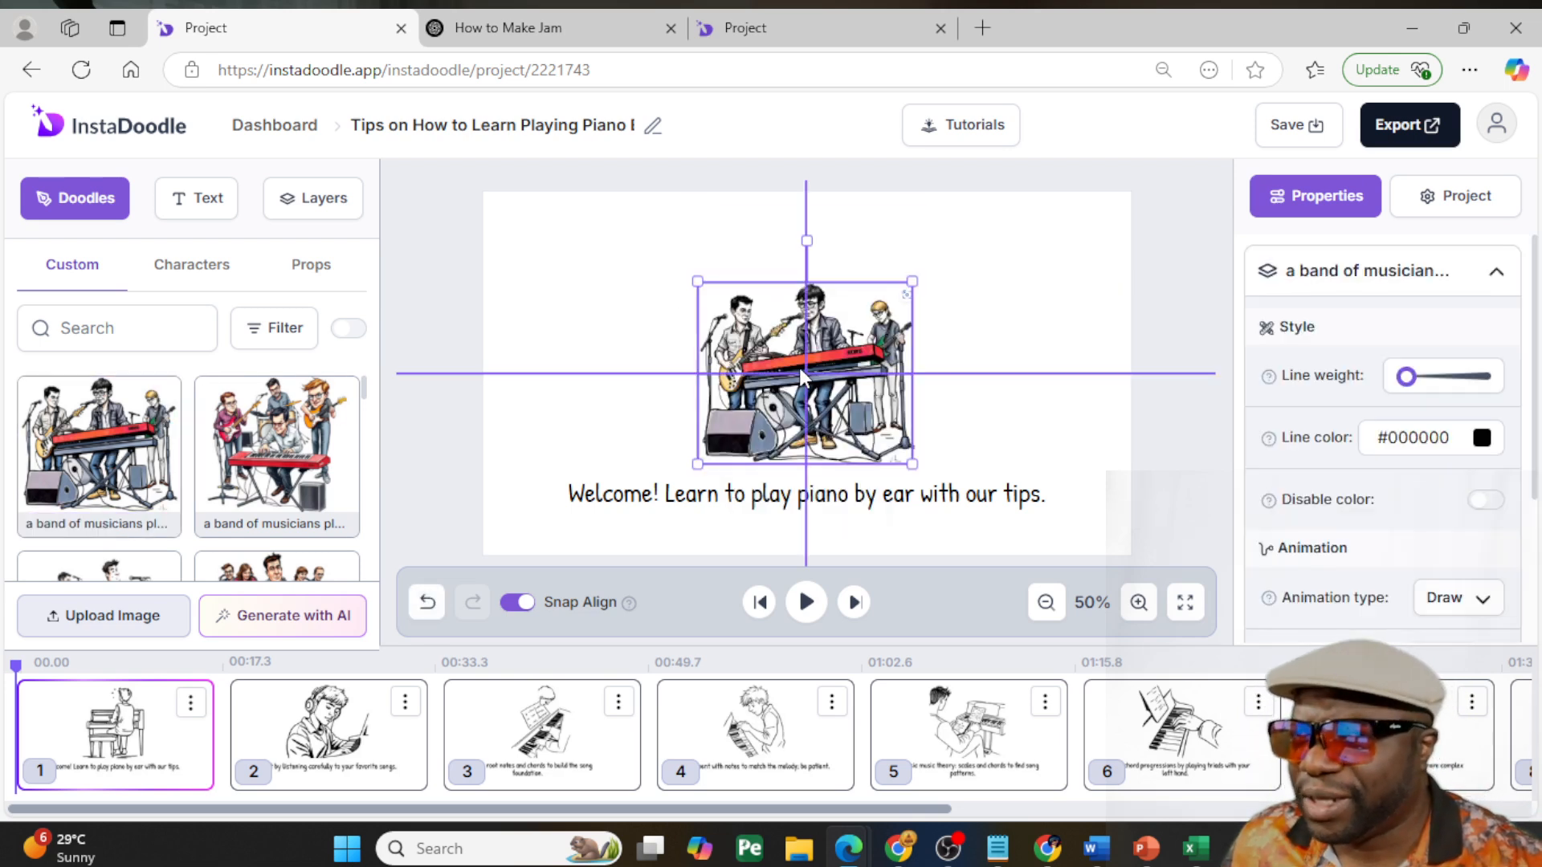
- Enlarge the band image and center it on slide 1, with the welcome caption moved down near the slide's lower edge
mouse_move(912, 281)
mouse_down()
mouse_move(1048, 204)
mouse_move(1016, 222)
mouse_up()
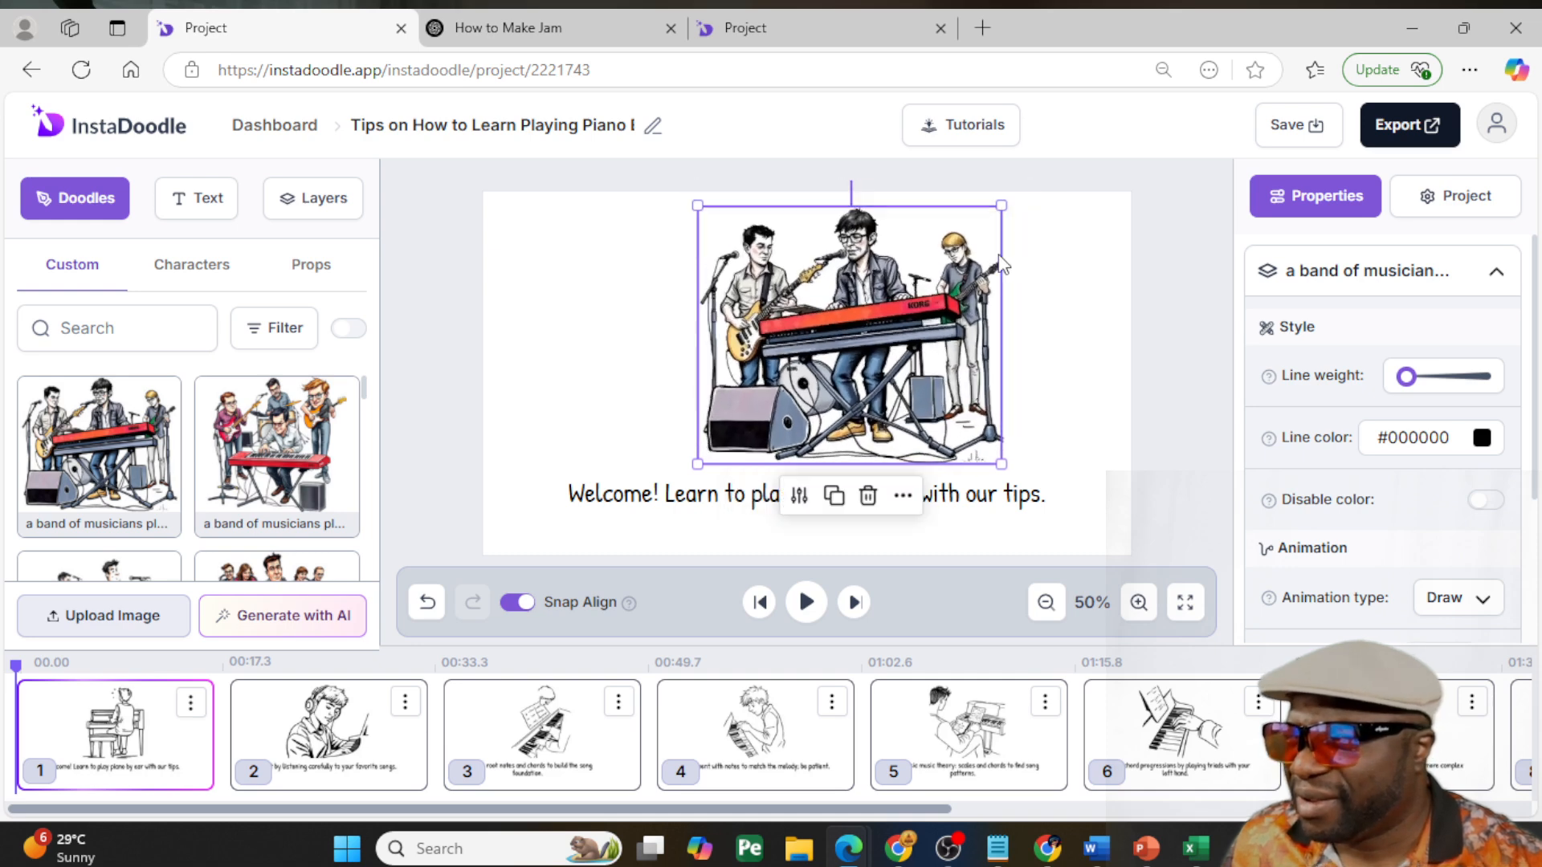
drag(874, 318, 830, 336)
drag(996, 499, 996, 535)
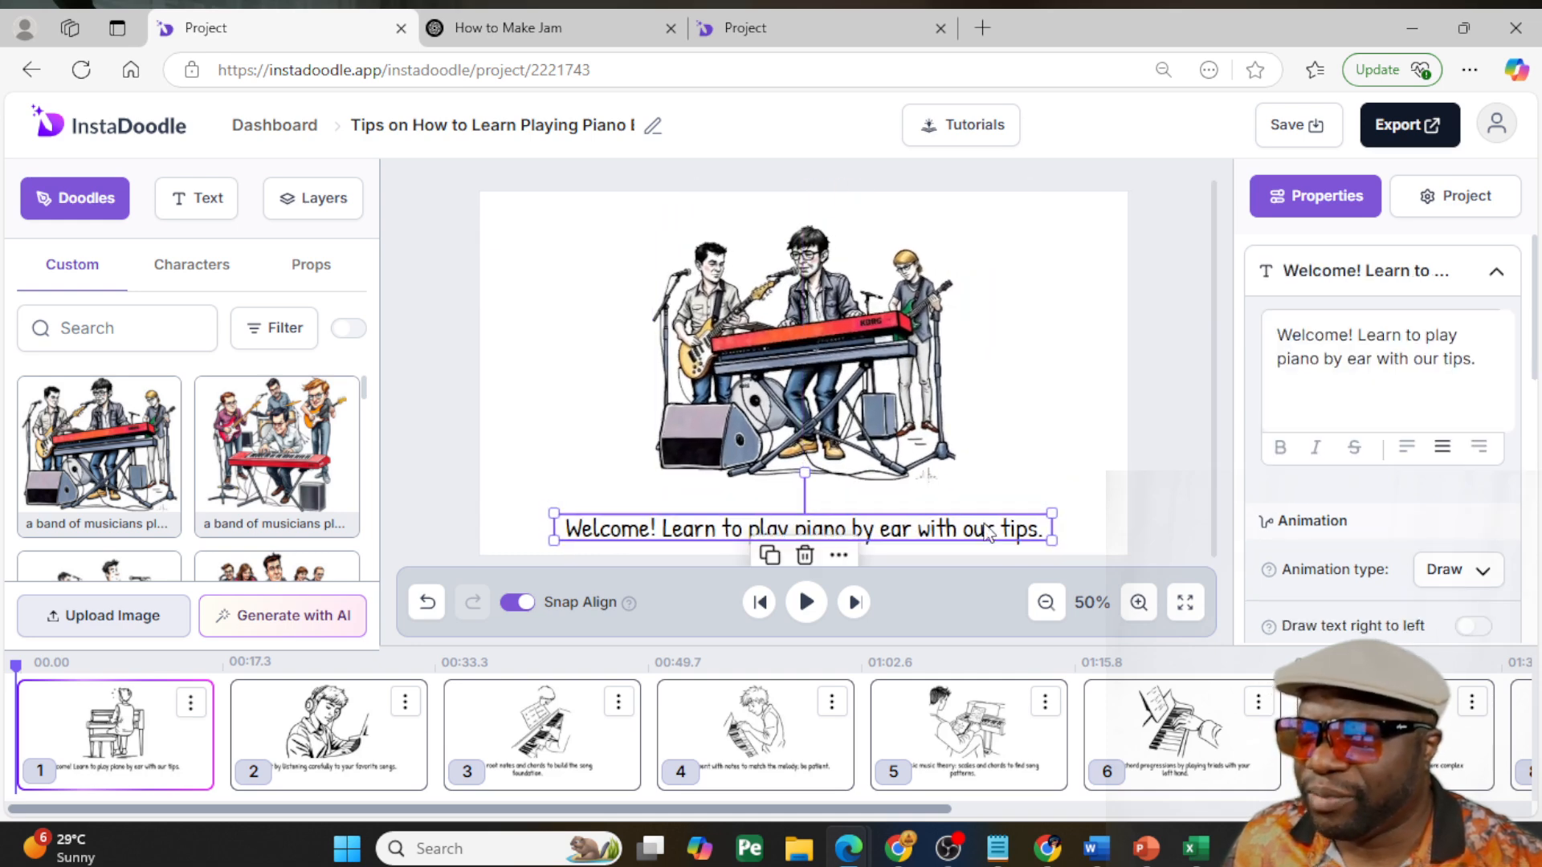
drag(900, 413, 907, 434)
- On slide 2, lower the caption and move the drawing of the person with headphones to the slide's left half
click(289, 723)
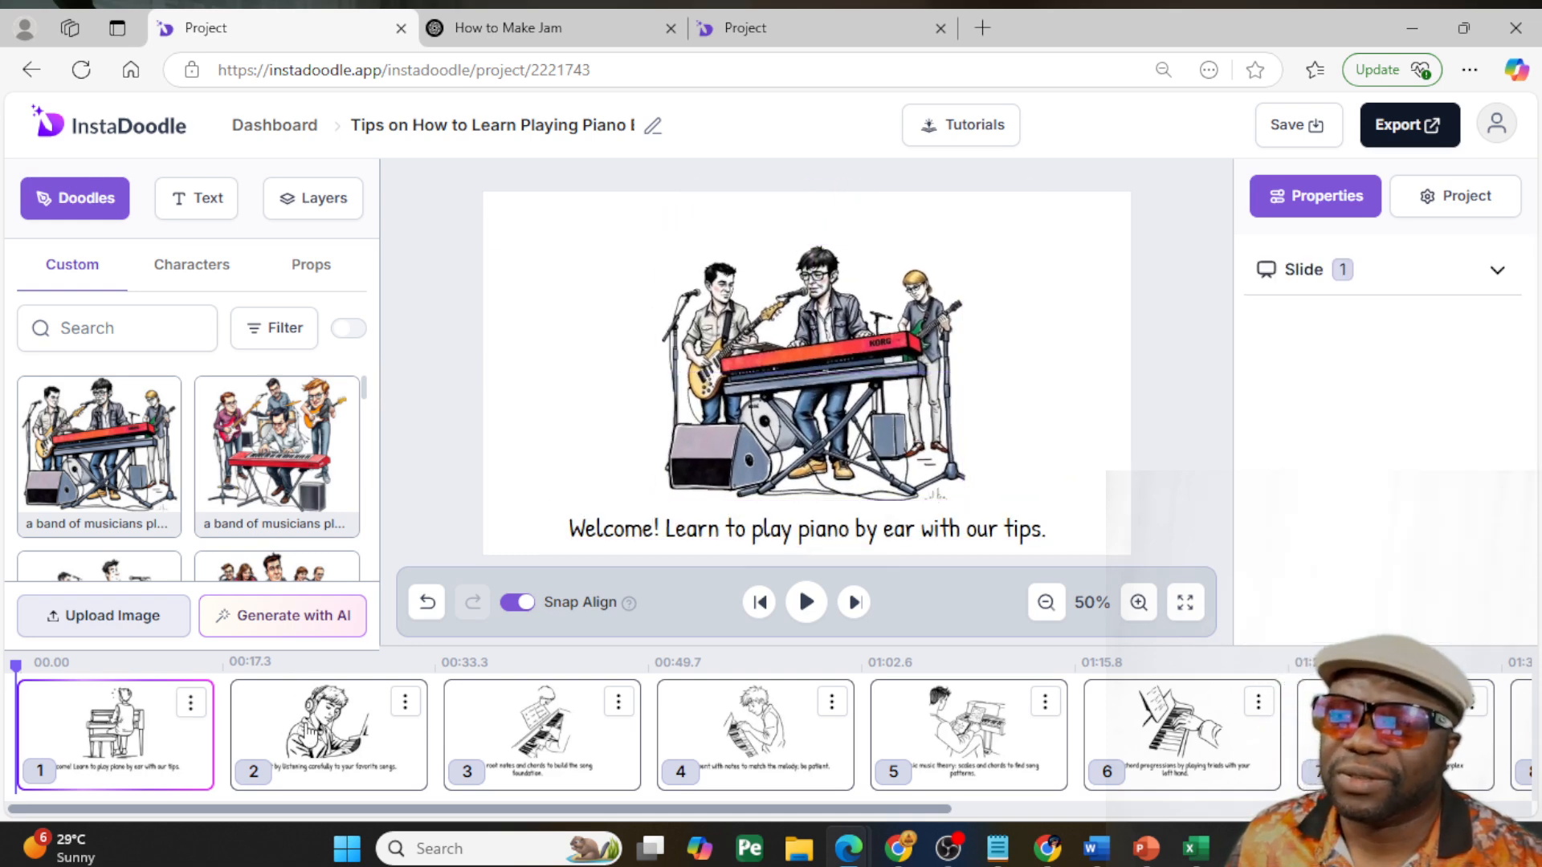
click(801, 385)
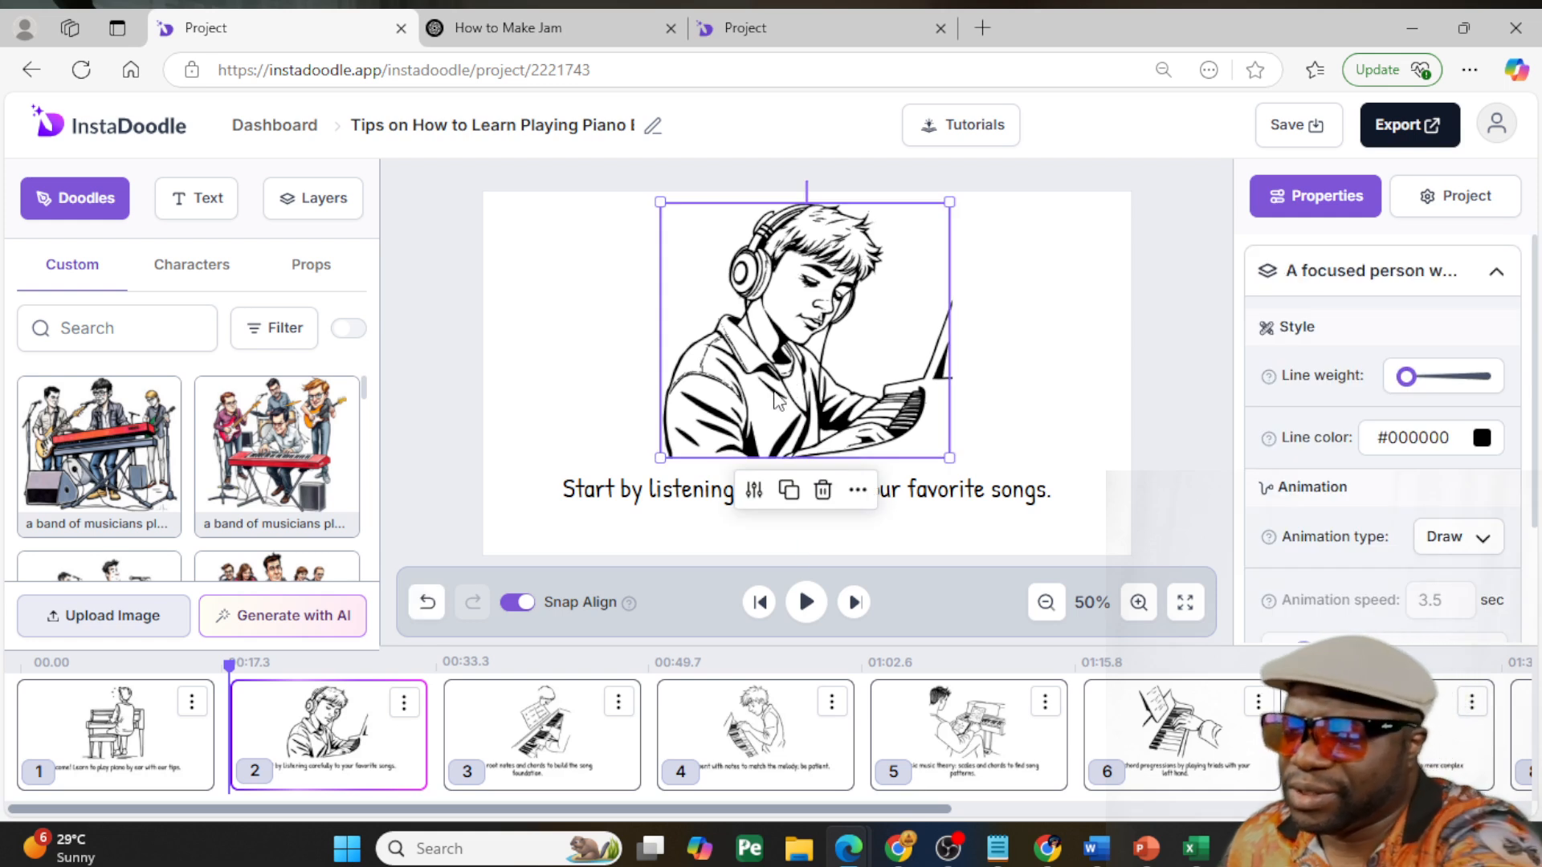
click(971, 502)
drag(964, 491, 955, 522)
mouse_move(831, 333)
mouse_down()
mouse_move(812, 384)
mouse_move(675, 365)
mouse_up()
- Add the custom doodle of the man at the brown upright piano to slide 2's right half and enlarge it
scroll(257, 474, down, 7)
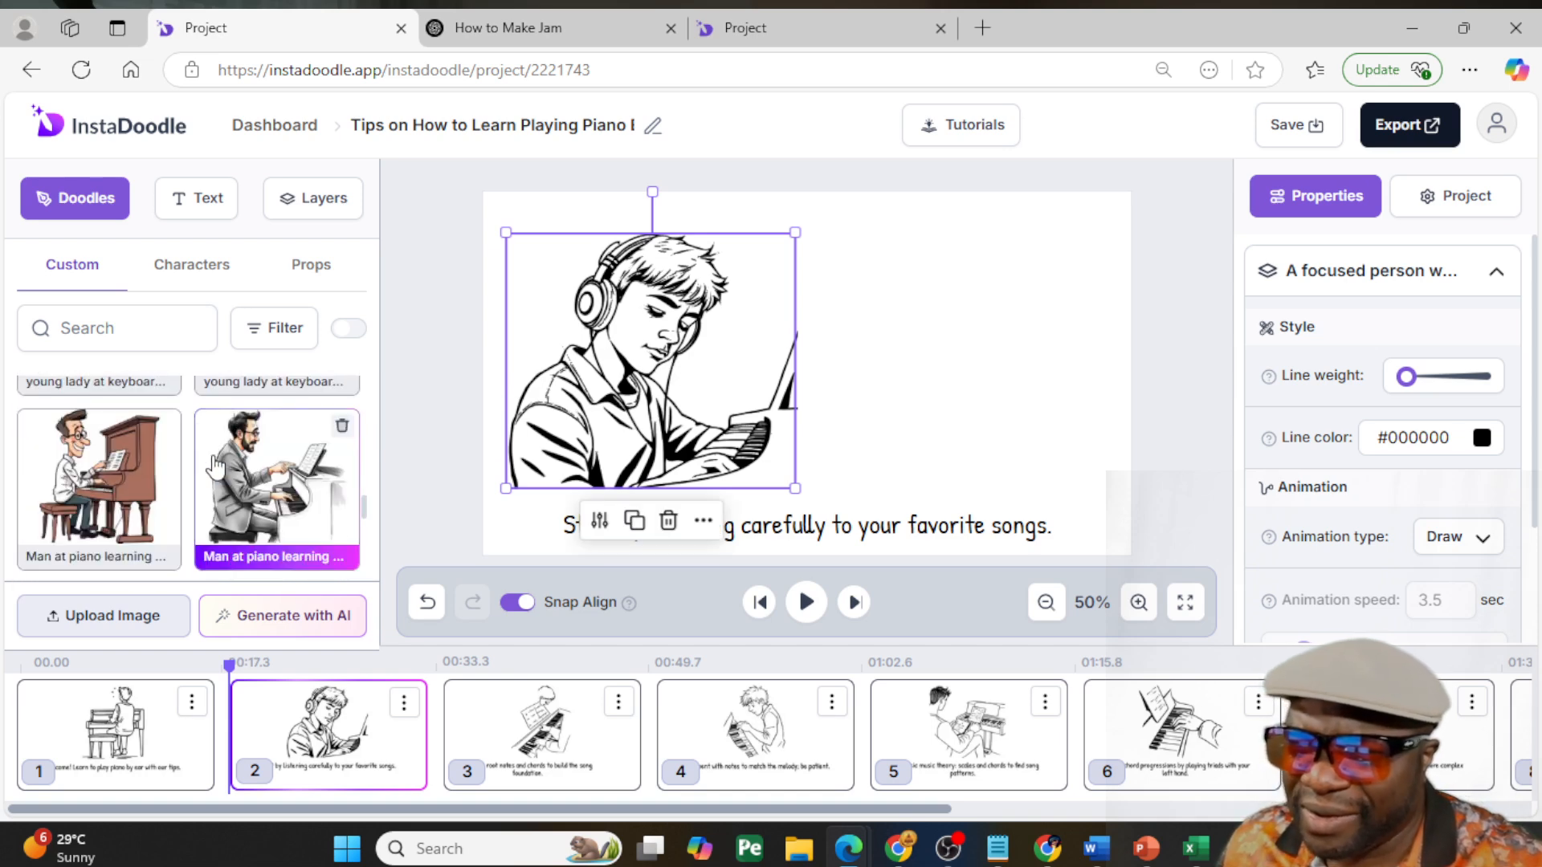
click(135, 472)
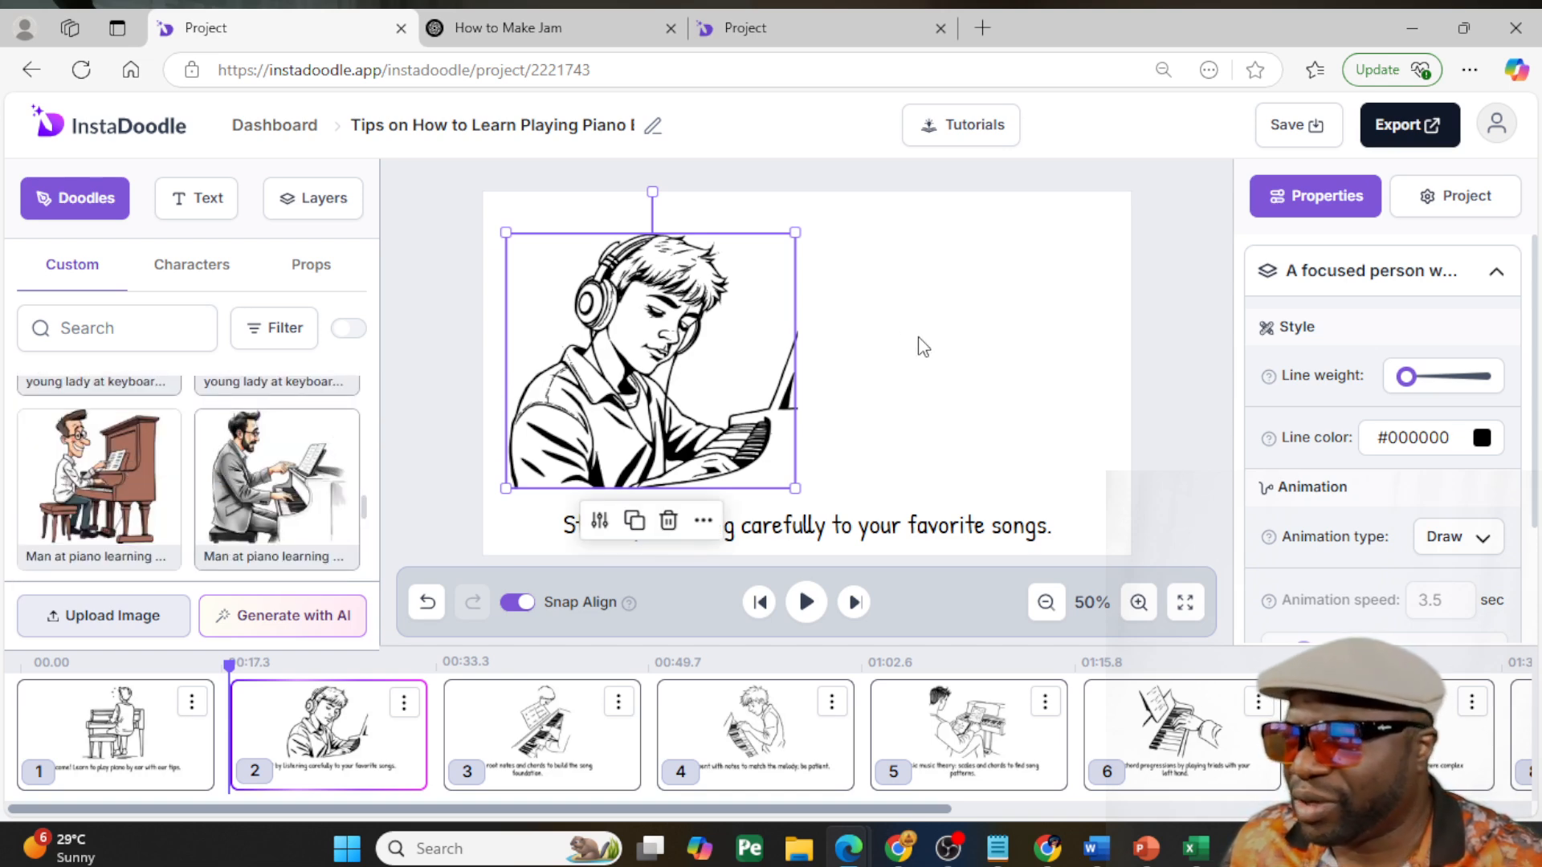
drag(867, 369, 1056, 397)
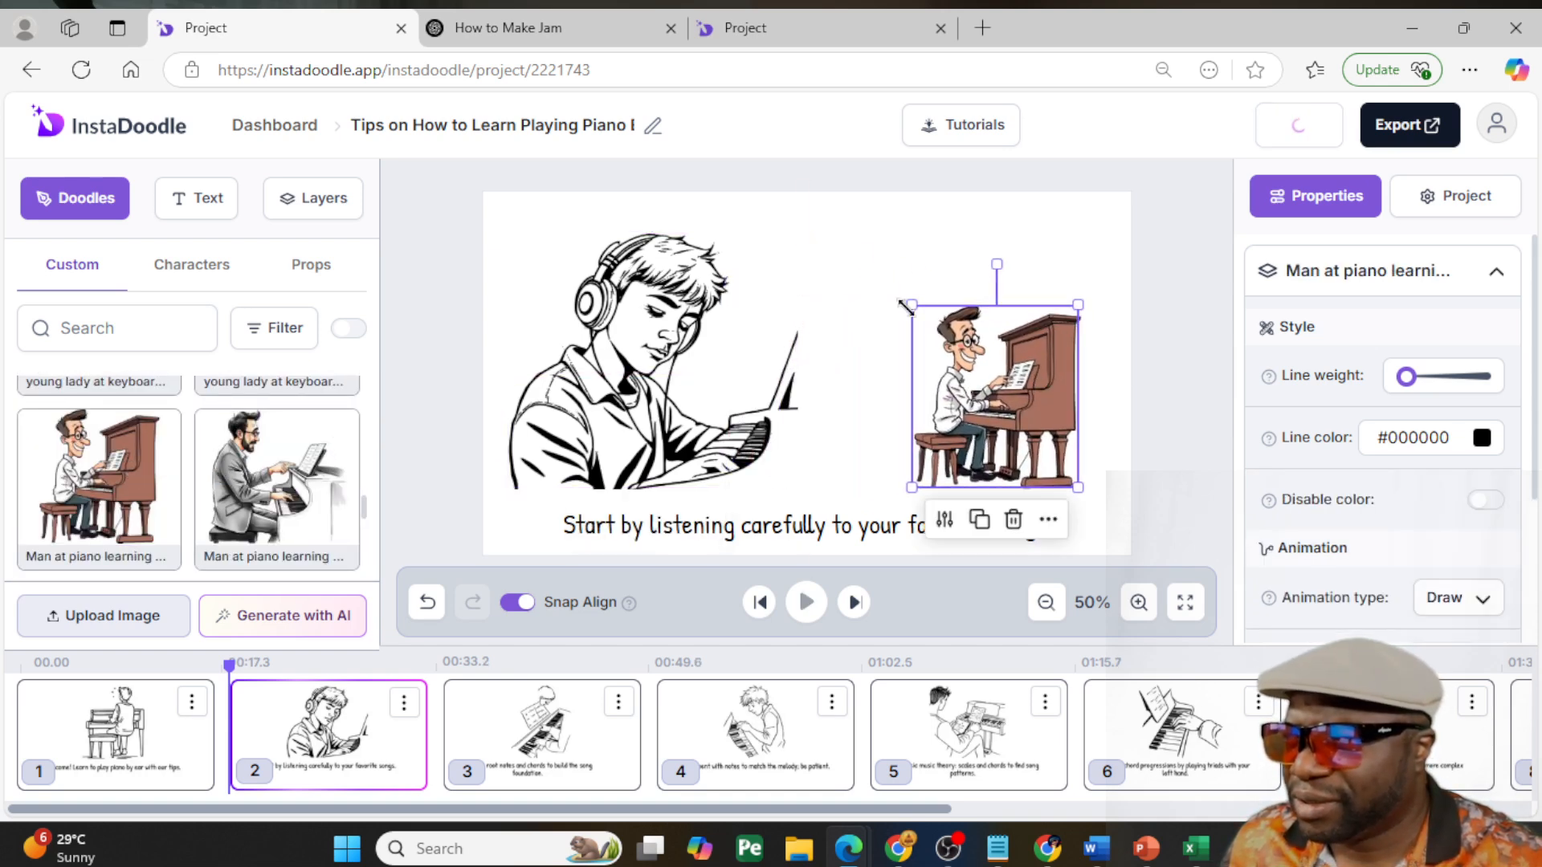
drag(906, 302, 798, 253)
- Flip the man at the brown piano horizontally and position him beside the headphones drawing, above the caption
drag(922, 343, 937, 335)
click(925, 348)
right_click(950, 333)
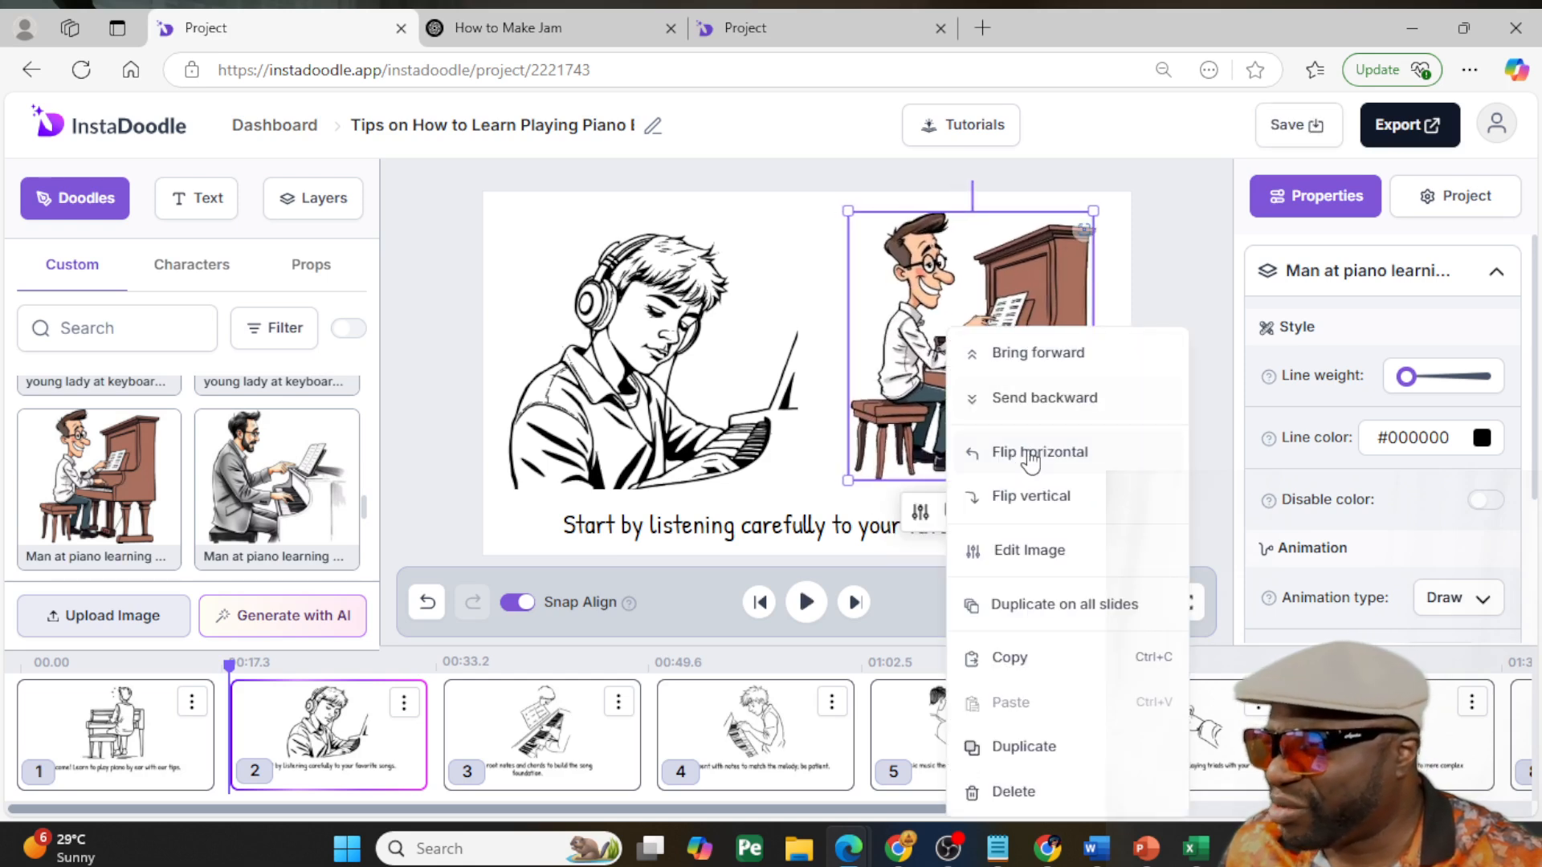
click(1064, 451)
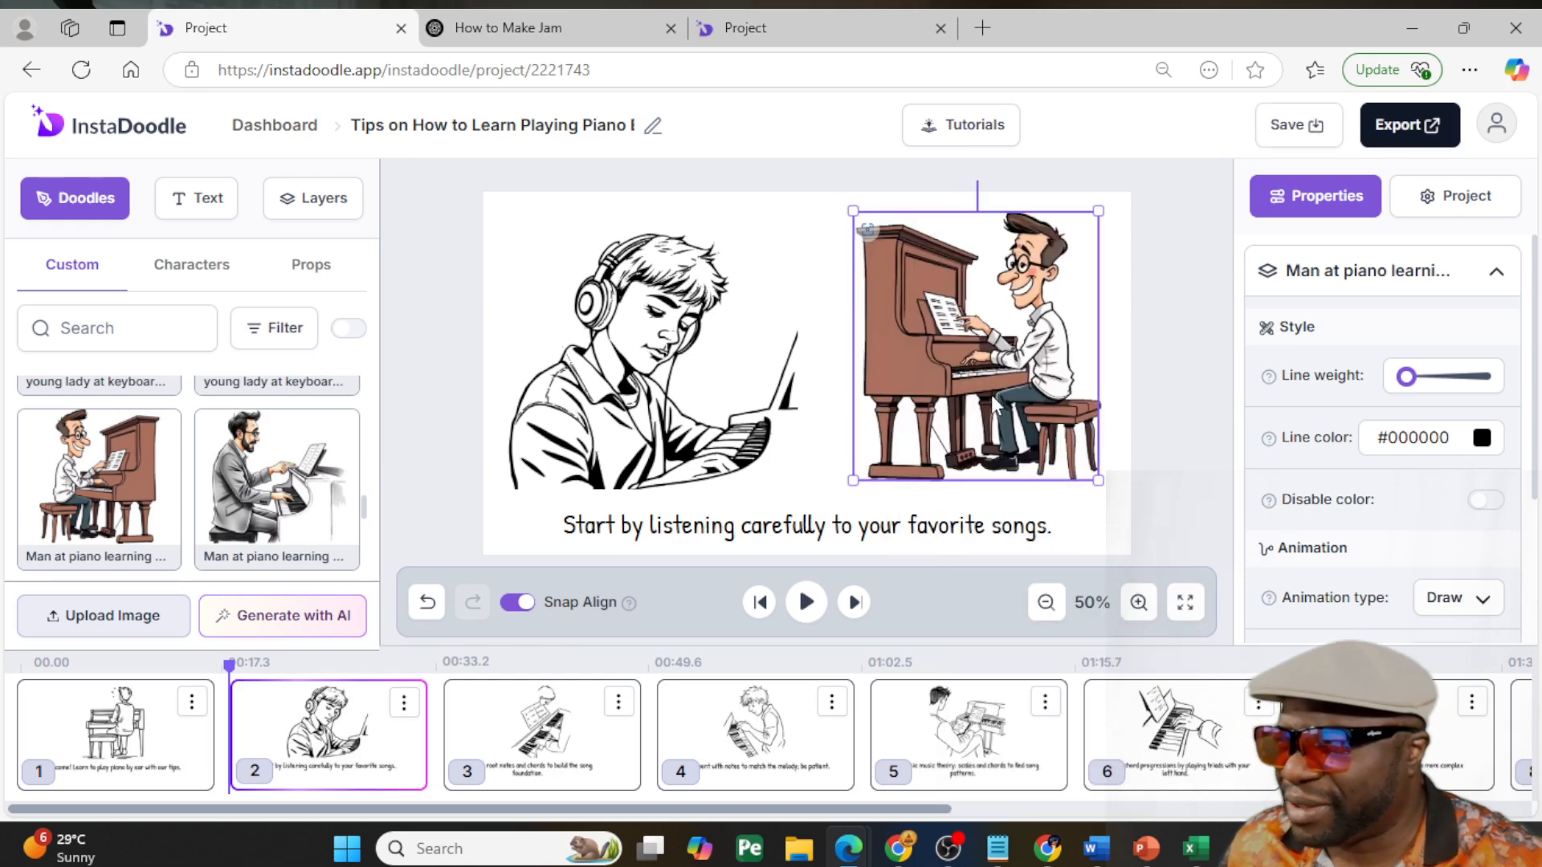
drag(995, 404, 986, 416)
- Delete the line drawing of the person at the piano from slide 3
click(546, 733)
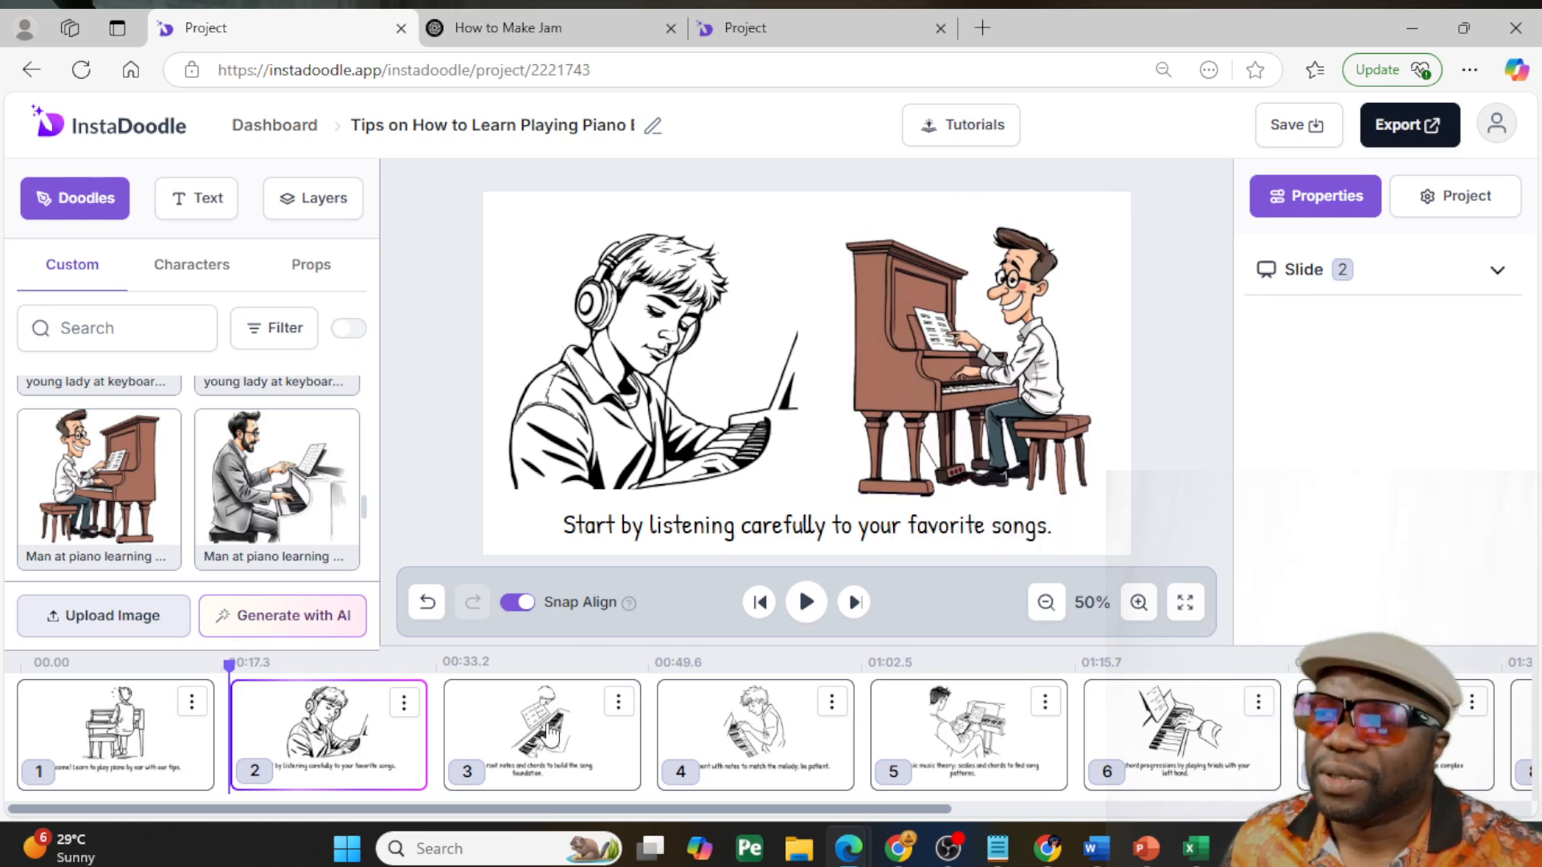
click(797, 411)
mouse_move(811, 385)
mouse_down()
mouse_move(897, 391)
mouse_move(833, 378)
mouse_up()
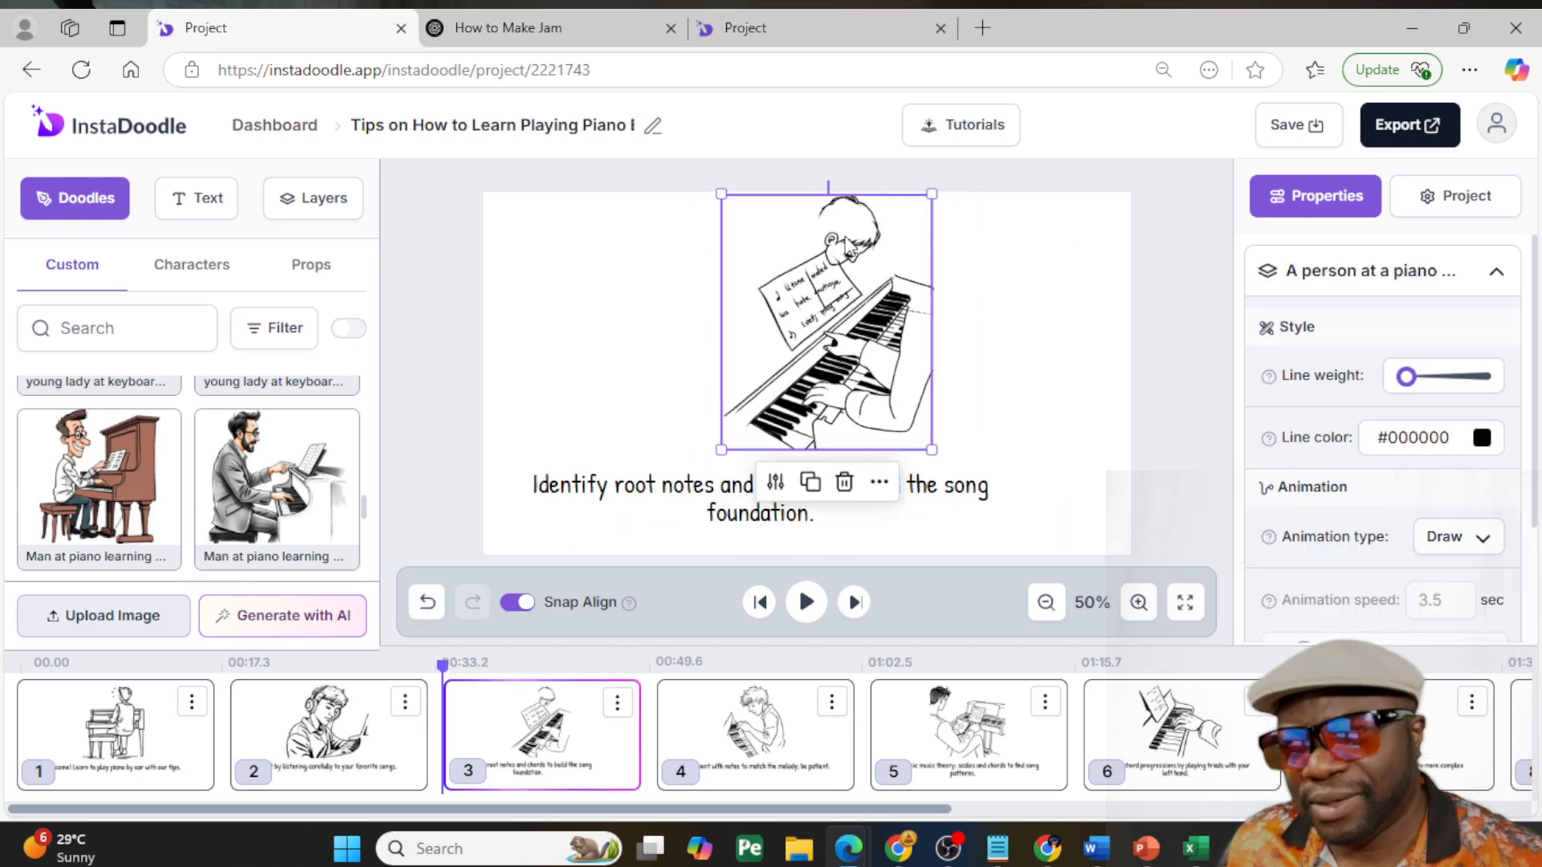
mouse_move(835, 253)
mouse_down()
mouse_move(833, 269)
mouse_move(825, 260)
mouse_up()
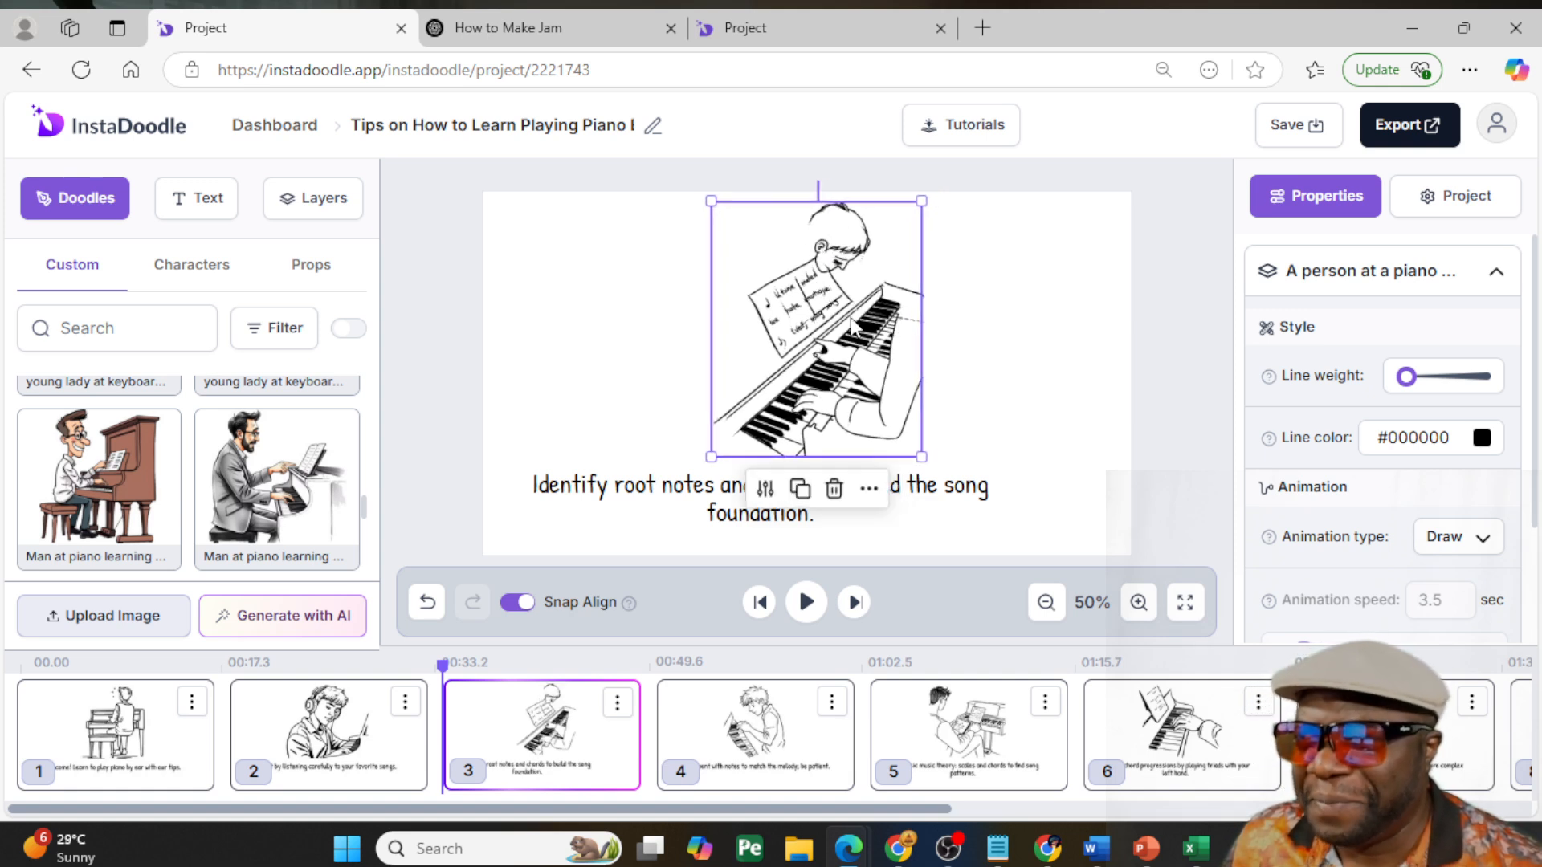
key(Delete)
- Join slide 3's caption into one line, "Identify root notes and chords to build the song foundation.", and place it near the slide's lower edge
mouse_move(736, 492)
mouse_down()
mouse_move(817, 509)
mouse_move(790, 498)
mouse_move(700, 521)
mouse_up()
double_click(1032, 504)
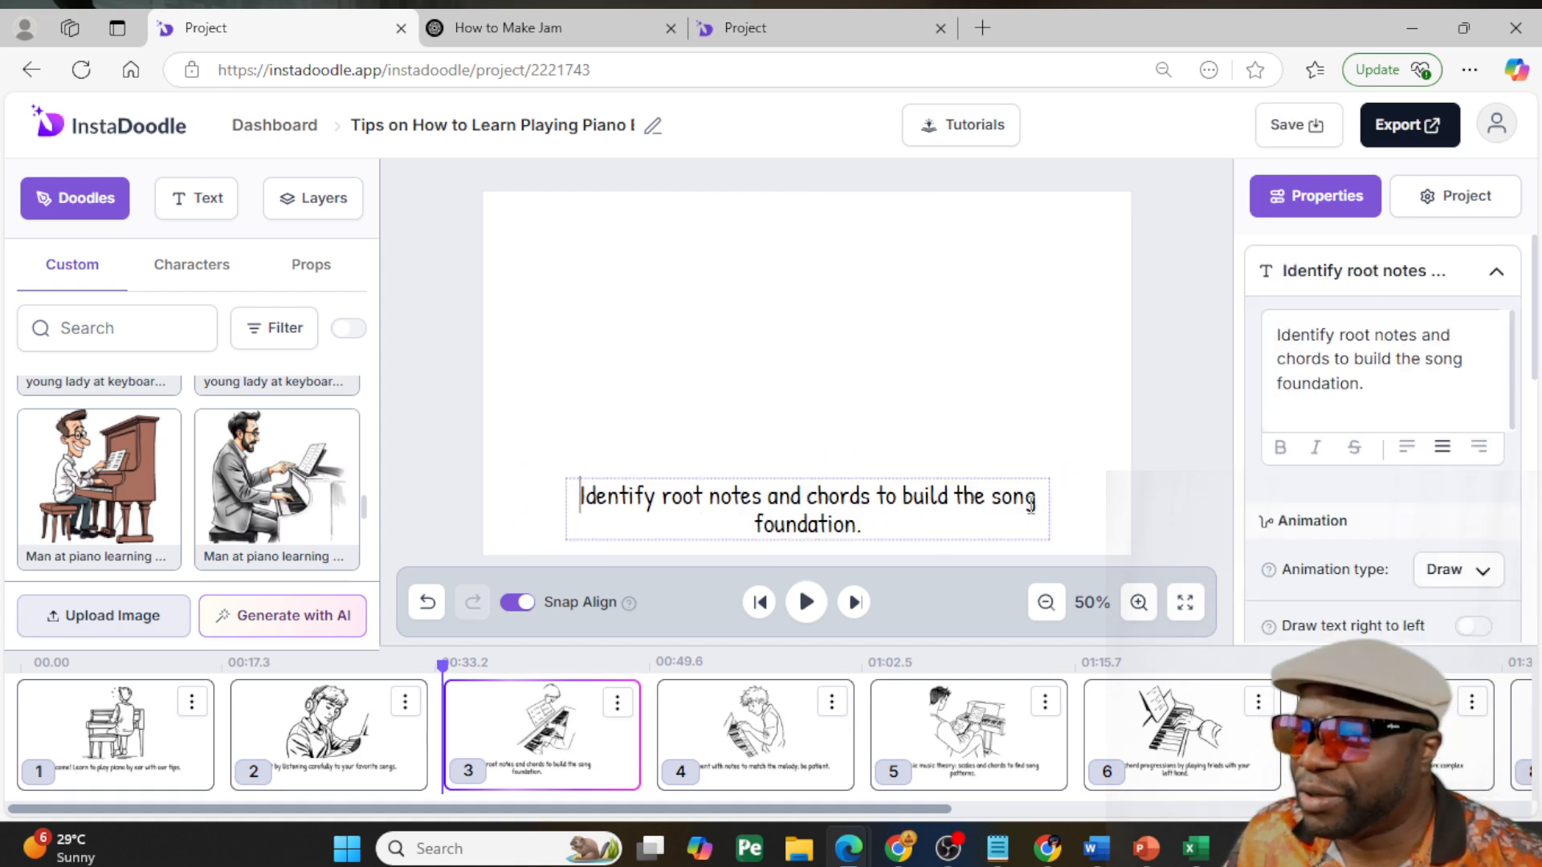
key(Delete)
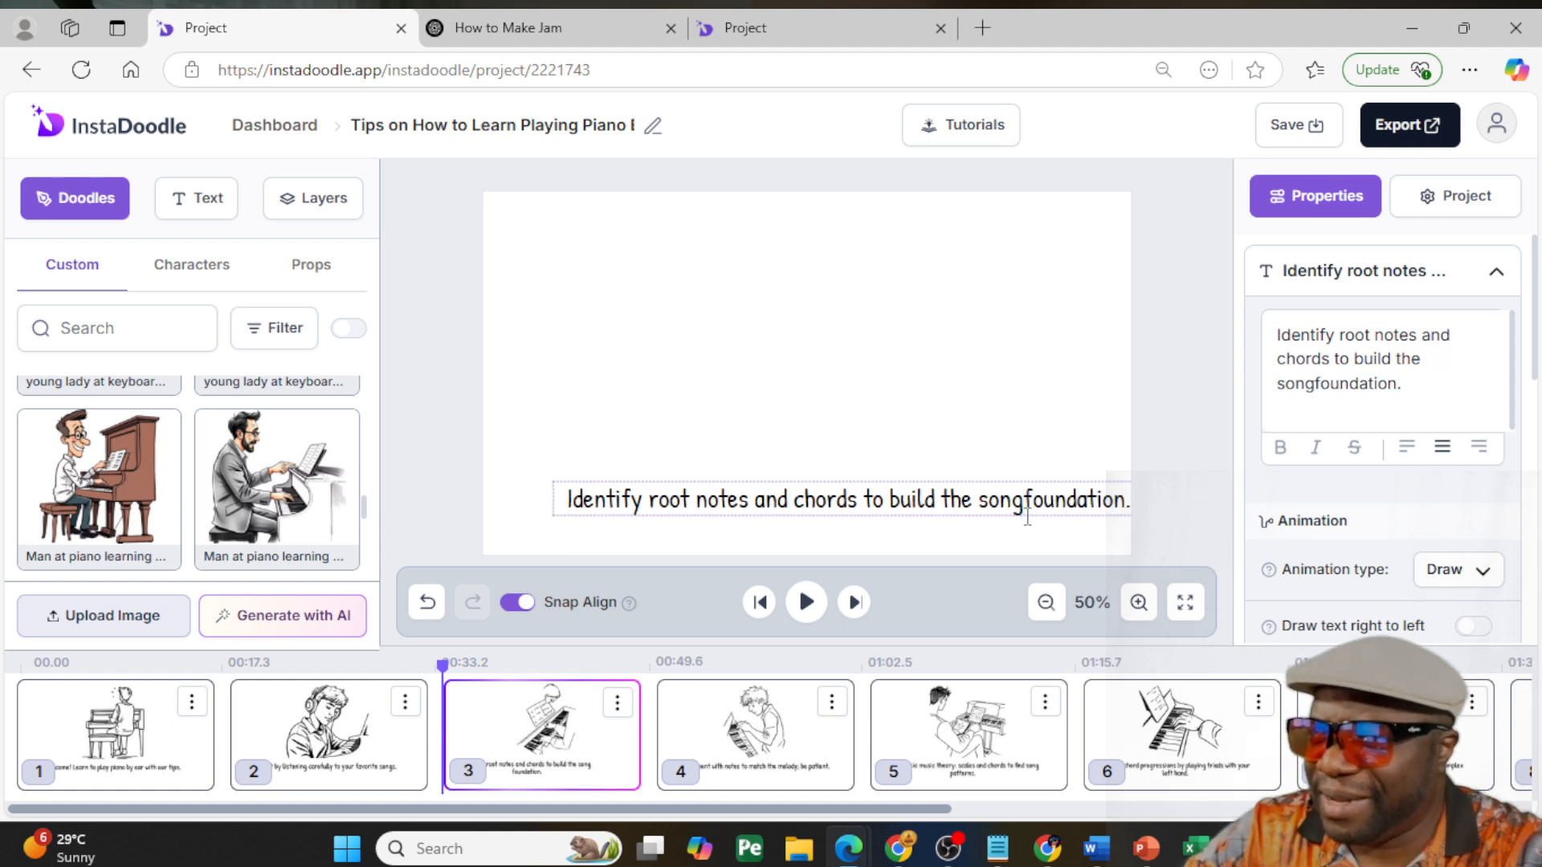
click(1189, 414)
drag(1022, 516, 992, 532)
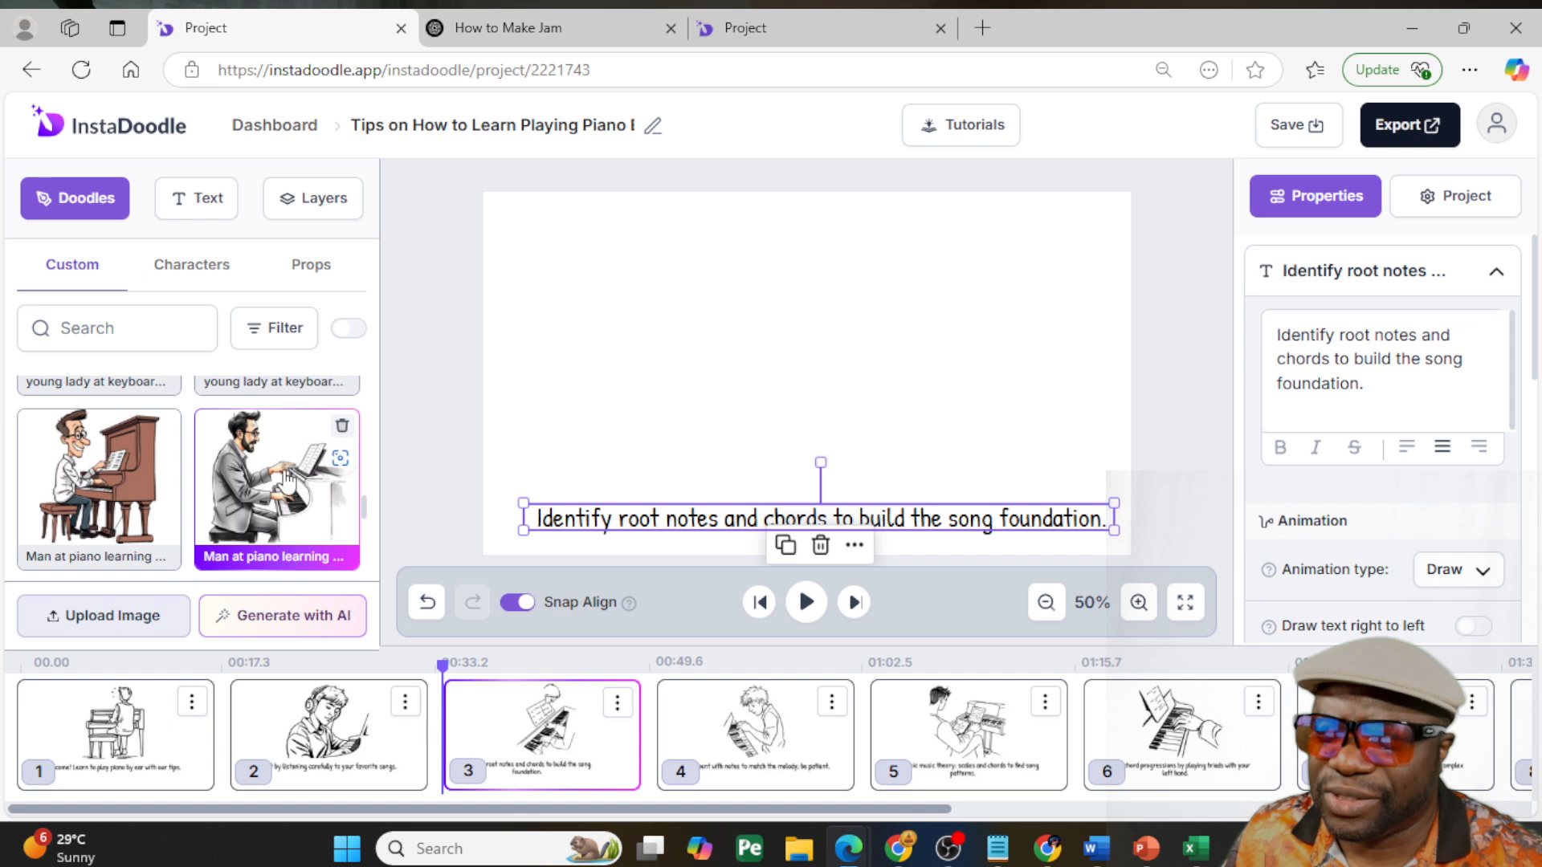
- Add the man in the gray suit at the piano to slide 3, enlarge and center him, and lower the caption slightly
click(334, 420)
click(751, 365)
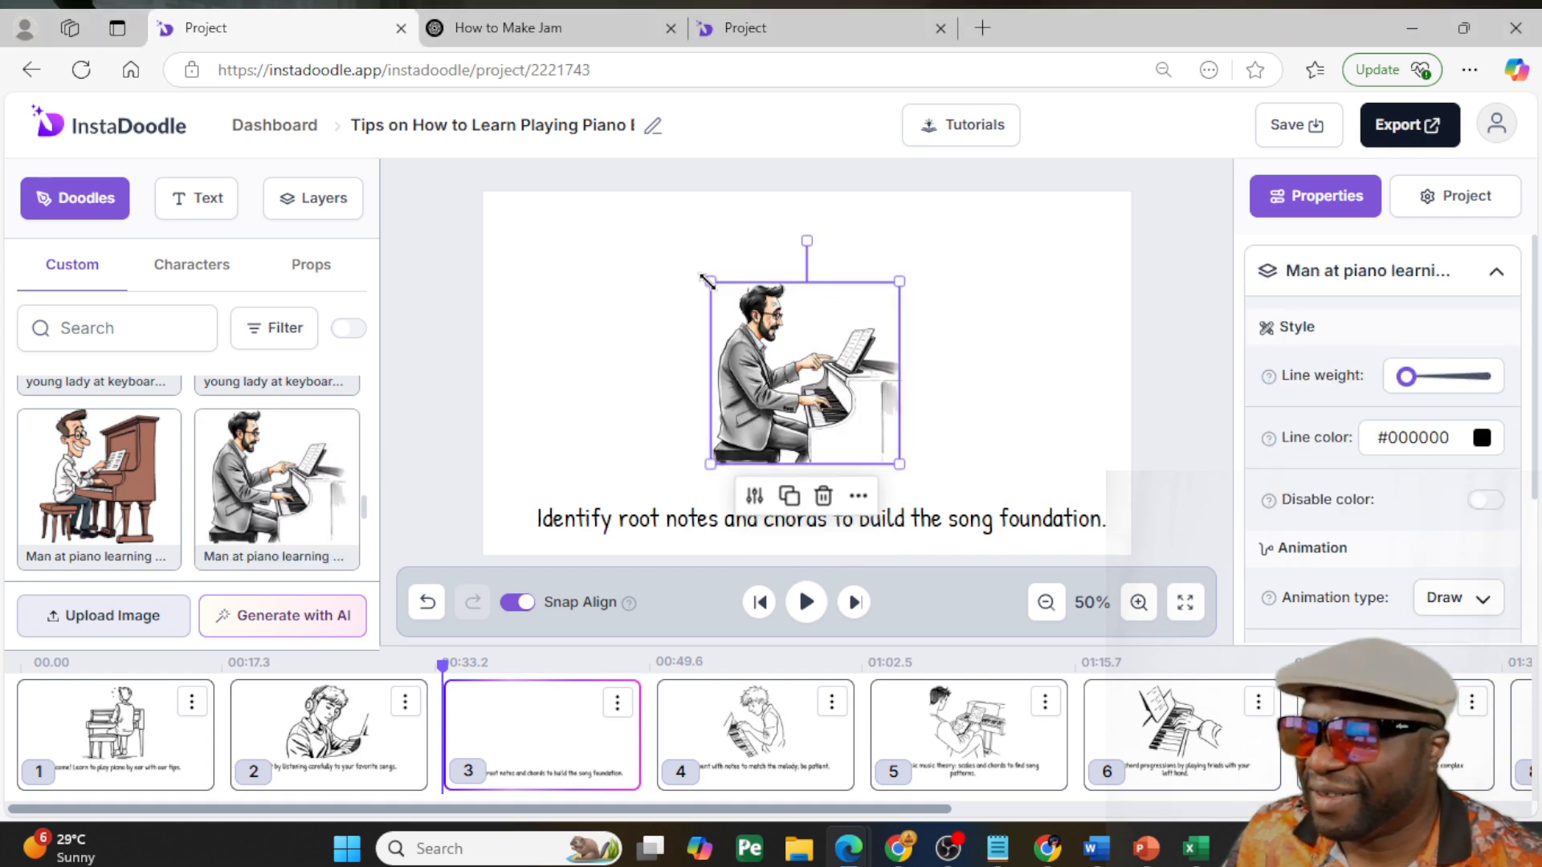
drag(711, 282, 492, 230)
drag(742, 330, 840, 394)
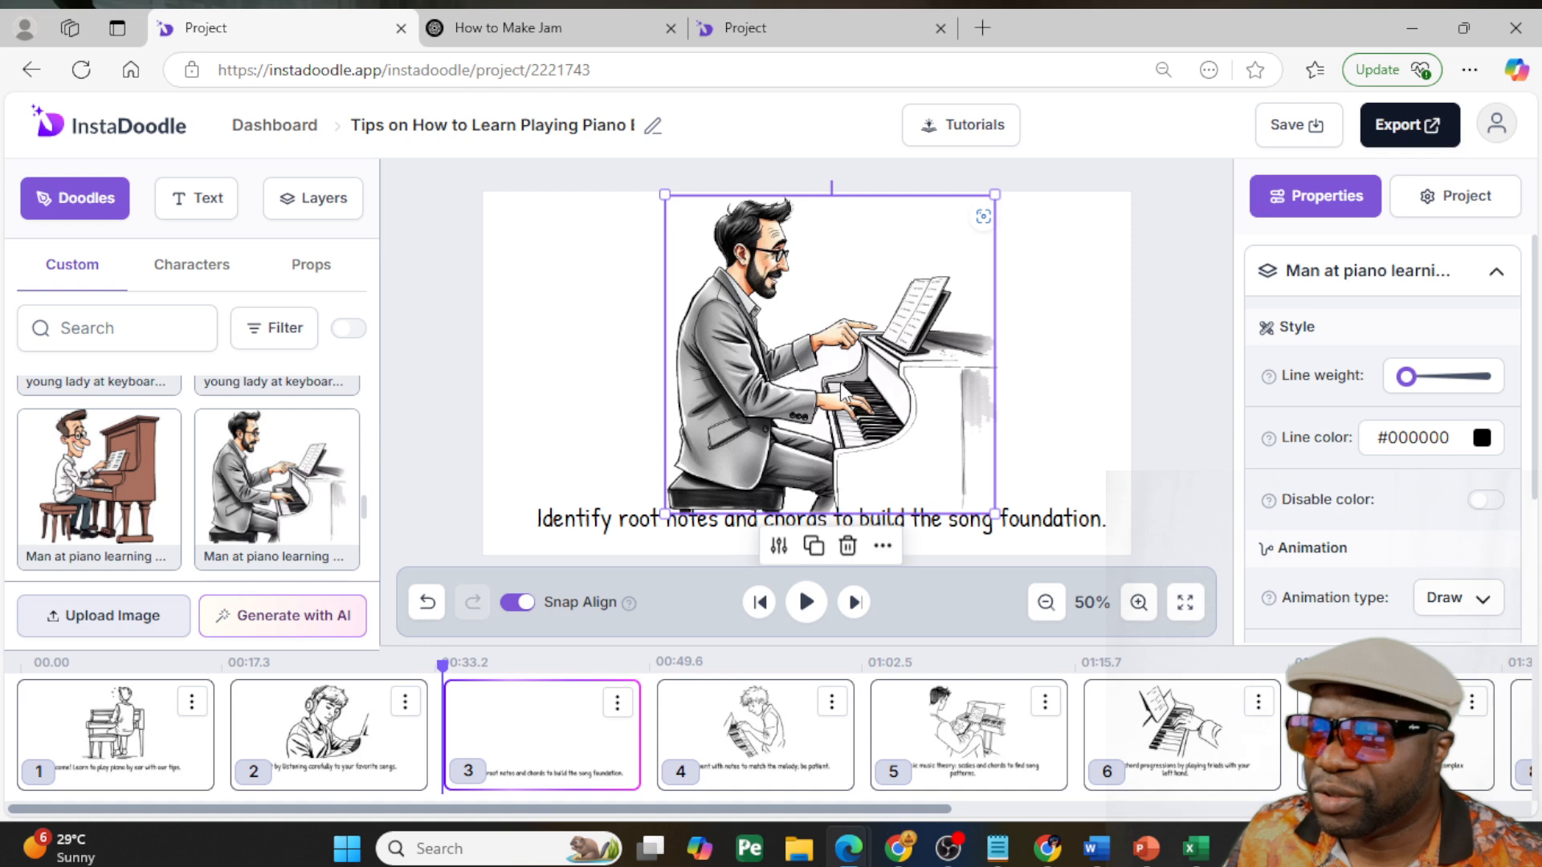
drag(635, 528, 631, 541)
drag(756, 378, 764, 384)
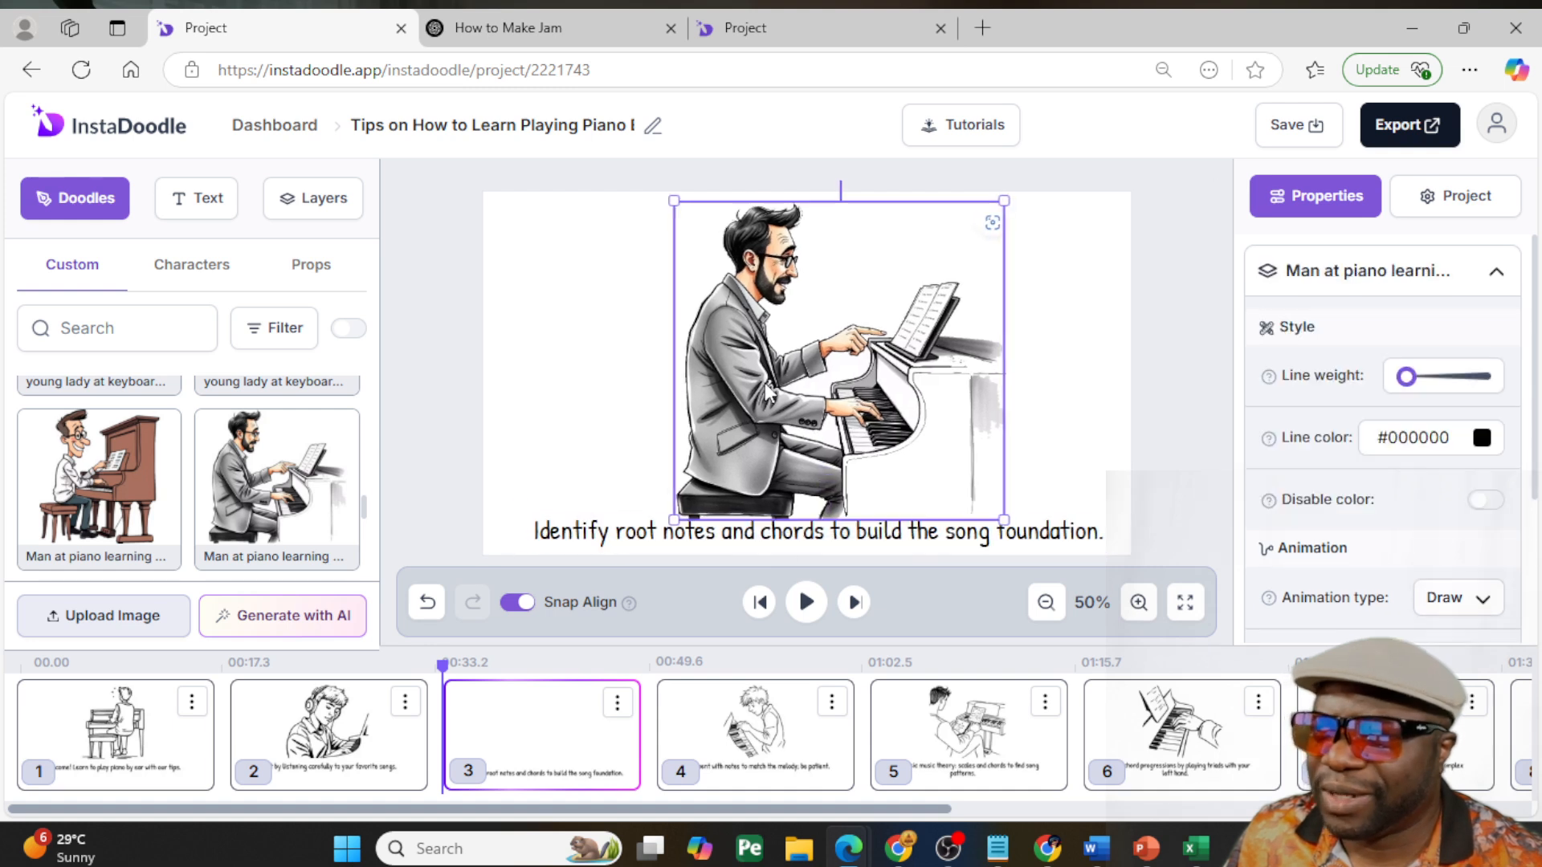
- Delete the line drawing of the person at the keyboard from slide 4
click(787, 735)
click(854, 351)
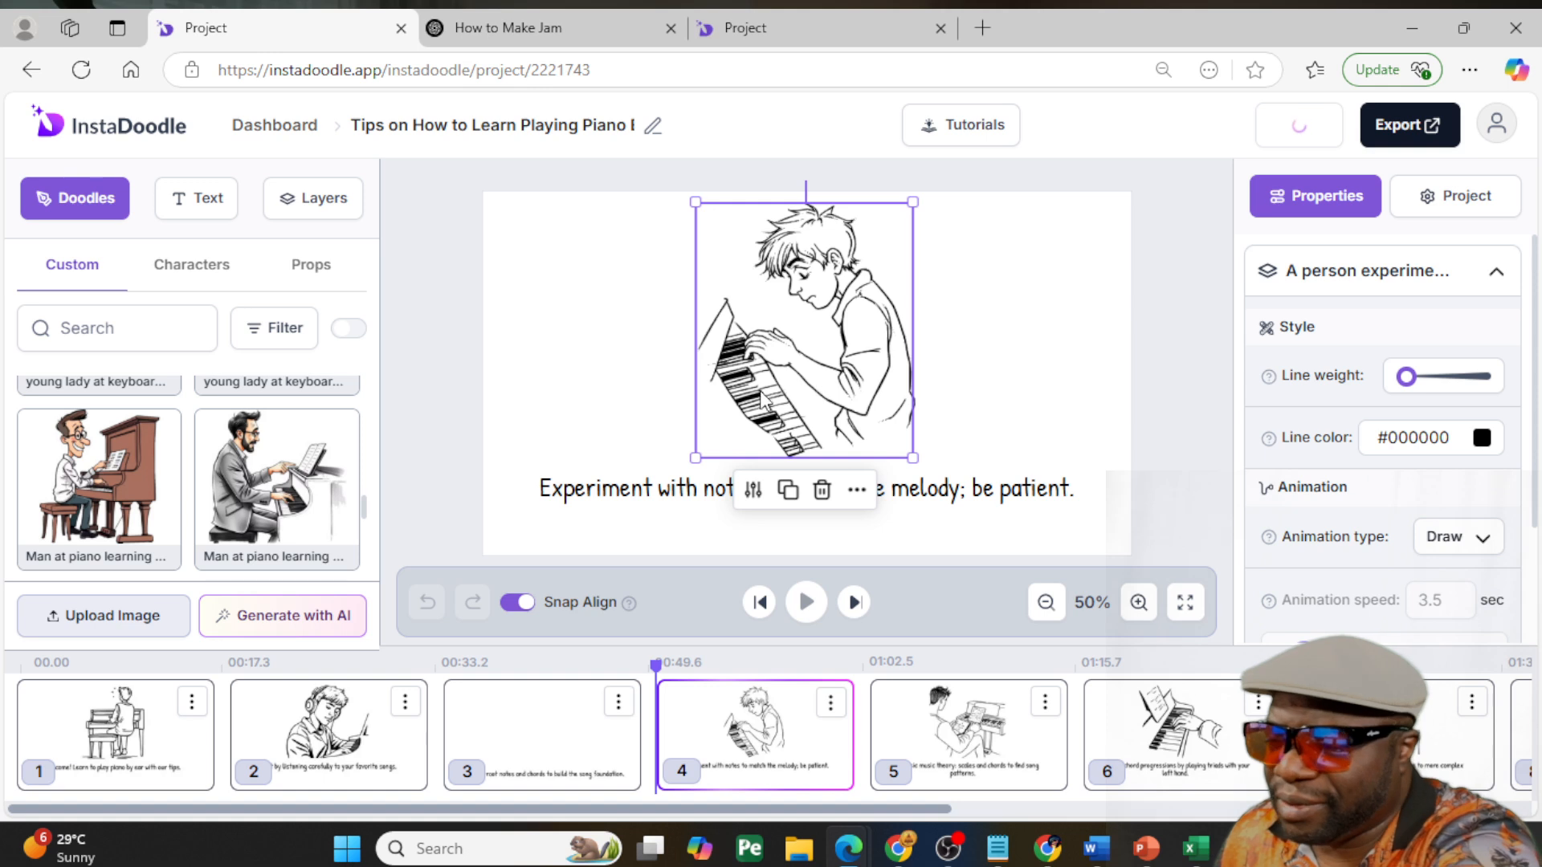
key(Delete)
- Add the man in the blue suit at the brown piano to slide 4, enlarge and center him, and lower the caption
scroll(177, 497, down, 3)
click(241, 450)
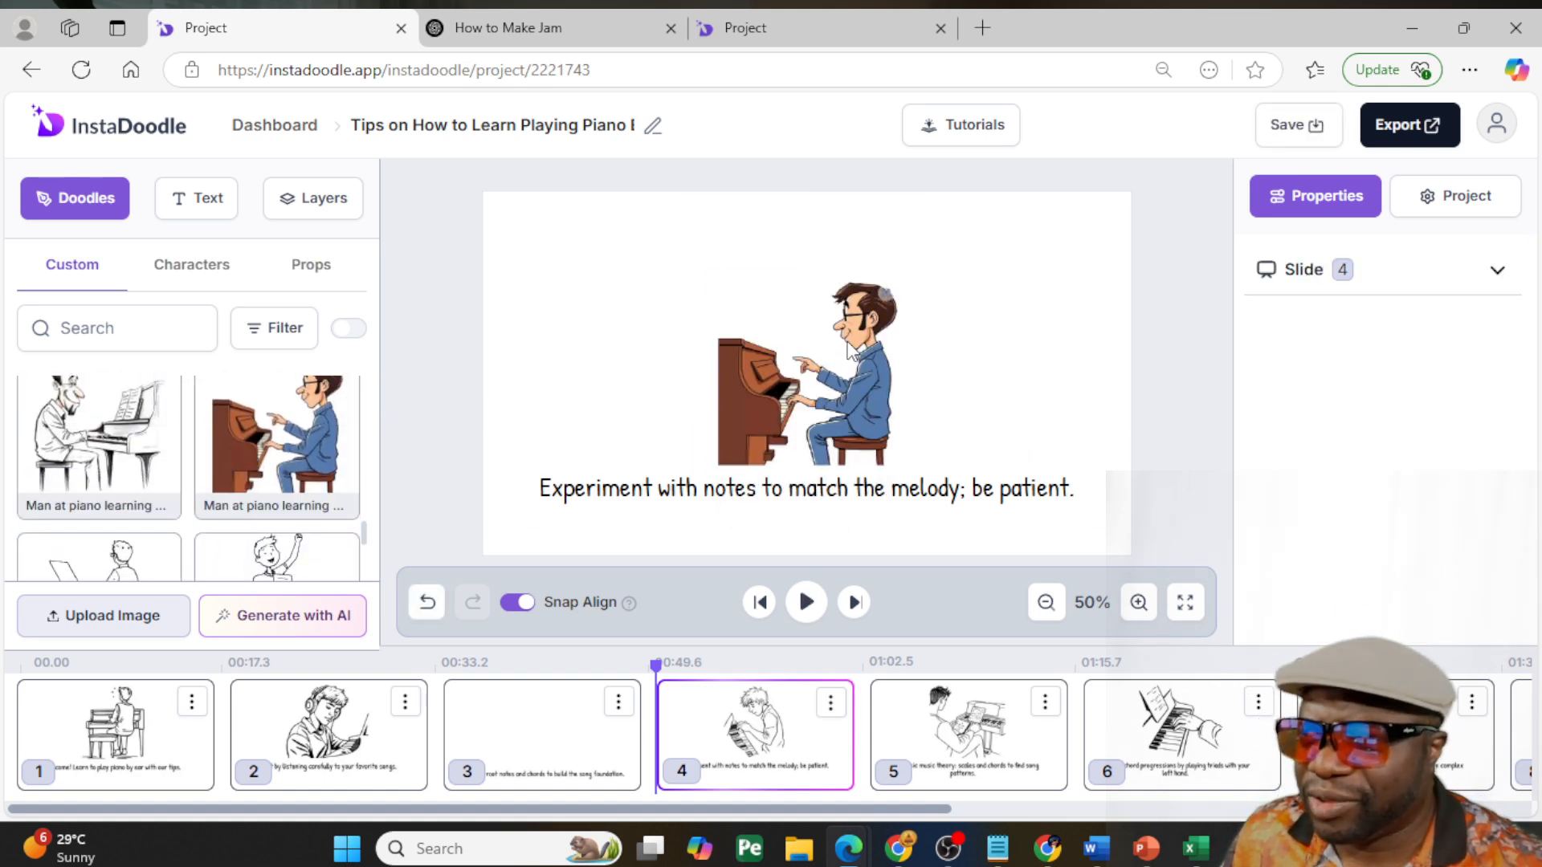
click(849, 349)
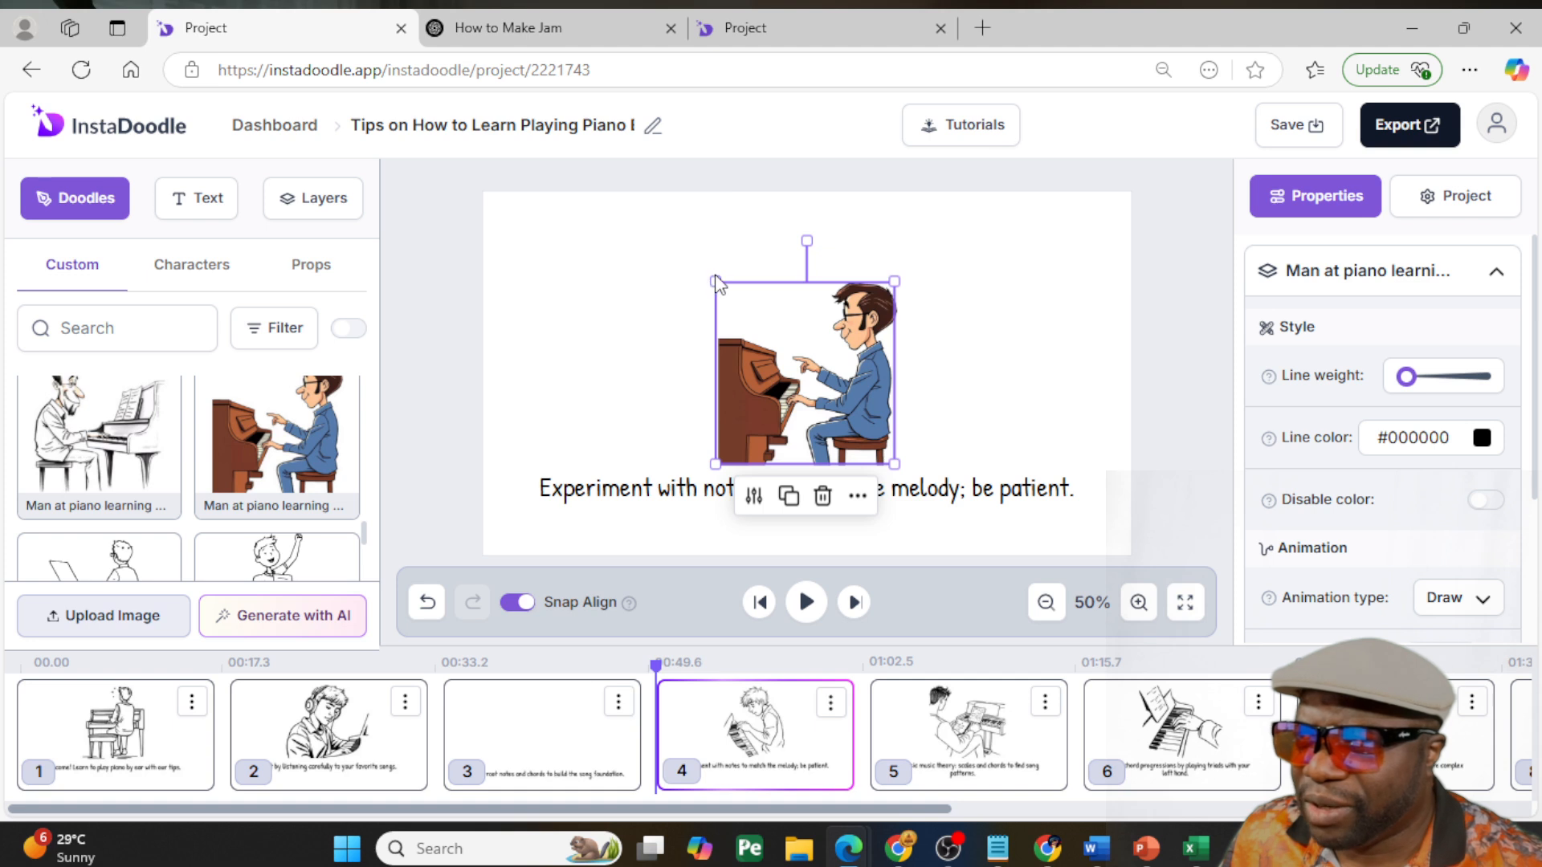
drag(716, 283, 614, 259)
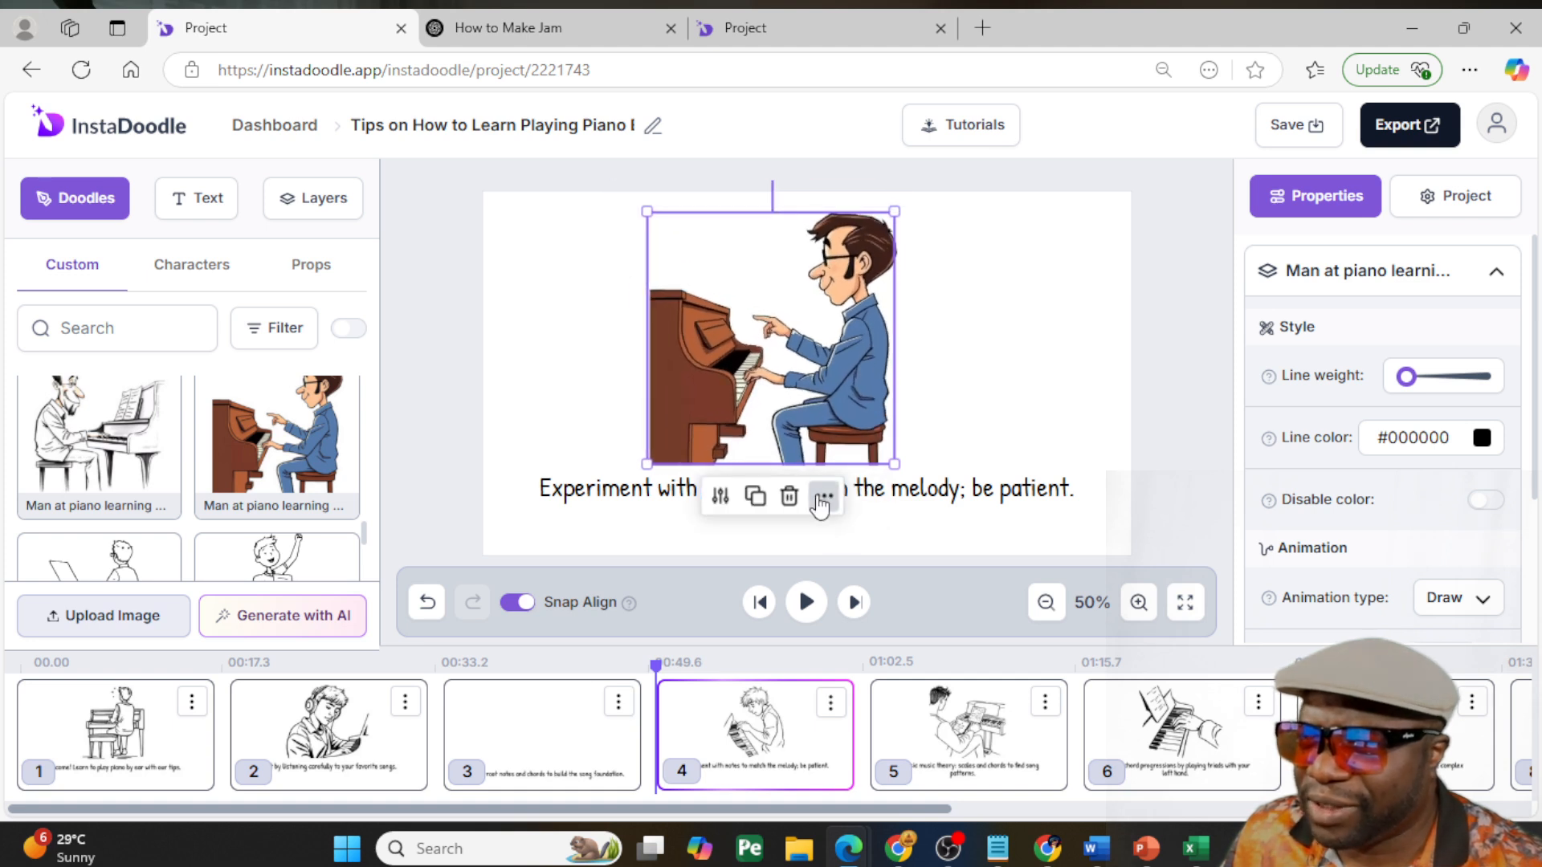
drag(988, 492, 980, 526)
mouse_move(854, 377)
mouse_down()
mouse_move(864, 403)
mouse_move(858, 385)
mouse_up()
mouse_move(653, 225)
mouse_down()
mouse_move(623, 213)
mouse_move(640, 205)
mouse_up()
drag(770, 332, 816, 352)
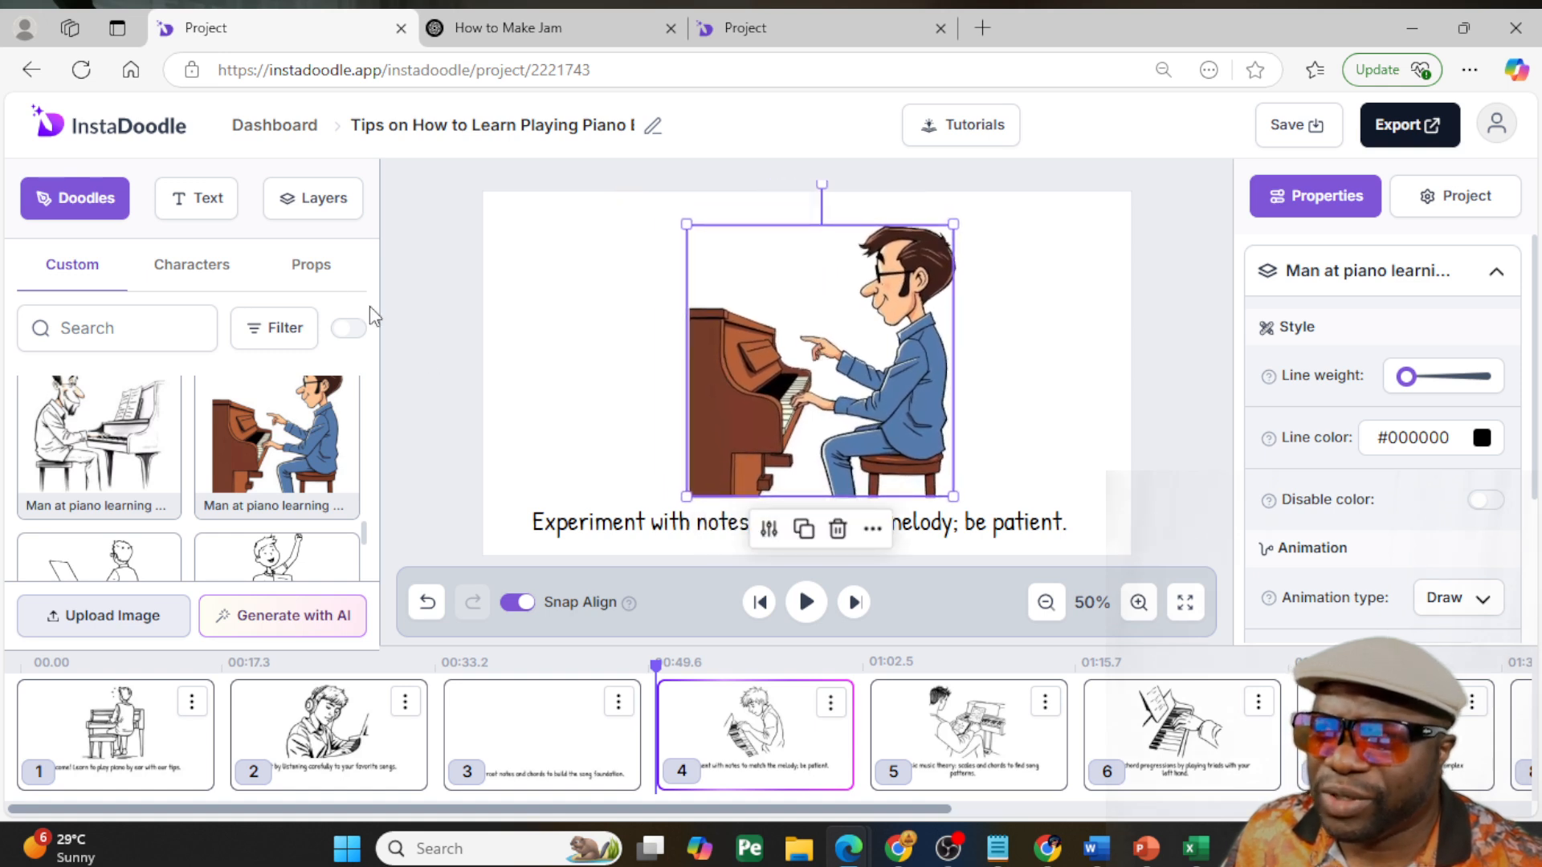
- Search the props for "shelf" and place the colored Wall Shelf in slide 4's upper-left area
click(316, 277)
click(169, 313)
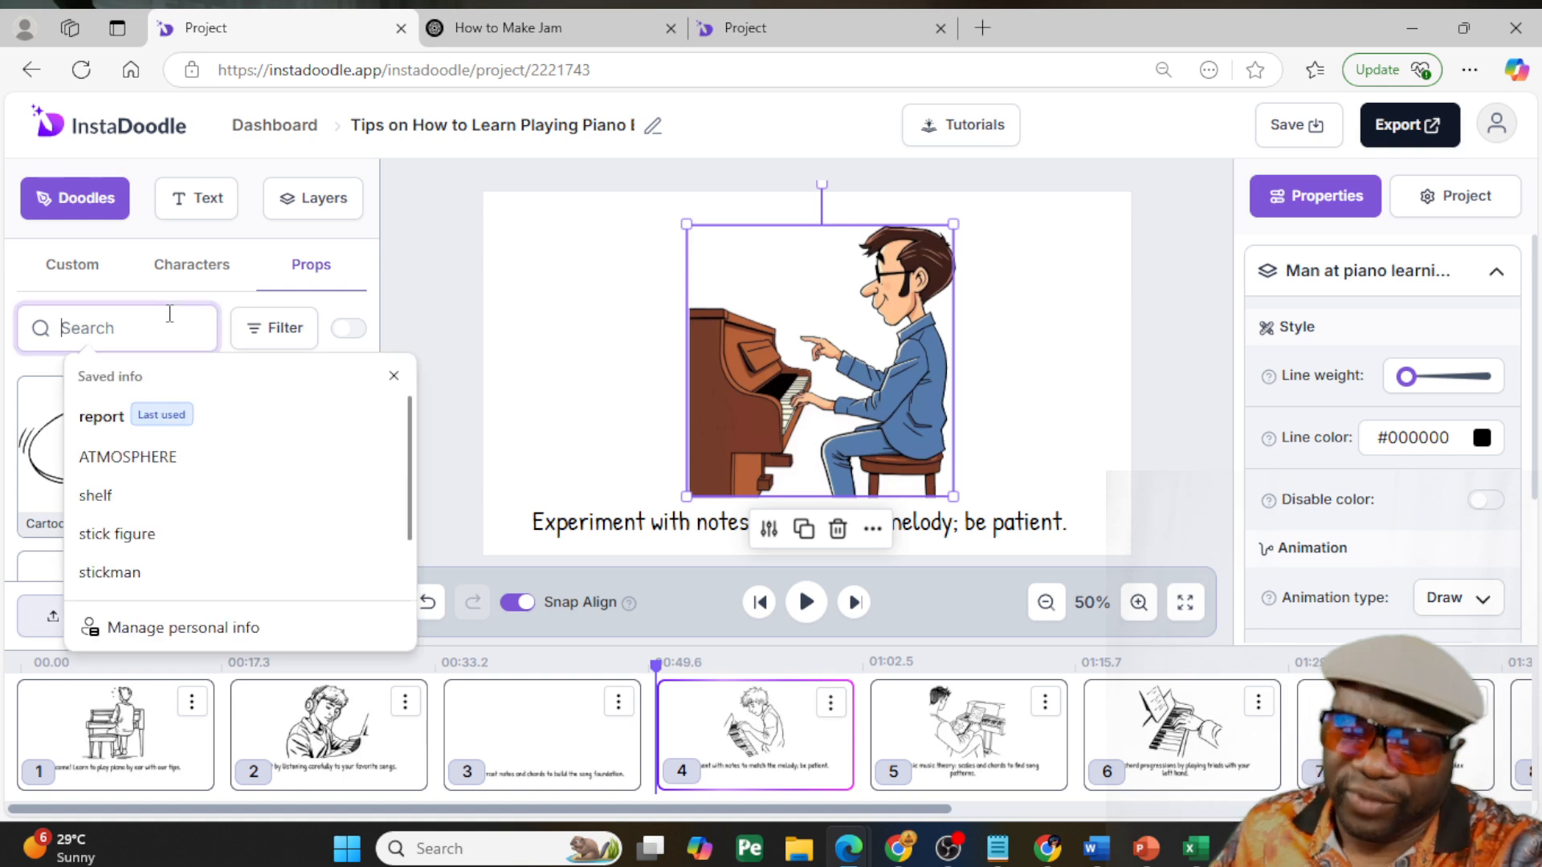
text(shelf)
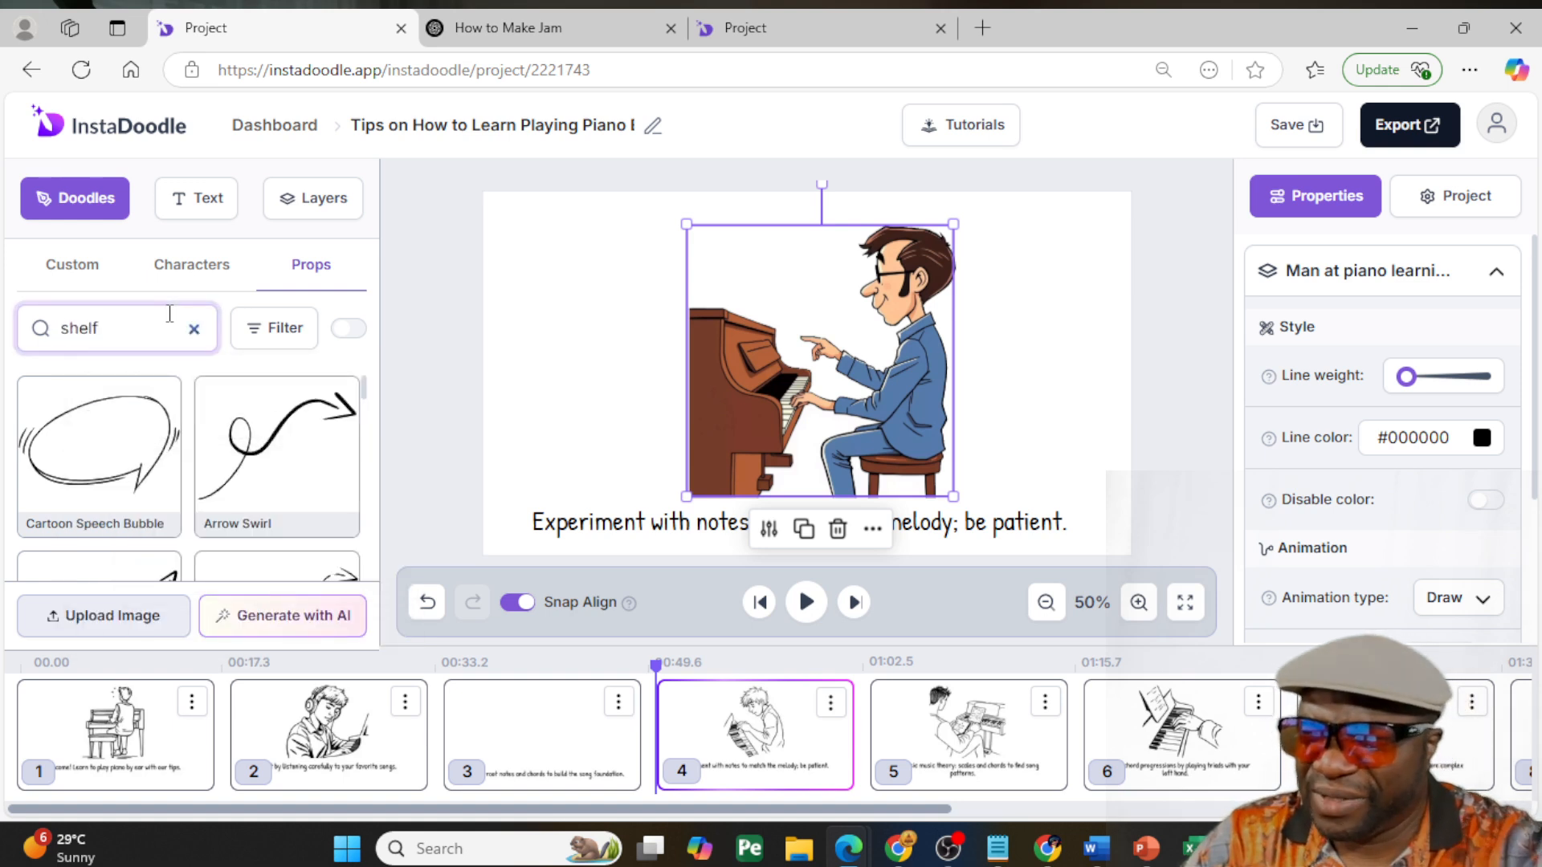
scroll(255, 499, down, 2)
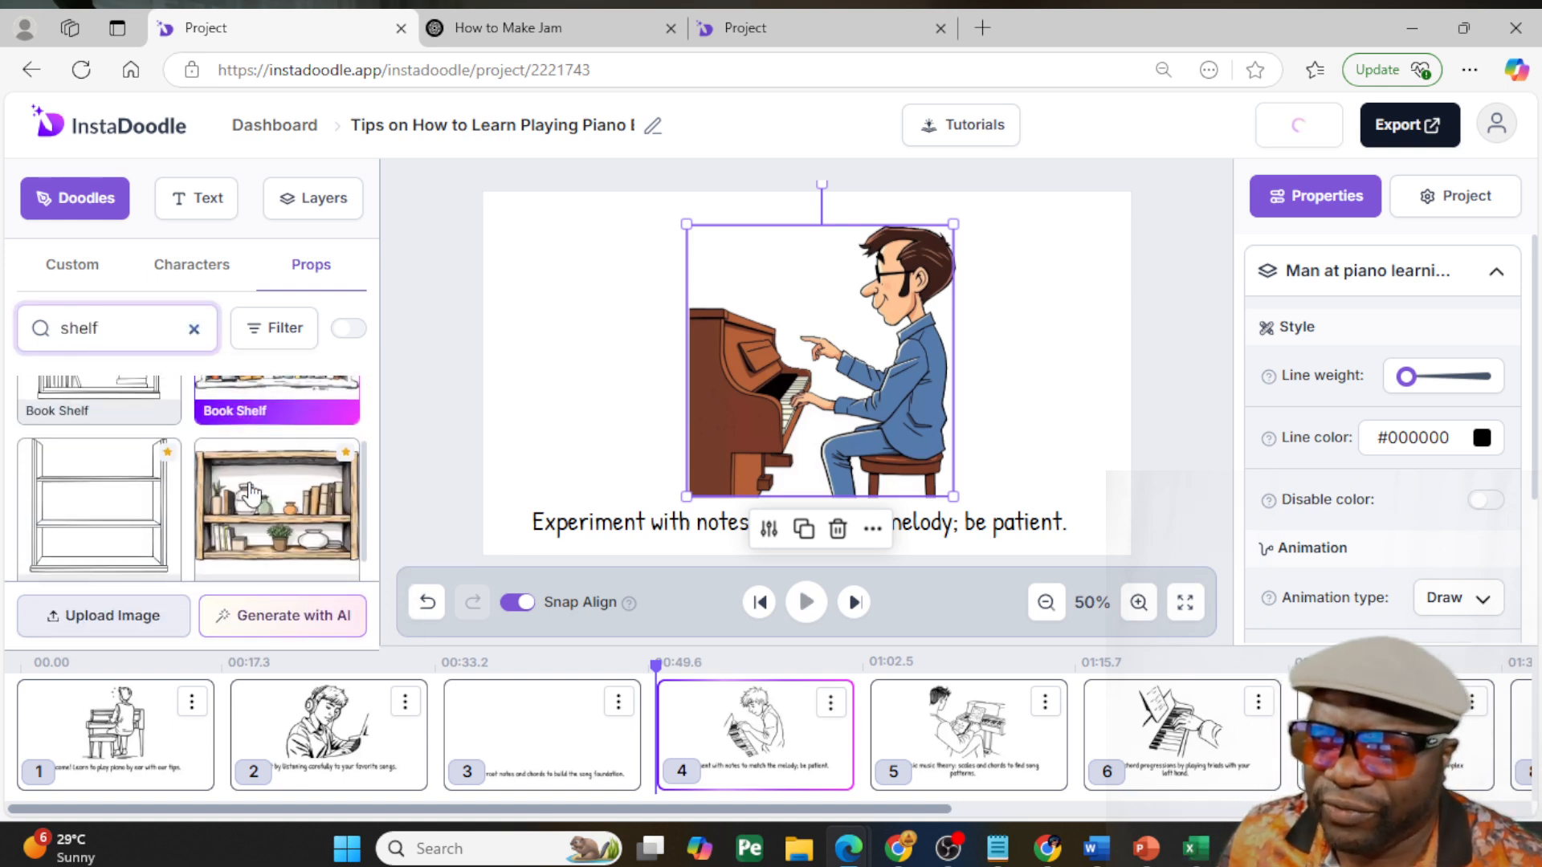
click(255, 499)
drag(784, 373, 606, 294)
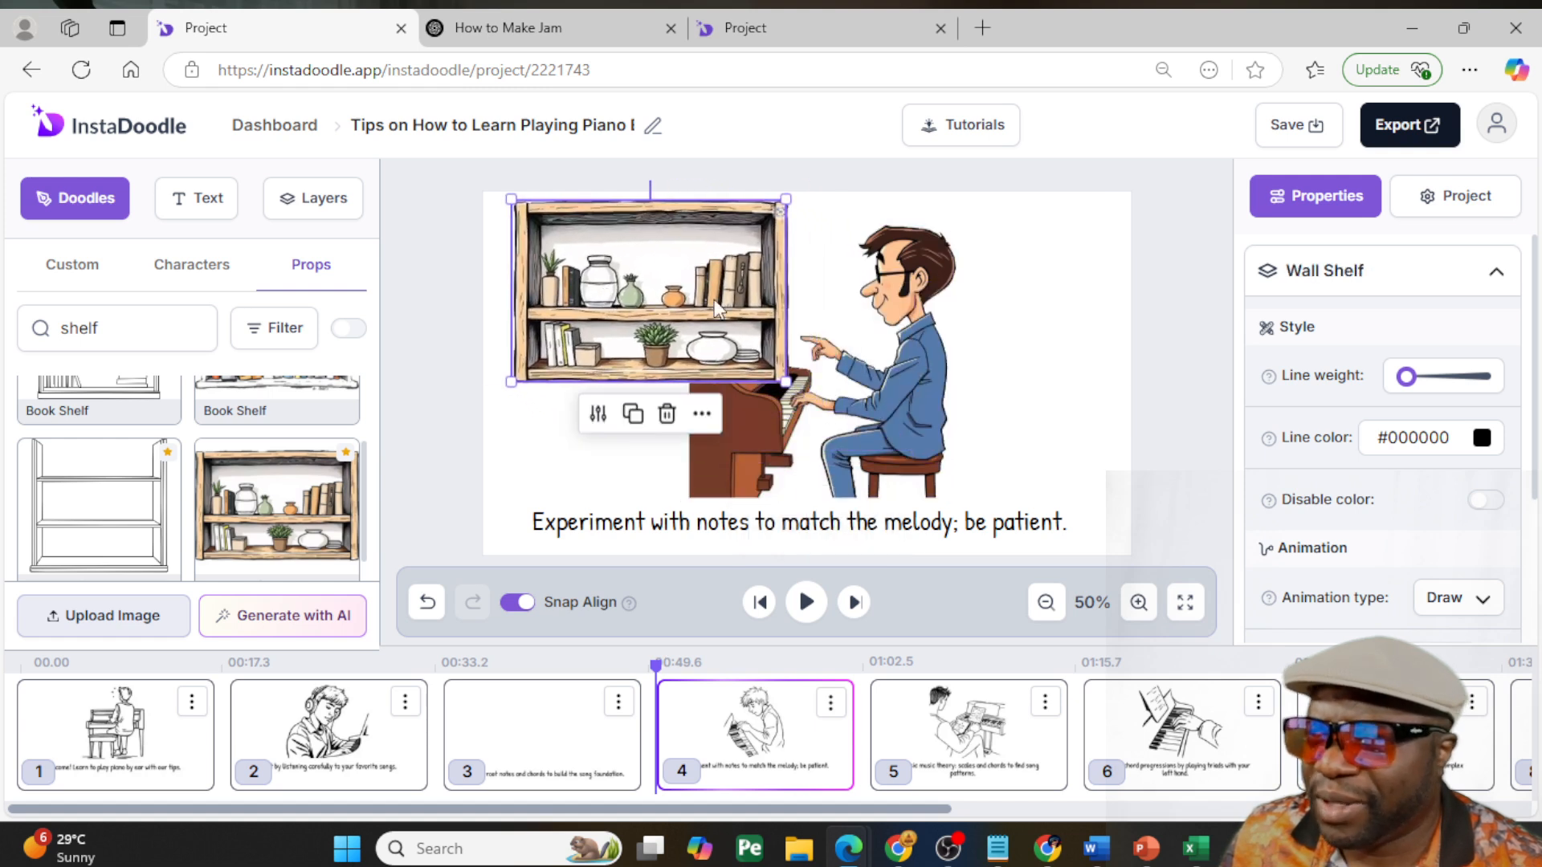
- Send the wall shelf behind the man at the piano, shrink it, and reposition the man beside it
right_click(701, 281)
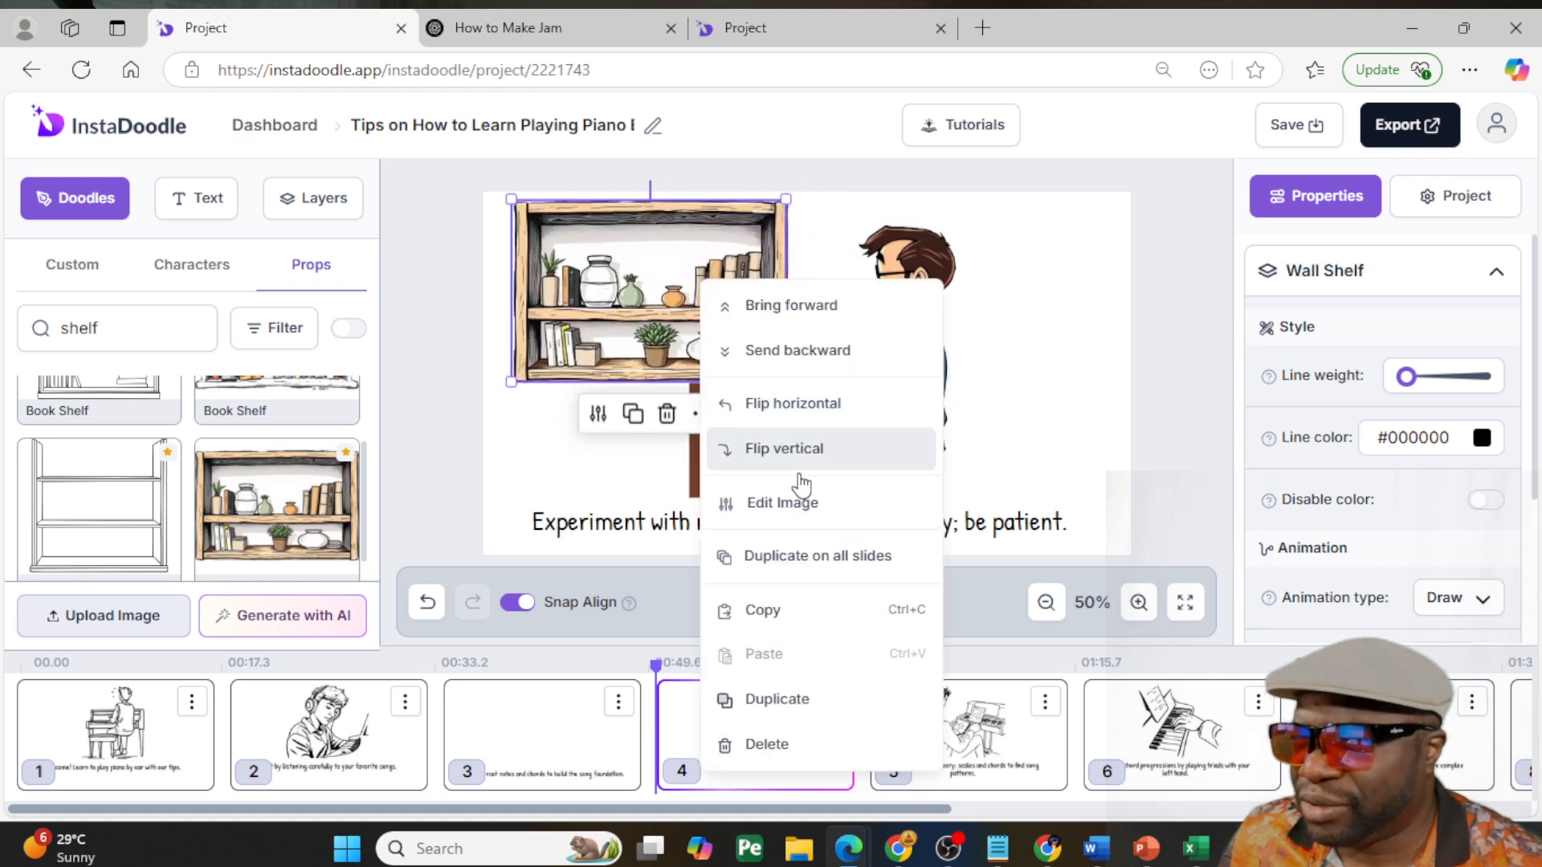
click(792, 350)
drag(835, 391, 821, 396)
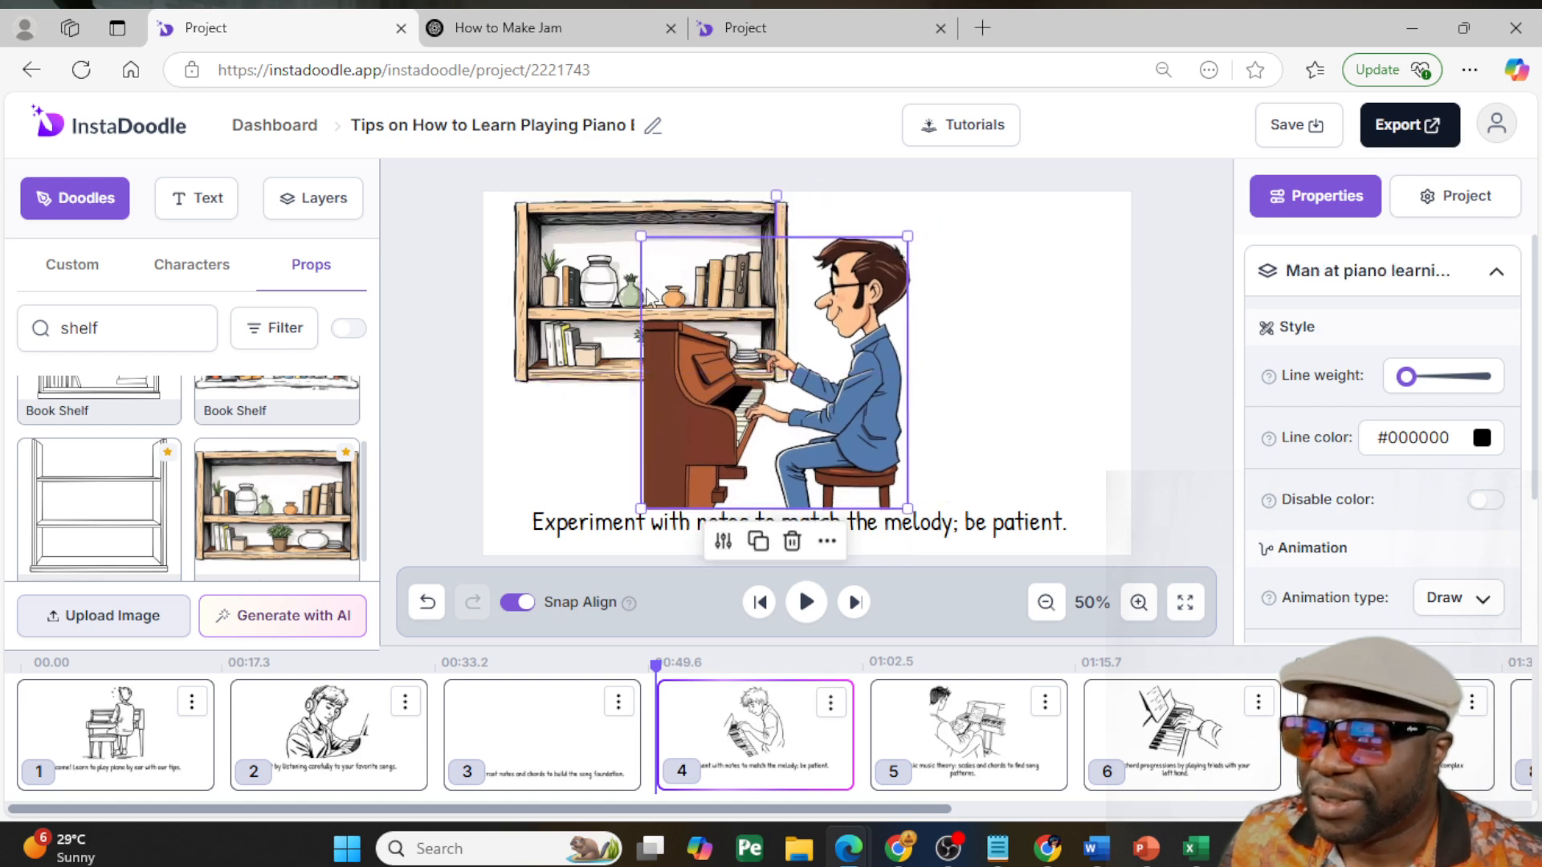
click(632, 220)
drag(508, 382, 598, 326)
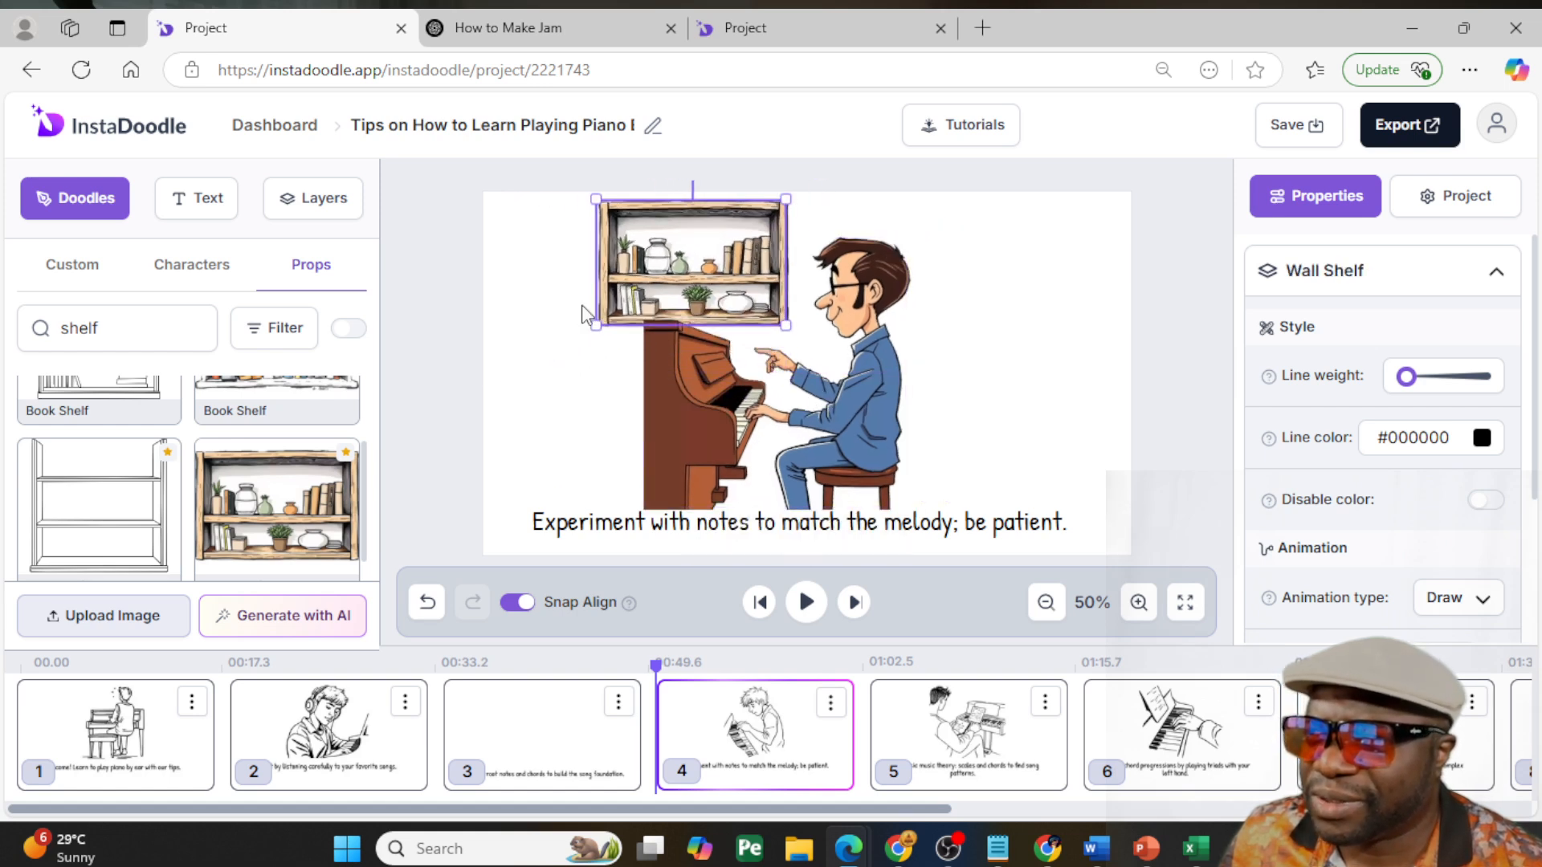
drag(833, 395, 893, 384)
- Delete the line drawing of the hand on the piano keys from slide 6
click(915, 726)
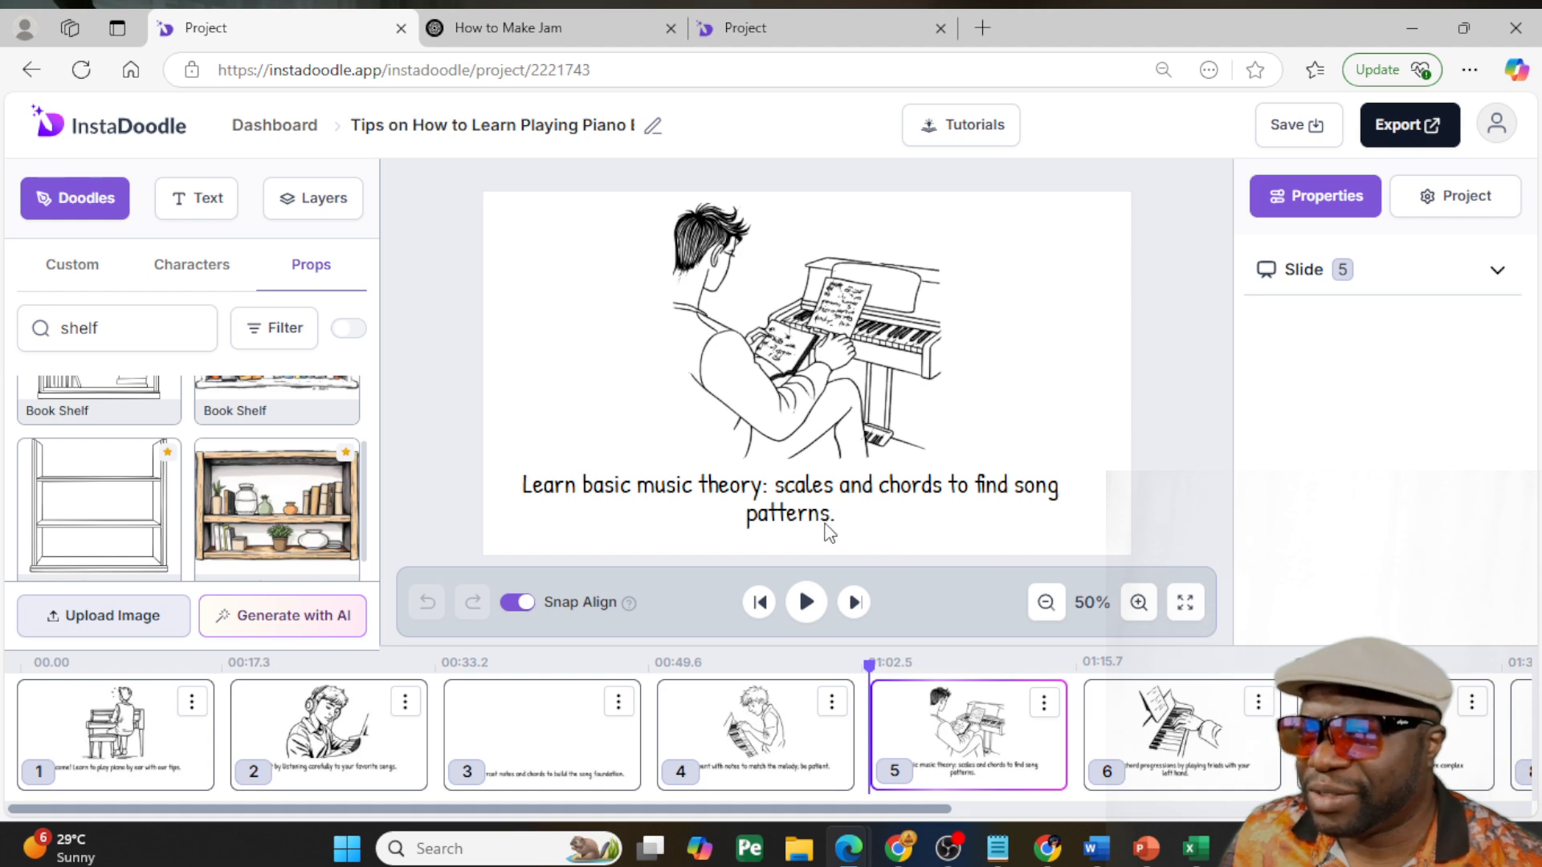
click(1187, 775)
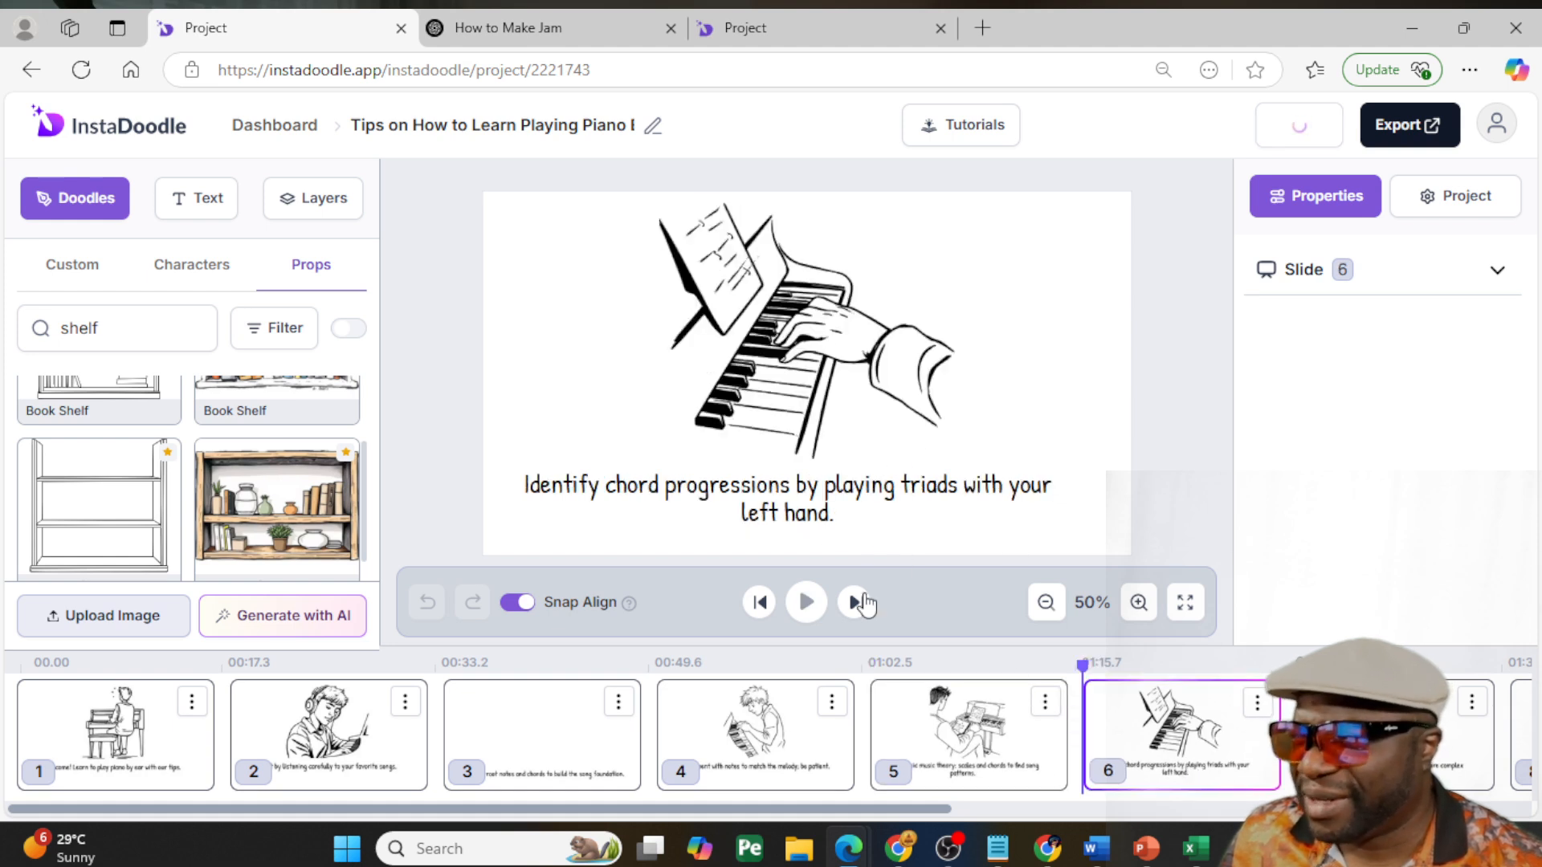
drag(868, 809, 1035, 808)
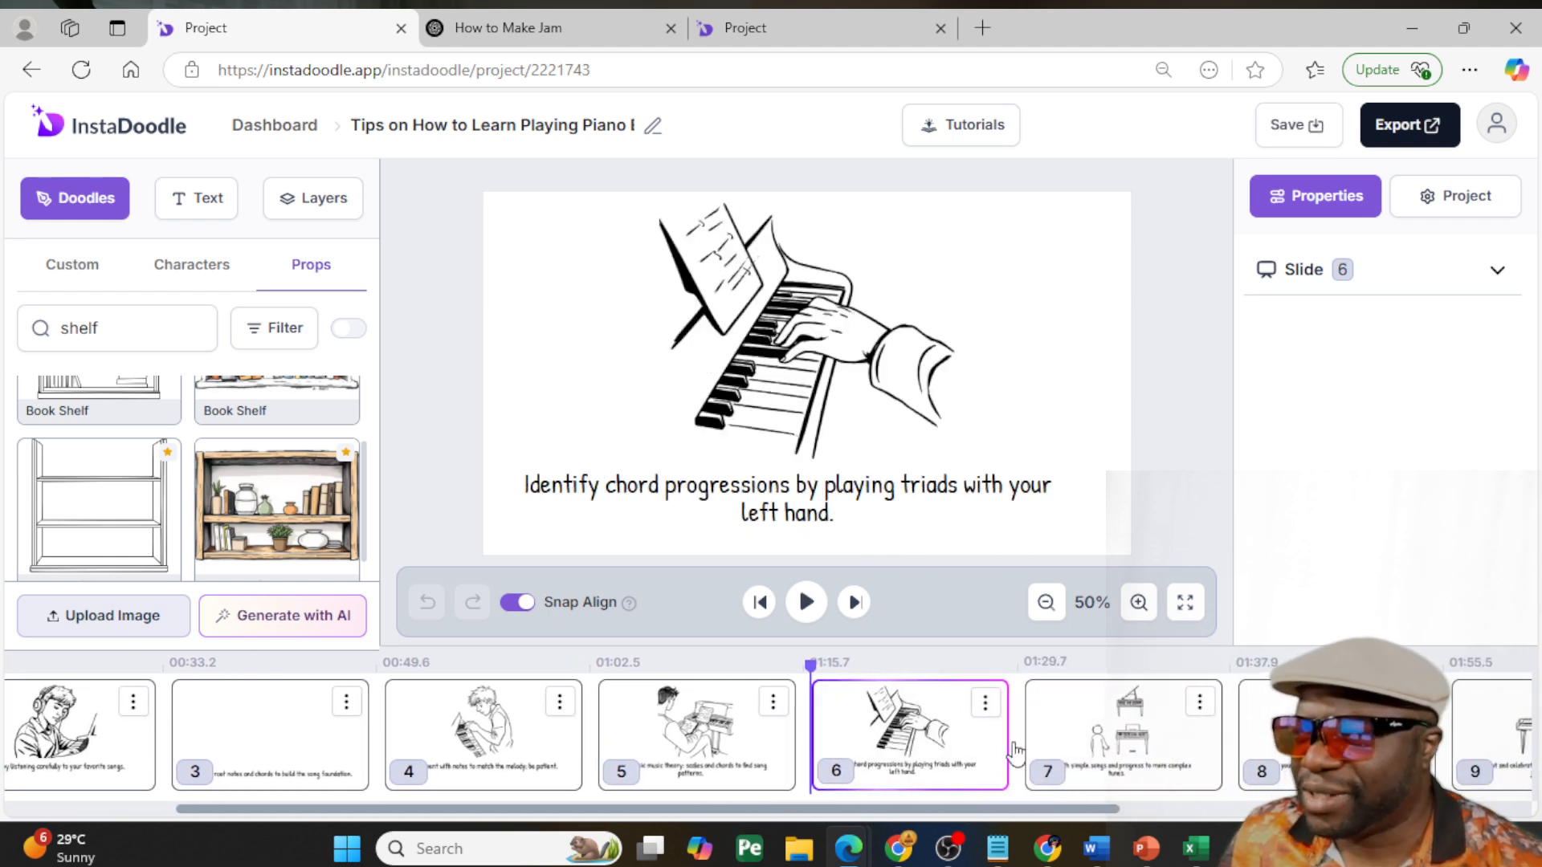
click(802, 379)
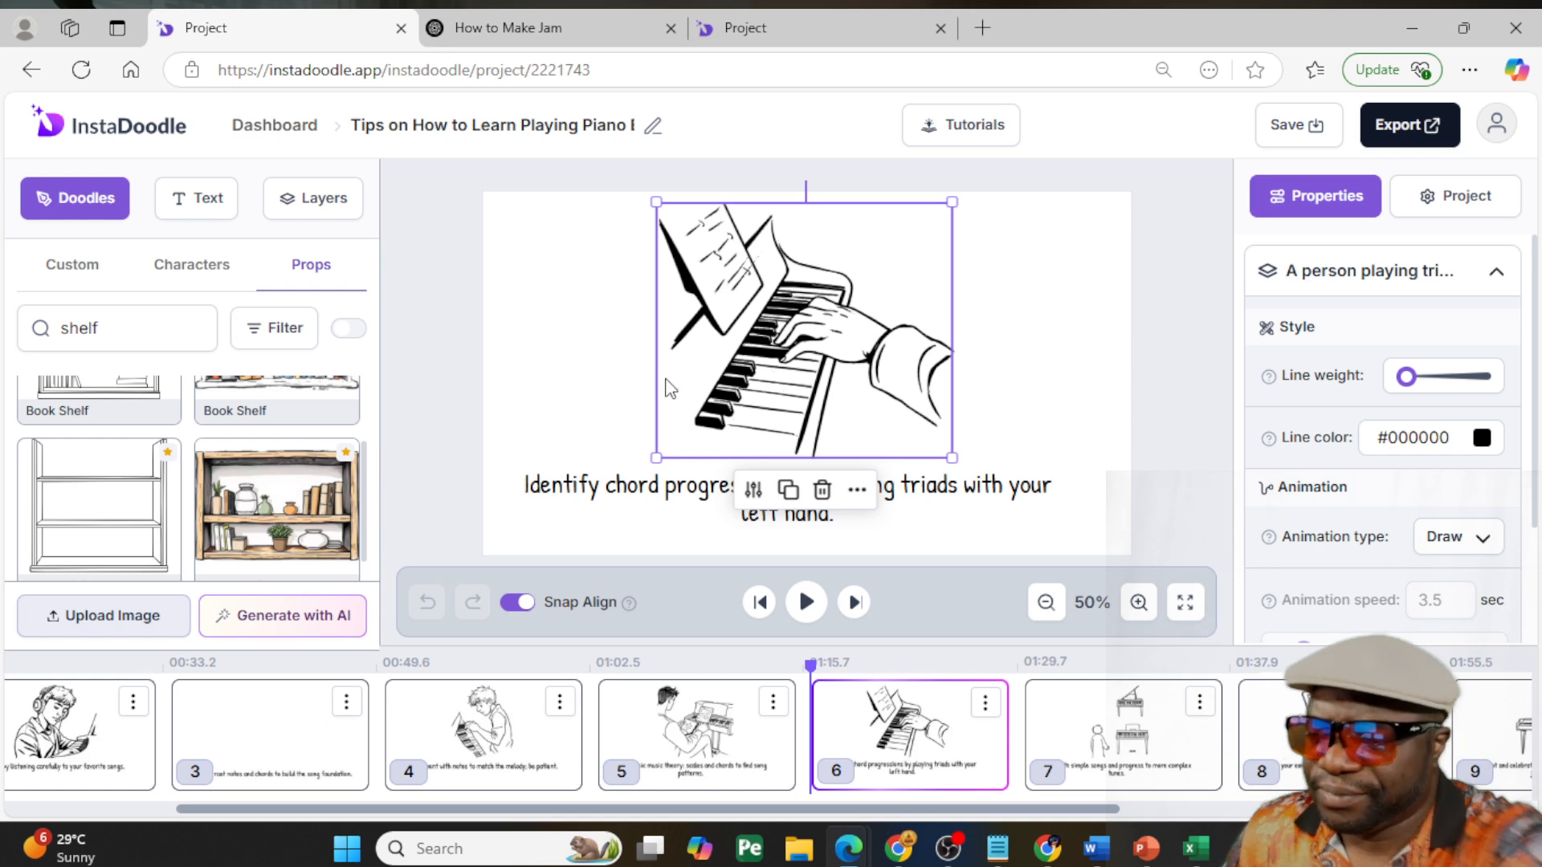
key(Delete)
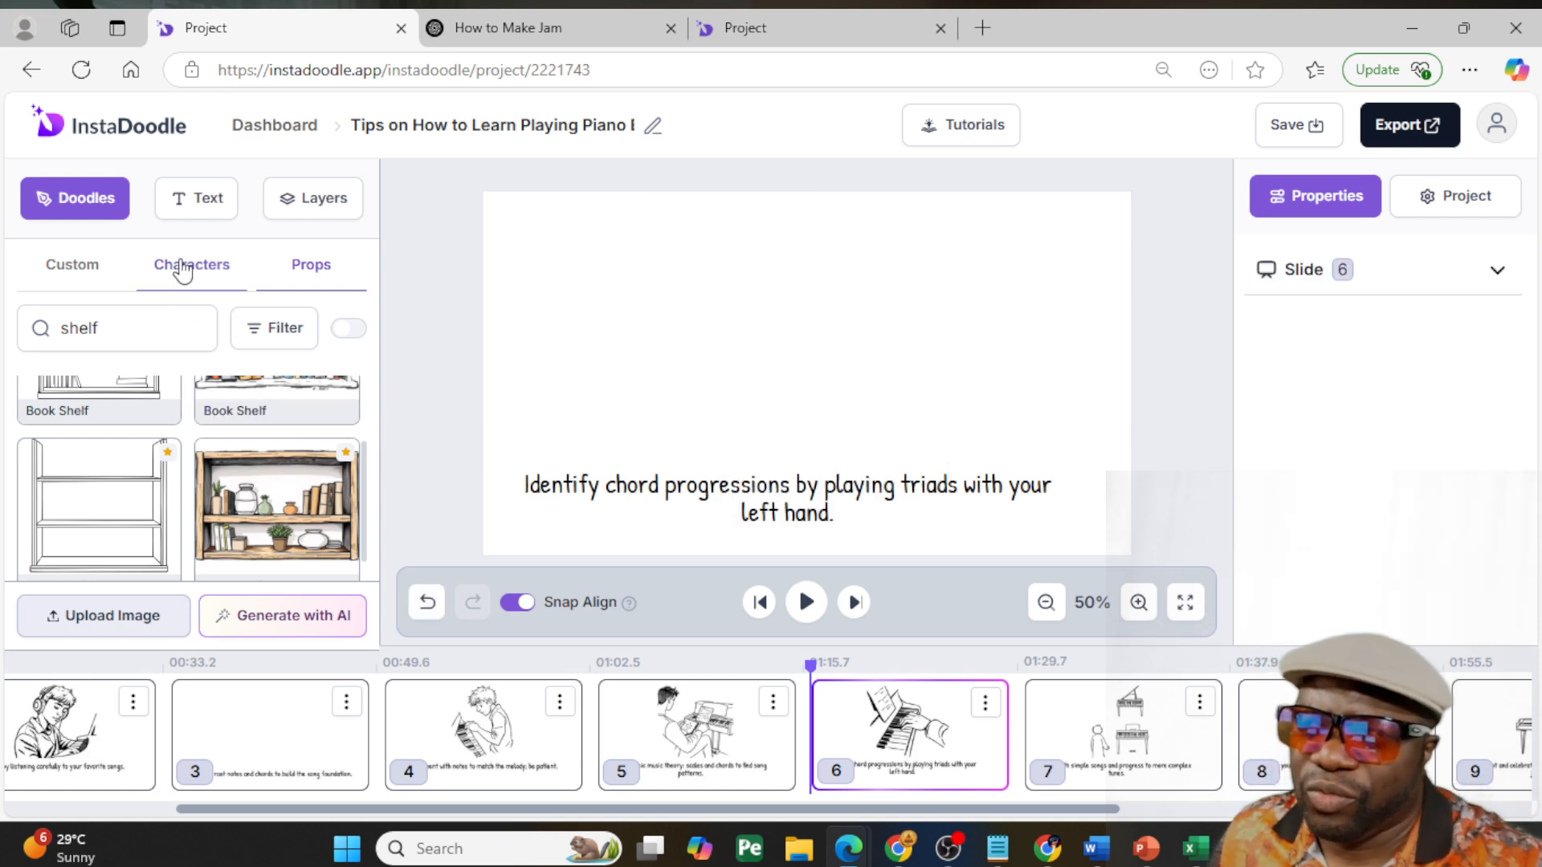
- Add the young lady with headphones and white top at the keyboard to slide 6, enlarge and center her, and lower the caption
click(85, 272)
scroll(241, 506, down, 10)
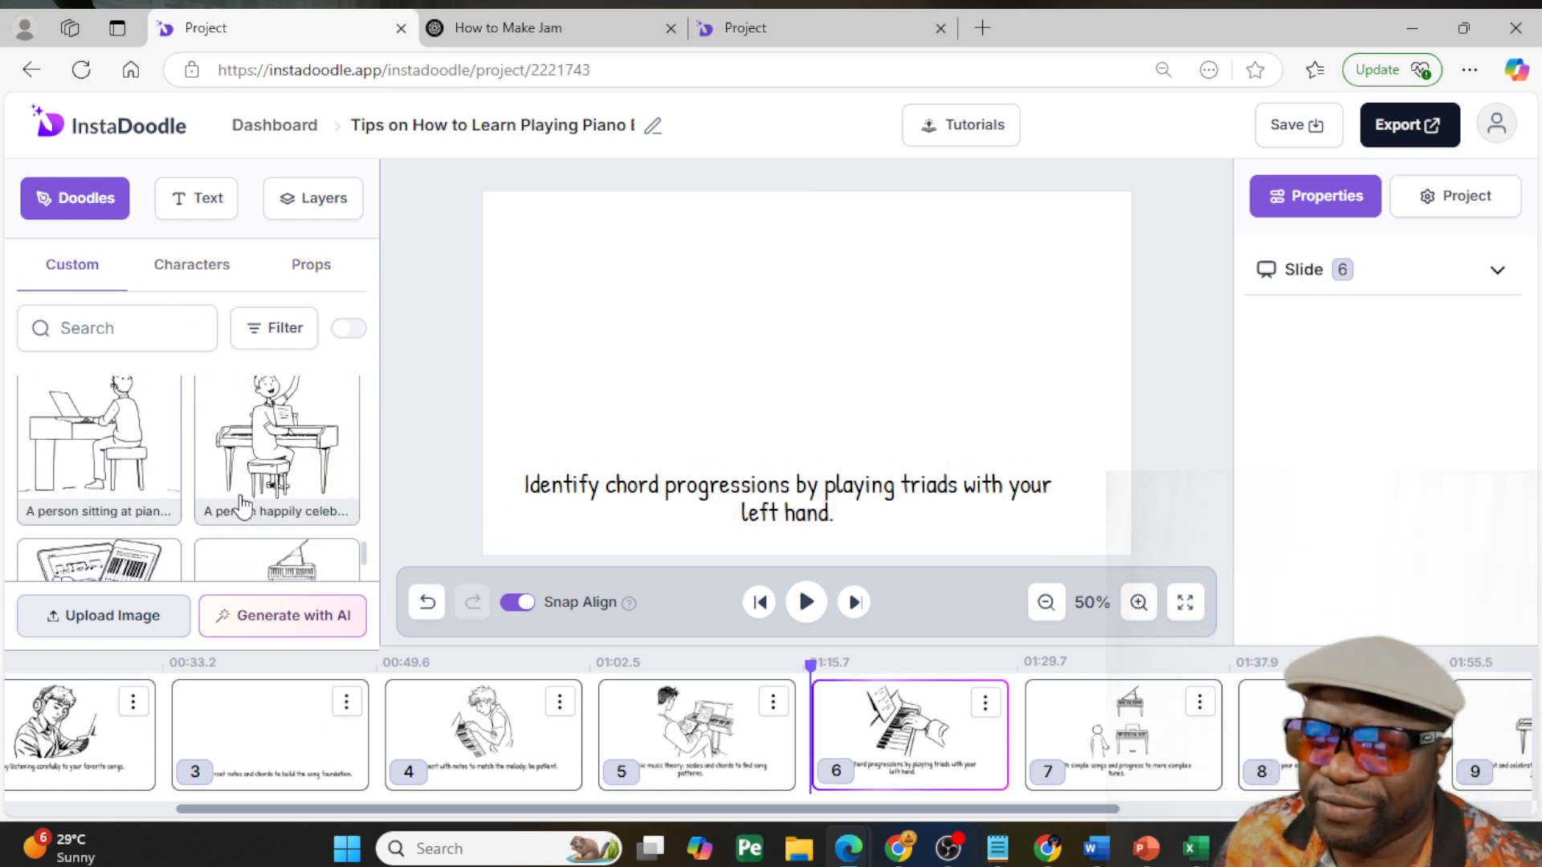
scroll(240, 506, down, 2)
scroll(240, 506, up, 2)
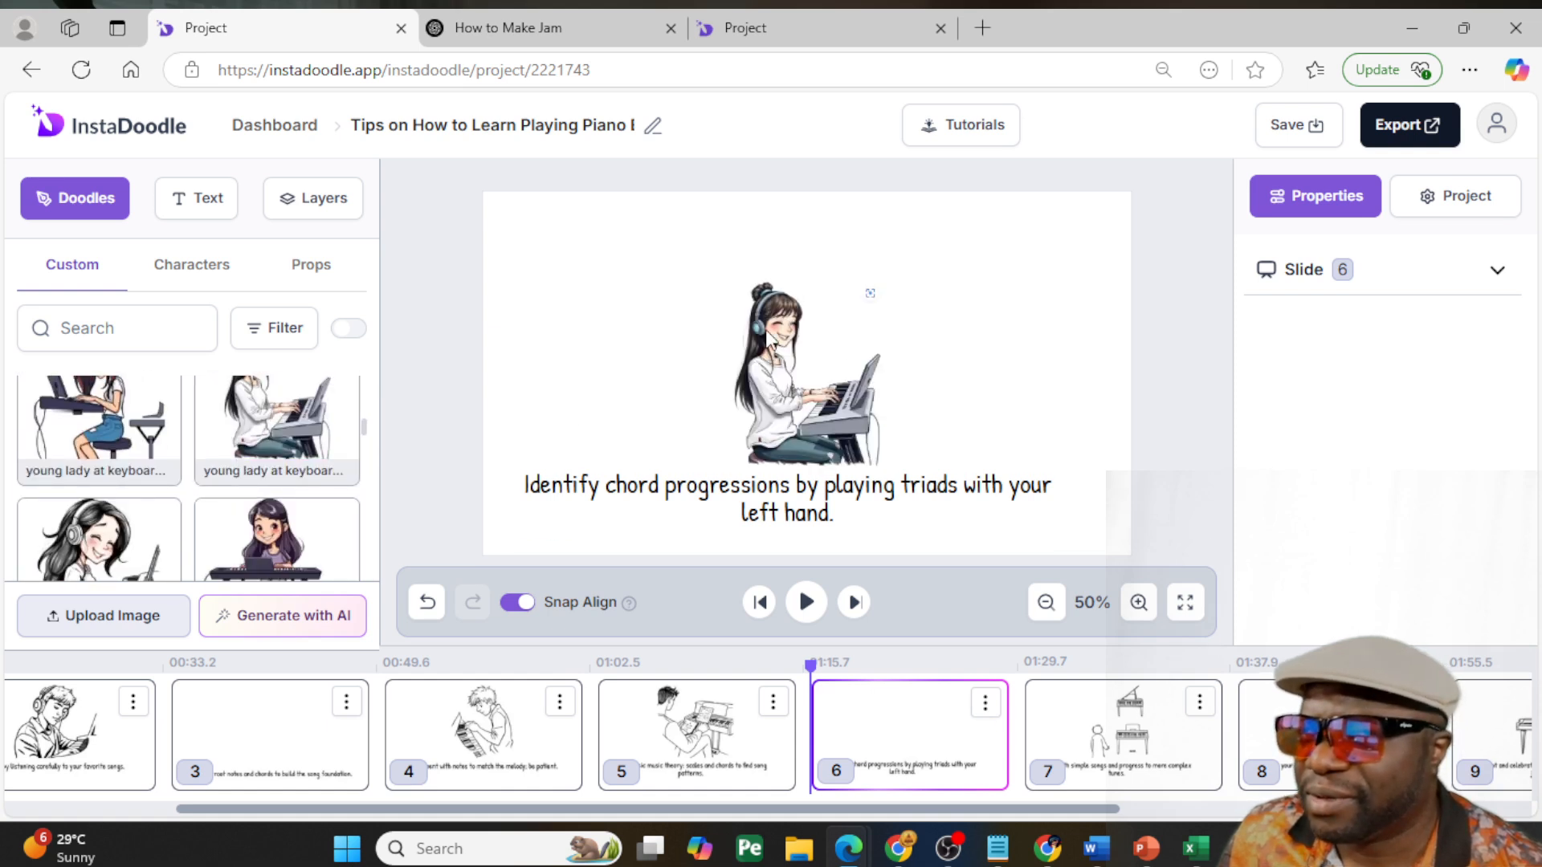
click(762, 293)
drag(728, 279, 630, 219)
drag(954, 476, 968, 494)
drag(816, 377, 862, 399)
drag(929, 206, 932, 201)
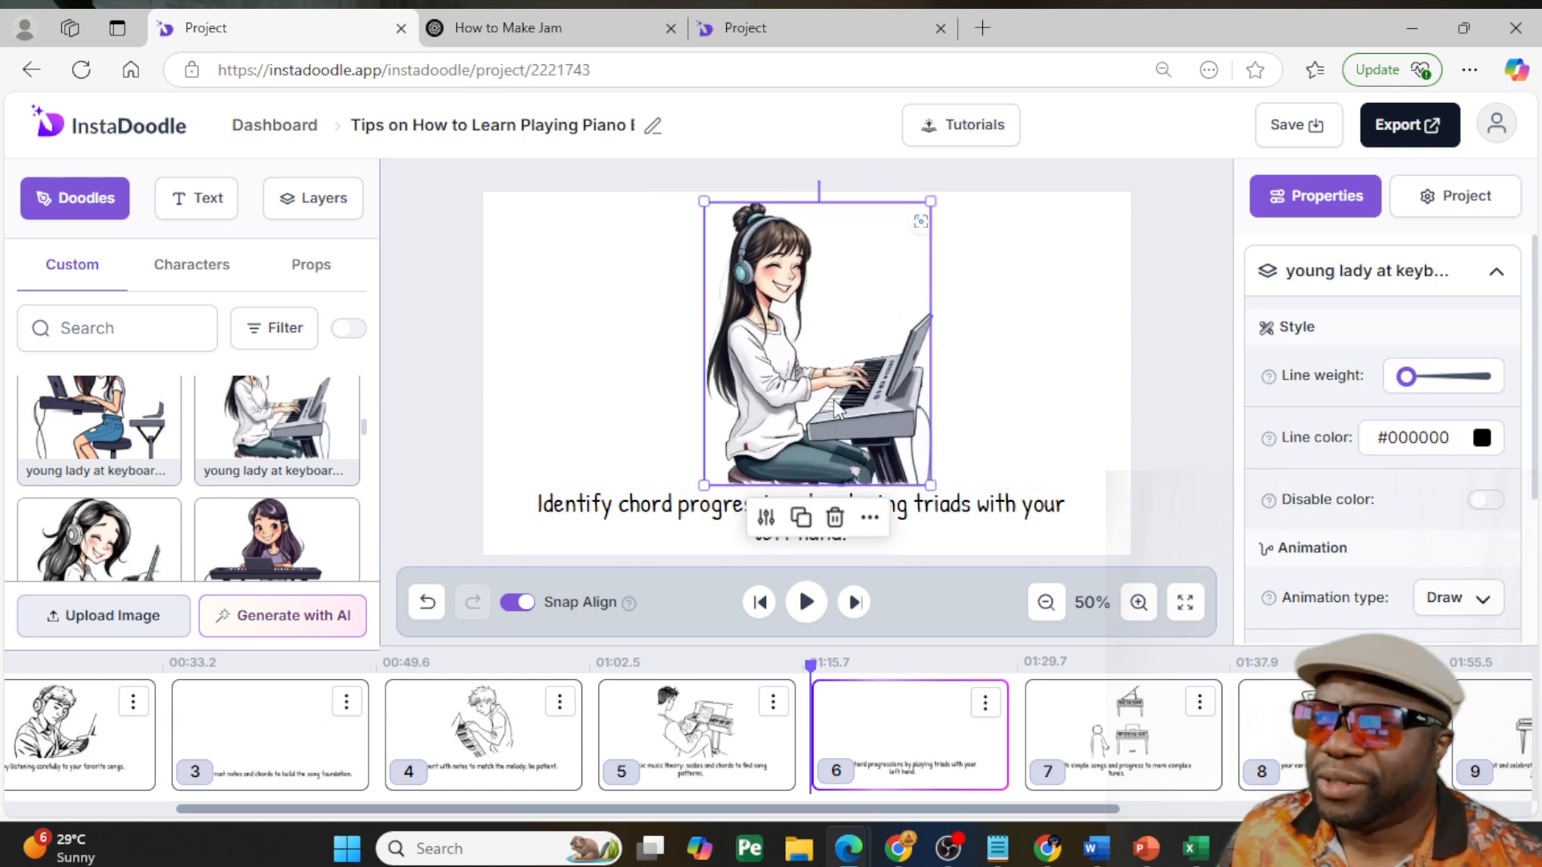
- Place the colored Book Shelf prop in slide 6's upper-left area, send it behind the young lady, and shift her slightly right
click(312, 278)
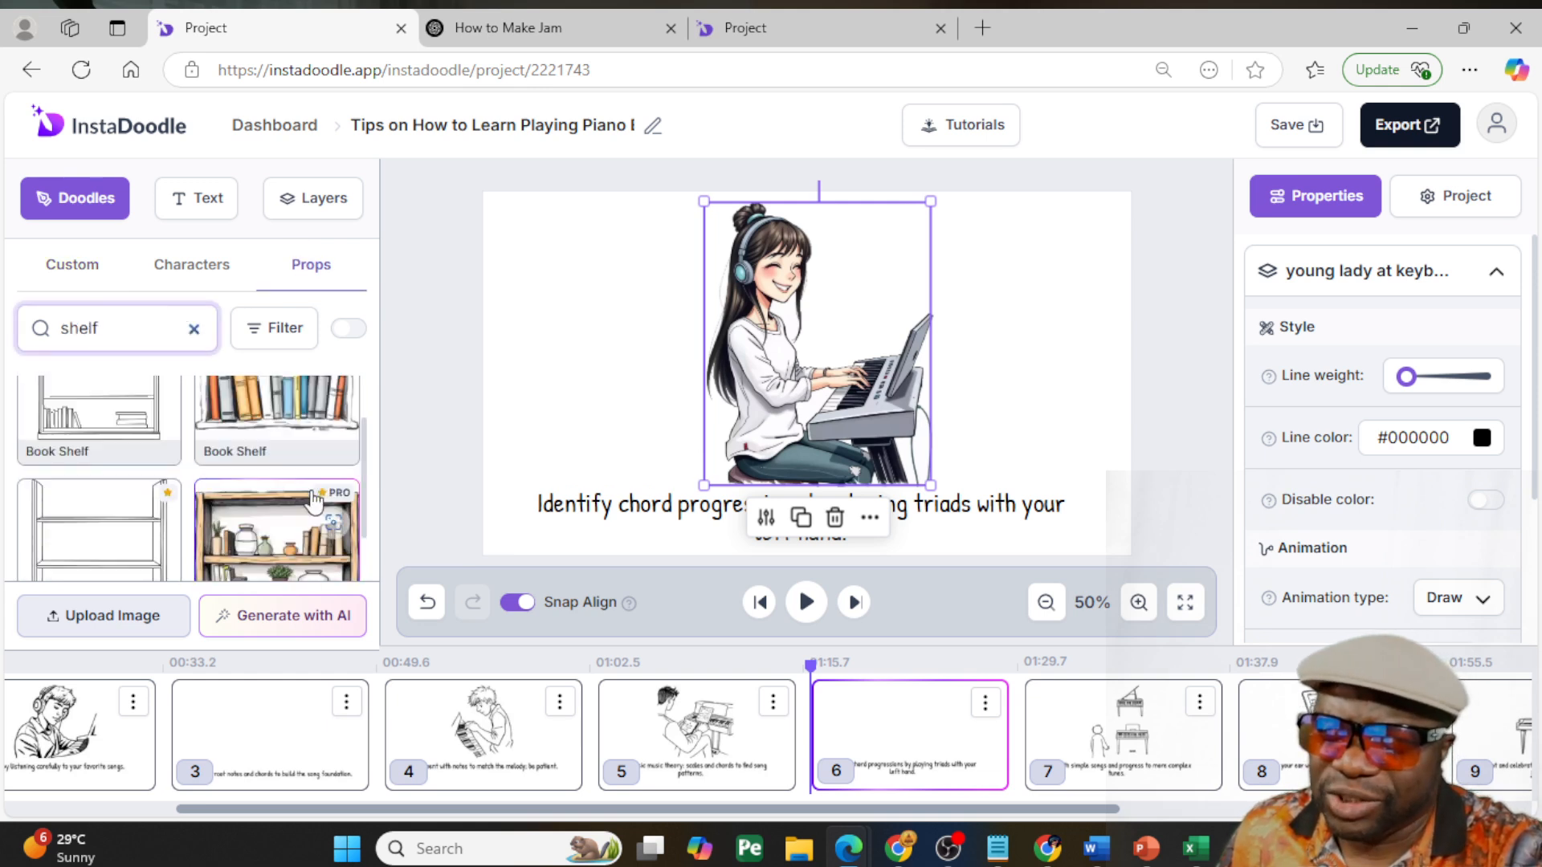
scroll(279, 420, up, 2)
click(277, 450)
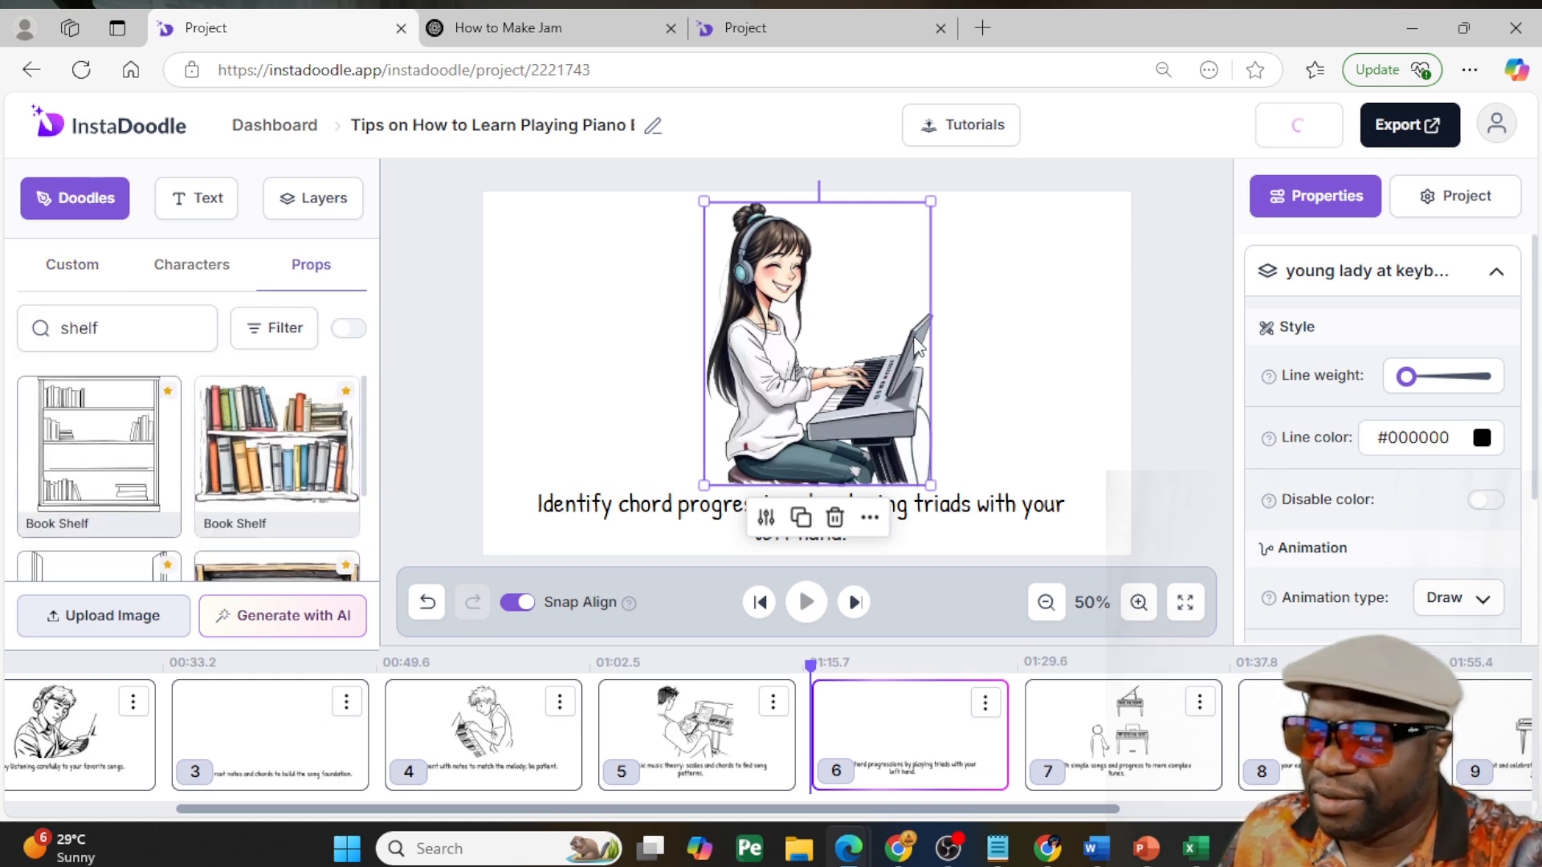
drag(783, 351, 615, 283)
right_click(604, 310)
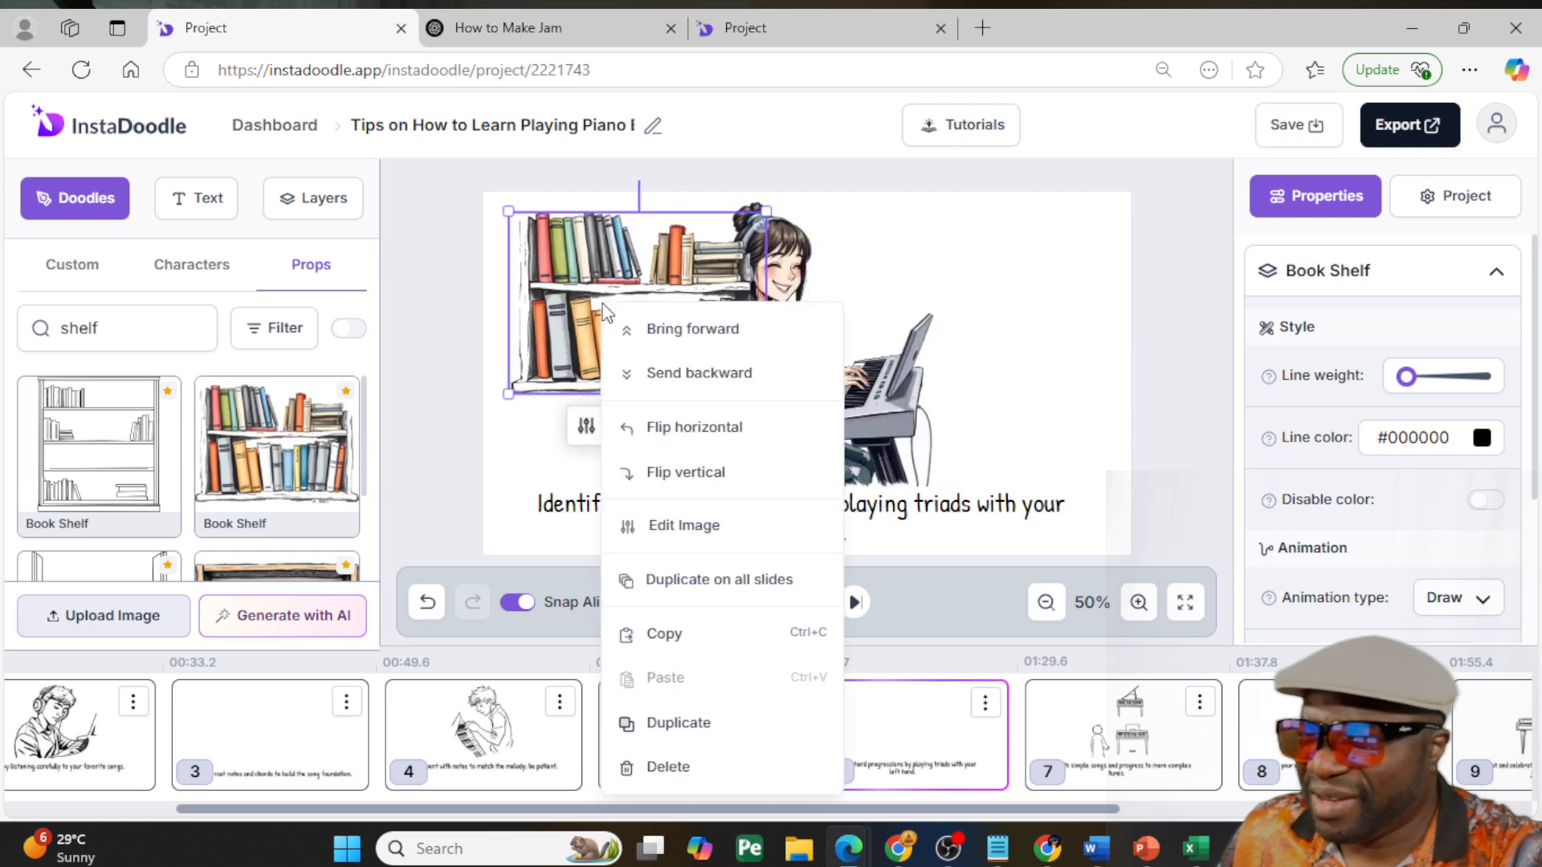
click(713, 374)
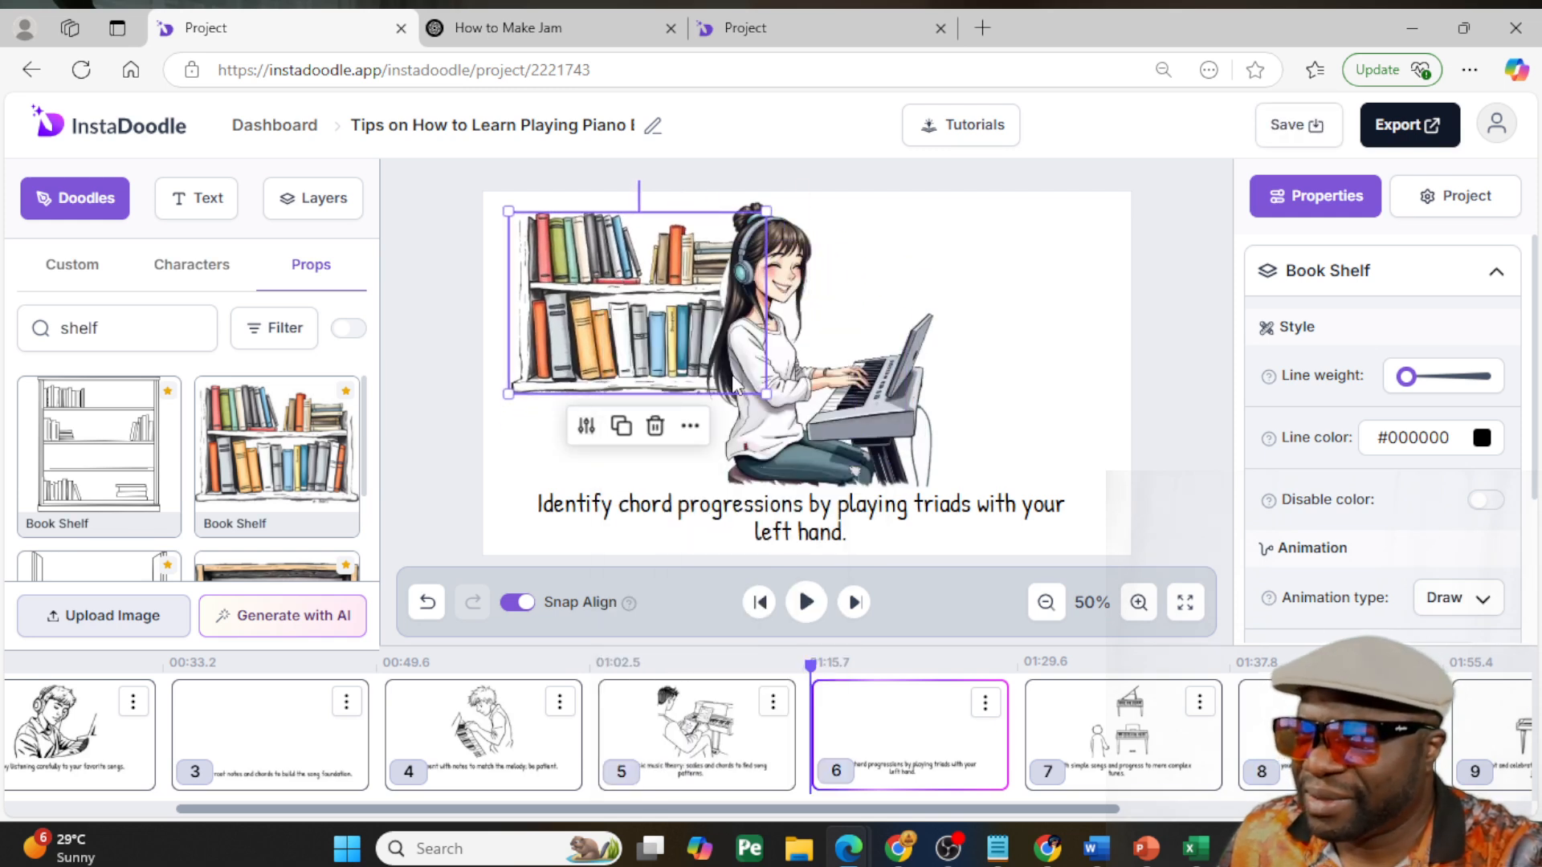
click(869, 378)
drag(867, 370, 874, 368)
- Delete the line drawing of the person beside two pianos from slide 7
click(1061, 725)
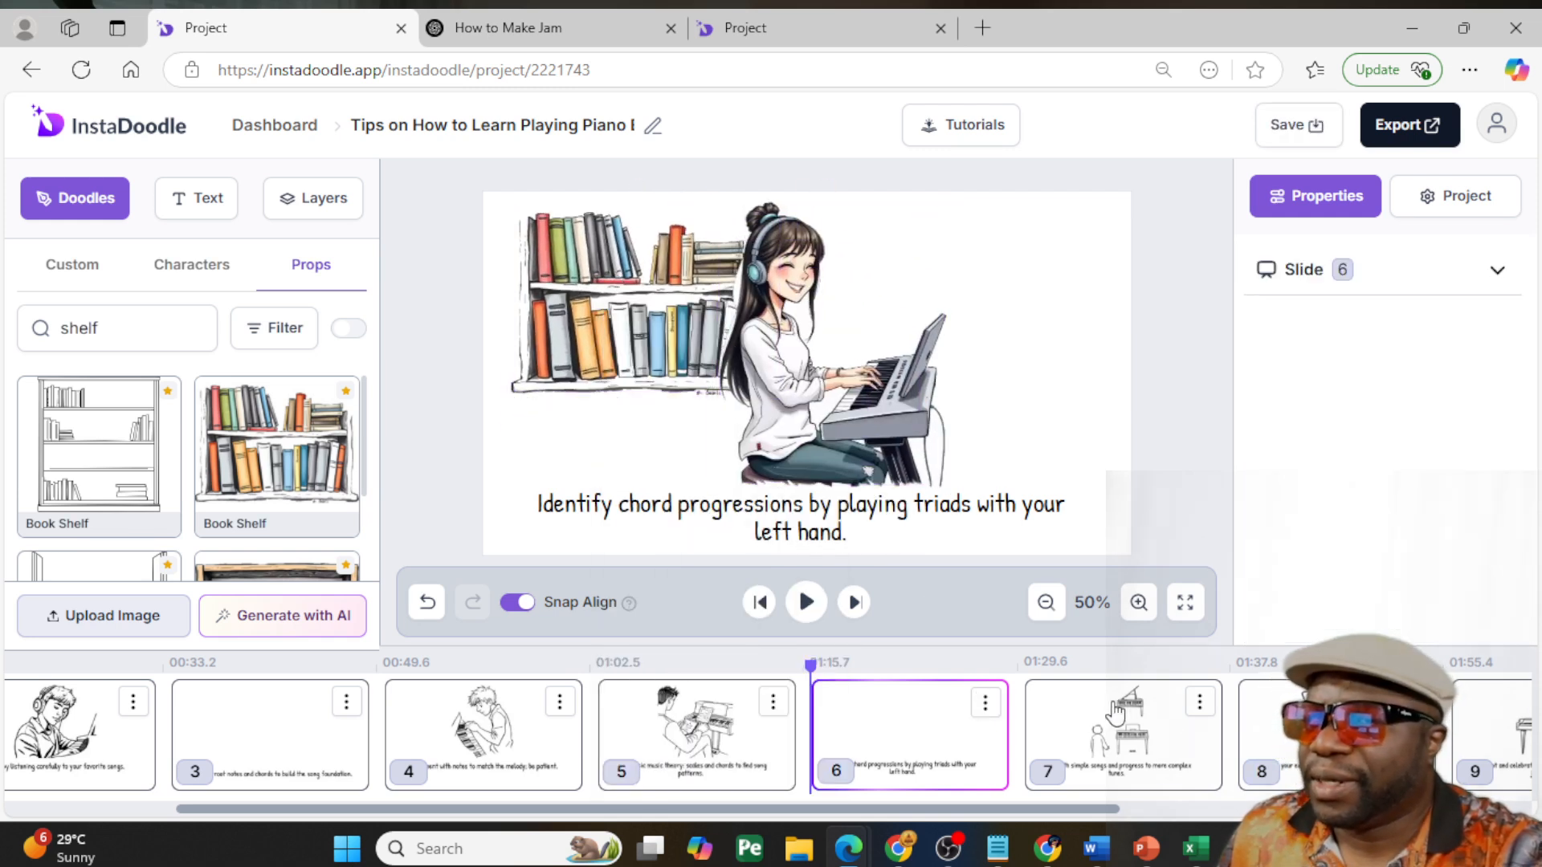
click(813, 364)
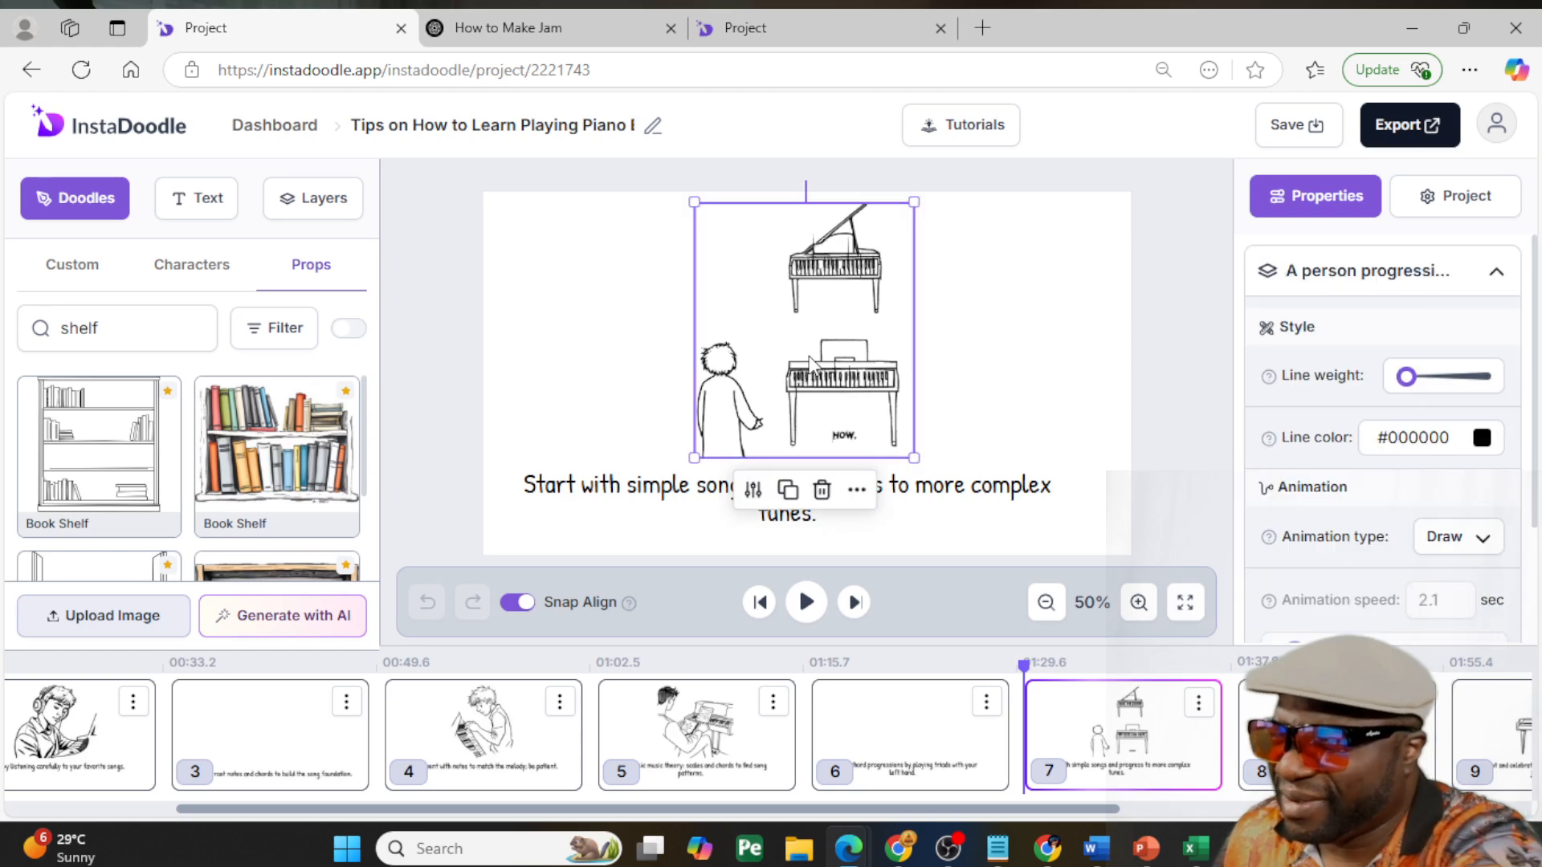
click(821, 489)
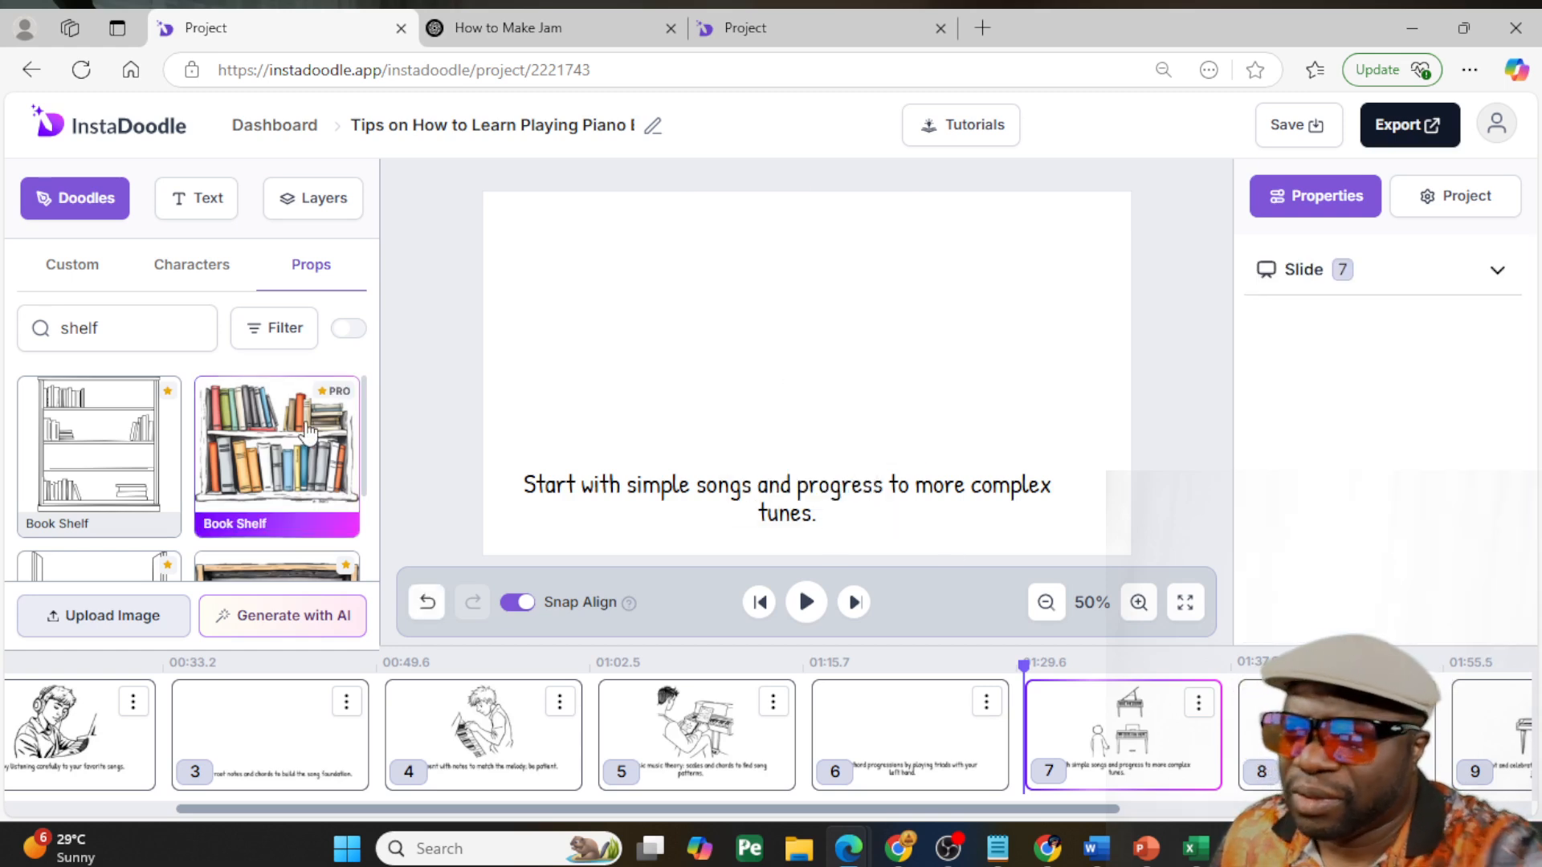
- Add the young lady in the purple top at the keyboard to slide 7, enlarge and center her, and lower the caption
click(74, 265)
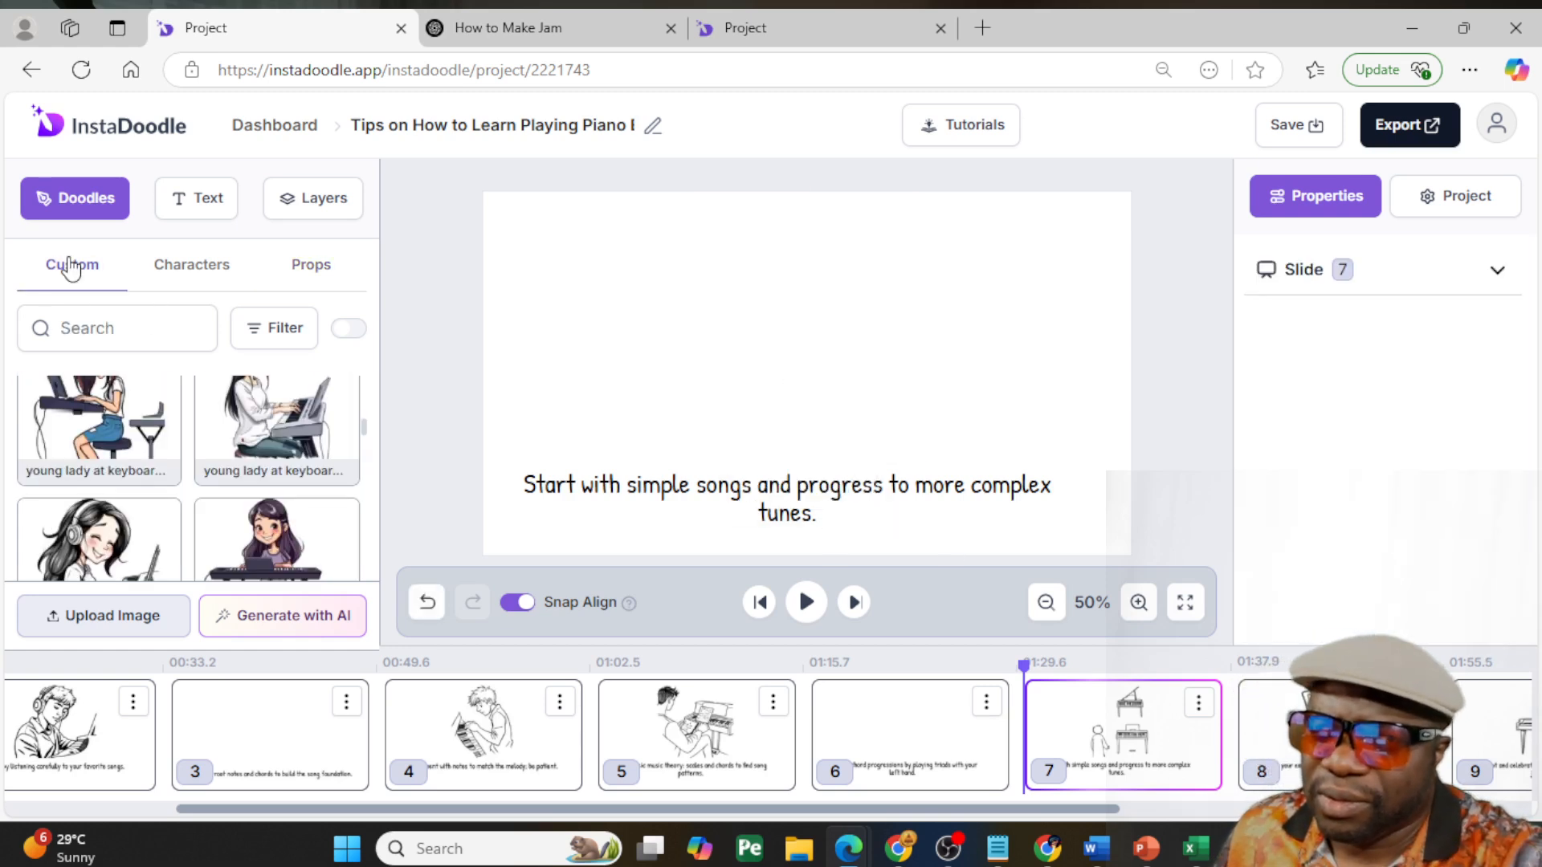
click(276, 474)
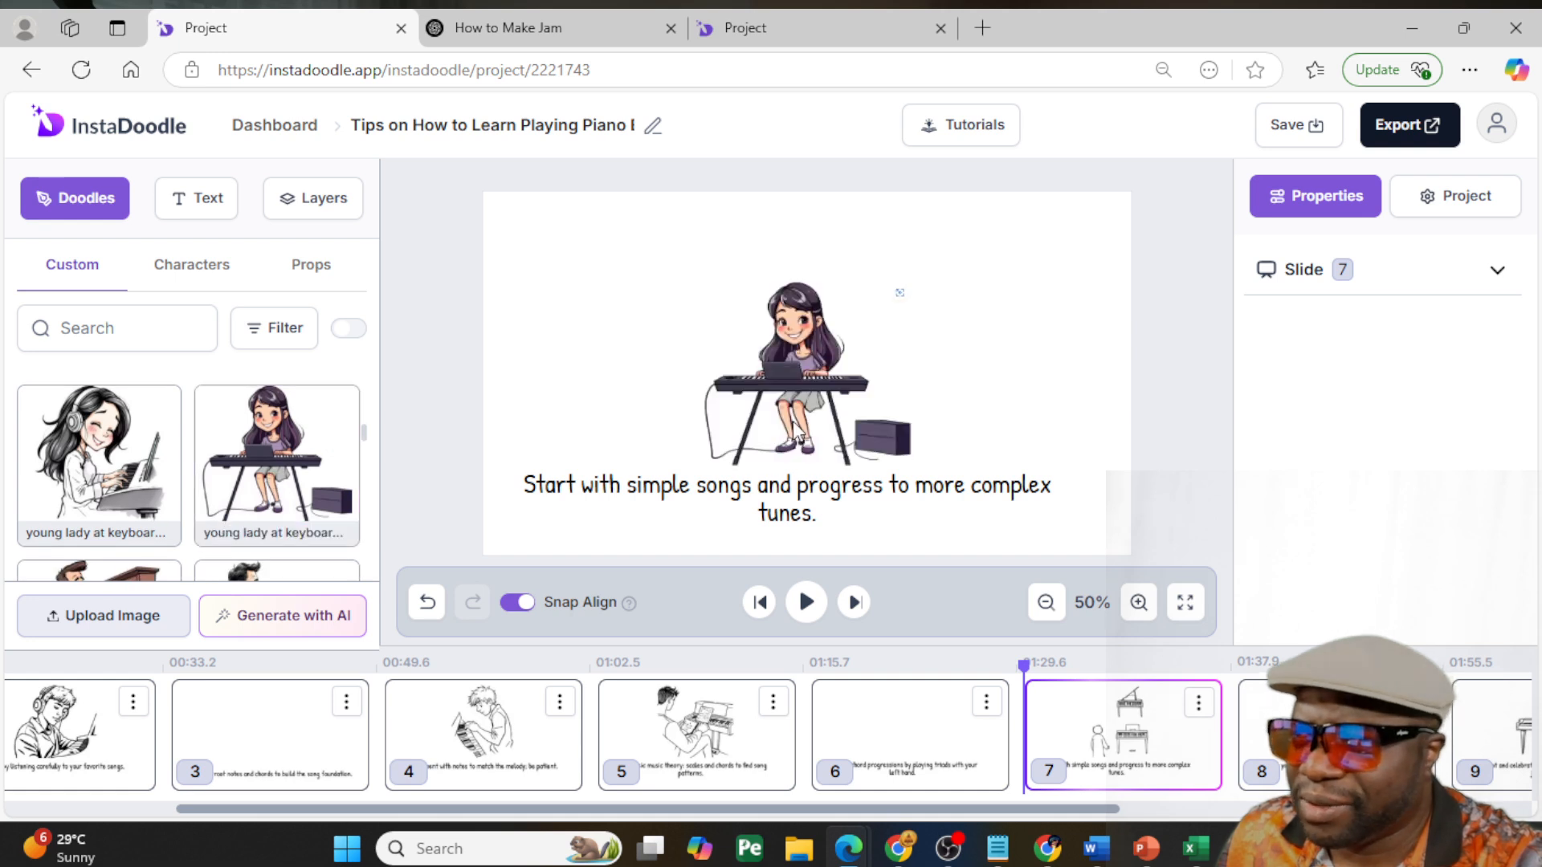
mouse_move(702, 281)
mouse_down()
mouse_move(574, 227)
mouse_move(754, 297)
mouse_up()
mouse_move(681, 491)
mouse_down()
mouse_move(717, 510)
mouse_move(693, 513)
mouse_up()
drag(756, 363, 761, 382)
- Search the props for "plant", place the Airport Plant on slide 7's left side, and move the young lady to the right
click(313, 265)
click(152, 326)
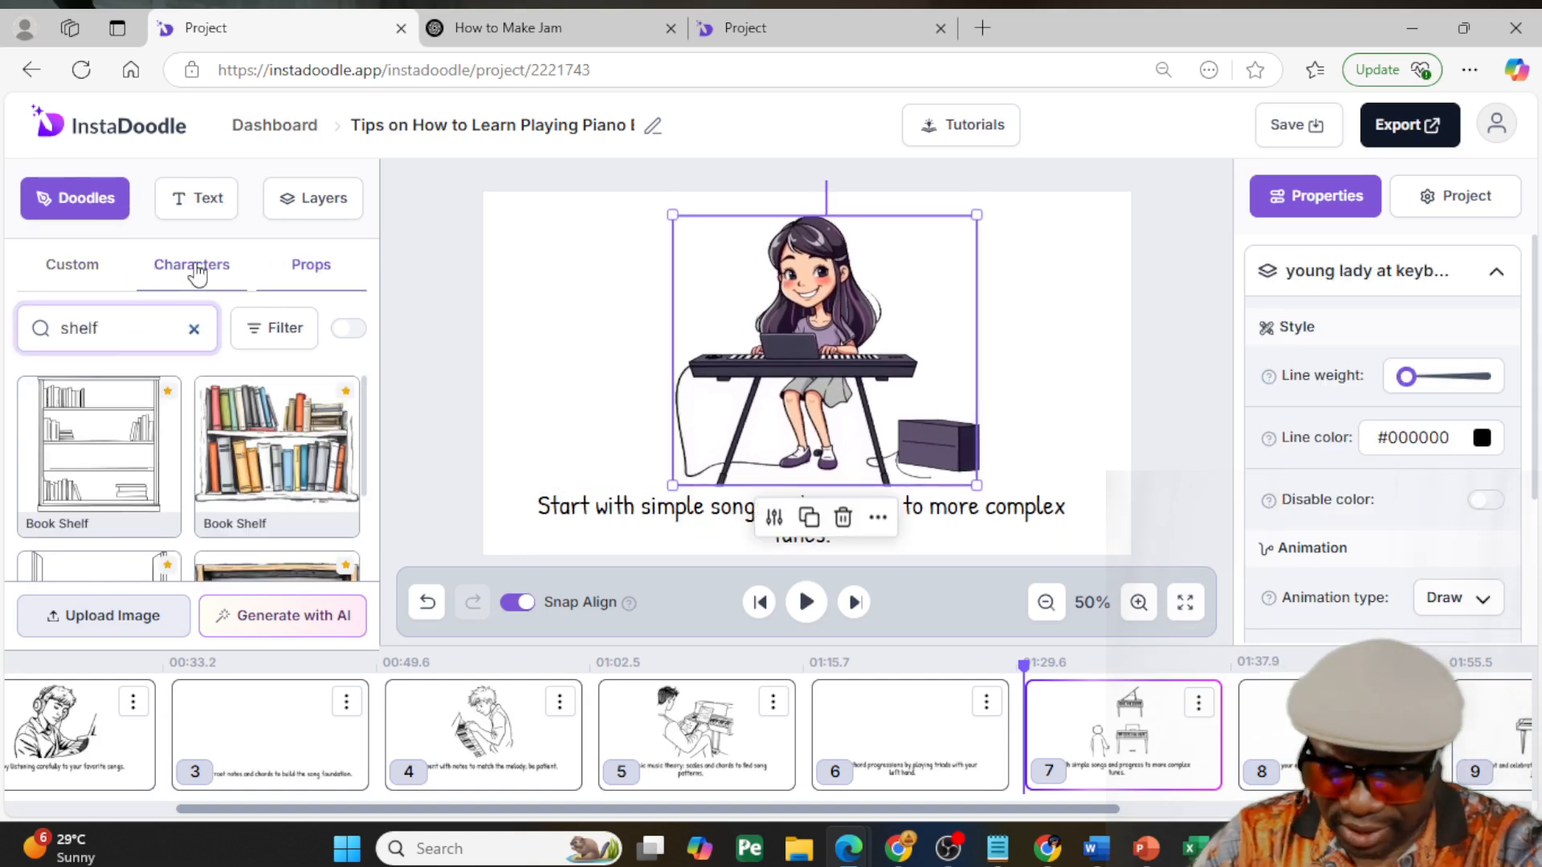
text(plant)
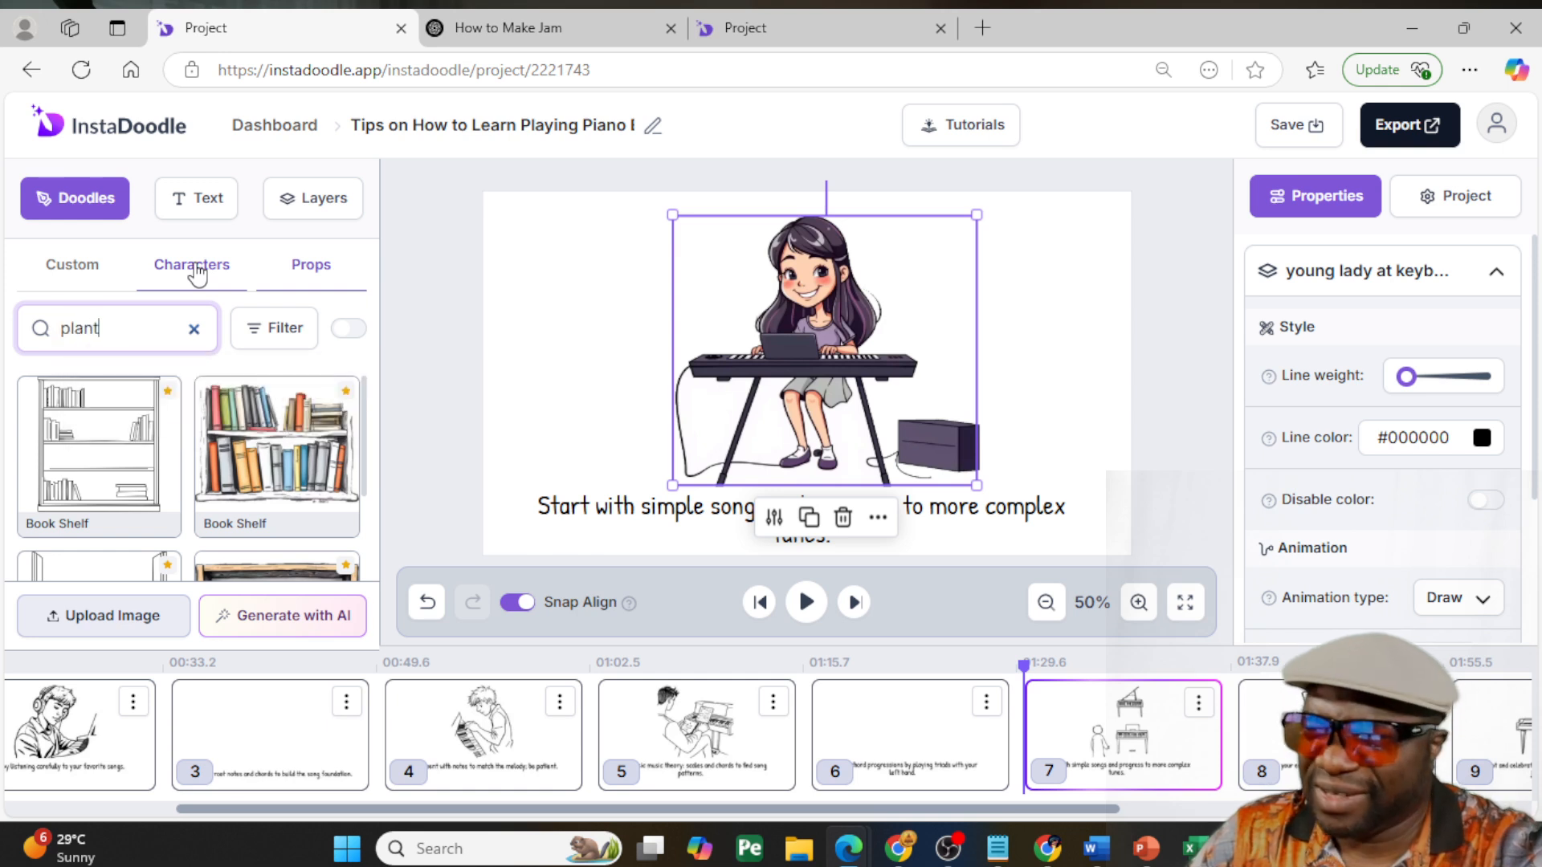
scroll(327, 427, down, 3)
click(325, 334)
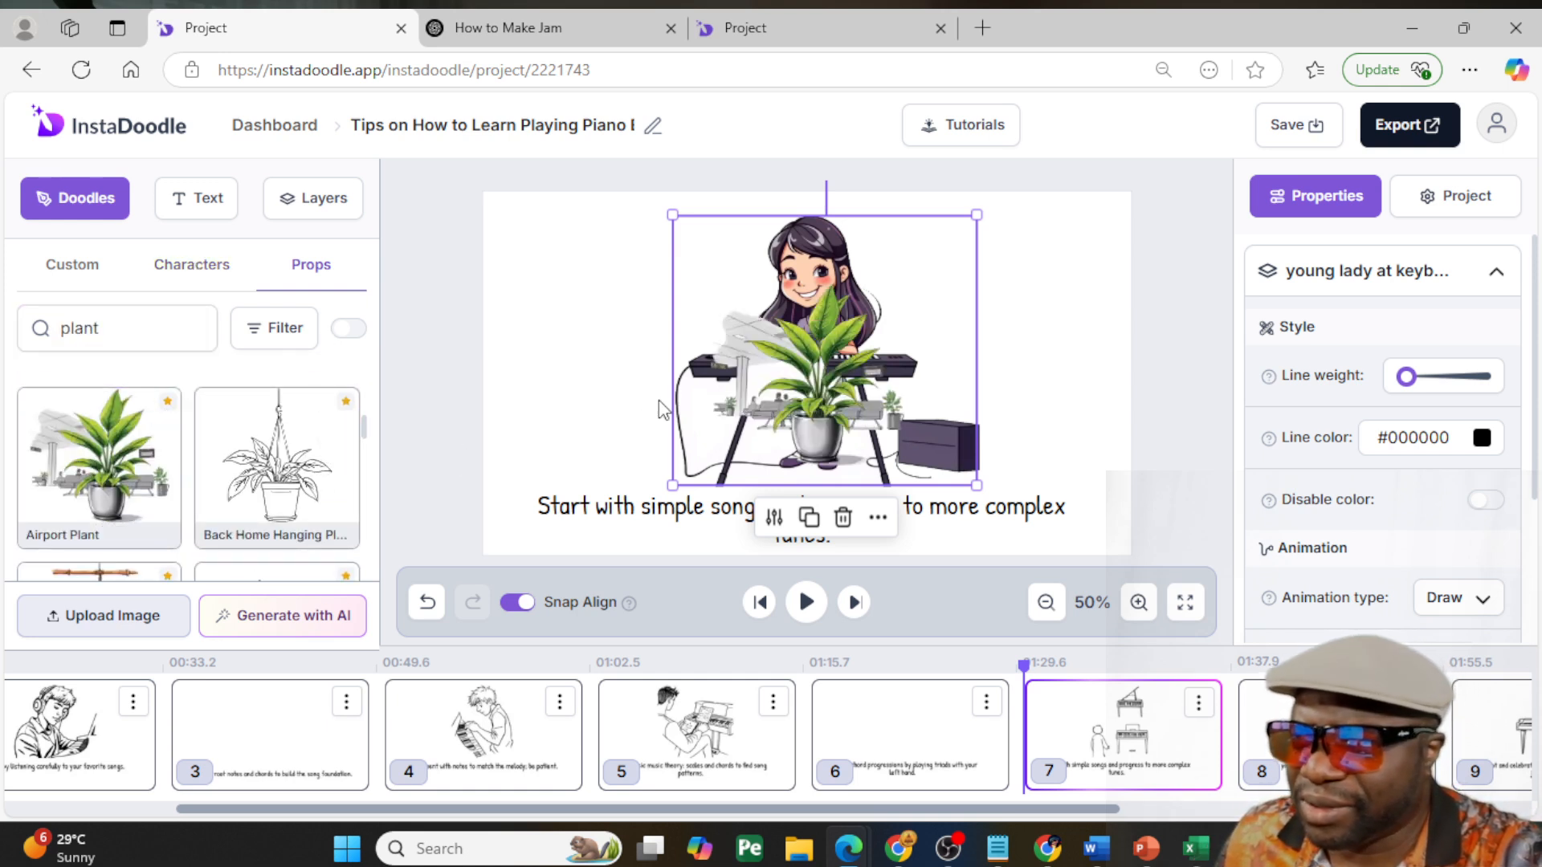
drag(855, 364, 605, 373)
drag(822, 378, 939, 375)
click(614, 398)
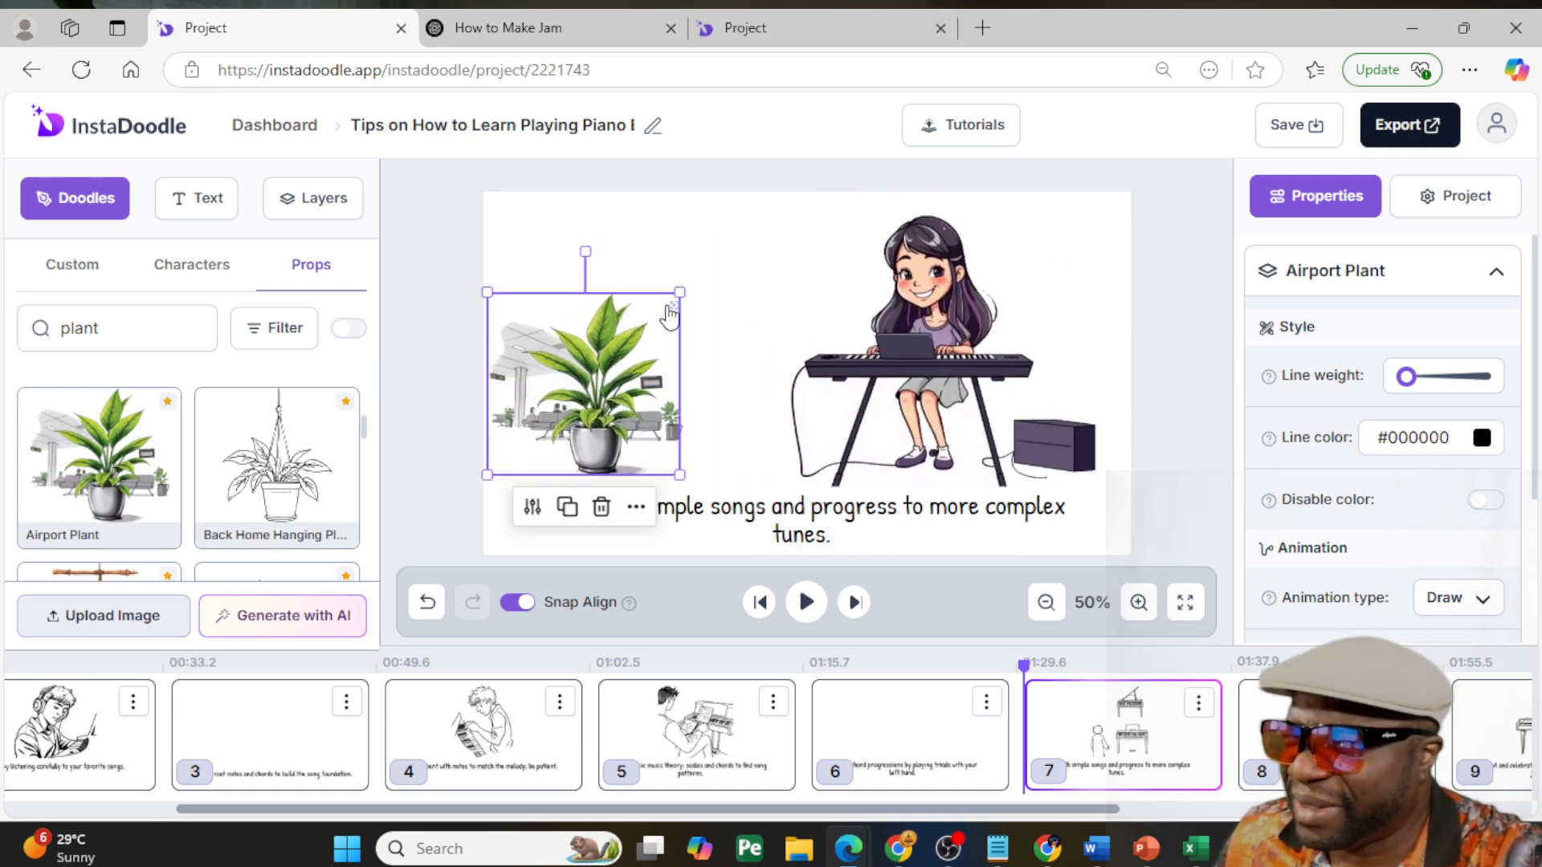
- Replace the Airport Plant on slide 7 with the Bank Plant, shrunk and placed low on the slide's left side
scroll(285, 412, down, 5)
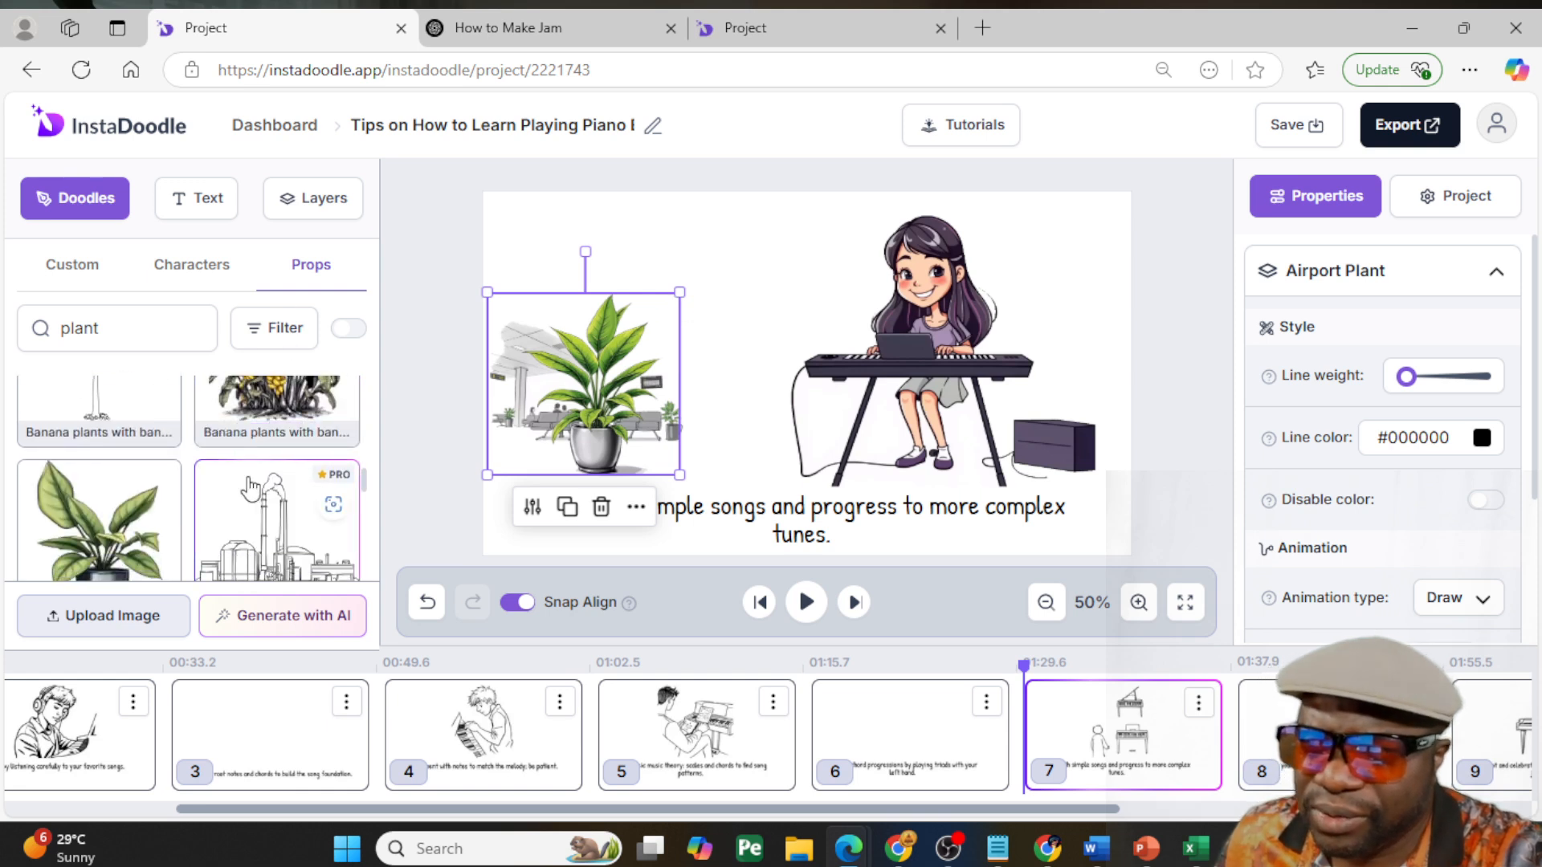
scroll(166, 455, down, 3)
scroll(156, 456, up, 2)
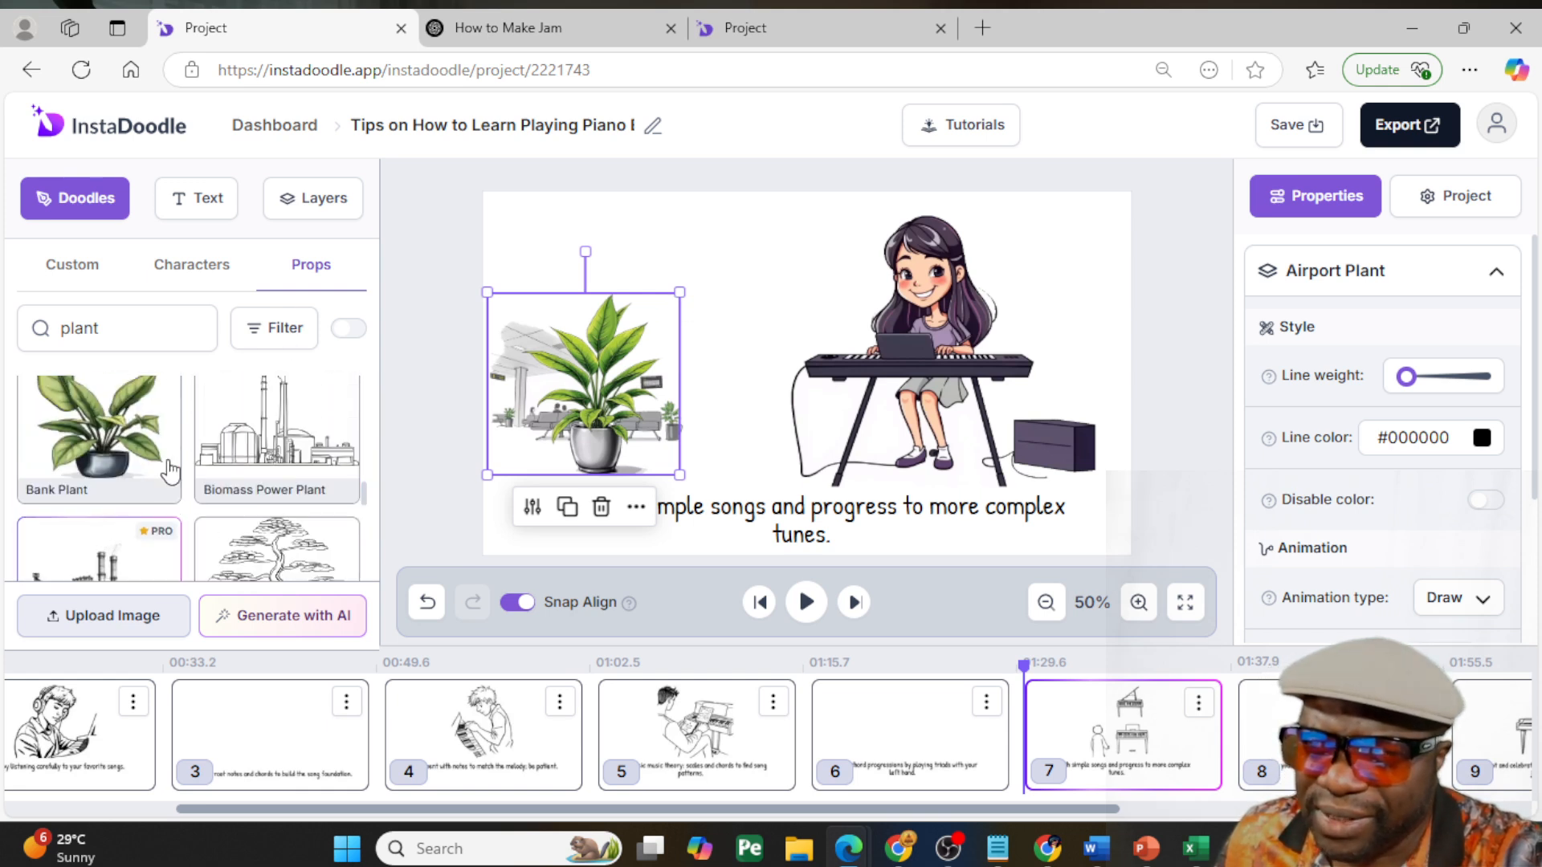
click(96, 442)
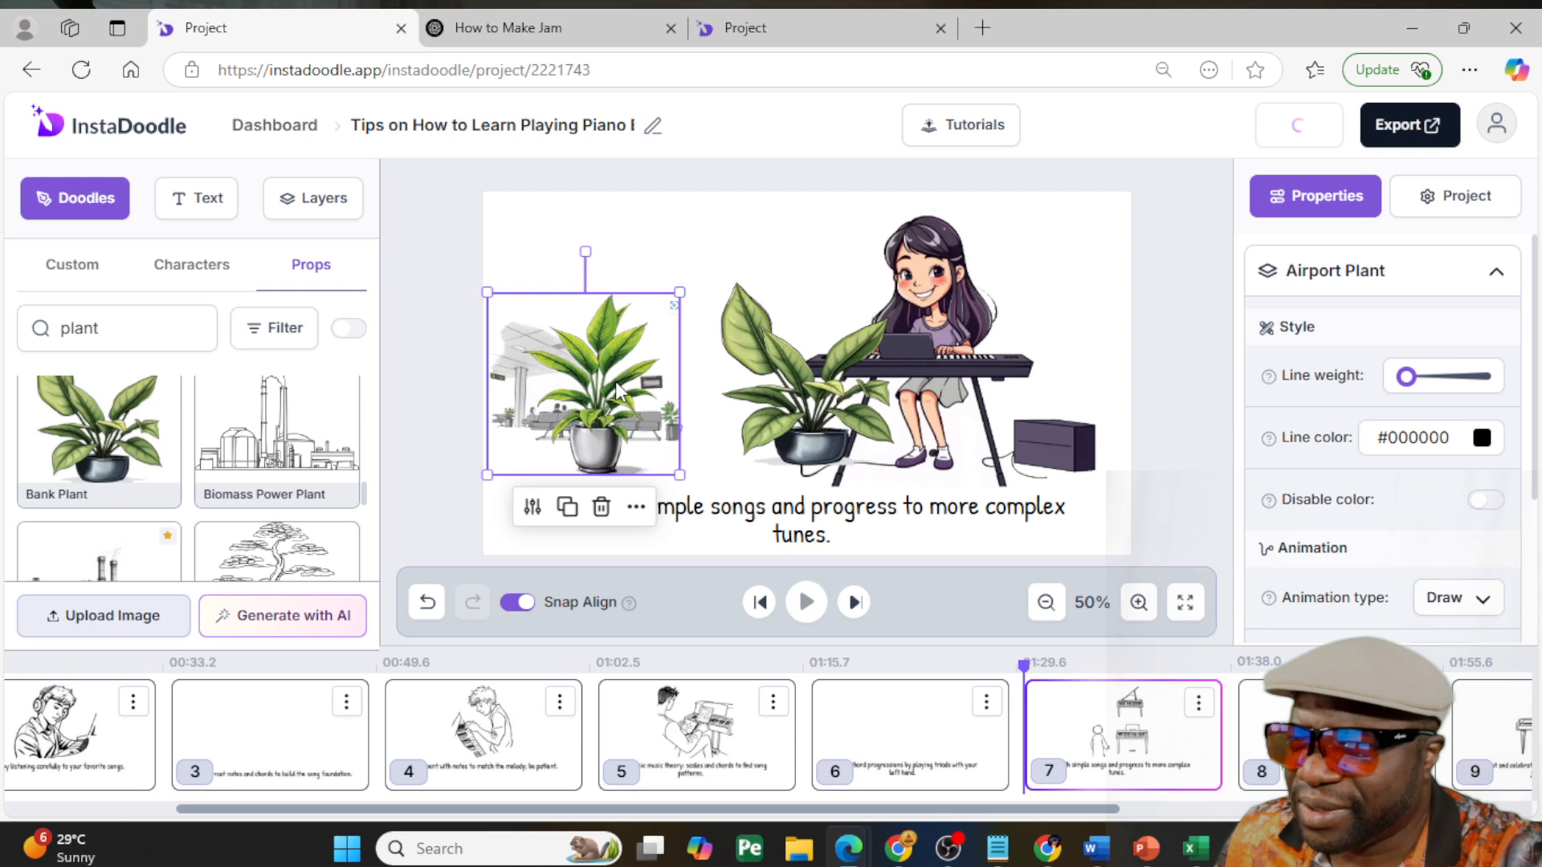
key(Delete)
drag(792, 397, 612, 408)
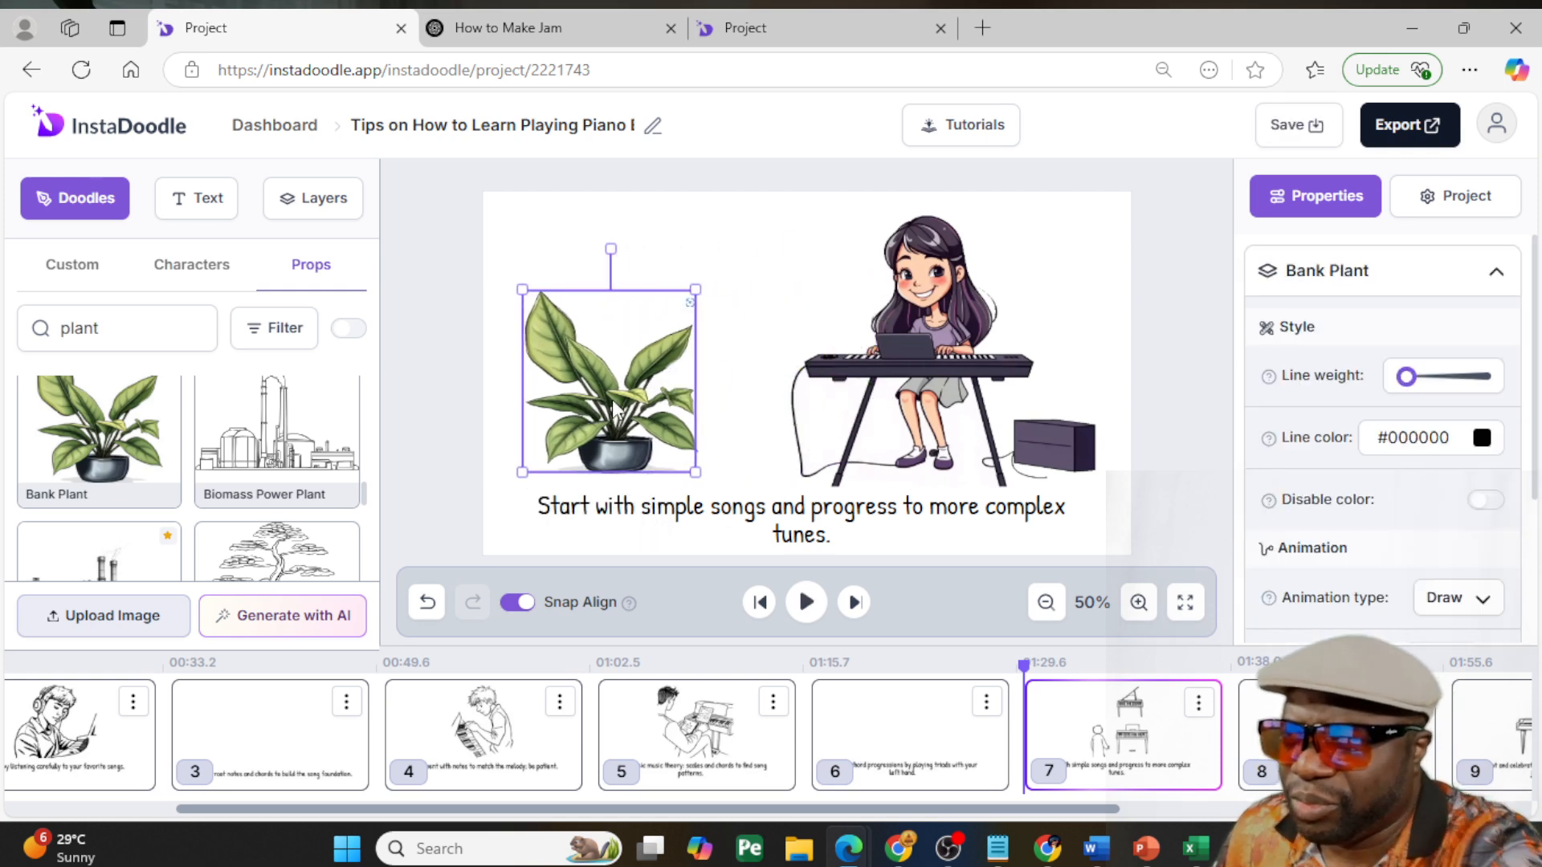
drag(524, 289, 588, 357)
drag(641, 431, 574, 440)
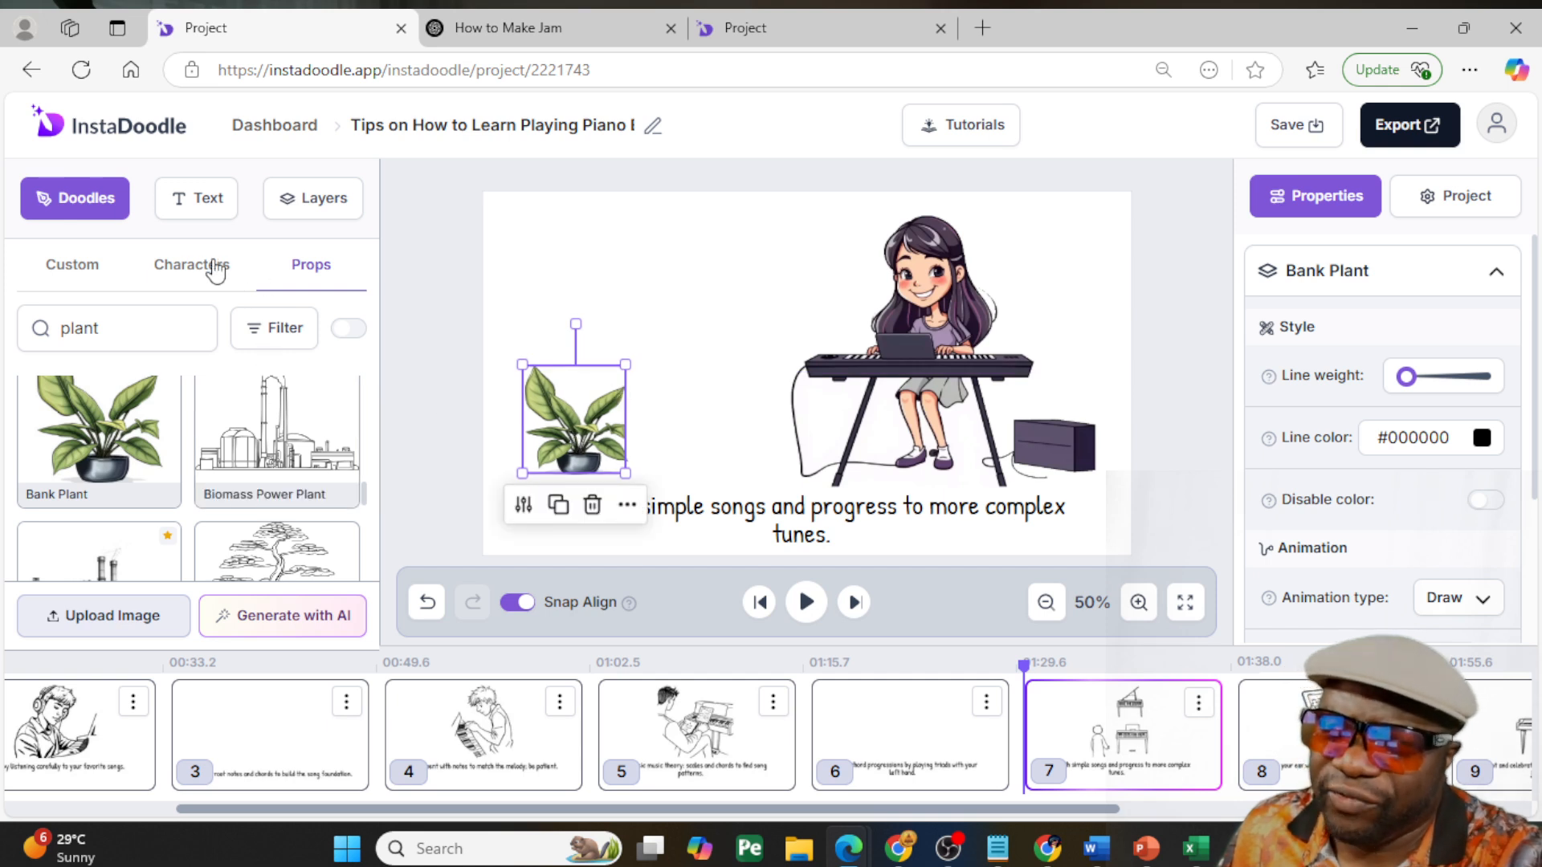
- Search the props for "desk", add the Desk with Computer with the dark monitor, and fit it left of the young lady
double_click(154, 318)
text(desk)
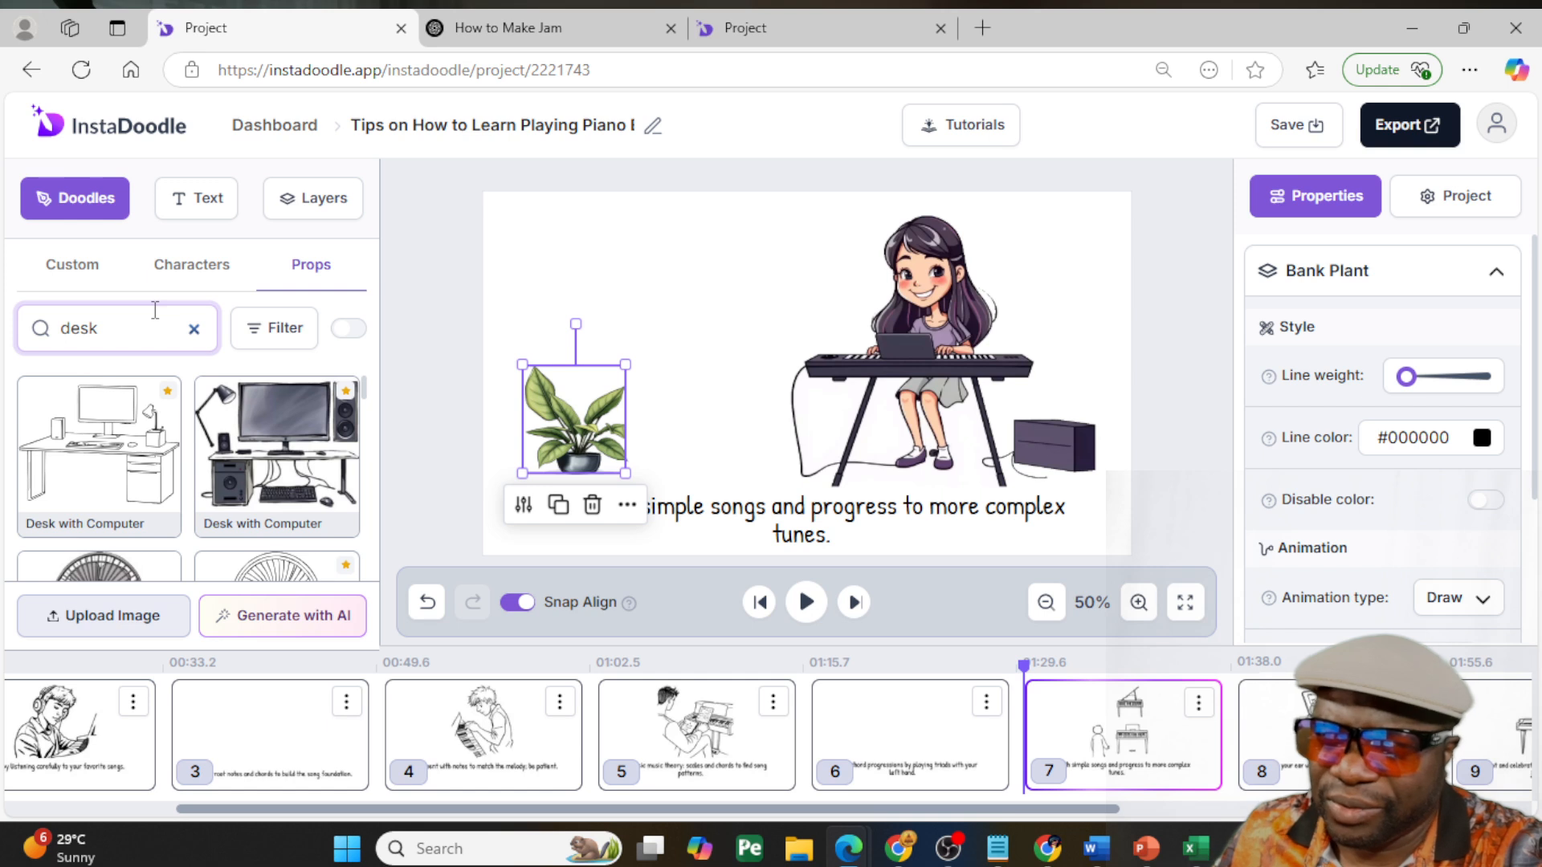
click(334, 442)
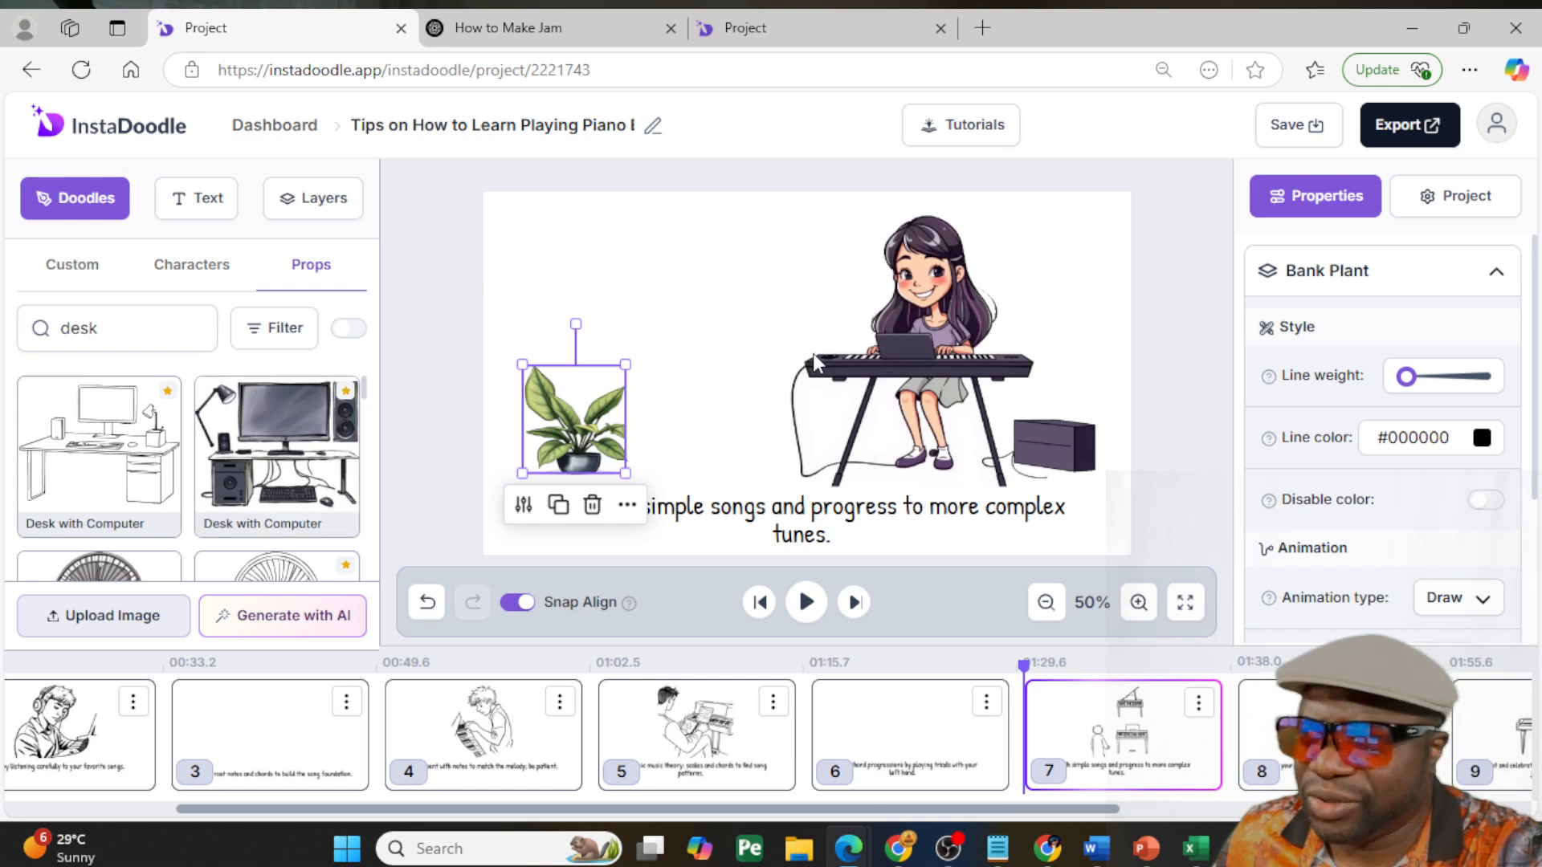
drag(795, 345, 651, 325)
drag(784, 264, 734, 291)
drag(602, 364, 538, 413)
drag(659, 331, 670, 352)
- Send the computer desk behind the plant, lower it to floor level, and stand the shrunken plant on the desktop
right_click(671, 353)
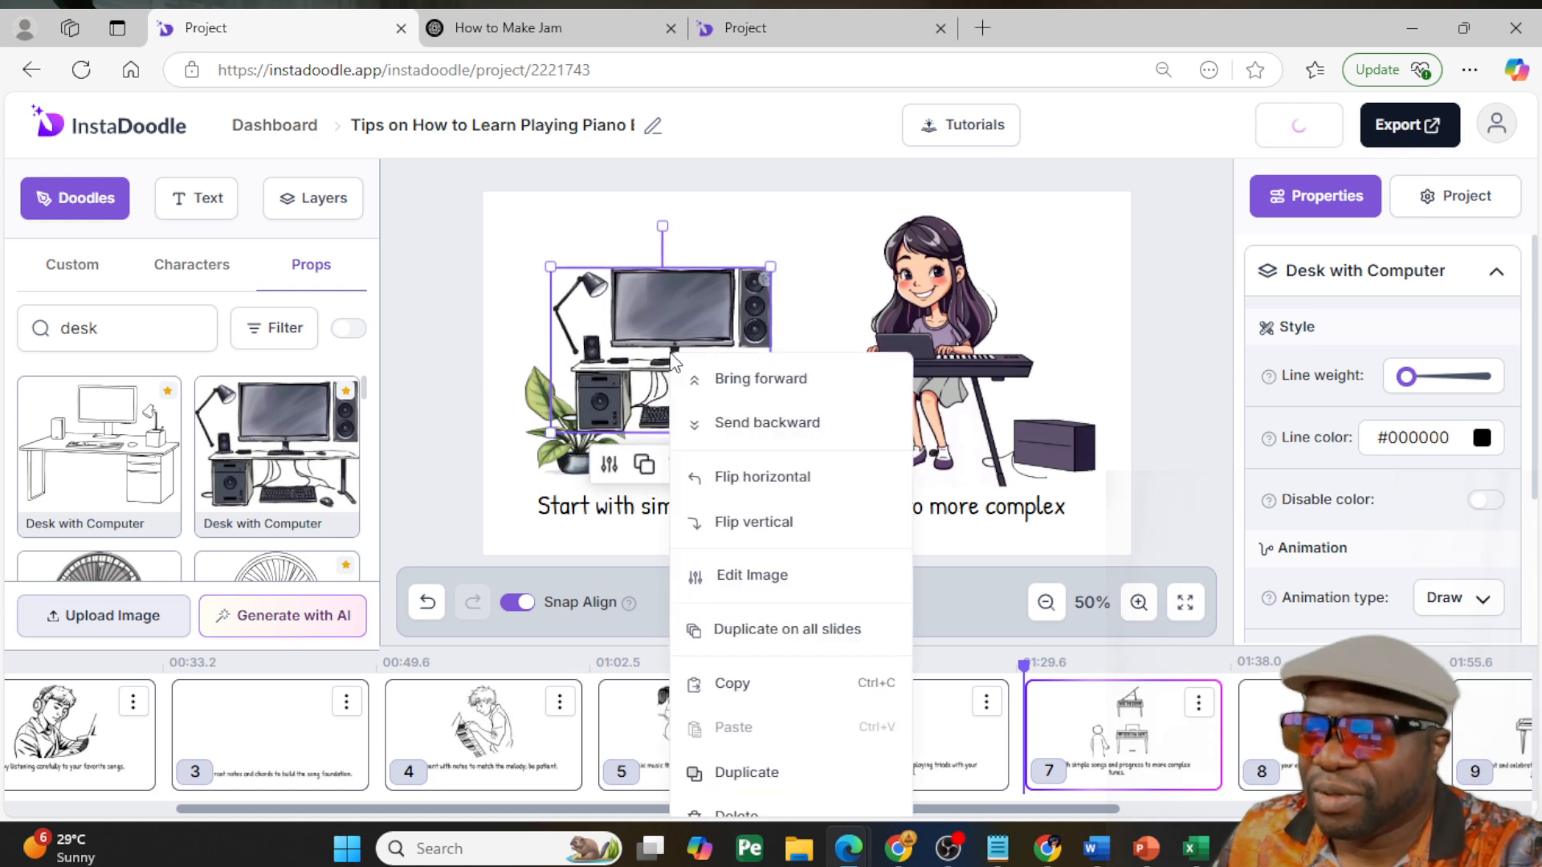
click(774, 431)
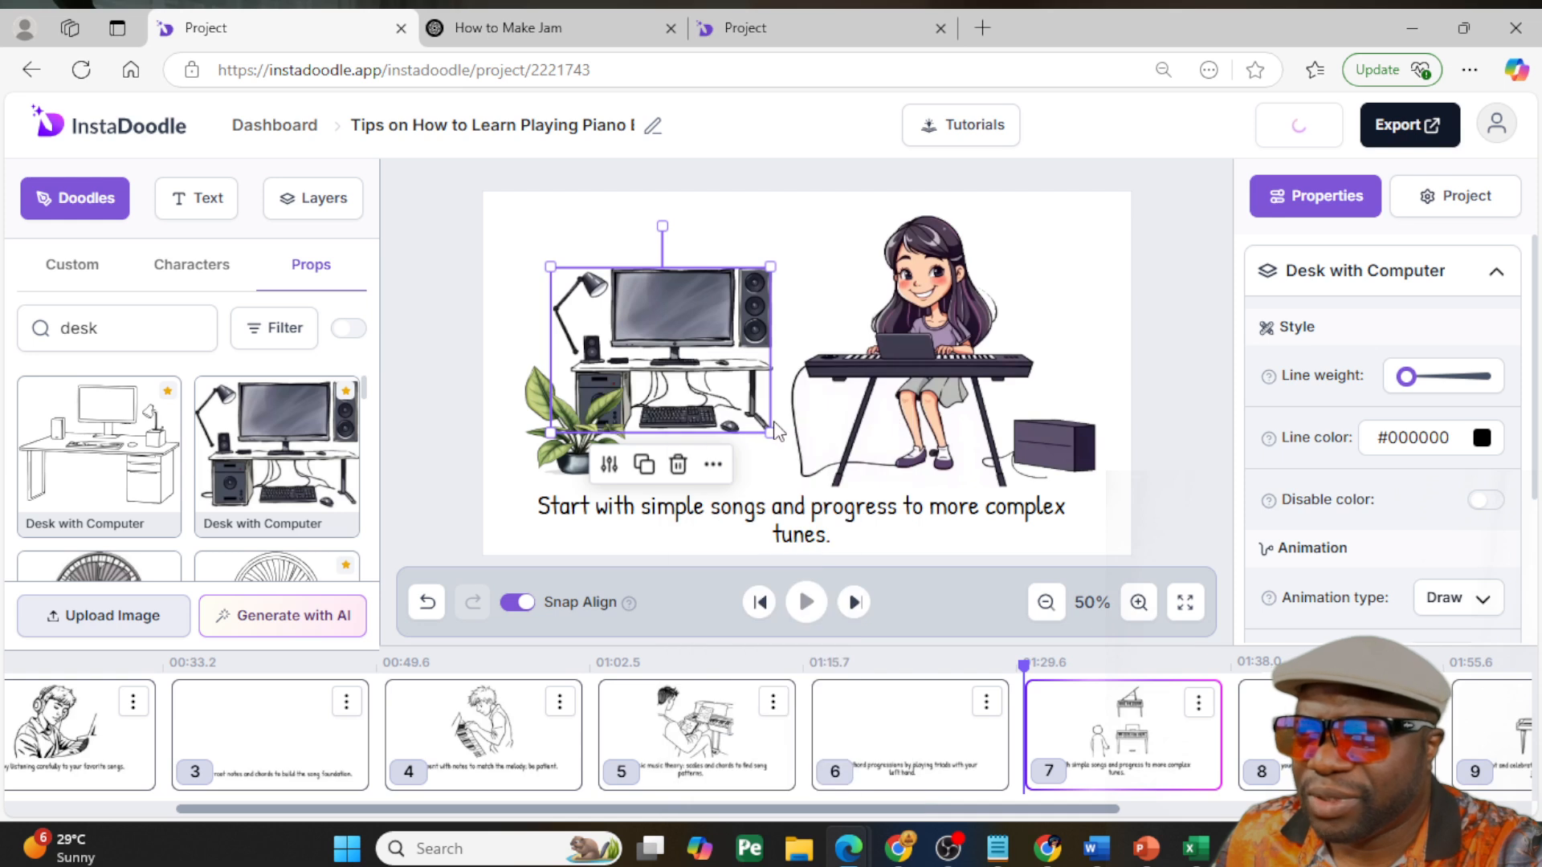
drag(578, 423, 564, 457)
drag(715, 394, 680, 360)
click(546, 412)
drag(518, 385, 632, 376)
click(467, 343)
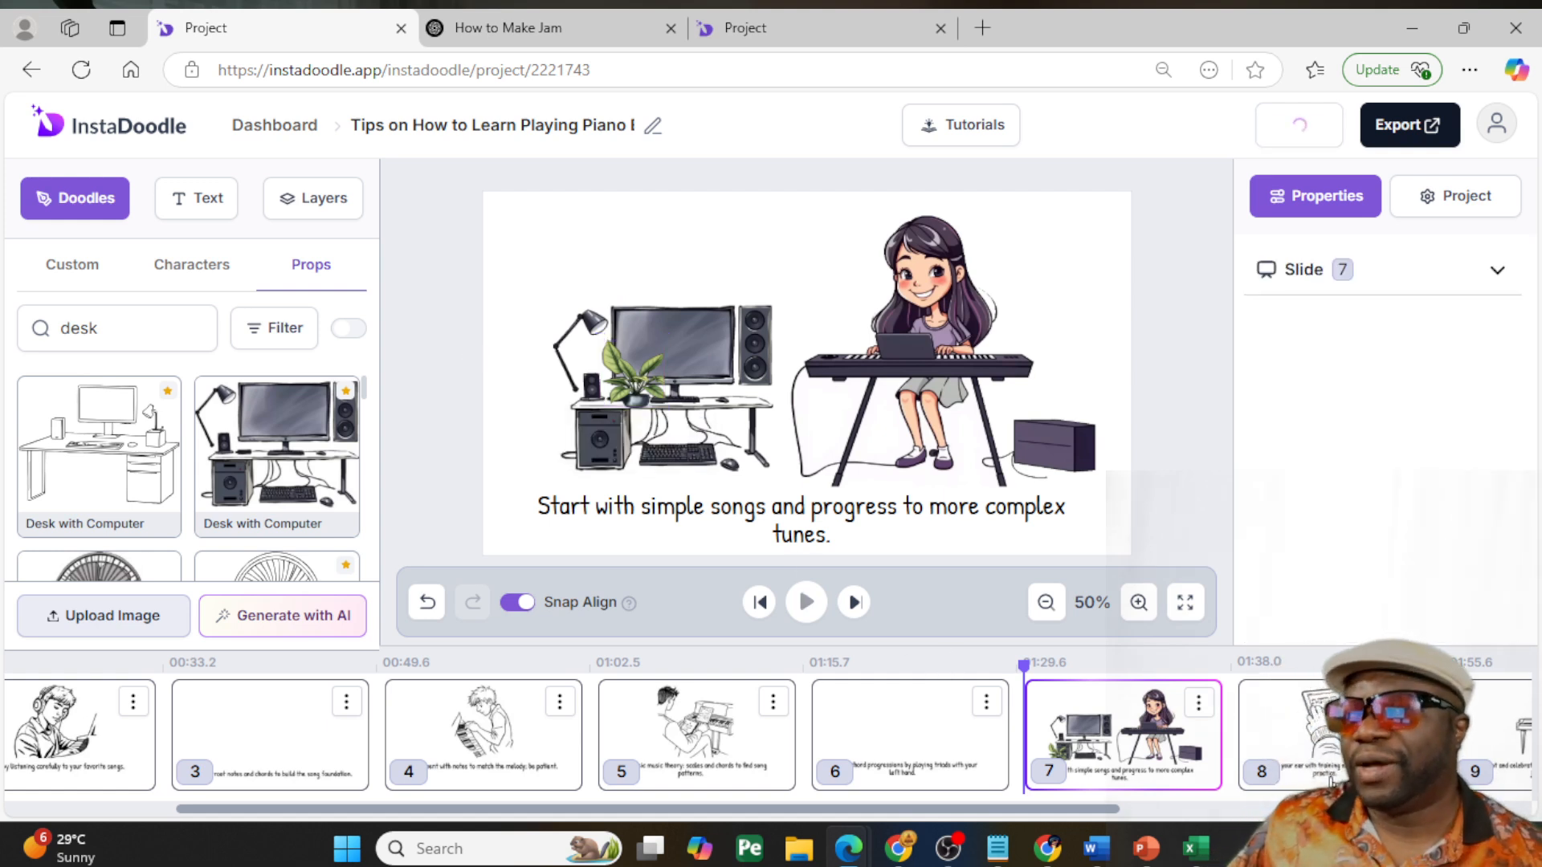
- Delete the line drawing of the person using a tablet from slide 8
click(1263, 776)
drag(1067, 811, 1304, 812)
click(827, 352)
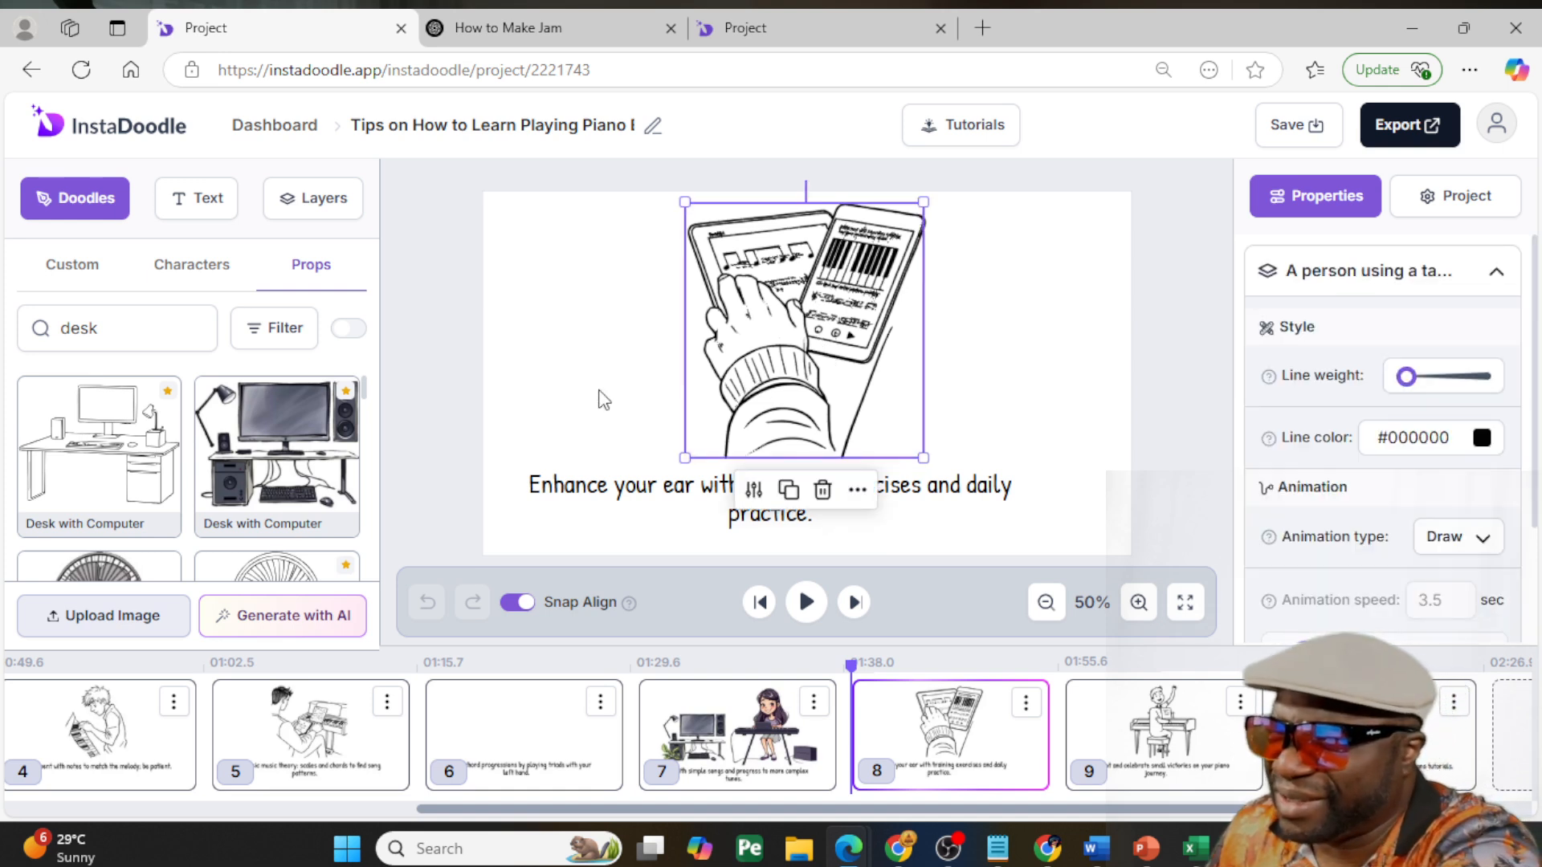
key(Delete)
- Add the custom image of the young lady with headphones at the keyboard to slide 8, enlarge it, and lower the caption
scroll(240, 514, down, 5)
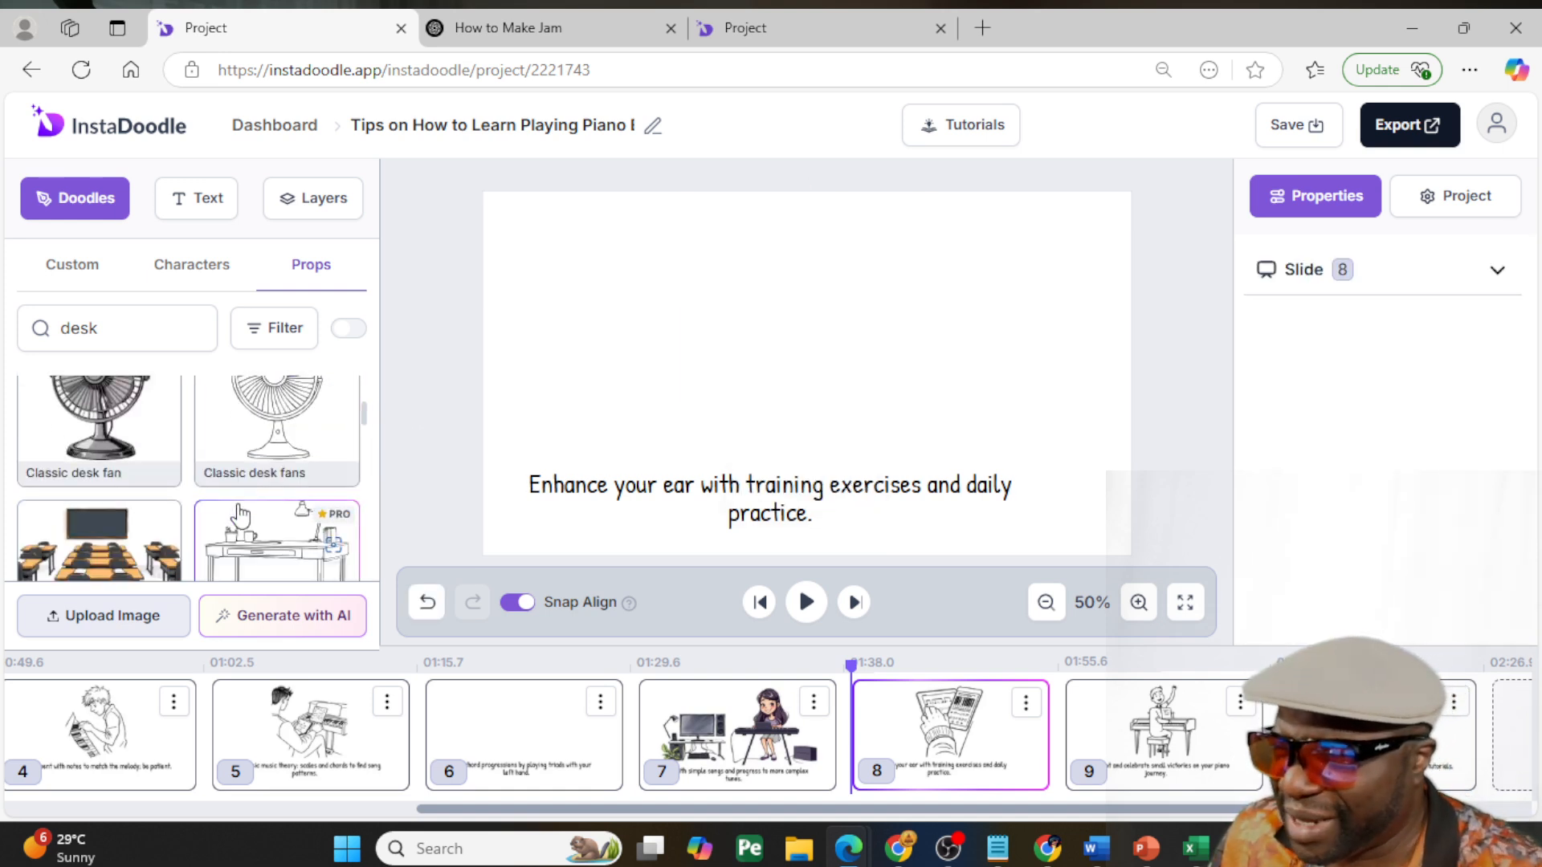
scroll(240, 516, down, 2)
scroll(240, 516, up, 4)
scroll(241, 516, down, 5)
scroll(239, 514, down, 2)
click(64, 271)
scroll(126, 446, down, 3)
scroll(126, 446, up, 3)
mouse_move(126, 446)
mouse_down()
mouse_move(763, 406)
mouse_move(803, 420)
mouse_move(807, 353)
mouse_up()
drag(725, 281, 619, 236)
drag(890, 483, 947, 499)
drag(797, 331, 843, 356)
- Delete the line drawing of the person celebrating at the piano from slide 9
click(1108, 721)
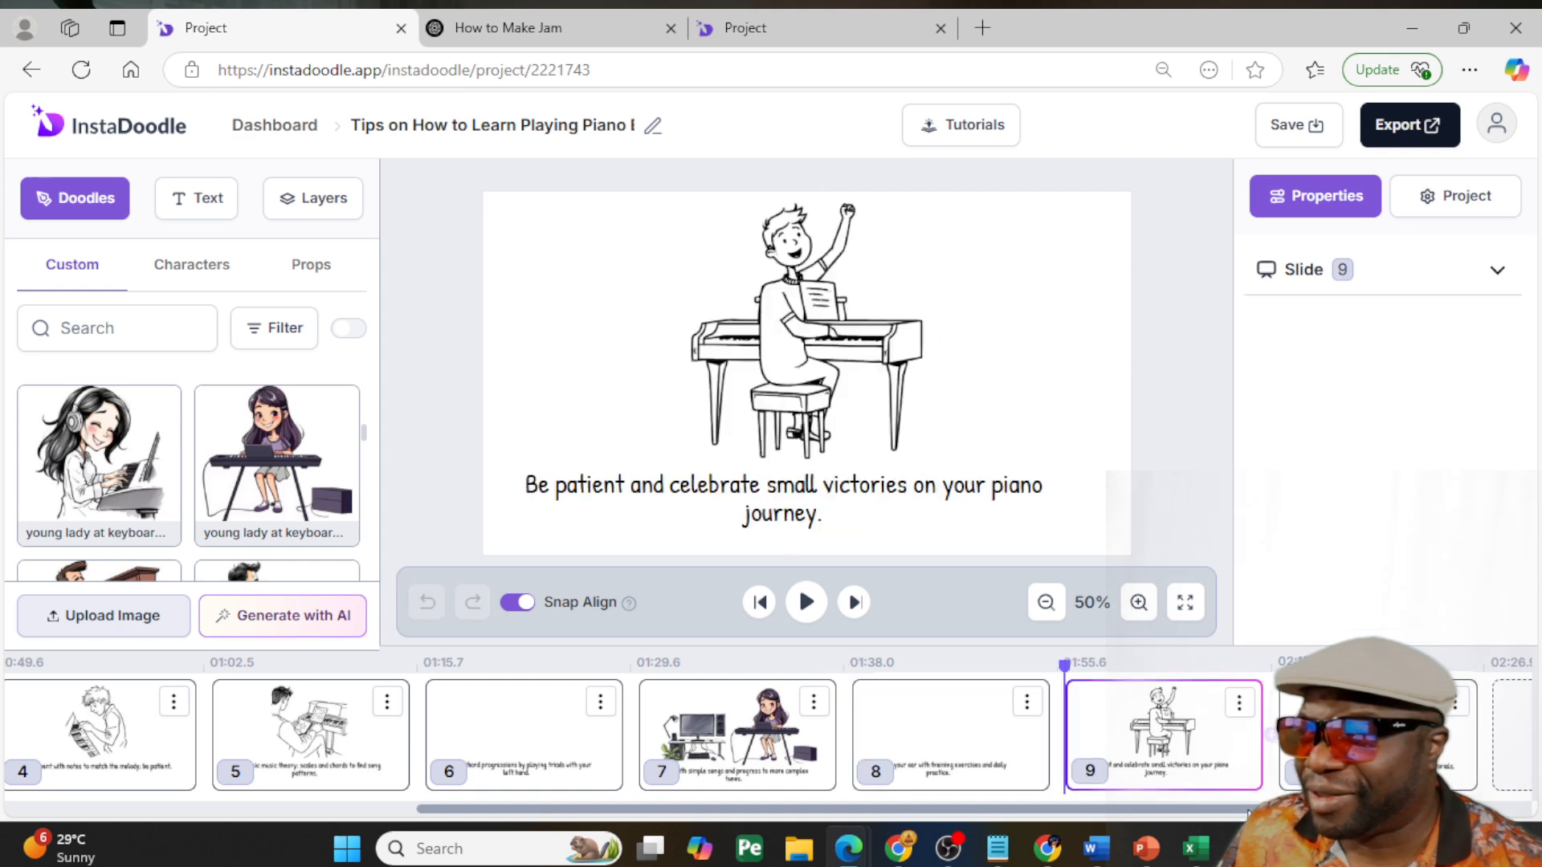
click(850, 368)
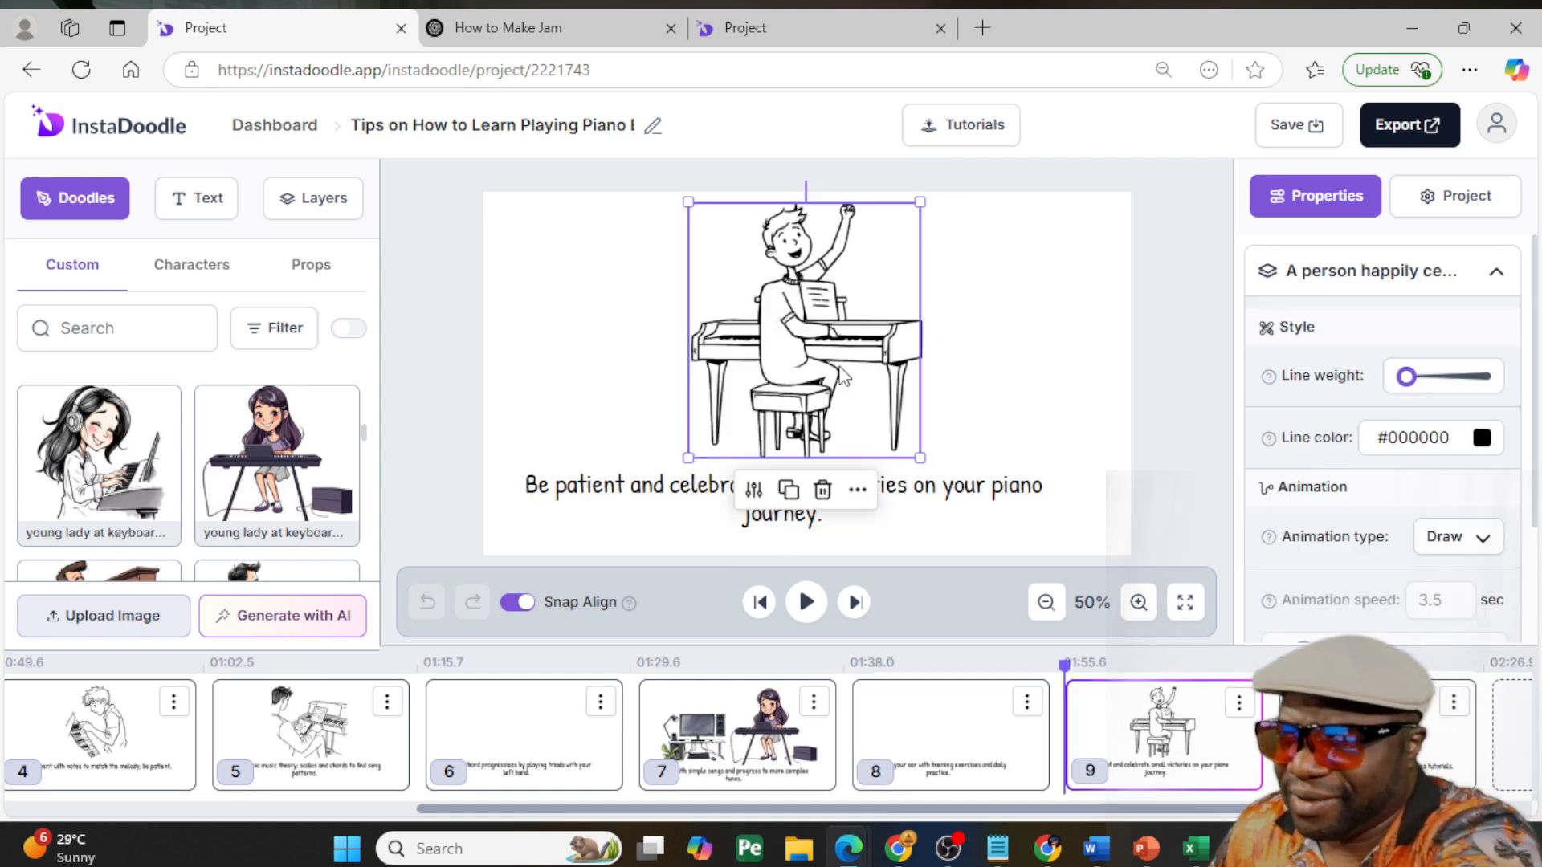
key(Delete)
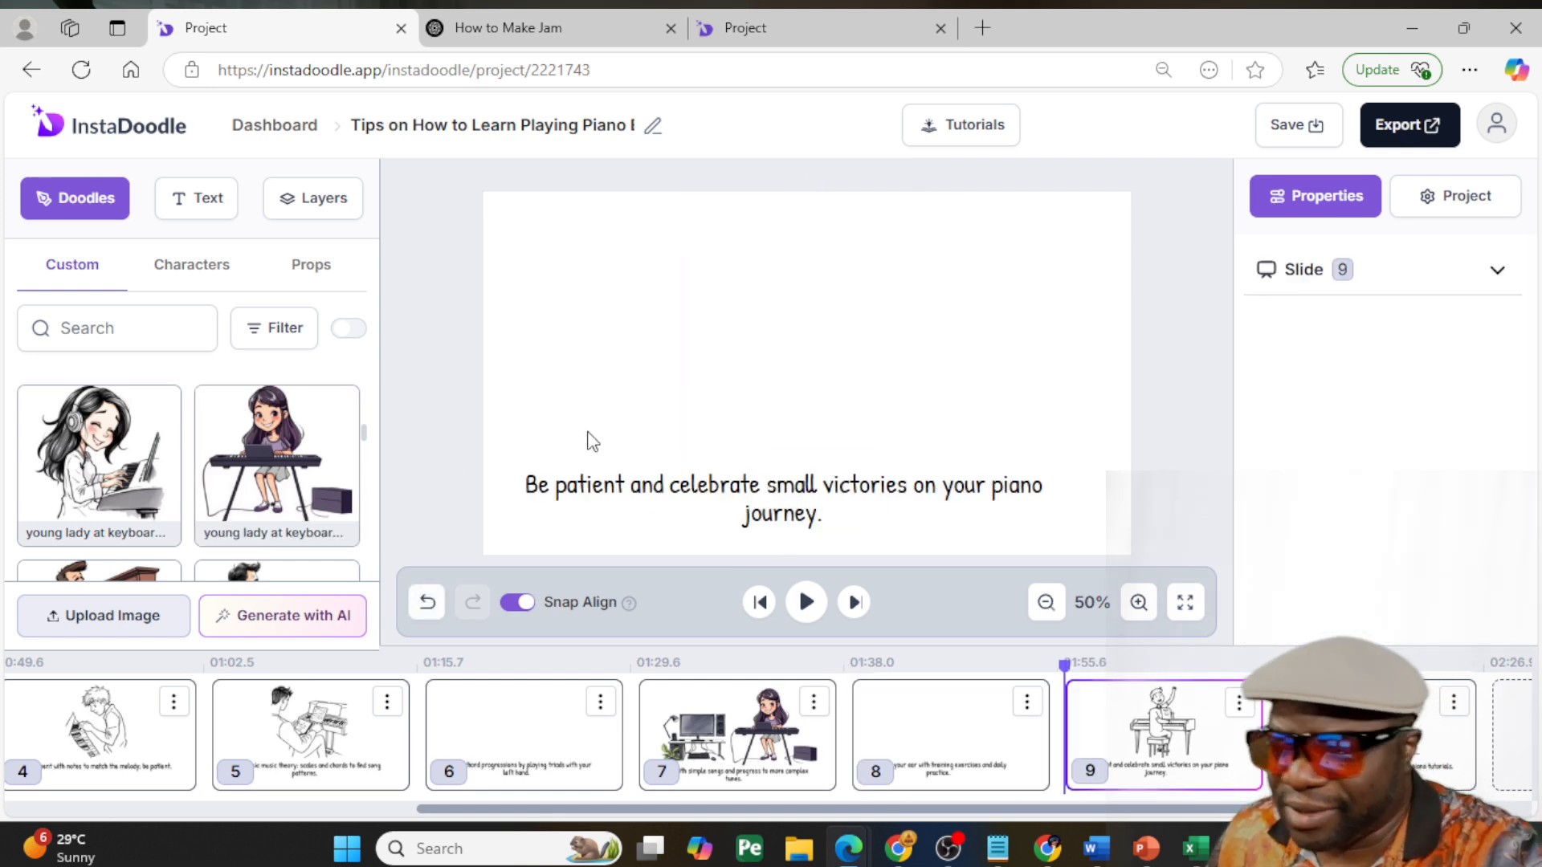
key(ctrl+z)
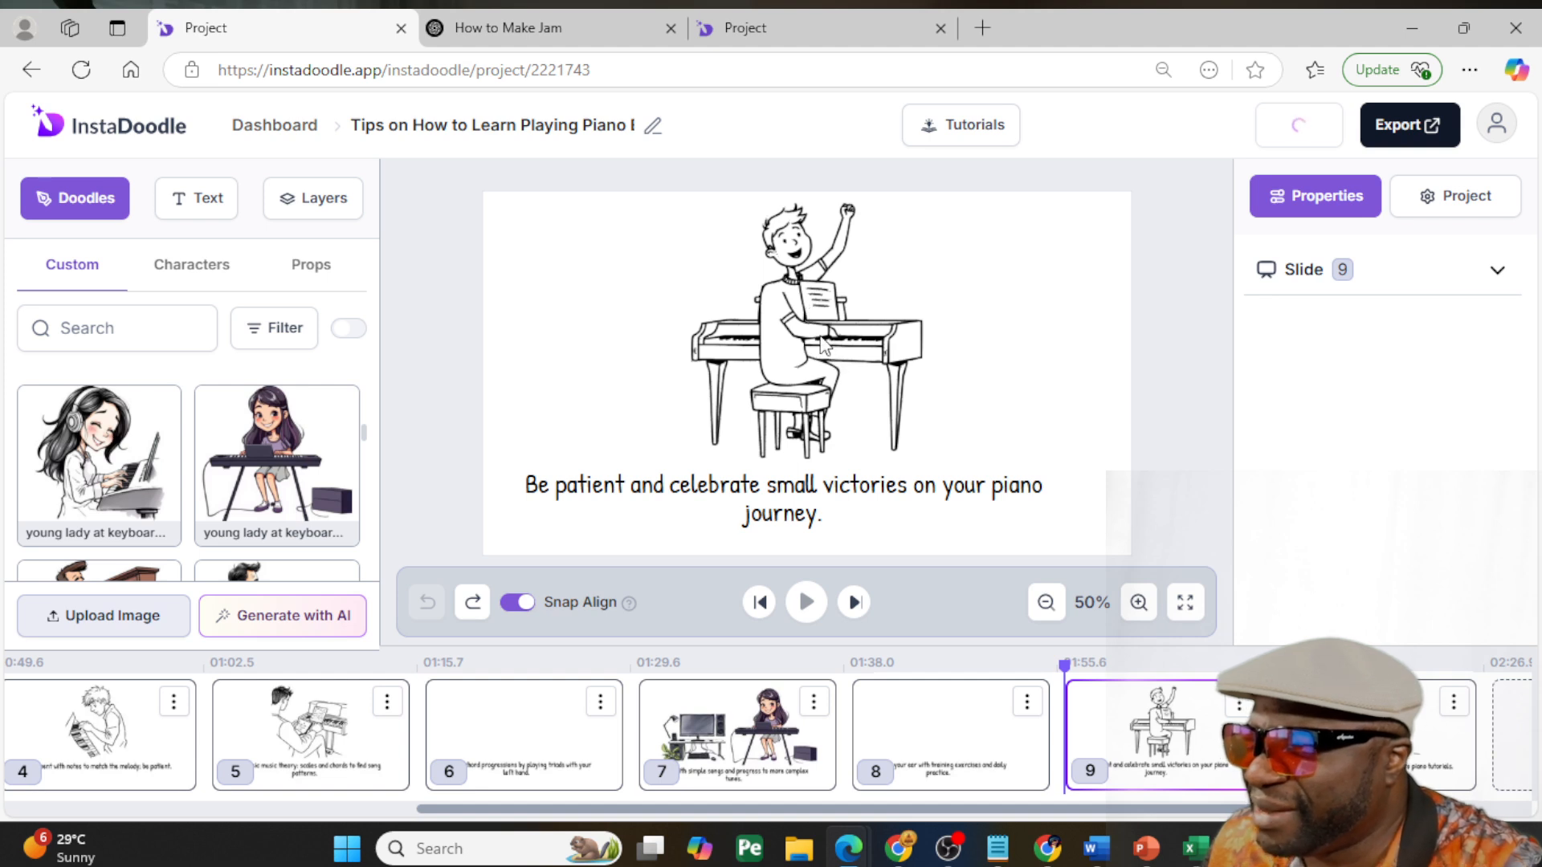
click(825, 332)
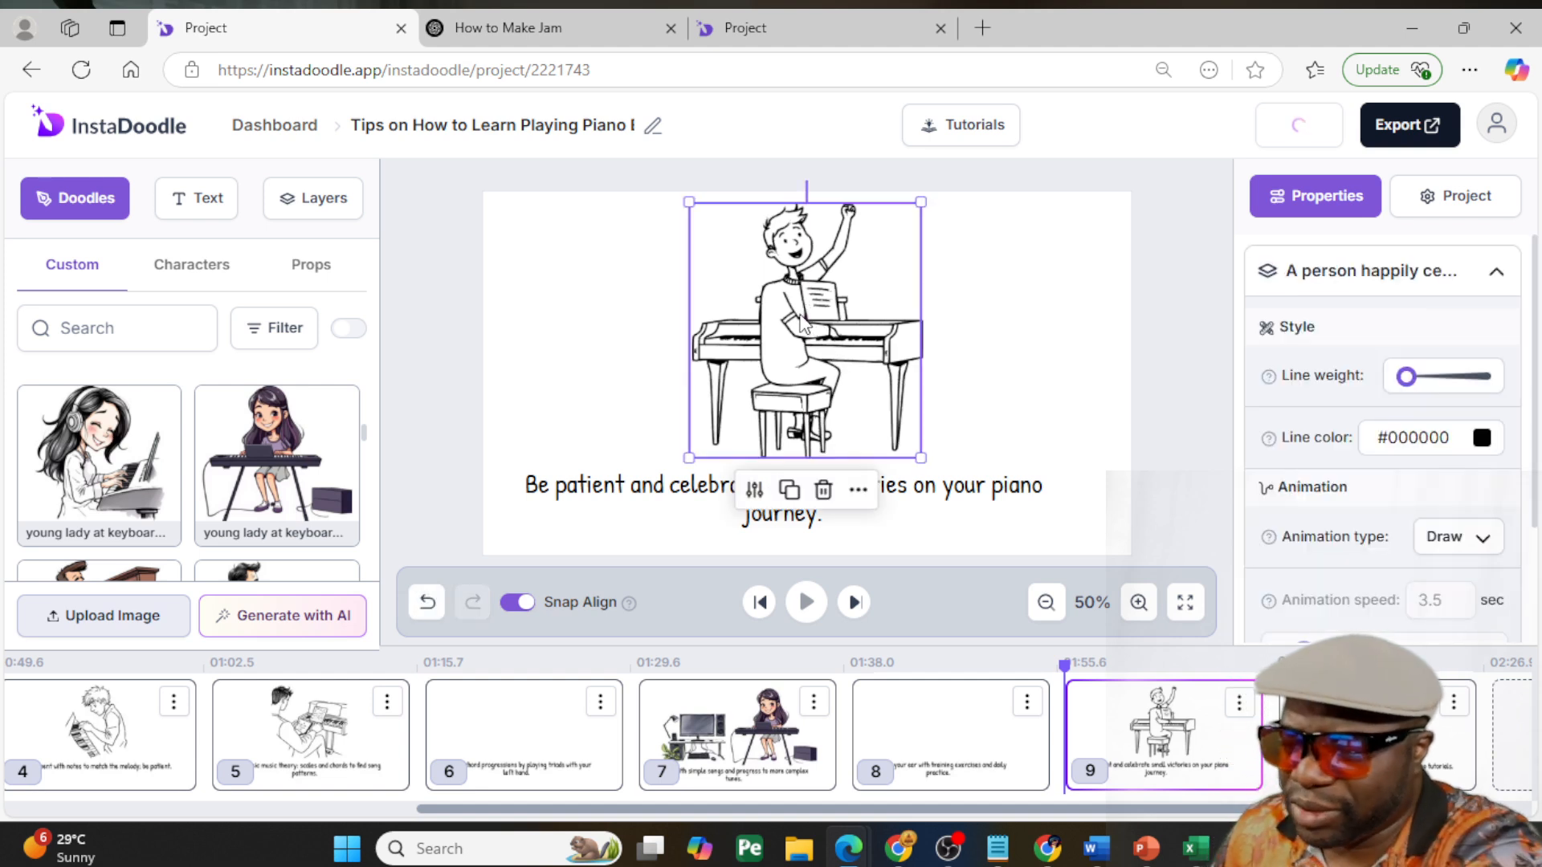
key(Delete)
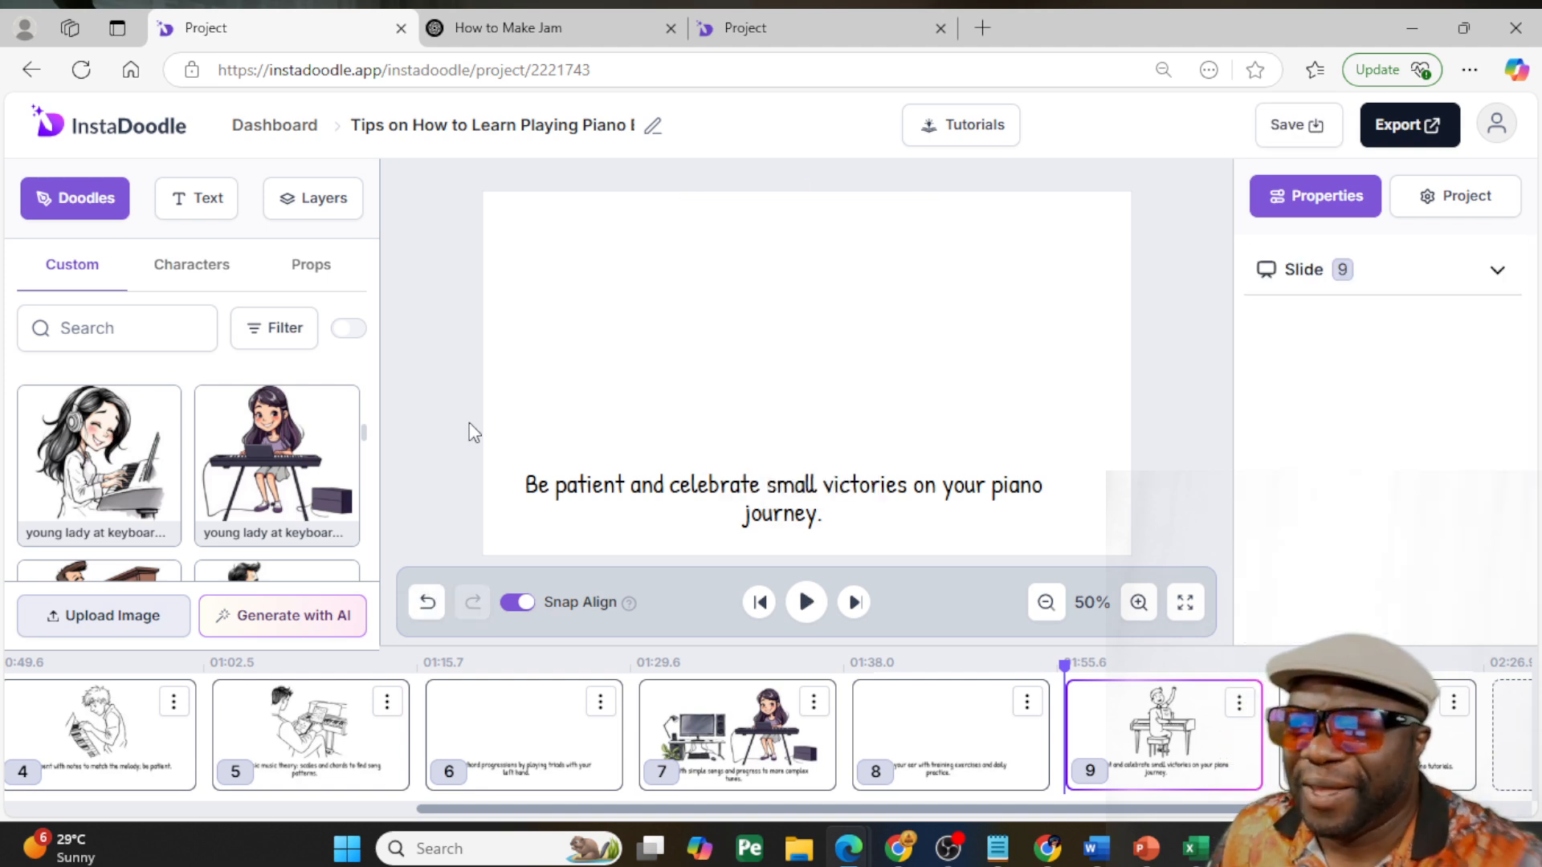
- Add the custom band image with the red-haired musician to slide 9 and size it to fit above the lowered caption
scroll(276, 478, down, 2)
scroll(275, 478, down, 3)
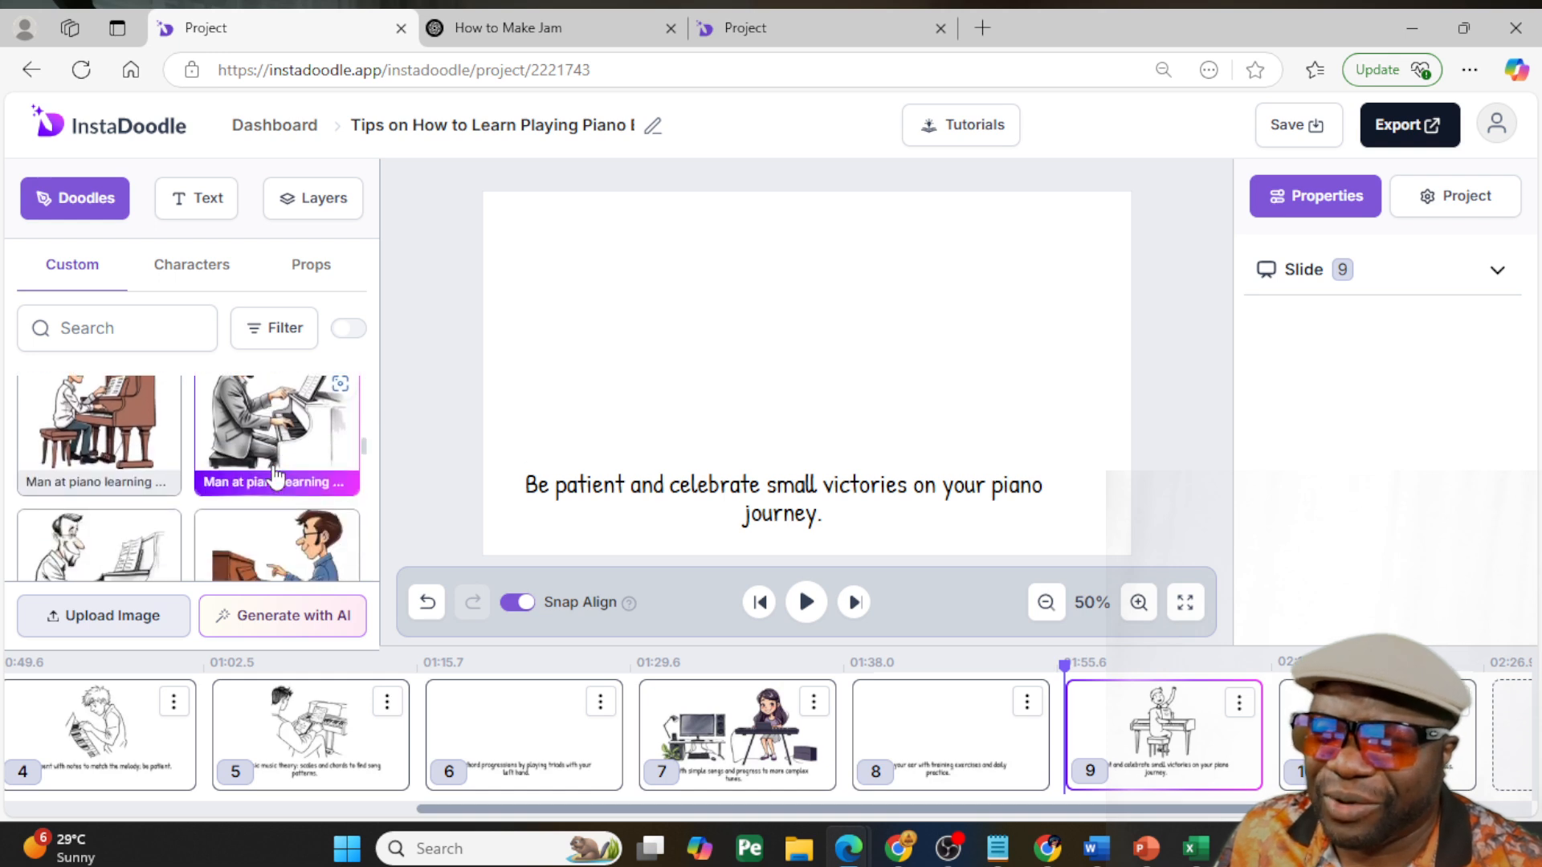
scroll(275, 476, down, 5)
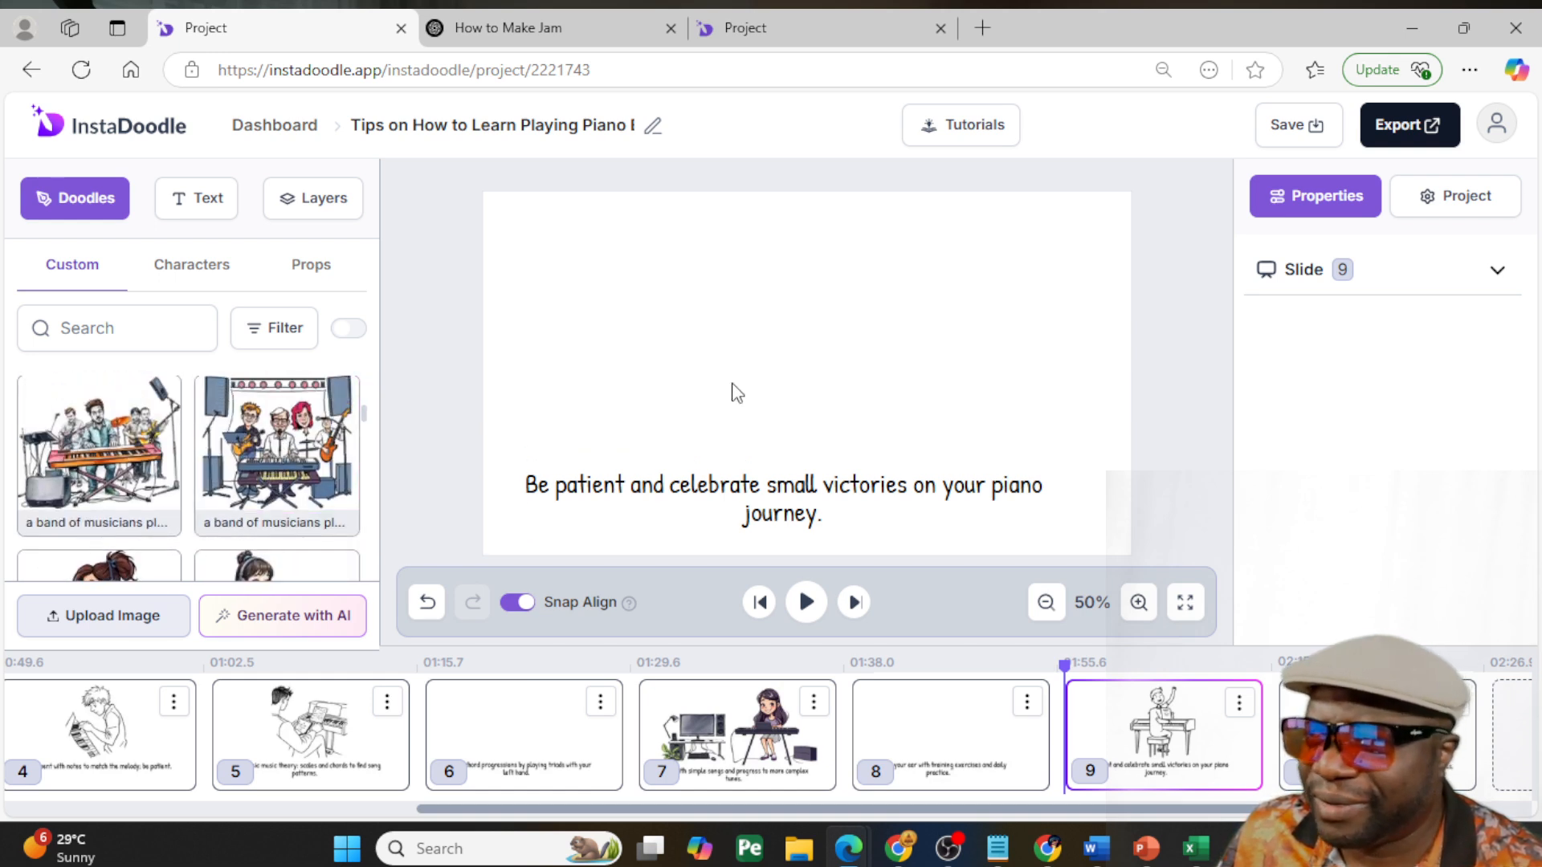
drag(812, 487, 845, 505)
click(768, 371)
mouse_move(698, 279)
mouse_down()
mouse_move(592, 227)
mouse_move(779, 313)
mouse_move(763, 311)
mouse_up()
- Rebreak slide 9's caption so its second line reads "your piano journey." and center it under the band
click(978, 514)
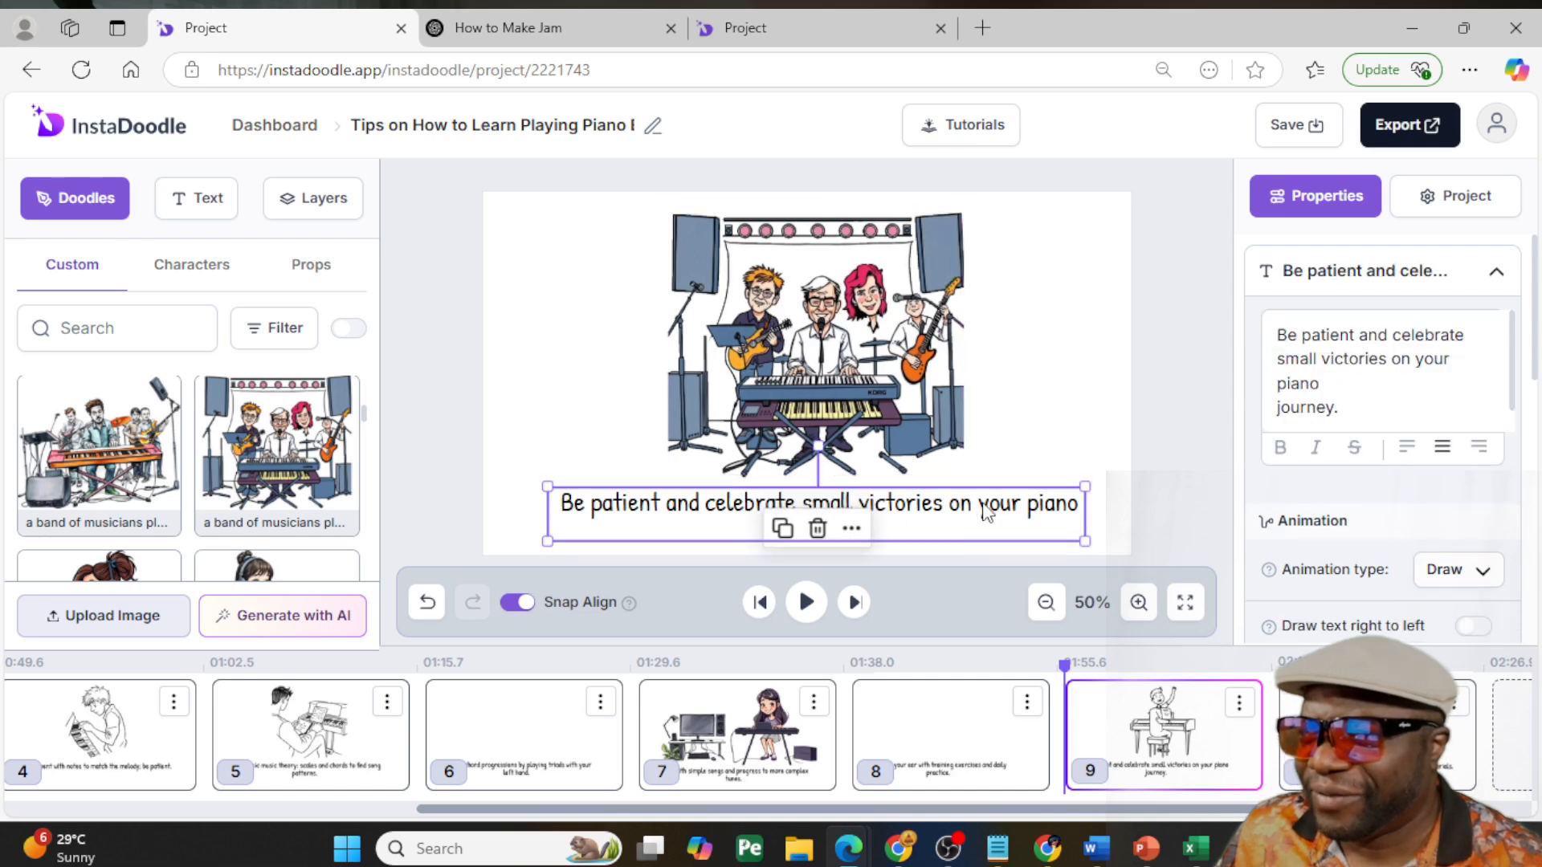
double_click(981, 506)
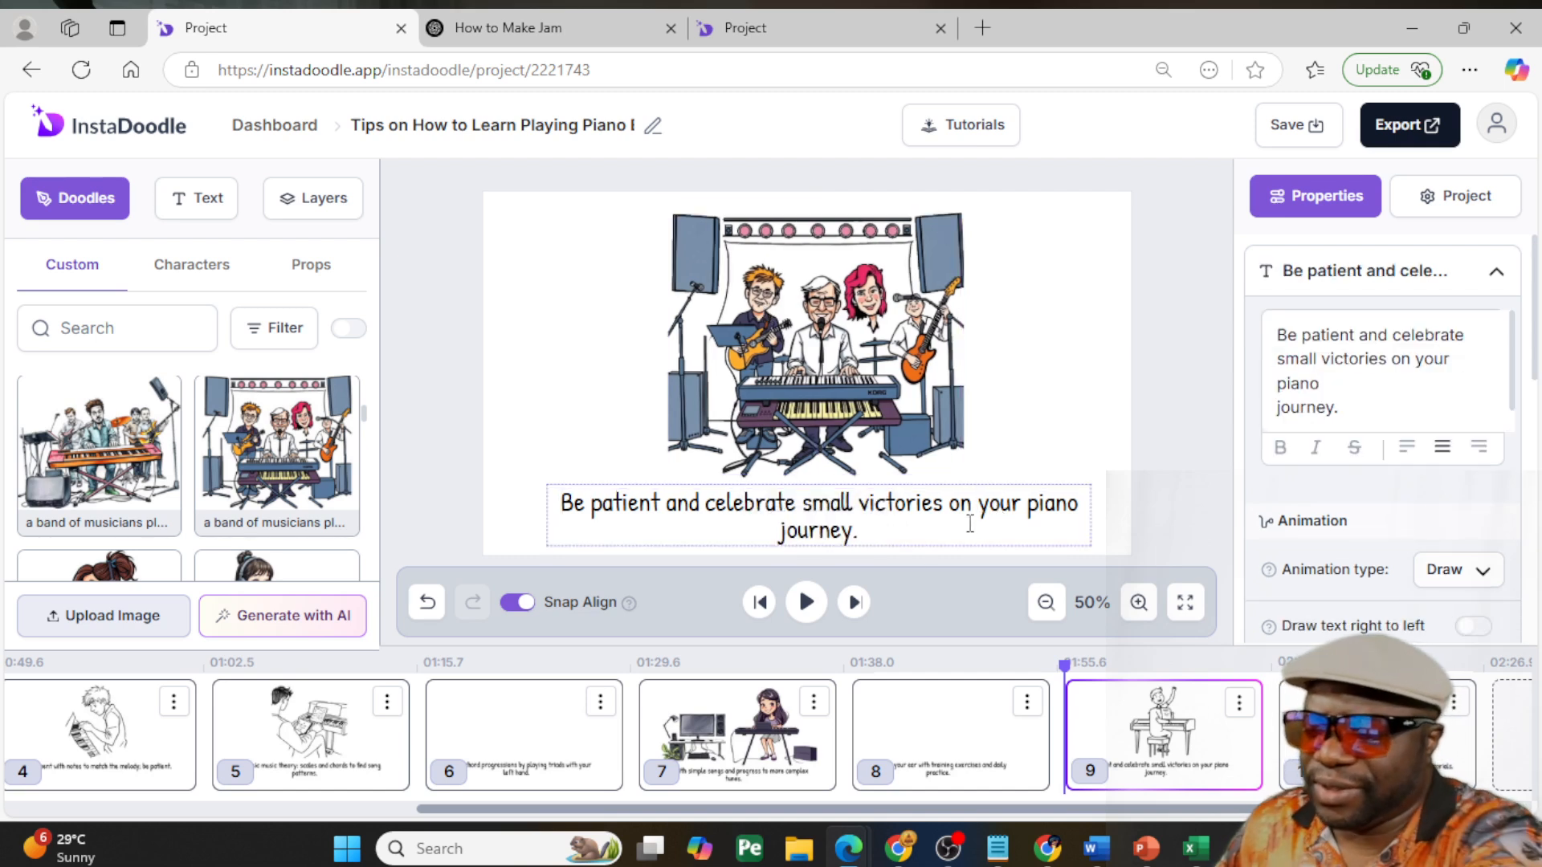
click(970, 518)
key(Return)
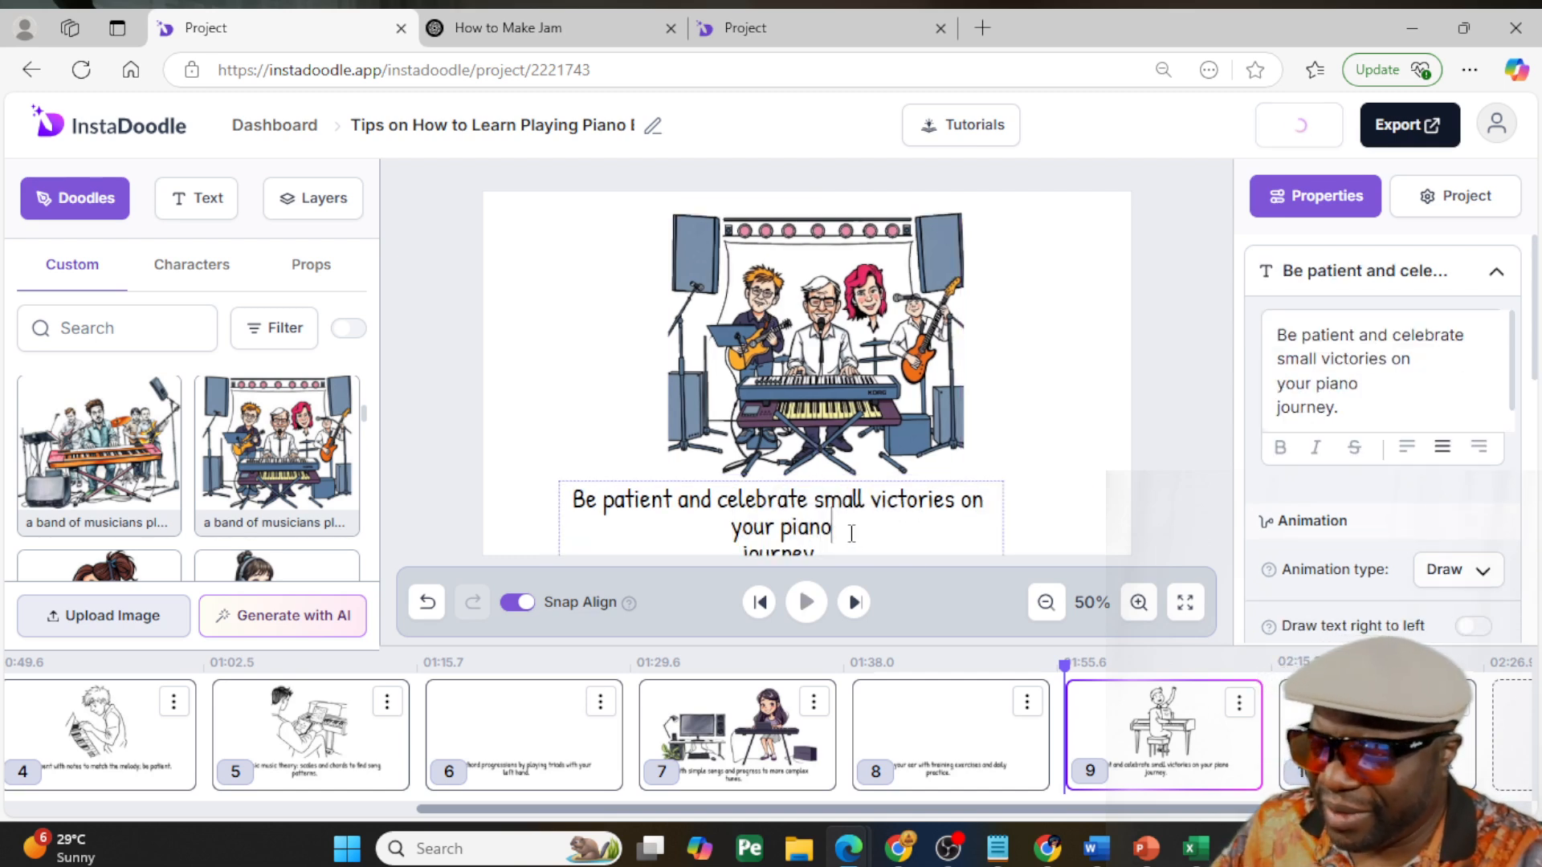
key(Delete)
click(1078, 502)
click(846, 521)
drag(846, 521, 865, 521)
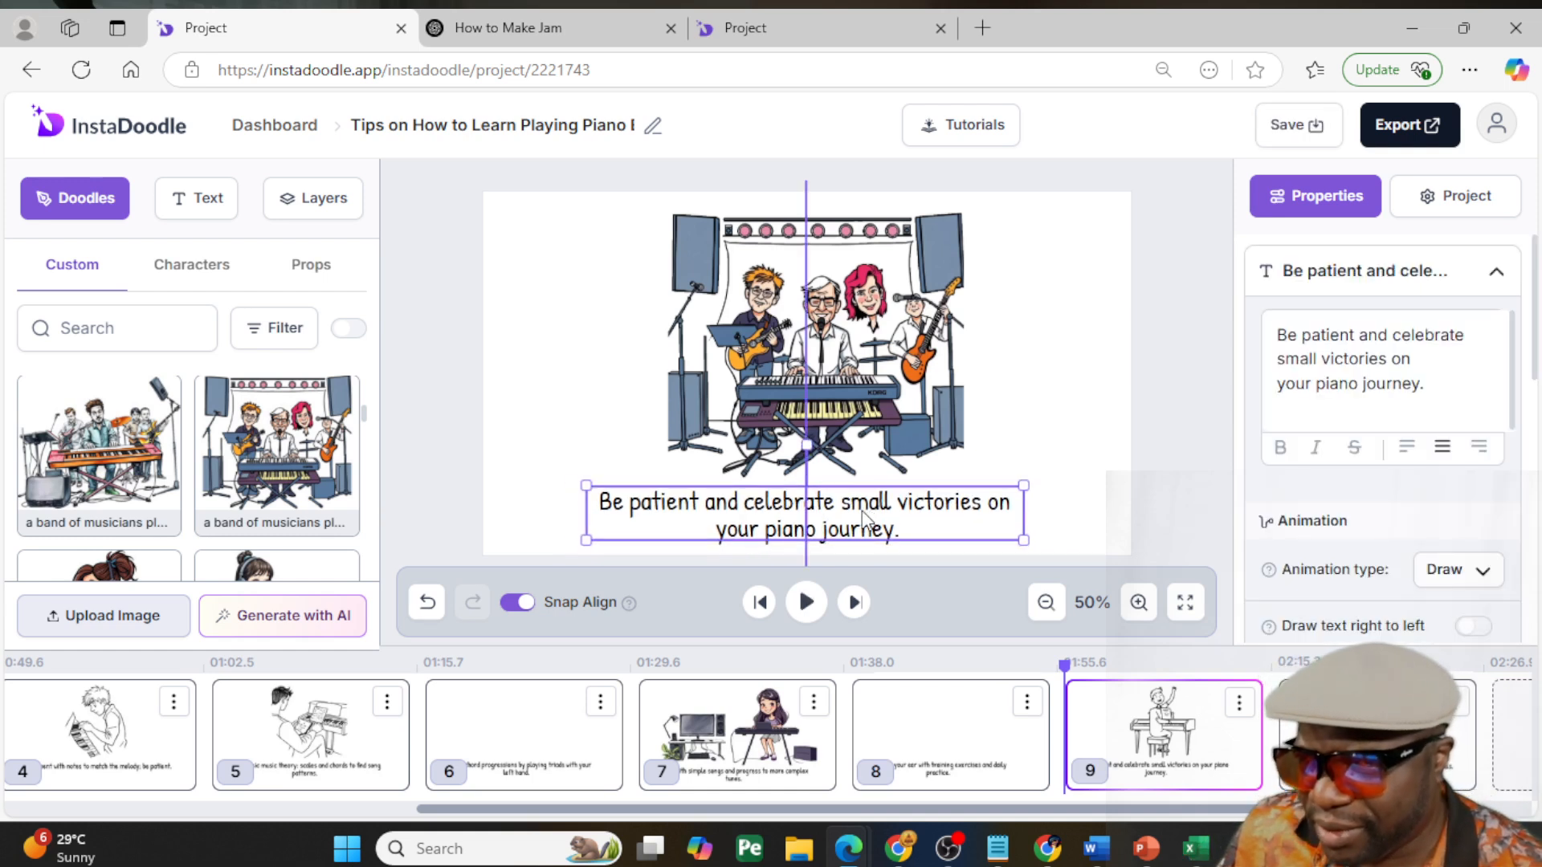
click(1053, 464)
- Lower the caption on slide 10 and delete its line drawing of the person sitting at the piano
drag(1330, 810, 1506, 811)
click(1136, 727)
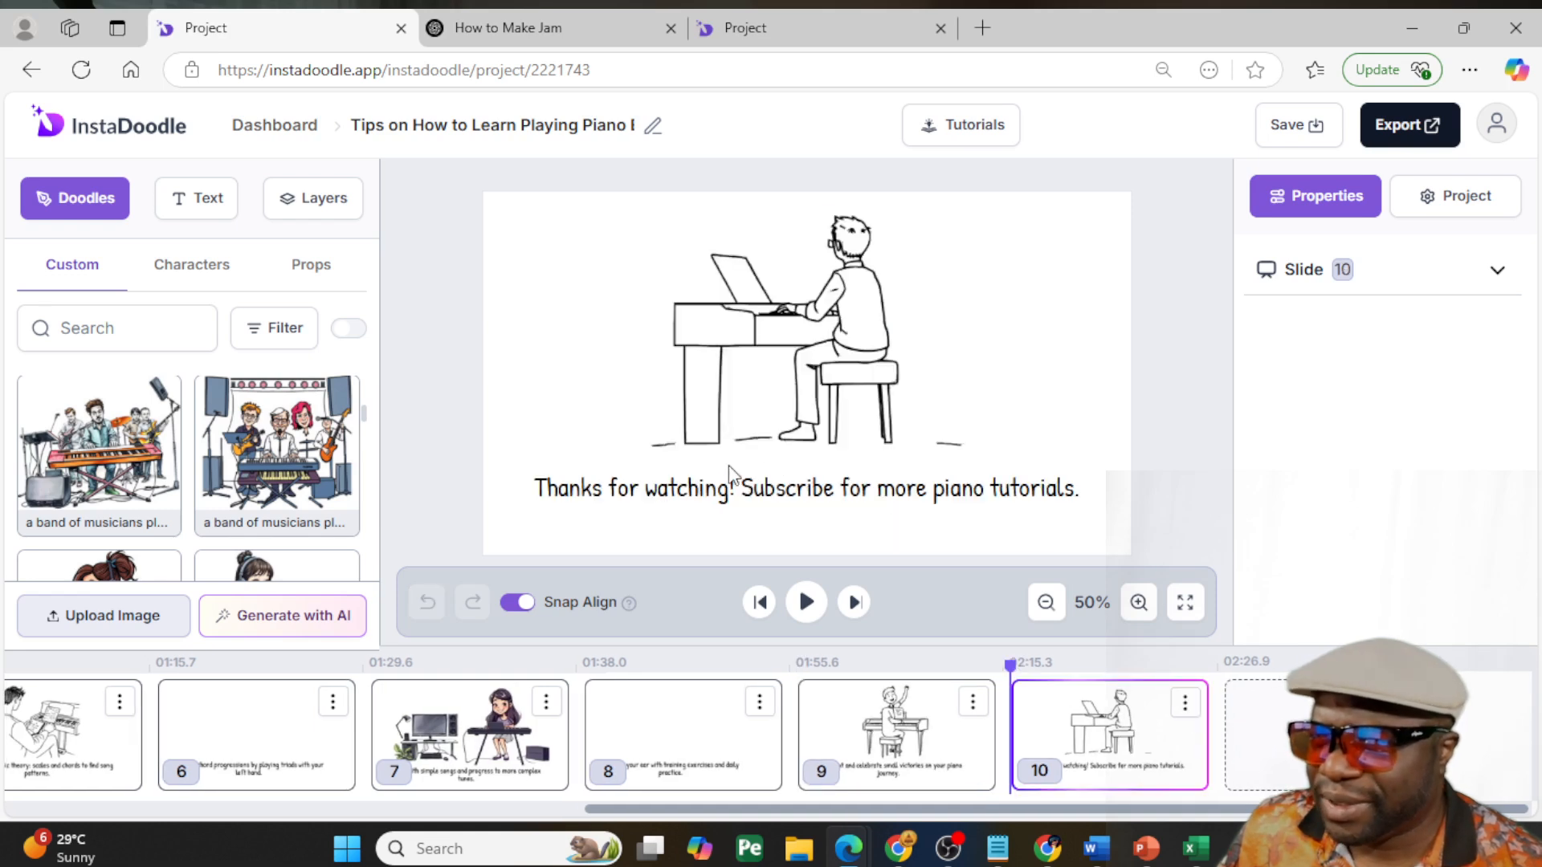
click(719, 490)
drag(719, 491, 718, 521)
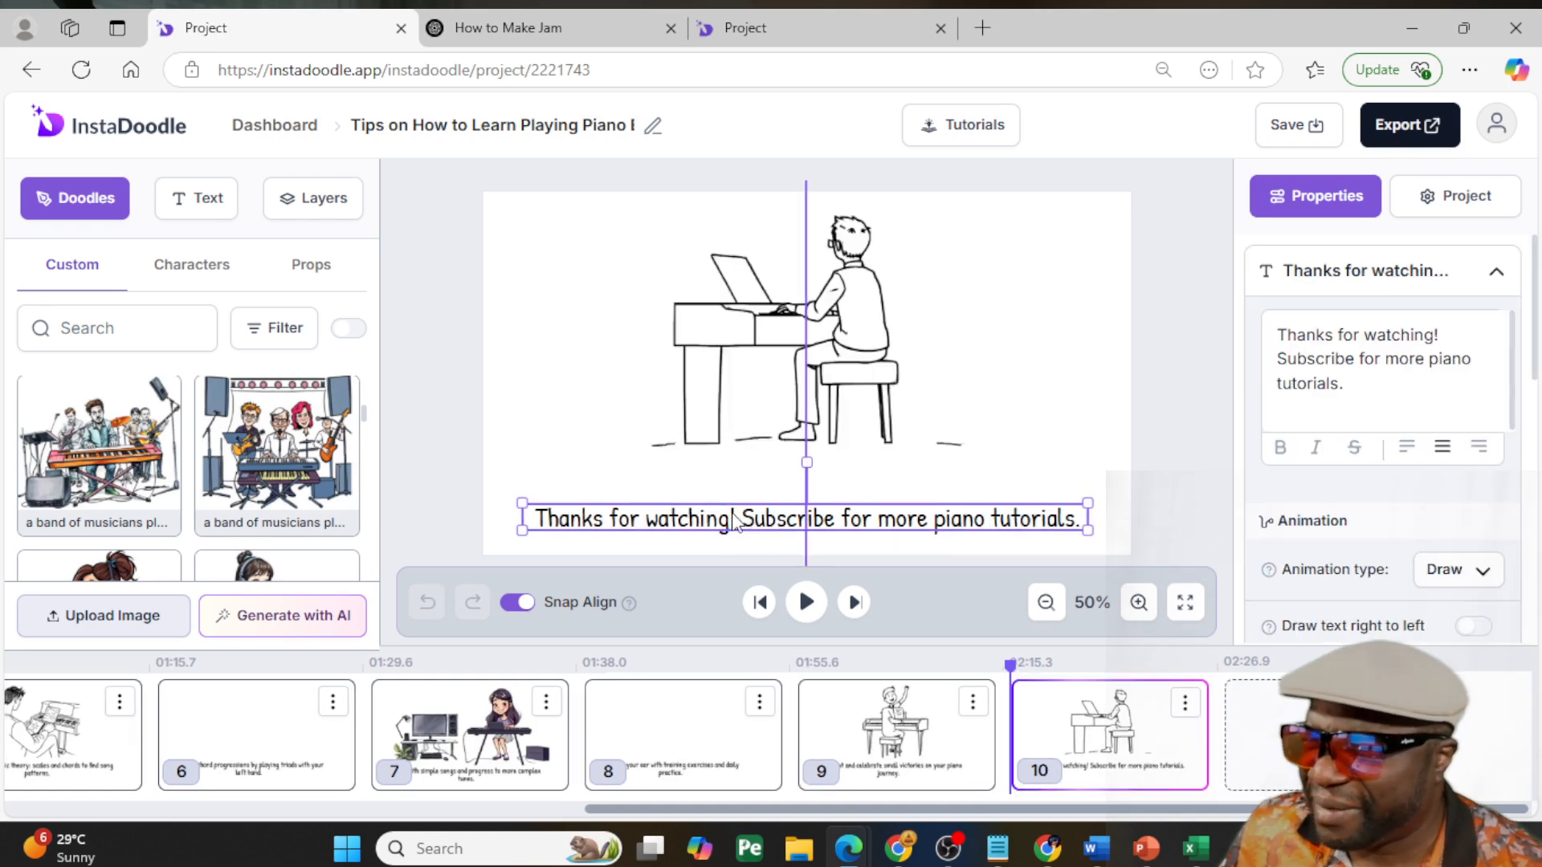
click(767, 403)
drag(766, 379, 772, 380)
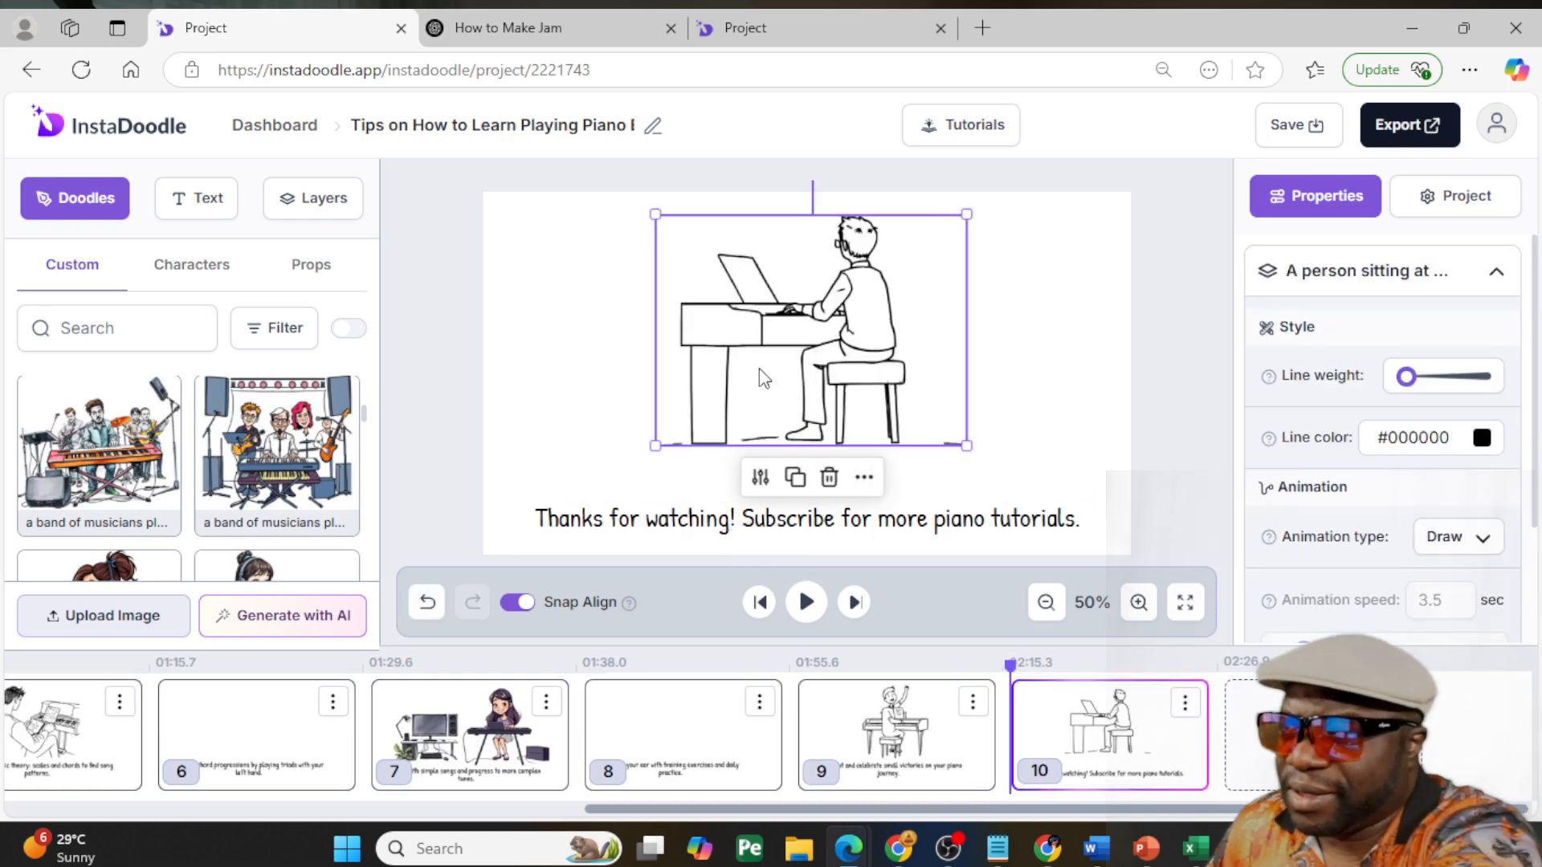
key(Delete)
- Add the custom band image with the orange keyboard to slide 10, enlarge it, and center it above the caption
scroll(201, 498, down, 2)
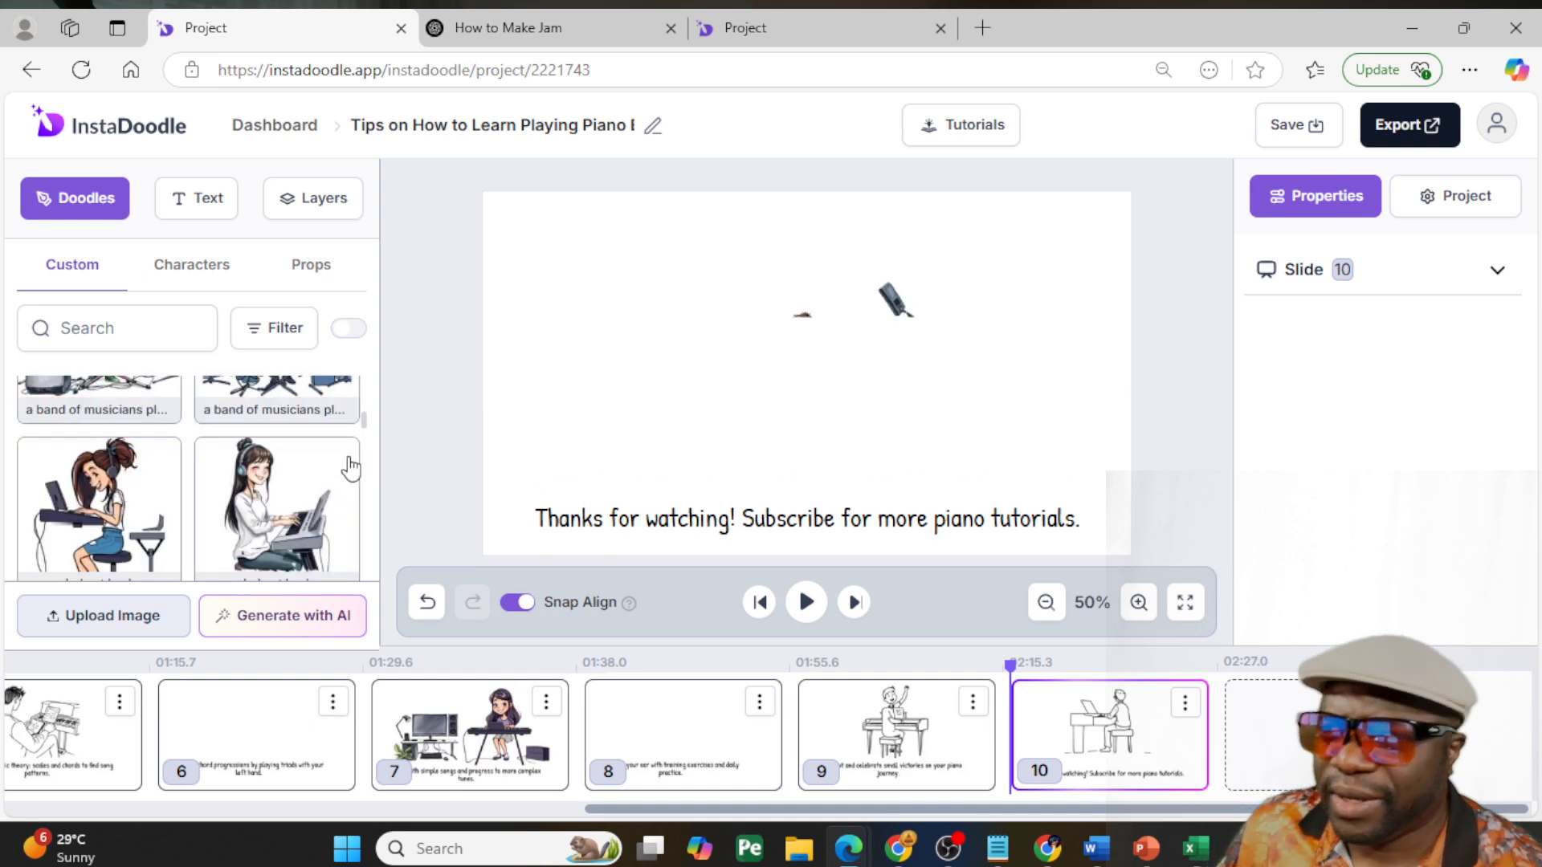
key(ctrl+z)
click(754, 391)
click(686, 269)
click(707, 314)
drag(689, 281, 571, 187)
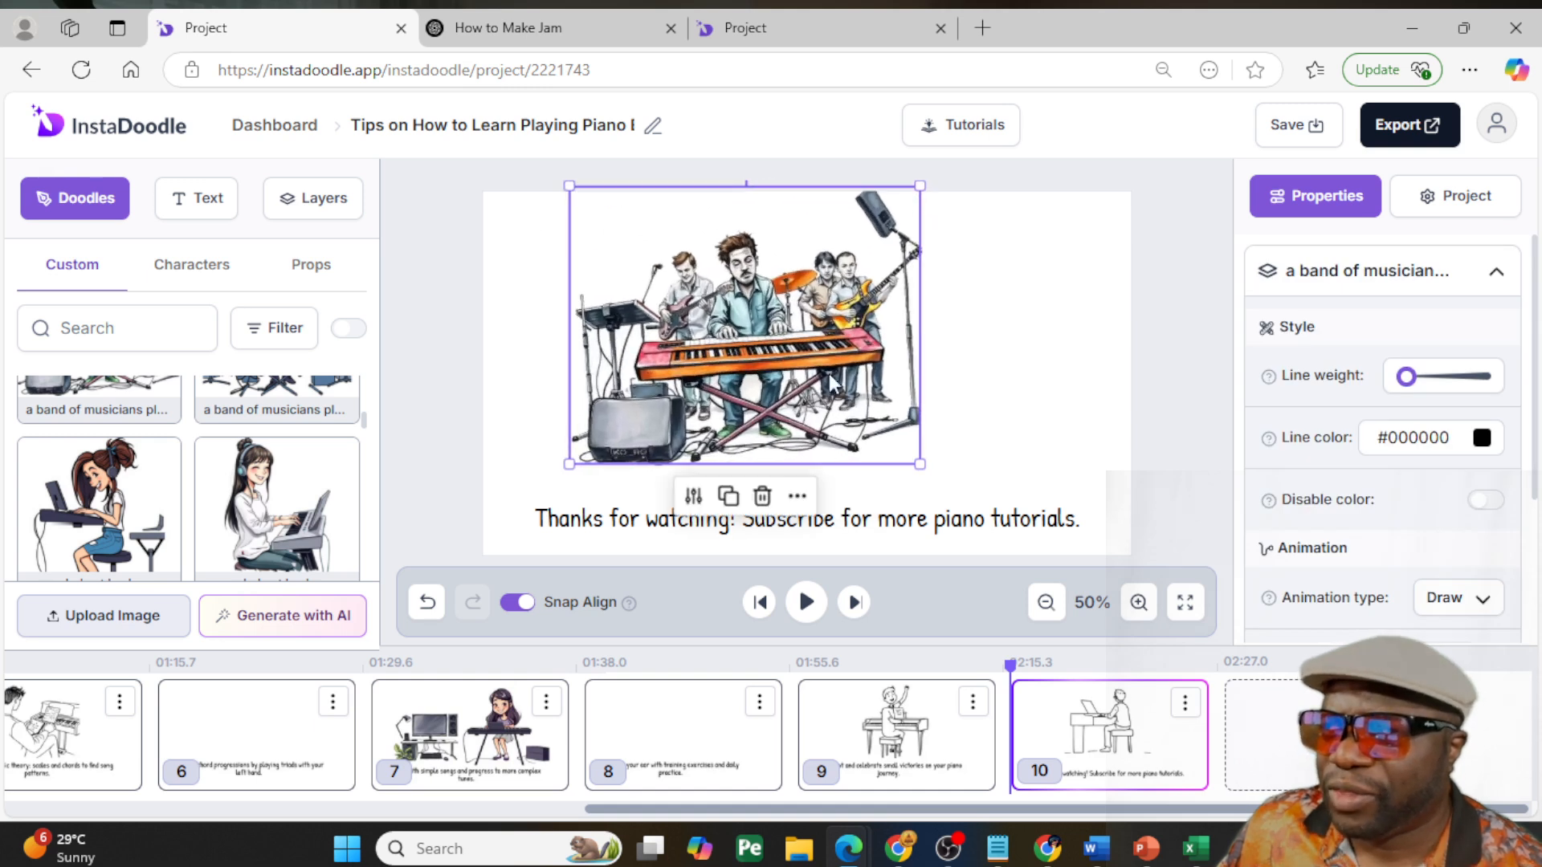
drag(829, 374, 889, 398)
- Lower slide 10's caption slightly more, then enlarge the band image a little and recenter it
drag(956, 539, 956, 549)
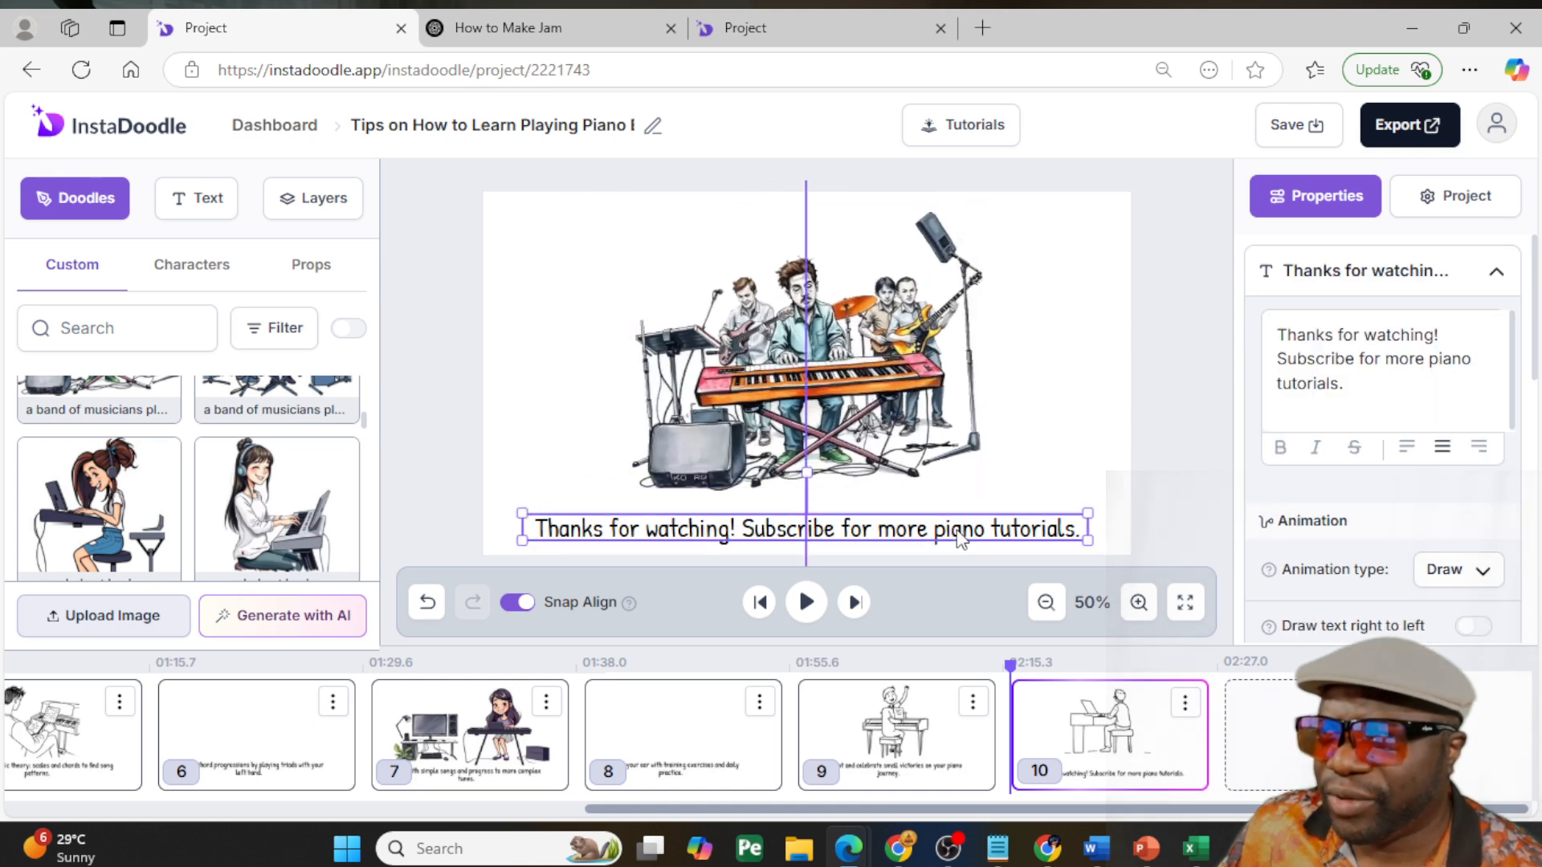
click(923, 392)
click(990, 485)
click(918, 450)
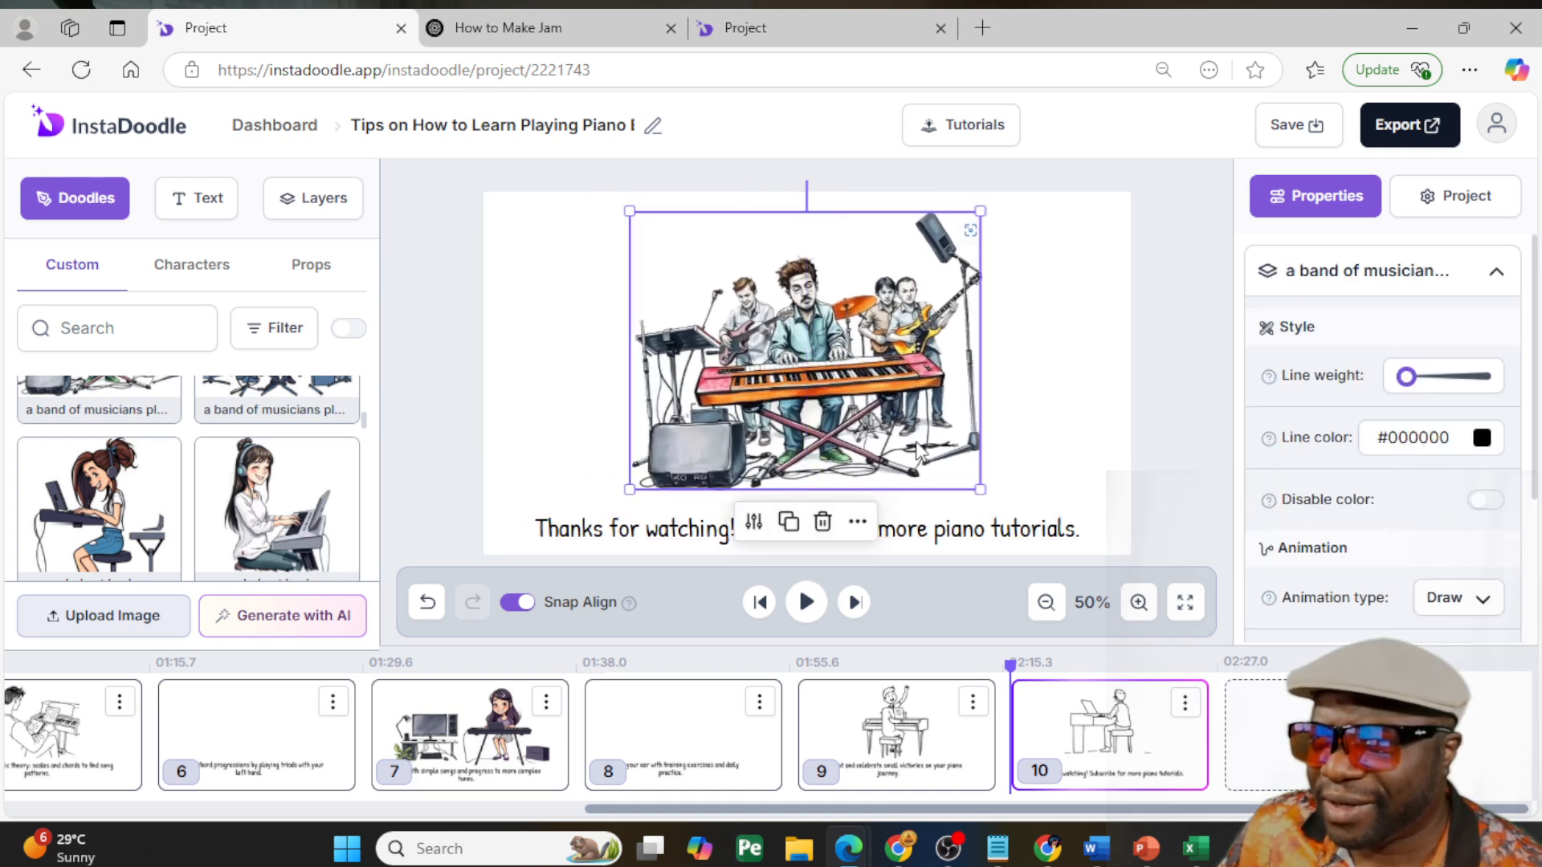
drag(631, 487, 603, 512)
mouse_move(767, 480)
mouse_down()
mouse_move(798, 482)
mouse_move(779, 474)
mouse_up()
click(950, 543)
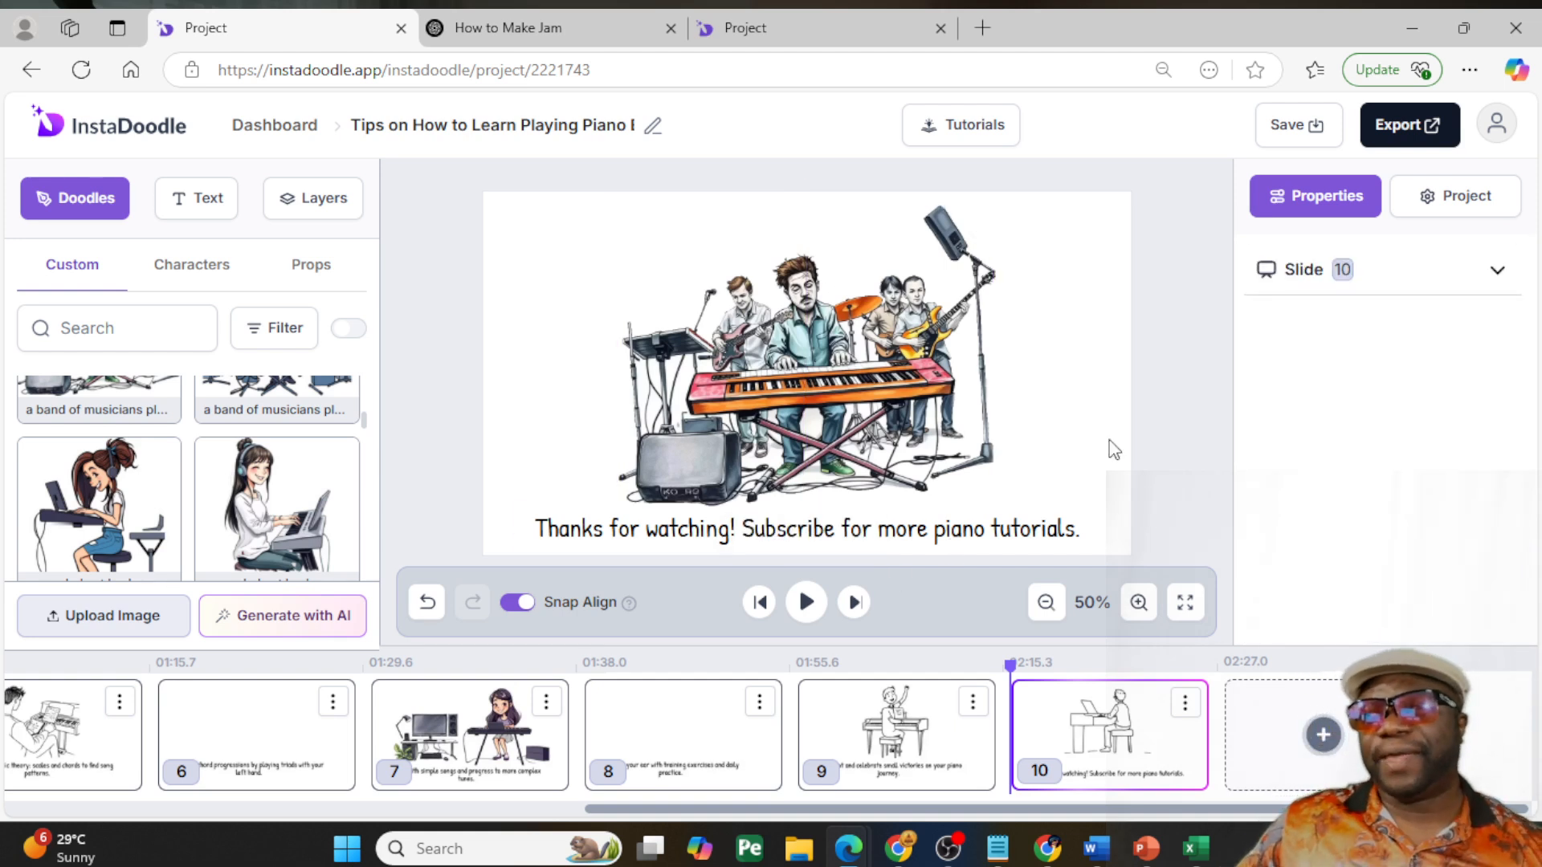
- Nudge the band image on slide 10 slightly down toward the caption and switch to slide 9
click(891, 395)
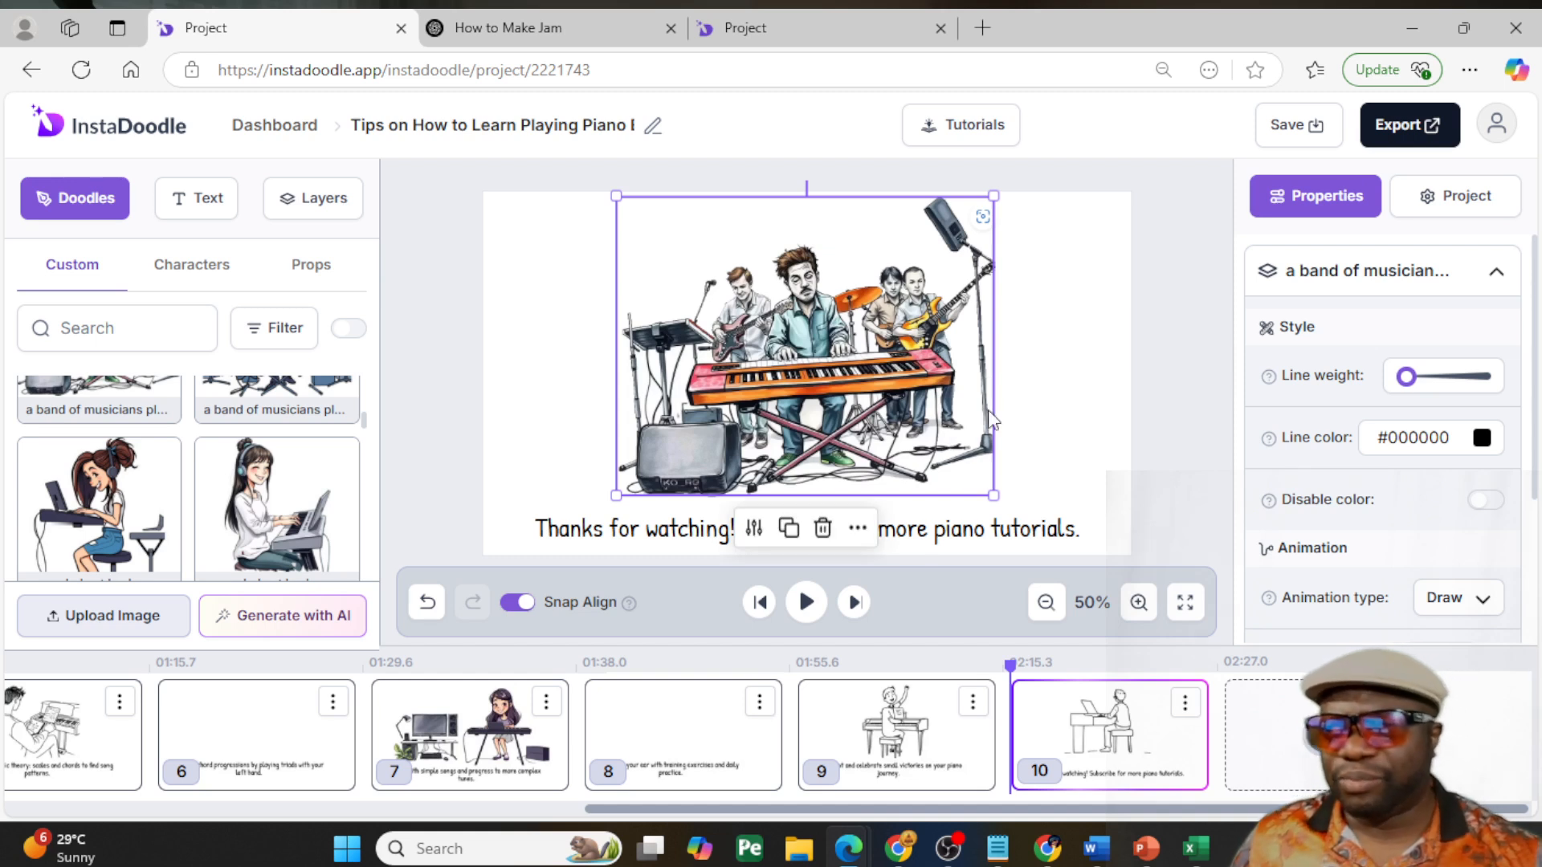
click(1108, 426)
click(898, 413)
drag(897, 413, 899, 419)
click(1050, 442)
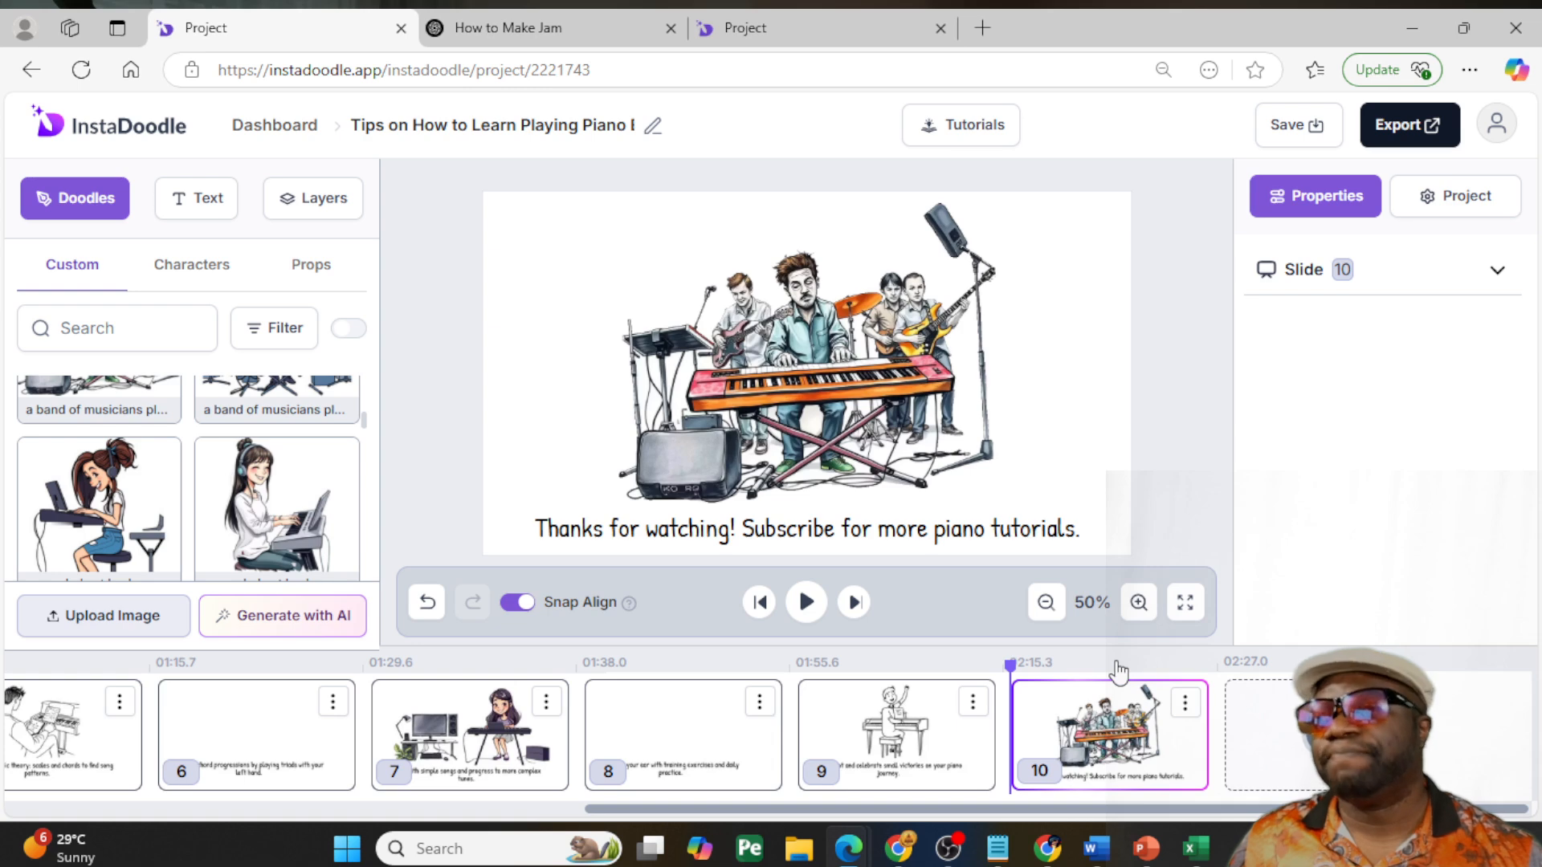
click(892, 717)
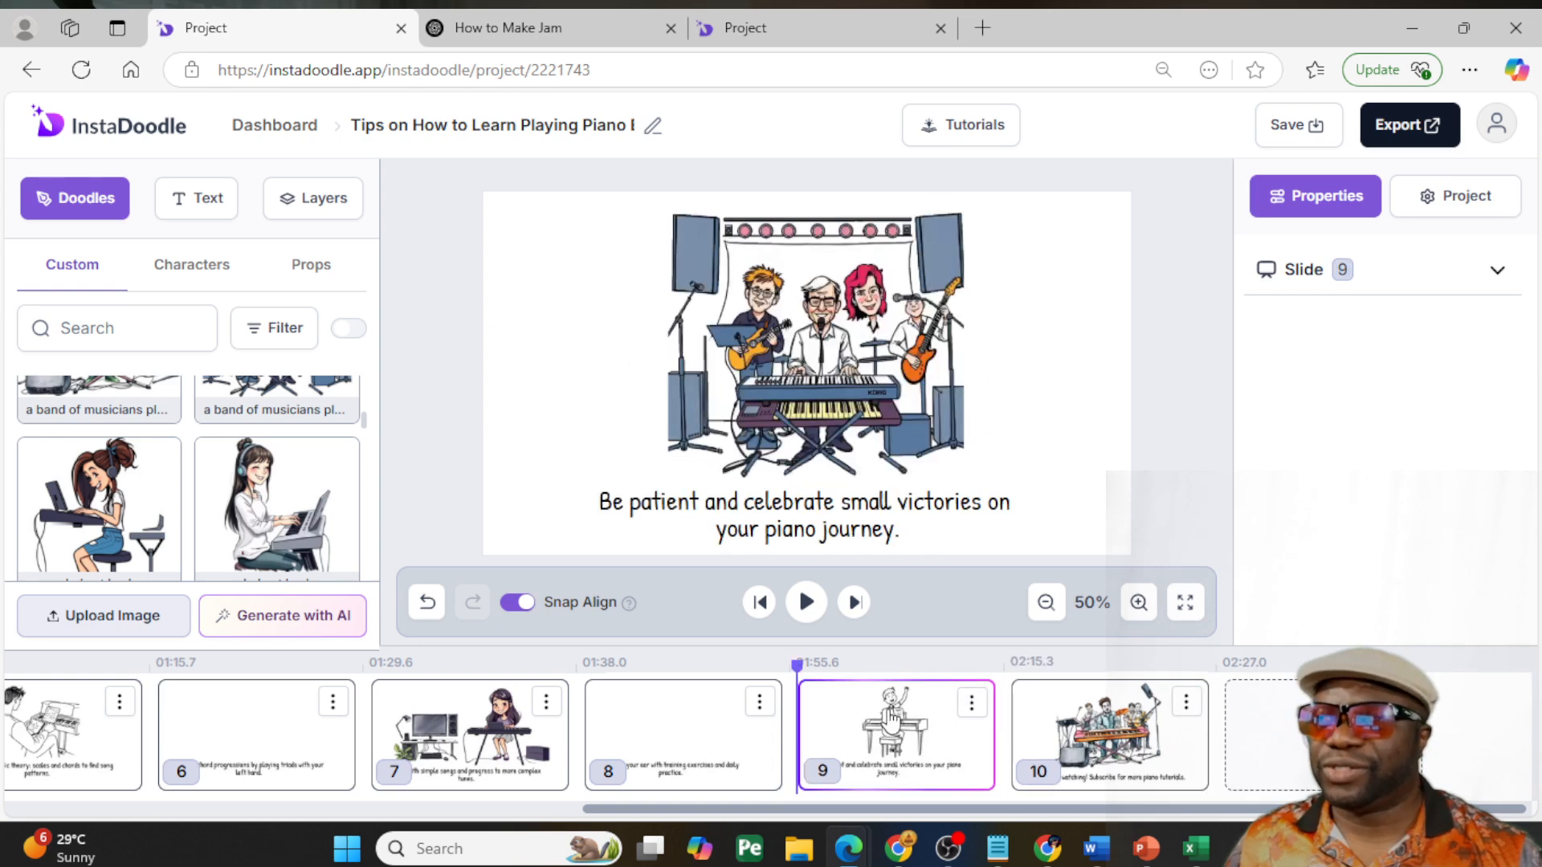
- Put slide 7's caption "Start with simple songs and progress to more complex tunes." on a single line and lower it beneath the images
click(680, 724)
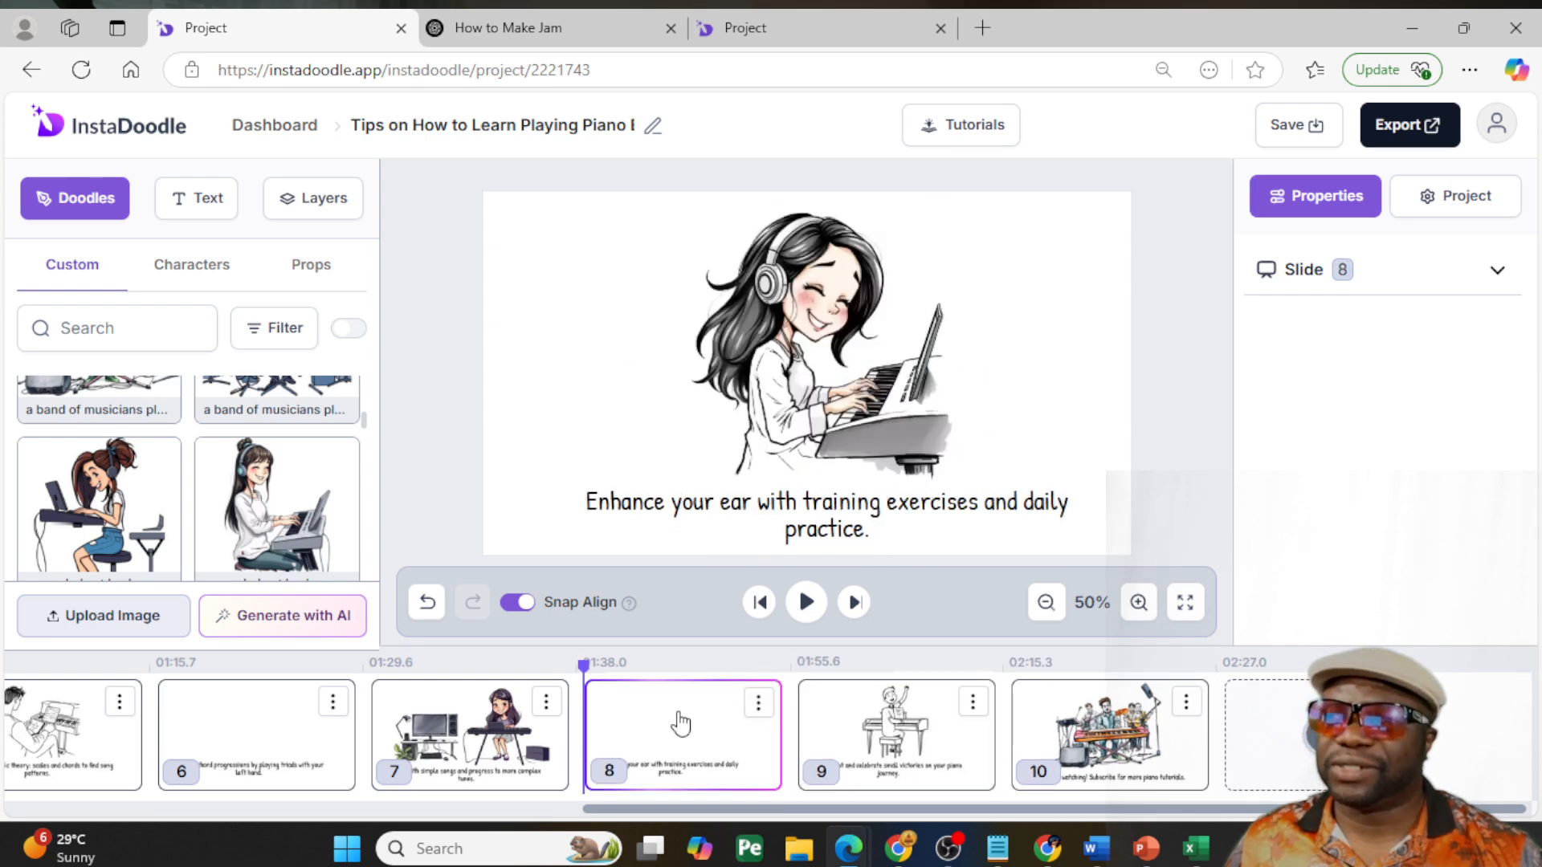
click(485, 731)
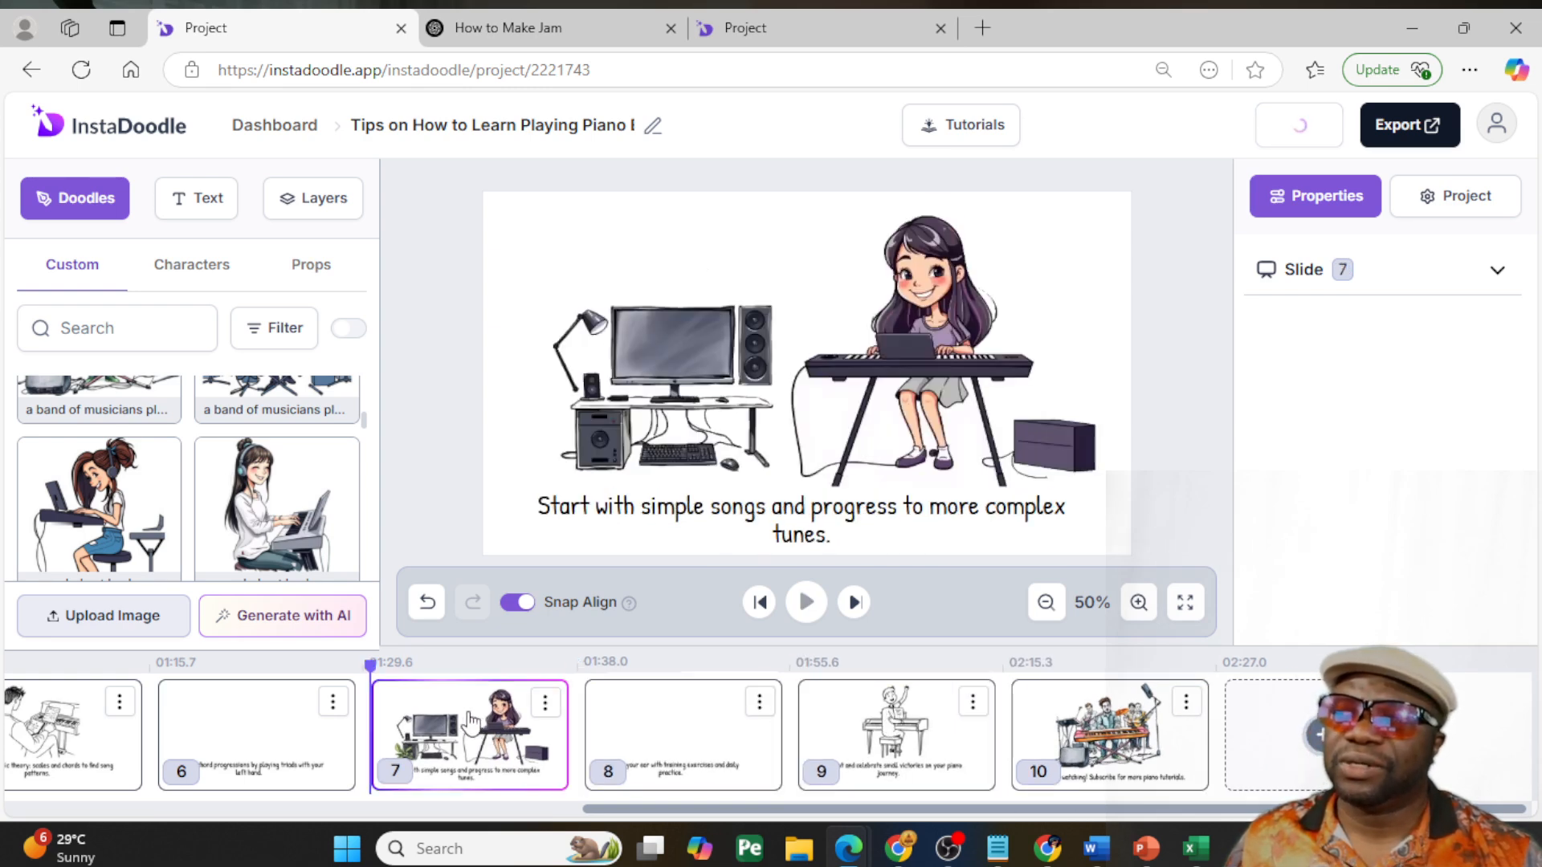
click(779, 533)
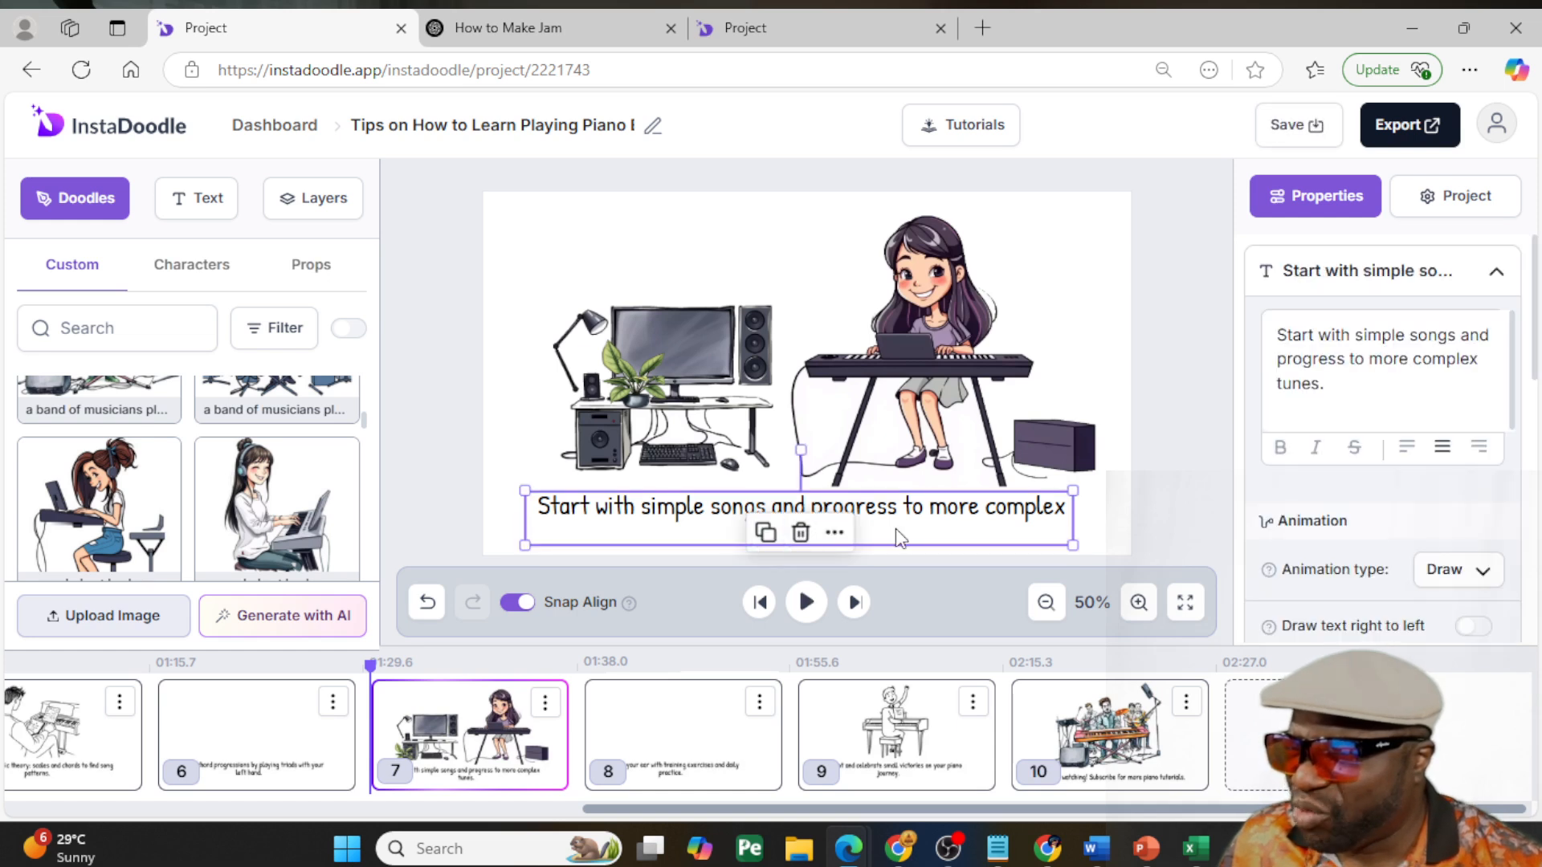
double_click(995, 528)
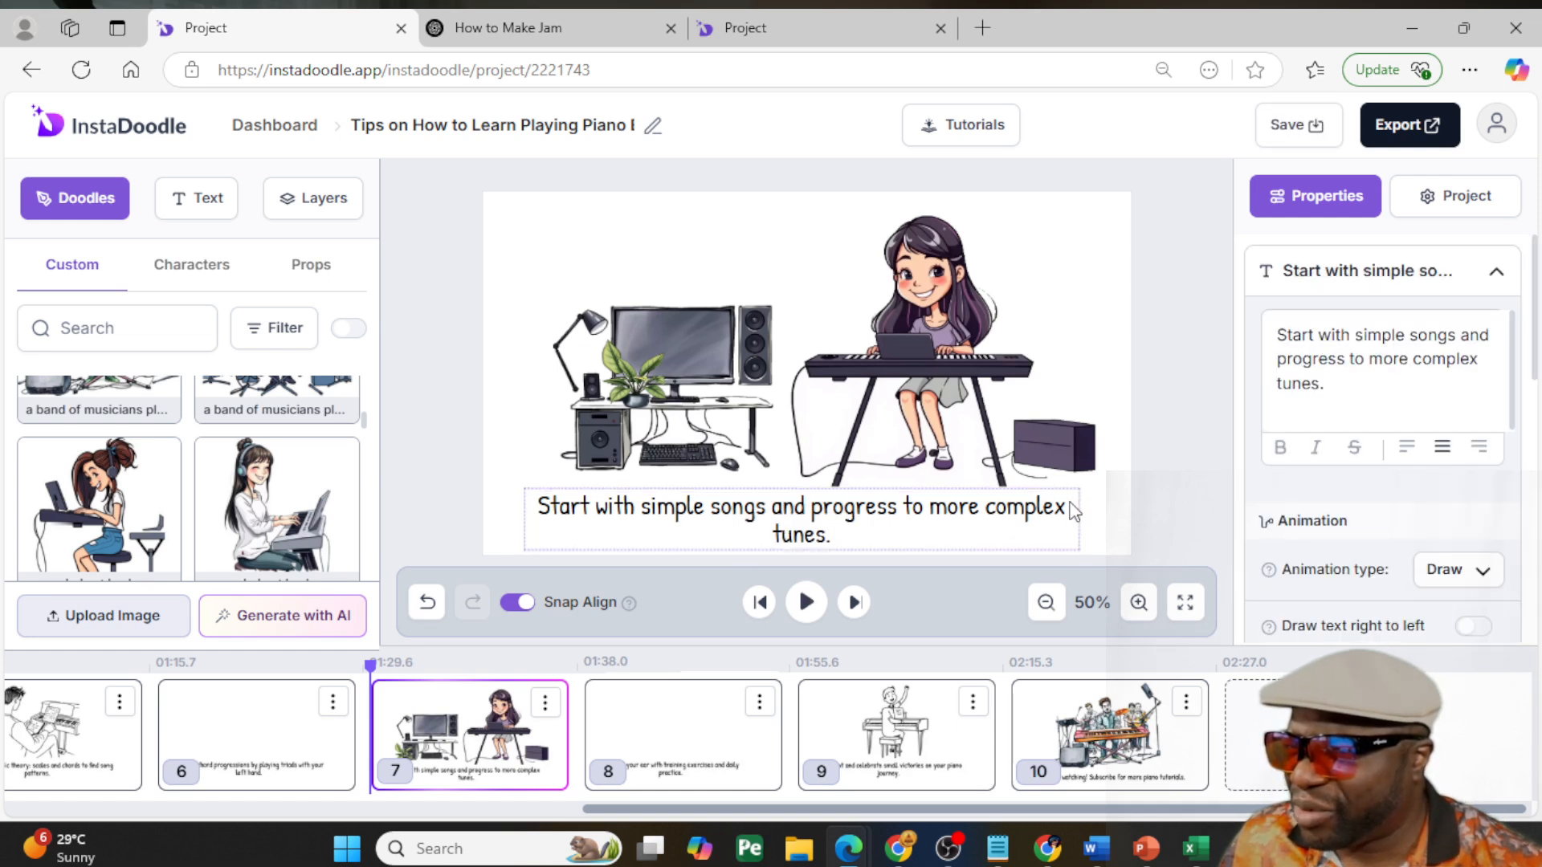
key(Delete)
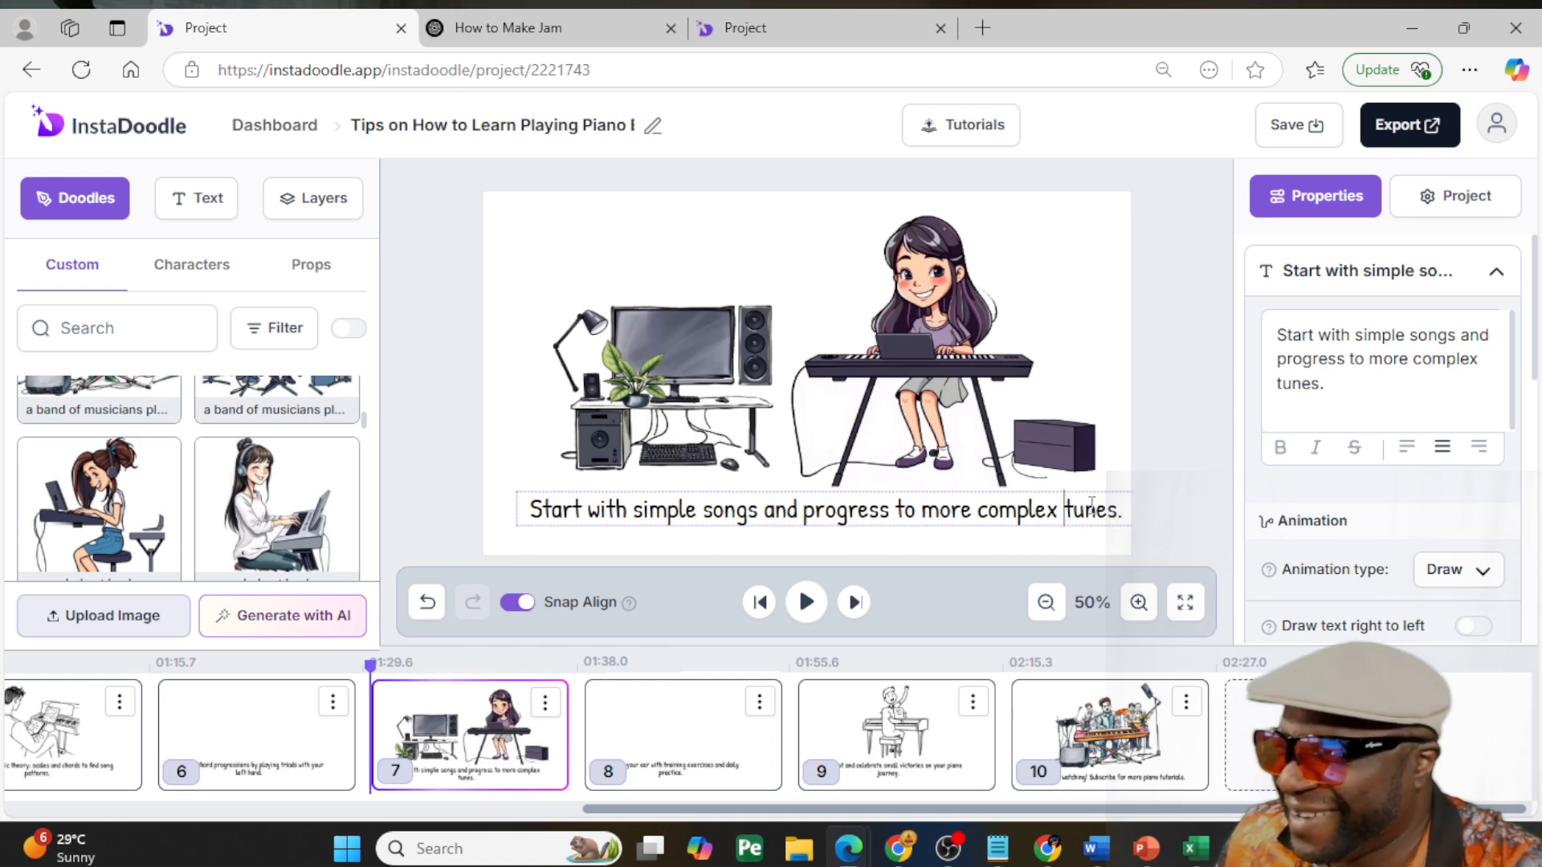
click(1151, 493)
click(992, 534)
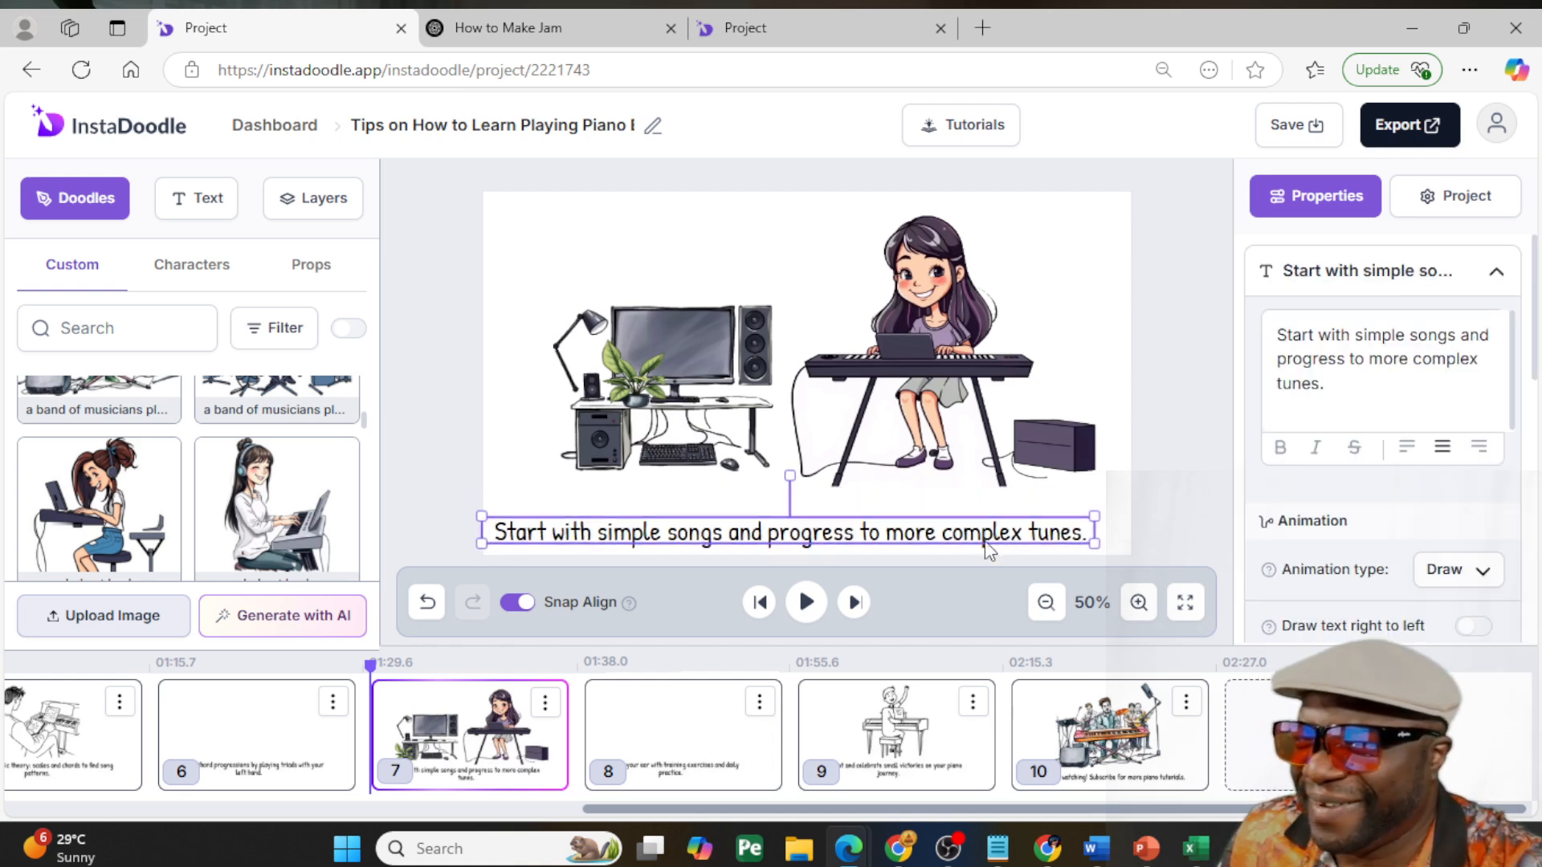
- Put slide 8's caption "Enhance your ear with training exercises and daily practice." on a single line, then lower and center it on the slide
click(891, 758)
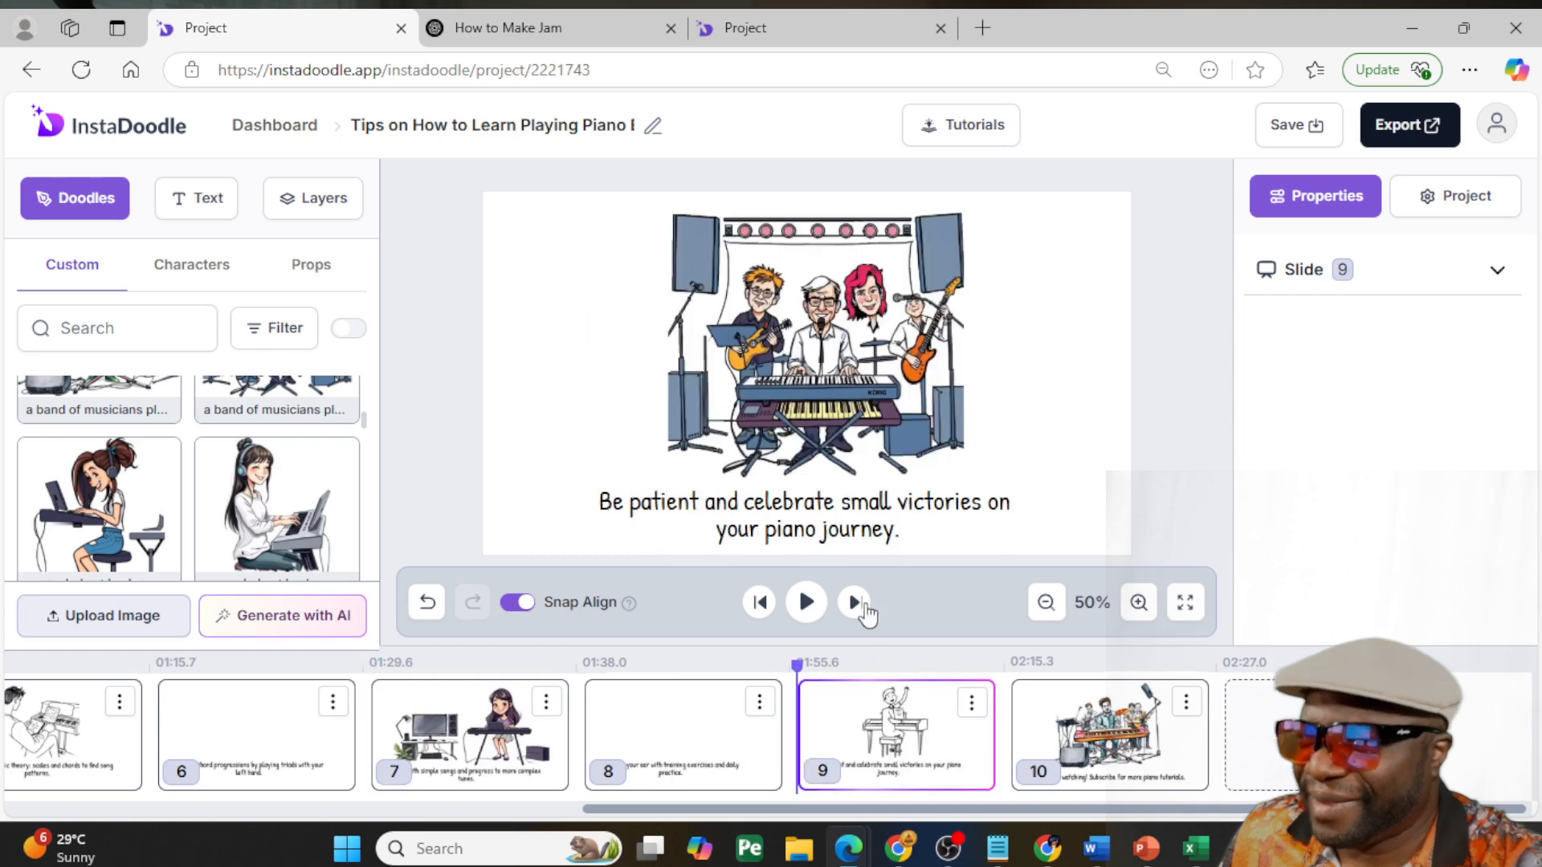
click(1092, 718)
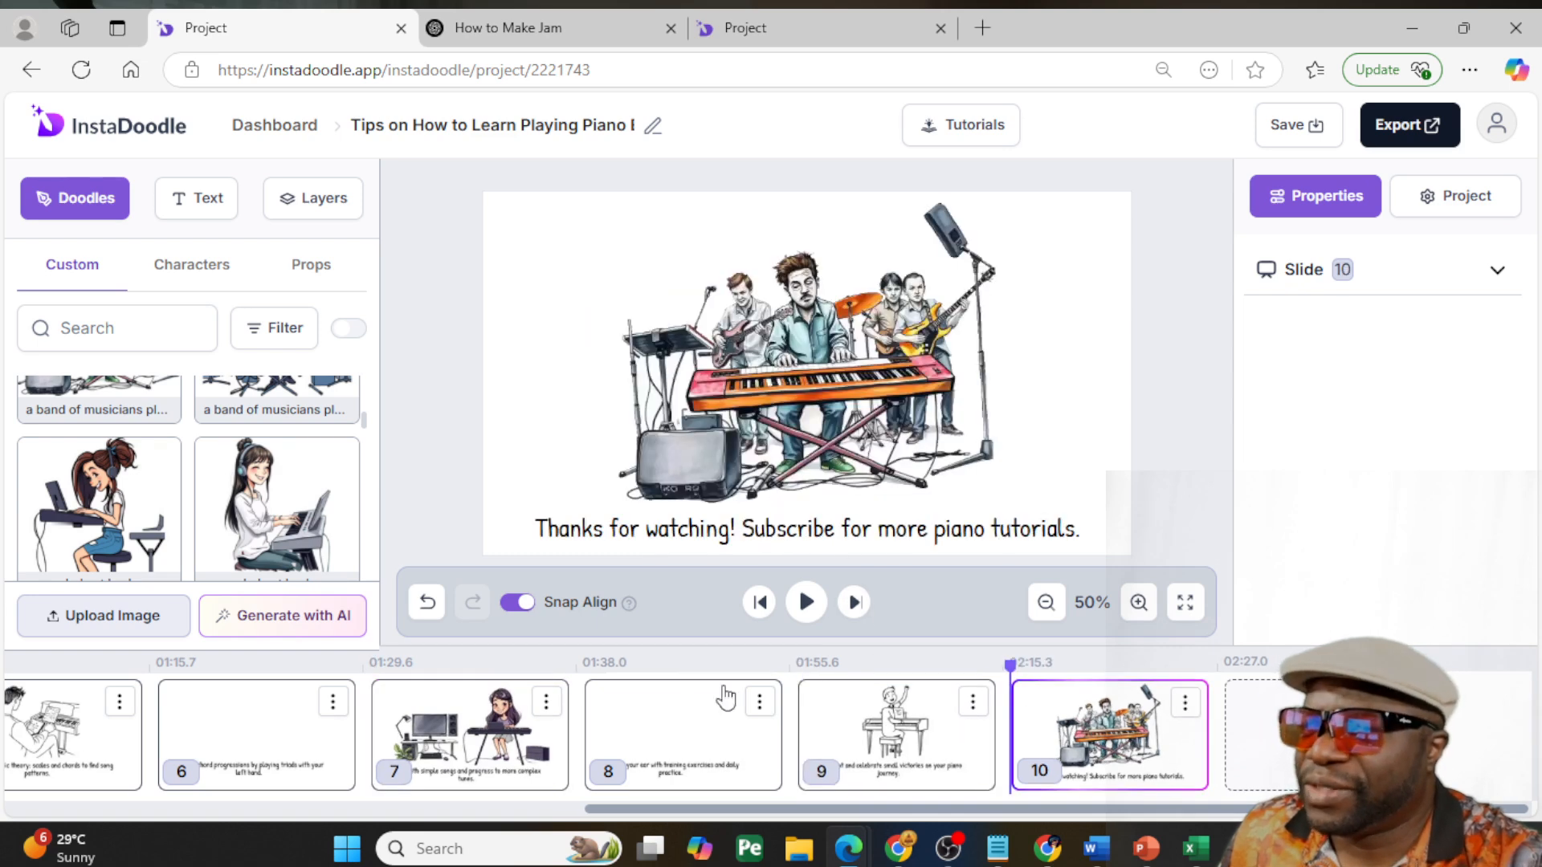
click(648, 707)
click(857, 521)
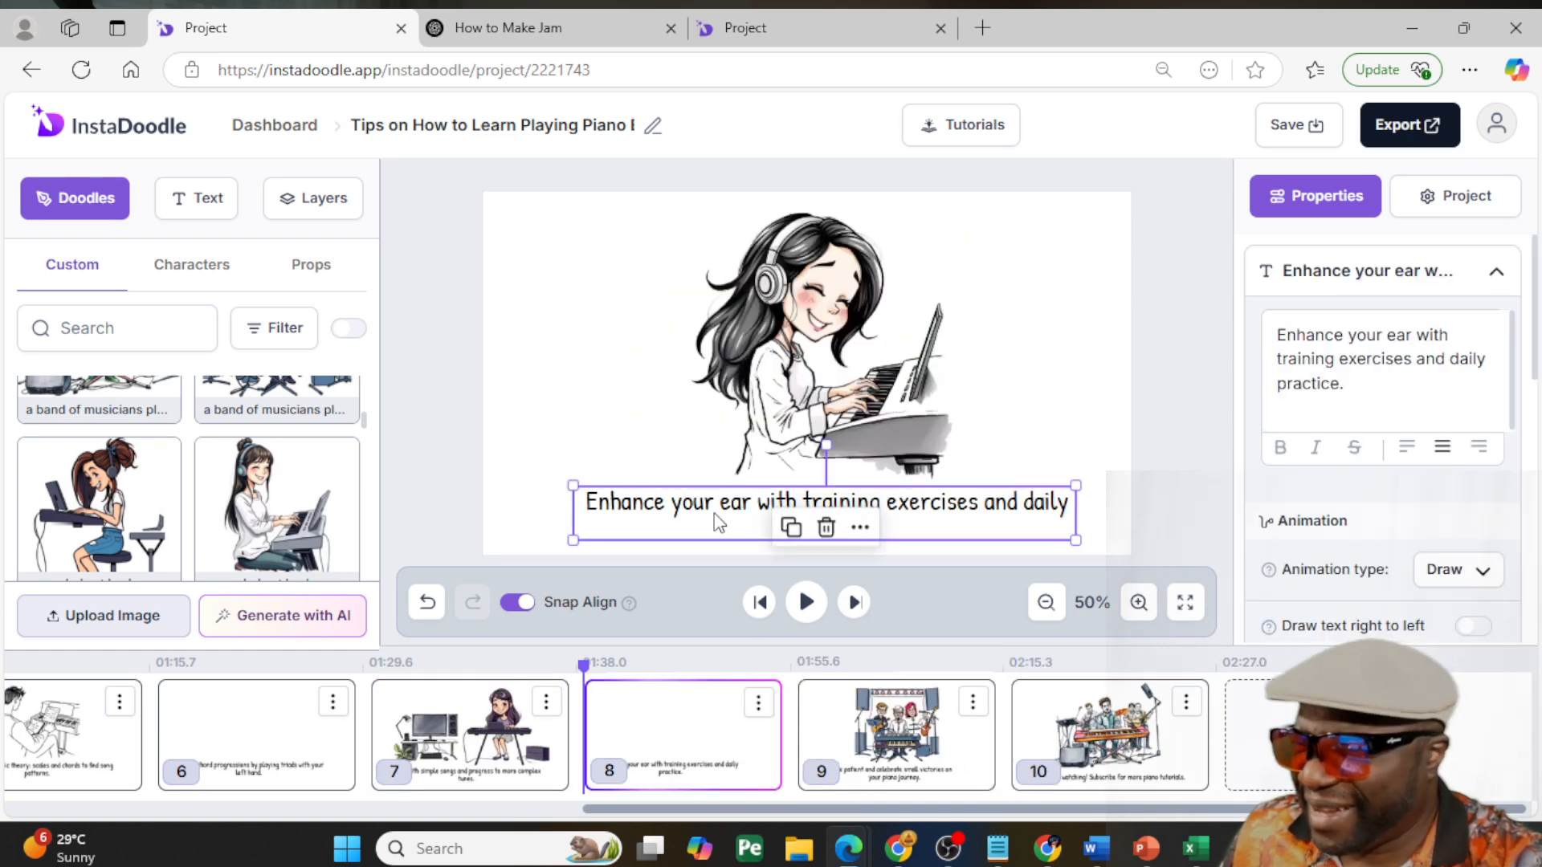
double_click(767, 521)
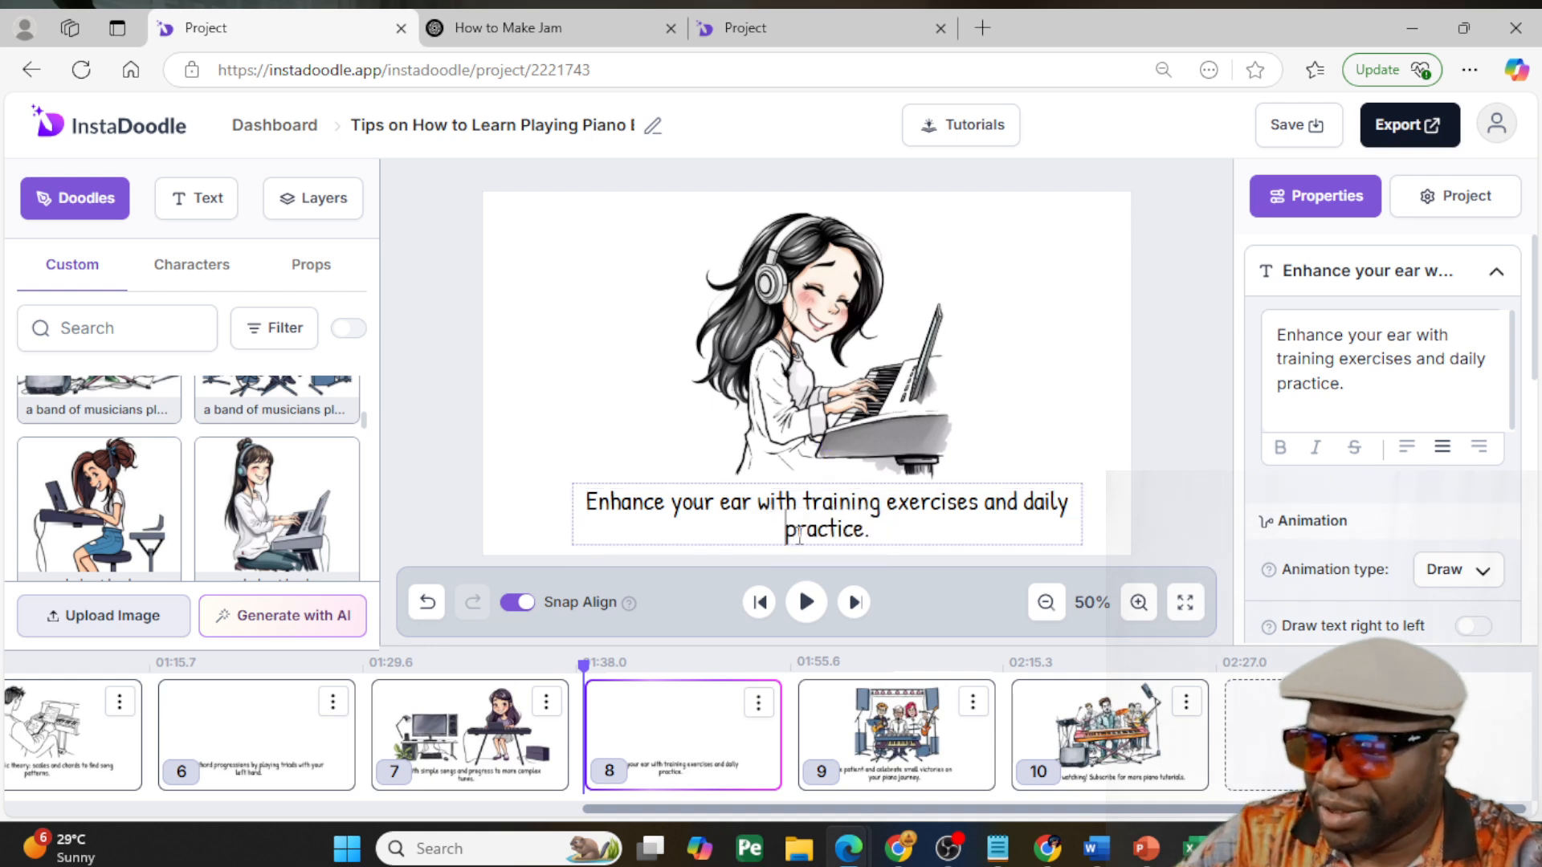
key(BackSpace)
click(1087, 358)
drag(973, 506, 939, 526)
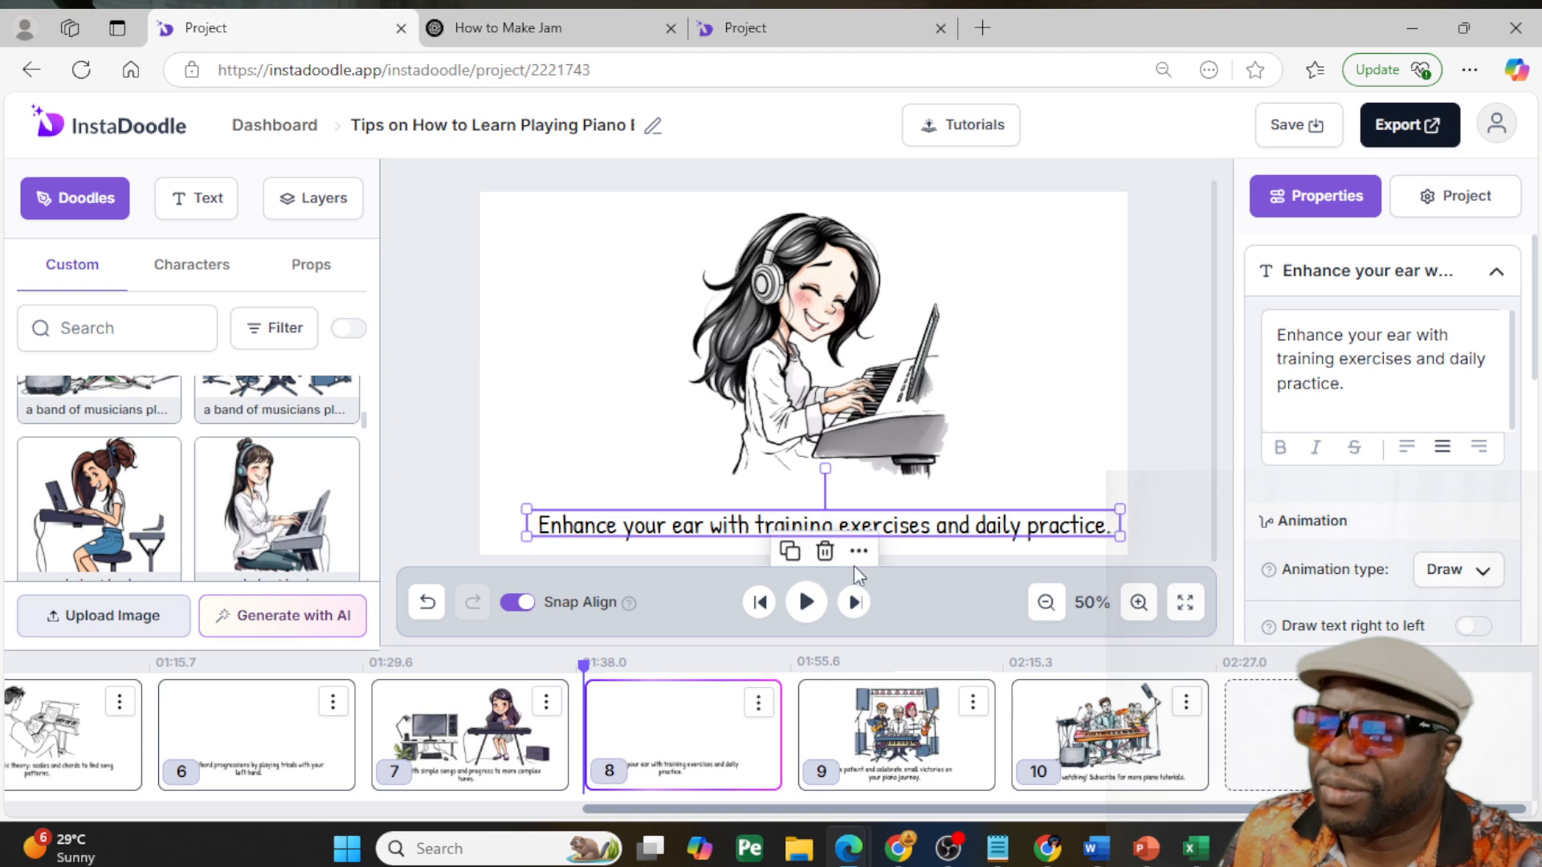
- Rebreak slide 6's caption so its second line reads "with your left hand." and center it under the keyboard player
click(465, 732)
click(273, 721)
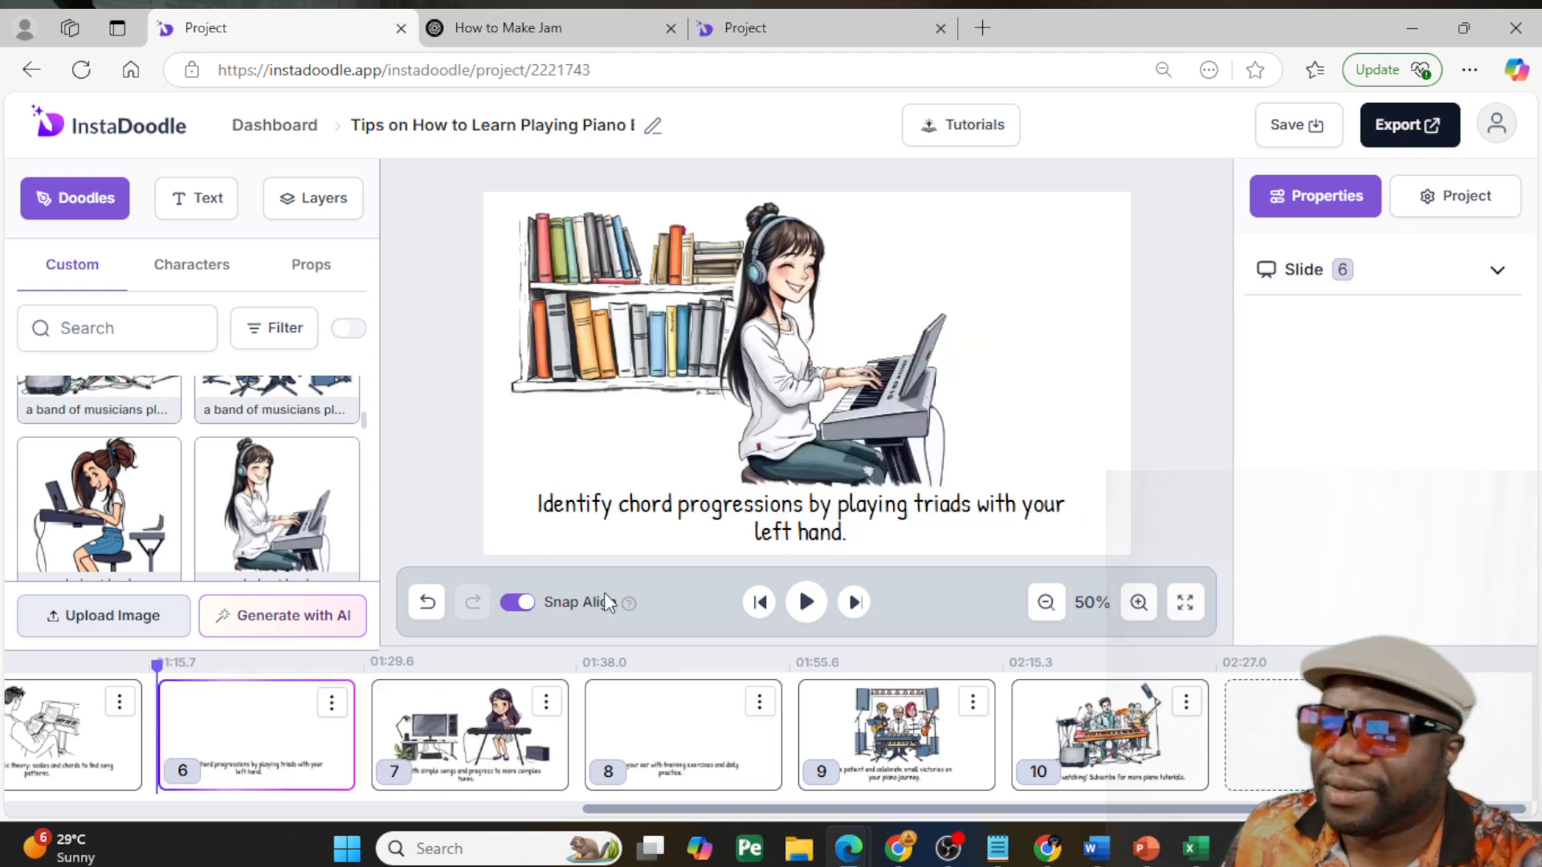
click(932, 518)
click(994, 512)
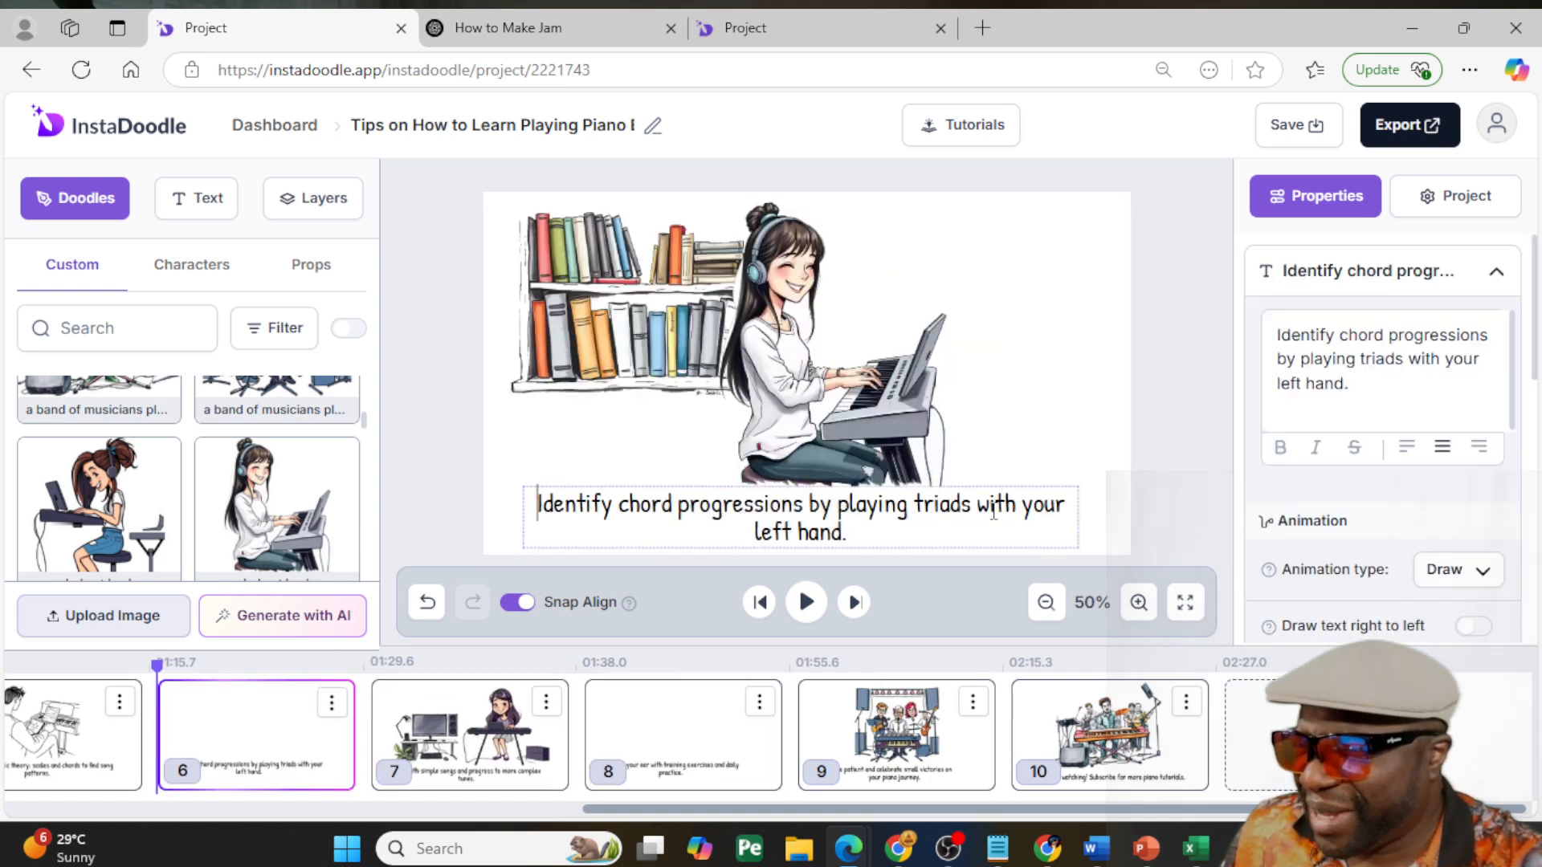
key(Return)
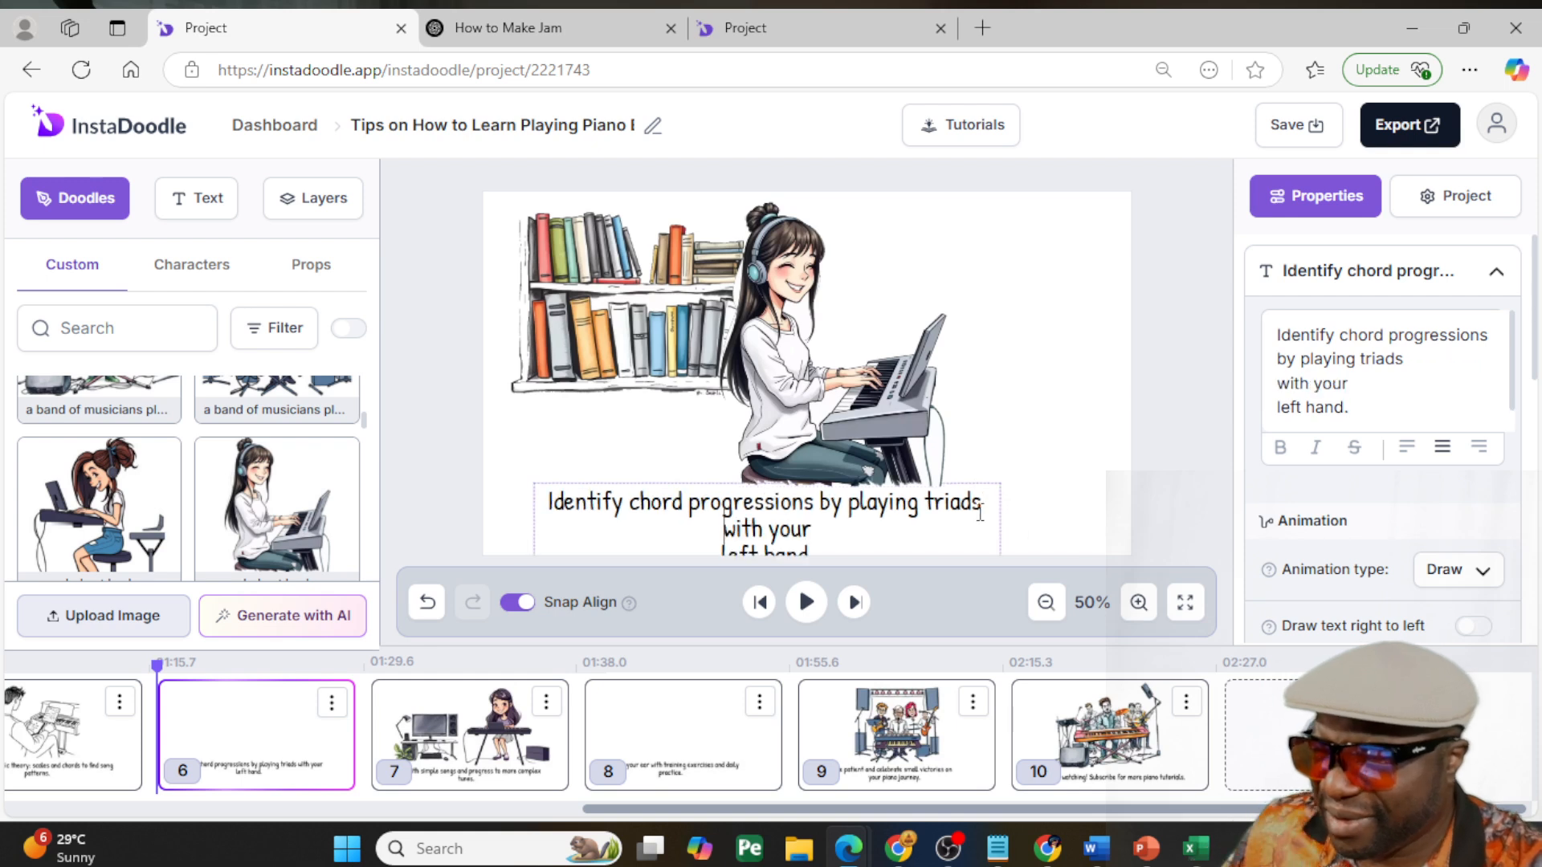
click(867, 531)
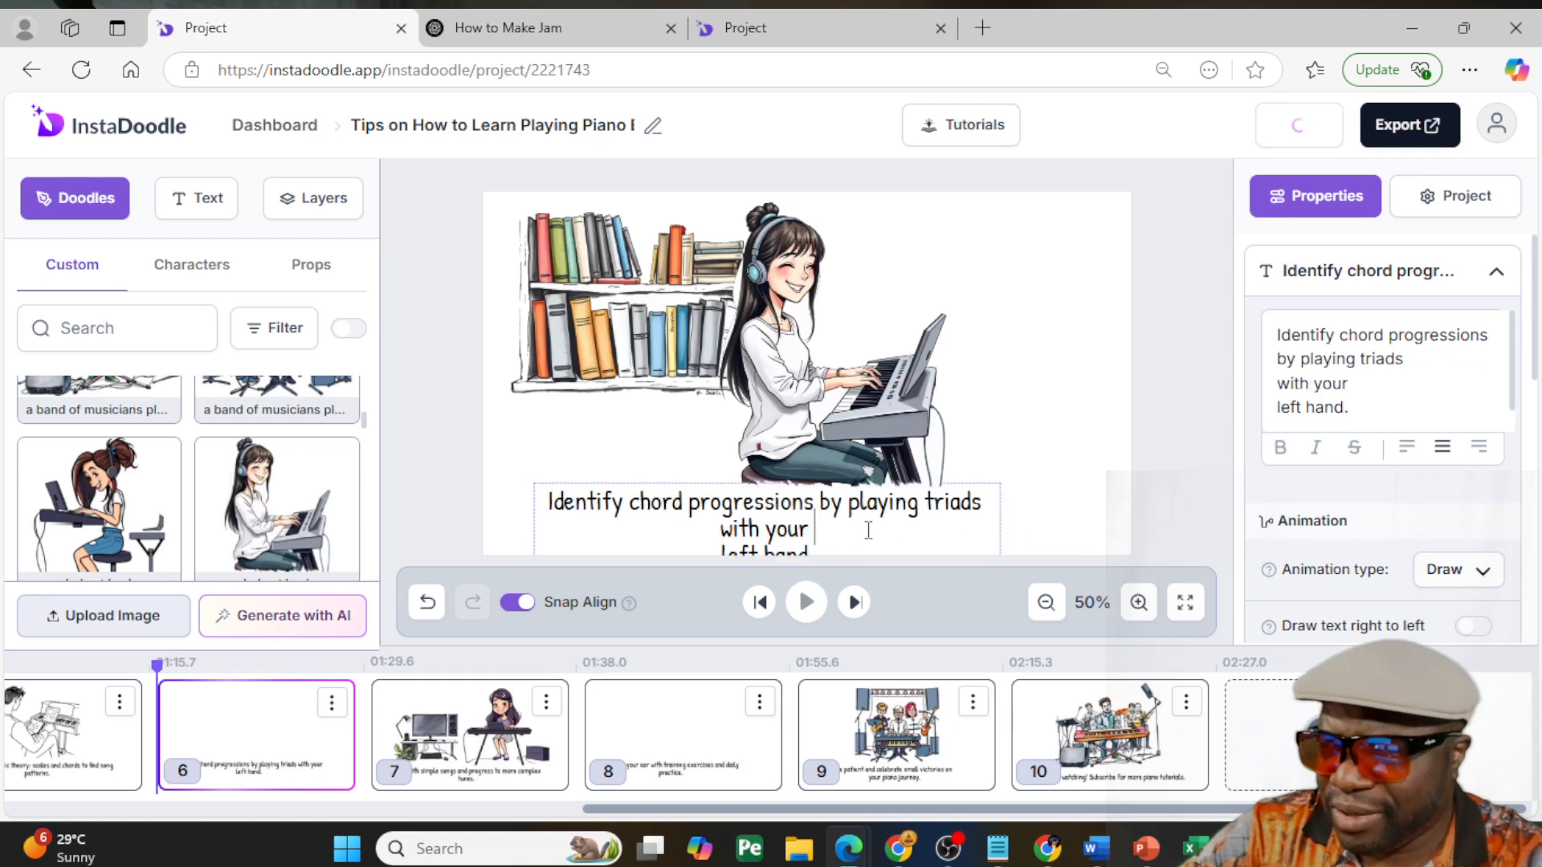
key(Delete)
click(1024, 530)
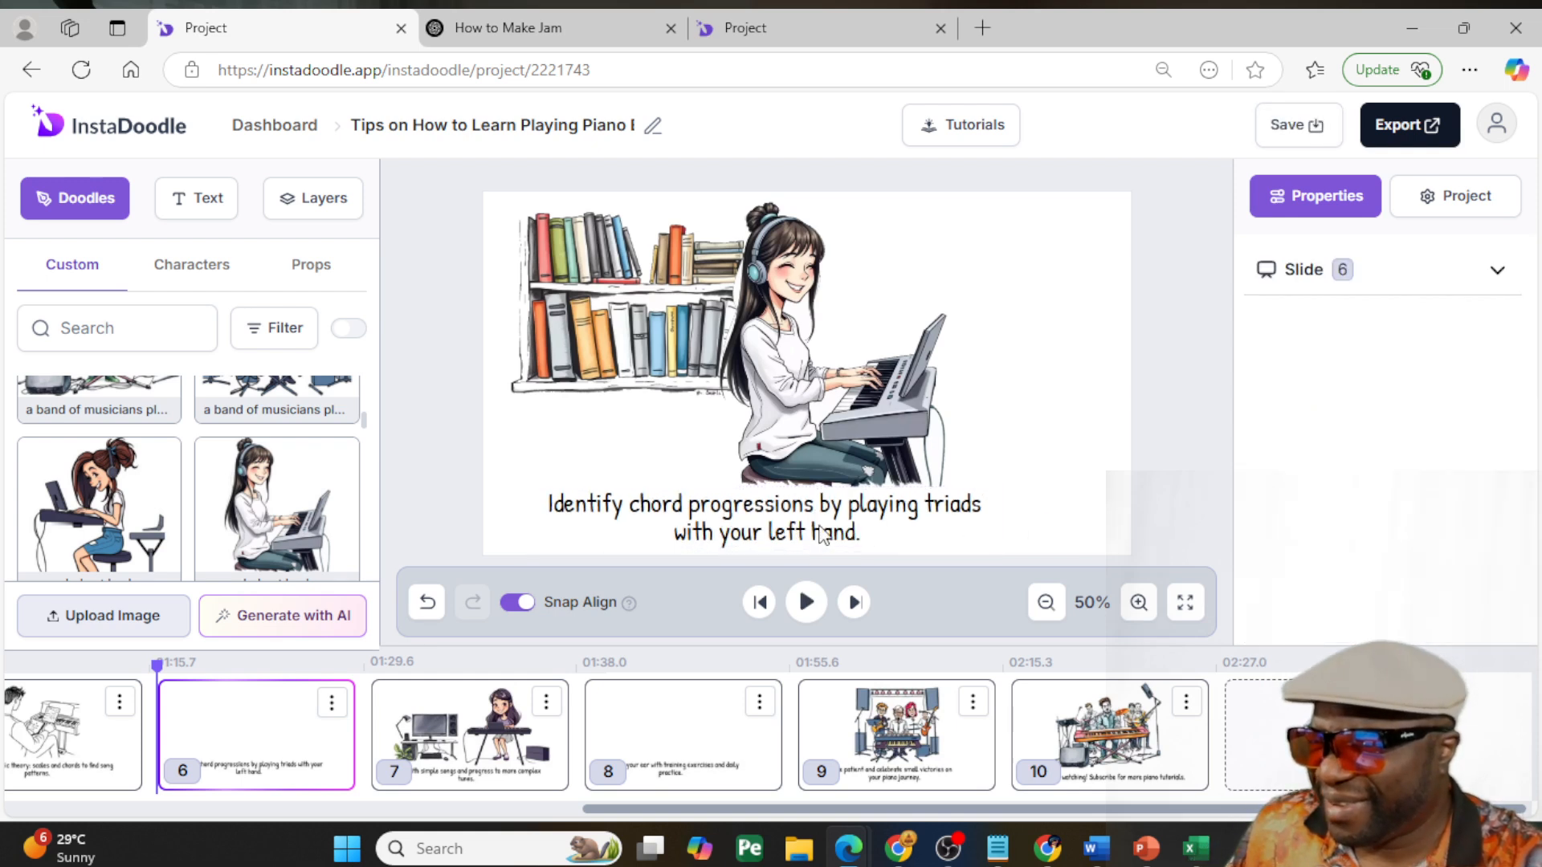
click(856, 531)
drag(856, 522, 867, 522)
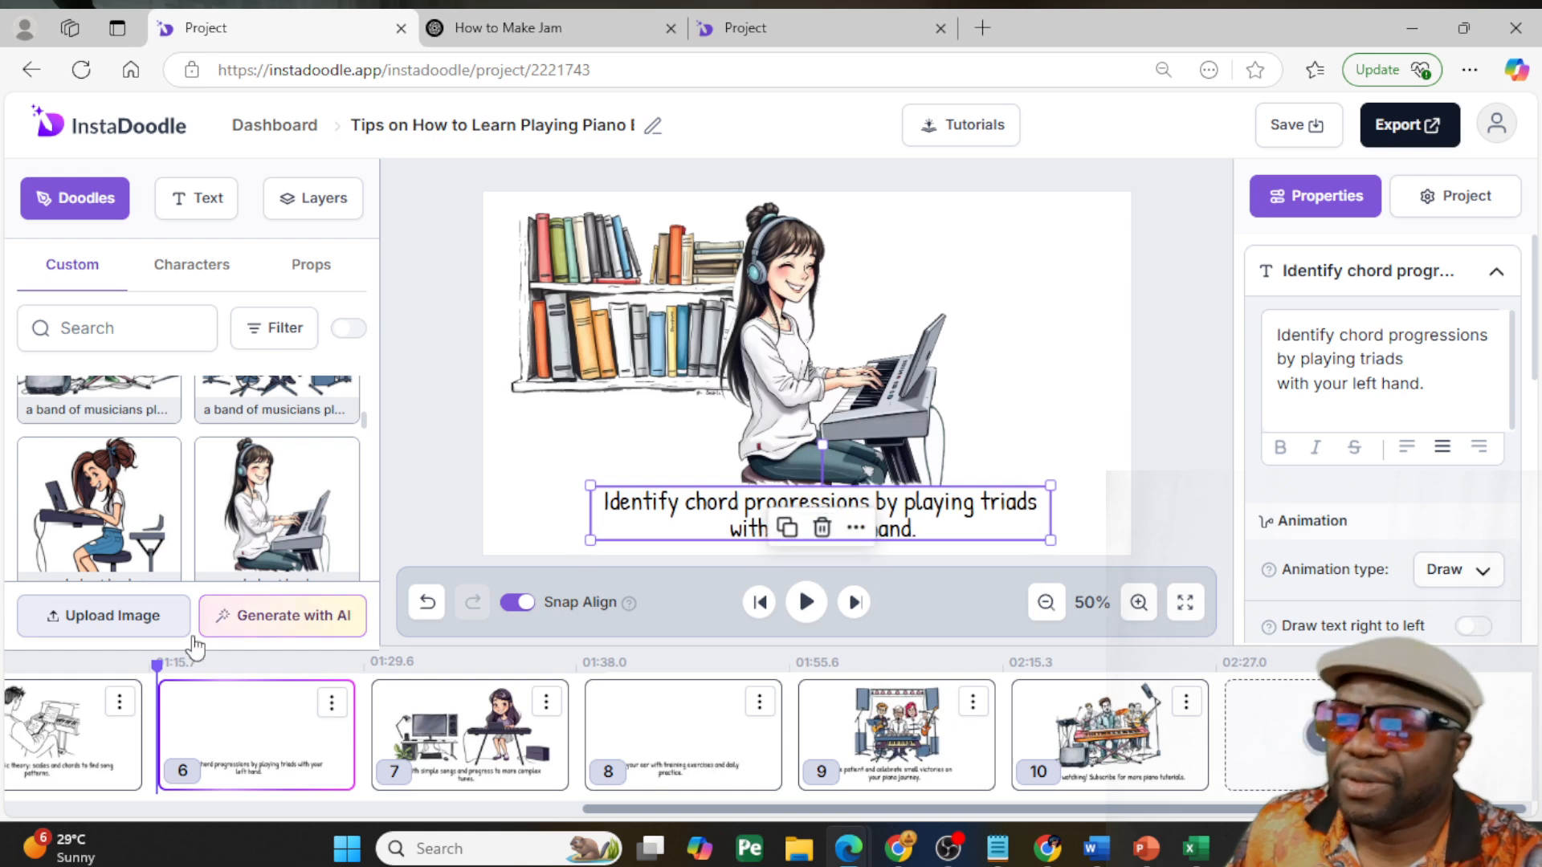
- Rebreak slide 5's caption so its second line reads "to find song patterns." and move it lower and centered
drag(912, 812, 611, 811)
click(562, 734)
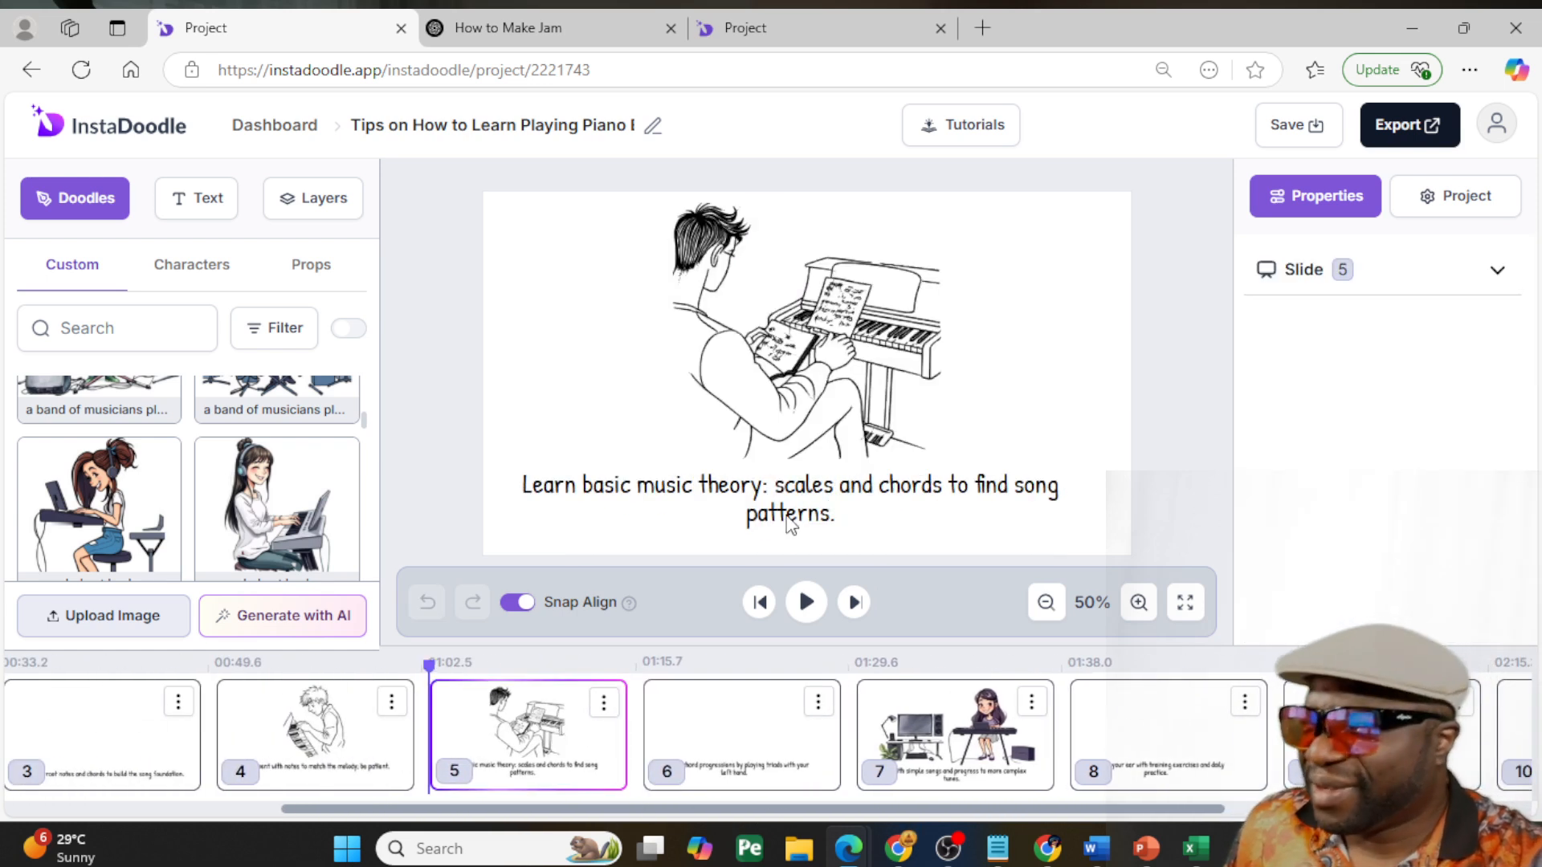
click(806, 501)
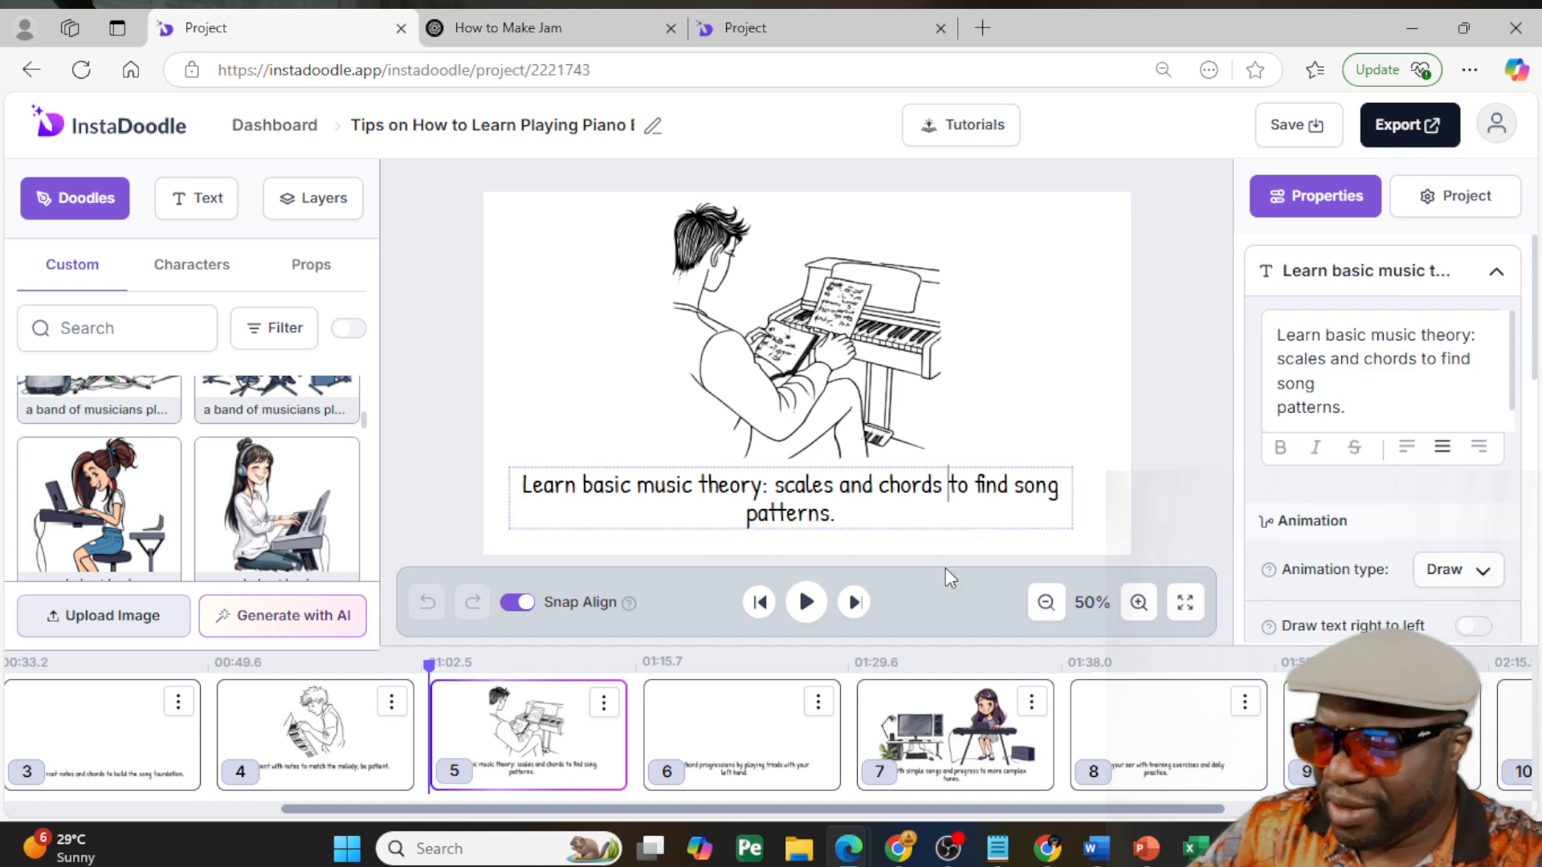
key(Return)
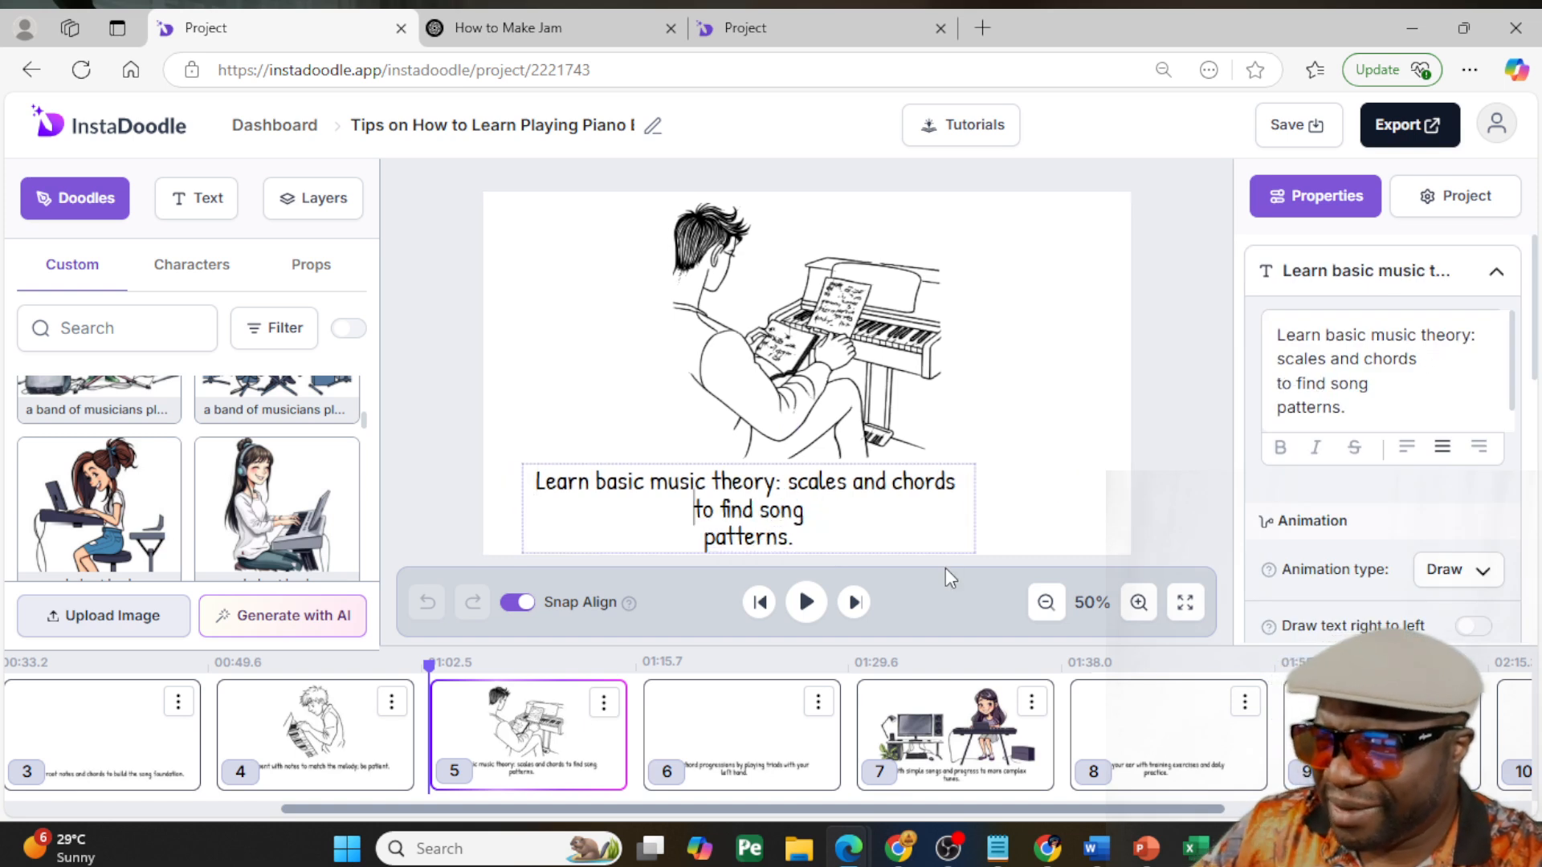
click(833, 520)
key(Delete)
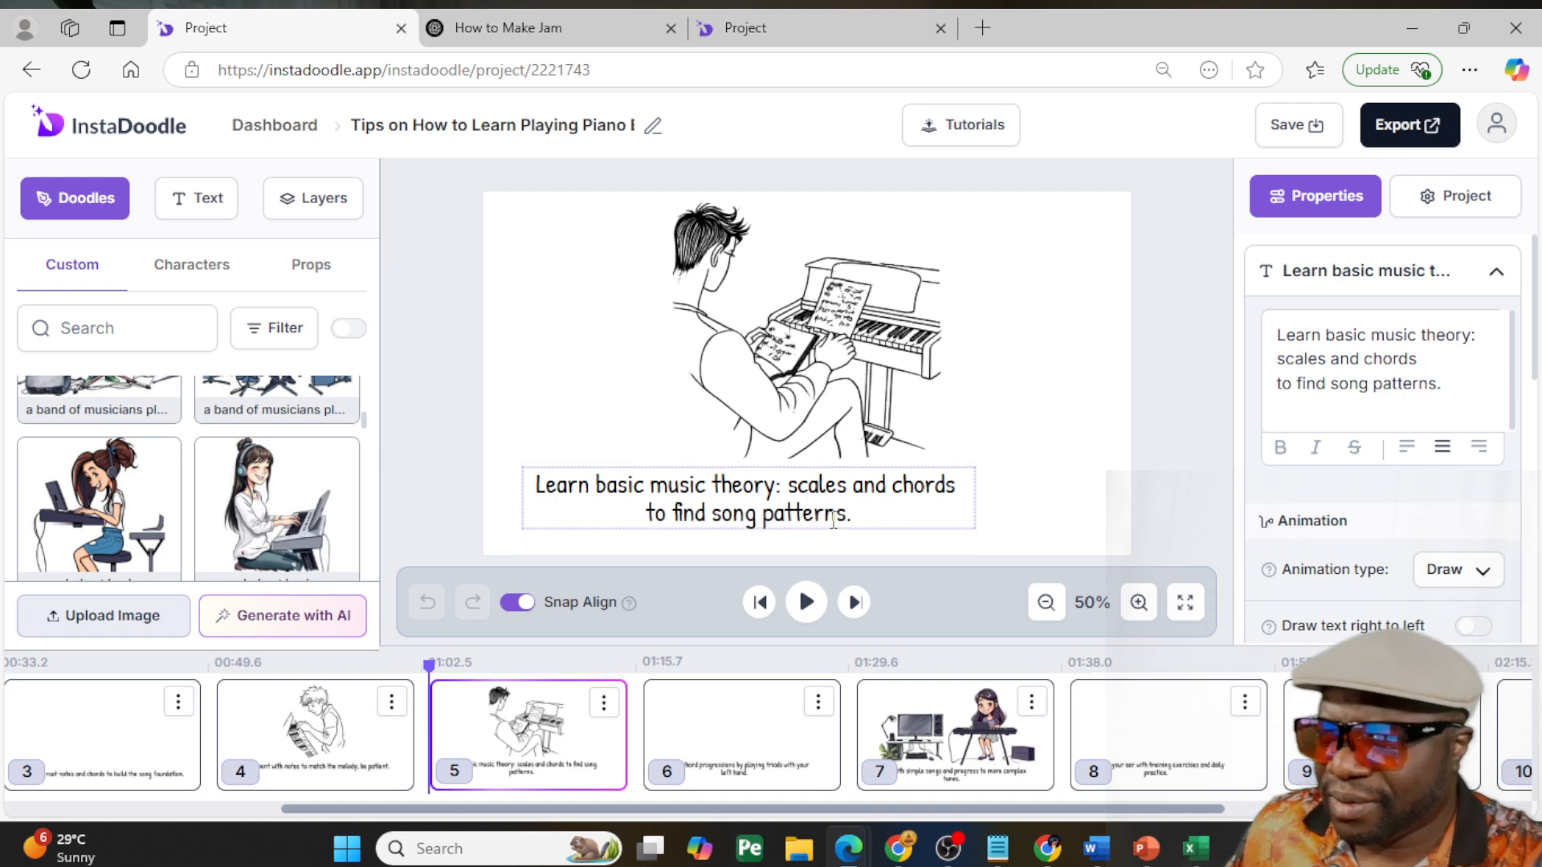
click(1078, 510)
drag(819, 509, 878, 538)
- Replace slide 5's line drawing of the person studying at the piano with the custom color image of the young lady with tied-up hair
click(745, 348)
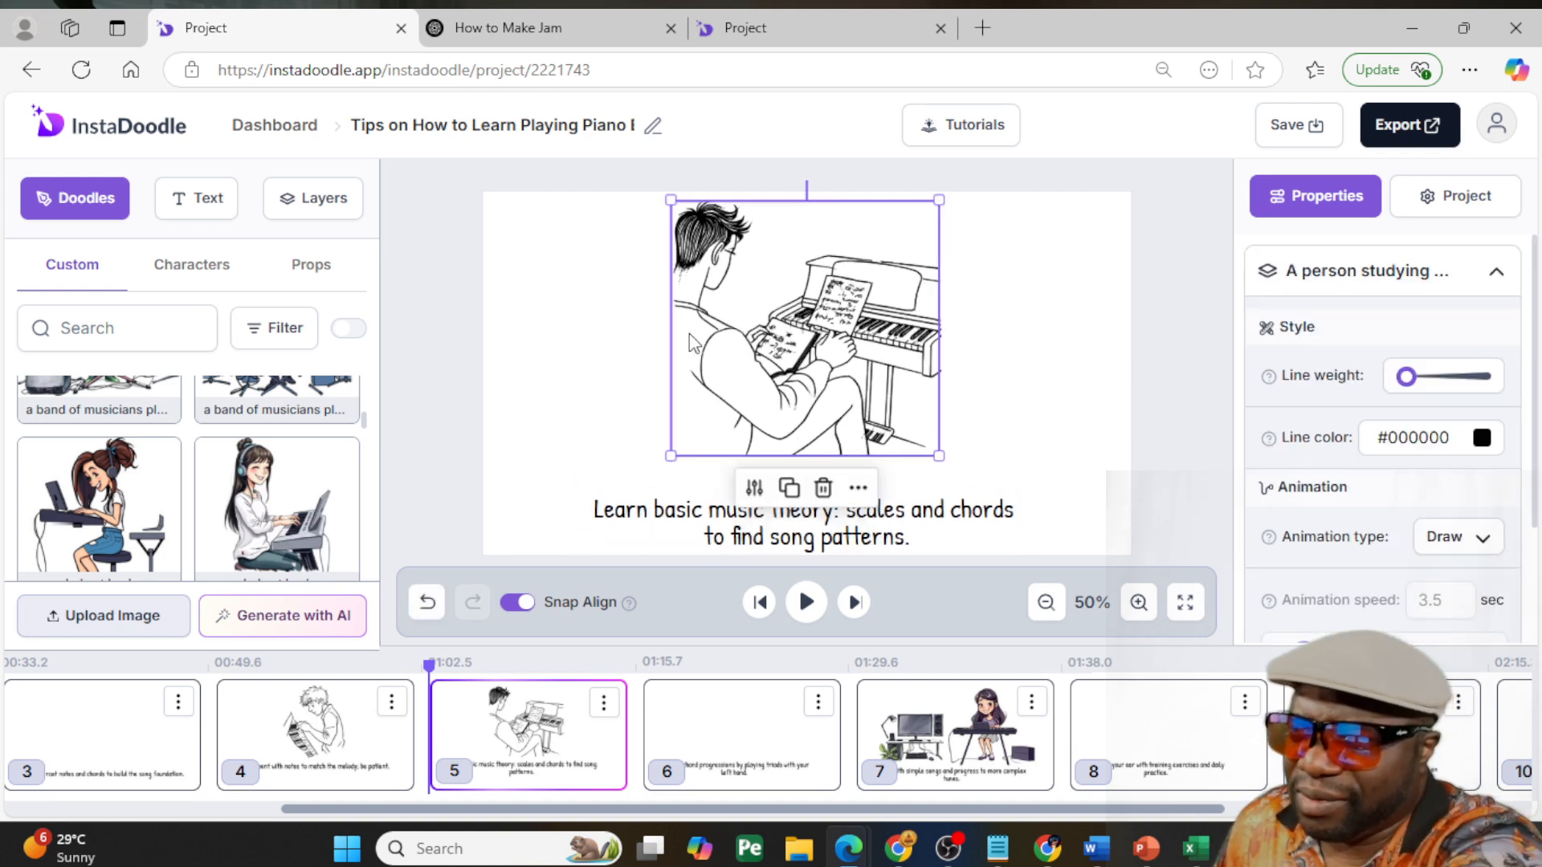
key(Delete)
click(105, 511)
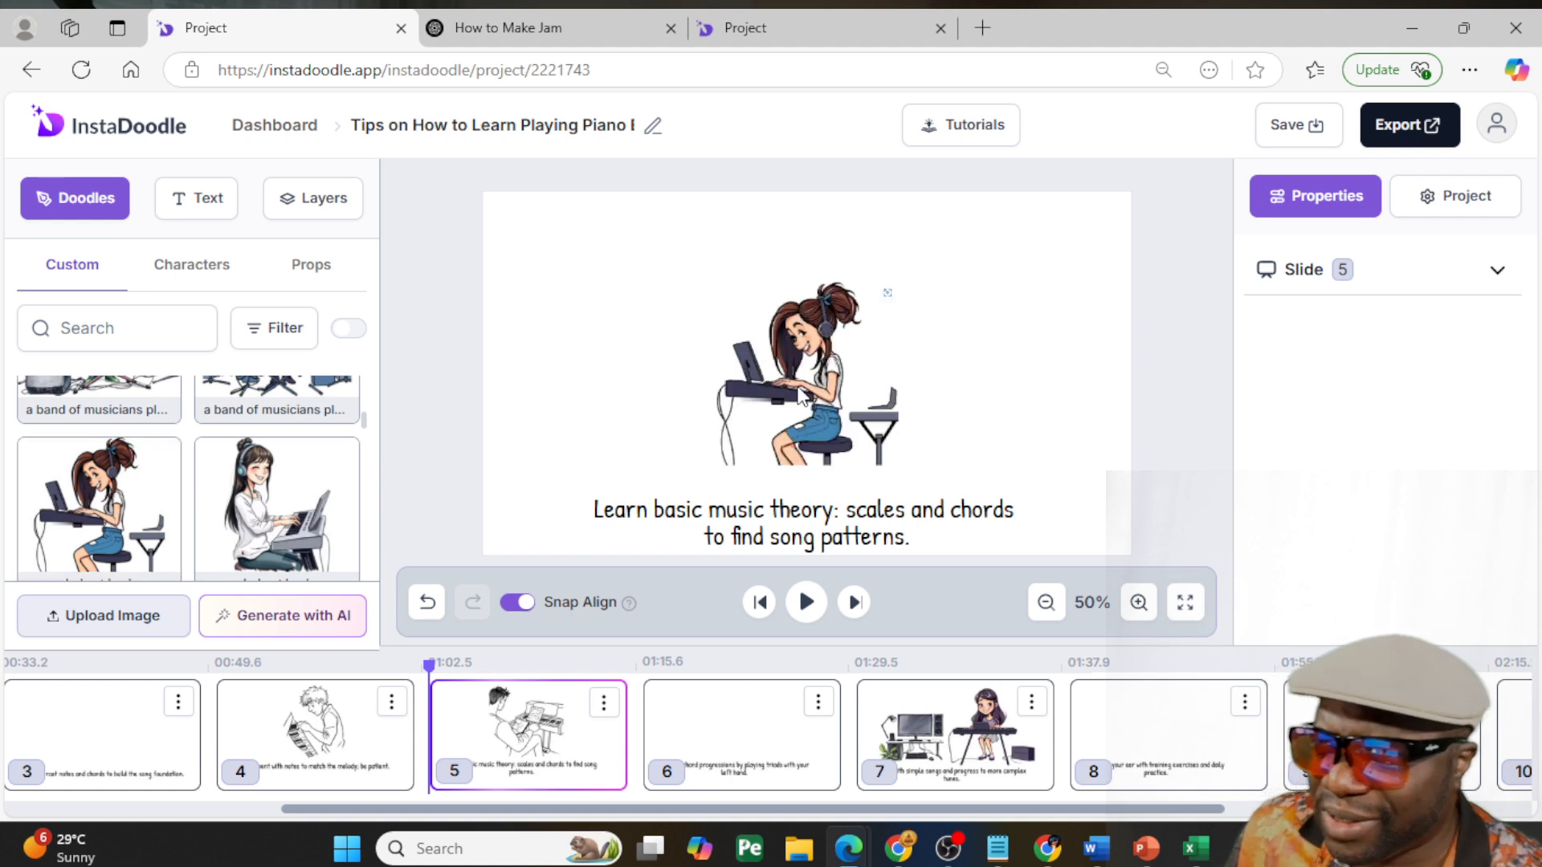
- Enlarge the young lady at the keyboard on slide 5 and center her above the caption
click(796, 334)
drag(710, 276, 613, 209)
click(818, 352)
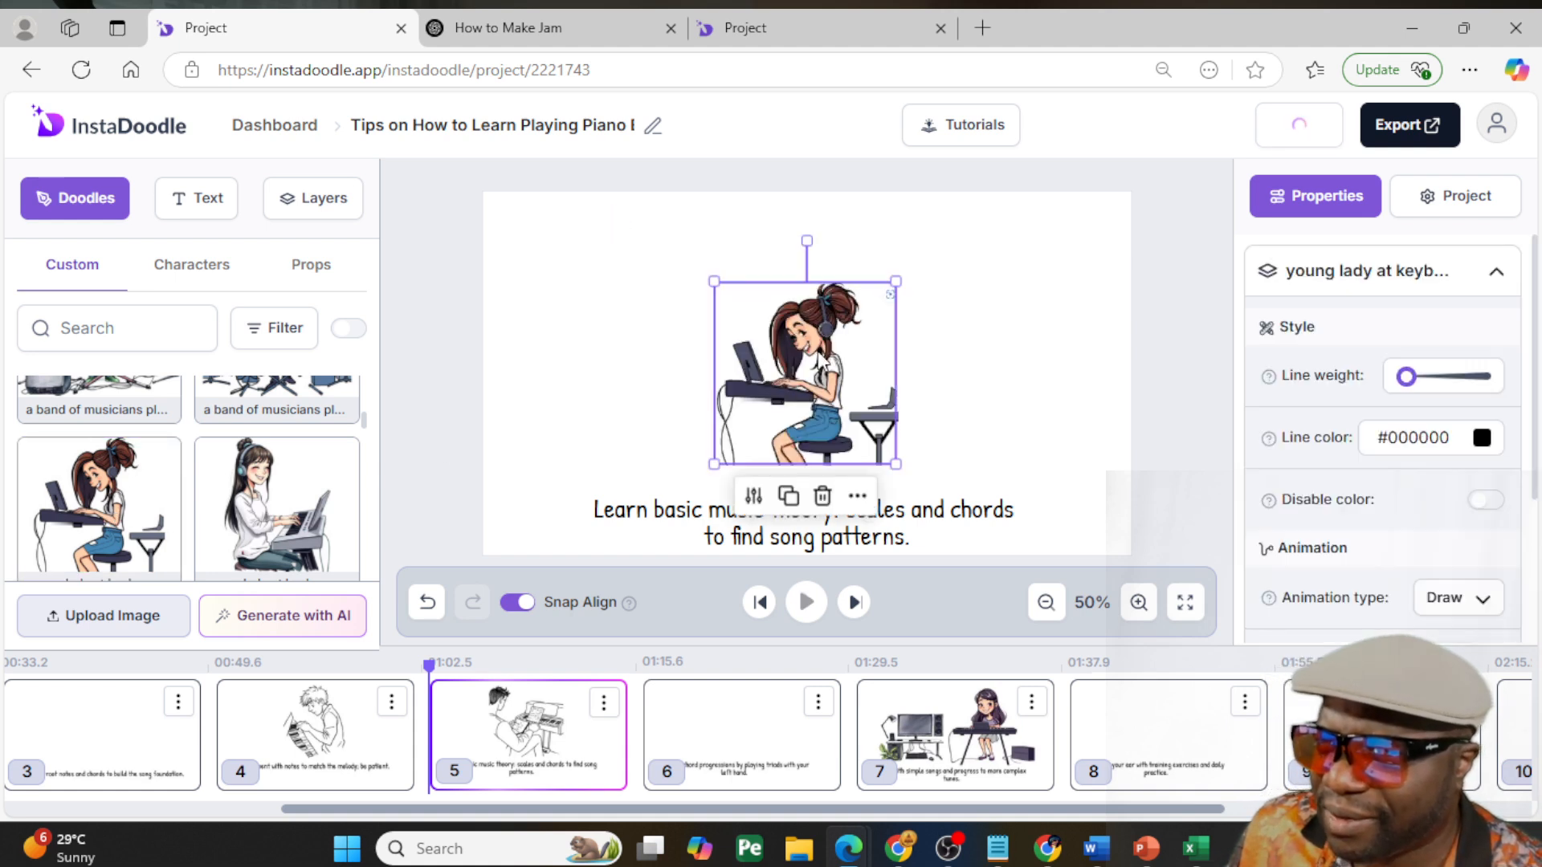
click(713, 279)
click(733, 297)
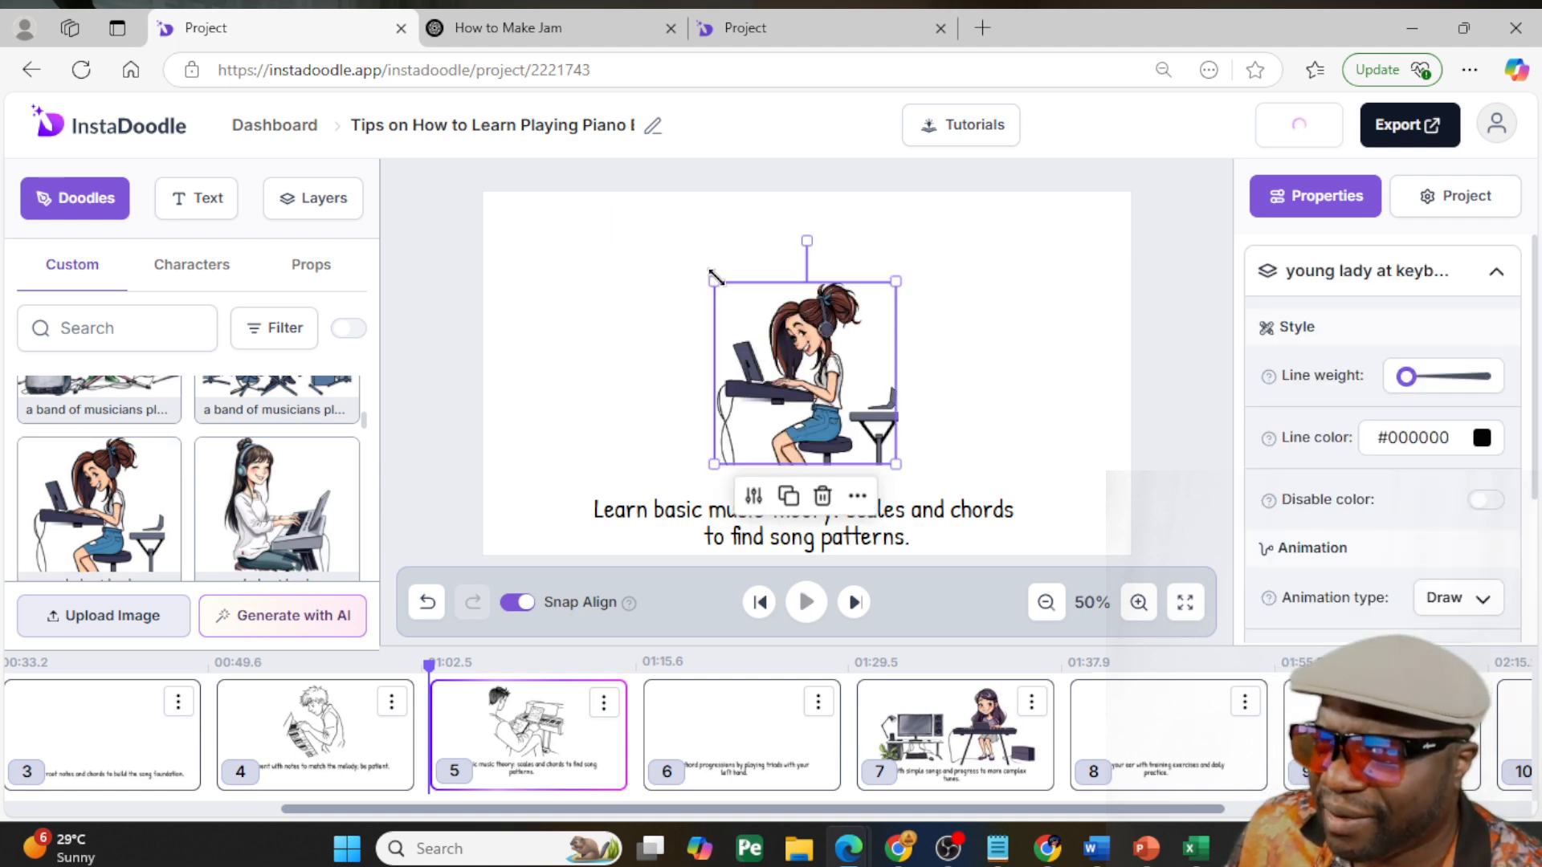
drag(714, 277, 629, 197)
mouse_move(781, 332)
mouse_down()
mouse_move(839, 350)
mouse_move(814, 354)
mouse_up()
click(456, 409)
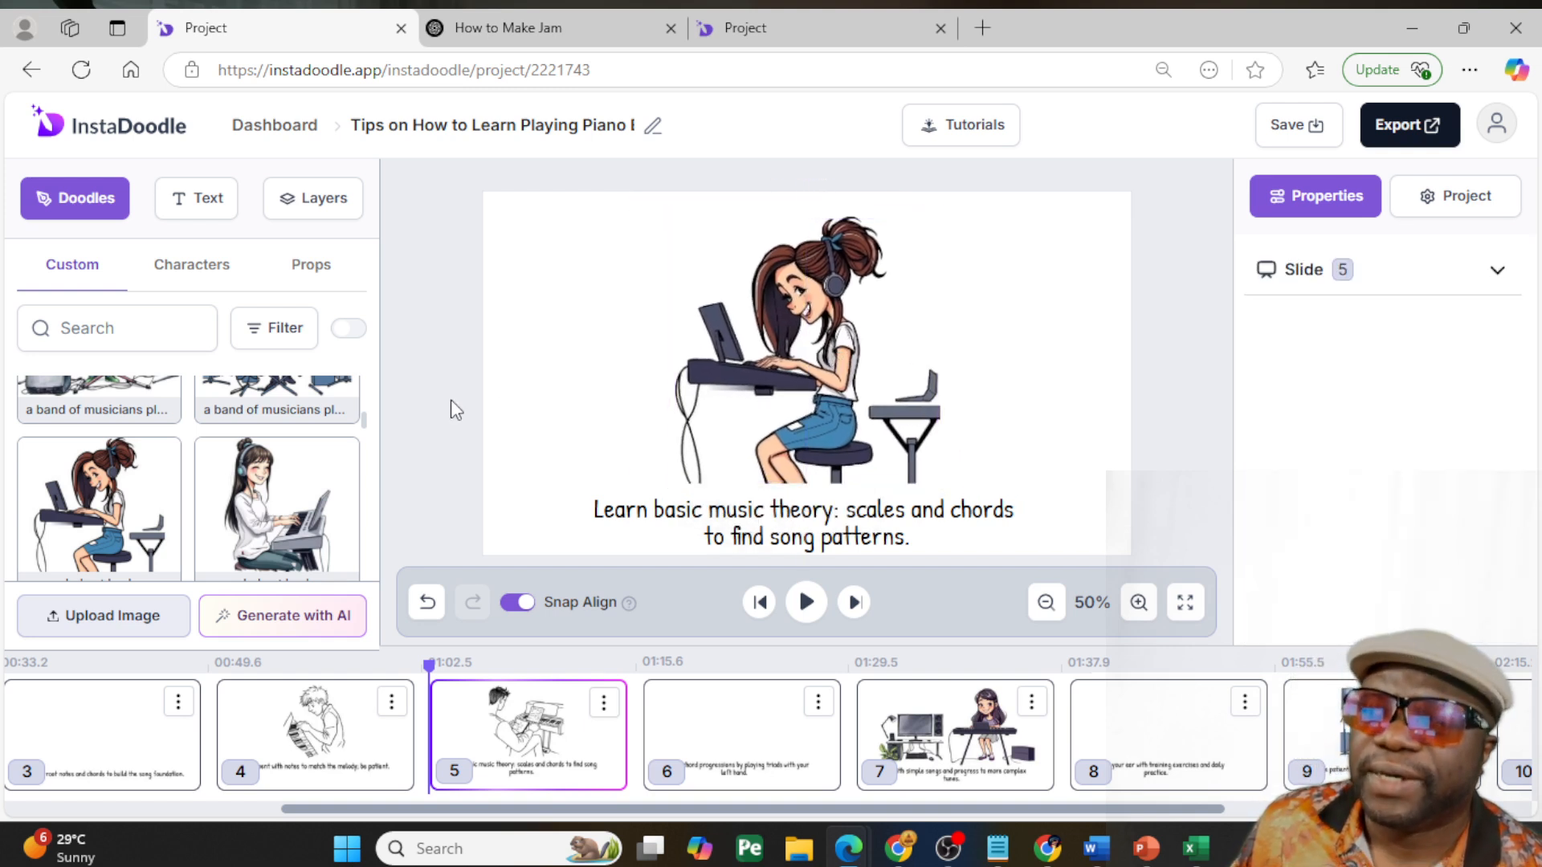
- Enlarge the band image with the red keyboard on slide 1 and recenter it above the welcome caption
click(343, 723)
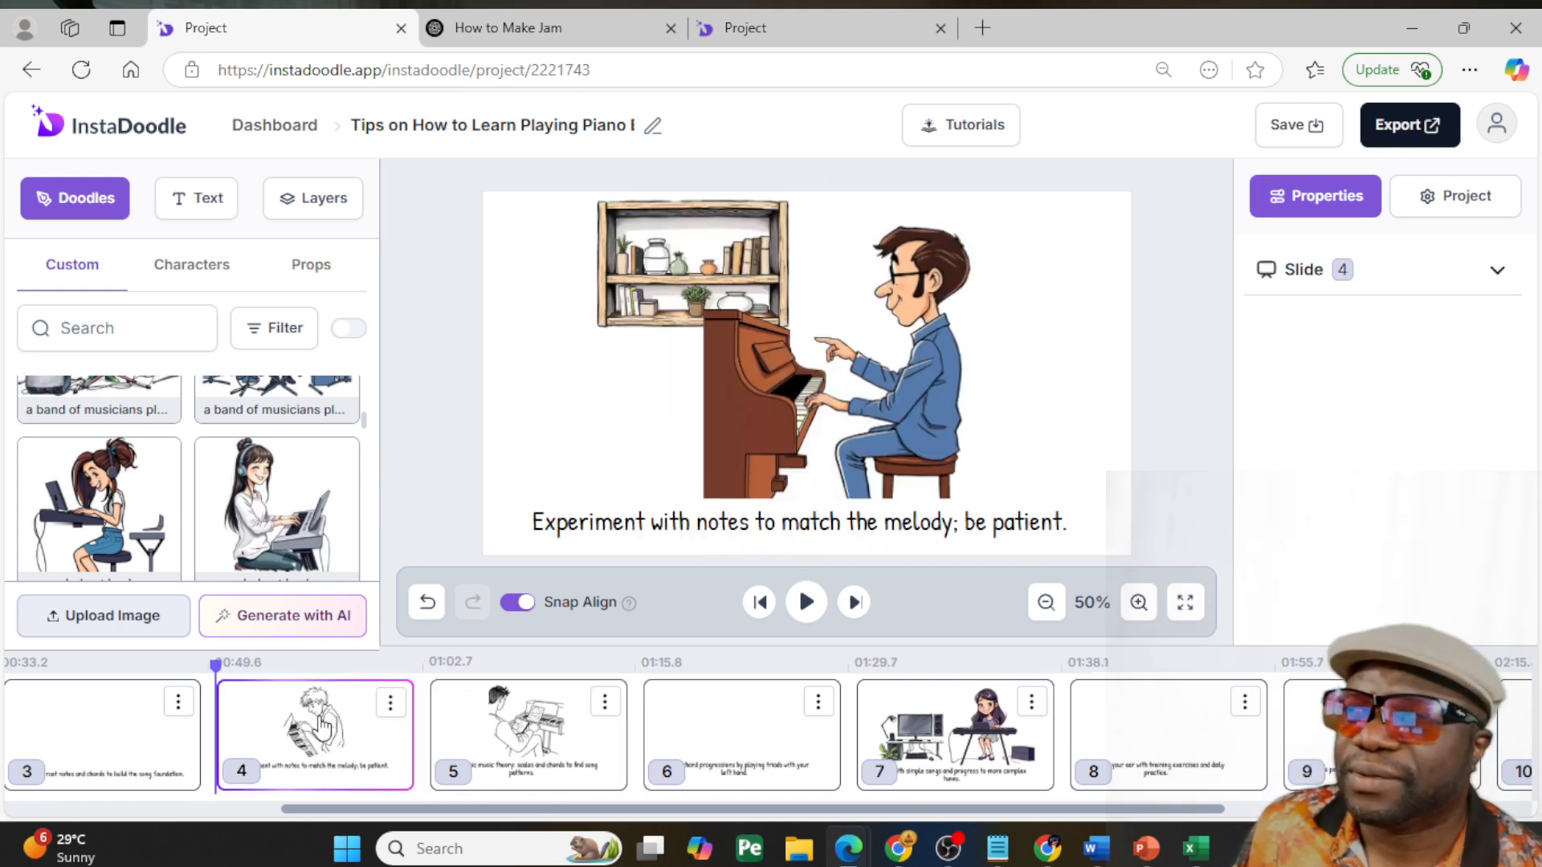
click(172, 742)
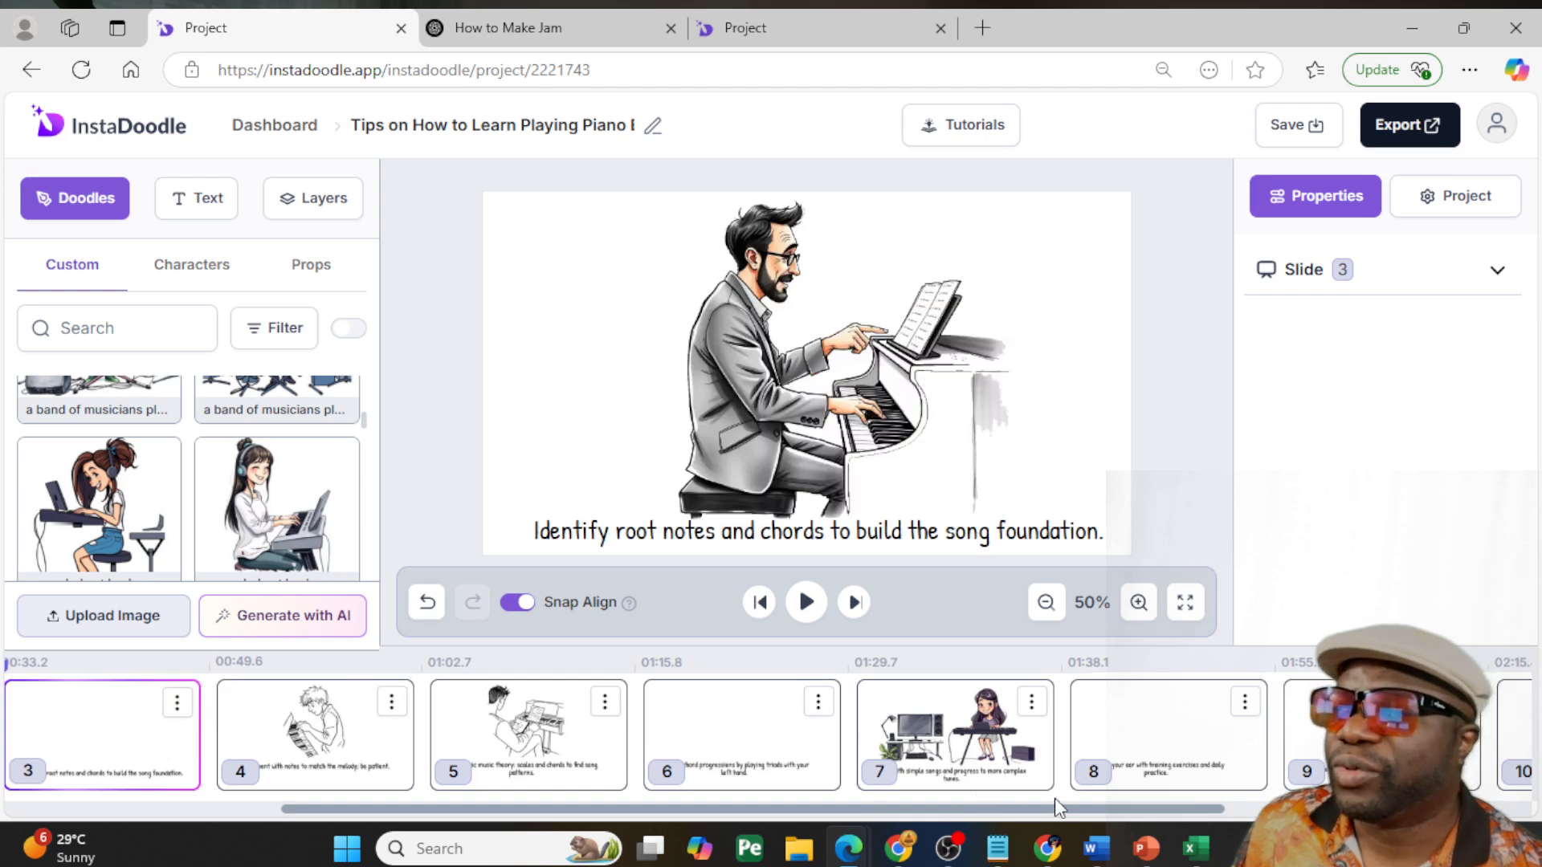
drag(1052, 815, 670, 808)
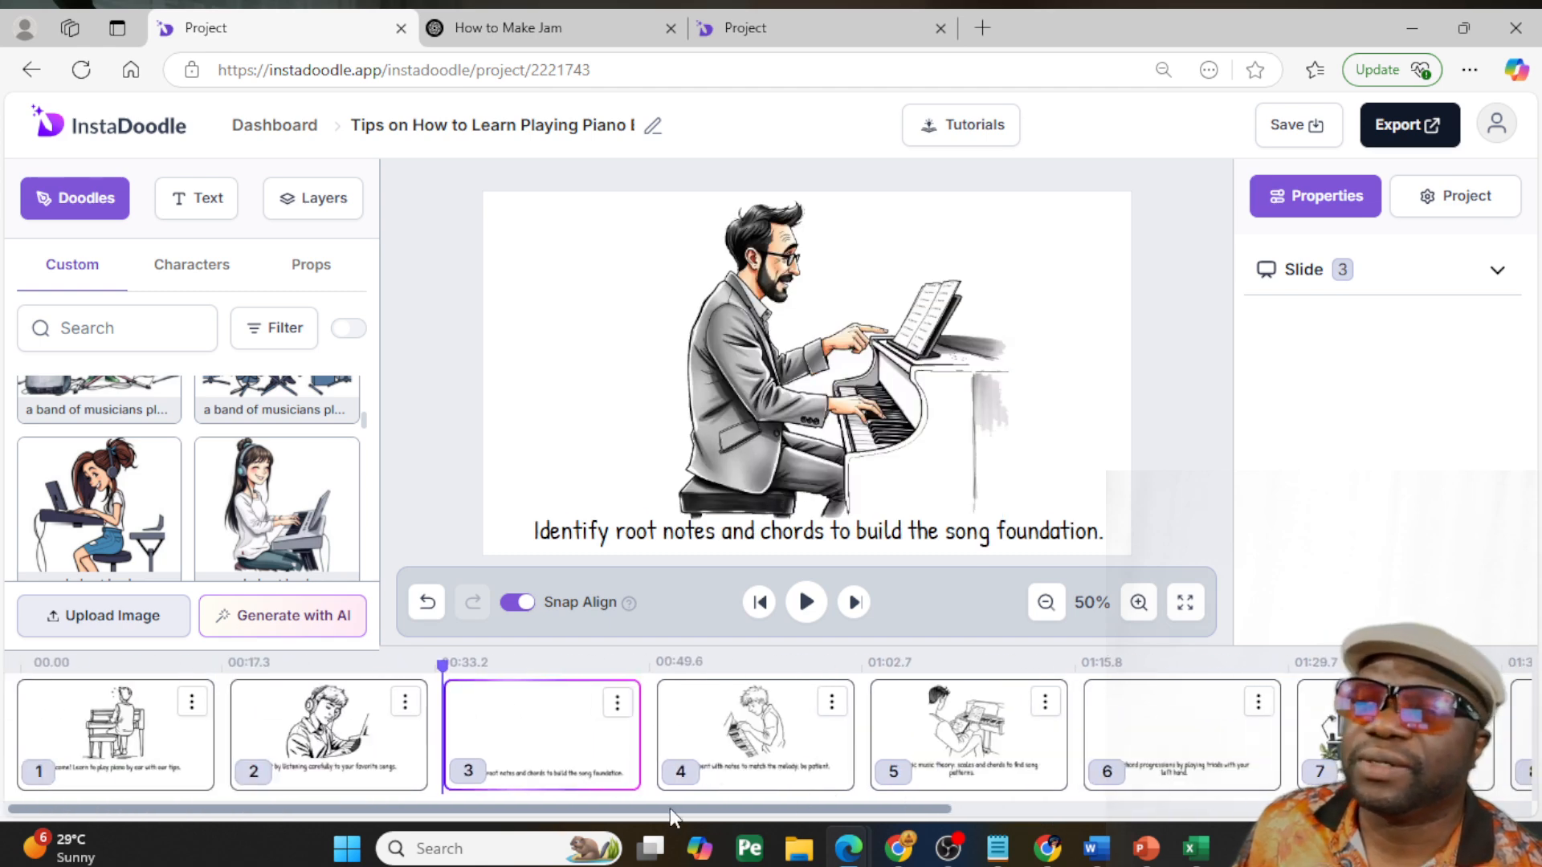
click(359, 726)
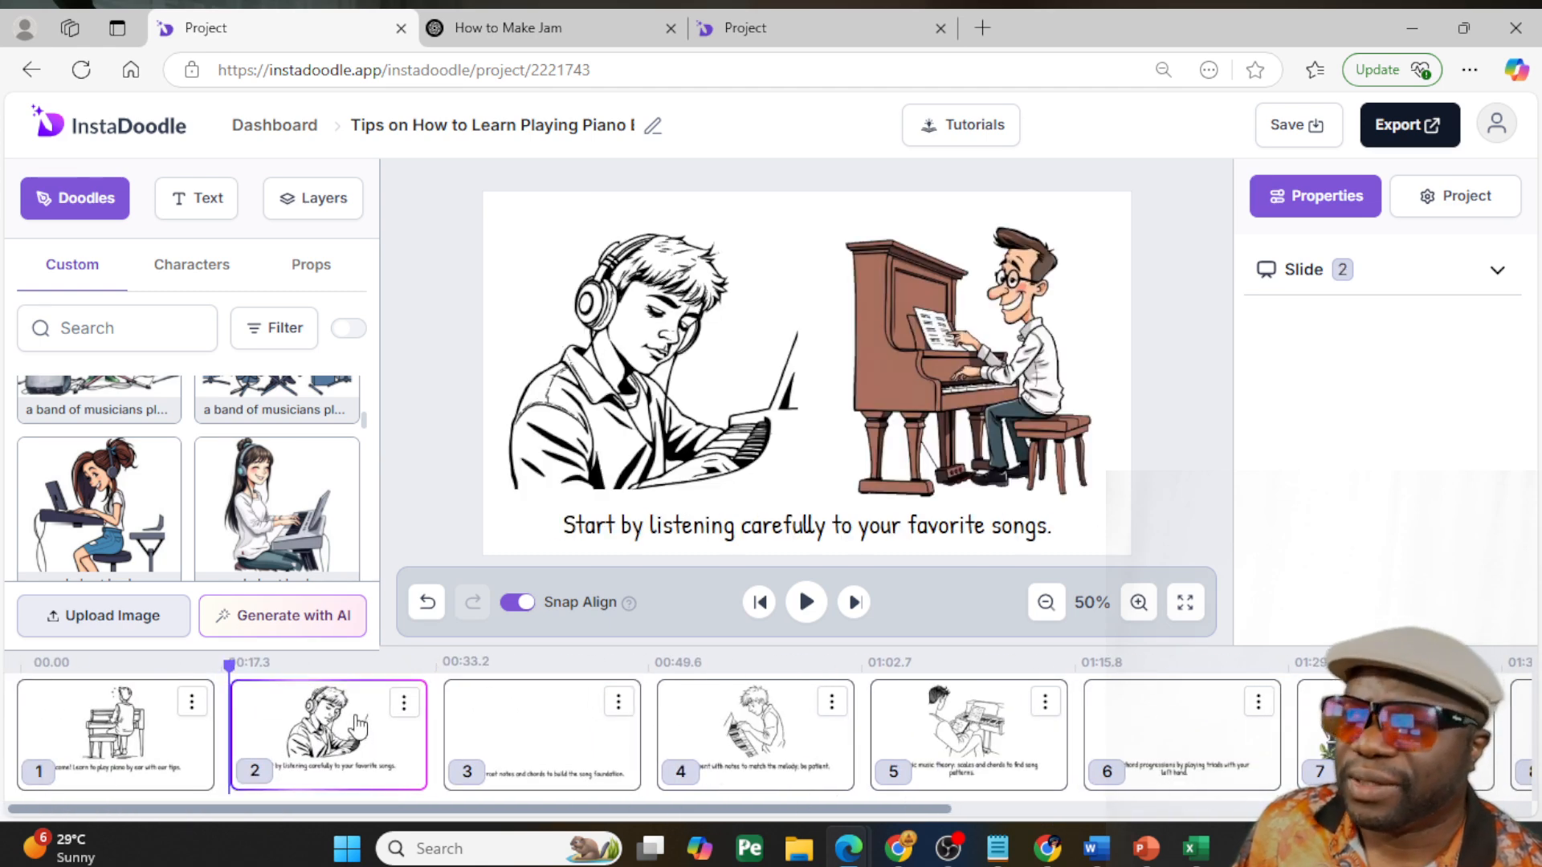
click(125, 749)
click(928, 345)
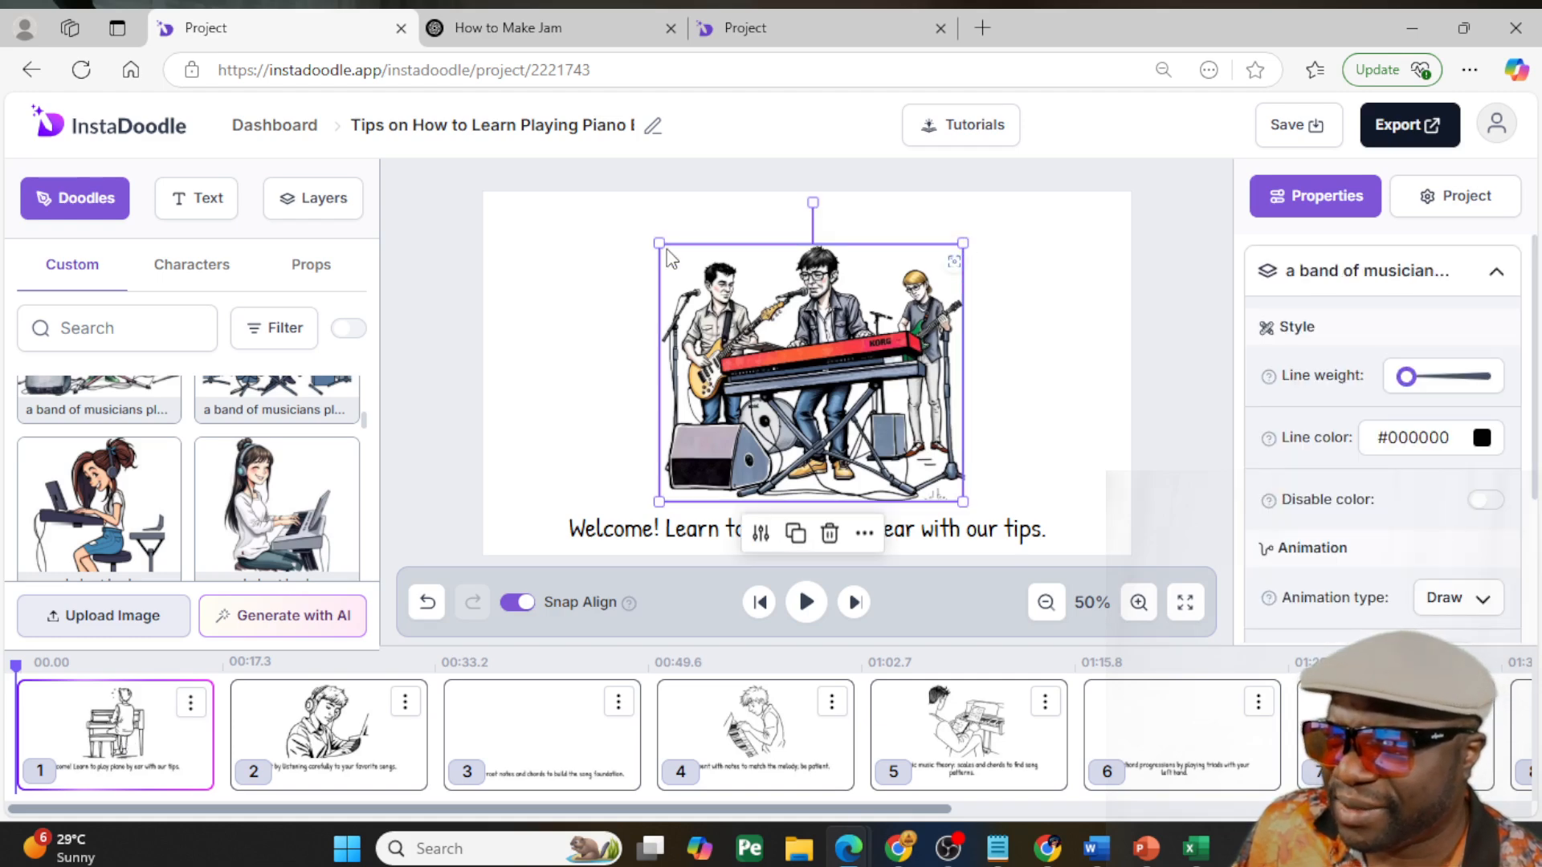
drag(653, 239, 602, 227)
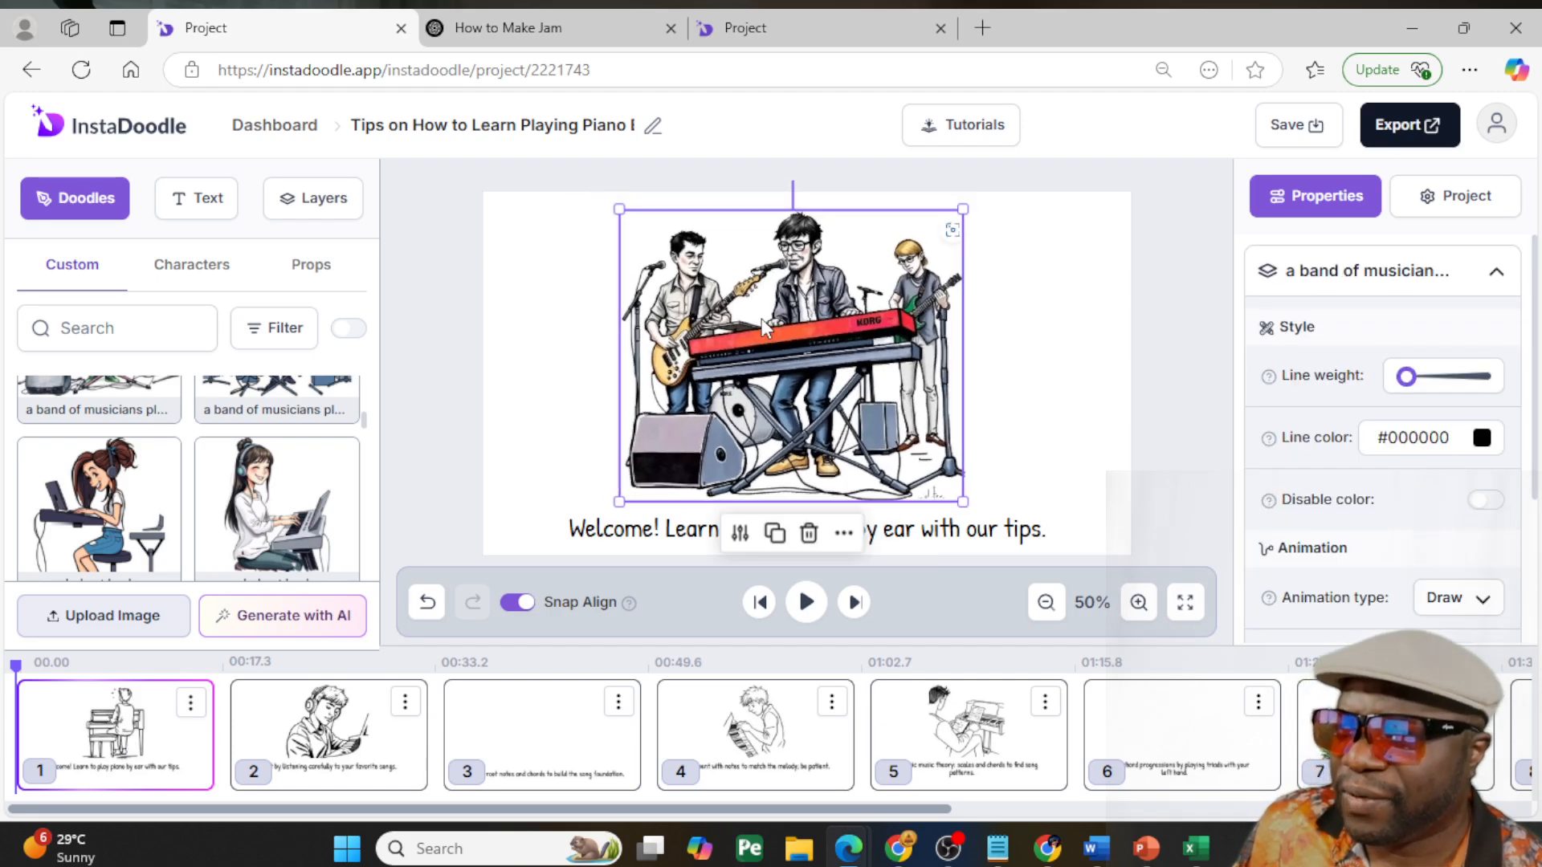
drag(759, 318, 787, 318)
- Review the images and captions on slides 2, 5, 4, and 3
click(365, 747)
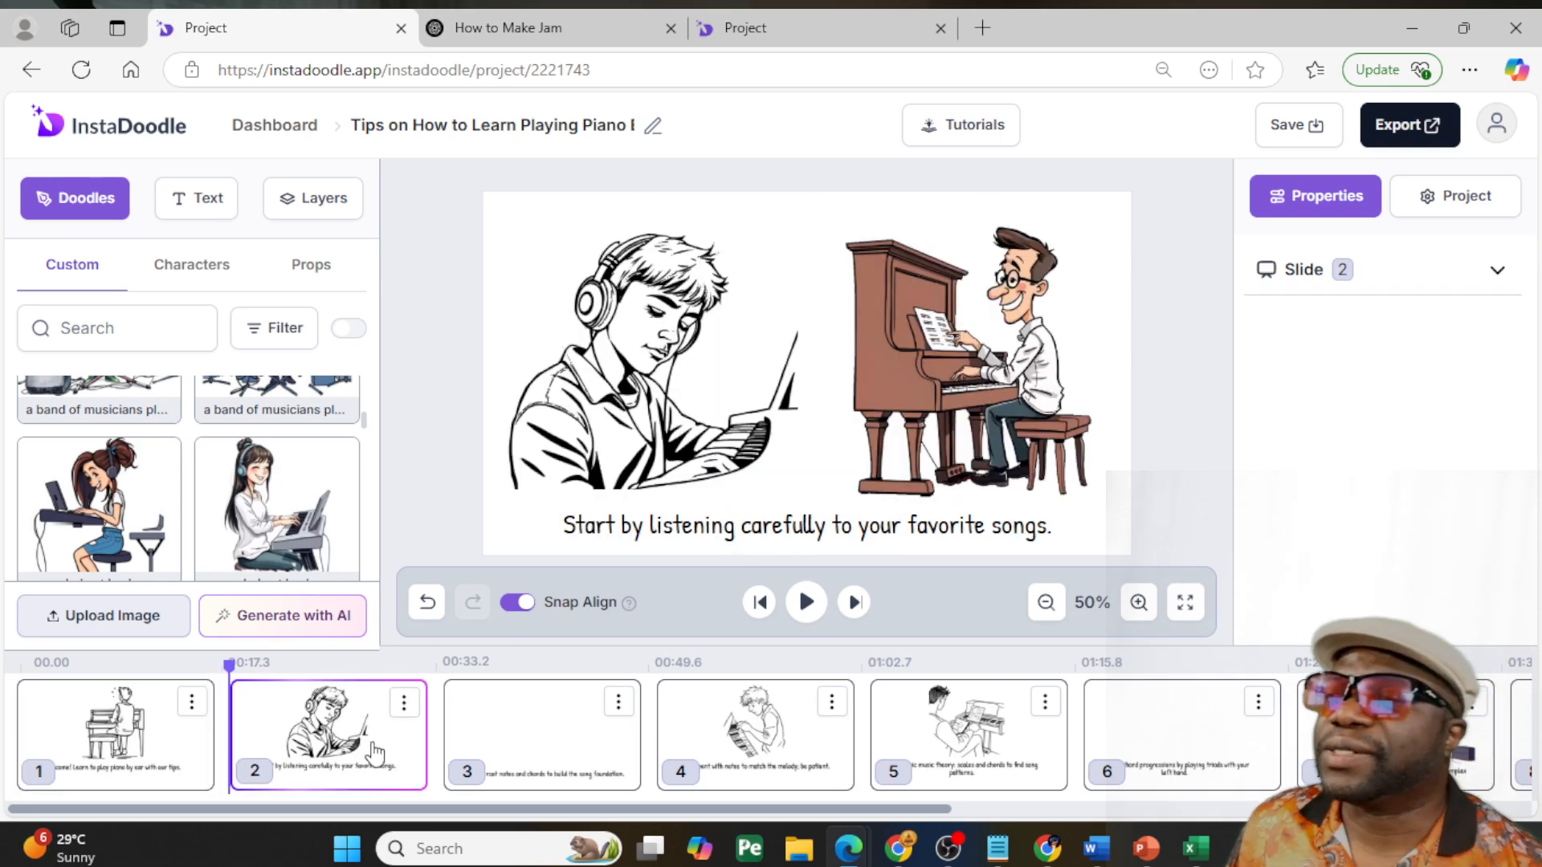
click(909, 707)
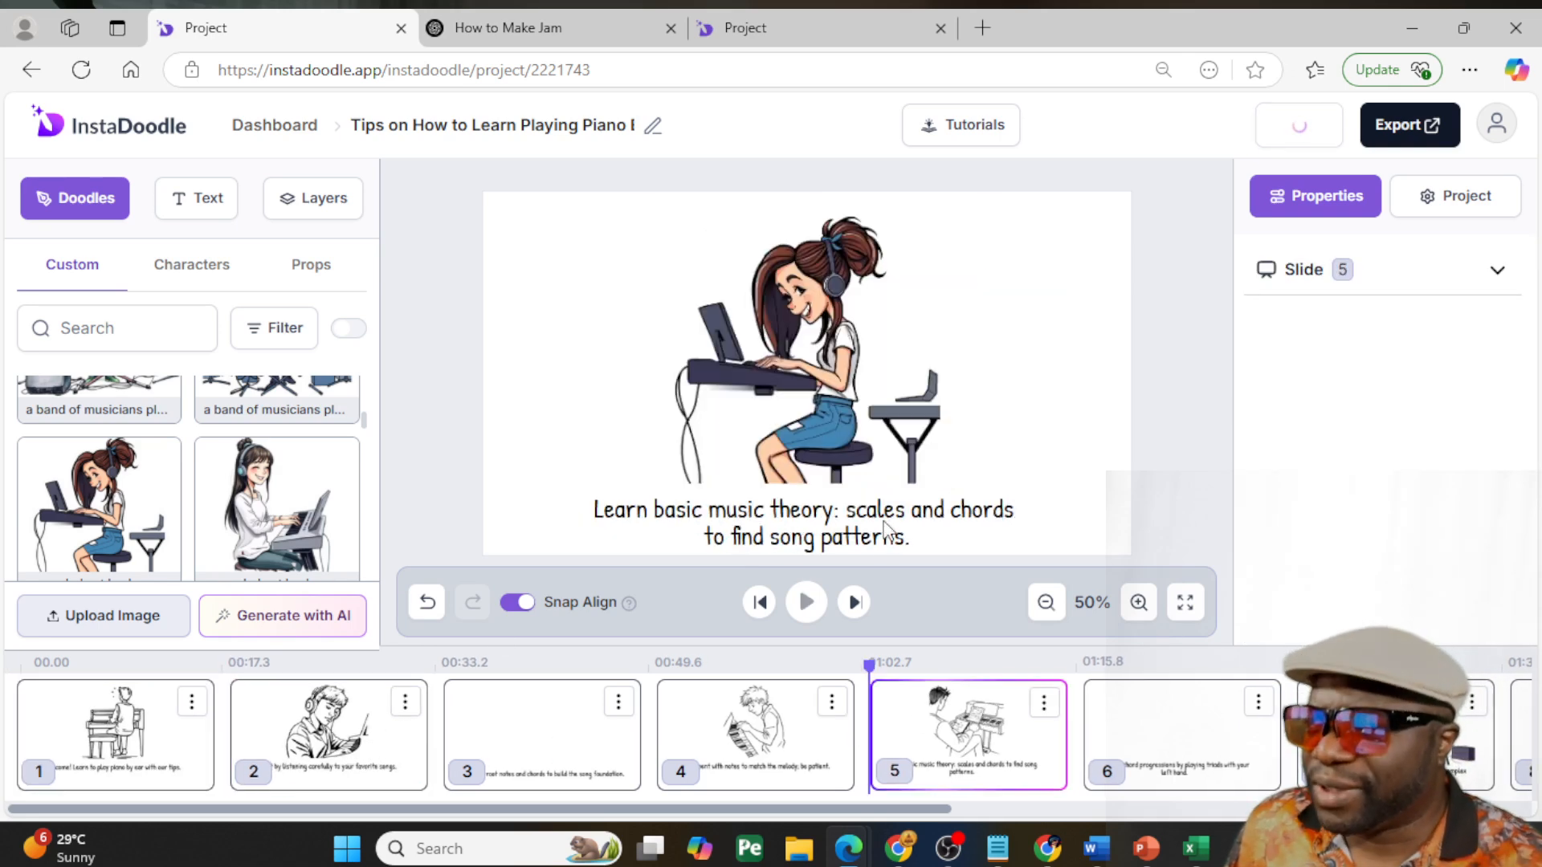
click(767, 729)
click(549, 732)
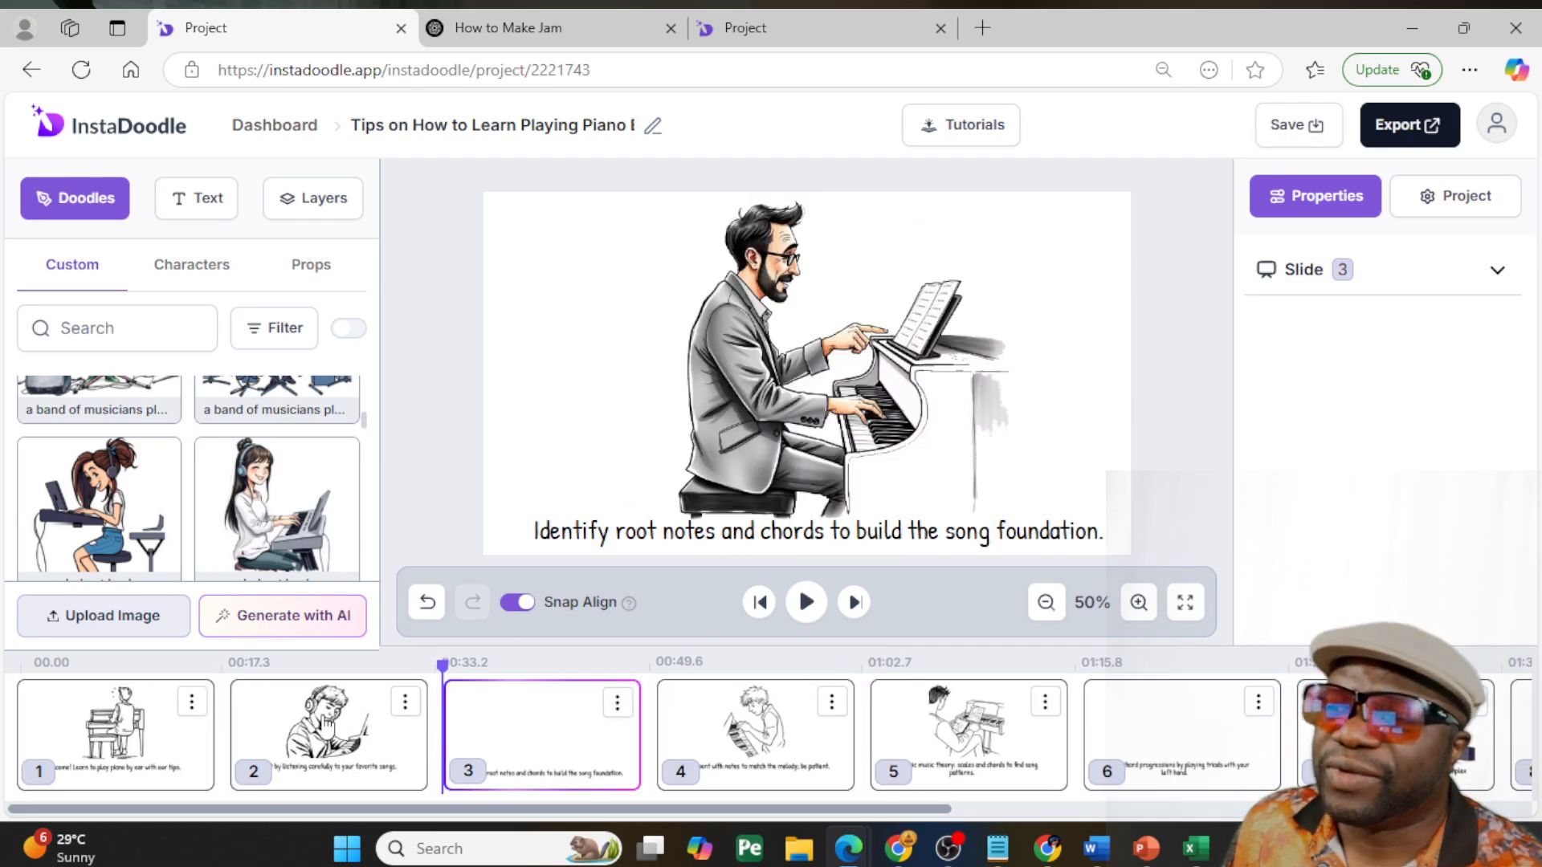
- Delete the line drawing of the person wearing headphones from slide 2
click(327, 727)
click(654, 382)
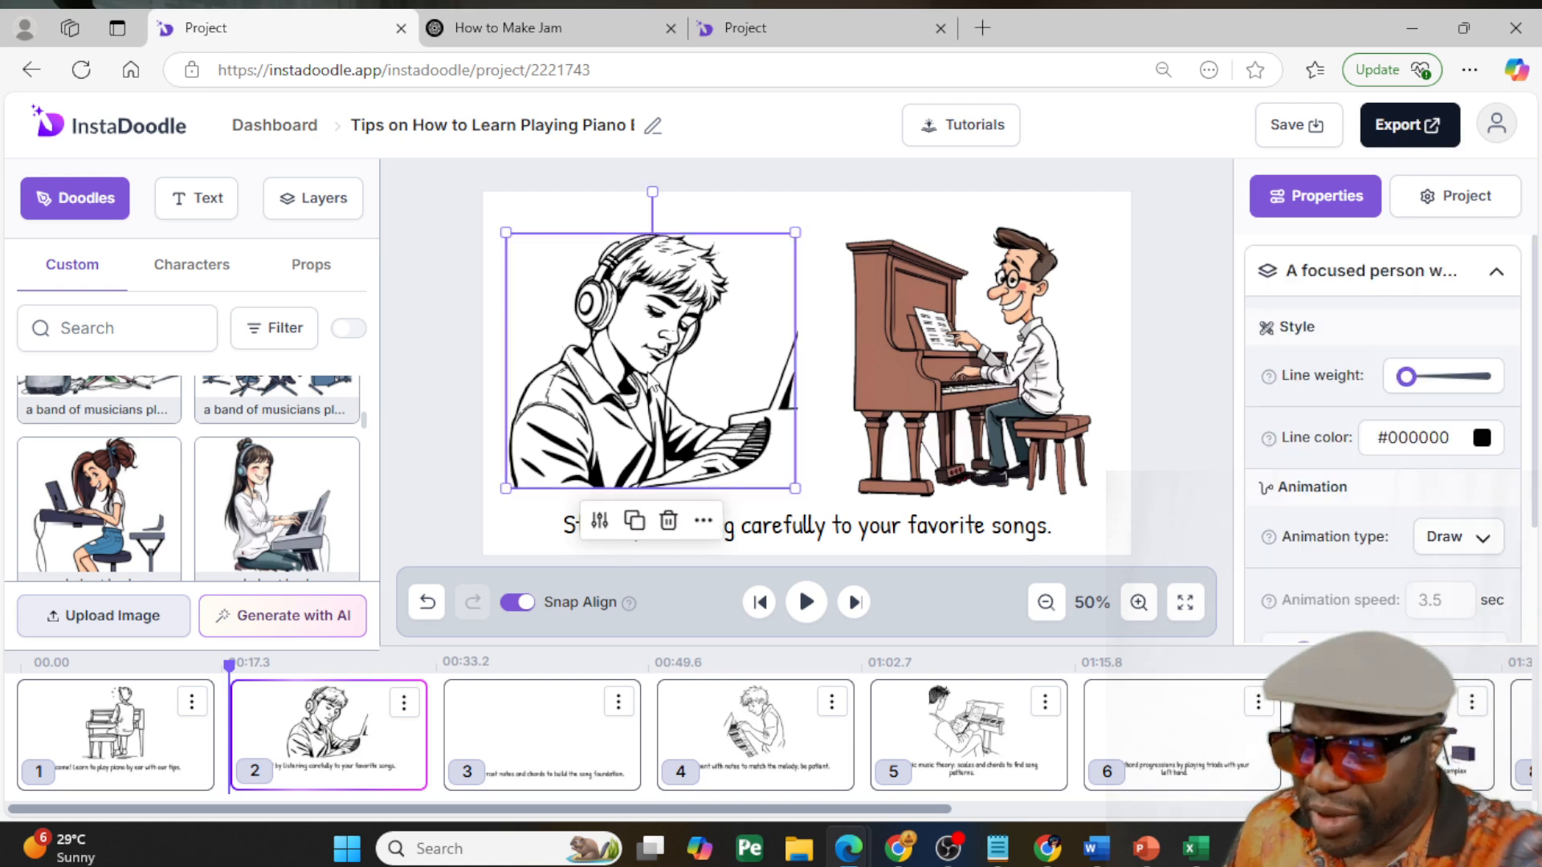
key(Delete)
- Enlarge the man at the brown piano on slide 2 and position him at the slide's right side, above the caption
click(919, 361)
drag(923, 355, 791, 361)
drag(692, 225, 639, 186)
drag(733, 289, 906, 311)
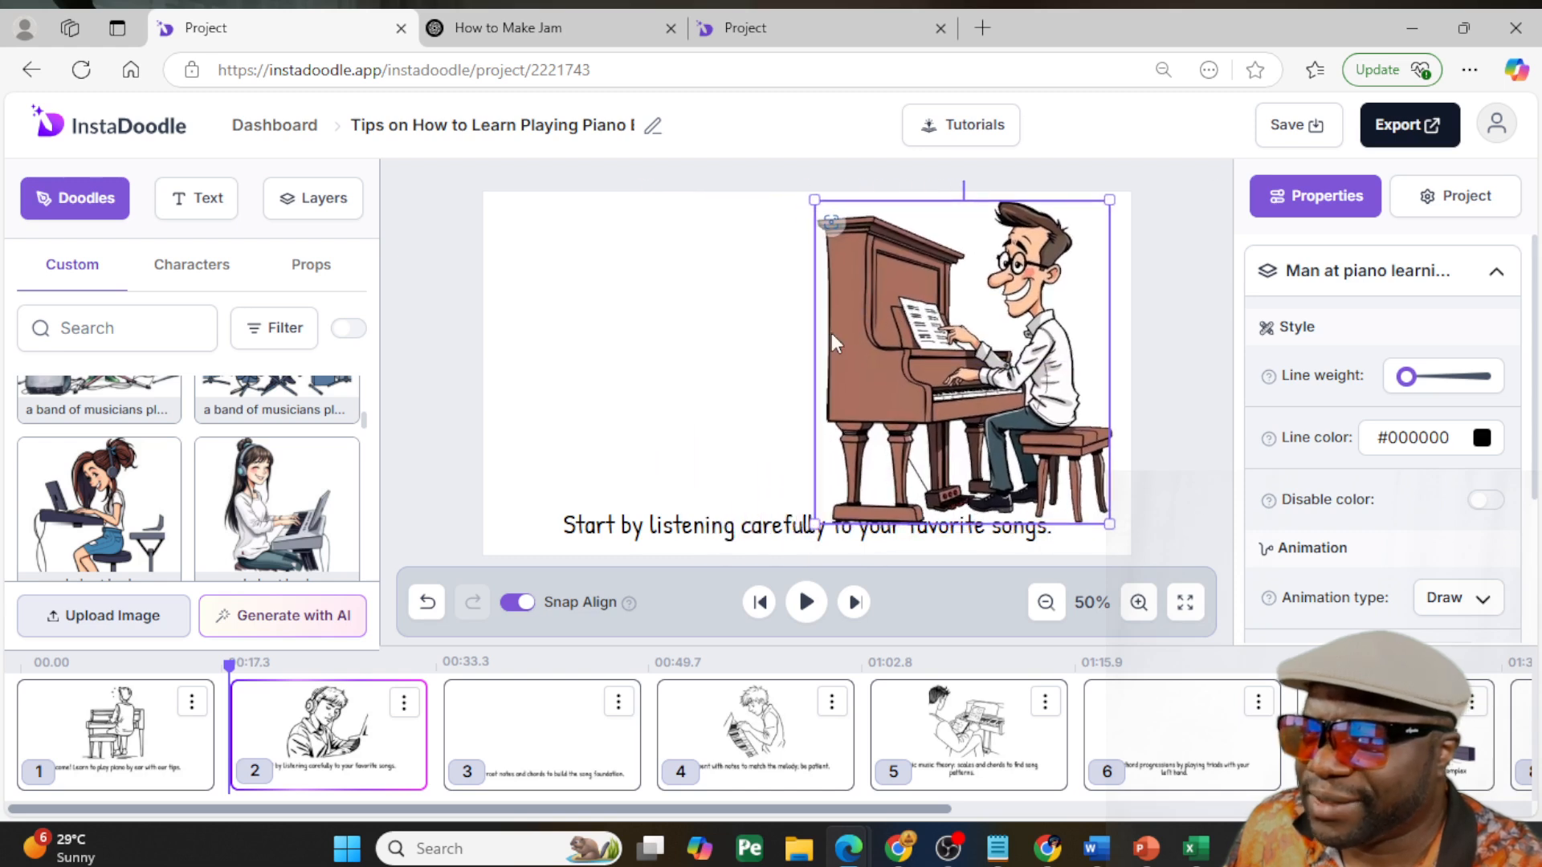
drag(817, 524, 829, 506)
drag(945, 451, 926, 449)
- Generate four Color Caricature element variations with AI from the prompt "audience standing watching and clapping"
click(305, 269)
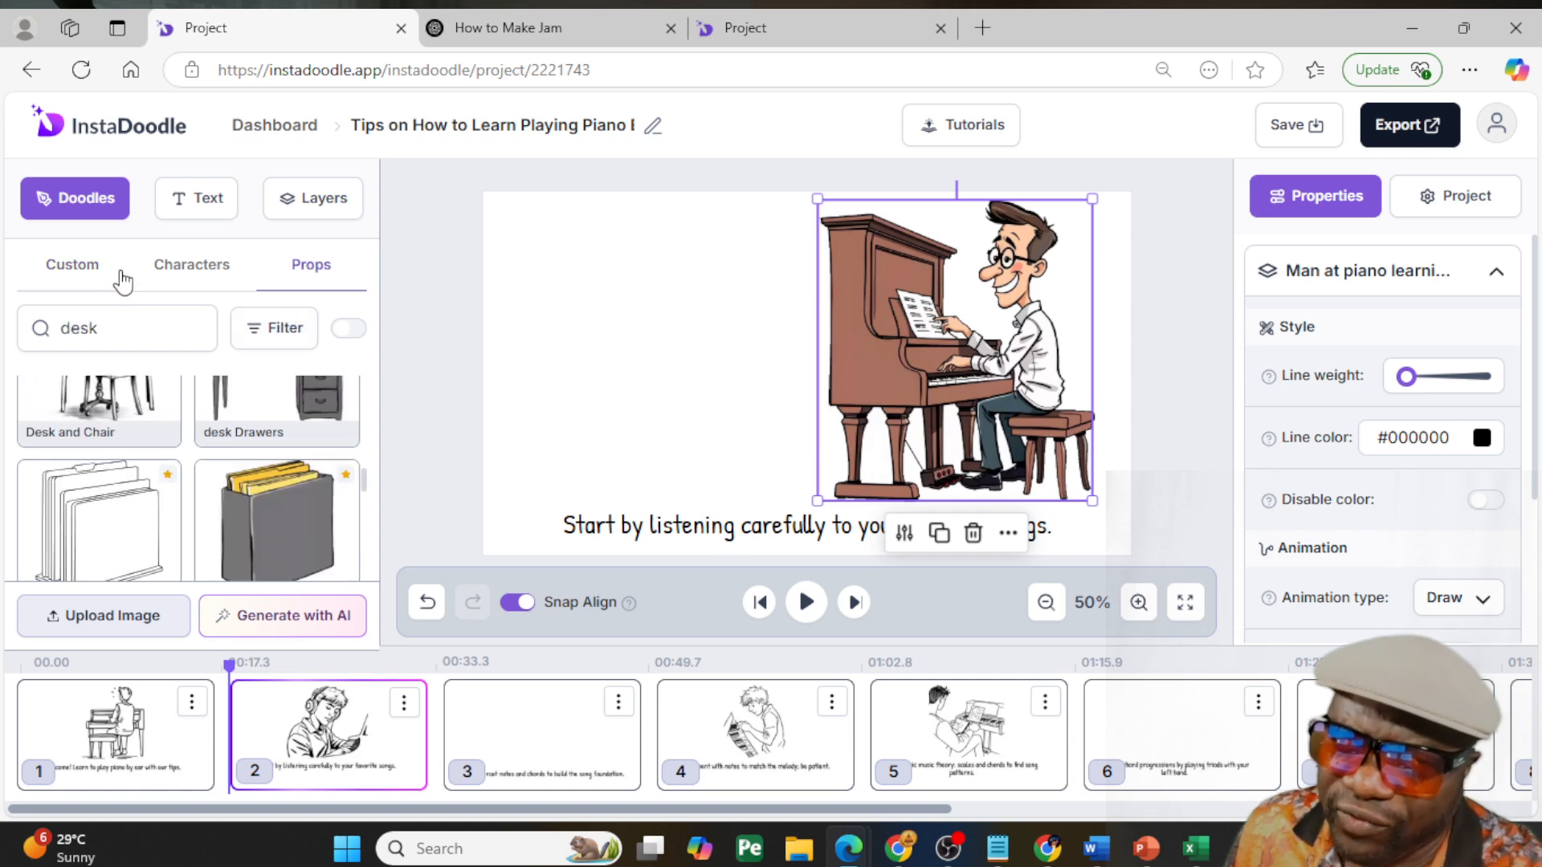
click(277, 617)
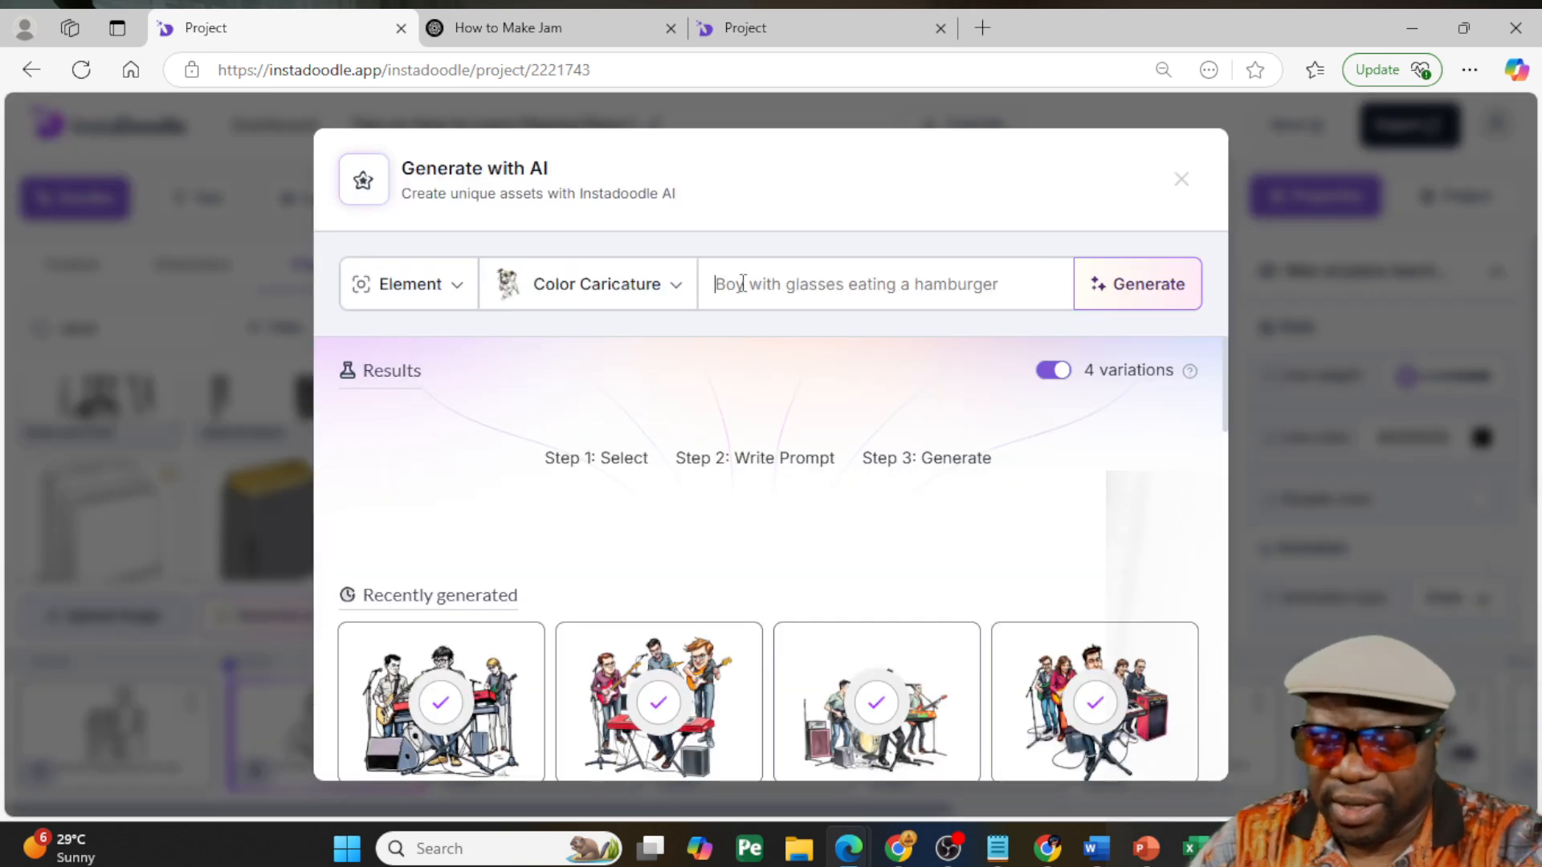
text(audience sta)
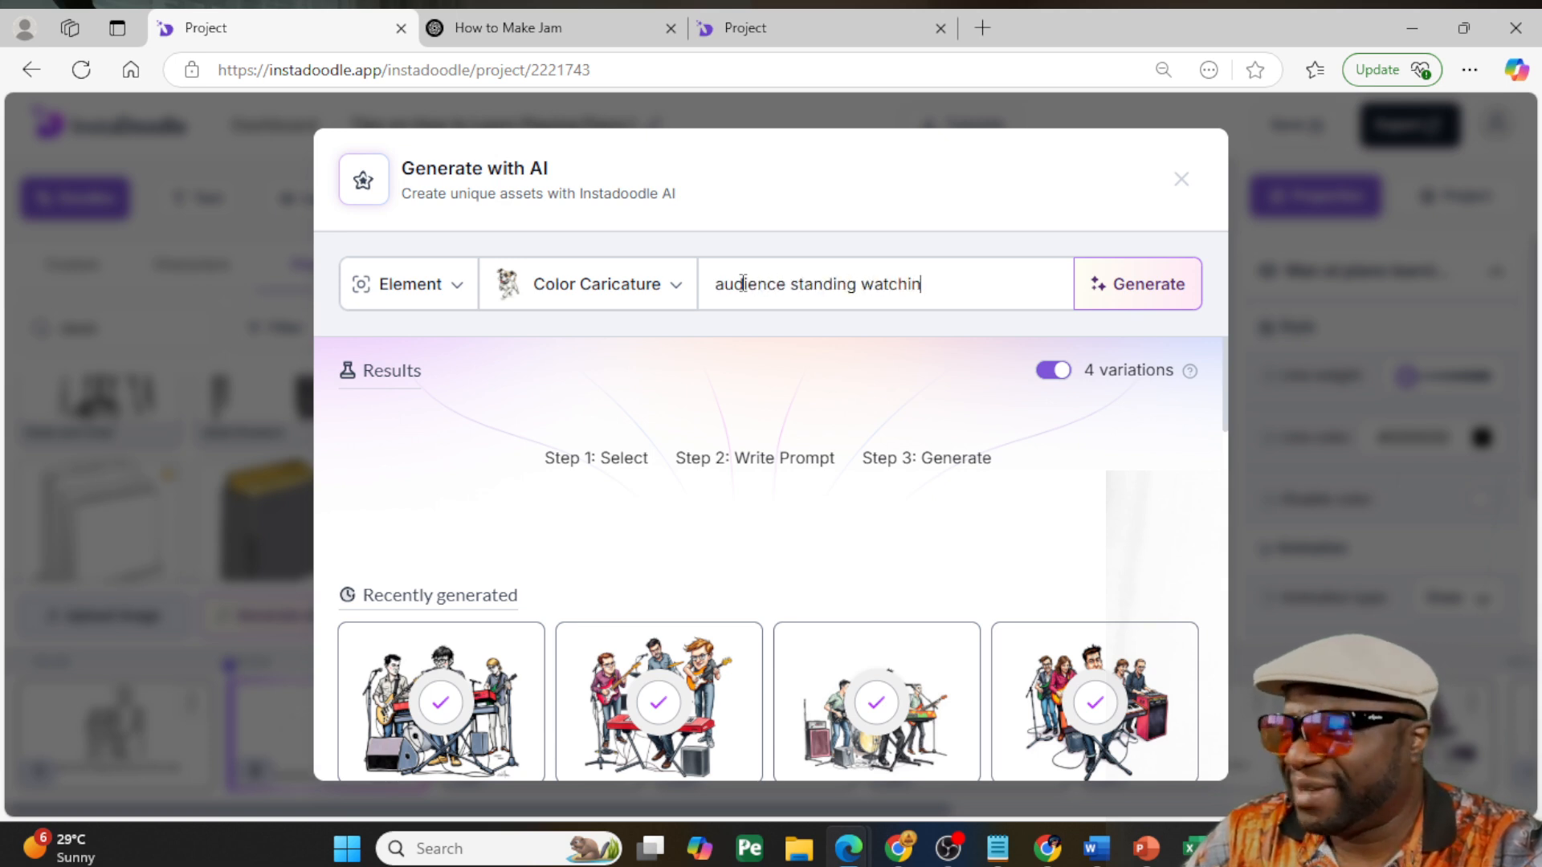
text(nding watc)
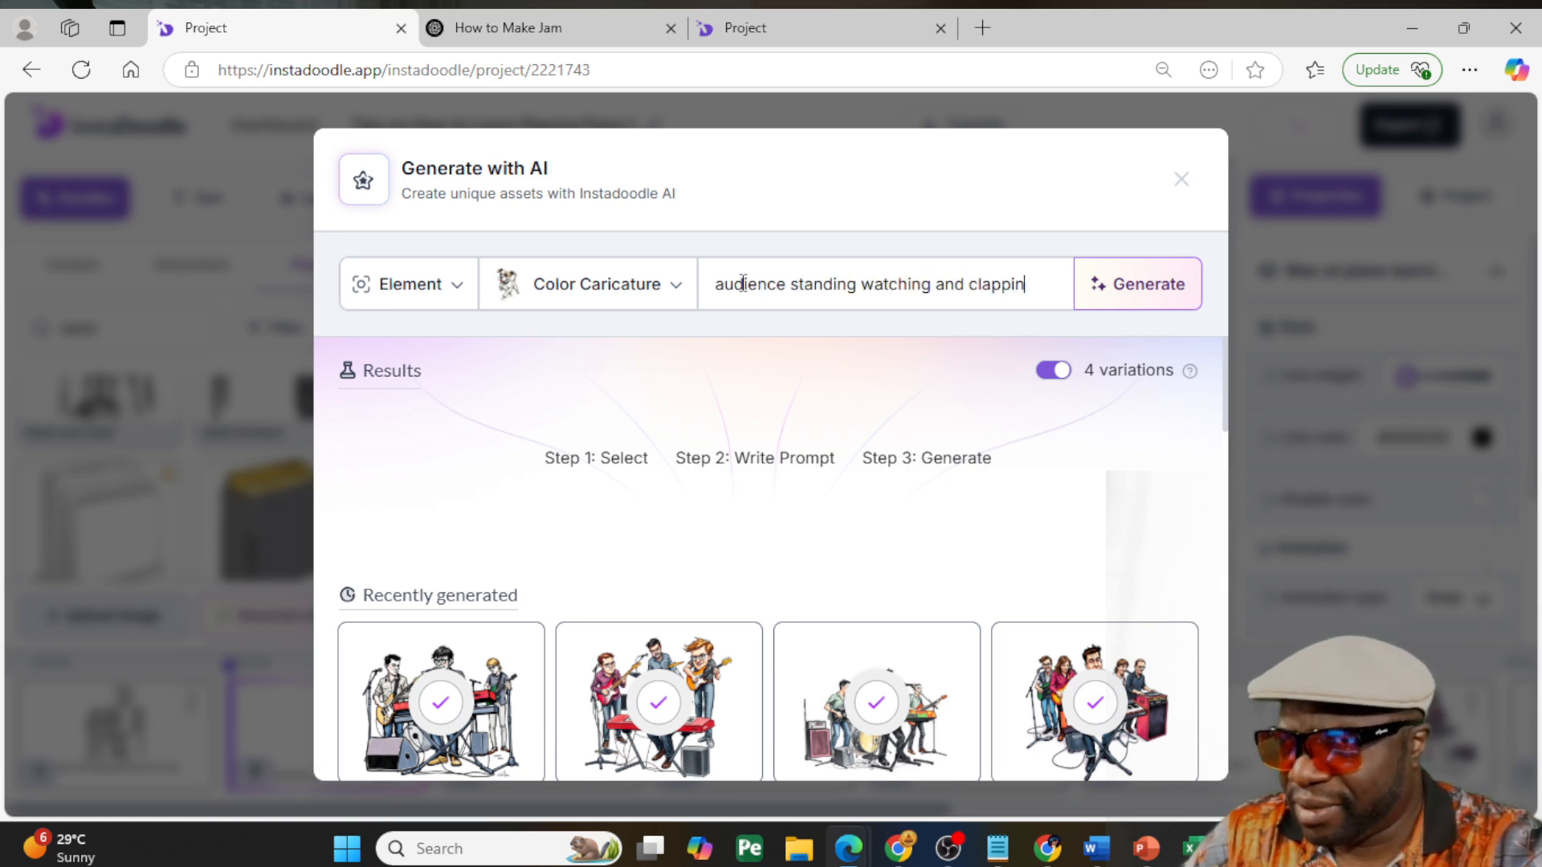
key(Return)
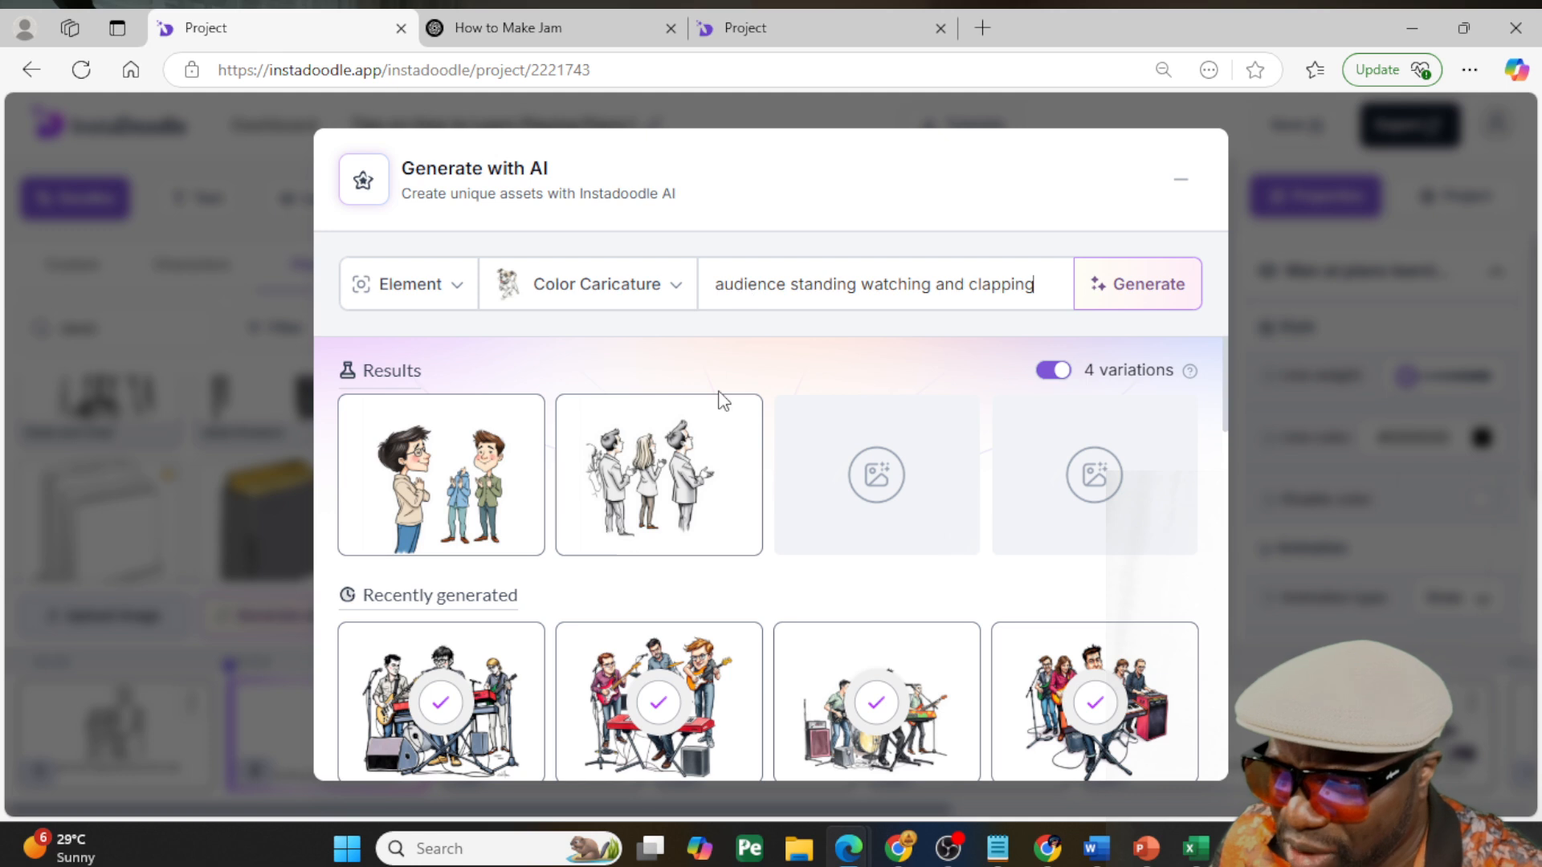
- Add the gray trio, the color clapping group, and the dark-suited audience to the custom images, and close the AI generator
mouse_move(474, 463)
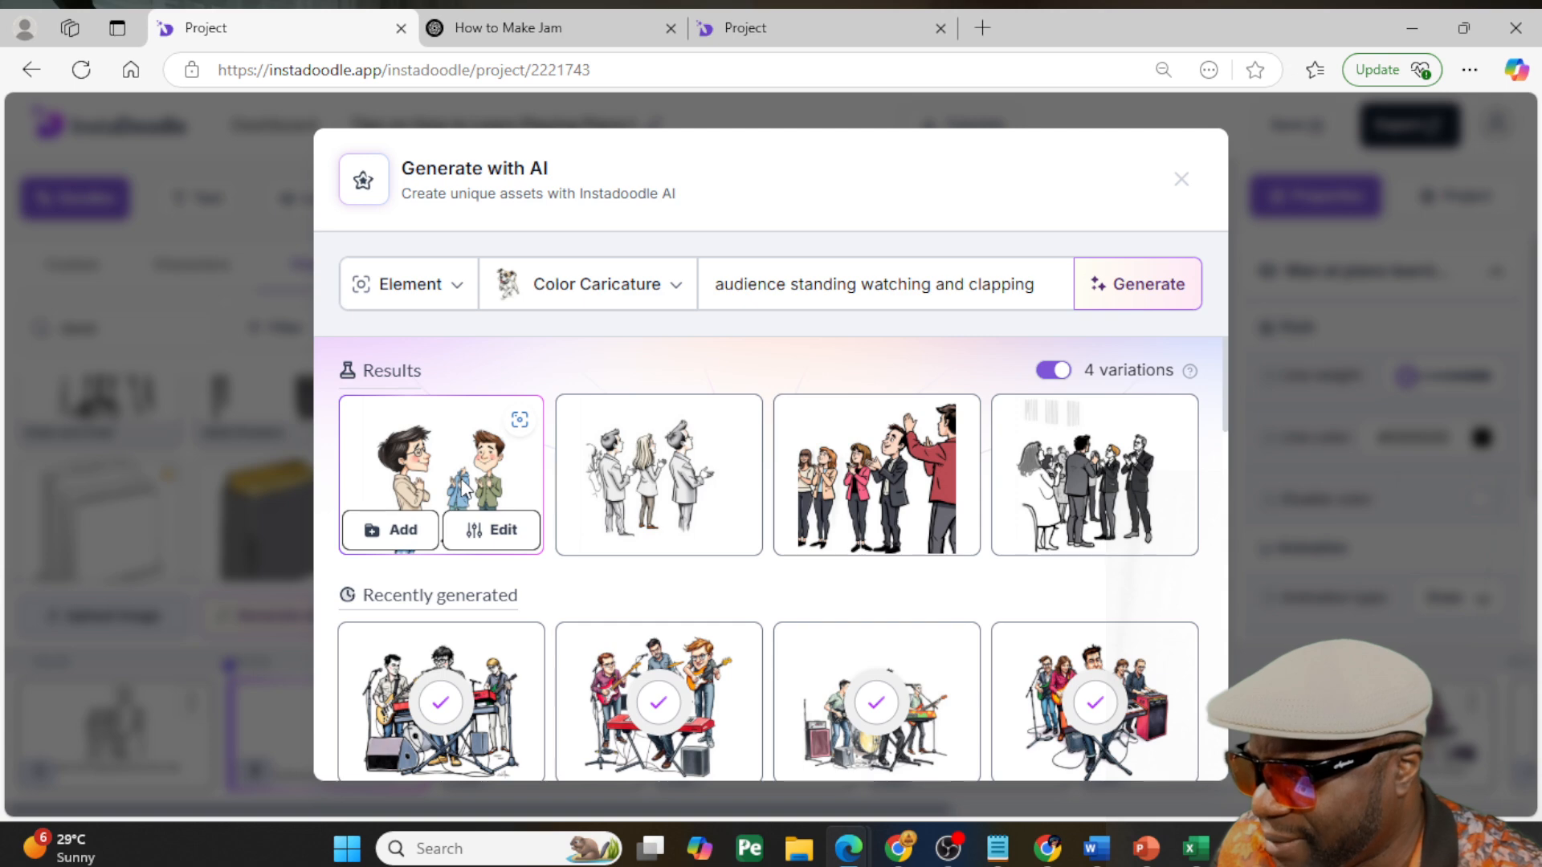
mouse_move(1124, 477)
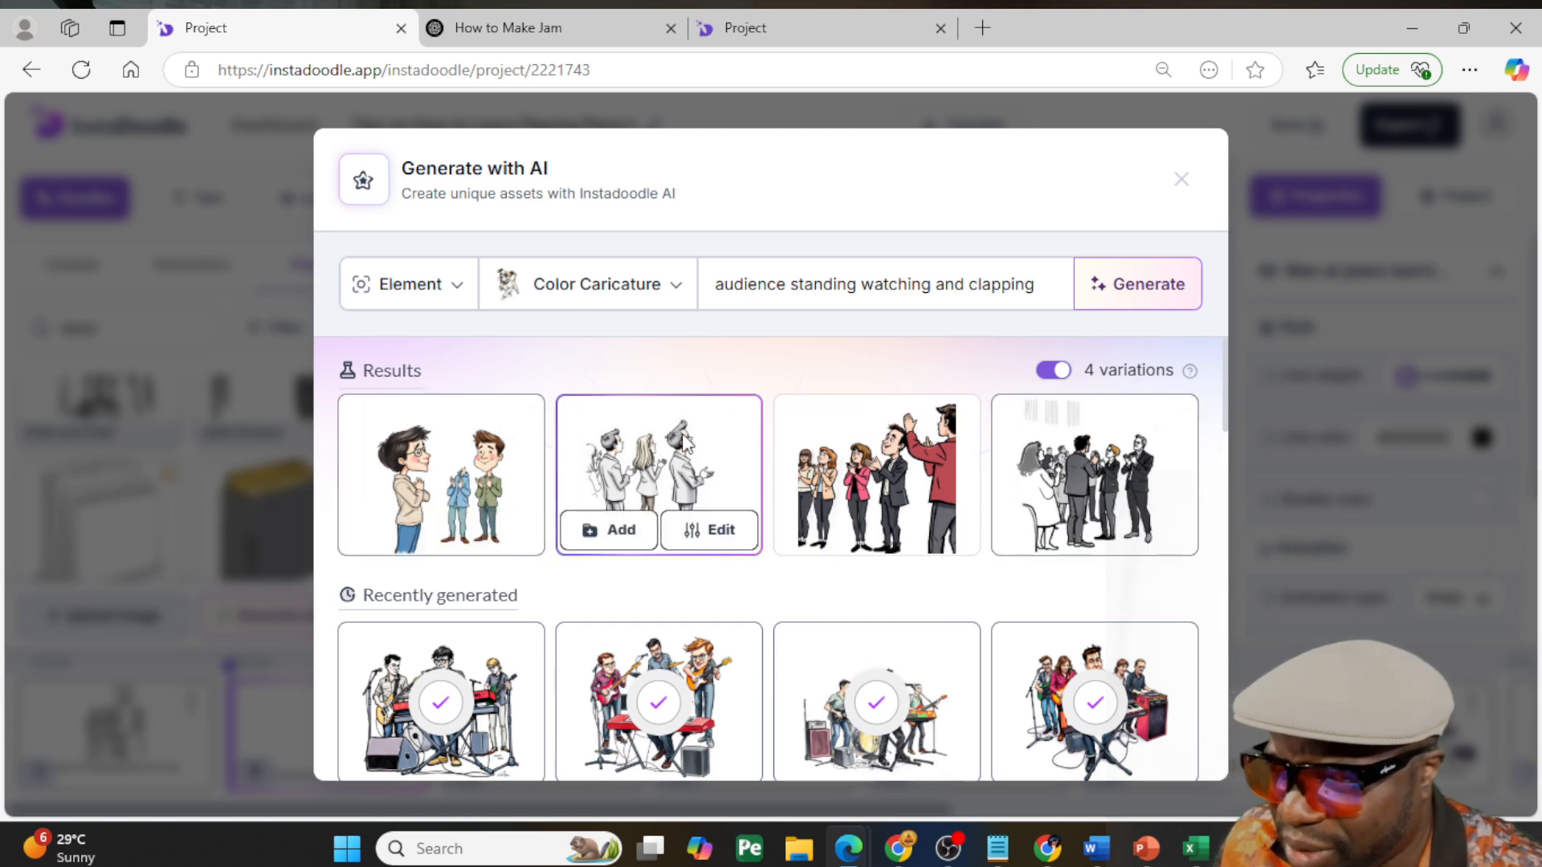
click(614, 530)
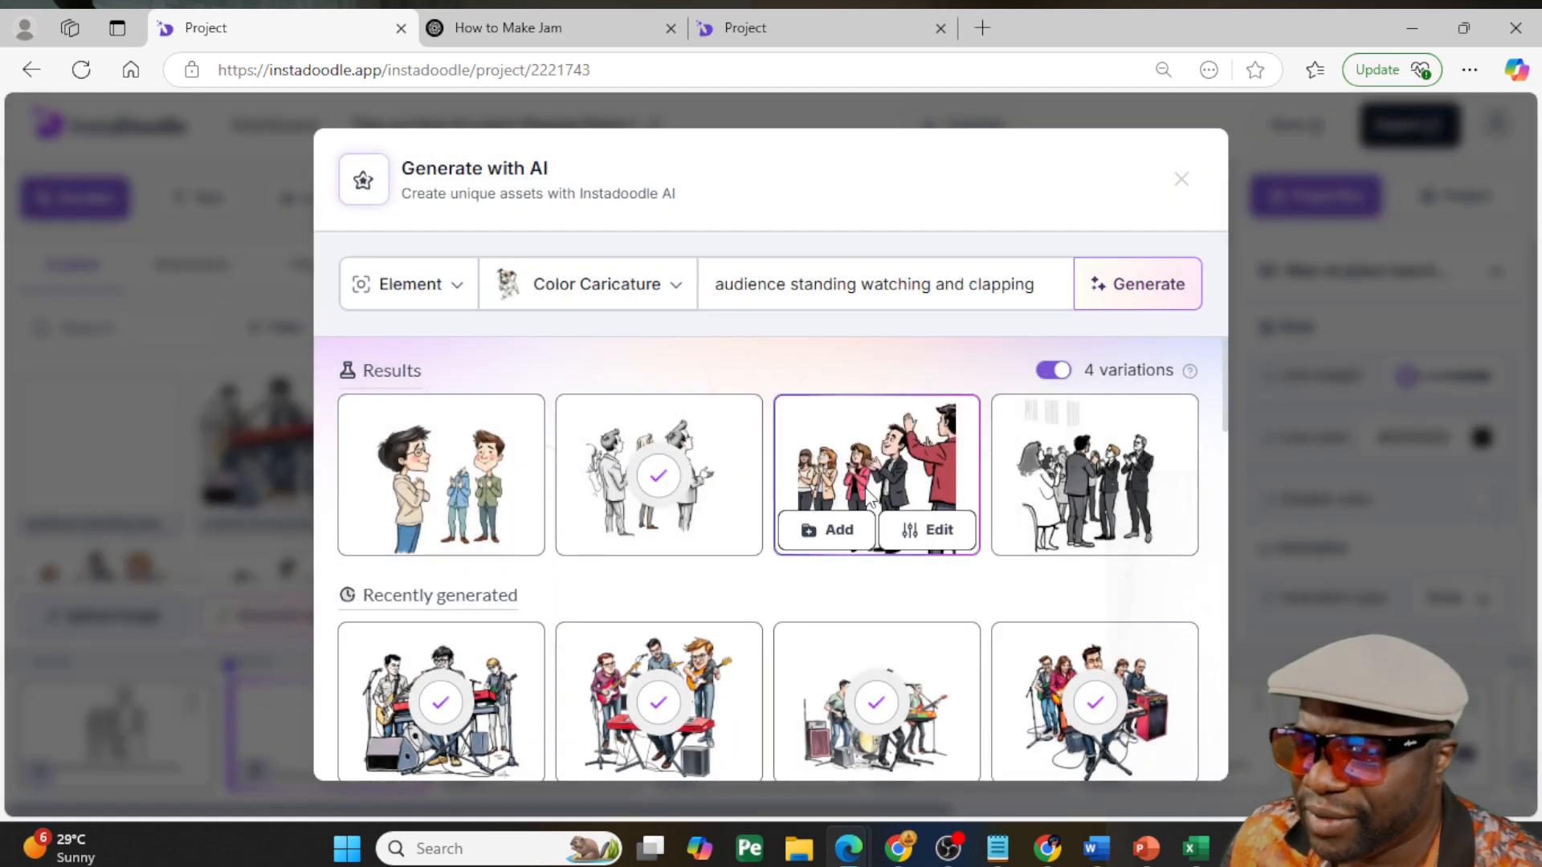
click(827, 528)
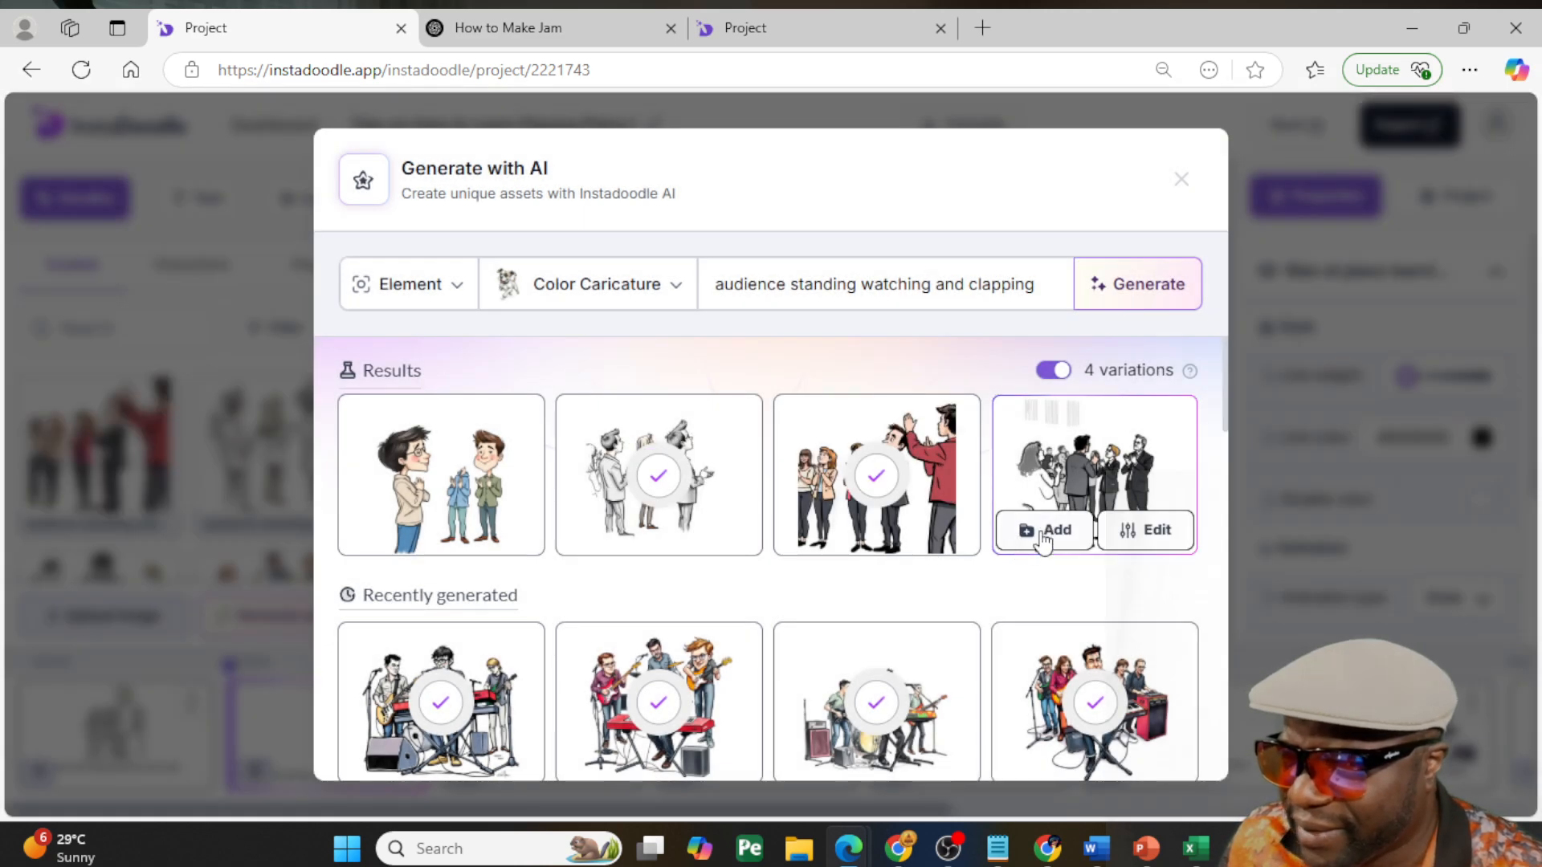
click(1038, 533)
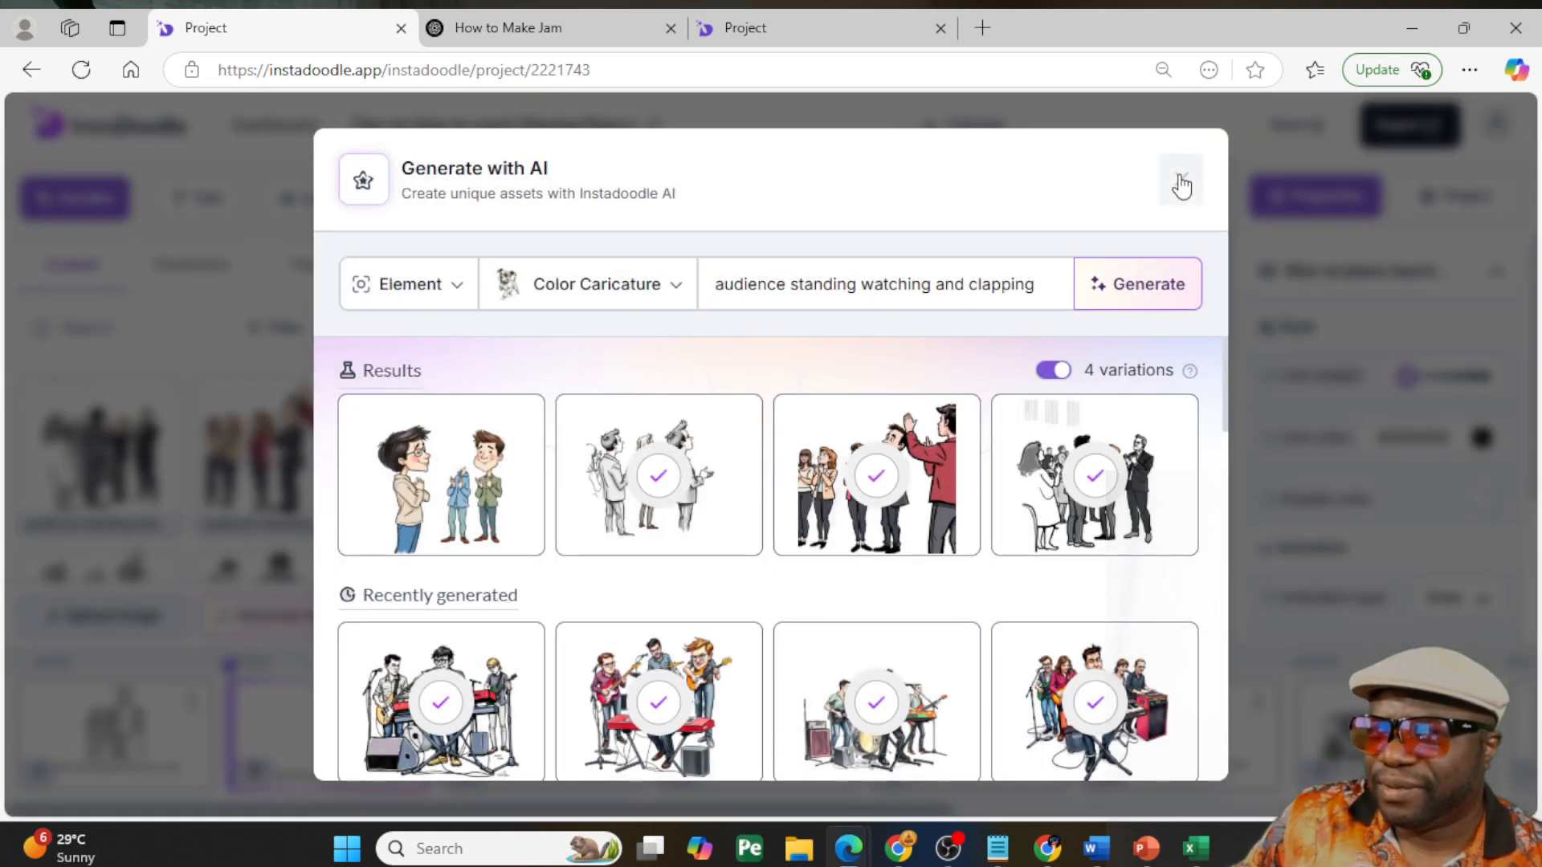
click(1180, 179)
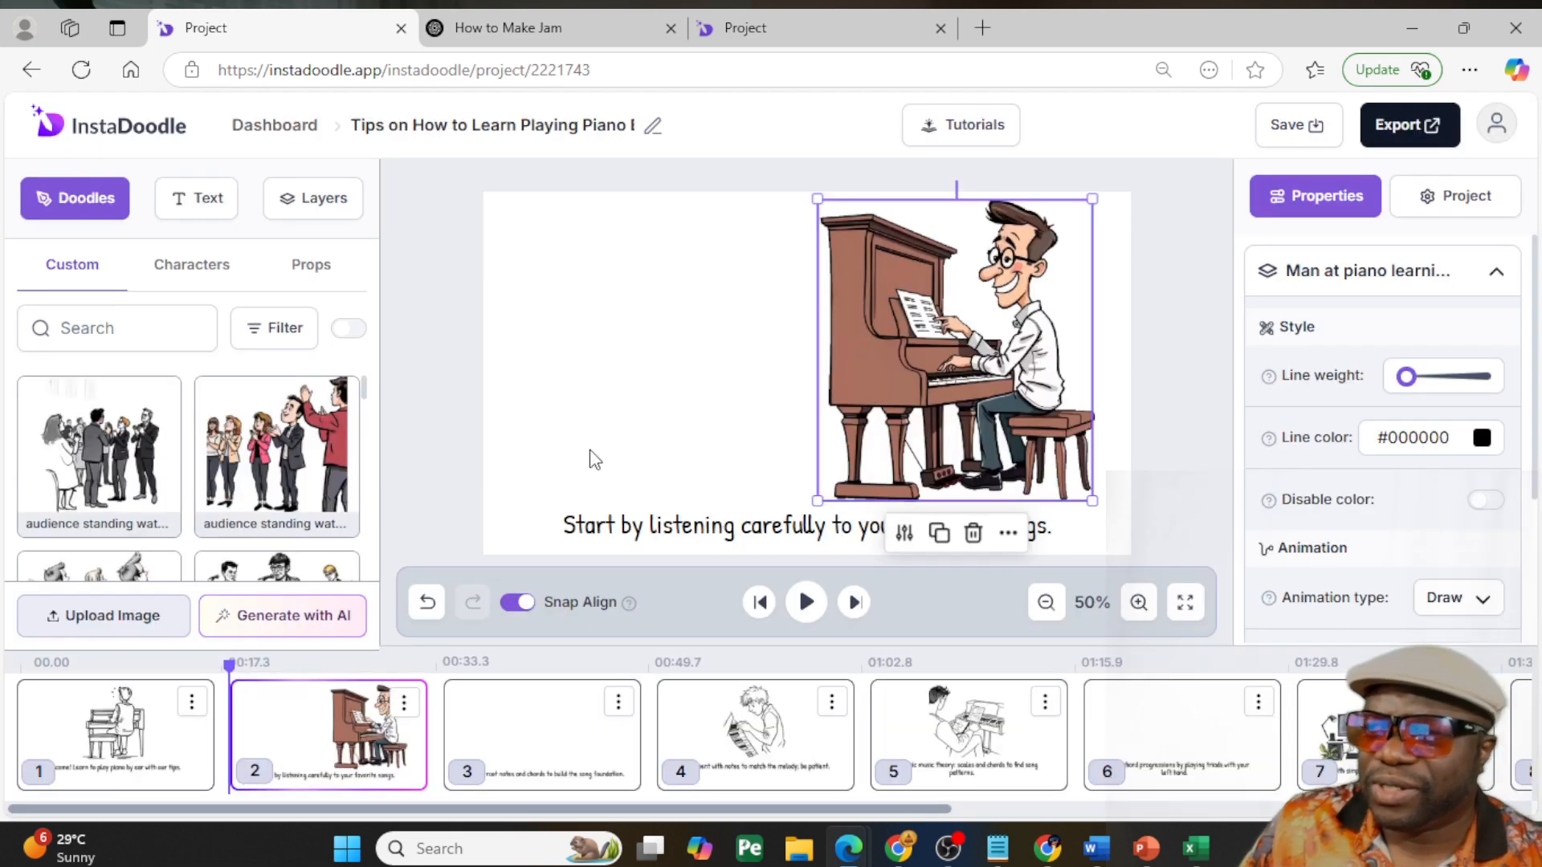
- Try the color image of the clapping audience on slide 2, enlarged beside the piano
click(270, 451)
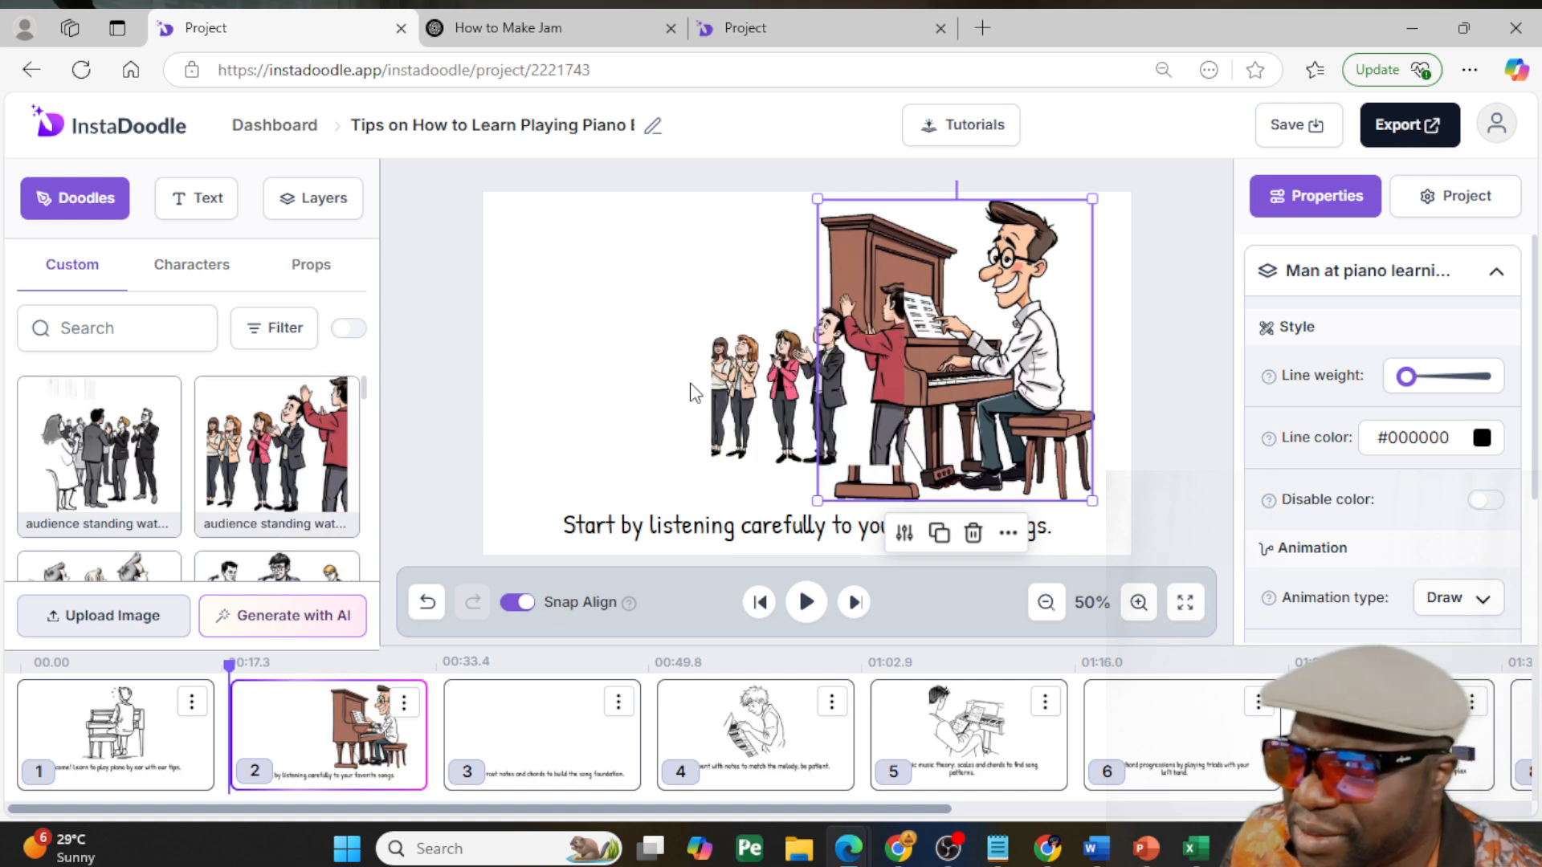
drag(707, 390, 627, 431)
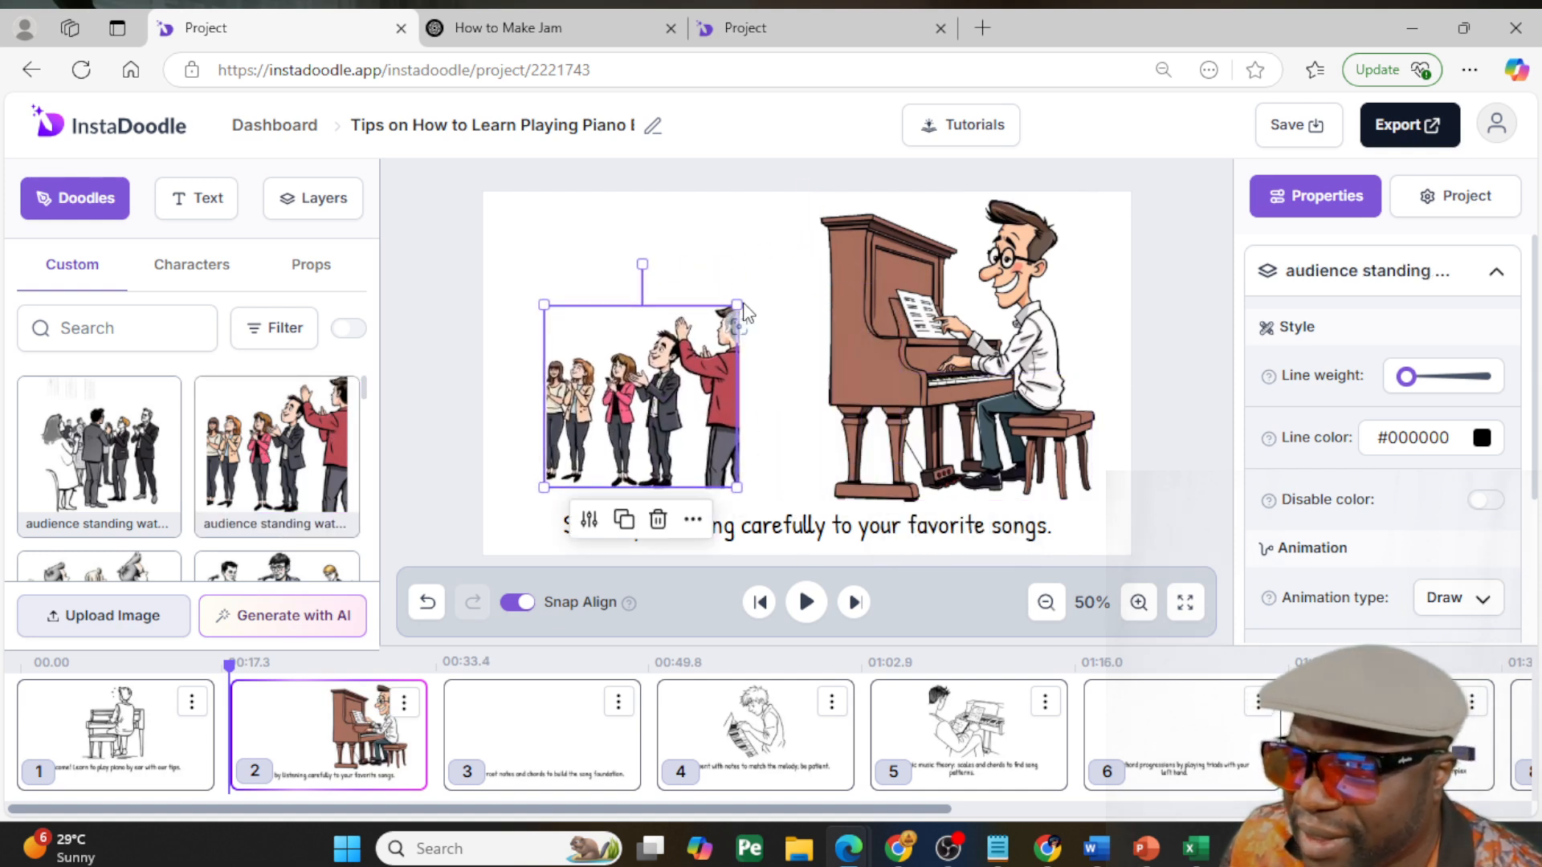
drag(734, 306, 653, 249)
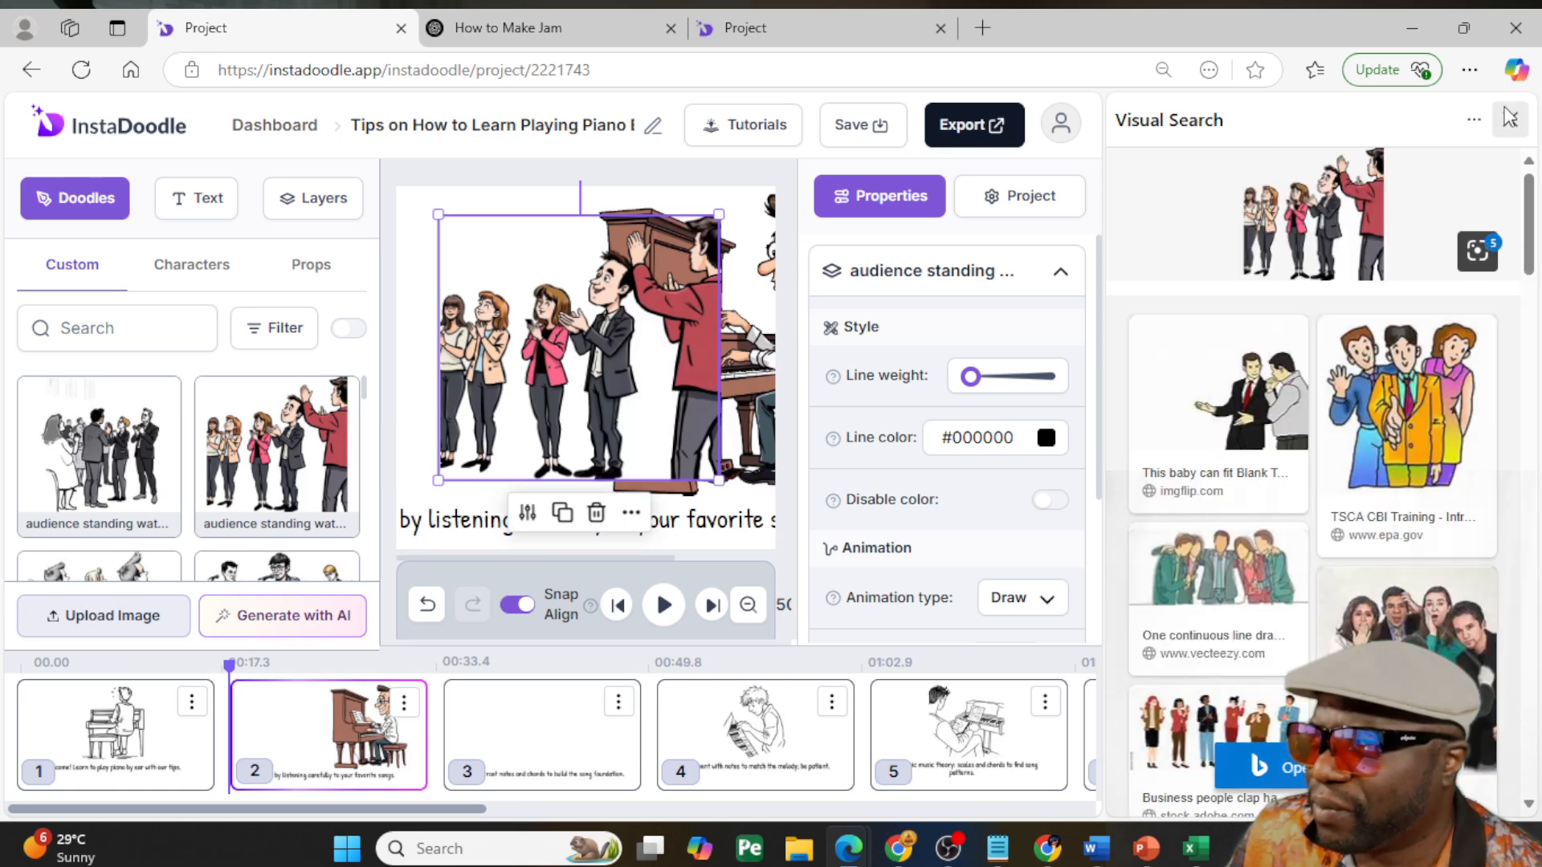
click(1510, 119)
drag(613, 328, 555, 338)
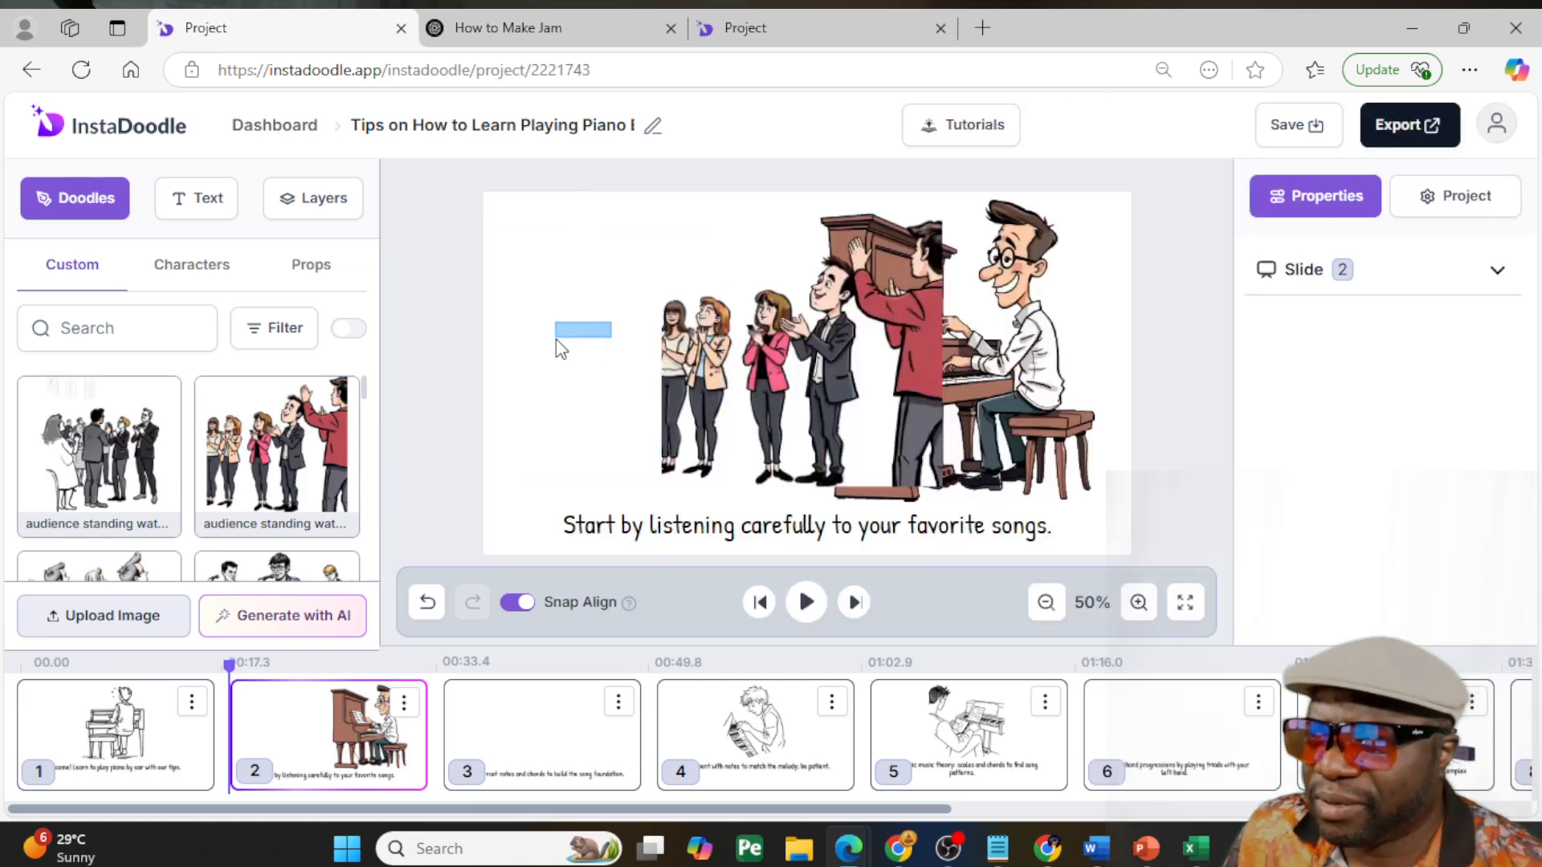
click(723, 365)
drag(783, 379, 655, 385)
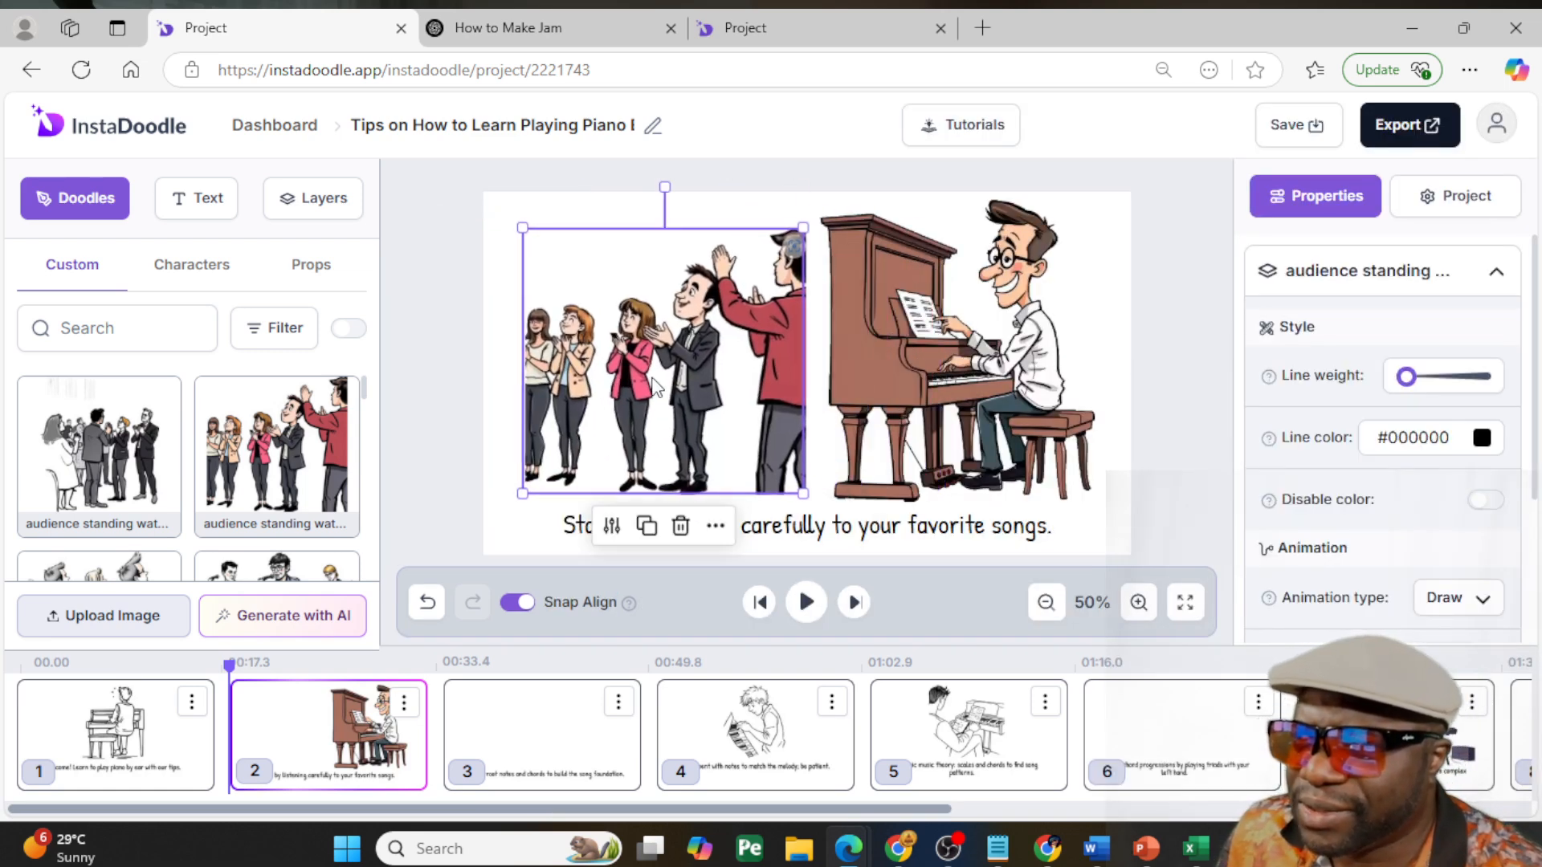
- Flip the color clapping audience horizontally, shift it toward the slide's left edge, and delete it from slide 2
right_click(671, 365)
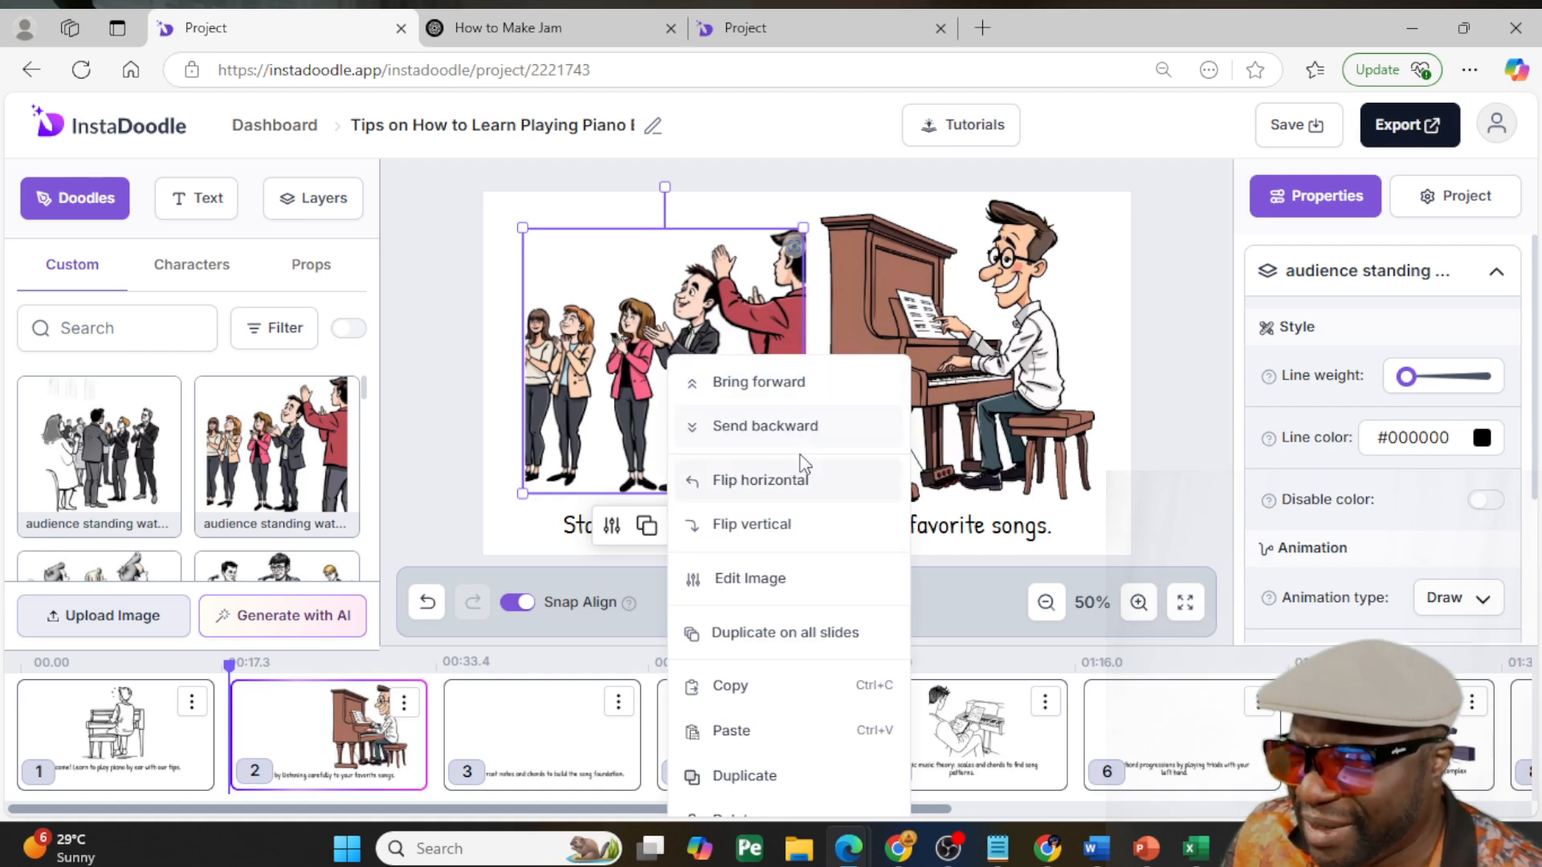
click(788, 478)
drag(725, 408, 685, 419)
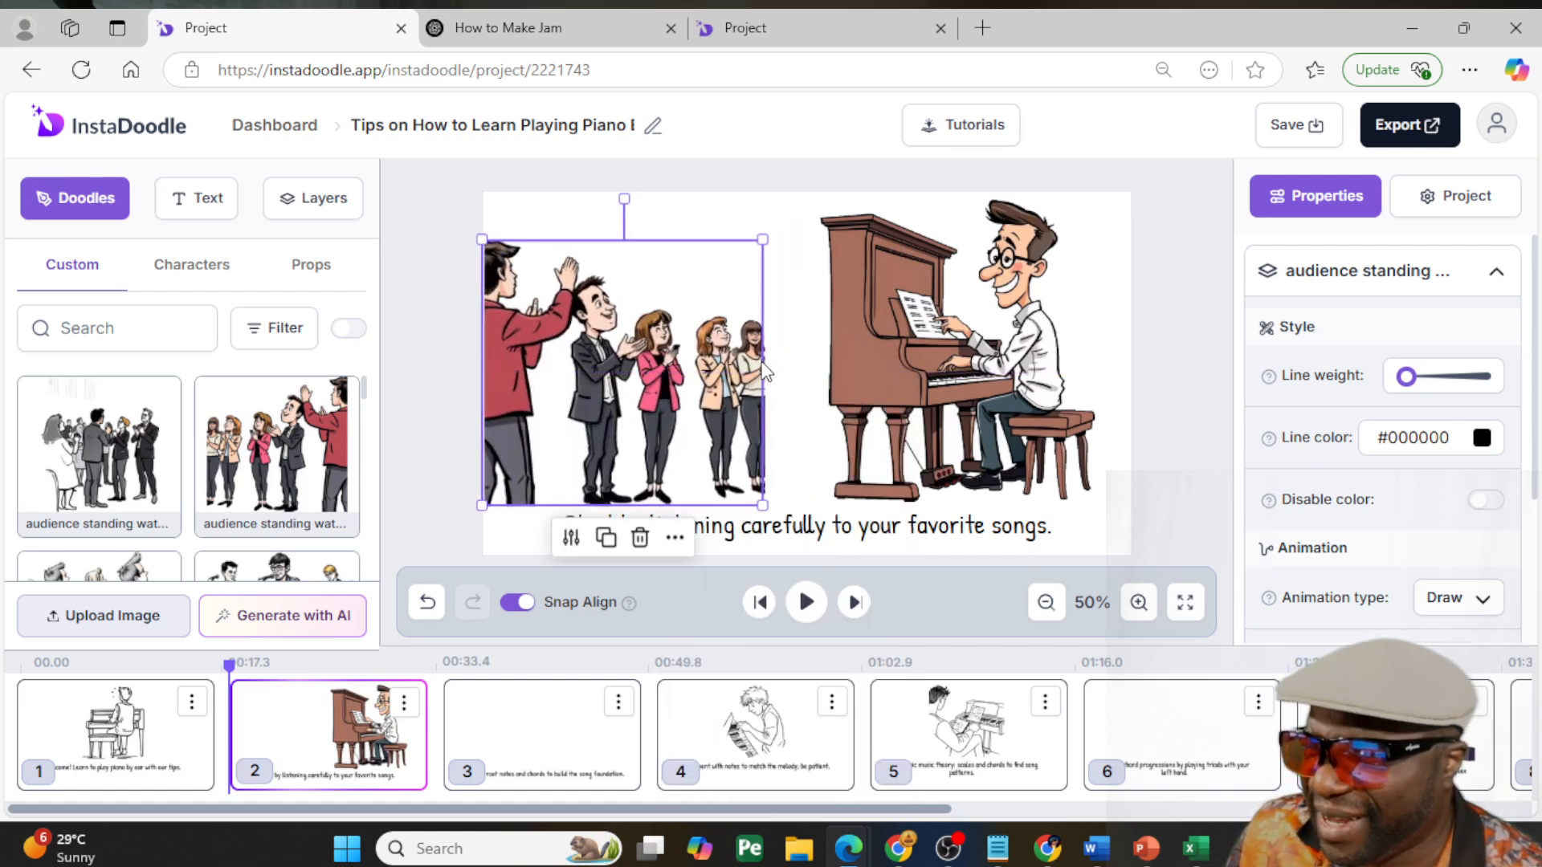
click(785, 346)
click(750, 393)
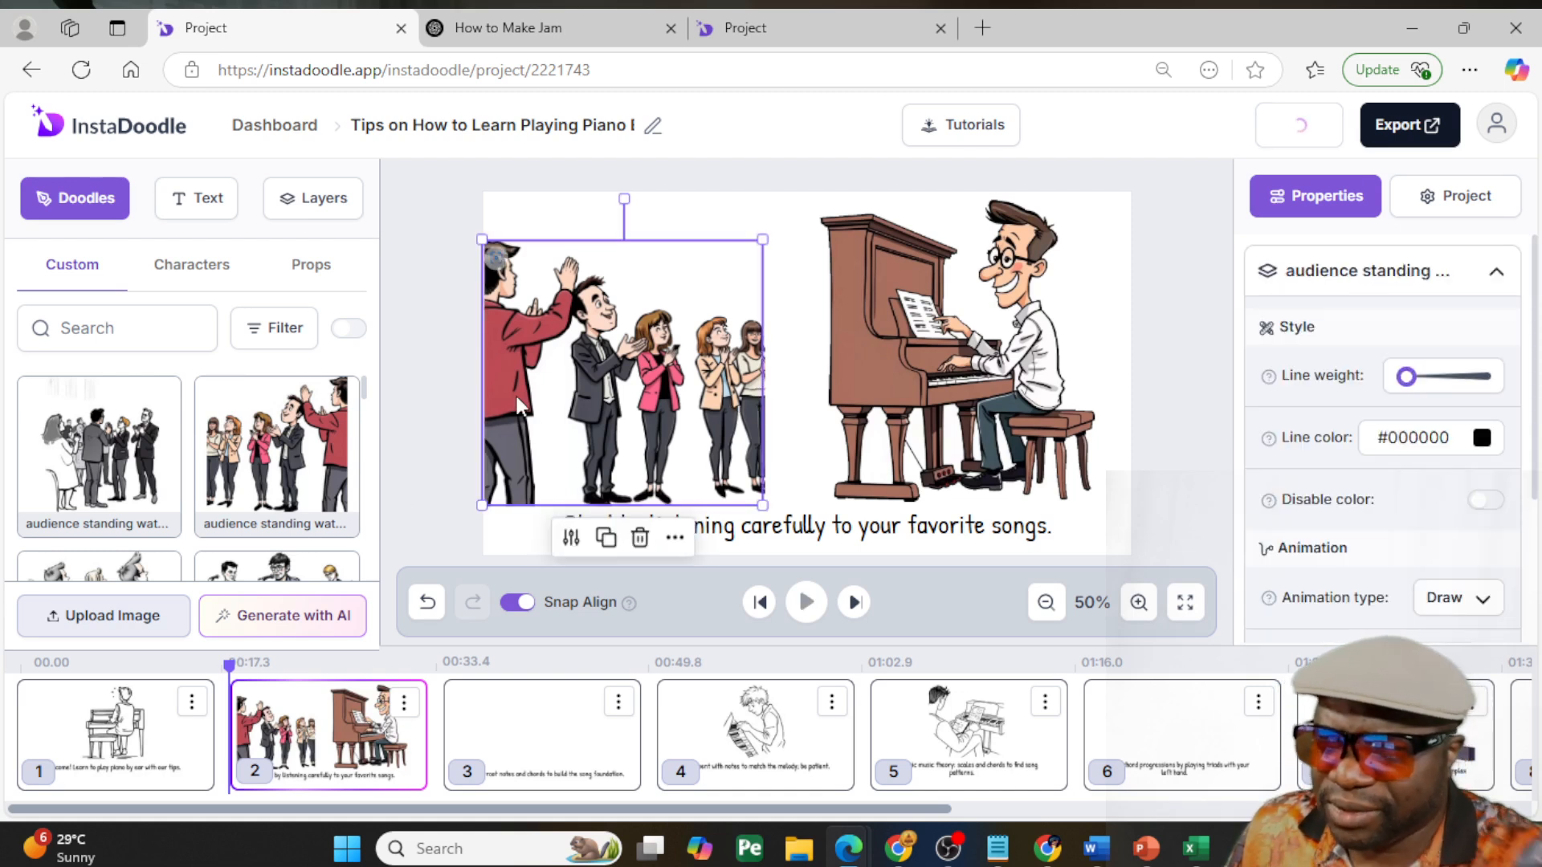
key(Delete)
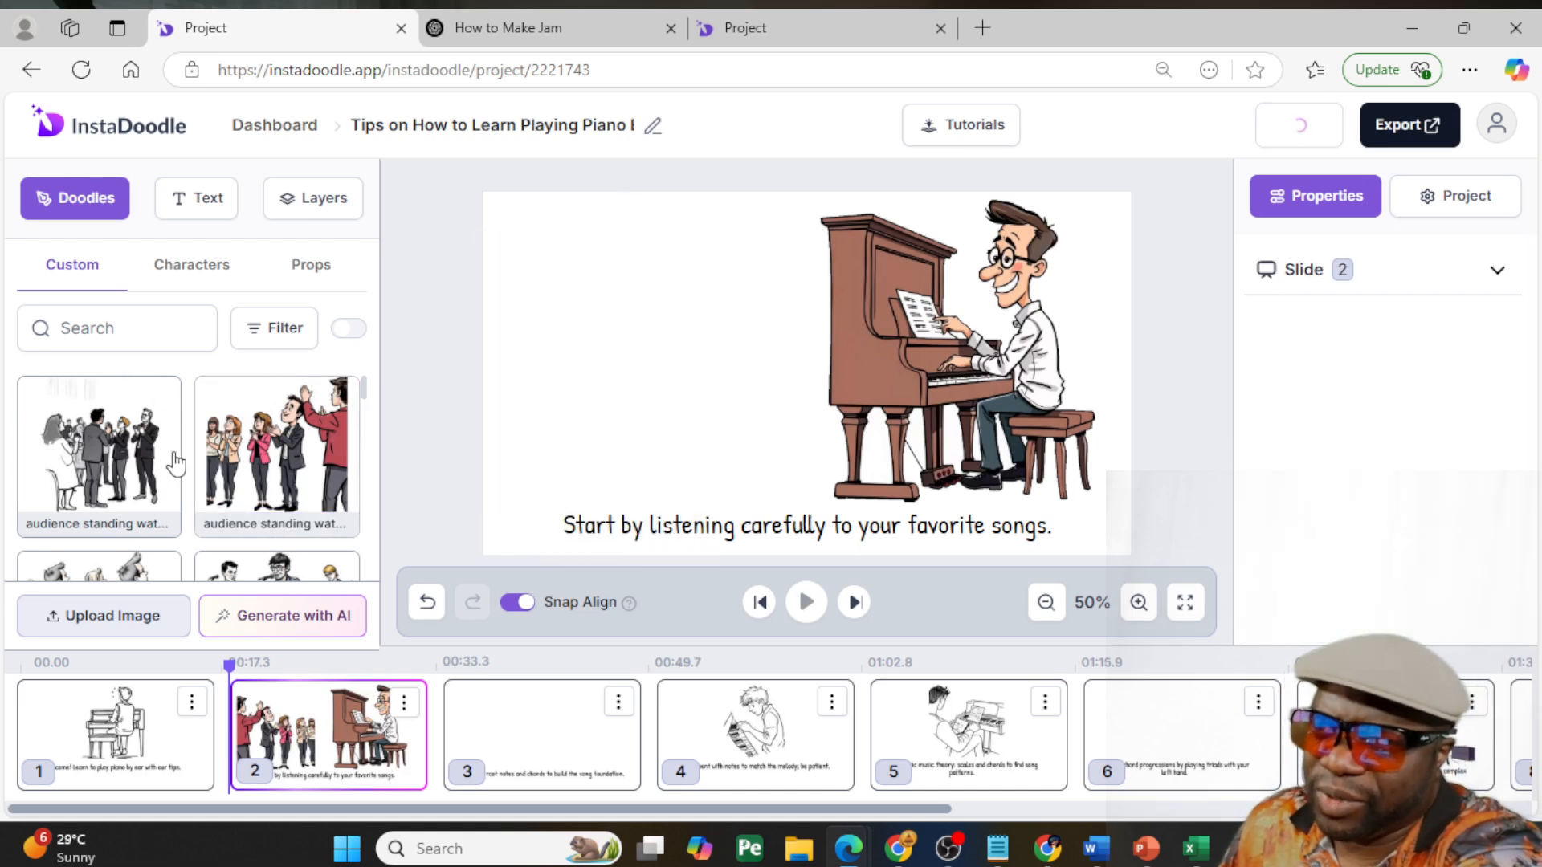
- Place the dark-suited clapping audience image on slide 2 and enlarge it at the slide's left side, facing the pianist
key(ctrl+z)
drag(762, 390, 560, 393)
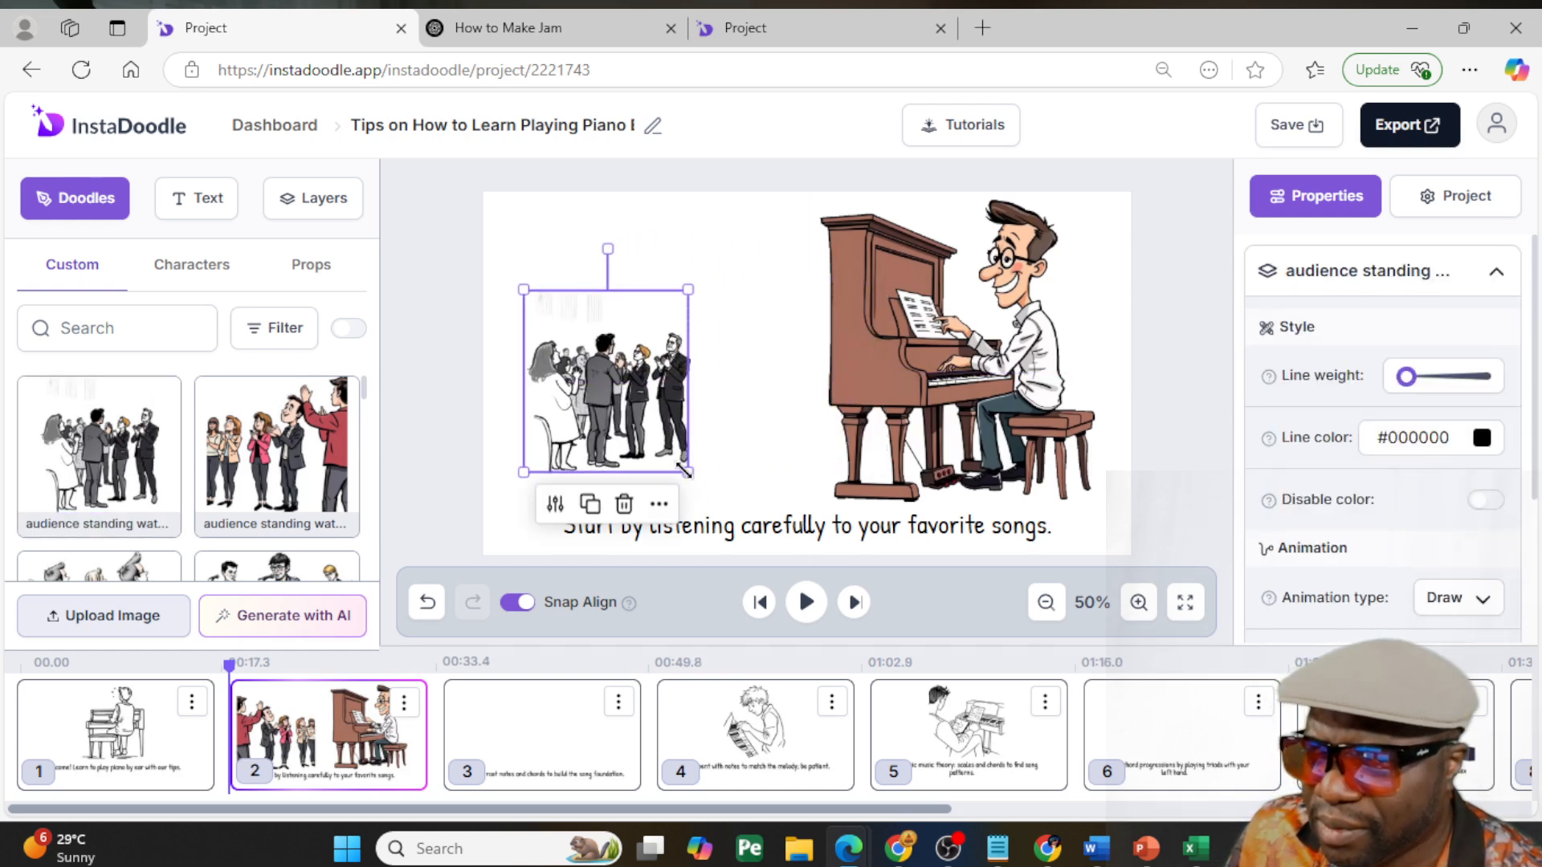
drag(684, 473, 757, 551)
drag(680, 417, 612, 349)
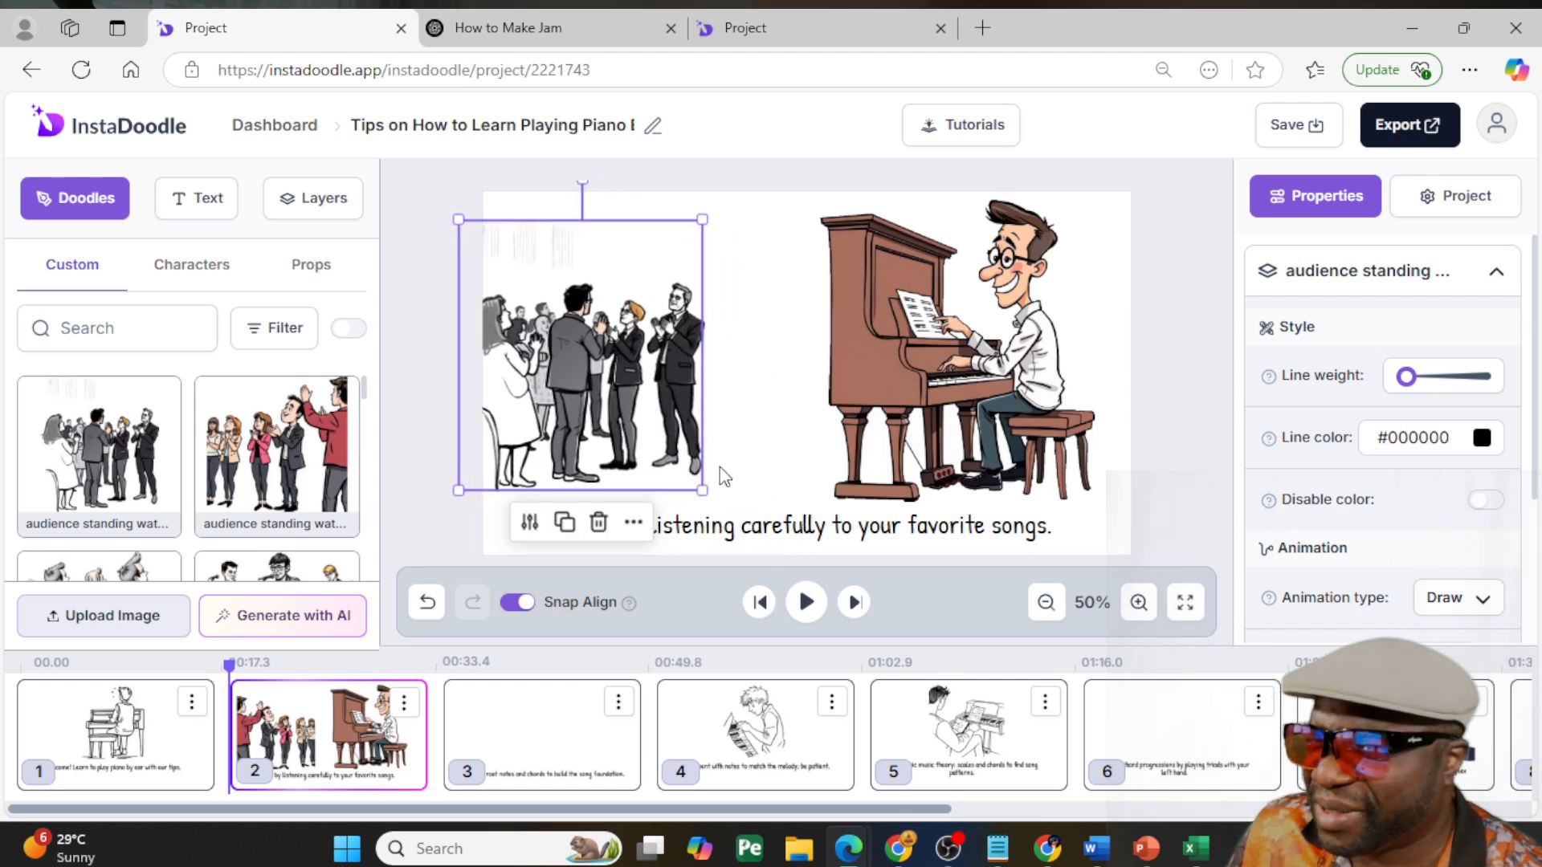
drag(701, 490, 739, 516)
drag(671, 438, 657, 410)
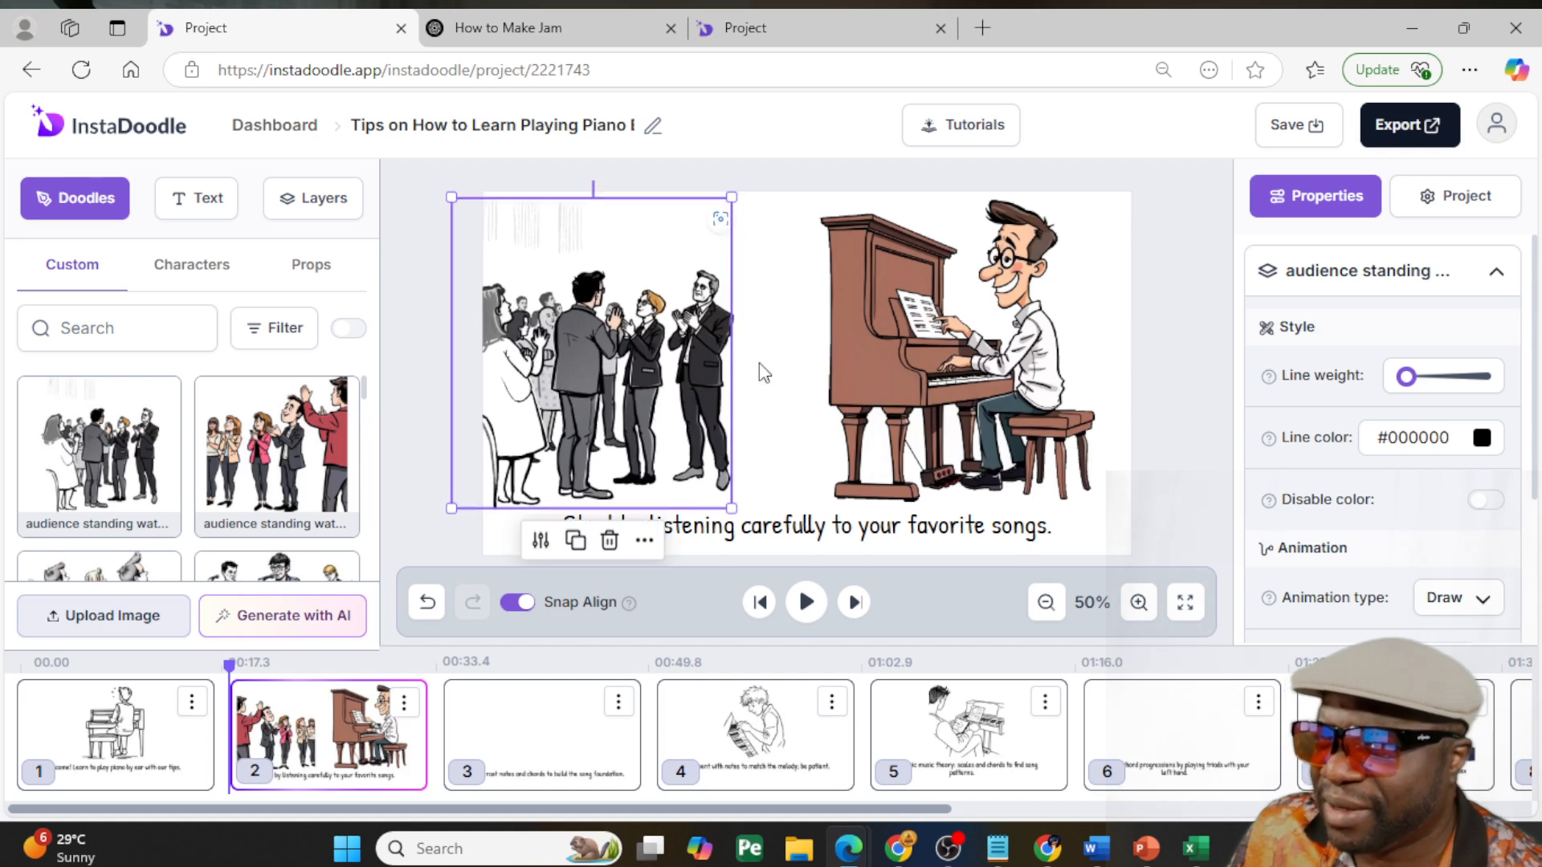
click(1174, 347)
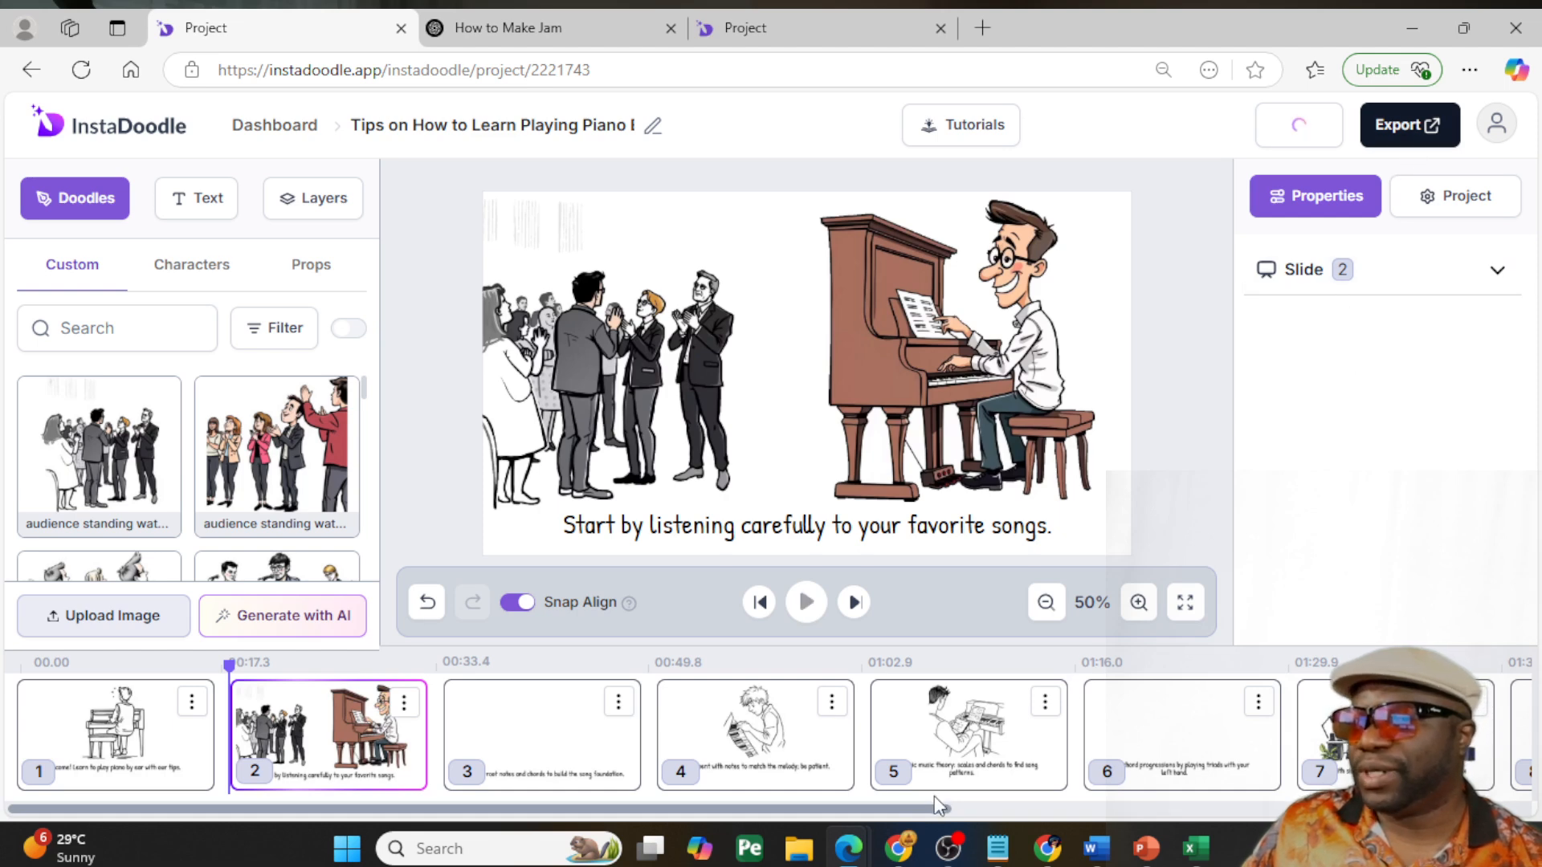
- Review slide 10's band image and closing caption, and check the options for adding another slide
drag(924, 807, 1522, 805)
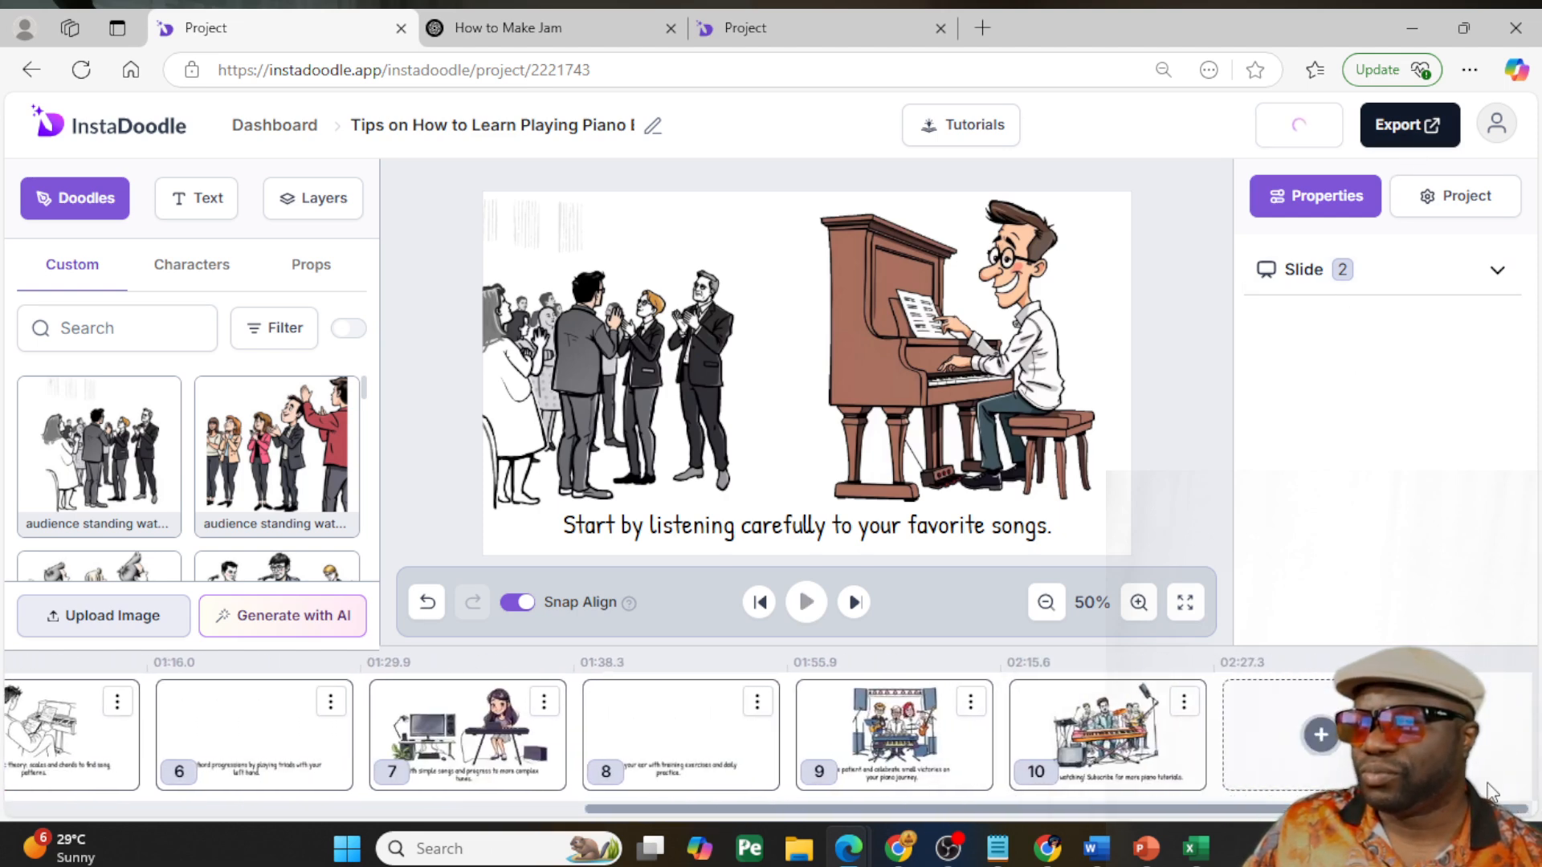
click(1137, 735)
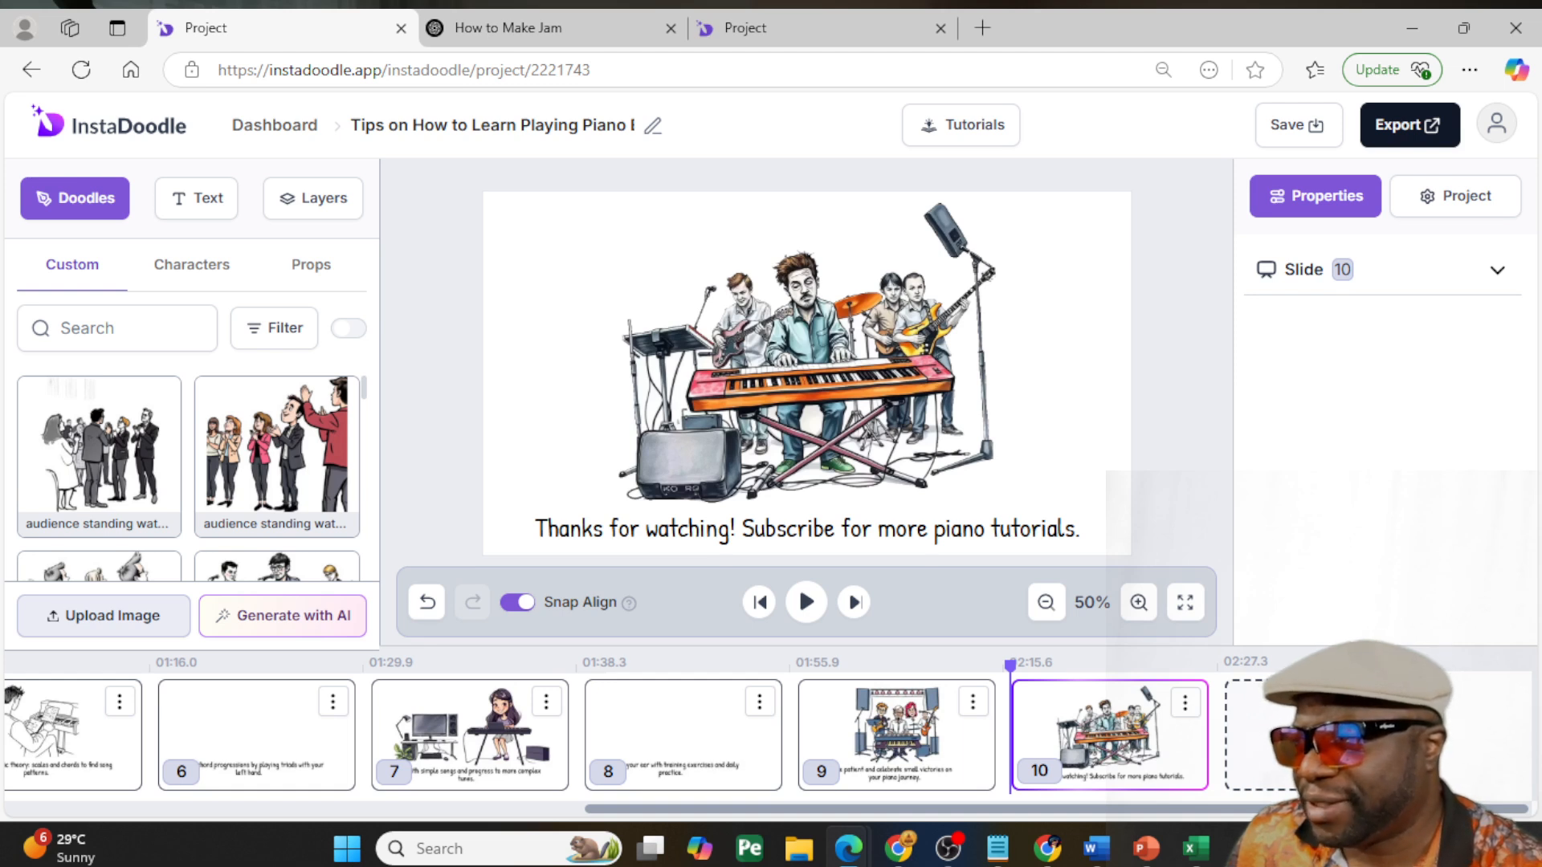
click(1323, 735)
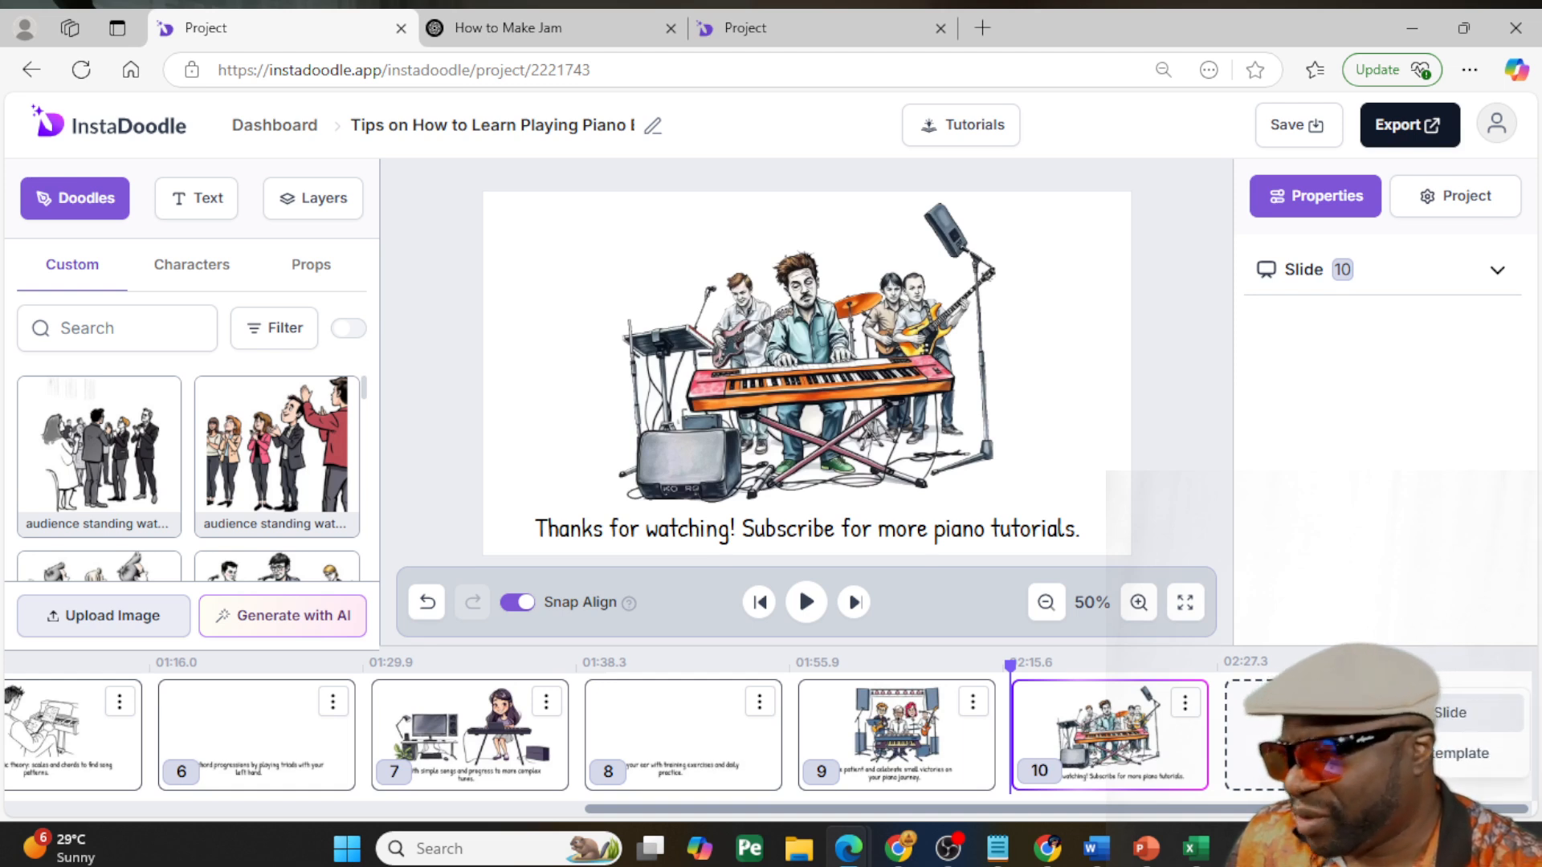
click(1210, 427)
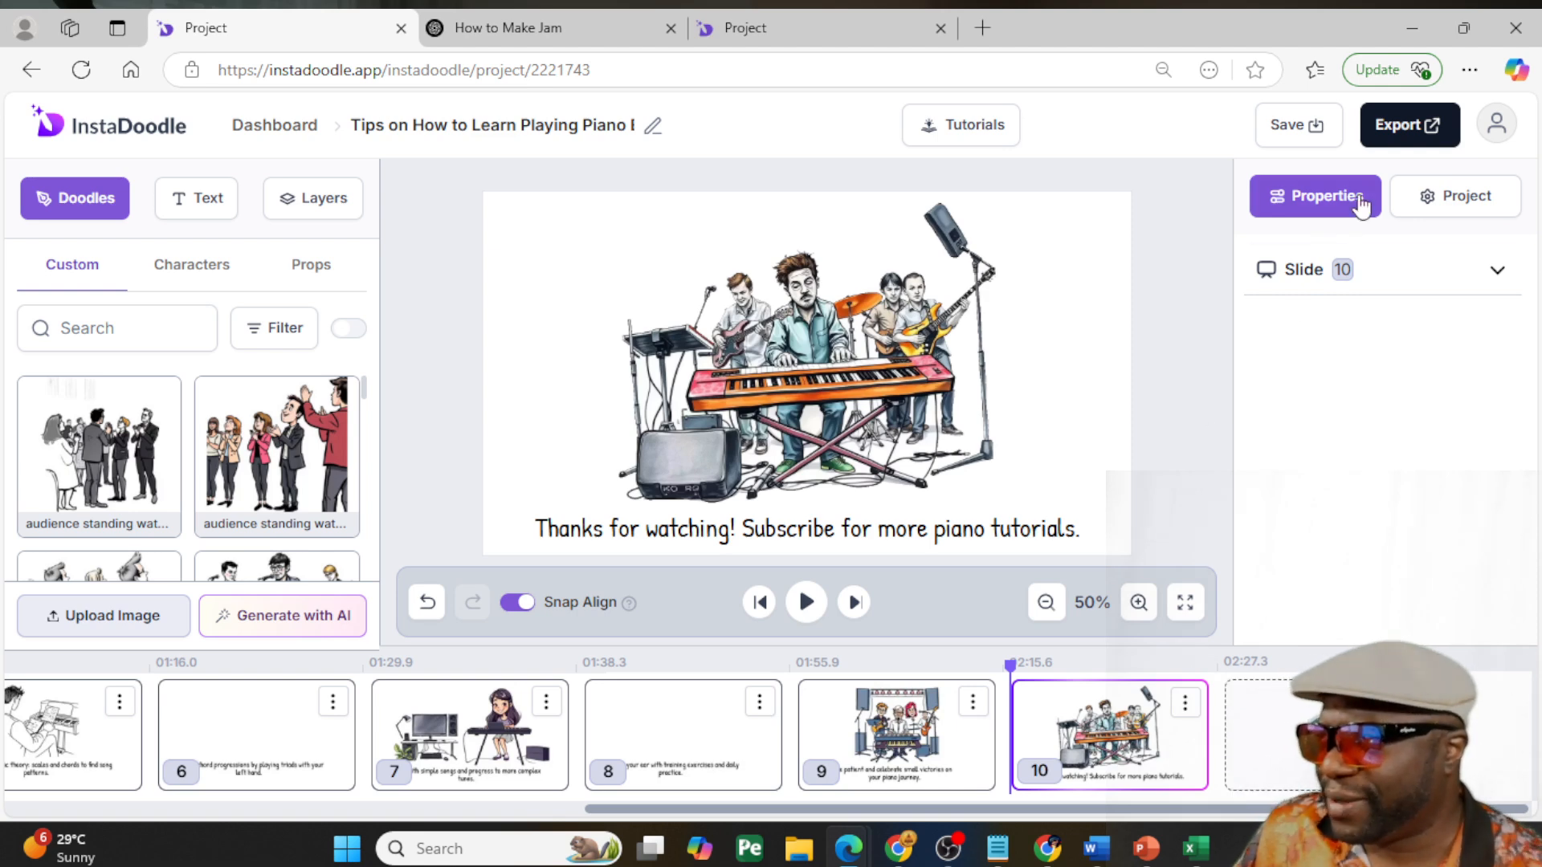
- Render the piano-tips video for export at 720p
click(1433, 126)
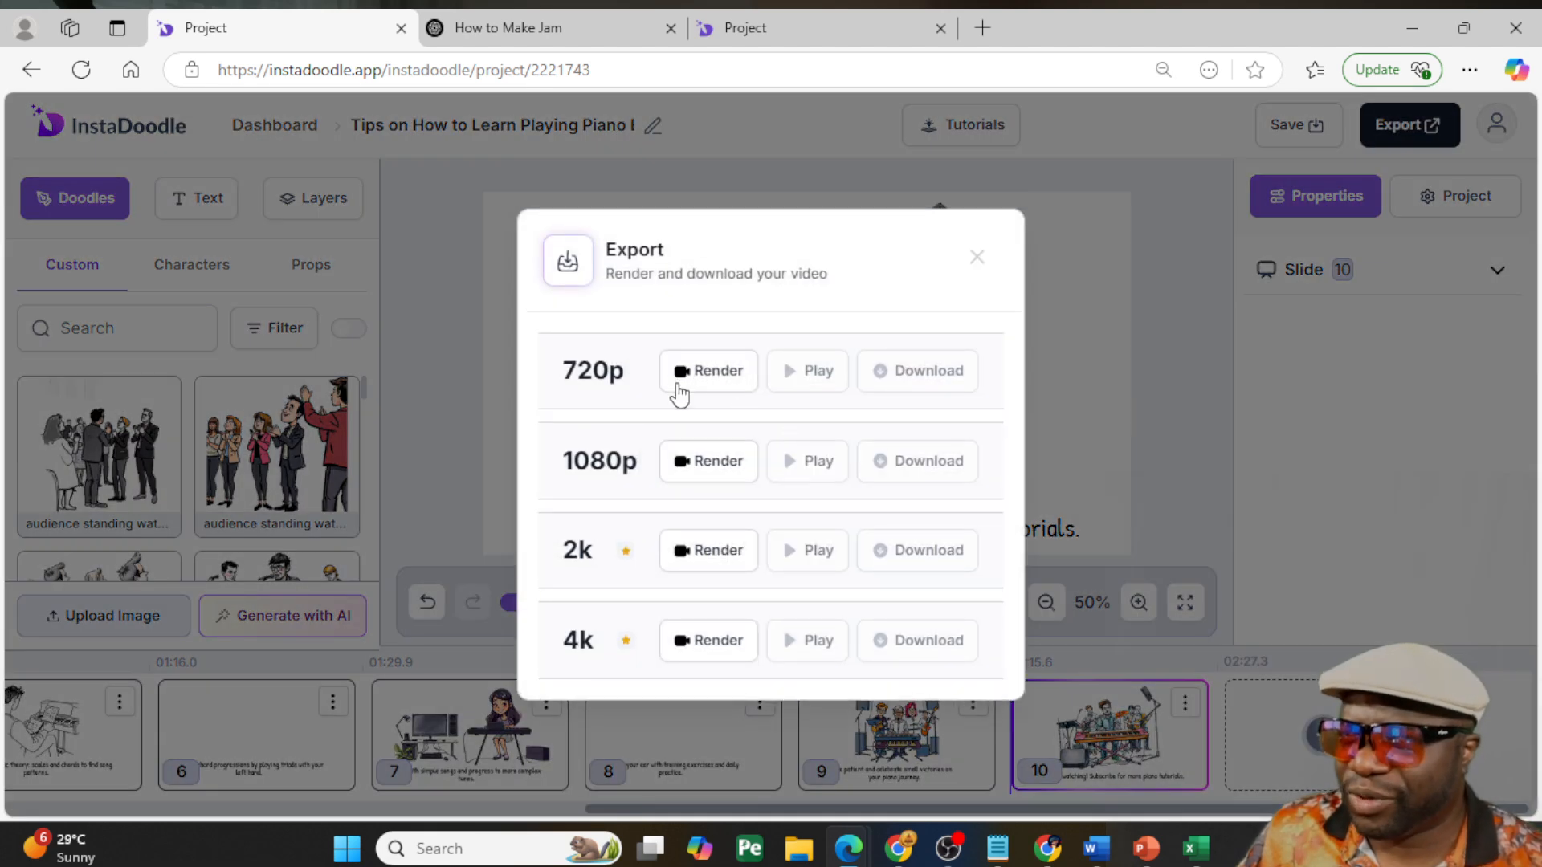
click(719, 376)
click(795, 565)
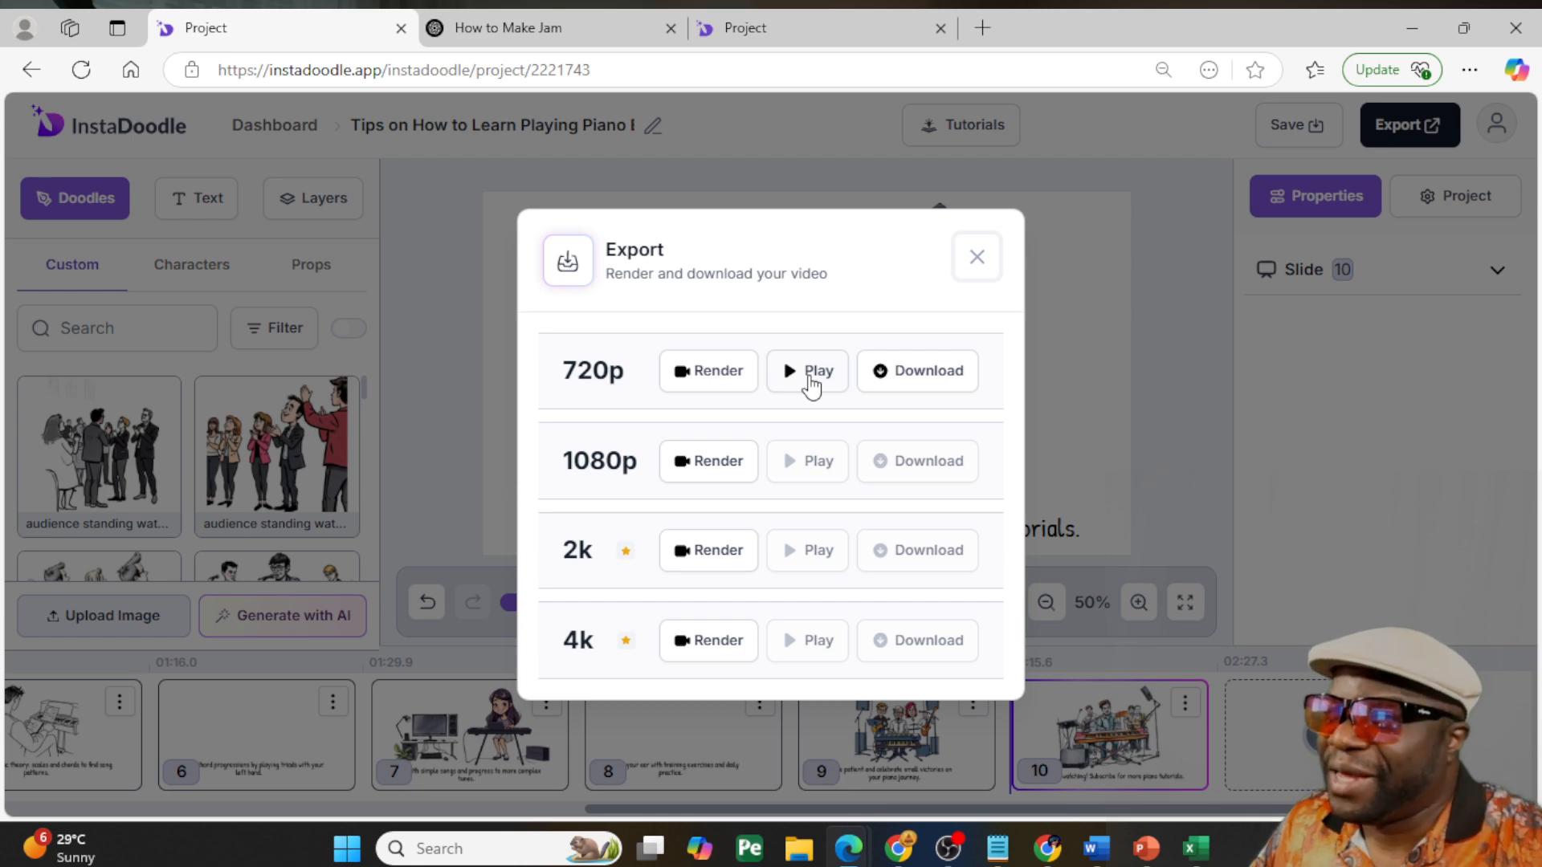
- Play the rendered 720p video in full screen
click(815, 378)
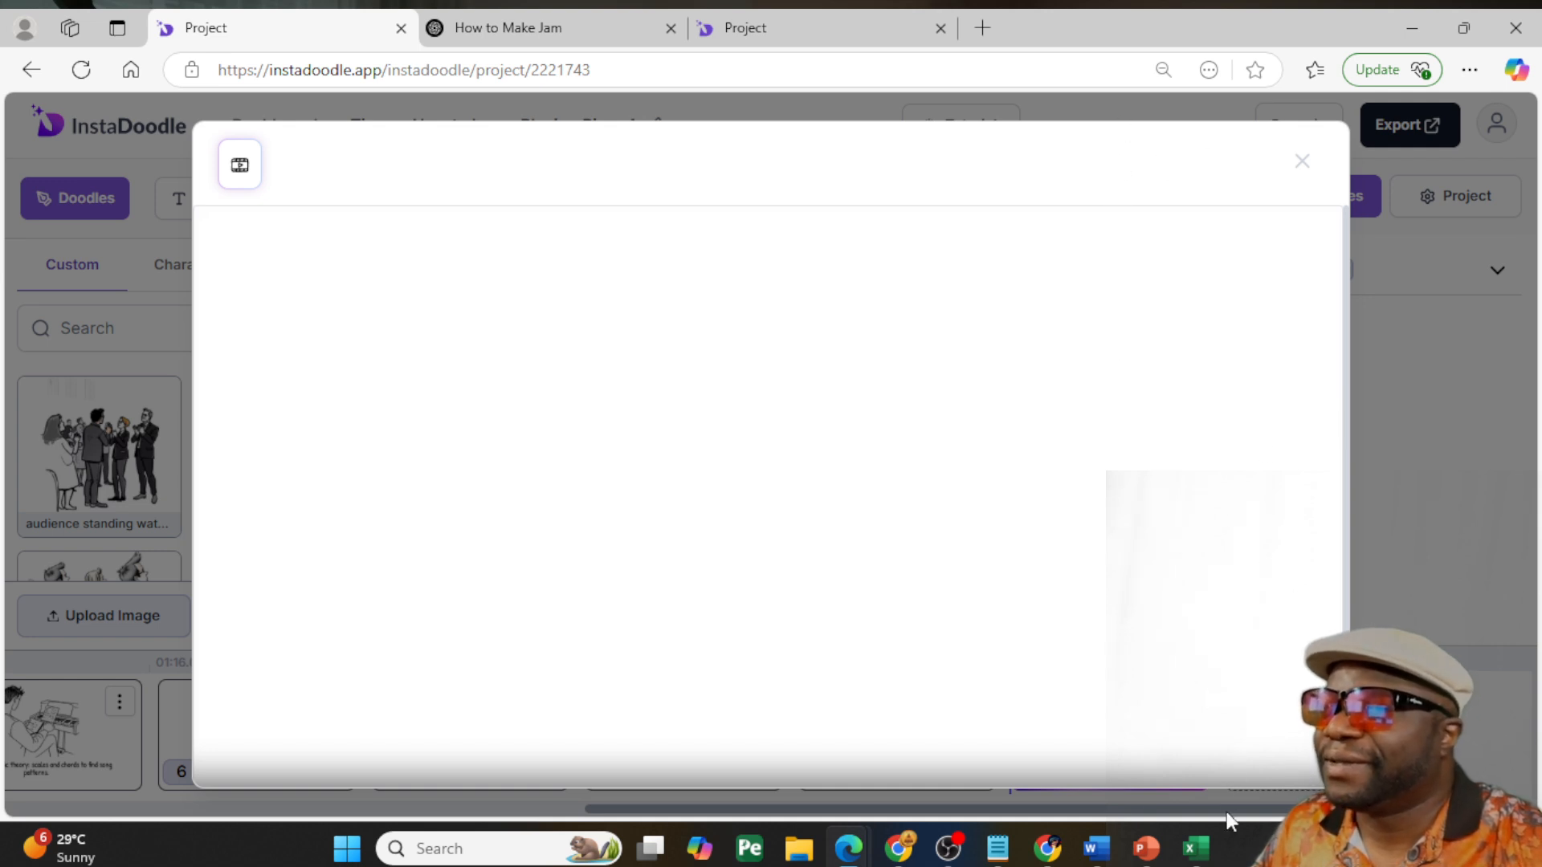
click(1269, 739)
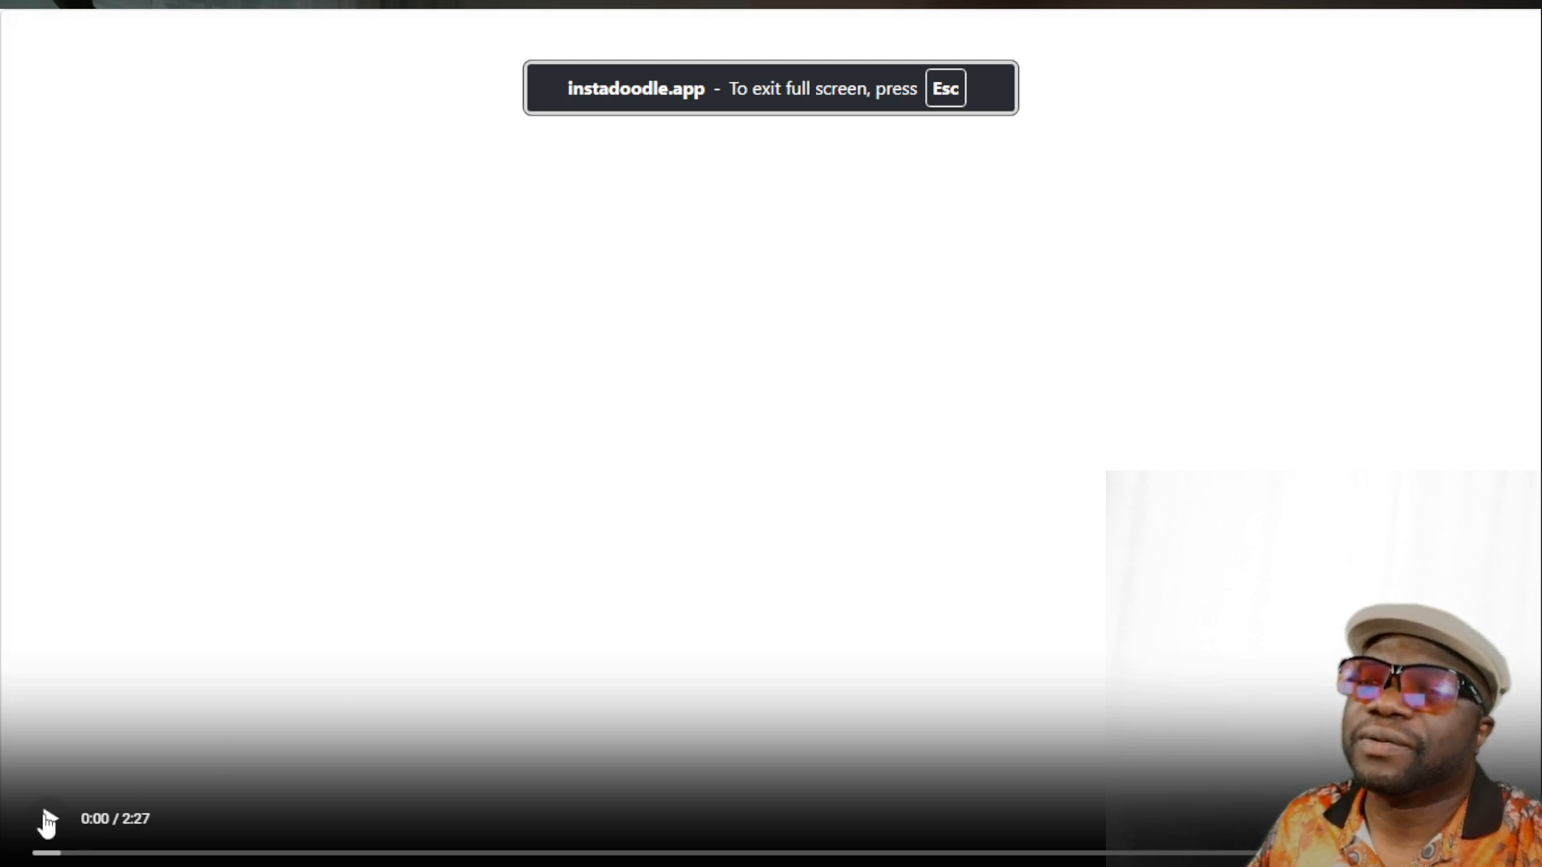
click(50, 820)
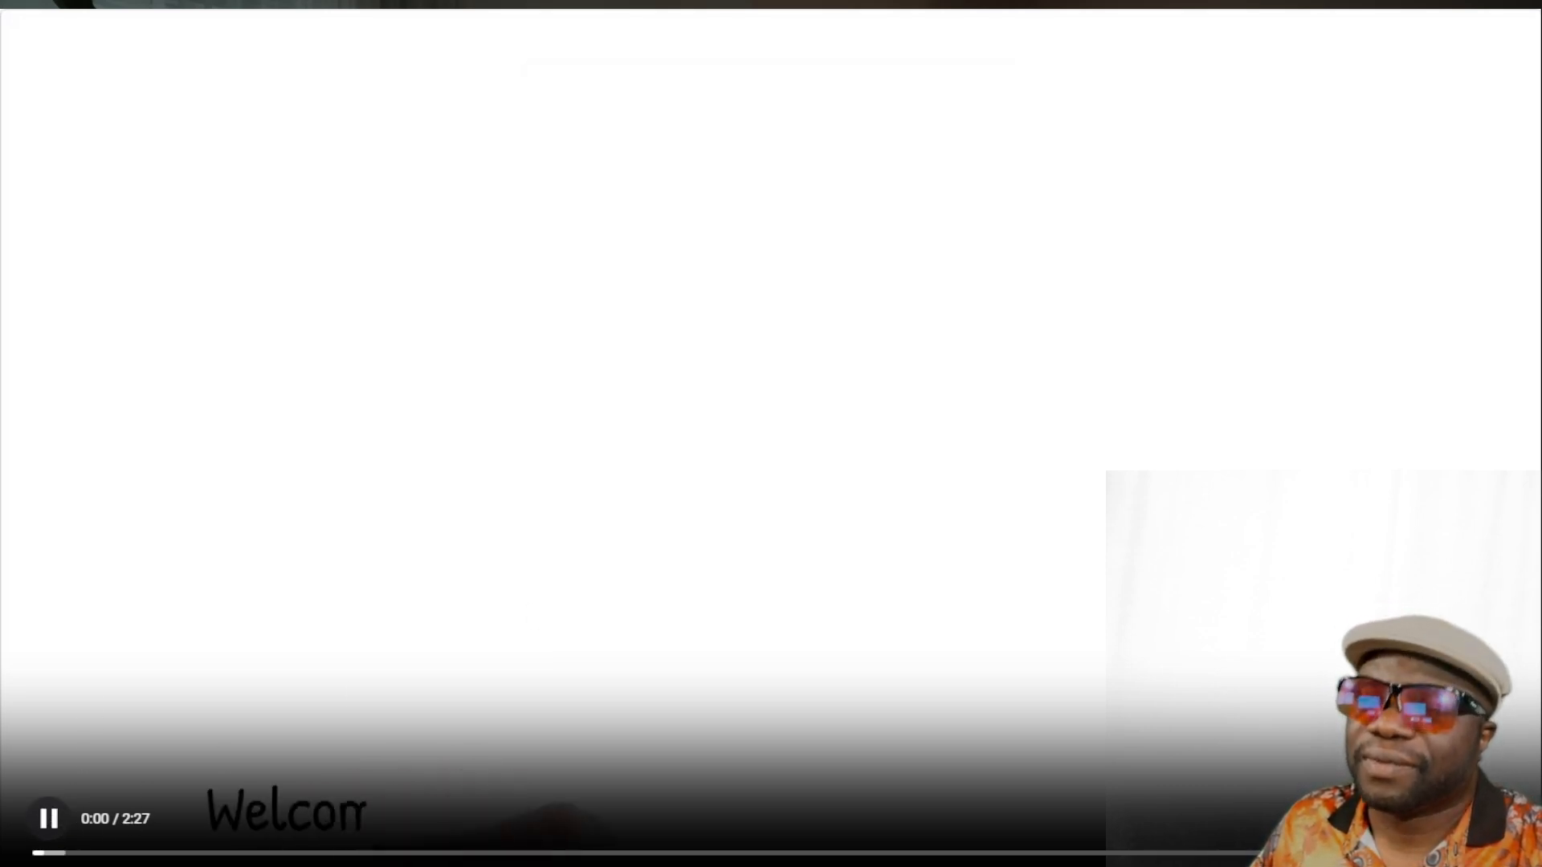